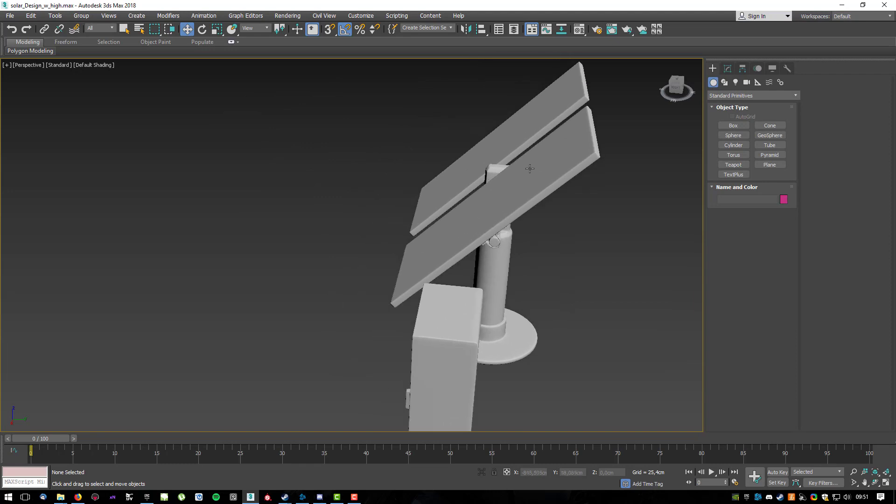
# Display edged faces in the viewport and ungroup the solar panel model into separate objects.
pyautogui.press('F4')
pyautogui.moveTo(591, 231)
pyautogui.keyDown('alt'); pyautogui.mouseDown(button='middle')
pyautogui.moveTo(580, 232)
pyautogui.moveTo(610, 230)
pyautogui.mouseUp(button='middle'); pyautogui.keyUp('alt')
pyautogui.click(83, 19)
pyautogui.click(90, 44)
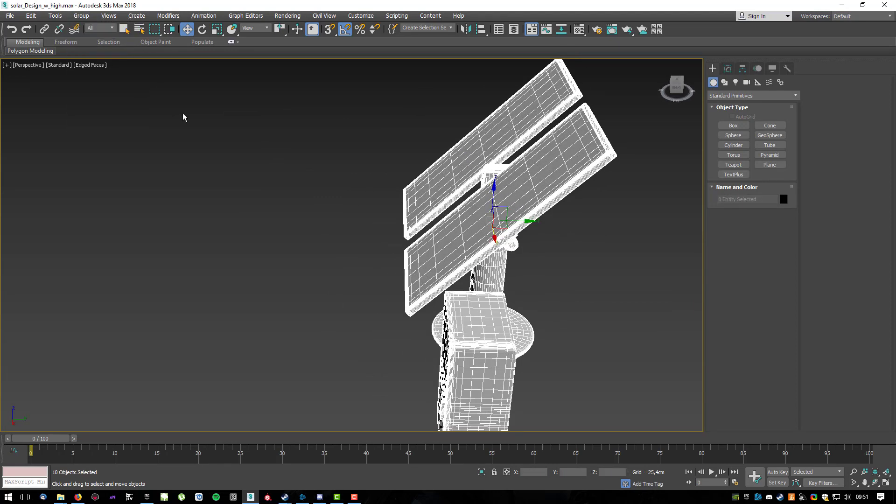
pyautogui.click(140, 90)
# Select both solar panels with their crossbar and pivot parts and rotate them to a steeper tilt on the stand.
pyautogui.click(560, 187)
pyautogui.keyDown('alt'); pyautogui.moveTo(582, 198); pyautogui.dragTo(490, 169, button='middle'); pyautogui.keyUp('alt')
pyautogui.keyDown('ctrl'); pyautogui.click(515, 221); pyautogui.keyUp('ctrl')
pyautogui.keyDown('alt'); pyautogui.moveTo(515, 226); pyautogui.dragTo(606, 174, button='middle'); pyautogui.keyUp('alt')
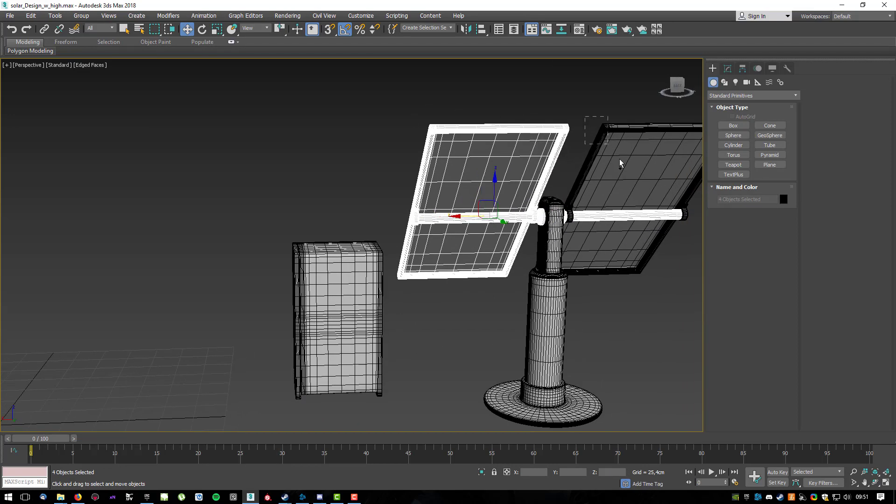
pyautogui.keyDown('ctrl'); pyautogui.click(614, 210); pyautogui.keyUp('ctrl')
pyautogui.keyDown('ctrl'); pyautogui.click(573, 211); pyautogui.keyUp('ctrl')
pyautogui.keyDown('alt'); pyautogui.moveTo(555, 224); pyautogui.dragTo(606, 206, button='middle'); pyautogui.keyUp('alt')
pyautogui.press('e')
pyautogui.moveTo(564, 182); pyautogui.dragTo(608, 247)
pyautogui.click(628, 252)
# Examine the tilted panels, stand and cabinet from several angles in plain shading without edges.
pyautogui.keyDown('alt'); pyautogui.moveTo(628, 253); pyautogui.dragTo(466, 360, button='middle'); pyautogui.keyUp('alt')
pyautogui.moveTo(358, 154)
pyautogui.keyDown('alt'); pyautogui.mouseDown(button='middle')
pyautogui.moveTo(426, 200)
pyautogui.moveTo(300, 188)
pyautogui.moveTo(285, 200)
pyautogui.moveTo(505, 216)
pyautogui.moveTo(456, 214)
pyautogui.mouseUp(button='middle'); pyautogui.keyUp('alt')
pyautogui.press('F4')
pyautogui.scroll(2, 384, 250)
pyautogui.keyDown('alt'); pyautogui.moveTo(301, 226); pyautogui.dragTo(204, 198, button='middle'); pyautogui.keyUp('alt')
pyautogui.scroll(2, 257, 217)
pyautogui.scroll(-2, 418, 232)
pyautogui.keyDown('alt'); pyautogui.moveTo(411, 226); pyautogui.dragTo(476, 198, button='middle'); pyautogui.keyUp('alt')
pyautogui.scroll(-3, 327, 218)
pyautogui.keyDown('alt'); pyautogui.moveTo(326, 218); pyautogui.dragTo(502, 200, button='middle'); pyautogui.keyUp('alt')
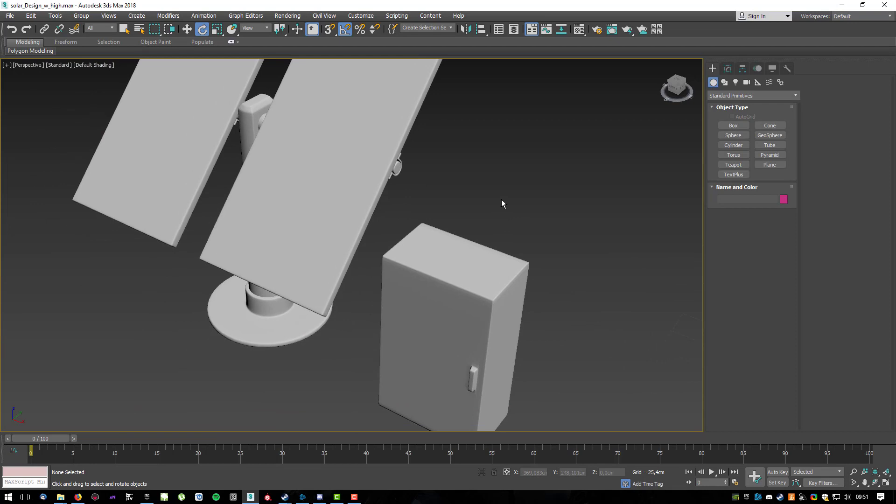
pyautogui.moveTo(542, 215); pyautogui.dragTo(409, 188, button='middle')
pyautogui.scroll(-3, 456, 196)
pyautogui.scroll(-3, 532, 254)
pyautogui.keyDown('alt'); pyautogui.moveTo(544, 266); pyautogui.dragTo(454, 239, button='middle'); pyautogui.keyUp('alt')
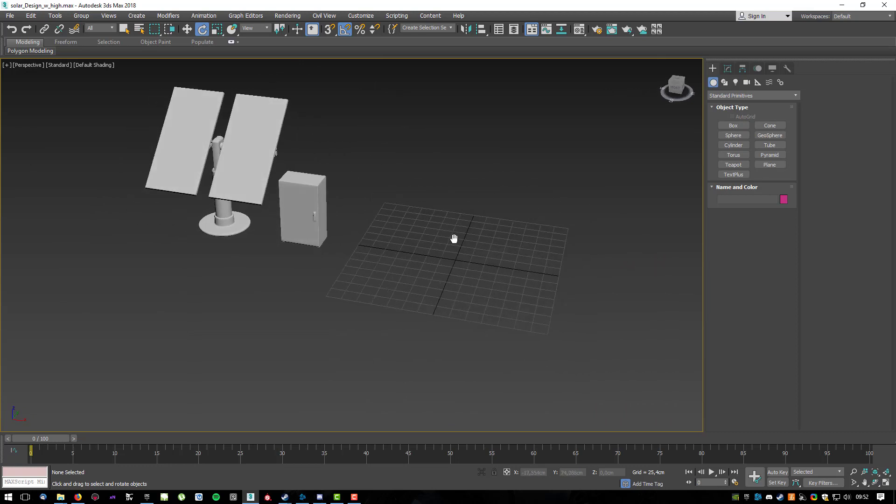
# Create a flat cylinder at the grid centre with a radius of about 53.3 cm and a height of about 5.7 cm.
pyautogui.moveTo(510, 272); pyautogui.dragTo(449, 276, button='middle')
pyautogui.scroll(5, 450, 286)
pyautogui.scroll(-2, 463, 290)
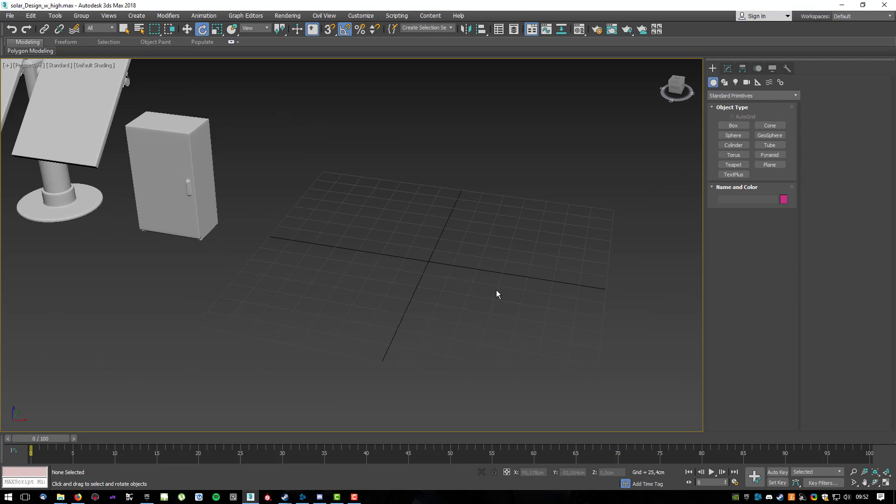
pyautogui.moveTo(497, 290); pyautogui.dragTo(466, 288, button='middle')
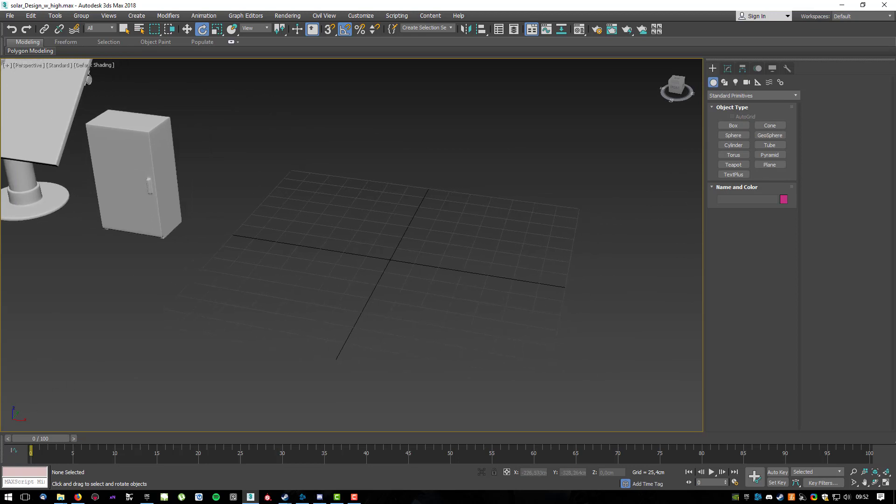
pyautogui.moveTo(287, 303); pyautogui.dragTo(356, 294, button='middle')
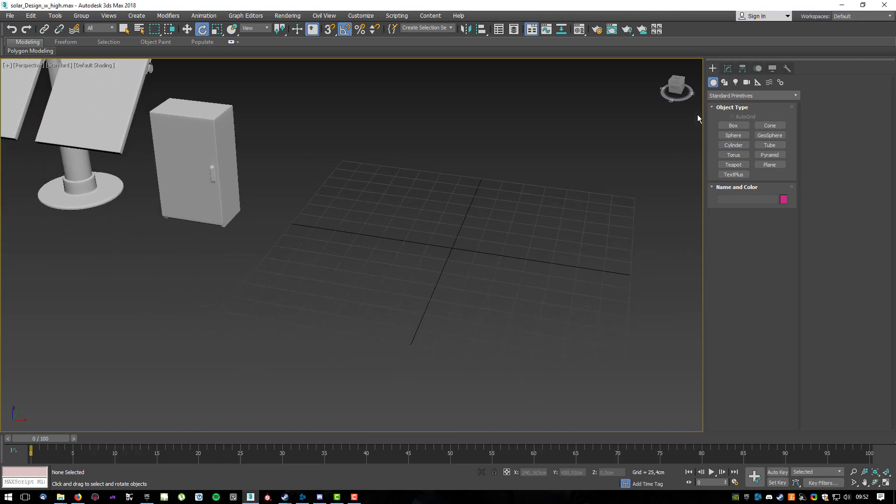
pyautogui.click(735, 136)
pyautogui.click(737, 145)
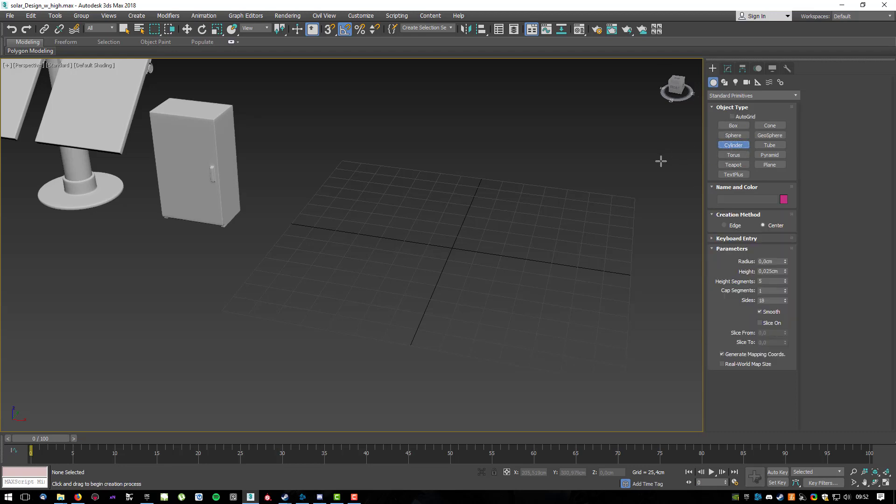
pyautogui.moveTo(538, 245); pyautogui.dragTo(441, 272, button='middle')
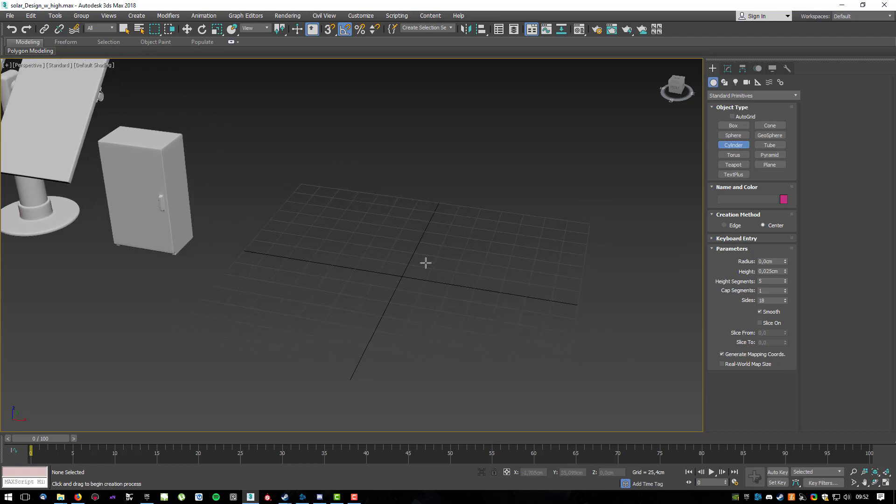
pyautogui.moveTo(443, 267); pyautogui.dragTo(463, 265, button='middle')
pyautogui.scroll(-1, 456, 272)
pyautogui.scroll(2, 455, 273)
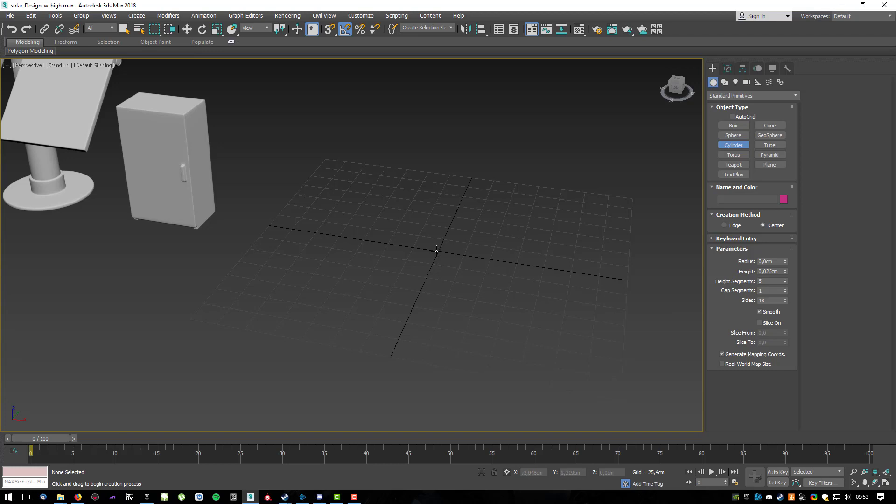
pyautogui.moveTo(437, 251); pyautogui.dragTo(478, 274)
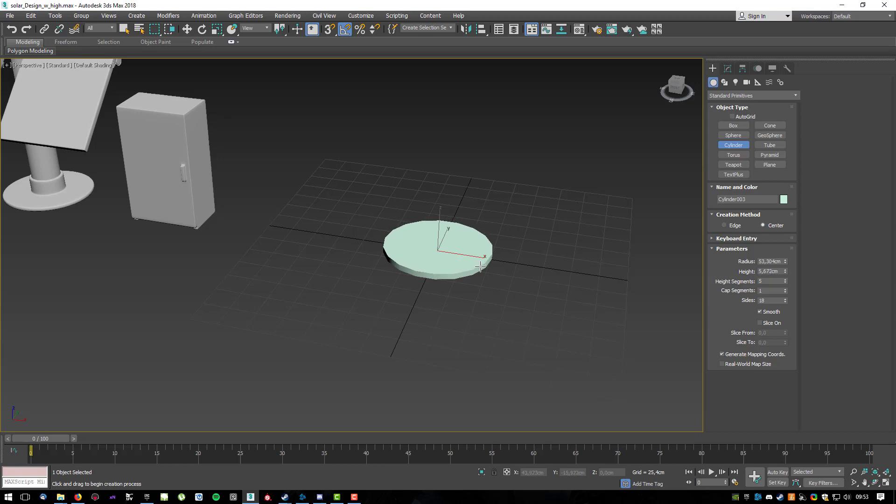
# Display edged faces and reduce the cylinder's height segments to 1.
pyautogui.keyDown('alt'); pyautogui.moveTo(643, 316); pyautogui.dragTo(469, 289, button='middle'); pyautogui.keyUp('alt')
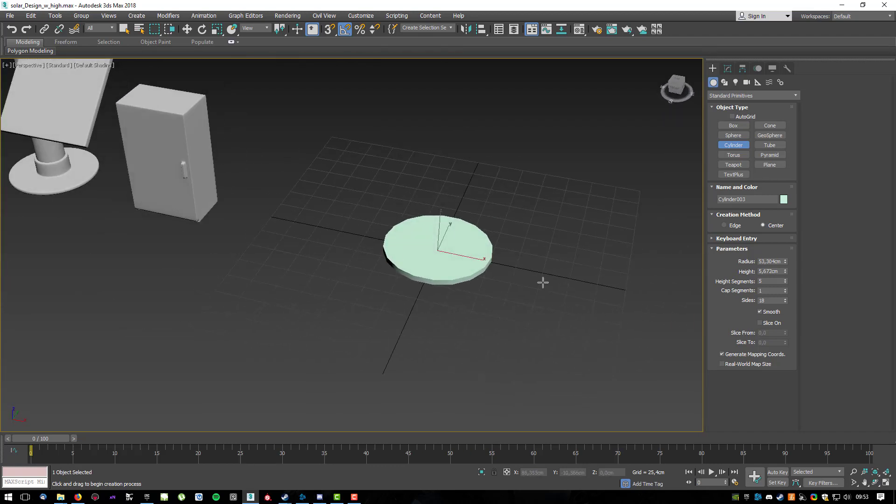
pyautogui.scroll(2, 488, 290)
pyautogui.keyDown('alt'); pyautogui.moveTo(452, 265); pyautogui.dragTo(520, 255, button='middle'); pyautogui.keyUp('alt')
pyautogui.scroll(3, 427, 285)
pyautogui.press('F4')
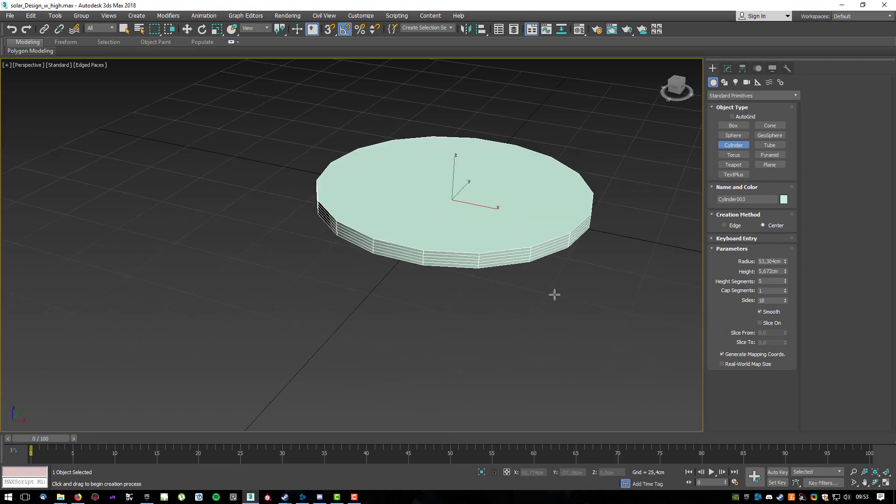
pyautogui.keyDown('alt'); pyautogui.moveTo(478, 252); pyautogui.dragTo(560, 254, button='middle'); pyautogui.keyUp('alt')
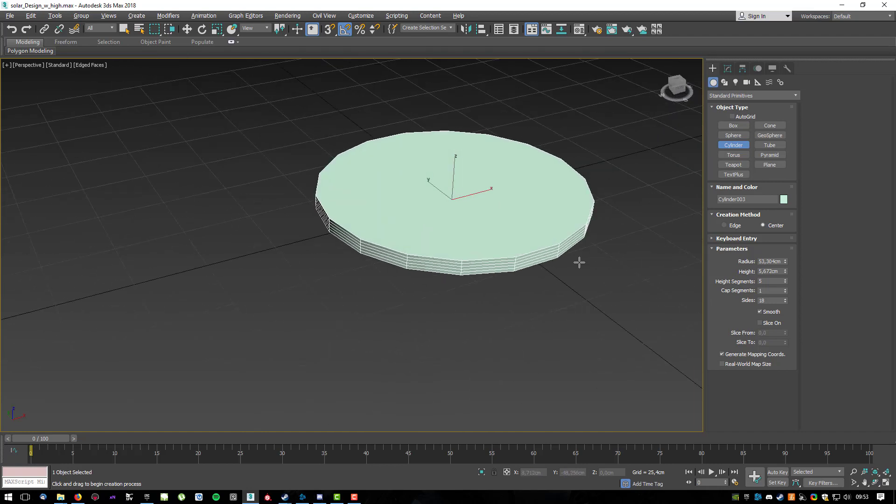
pyautogui.keyDown('alt'); pyautogui.moveTo(628, 248); pyautogui.dragTo(769, 290, button='middle'); pyautogui.keyUp('alt')
pyautogui.rightClick(785, 282)
pyautogui.keyDown('alt'); pyautogui.moveTo(541, 256); pyautogui.dragTo(765, 280, button='middle'); pyautogui.keyUp('alt')
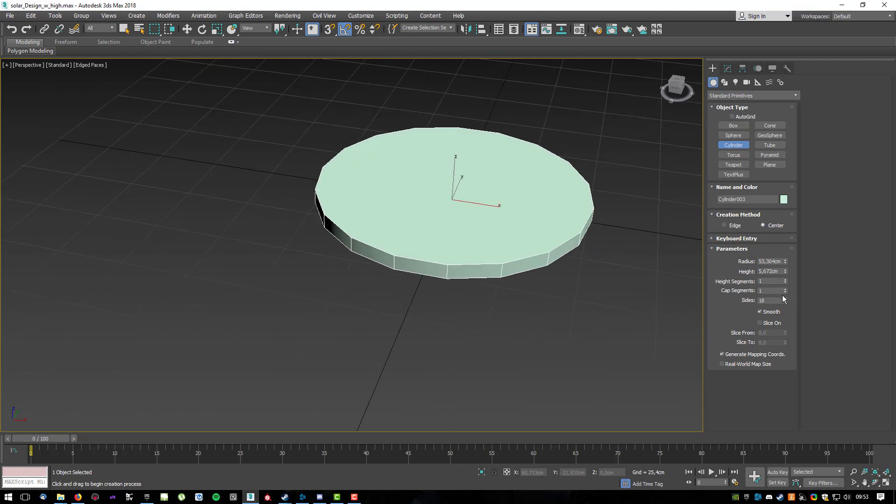
# Increase the cylinder's number of sides to 24.
pyautogui.scroll(-5, 595, 221)
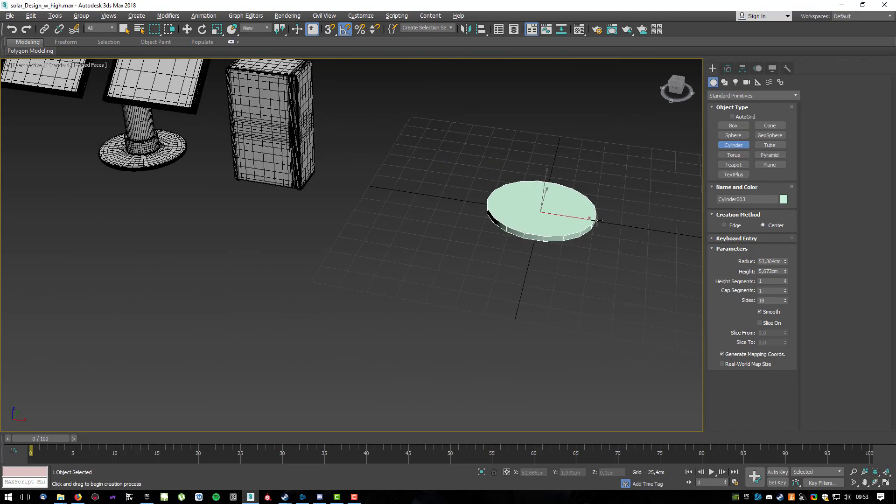
pyautogui.scroll(3, 602, 233)
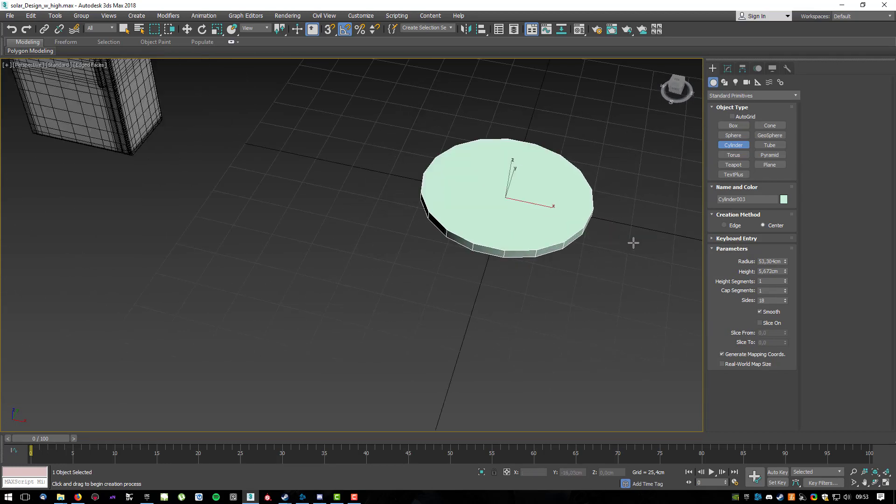
pyautogui.click(786, 299)
pyautogui.click(786, 299)
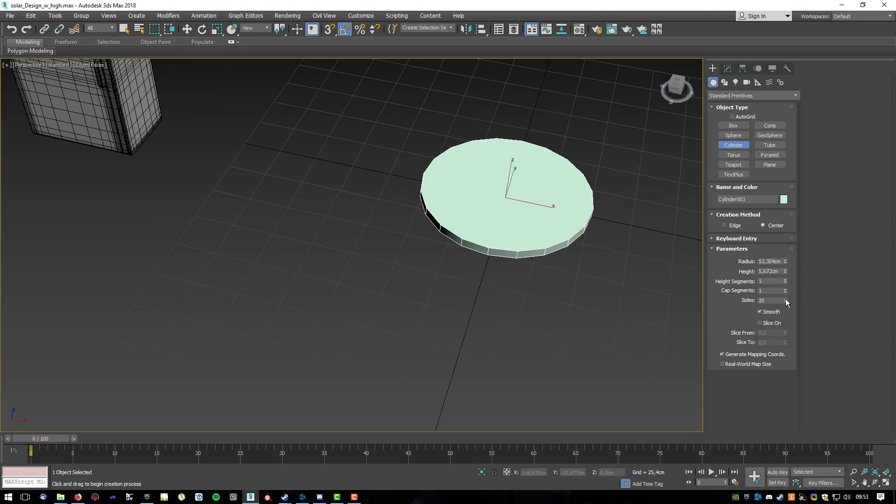
pyautogui.click(786, 299)
pyautogui.click(785, 299)
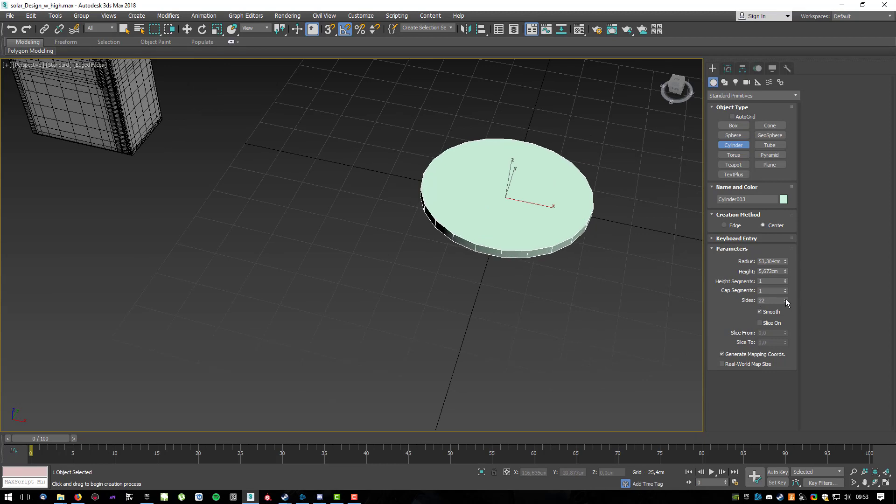
pyautogui.keyDown('alt'); pyautogui.moveTo(607, 255); pyautogui.dragTo(584, 276, button='middle'); pyautogui.keyUp('alt')
pyautogui.click(786, 300)
pyautogui.click(786, 300)
# Move the cylinder to the world origin by setting its X and Y positions to 0.
pyautogui.press('w')
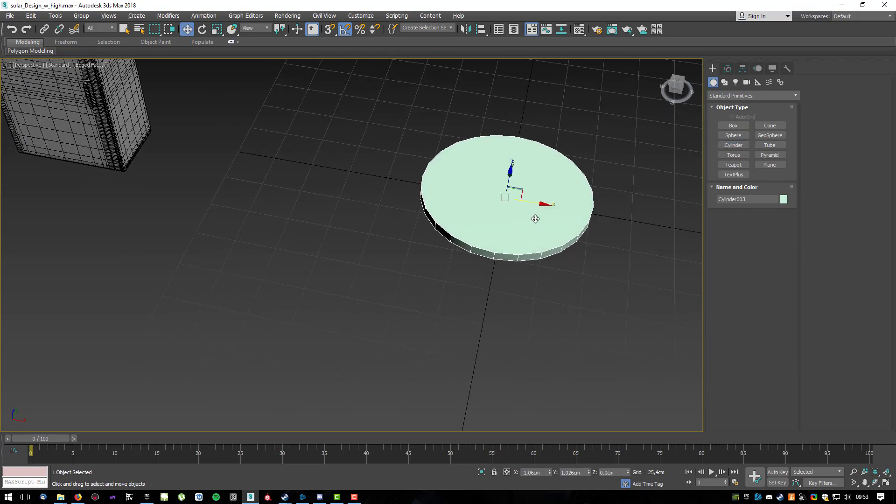
pyautogui.rightClick(589, 471)
pyautogui.rightClick(552, 474)
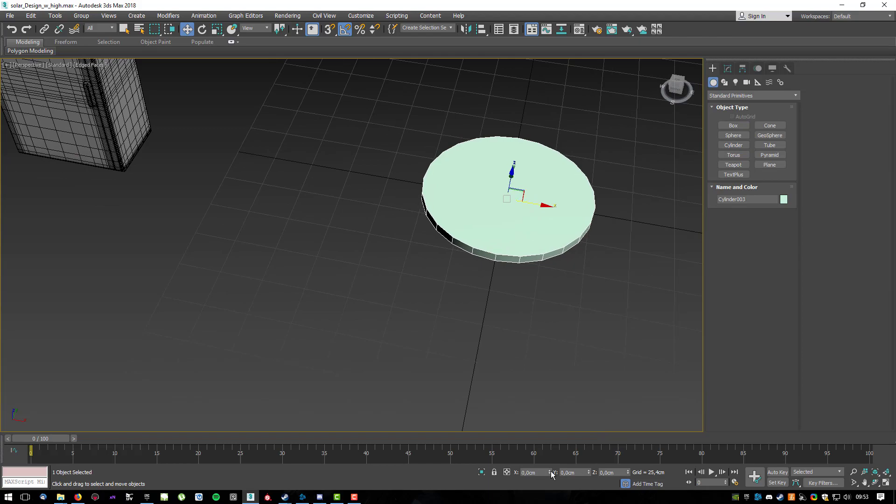
# Convert the cylinder to an Editable Poly.
pyautogui.keyDown('alt'); pyautogui.moveTo(601, 323); pyautogui.dragTo(410, 192, button='middle'); pyautogui.keyUp('alt')
pyautogui.scroll(4, 402, 247)
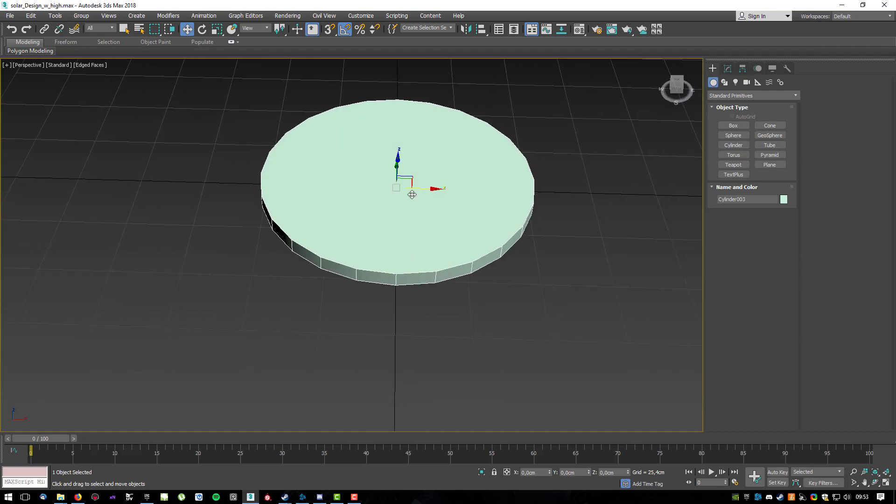
pyautogui.rightClick(410, 193)
pyautogui.moveTo(432, 289)
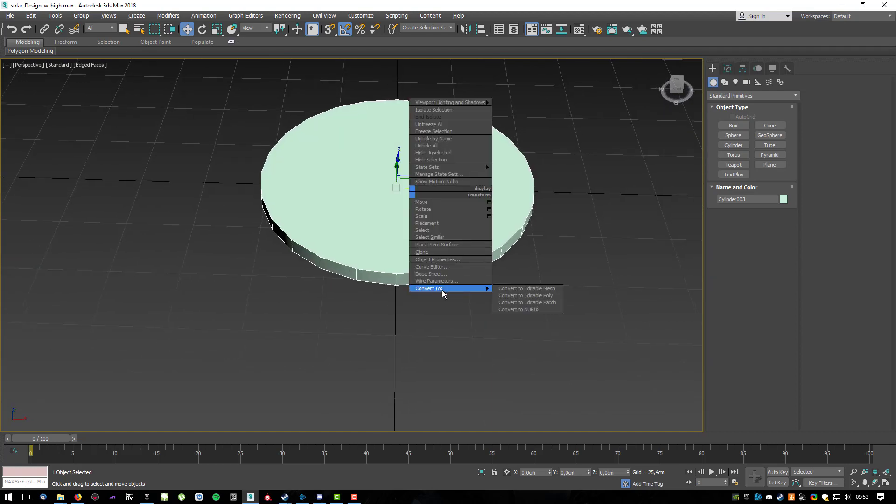
pyautogui.click(537, 295)
# Inset the cylinder's top polygon by 30 cm.
pyautogui.scroll(-5, 537, 295)
pyautogui.moveTo(497, 236); pyautogui.dragTo(530, 221, button='middle')
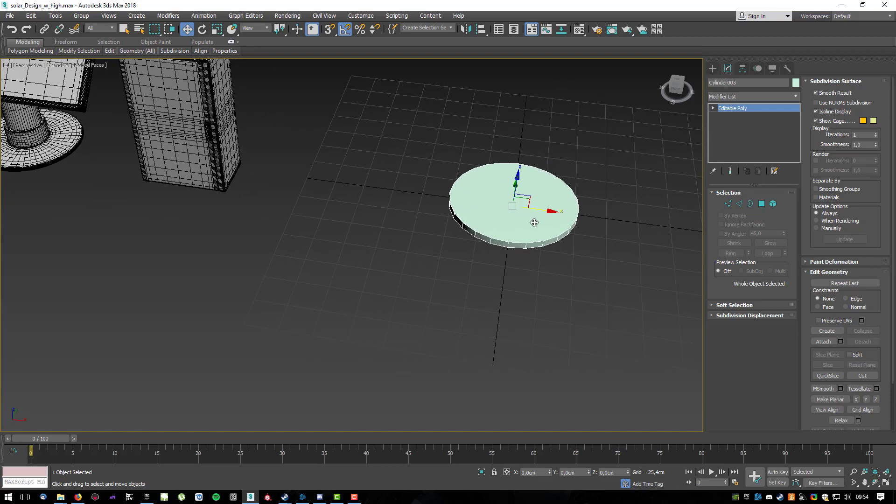
pyautogui.moveTo(583, 235)
pyautogui.keyDown('alt'); pyautogui.mouseDown(button='middle')
pyautogui.moveTo(546, 226)
pyautogui.moveTo(568, 228)
pyautogui.mouseUp(button='middle'); pyautogui.keyUp('alt')
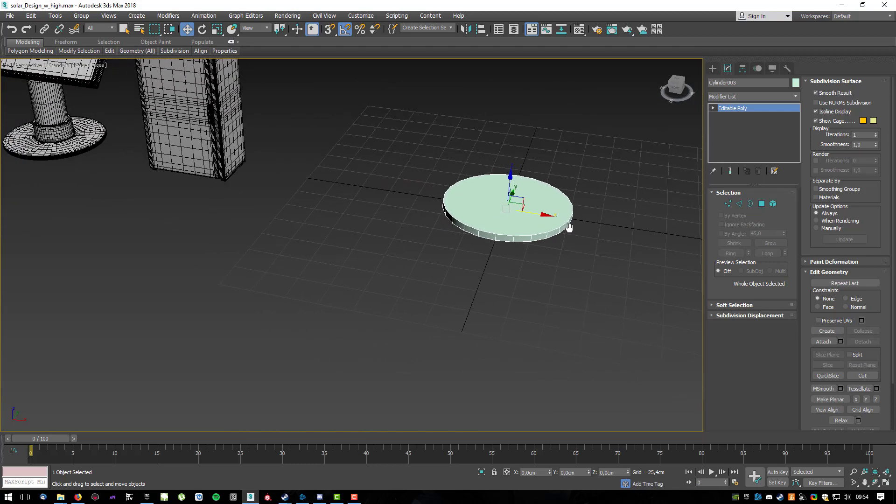
pyautogui.scroll(4, 534, 225)
pyautogui.click(762, 203)
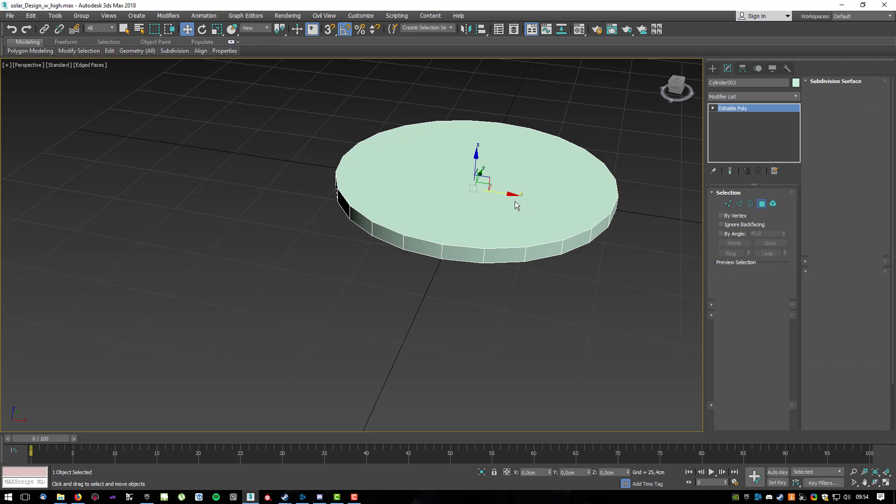
pyautogui.click(515, 201)
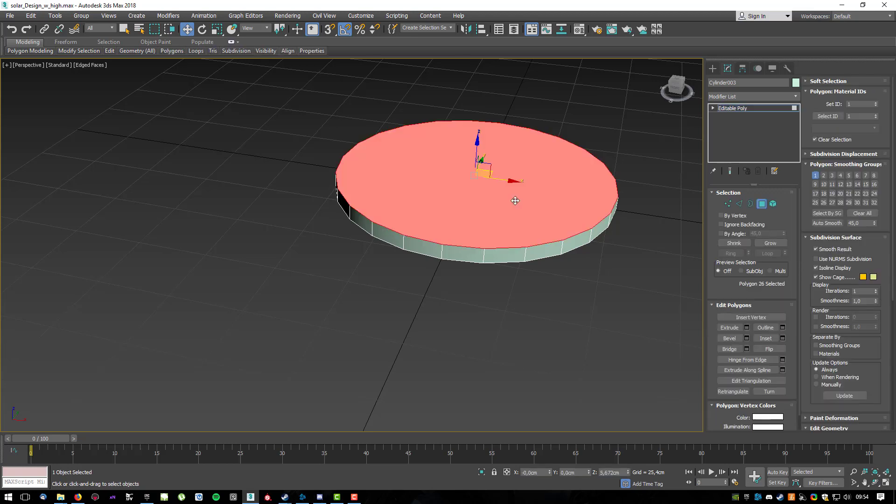
pyautogui.click(783, 339)
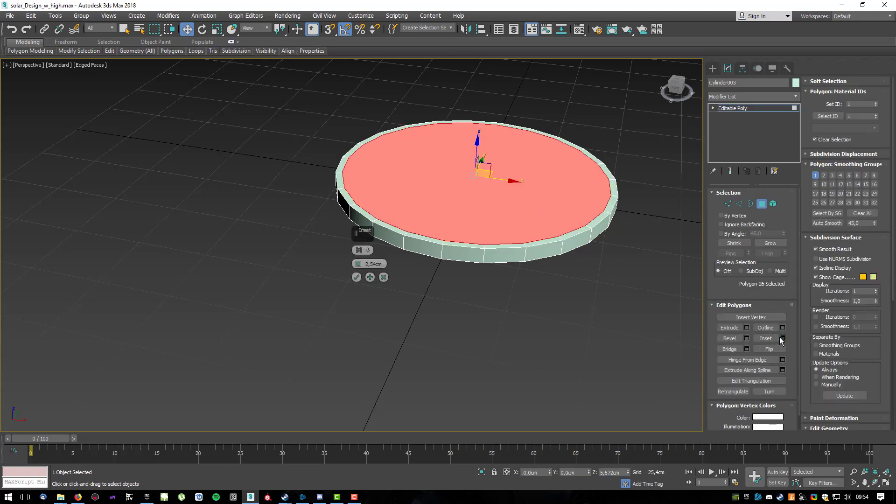
pyautogui.moveTo(359, 266); pyautogui.dragTo(397, 216)
pyautogui.scroll(-5, 460, 156)
pyautogui.scroll(4, 459, 156)
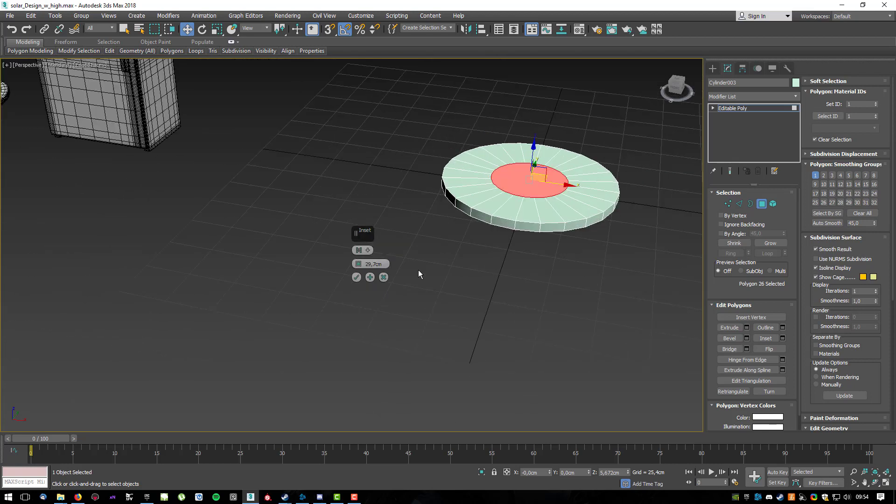
pyautogui.click(361, 265)
pyautogui.write('30')
pyautogui.press('Return')
pyautogui.click(357, 278)
# Extrude the inset top polygon upward by 20 cm and leave polygon editing.
pyautogui.moveTo(592, 230); pyautogui.dragTo(551, 243, button='middle')
pyautogui.click(747, 327)
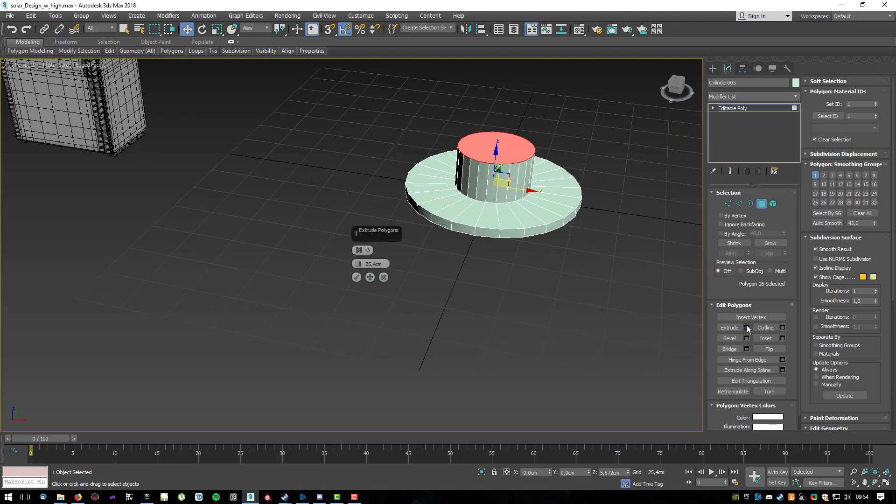
pyautogui.moveTo(370, 232); pyautogui.dragTo(363, 264, button='middle')
pyautogui.moveTo(361, 264); pyautogui.dragTo(361, 275)
pyautogui.moveTo(244, 186); pyautogui.dragTo(348, 253, button='middle')
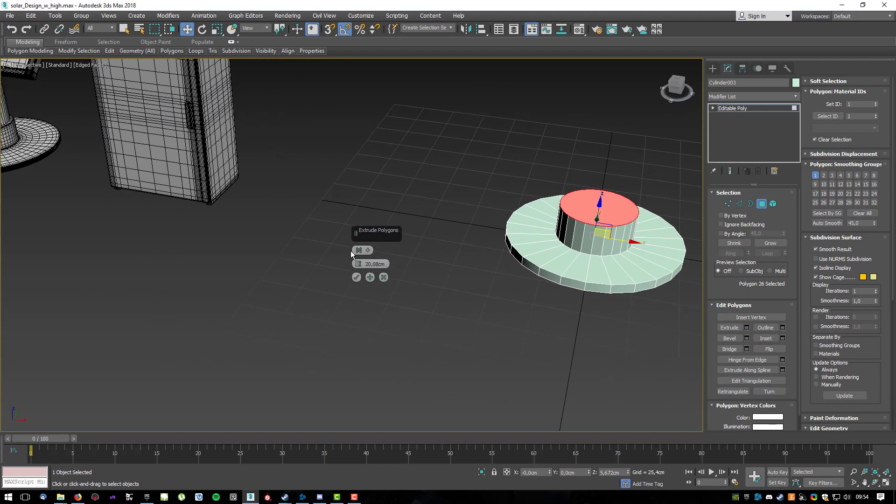
pyautogui.moveTo(358, 264); pyautogui.dragTo(367, 261)
pyautogui.doubleClick(368, 264)
pyautogui.write('20')
pyautogui.press('Return')
pyautogui.click(359, 275)
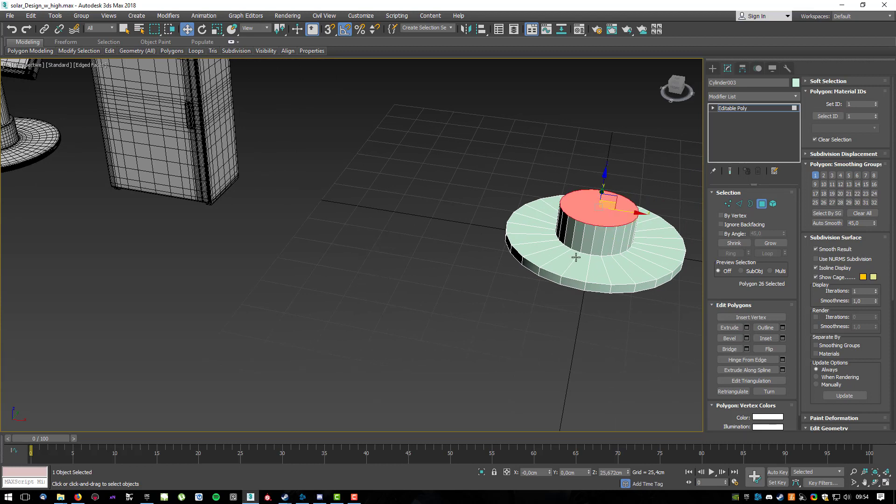
pyautogui.moveTo(576, 259); pyautogui.dragTo(505, 258, button='middle')
pyautogui.click(764, 204)
# Try rotating the reference stand's pole and both solar panels together about the vertical axis, without its base.
pyautogui.scroll(-4, 550, 289)
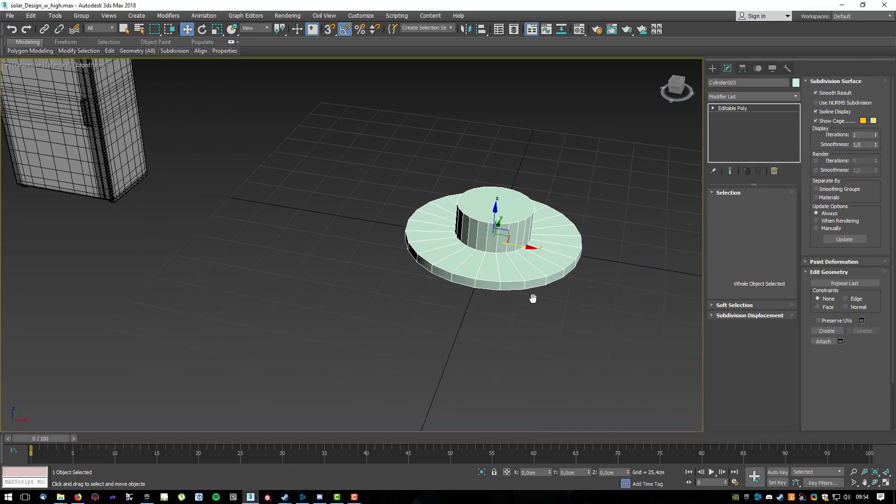
pyautogui.moveTo(520, 269)
pyautogui.keyDown('alt'); pyautogui.mouseDown(button='middle')
pyautogui.moveTo(554, 256)
pyautogui.moveTo(524, 258)
pyautogui.mouseUp(button='middle'); pyautogui.keyUp('alt')
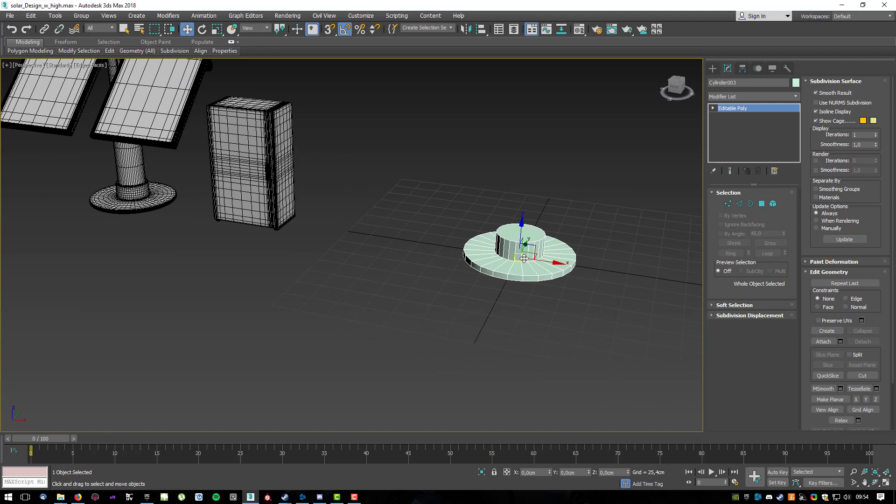
pyautogui.moveTo(318, 255); pyautogui.dragTo(459, 273, button='middle')
pyautogui.click(261, 198)
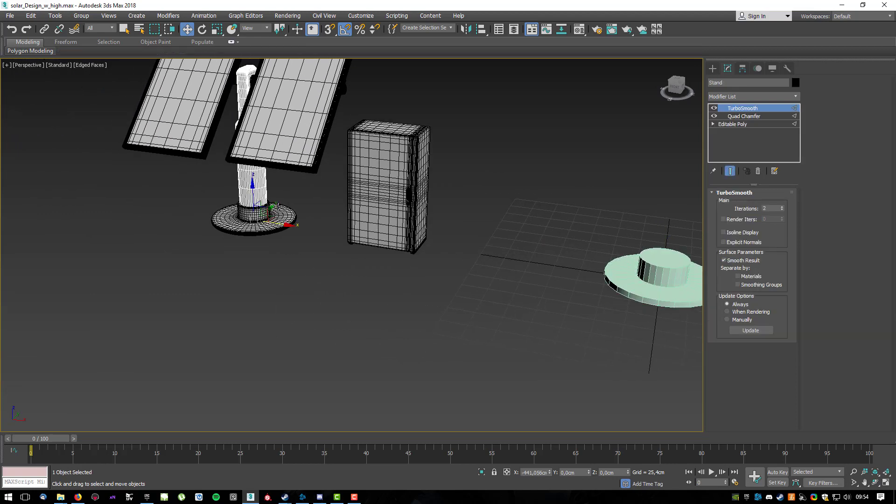
pyautogui.keyDown('alt'); pyautogui.moveTo(304, 168); pyautogui.dragTo(412, 87, button='middle'); pyautogui.keyUp('alt')
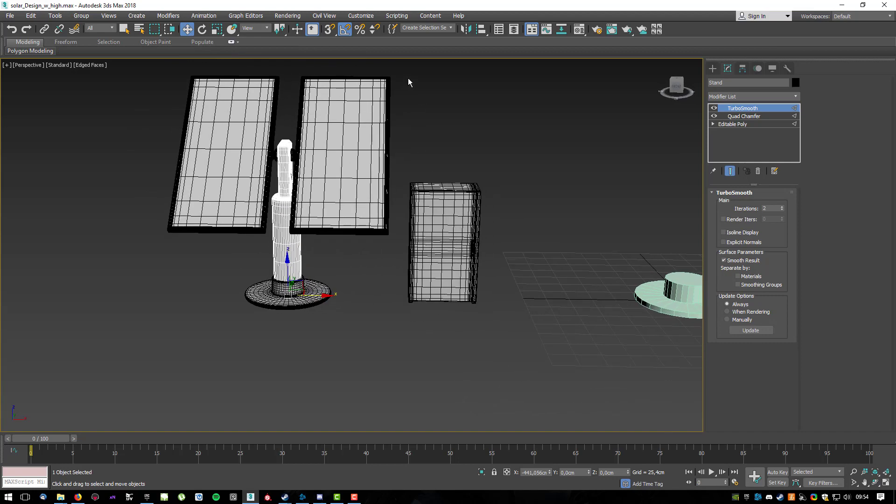
pyautogui.moveTo(164, 243); pyautogui.dragTo(146, 260)
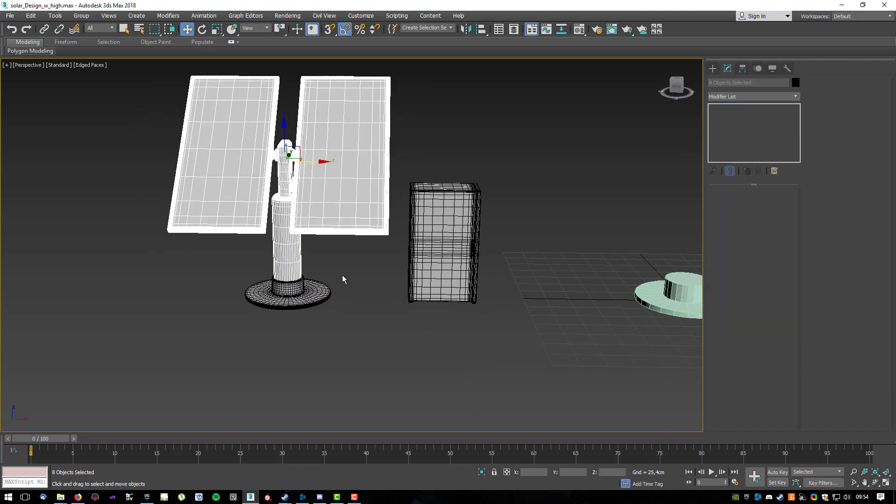
pyautogui.press('e')
pyautogui.moveTo(296, 164); pyautogui.dragTo(352, 201)
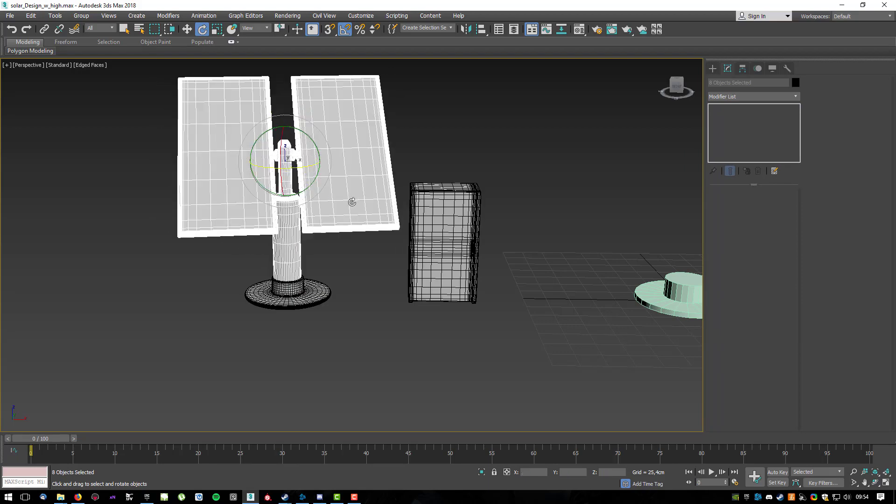
pyautogui.moveTo(458, 309); pyautogui.dragTo(215, 266, button='middle')
pyautogui.click(542, 283)
pyautogui.moveTo(540, 264); pyautogui.dragTo(680, 285, button='middle')
pyautogui.moveTo(541, 291); pyautogui.dragTo(426, 287, button='middle')
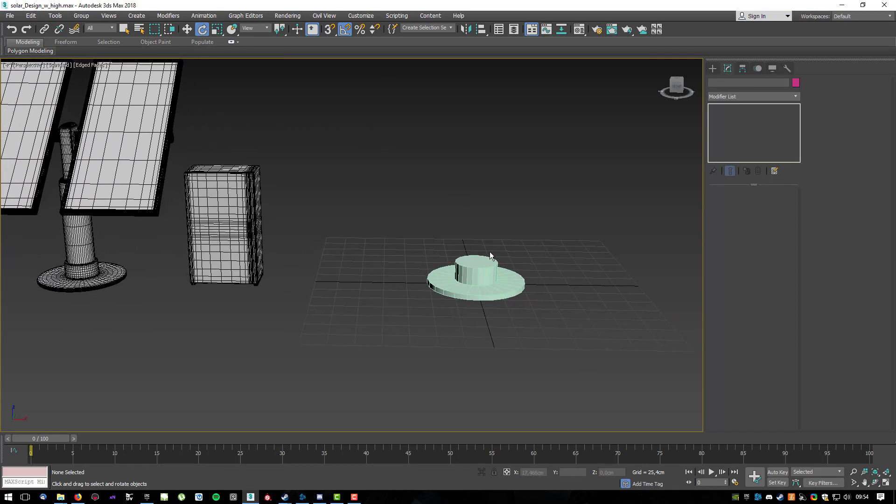
# Clone the base's top polygon upward by about 20 cm as a separate object named "pole" and leave polygon editing.
pyautogui.keyDown('alt'); pyautogui.moveTo(546, 262); pyautogui.dragTo(468, 272, button='middle'); pyautogui.keyUp('alt')
pyautogui.scroll(3, 467, 272)
pyautogui.moveTo(422, 275)
pyautogui.mouseDown(button='middle')
pyautogui.moveTo(495, 262)
pyautogui.moveTo(425, 273)
pyautogui.mouseUp(button='middle')
pyautogui.scroll(3, 520, 267)
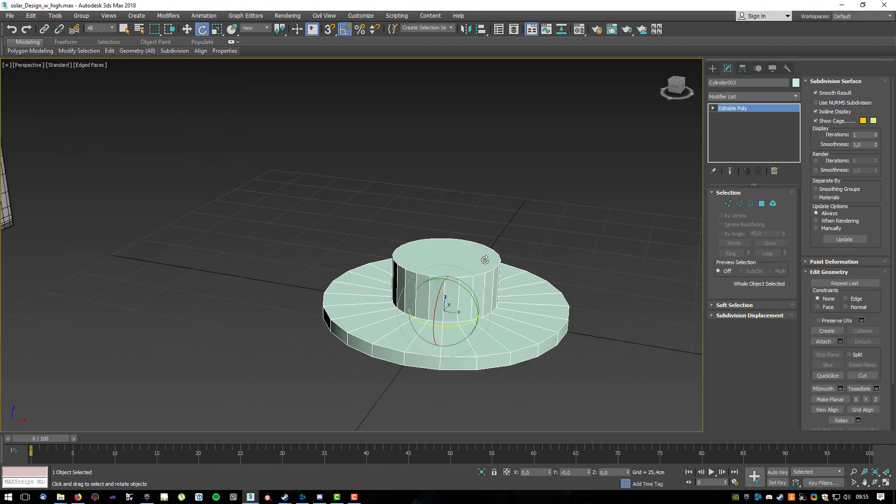
pyautogui.keyDown('alt'); pyautogui.moveTo(491, 264); pyautogui.dragTo(516, 266, button='middle'); pyautogui.keyUp('alt')
pyautogui.press('4')
pyautogui.click(464, 253)
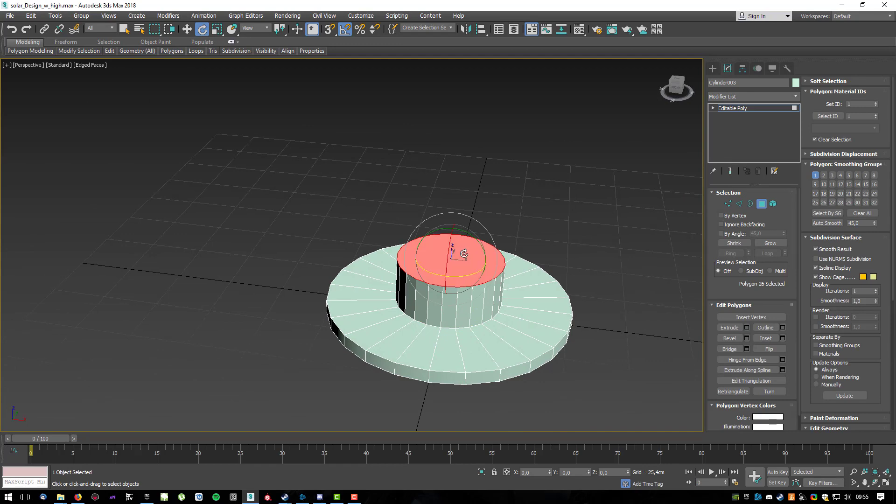
pyautogui.press('w')
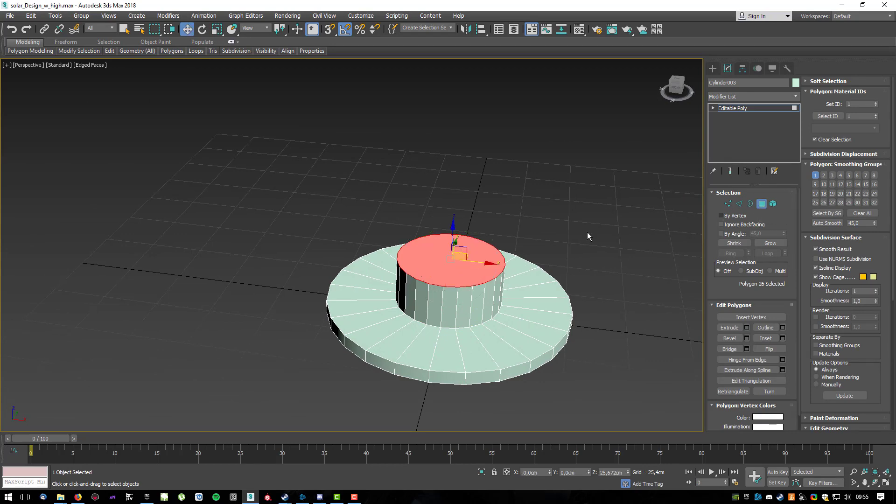
pyautogui.moveTo(466, 248)
pyautogui.keyDown('alt'); pyautogui.mouseDown(button='middle')
pyautogui.moveTo(457, 272)
pyautogui.moveTo(468, 255)
pyautogui.mouseUp(button='middle'); pyautogui.keyUp('alt')
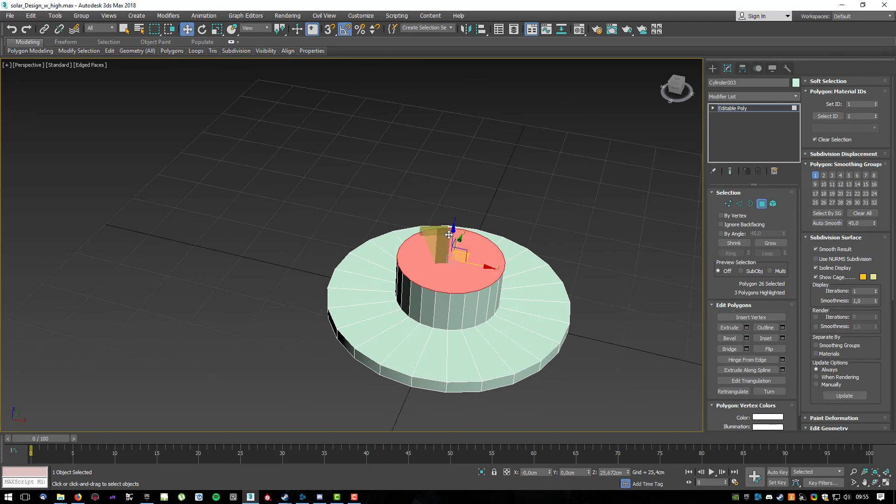
pyautogui.keyDown('alt'); pyautogui.moveTo(526, 266); pyautogui.dragTo(483, 234, button='middle'); pyautogui.keyUp('alt')
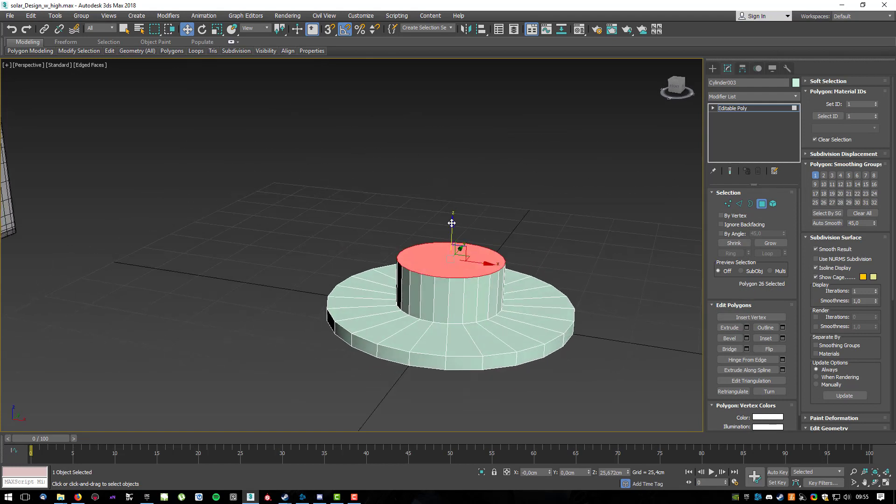
pyautogui.keyDown('shift'); pyautogui.moveTo(452, 223); pyautogui.dragTo(454, 176); pyautogui.keyUp('shift')
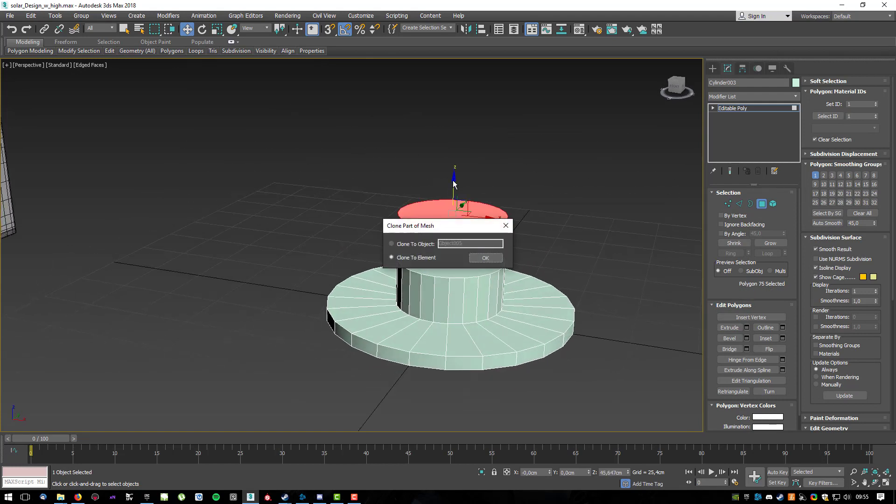
pyautogui.click(411, 246)
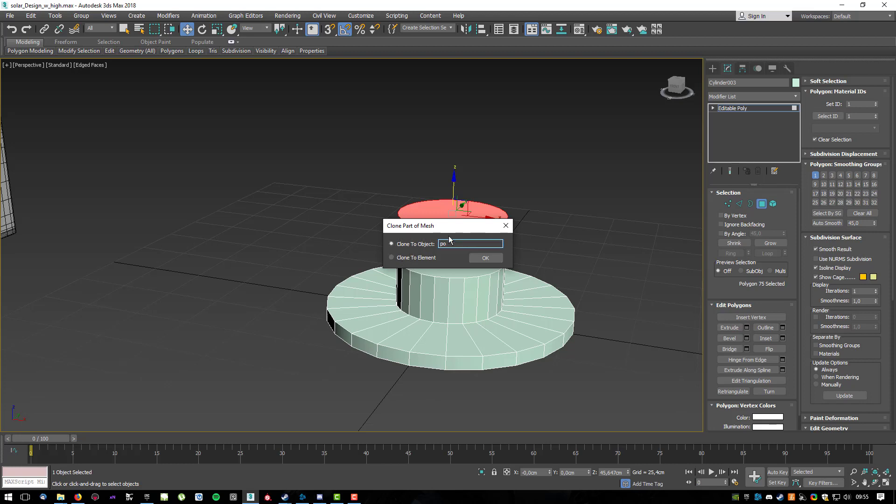
pyautogui.write('po')
pyautogui.press('Return')
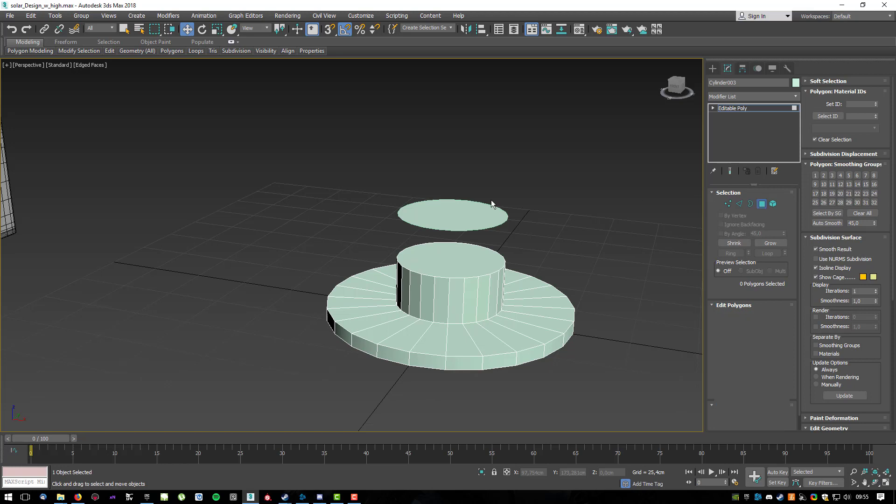
pyautogui.press('4')
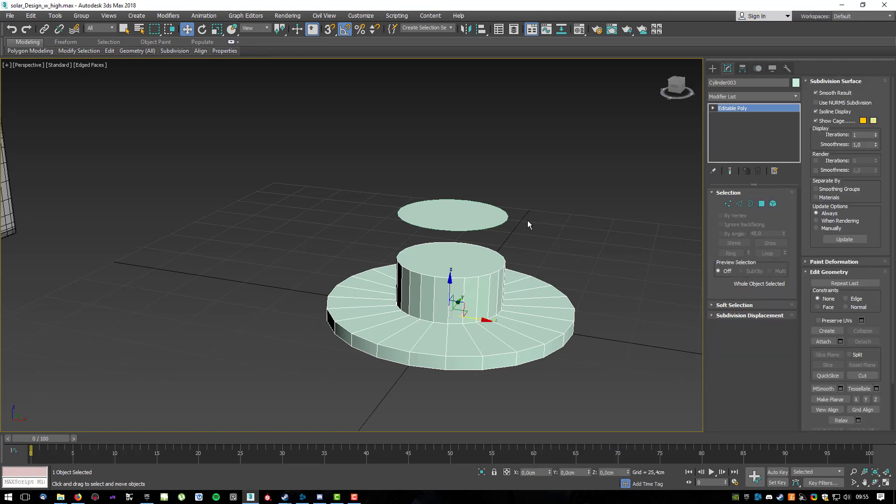
# Center the pivot of the cloned pole disc to the object.
pyautogui.click(474, 217)
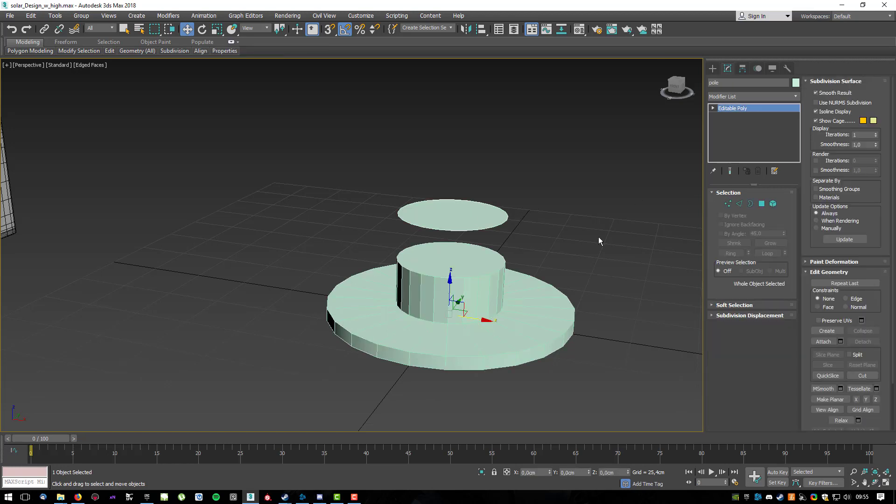
pyautogui.click(744, 70)
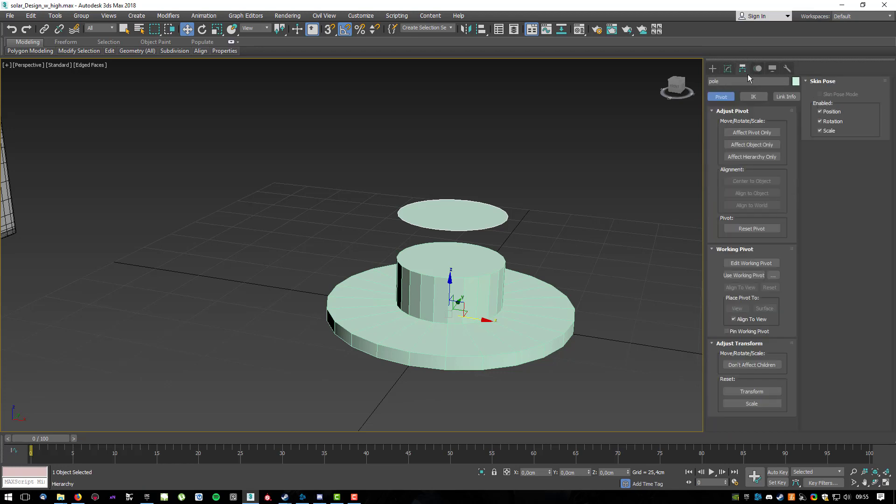
pyautogui.click(761, 133)
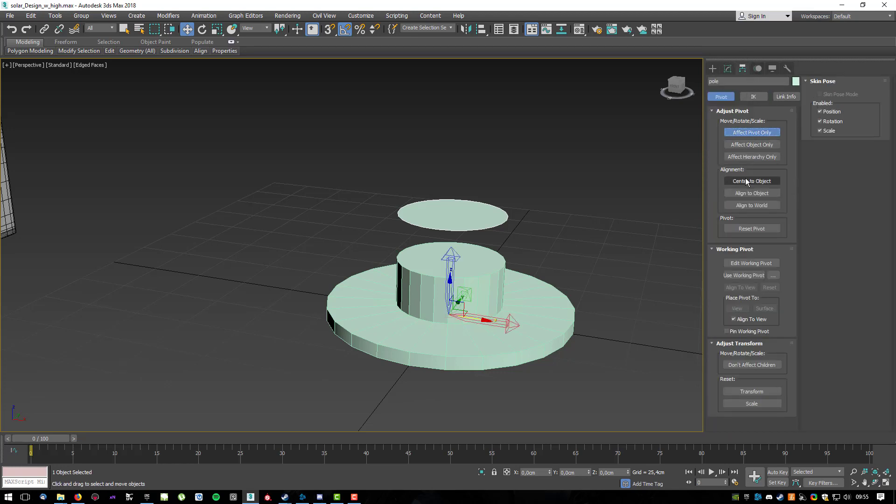
pyautogui.click(753, 182)
pyautogui.click(752, 134)
pyautogui.click(751, 135)
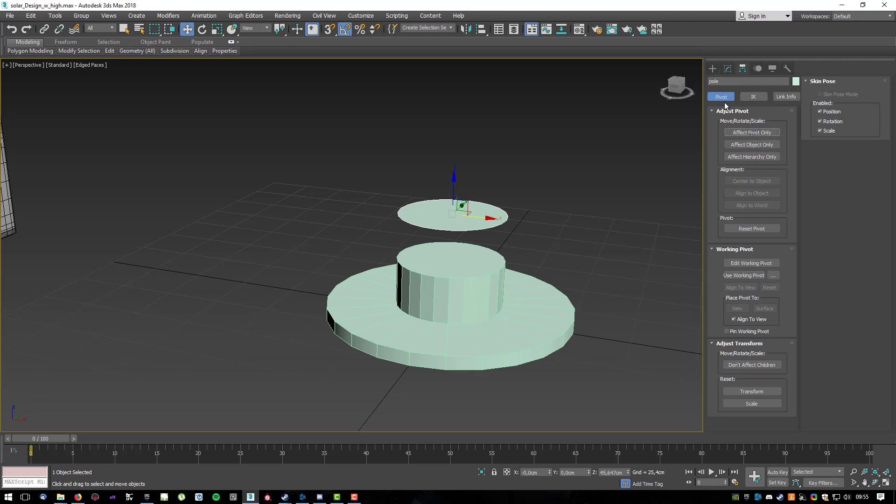
pyautogui.click(727, 69)
# Scale all vertices of the pole disc to 87% in X and Y.
pyautogui.moveTo(545, 253)
pyautogui.keyDown('alt'); pyautogui.mouseDown(button='middle')
pyautogui.moveTo(538, 247)
pyautogui.moveTo(549, 248)
pyautogui.mouseUp(button='middle'); pyautogui.keyUp('alt')
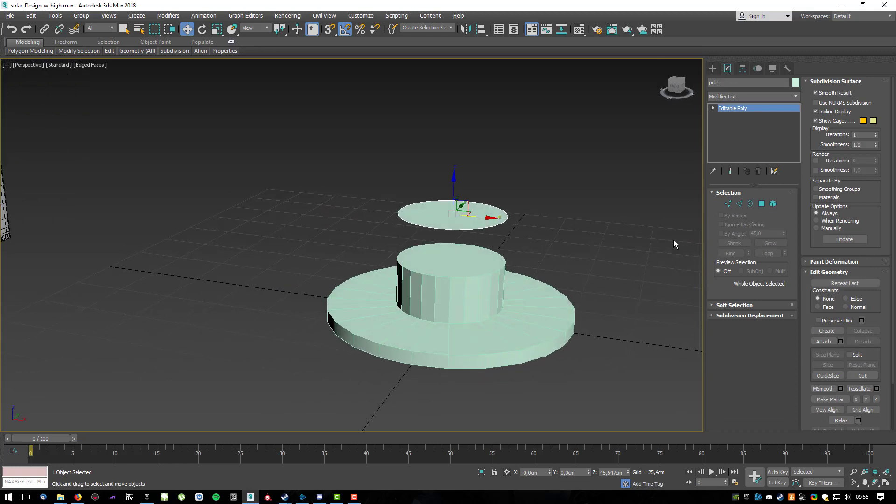
pyautogui.click(728, 204)
pyautogui.moveTo(380, 228); pyautogui.dragTo(353, 239)
pyautogui.press('r')
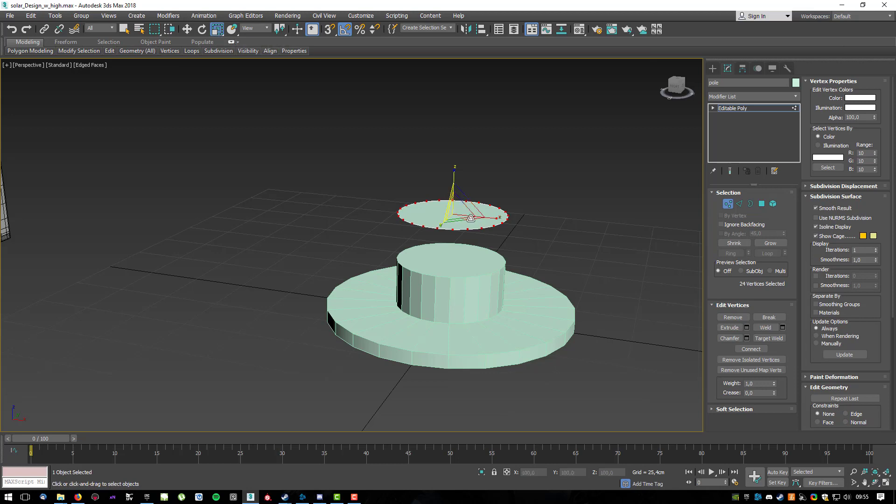
pyautogui.moveTo(460, 219); pyautogui.dragTo(456, 232)
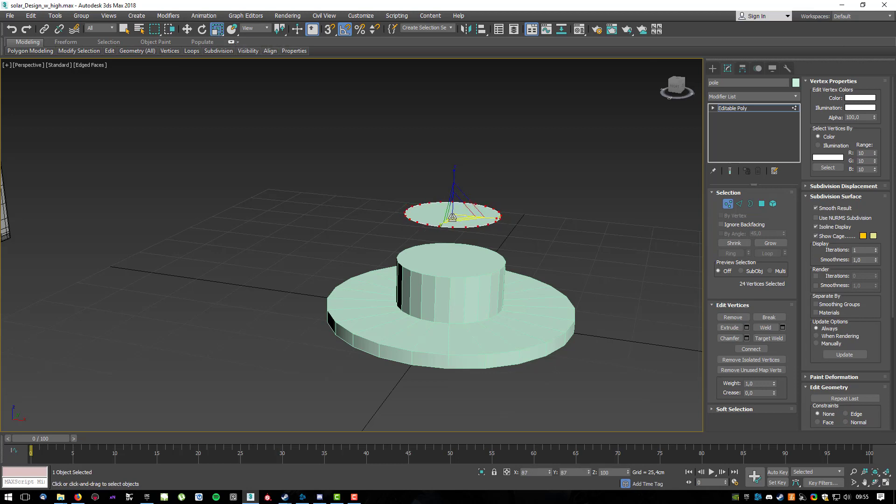
pyautogui.click(730, 205)
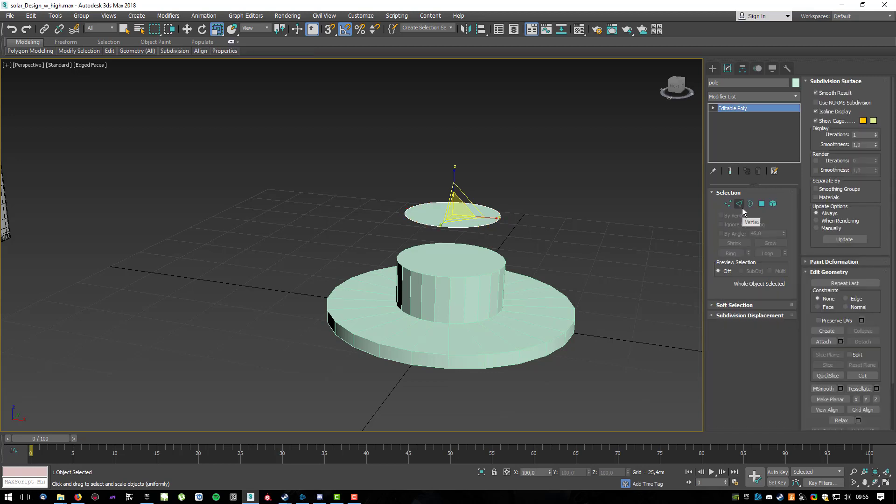
# Extend the pole disc's border edges downward by about 25 cm into the base collar to form its side walls.
pyautogui.click(751, 204)
pyautogui.click(485, 224)
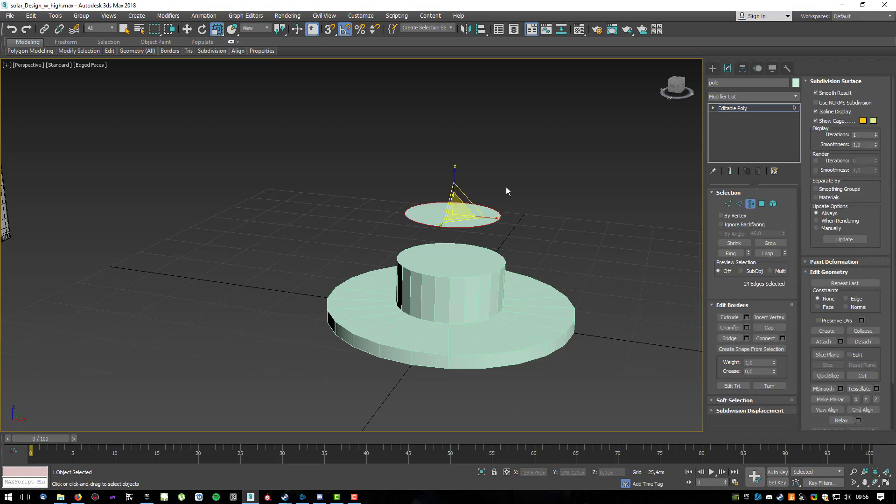
pyautogui.press('w')
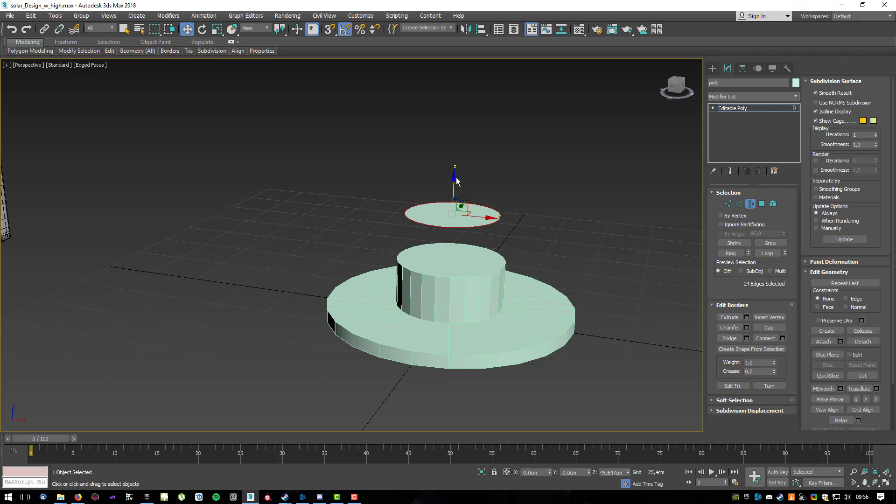
pyautogui.keyDown('shift'); pyautogui.moveTo(455, 177); pyautogui.dragTo(463, 236); pyautogui.keyUp('shift')
pyautogui.keyDown('alt'); pyautogui.moveTo(585, 260); pyautogui.dragTo(430, 263, button='middle'); pyautogui.keyUp('alt')
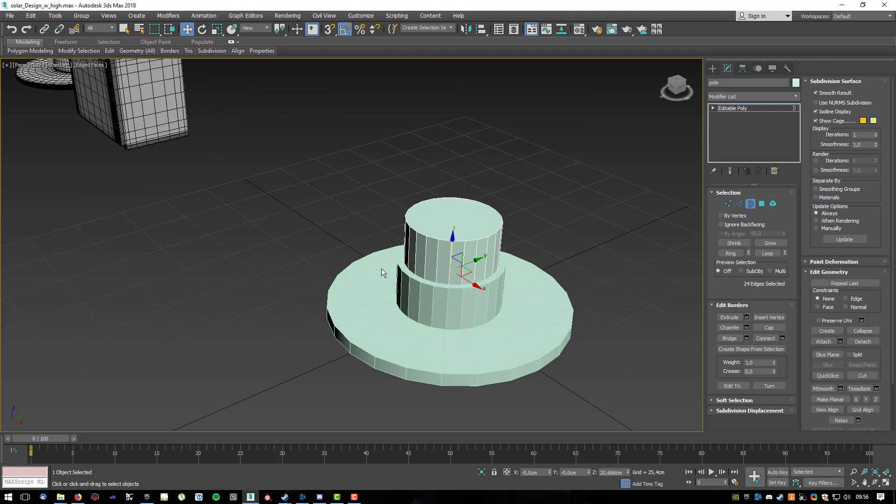
pyautogui.keyDown('alt'); pyautogui.moveTo(410, 299); pyautogui.dragTo(507, 270, button='middle'); pyautogui.keyUp('alt')
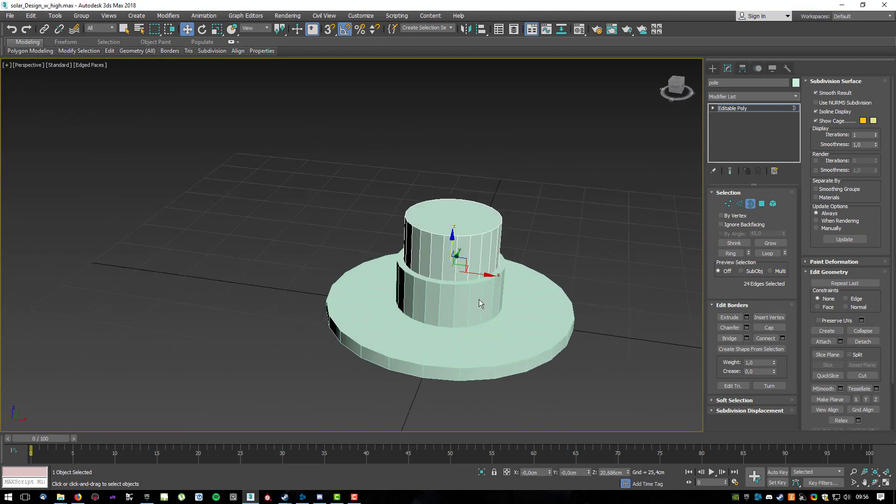
pyautogui.click(536, 236)
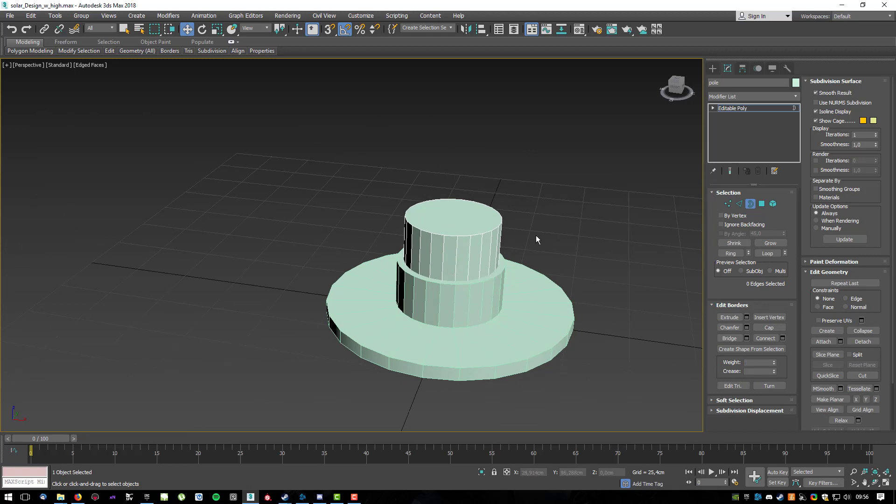
pyautogui.click(751, 203)
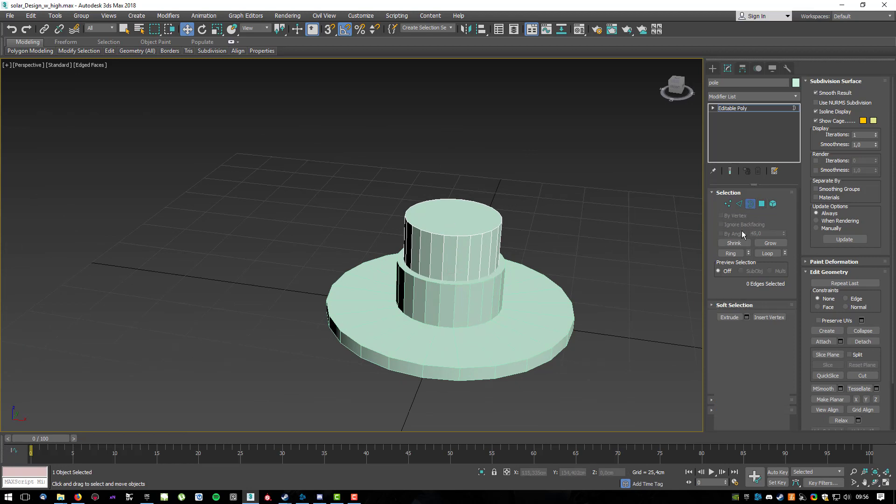
# Lift the whole pole clear of the base, and lower it back into the base collar.
pyautogui.moveTo(453, 192); pyautogui.dragTo(456, 96)
pyautogui.keyDown('alt'); pyautogui.moveTo(556, 184); pyautogui.dragTo(499, 197, button='middle'); pyautogui.keyUp('alt')
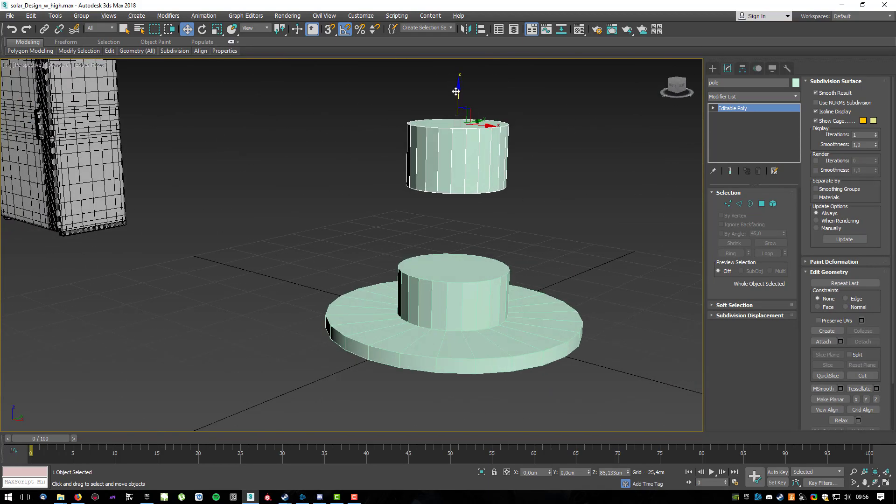
pyautogui.moveTo(459, 104); pyautogui.dragTo(467, 181)
pyautogui.scroll(-8, 377, 247)
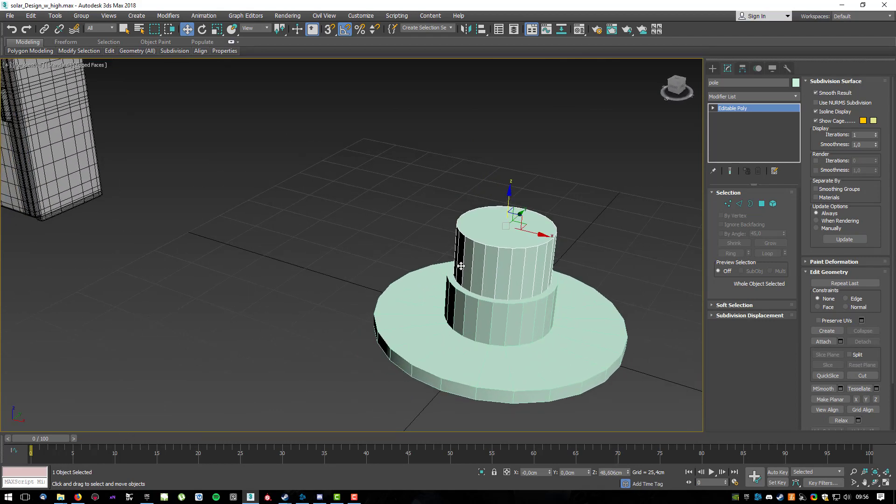
pyautogui.moveTo(413, 290)
pyautogui.mouseDown(button='middle')
pyautogui.moveTo(451, 271)
pyautogui.moveTo(426, 278)
pyautogui.moveTo(376, 266)
pyautogui.moveTo(426, 256)
pyautogui.moveTo(444, 236)
pyautogui.moveTo(410, 293)
pyautogui.mouseUp(button='middle')
pyautogui.scroll(5, 507, 275)
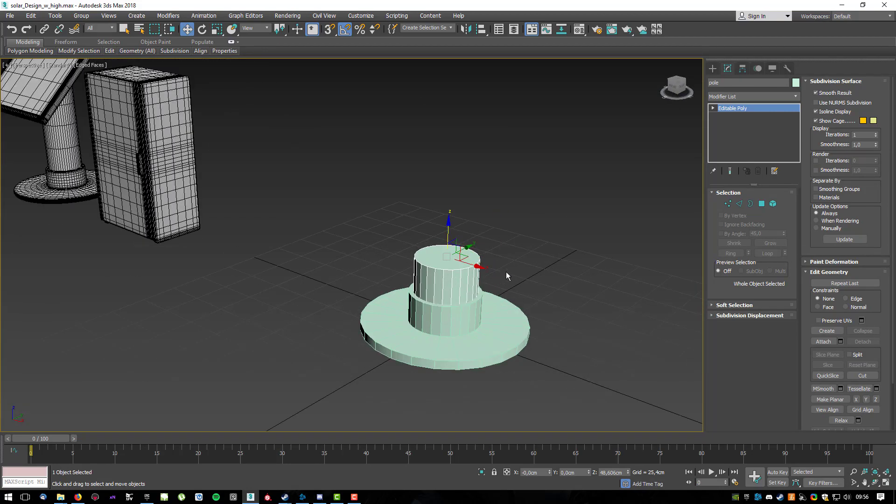
# Raise the pole's top vertices to a height of about 134 cm, using the reference stand for proportion.
pyautogui.click(737, 205)
pyautogui.press('1')
pyautogui.keyDown('alt'); pyautogui.moveTo(592, 268); pyautogui.dragTo(464, 230, button='middle'); pyautogui.keyUp('alt')
pyautogui.moveTo(448, 227); pyautogui.dragTo(484, 127)
pyautogui.keyDown('alt'); pyautogui.moveTo(537, 182); pyautogui.dragTo(354, 198, button='middle'); pyautogui.keyUp('alt')
pyautogui.scroll(-5, 407, 212)
pyautogui.keyDown('alt'); pyautogui.moveTo(408, 212); pyautogui.dragTo(666, 202, button='middle'); pyautogui.keyUp('alt')
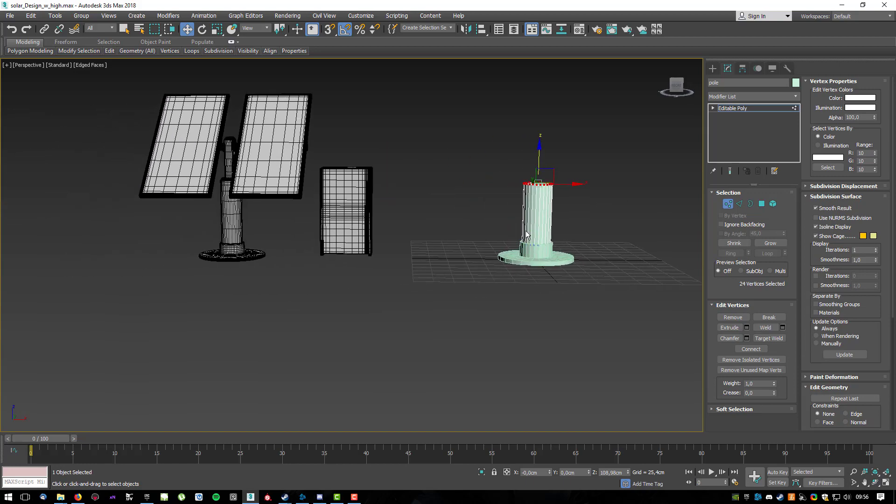
pyautogui.keyDown('alt'); pyautogui.moveTo(430, 265); pyautogui.dragTo(403, 267, button='middle'); pyautogui.keyUp('alt')
pyautogui.scroll(3, 522, 209)
pyautogui.moveTo(571, 166); pyautogui.dragTo(508, 190, button='middle')
pyautogui.moveTo(463, 160); pyautogui.dragTo(477, 132)
pyautogui.keyDown('alt'); pyautogui.moveTo(399, 184); pyautogui.dragTo(339, 245, button='middle'); pyautogui.keyUp('alt')
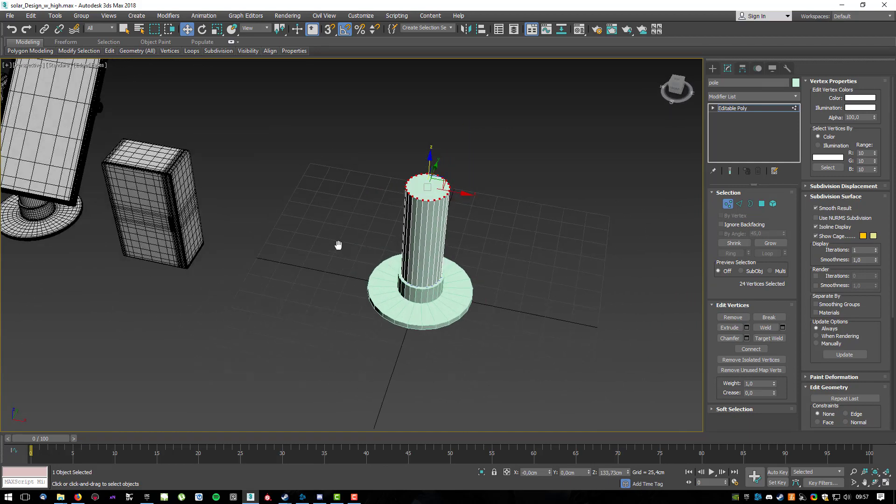
# Examine the reference stand's narrow upper section and compare it with the top of the new pole.
pyautogui.click(729, 204)
pyautogui.keyDown('alt'); pyautogui.moveTo(427, 335); pyautogui.dragTo(663, 284, button='middle'); pyautogui.keyUp('alt')
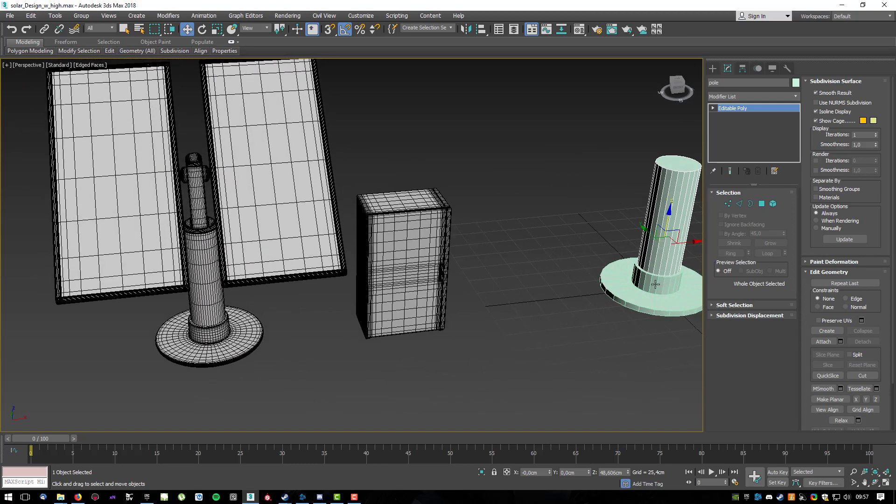
pyautogui.keyDown('alt'); pyautogui.moveTo(604, 209); pyautogui.dragTo(573, 207, button='middle'); pyautogui.keyUp('alt')
pyautogui.moveTo(573, 207); pyautogui.dragTo(393, 246, button='middle')
pyautogui.scroll(1, 493, 200)
pyautogui.scroll(-1, 321, 221)
pyautogui.moveTo(279, 227); pyautogui.dragTo(512, 222, button='middle')
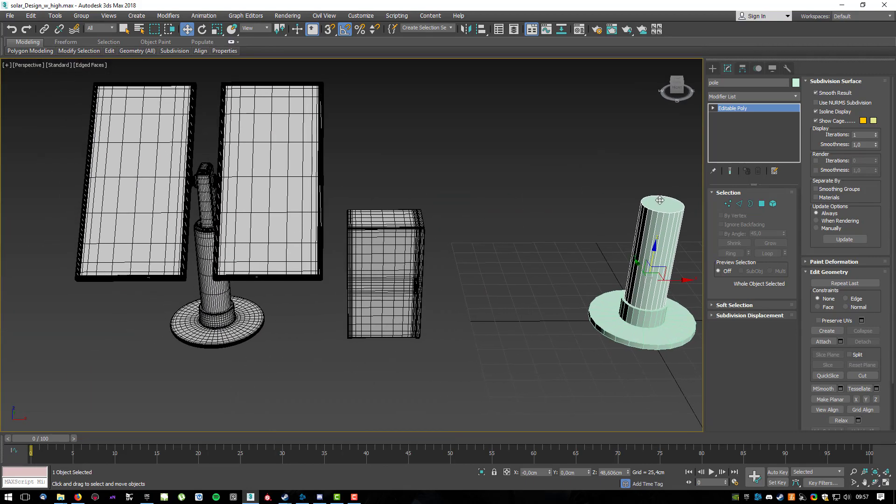
pyautogui.keyDown('alt'); pyautogui.moveTo(546, 255); pyautogui.dragTo(543, 268, button='middle'); pyautogui.keyUp('alt')
pyautogui.moveTo(543, 267); pyautogui.dragTo(339, 328, button='middle')
pyautogui.scroll(3, 471, 285)
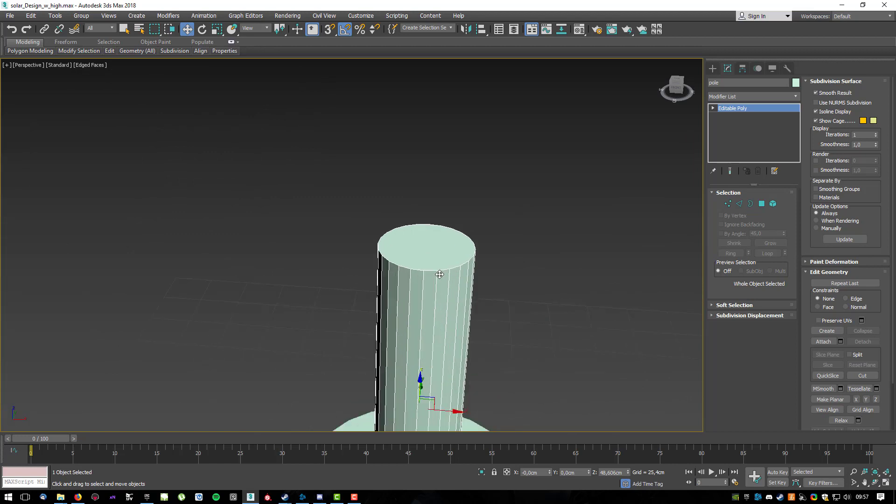
# Connect two opposite pairs of vertices across the pole's top cap, dividing it into three parallel strips.
pyautogui.click(727, 205)
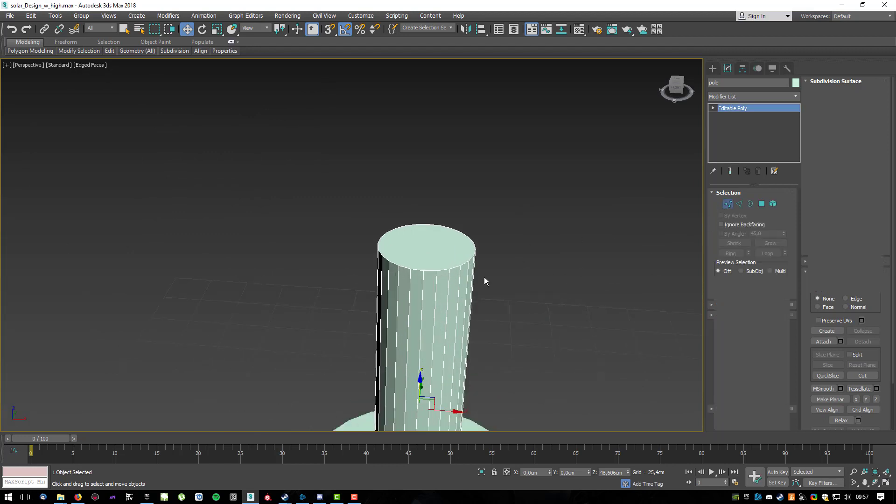
pyautogui.click(399, 267)
pyautogui.keyDown('alt'); pyautogui.moveTo(399, 267); pyautogui.dragTo(414, 216, button='middle'); pyautogui.keyUp('alt')
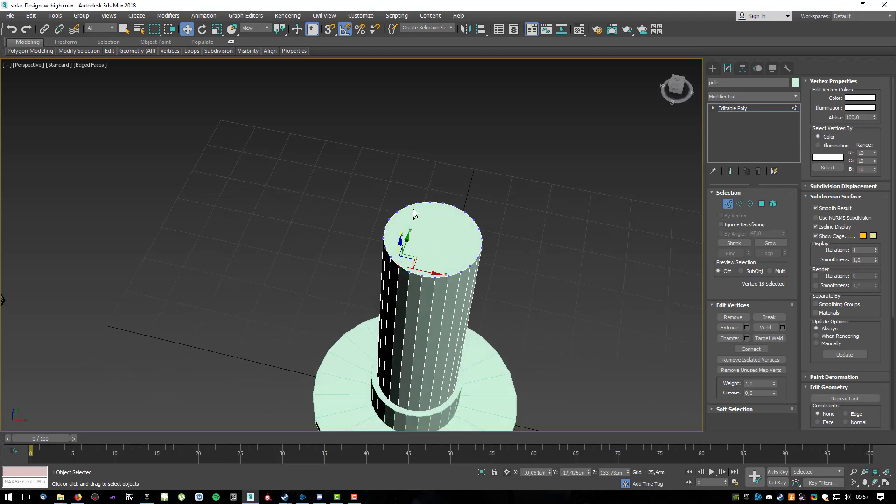
pyautogui.keyDown('ctrl'); pyautogui.click(418, 204); pyautogui.keyUp('ctrl')
pyautogui.click(752, 349)
pyautogui.keyDown('alt'); pyautogui.moveTo(414, 290); pyautogui.dragTo(453, 274, button='middle'); pyautogui.keyUp('alt')
pyautogui.click(451, 273)
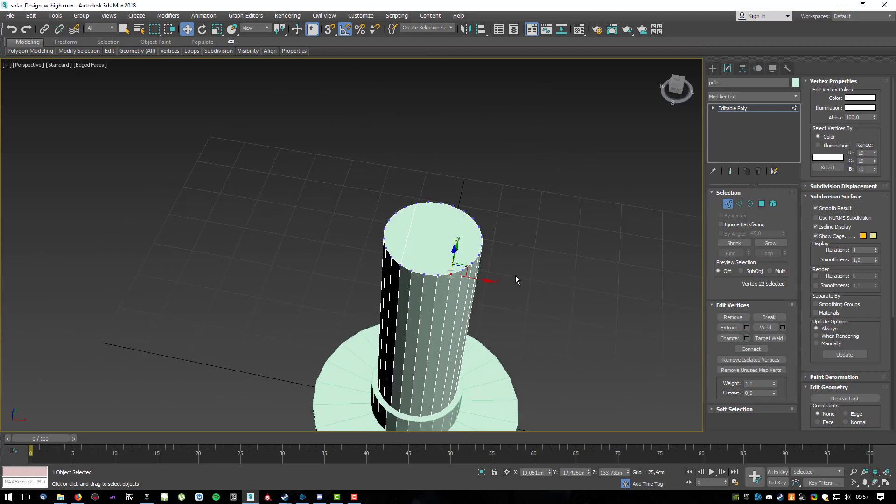
pyautogui.keyDown('ctrl'); pyautogui.click(463, 209); pyautogui.keyUp('ctrl')
pyautogui.keyDown('alt'); pyautogui.moveTo(516, 263); pyautogui.dragTo(546, 269, button='middle'); pyautogui.keyUp('alt')
pyautogui.click(756, 346)
pyautogui.moveTo(579, 337)
pyautogui.keyDown('alt'); pyautogui.mouseDown(button='middle')
pyautogui.moveTo(545, 328)
pyautogui.moveTo(568, 340)
pyautogui.mouseUp(button='middle'); pyautogui.keyUp('alt')
# Extrude the middle strip of the pole's top cap upward by 75 cm.
pyautogui.click(762, 204)
pyautogui.click(433, 233)
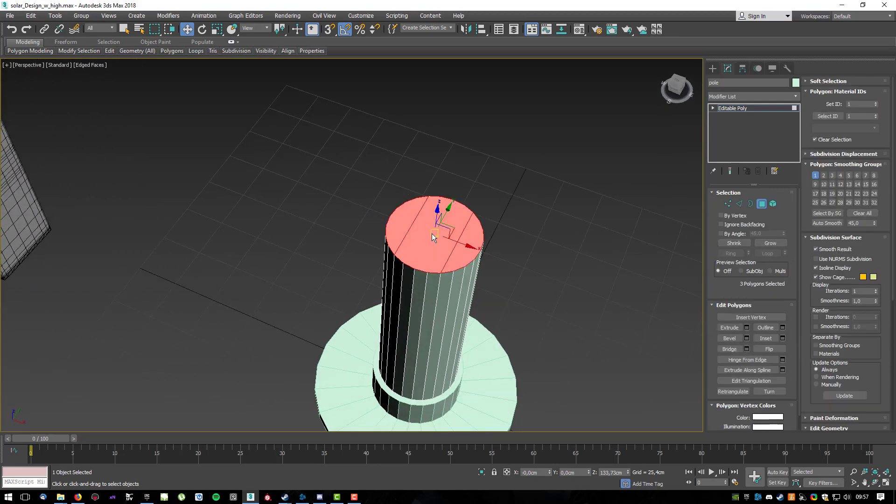
pyautogui.keyDown('alt'); pyautogui.moveTo(433, 233); pyautogui.dragTo(504, 267, button='middle'); pyautogui.keyUp('alt')
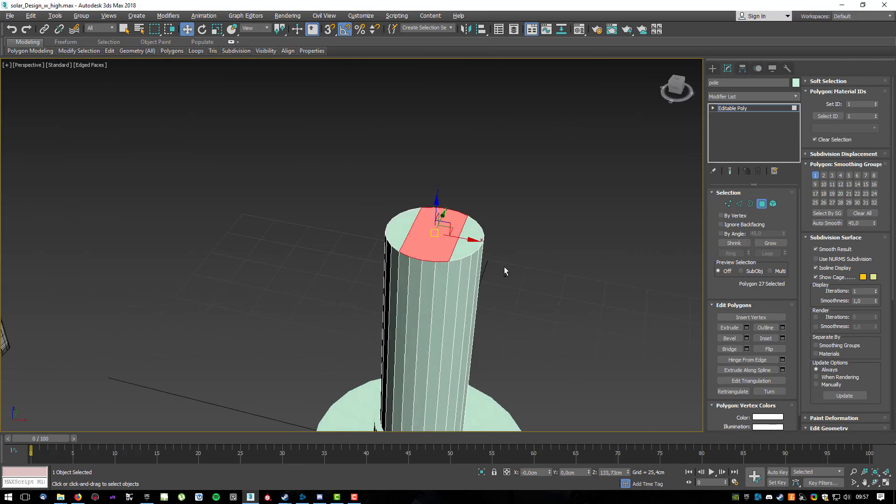
pyautogui.click(747, 328)
pyautogui.moveTo(584, 315)
pyautogui.keyDown('alt'); pyautogui.mouseDown(button='middle')
pyautogui.moveTo(540, 305)
pyautogui.moveTo(575, 314)
pyautogui.mouseUp(button='middle'); pyautogui.keyUp('alt')
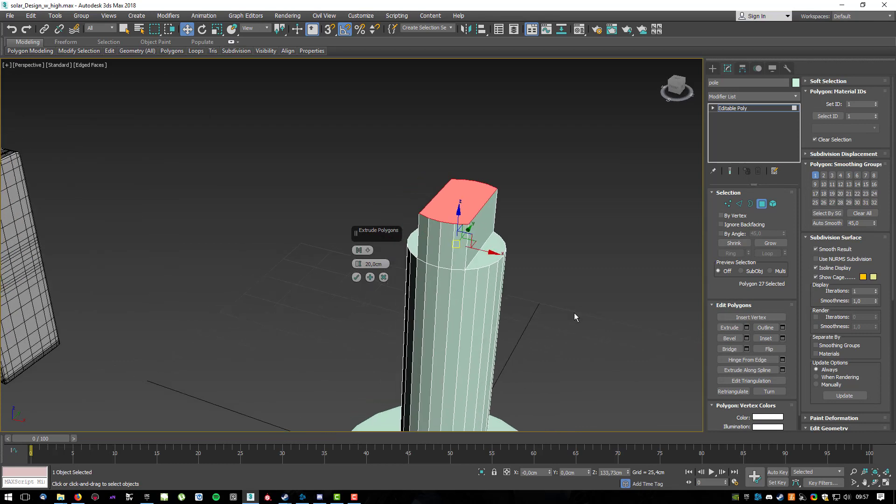
pyautogui.scroll(-3, 575, 313)
pyautogui.moveTo(361, 267); pyautogui.dragTo(398, 201)
pyautogui.keyDown('alt'); pyautogui.moveTo(310, 294); pyautogui.dragTo(365, 277, button='middle'); pyautogui.keyUp('alt')
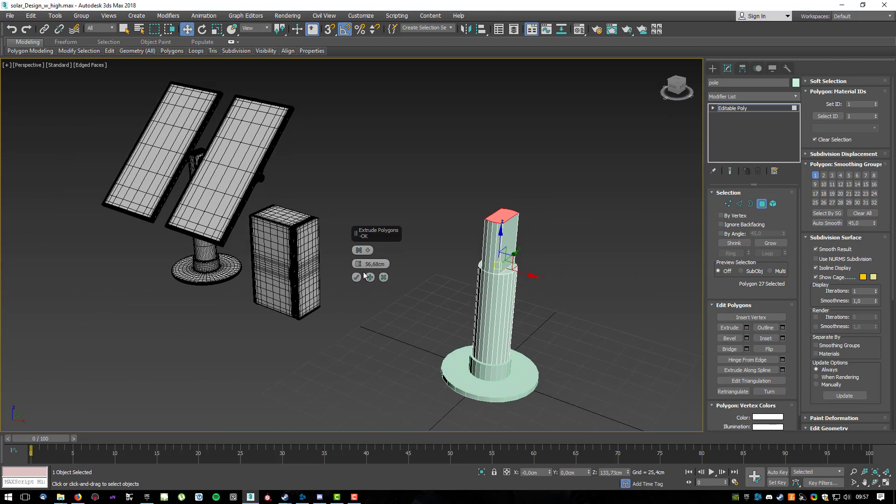
pyautogui.moveTo(369, 264); pyautogui.dragTo(378, 239)
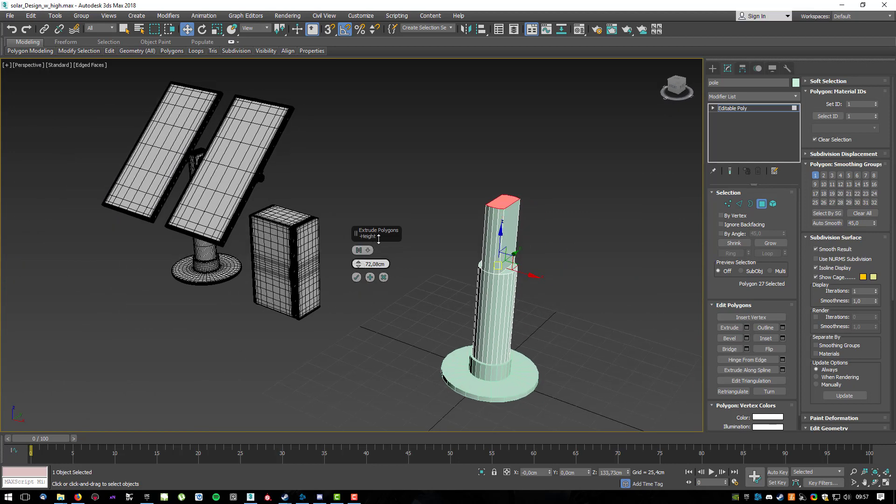
pyautogui.click(374, 264)
pyautogui.write('70')
pyautogui.press('BackSpace')
pyautogui.write('5')
pyautogui.press('Return')
pyautogui.click(357, 277)
# Bevel the top face of the extruded upper section inward with a height of 5 cm.
pyautogui.keyDown('alt'); pyautogui.moveTo(488, 223); pyautogui.dragTo(486, 223, button='middle'); pyautogui.keyUp('alt')
pyautogui.moveTo(485, 223); pyautogui.dragTo(456, 243, button='middle')
pyautogui.scroll(2, 485, 243)
pyautogui.scroll(2, 485, 242)
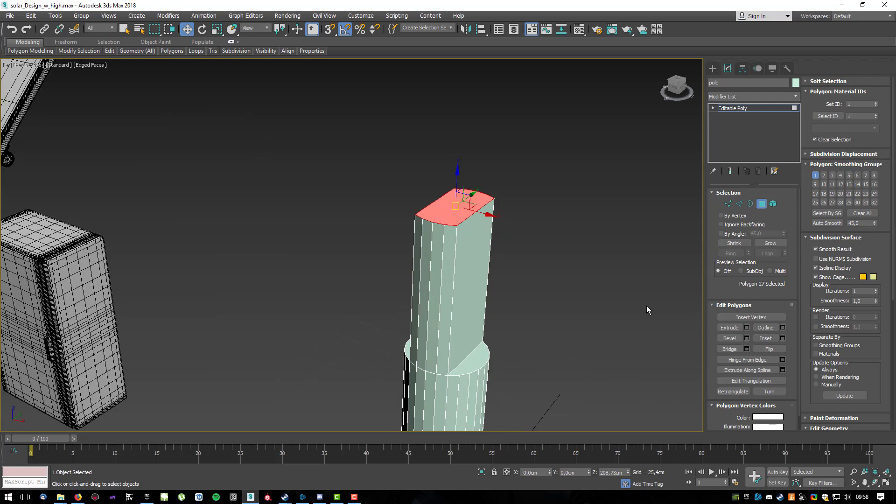
pyautogui.click(749, 337)
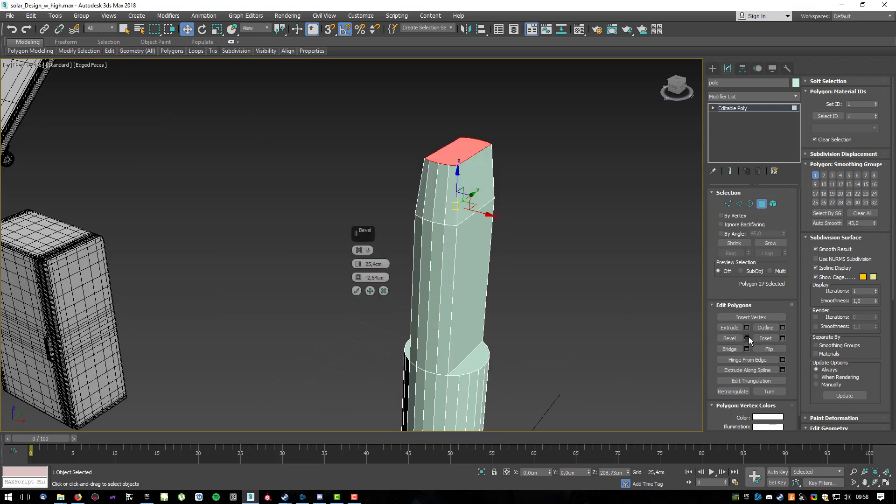
pyautogui.moveTo(363, 270); pyautogui.dragTo(374, 299)
pyautogui.doubleClick(373, 264)
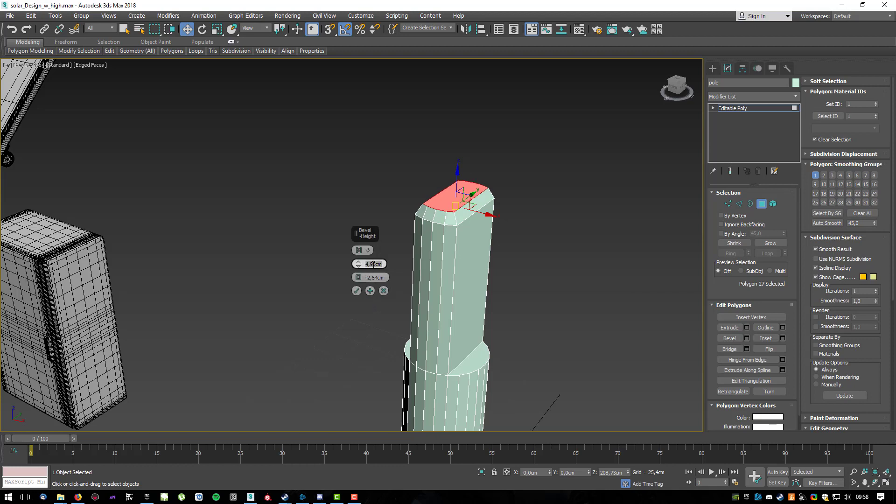
pyautogui.write('5')
pyautogui.press('Return')
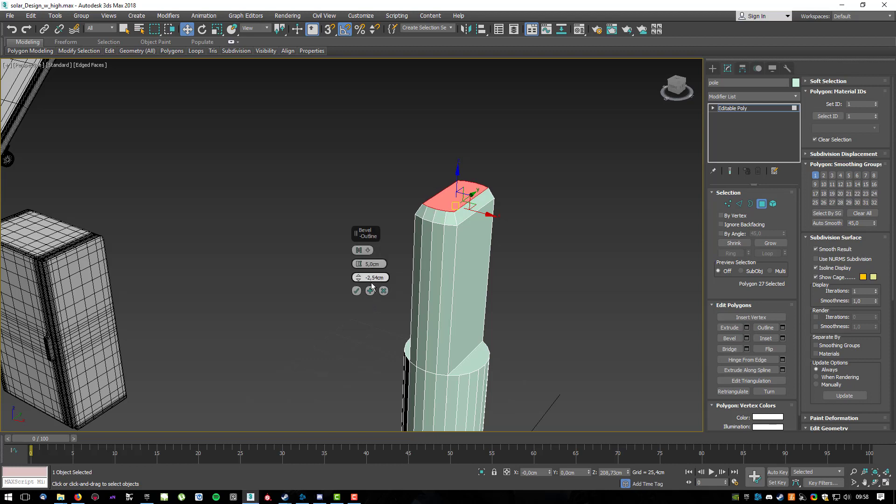
pyautogui.doubleClick(371, 277)
pyautogui.click(358, 291)
# Compare the new pole's flat upper section and shoulder with the reference stand.
pyautogui.moveTo(537, 264)
pyautogui.keyDown('alt'); pyautogui.mouseDown(button='middle')
pyautogui.moveTo(567, 263)
pyautogui.moveTo(541, 270)
pyautogui.mouseUp(button='middle'); pyautogui.keyUp('alt')
pyautogui.scroll(-5, 532, 235)
pyautogui.moveTo(425, 247)
pyautogui.keyDown('alt'); pyautogui.mouseDown(button='middle')
pyautogui.moveTo(406, 236)
pyautogui.moveTo(418, 232)
pyautogui.mouseUp(button='middle'); pyautogui.keyUp('alt')
pyautogui.moveTo(418, 232); pyautogui.dragTo(479, 220, button='middle')
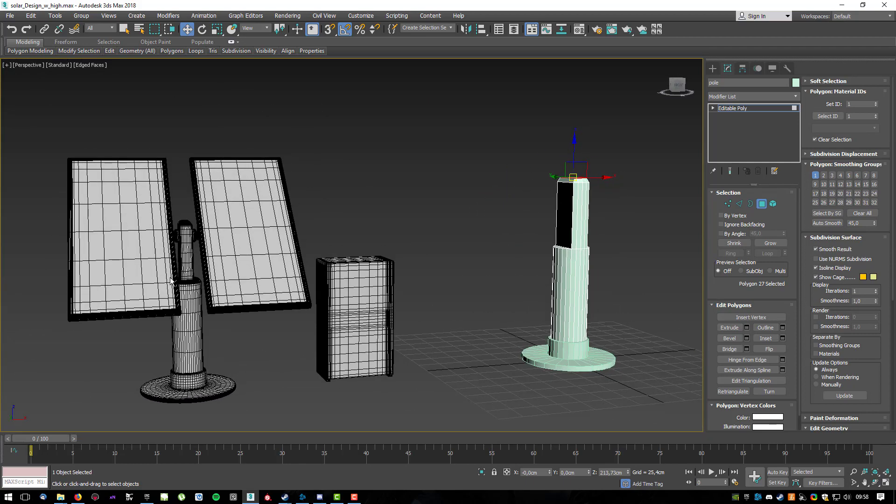
pyautogui.scroll(10, 169, 282)
pyautogui.scroll(-8, 203, 293)
pyautogui.keyDown('alt'); pyautogui.moveTo(588, 268); pyautogui.dragTo(466, 273, button='middle'); pyautogui.keyUp('alt')
pyautogui.scroll(7, 512, 268)
pyautogui.moveTo(548, 272)
pyautogui.keyDown('alt'); pyautogui.mouseDown(button='middle')
pyautogui.moveTo(556, 272)
pyautogui.moveTo(490, 290)
pyautogui.moveTo(400, 296)
pyautogui.moveTo(483, 294)
pyautogui.mouseUp(button='middle'); pyautogui.keyUp('alt')
pyautogui.scroll(-3, 527, 281)
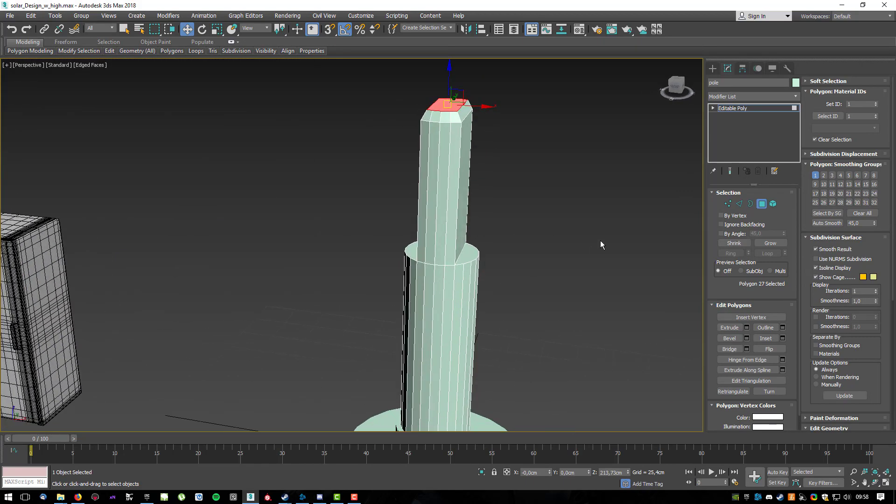
# Chamfer all 24 rim edges of the pole's shoulder, where the round section meets the flat upper section, by about 3.1 cm.
pyautogui.click(740, 204)
pyautogui.scroll(2, 460, 273)
pyautogui.click(468, 259)
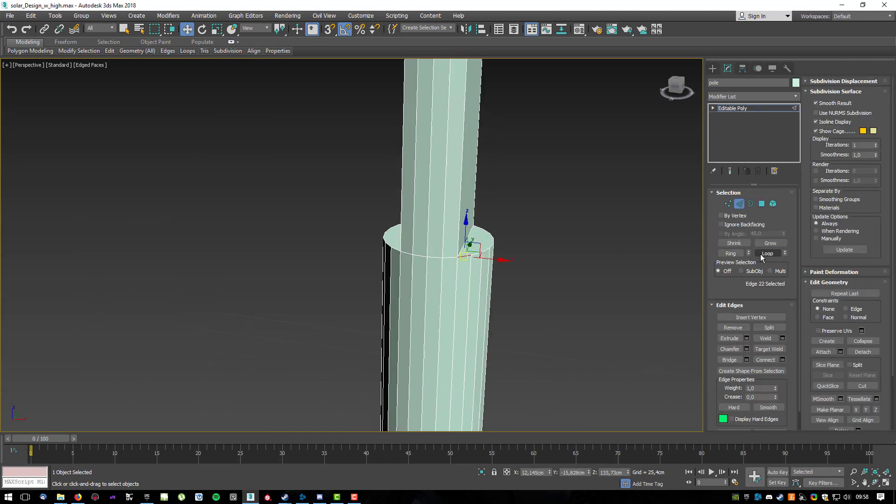
pyautogui.keyDown('alt'); pyautogui.moveTo(540, 266); pyautogui.dragTo(502, 252, button='middle'); pyautogui.keyUp('alt')
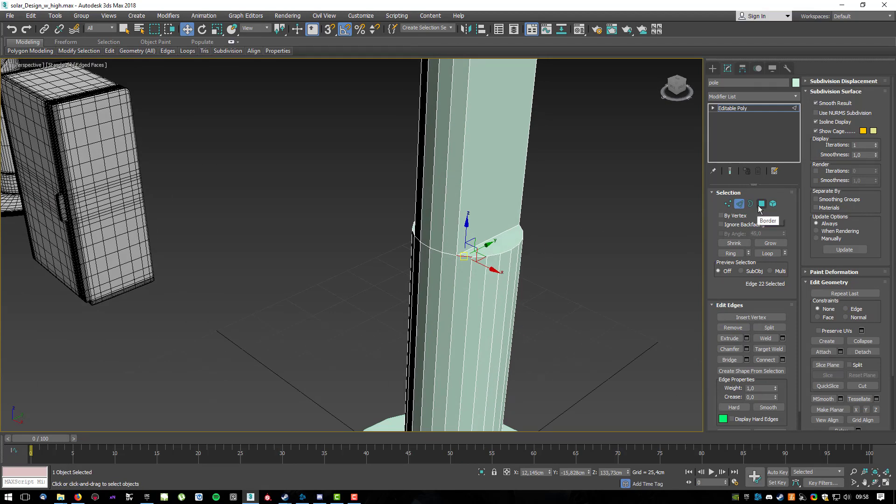
pyautogui.click(728, 204)
pyautogui.keyDown('alt'); pyautogui.moveTo(478, 316); pyautogui.dragTo(501, 270, button='middle'); pyautogui.keyUp('alt')
pyautogui.click(740, 204)
pyautogui.keyDown('ctrl'); pyautogui.click(498, 260); pyautogui.keyUp('ctrl')
pyautogui.keyDown('ctrl'); pyautogui.click(518, 259); pyautogui.keyUp('ctrl')
pyautogui.keyDown('ctrl'); pyautogui.click(533, 253); pyautogui.keyUp('ctrl')
pyautogui.moveTo(557, 273)
pyautogui.keyDown('alt'); pyautogui.mouseDown(button='middle')
pyautogui.moveTo(516, 272)
pyautogui.moveTo(559, 261)
pyautogui.mouseUp(button='middle'); pyautogui.keyUp('alt')
pyautogui.keyDown('ctrl'); pyautogui.click(562, 268); pyautogui.keyUp('ctrl')
pyautogui.keyDown('ctrl'); pyautogui.click(583, 268); pyautogui.keyUp('ctrl')
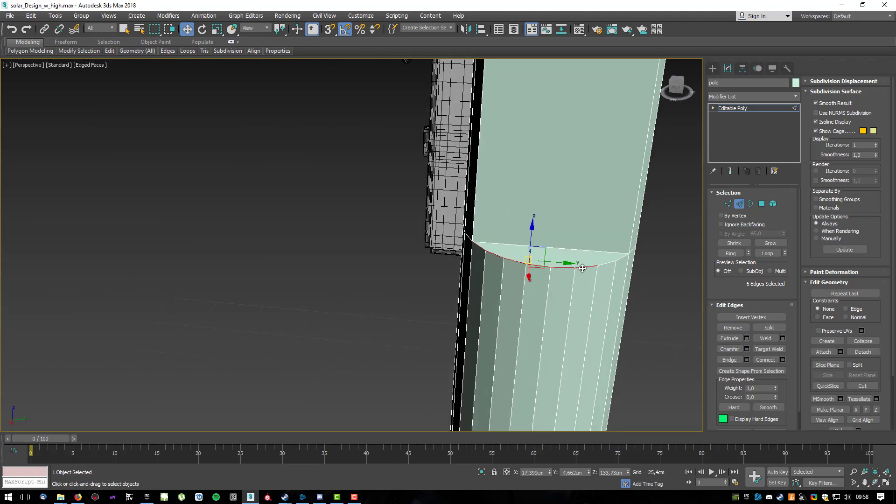
pyautogui.keyDown('ctrl'); pyautogui.click(603, 264); pyautogui.keyUp('ctrl')
pyautogui.keyDown('ctrl'); pyautogui.click(621, 259); pyautogui.keyUp('ctrl')
pyautogui.keyDown('alt'); pyautogui.moveTo(643, 282); pyautogui.dragTo(500, 279, button='middle'); pyautogui.keyUp('alt')
pyautogui.keyDown('ctrl'); pyautogui.click(559, 281); pyautogui.keyUp('ctrl')
pyautogui.keyDown('ctrl'); pyautogui.click(587, 279); pyautogui.keyUp('ctrl')
pyautogui.keyDown('alt'); pyautogui.moveTo(587, 279); pyautogui.dragTo(551, 314, button='middle'); pyautogui.keyUp('alt')
pyautogui.keyDown('ctrl'); pyautogui.click(552, 316); pyautogui.keyUp('ctrl')
pyautogui.keyDown('ctrl'); pyautogui.click(578, 317); pyautogui.keyUp('ctrl')
pyautogui.keyDown('ctrl'); pyautogui.click(601, 319); pyautogui.keyUp('ctrl')
pyautogui.keyDown('ctrl'); pyautogui.click(640, 314); pyautogui.keyUp('ctrl')
pyautogui.keyDown('ctrl'); pyautogui.click(659, 302); pyautogui.keyUp('ctrl')
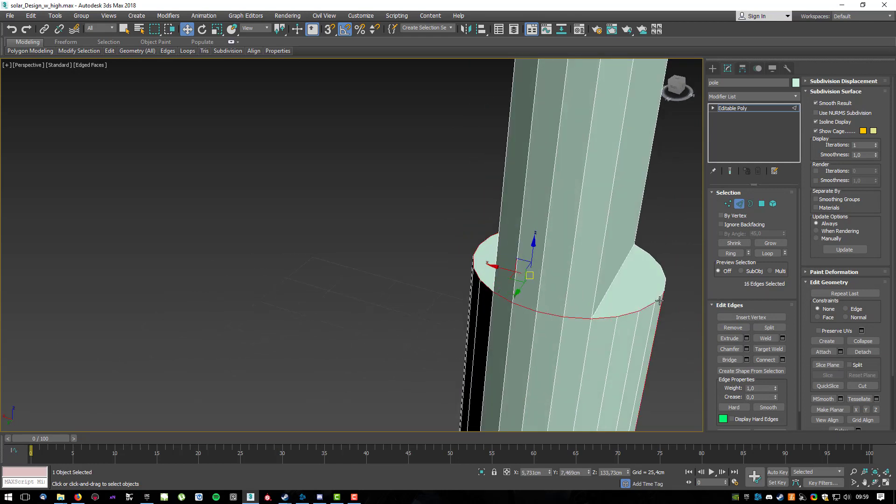
pyautogui.keyDown('alt'); pyautogui.moveTo(668, 309); pyautogui.dragTo(570, 315, button='middle'); pyautogui.keyUp('alt')
pyautogui.keyDown('ctrl'); pyautogui.click(637, 308); pyautogui.keyUp('ctrl')
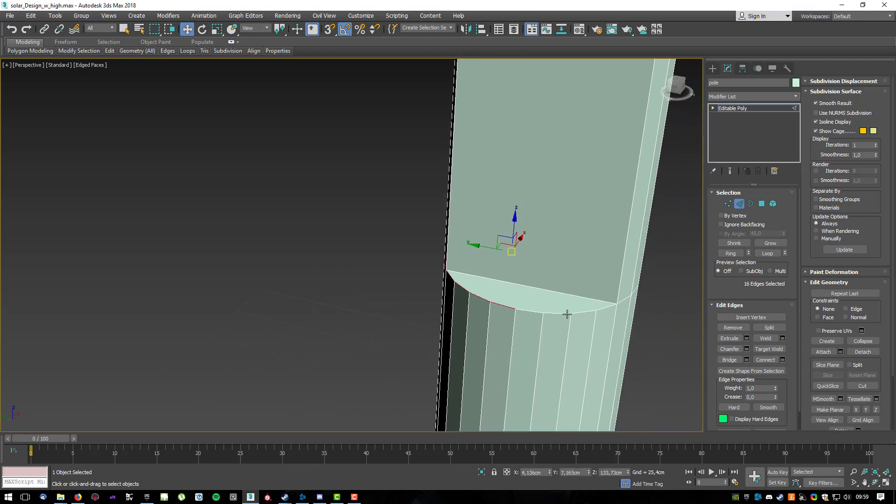
pyautogui.keyDown('ctrl'); pyautogui.click(542, 314); pyautogui.keyUp('ctrl')
pyautogui.keyDown('ctrl'); pyautogui.click(567, 313); pyautogui.keyUp('ctrl')
pyautogui.keyDown('ctrl'); pyautogui.click(589, 310); pyautogui.keyUp('ctrl')
pyautogui.keyDown('ctrl'); pyautogui.click(609, 308); pyautogui.keyUp('ctrl')
pyautogui.keyDown('alt'); pyautogui.moveTo(612, 309); pyautogui.dragTo(578, 318, button='middle'); pyautogui.keyUp('alt')
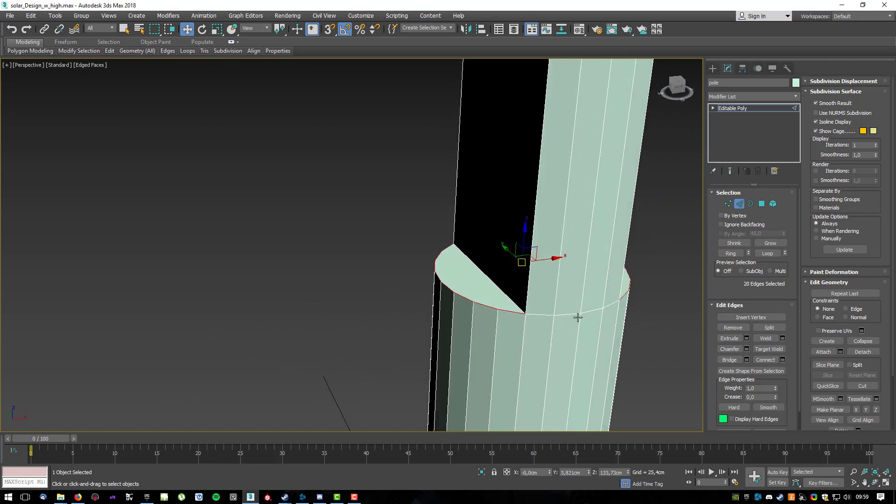
pyautogui.keyDown('ctrl'); pyautogui.click(548, 316); pyautogui.keyUp('ctrl')
pyautogui.keyDown('ctrl'); pyautogui.click(566, 316); pyautogui.keyUp('ctrl')
pyautogui.keyDown('ctrl'); pyautogui.click(589, 312); pyautogui.keyUp('ctrl')
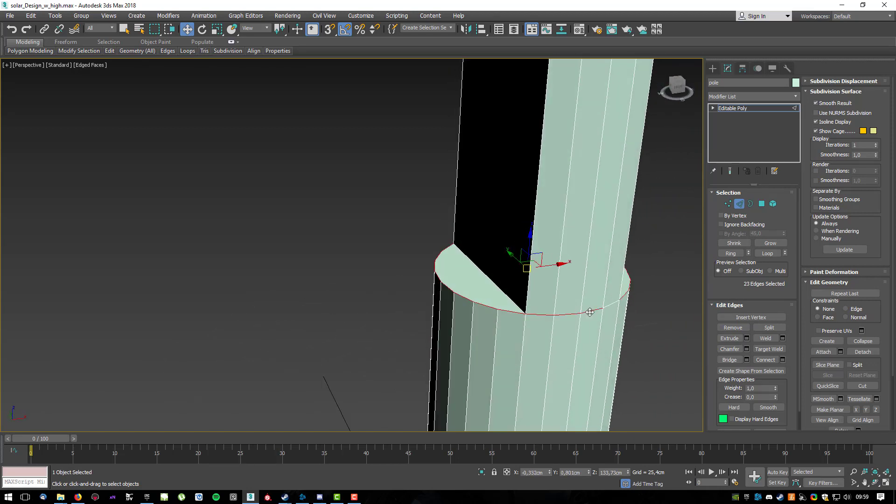
pyautogui.keyDown('ctrl'); pyautogui.click(615, 304); pyautogui.keyUp('ctrl')
pyautogui.keyDown('alt'); pyautogui.moveTo(615, 305); pyautogui.dragTo(734, 332, button='middle'); pyautogui.keyUp('alt')
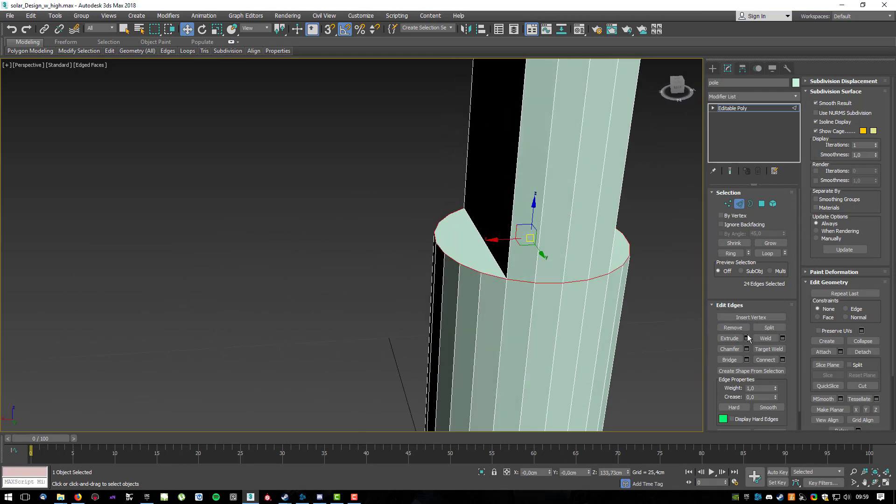
pyautogui.click(747, 348)
pyautogui.keyDown('alt'); pyautogui.moveTo(533, 300); pyautogui.dragTo(490, 285, button='middle'); pyautogui.keyUp('alt')
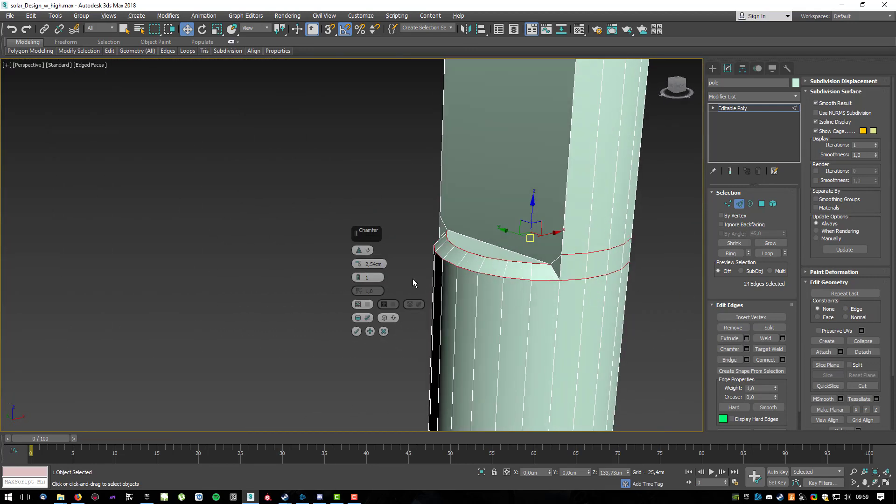
pyautogui.moveTo(362, 264); pyautogui.dragTo(364, 263)
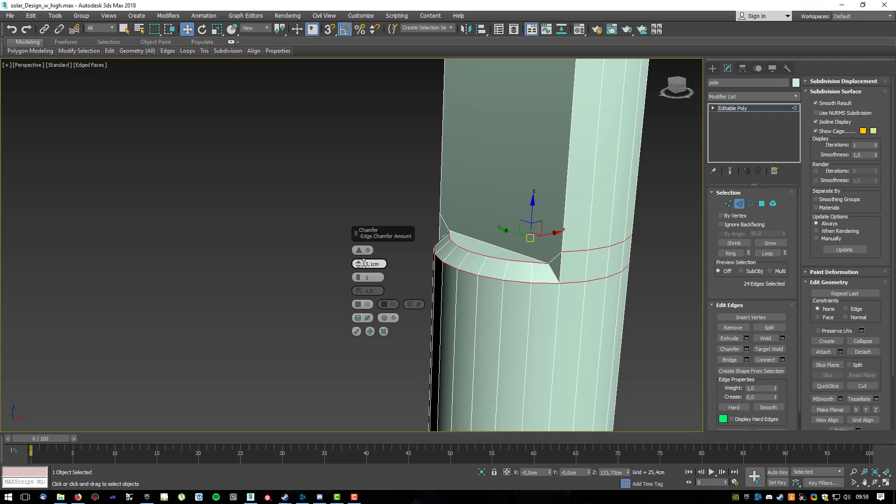
pyautogui.keyDown('alt'); pyautogui.moveTo(398, 284); pyautogui.dragTo(394, 312, button='middle'); pyautogui.keyUp('alt')
pyautogui.click(357, 331)
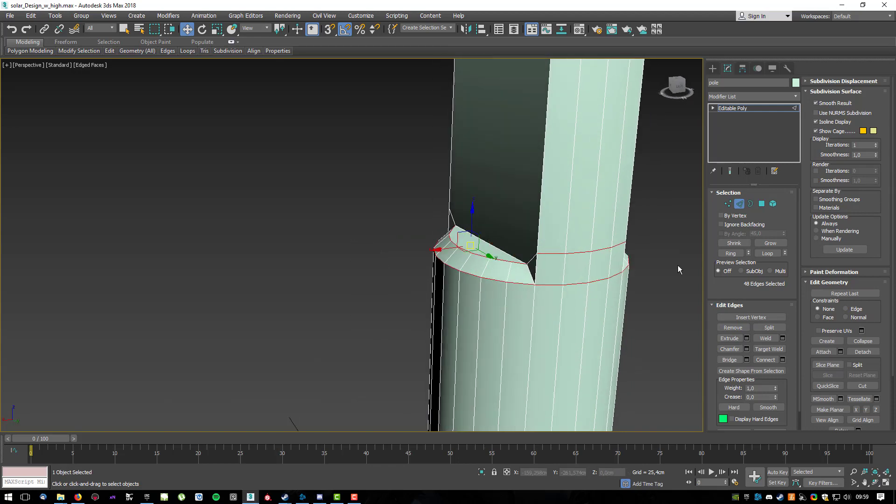
pyautogui.click(743, 204)
# Examine the reference stand's crossbar and panel mounts at the pole top, both shaded and with edged faces.
pyautogui.moveTo(509, 296)
pyautogui.keyDown('alt'); pyautogui.mouseDown(button='middle')
pyautogui.moveTo(576, 296)
pyautogui.moveTo(539, 300)
pyautogui.mouseUp(button='middle'); pyautogui.keyUp('alt')
pyautogui.press('F4')
pyautogui.keyDown('alt'); pyautogui.moveTo(625, 299); pyautogui.dragTo(415, 283, button='middle'); pyautogui.keyUp('alt')
pyautogui.scroll(-5, 566, 270)
pyautogui.keyDown('alt'); pyautogui.moveTo(591, 266); pyautogui.dragTo(308, 246, button='middle'); pyautogui.keyUp('alt')
pyautogui.moveTo(360, 262); pyautogui.dragTo(367, 130, button='middle')
pyautogui.keyDown('alt'); pyautogui.moveTo(580, 227); pyautogui.dragTo(390, 243, button='middle'); pyautogui.keyUp('alt')
pyautogui.scroll(5, 391, 244)
pyautogui.scroll(-8, 391, 244)
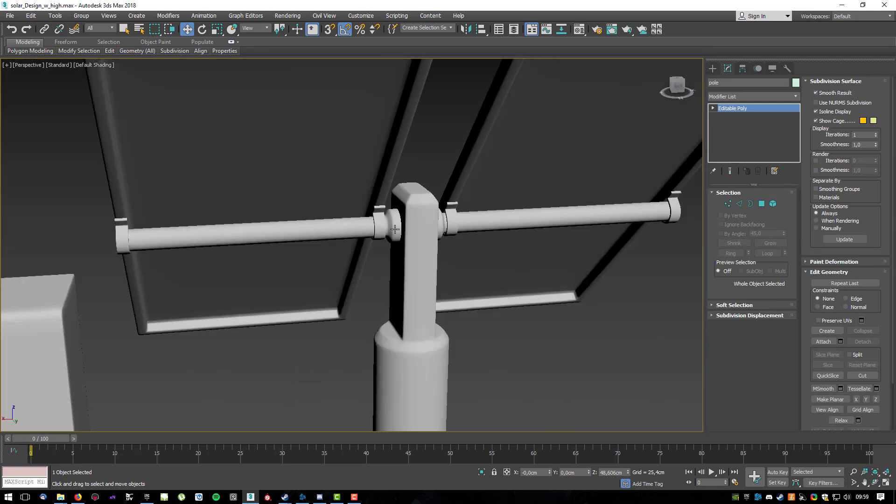
pyautogui.click(392, 231)
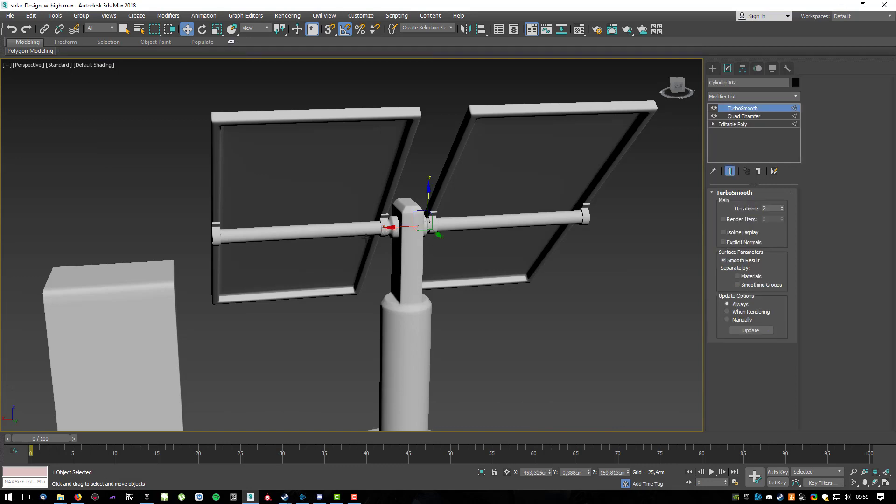
pyautogui.press('F4')
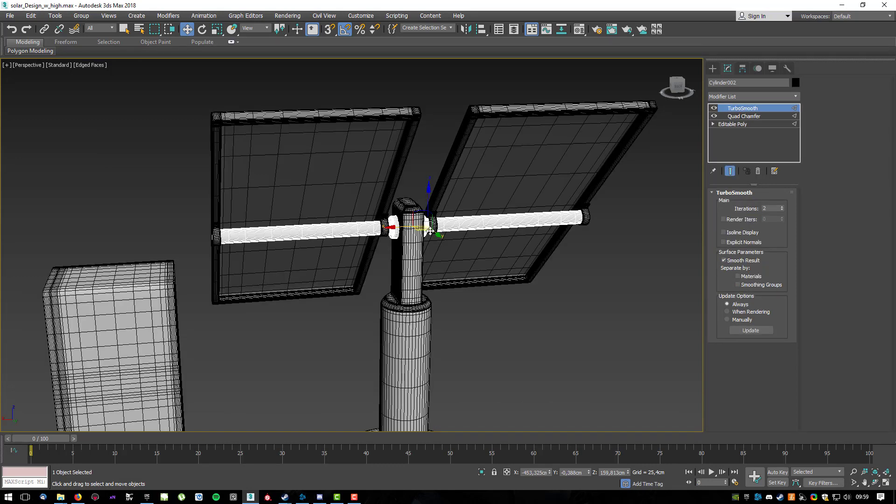
pyautogui.keyDown('alt'); pyautogui.moveTo(314, 274); pyautogui.dragTo(400, 203, button='middle'); pyautogui.keyUp('alt')
pyautogui.scroll(-5, 406, 303)
pyautogui.keyDown('alt'); pyautogui.moveTo(406, 303); pyautogui.dragTo(438, 277, button='middle'); pyautogui.keyUp('alt')
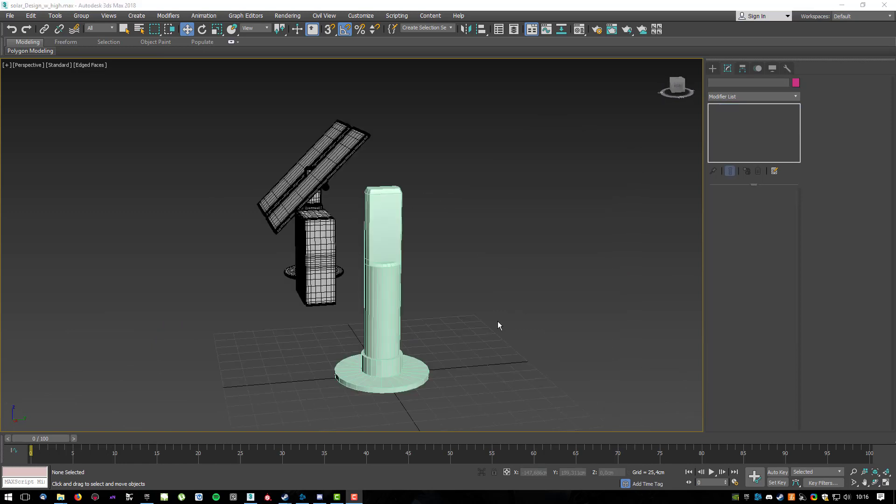
# Draw a 24-sided cylinder on the flat upper section of the pole, about 14.8 cm in radius and 15.5 cm high.
pyautogui.keyDown('alt'); pyautogui.moveTo(482, 274); pyautogui.dragTo(519, 289, button='middle'); pyautogui.keyUp('alt')
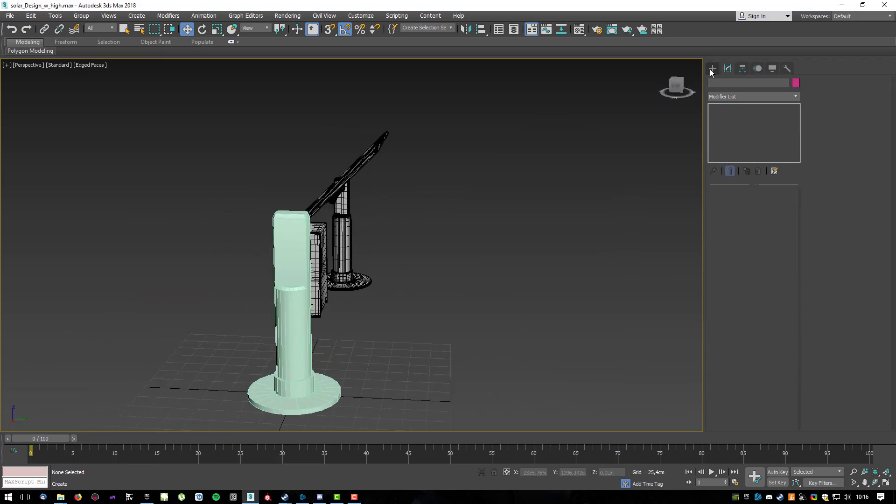
pyautogui.click(711, 69)
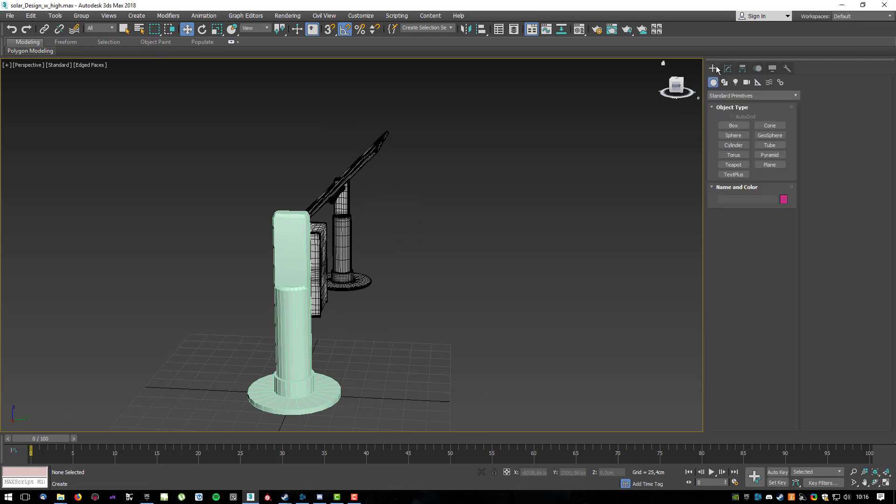
pyautogui.click(734, 145)
pyautogui.keyDown('alt'); pyautogui.moveTo(430, 274); pyautogui.dragTo(342, 266, button='middle'); pyautogui.keyUp('alt')
pyautogui.scroll(3, 367, 215)
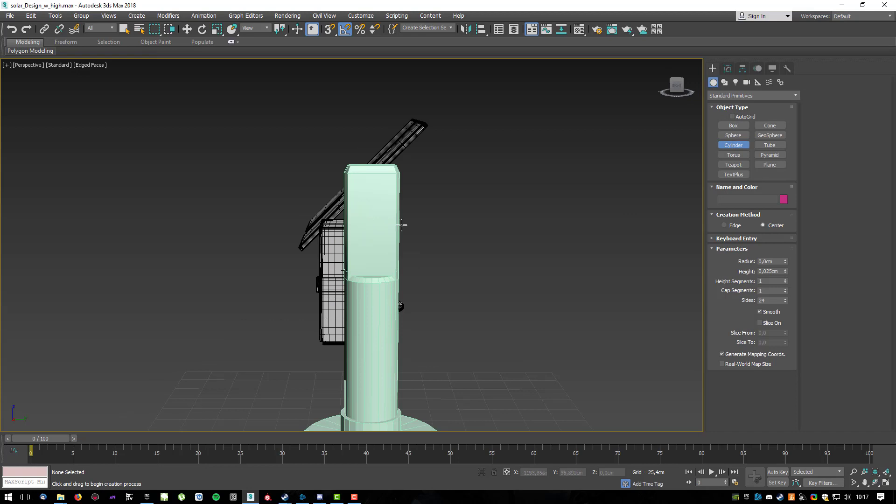
pyautogui.hotkey('alt', 'w')
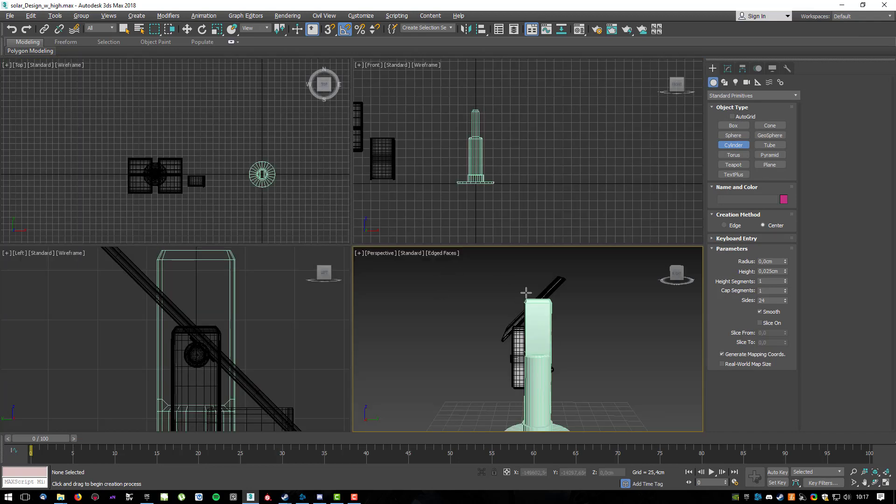
pyautogui.moveTo(539, 308); pyautogui.dragTo(539, 300, button='middle')
pyautogui.moveTo(272, 303); pyautogui.dragTo(313, 344, button='middle')
pyautogui.scroll(2, 250, 353)
pyautogui.moveTo(219, 335); pyautogui.dragTo(249, 363)
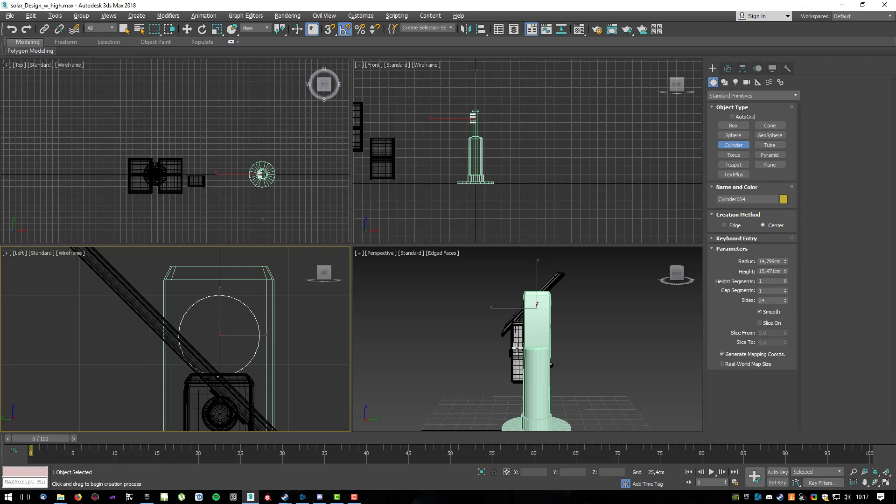
# Move the cylinder along X until it sits clear of the pole, and center it at Y 0 cm.
pyautogui.moveTo(565, 335); pyautogui.dragTo(509, 322, button='middle')
pyautogui.moveTo(458, 300); pyautogui.dragTo(428, 273, button='middle')
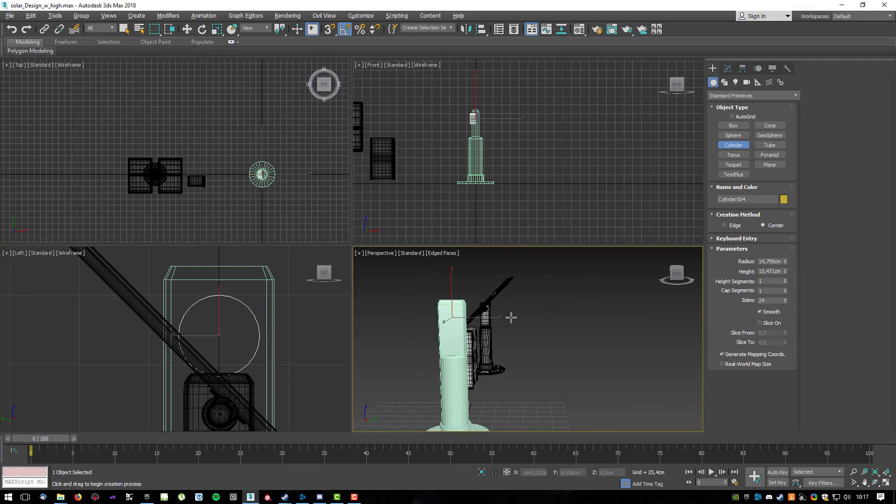
pyautogui.hotkey('alt', 'w')
pyautogui.keyDown('alt'); pyautogui.moveTo(336, 220); pyautogui.dragTo(410, 230, button='middle'); pyautogui.keyUp('alt')
pyautogui.press('w')
pyautogui.moveTo(360, 210); pyautogui.dragTo(390, 213)
pyautogui.keyDown('alt'); pyautogui.moveTo(390, 213); pyautogui.dragTo(450, 290, button='middle'); pyautogui.keyUp('alt')
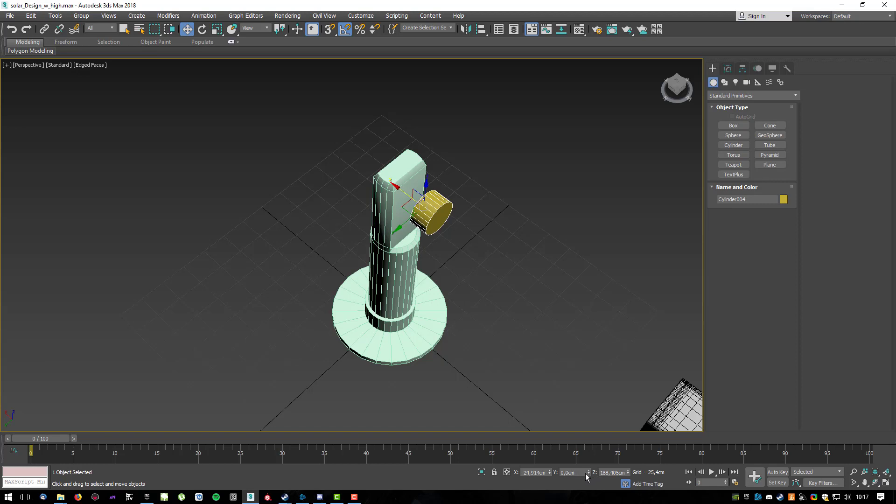
# Lengthen the cylinder to a height of about 37.75 cm and set its X position to 0 cm.
pyautogui.keyDown('alt'); pyautogui.moveTo(468, 257); pyautogui.dragTo(477, 223, button='middle'); pyautogui.keyUp('alt')
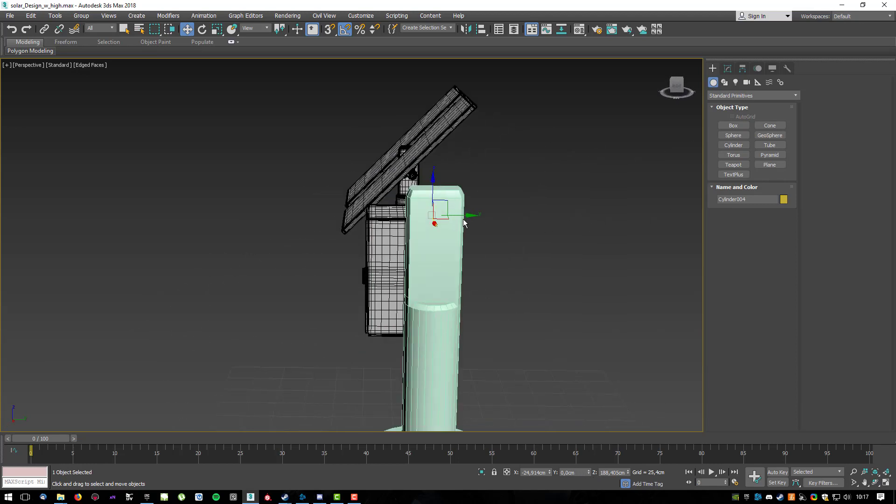
pyautogui.keyDown('alt'); pyautogui.moveTo(416, 211); pyautogui.dragTo(460, 182, button='middle'); pyautogui.keyUp('alt')
pyautogui.moveTo(255, 164); pyautogui.dragTo(308, 176, button='middle')
pyautogui.scroll(2, 308, 175)
pyautogui.scroll(2, 308, 175)
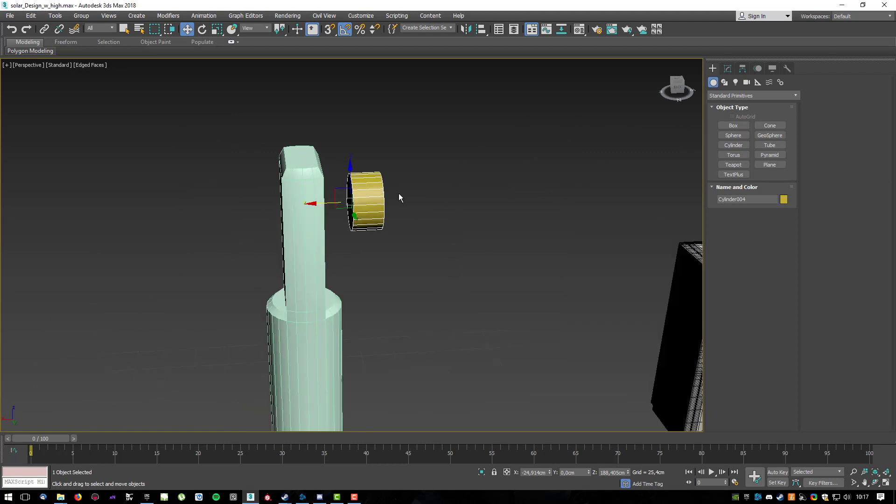
pyautogui.click(728, 68)
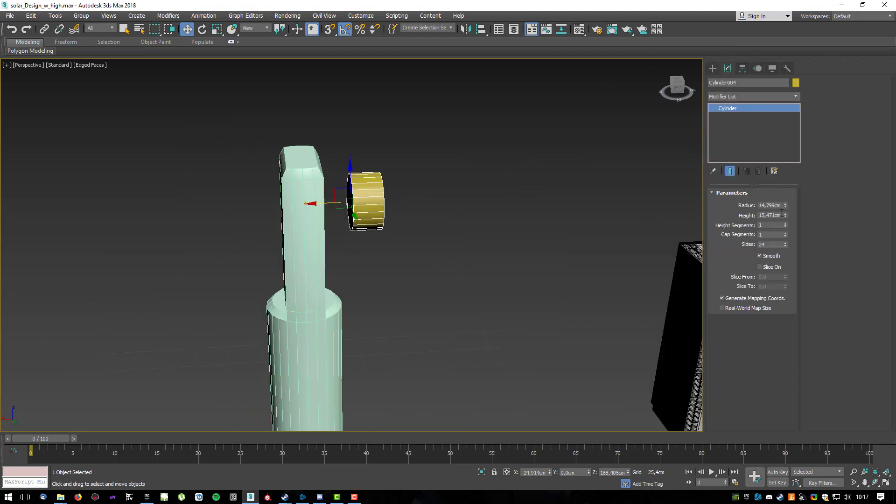
pyautogui.moveTo(786, 218); pyautogui.dragTo(785, 131)
pyautogui.moveTo(317, 203); pyautogui.dragTo(246, 223)
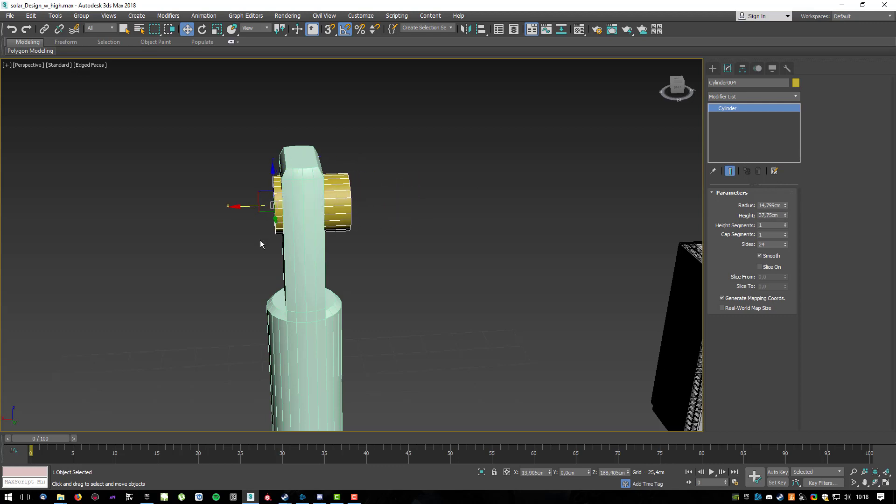
pyautogui.rightClick(551, 472)
pyautogui.keyDown('alt'); pyautogui.moveTo(466, 266); pyautogui.dragTo(395, 225, button='middle'); pyautogui.keyUp('alt')
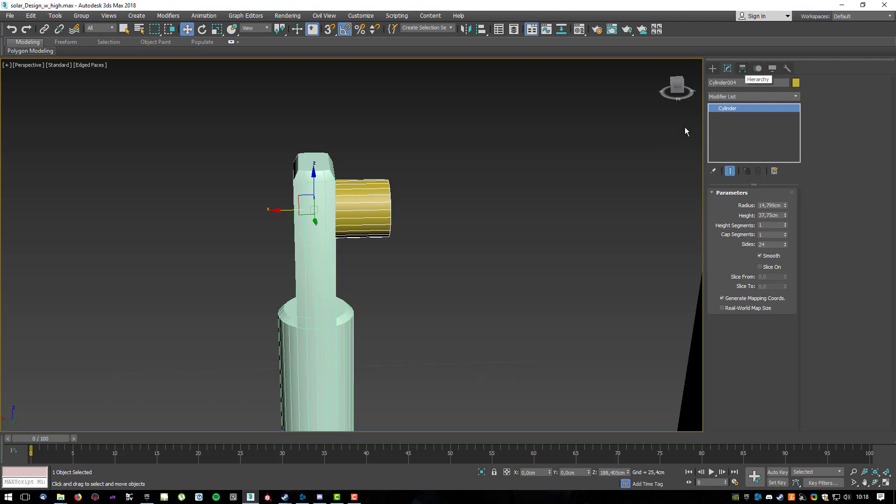
# Convert the cylinder to an Editable Poly and move it along X out beside the pole.
pyautogui.keyDown('alt'); pyautogui.moveTo(495, 223); pyautogui.dragTo(399, 211, button='middle'); pyautogui.keyUp('alt')
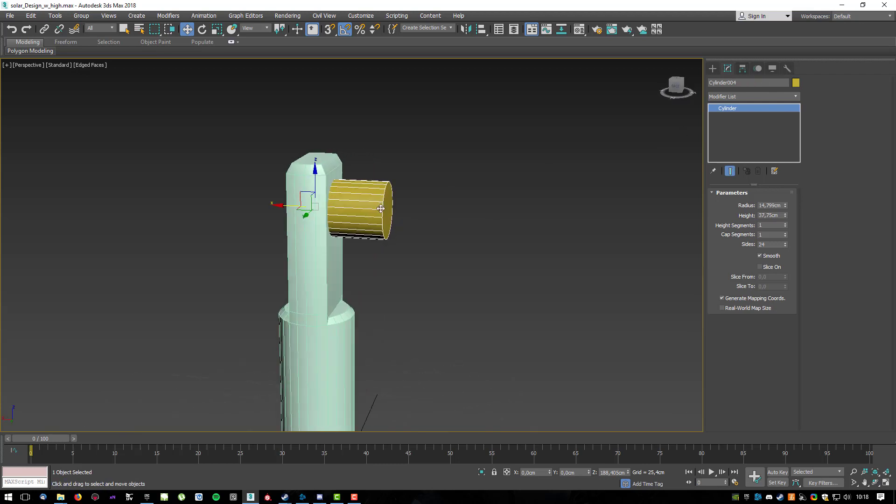
pyautogui.rightClick(364, 203)
pyautogui.moveTo(391, 298)
pyautogui.click(472, 304)
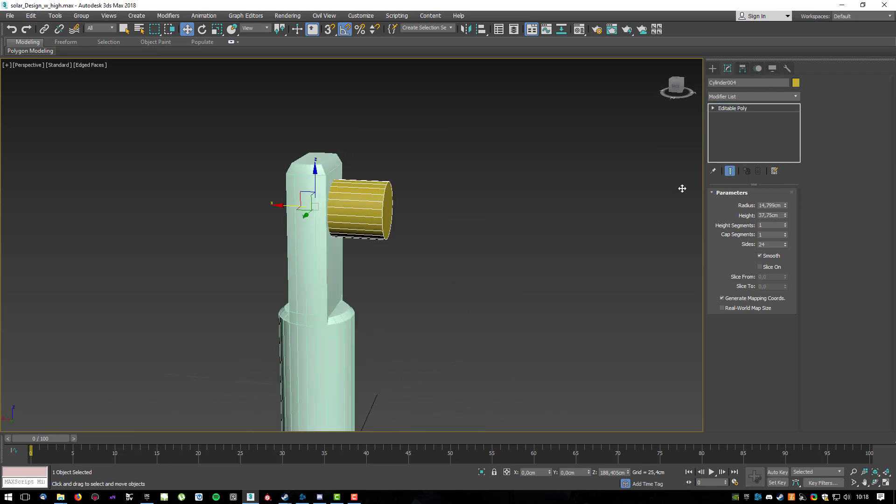
pyautogui.moveTo(287, 211); pyautogui.dragTo(394, 210)
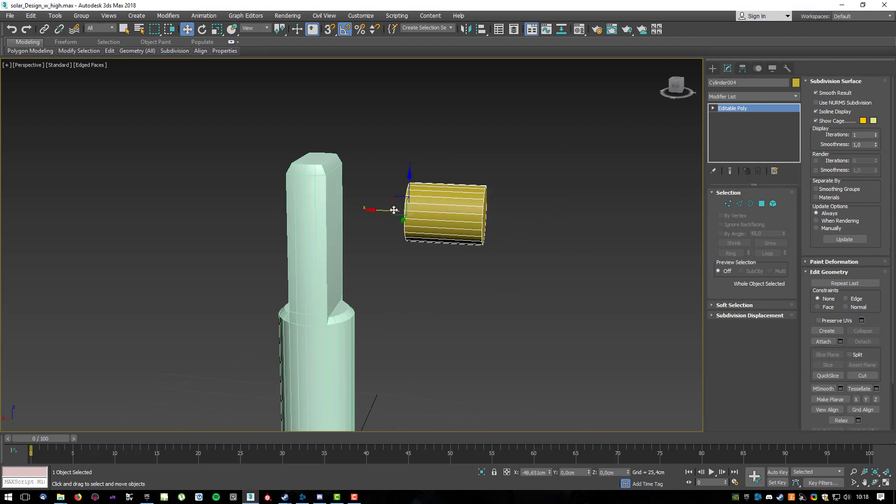
# Center the cylinder's pivot to the object and set its X position to 0 cm so it passes evenly through the pole.
pyautogui.click(744, 68)
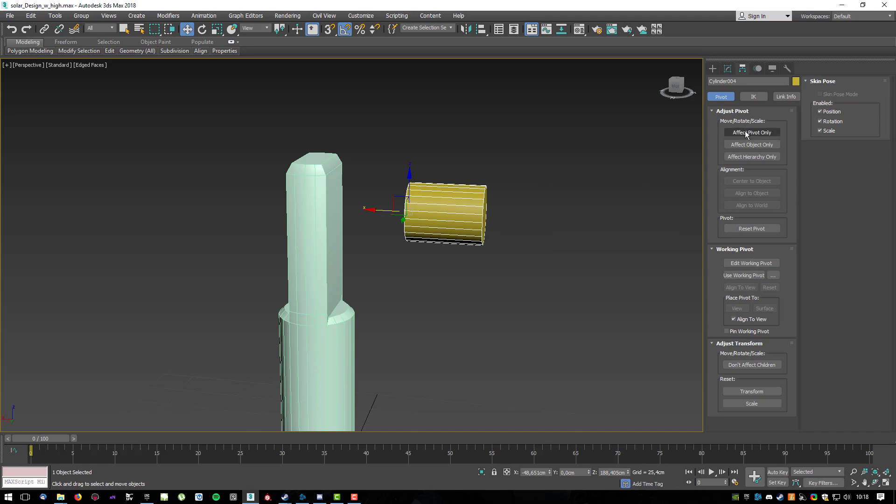
pyautogui.click(739, 133)
pyautogui.click(750, 182)
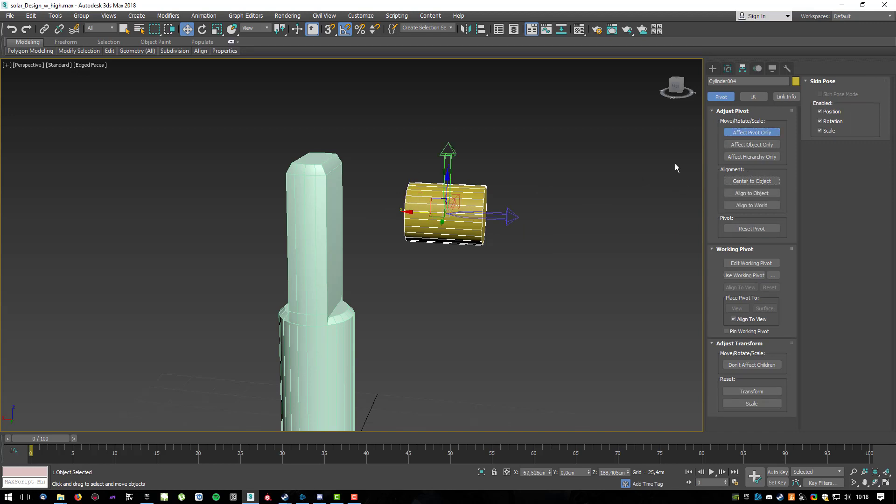
pyautogui.click(743, 134)
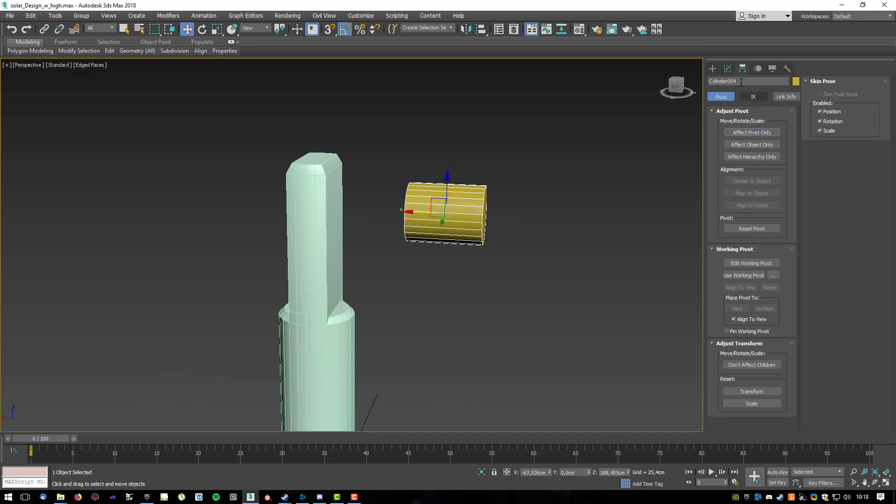
pyautogui.click(728, 68)
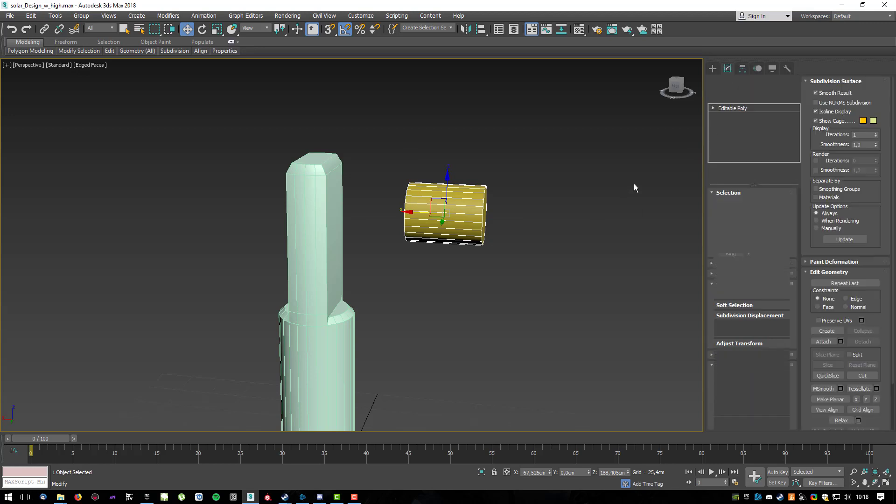
pyautogui.rightClick(550, 473)
# Examine how the reference crossbar tapers and joins the pole, and compare it with the new cylinder.
pyautogui.keyDown('alt'); pyautogui.moveTo(467, 281); pyautogui.dragTo(384, 181, button='middle'); pyautogui.keyUp('alt')
pyautogui.scroll(6, 384, 180)
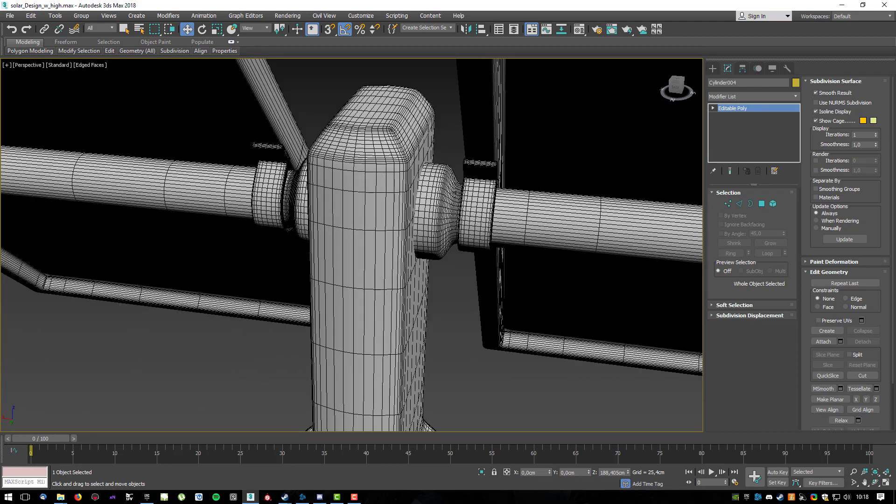
pyautogui.scroll(-6, 531, 207)
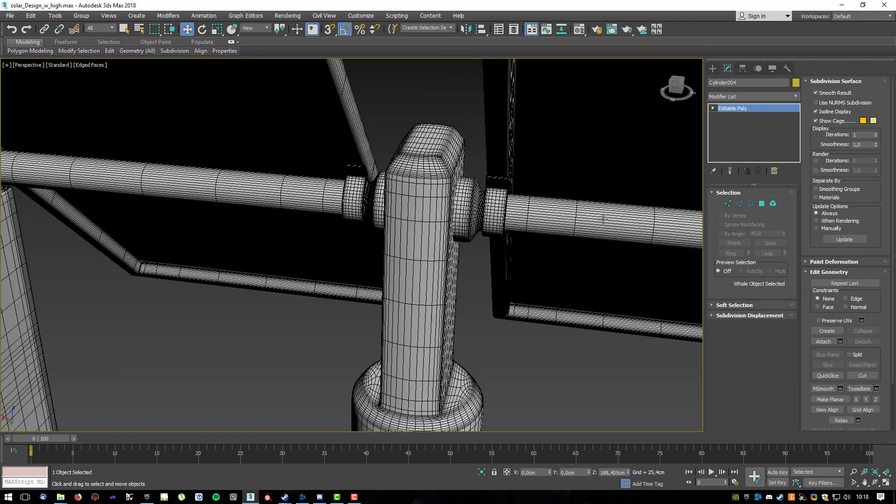
pyautogui.moveTo(607, 206); pyautogui.dragTo(464, 196, button='middle')
pyautogui.moveTo(350, 204); pyautogui.dragTo(414, 270, button='middle')
pyautogui.scroll(2, 340, 226)
pyautogui.keyDown('alt'); pyautogui.moveTo(306, 228); pyautogui.dragTo(175, 206, button='middle'); pyautogui.keyUp('alt')
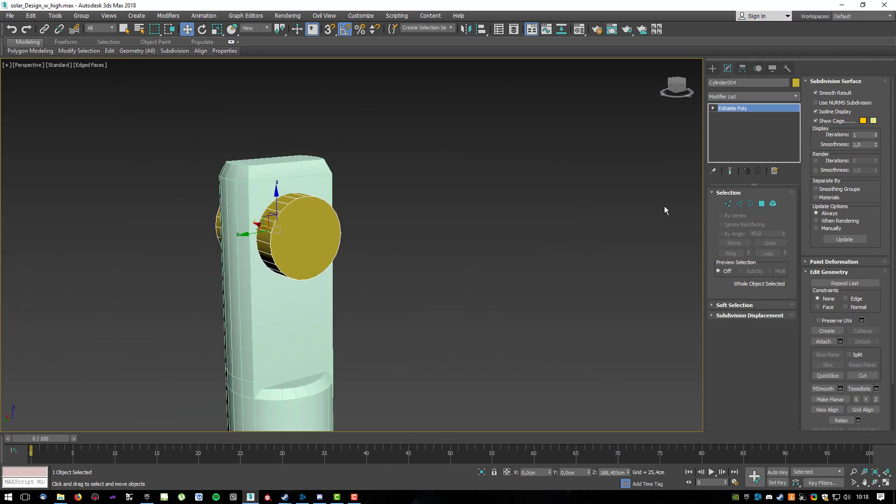
pyautogui.click(728, 204)
pyautogui.keyDown('alt'); pyautogui.moveTo(421, 202); pyautogui.dragTo(408, 198, button='middle'); pyautogui.keyUp('alt')
pyautogui.moveTo(417, 142); pyautogui.dragTo(178, 304)
pyautogui.keyDown('alt'); pyautogui.moveTo(178, 304); pyautogui.dragTo(242, 276, button='middle'); pyautogui.keyUp('alt')
pyautogui.press('r')
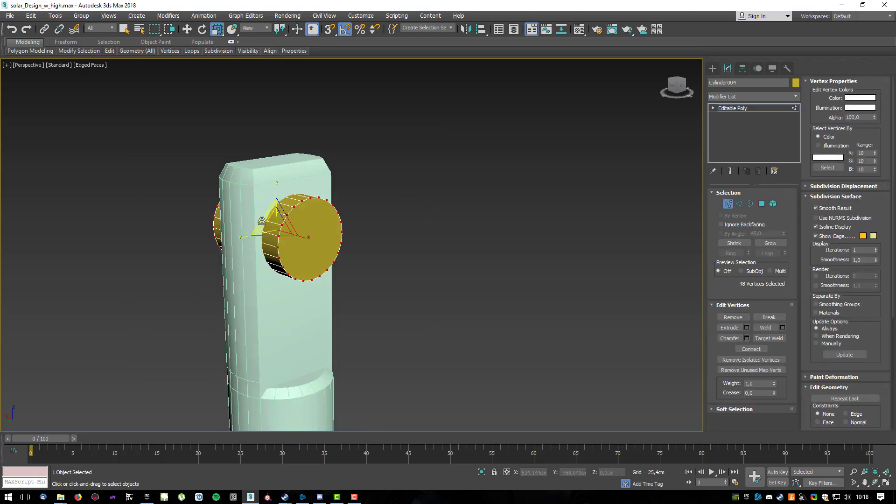
pyautogui.keyDown('alt'); pyautogui.moveTo(263, 221); pyautogui.dragTo(308, 222, button='middle'); pyautogui.keyUp('alt')
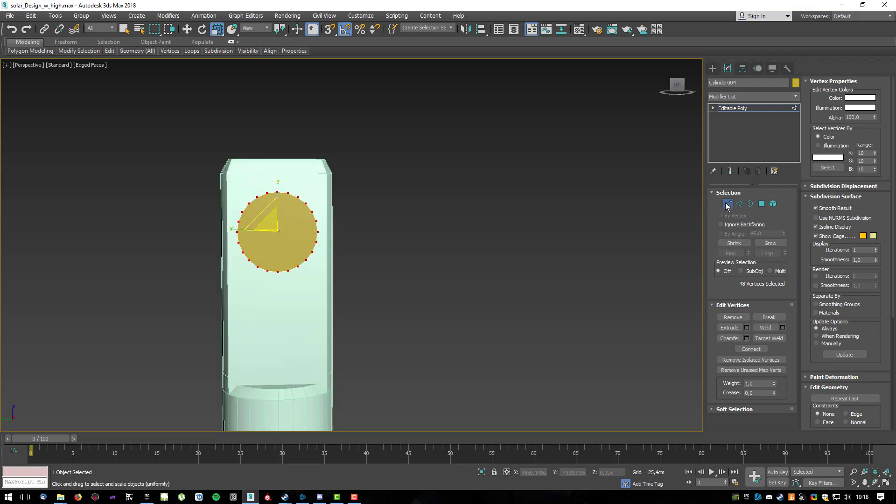
pyautogui.click(728, 204)
# Select the two end cap polygons of the cylinder on both sides of the pole.
pyautogui.keyDown('alt'); pyautogui.moveTo(373, 219); pyautogui.dragTo(318, 231, button='middle'); pyautogui.keyUp('alt')
pyautogui.press('4')
pyautogui.click(329, 221)
pyautogui.keyDown('ctrl'); pyautogui.click(254, 236); pyautogui.keyUp('ctrl')
pyautogui.keyDown('alt'); pyautogui.moveTo(481, 229); pyautogui.dragTo(345, 238, button='middle'); pyautogui.keyUp('alt')
pyautogui.click(325, 247)
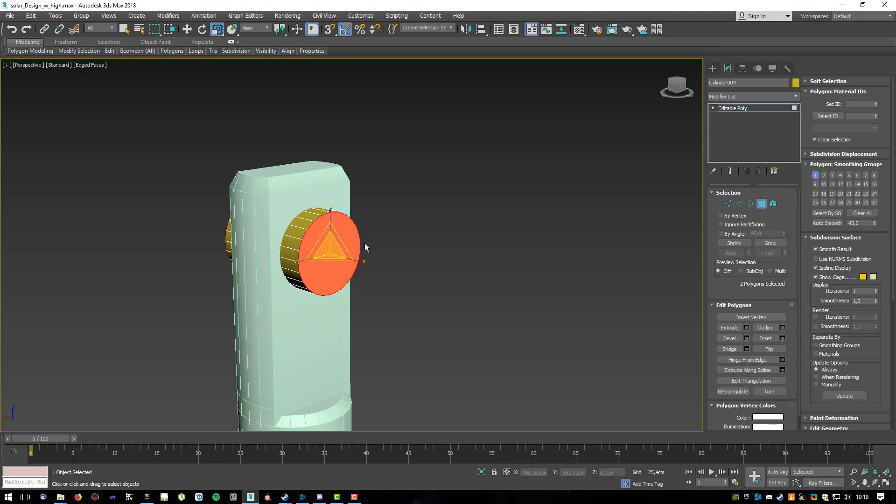
pyautogui.click(323, 249)
pyautogui.keyDown('alt'); pyautogui.moveTo(296, 260); pyautogui.dragTo(386, 258, button='middle'); pyautogui.keyUp('alt')
pyautogui.keyDown('ctrl'); pyautogui.click(263, 269); pyautogui.keyUp('ctrl')
pyautogui.keyDown('alt'); pyautogui.moveTo(263, 270); pyautogui.dragTo(369, 266, button='middle'); pyautogui.keyUp('alt')
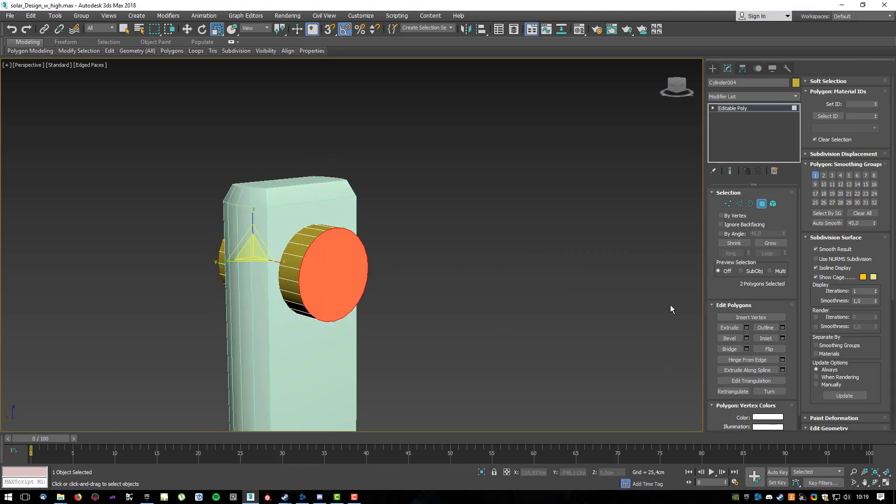
# Bevel both end caps inward with a height of about 6.9 cm and an outline of about -4.2 cm, matching the reference.
pyautogui.click(747, 338)
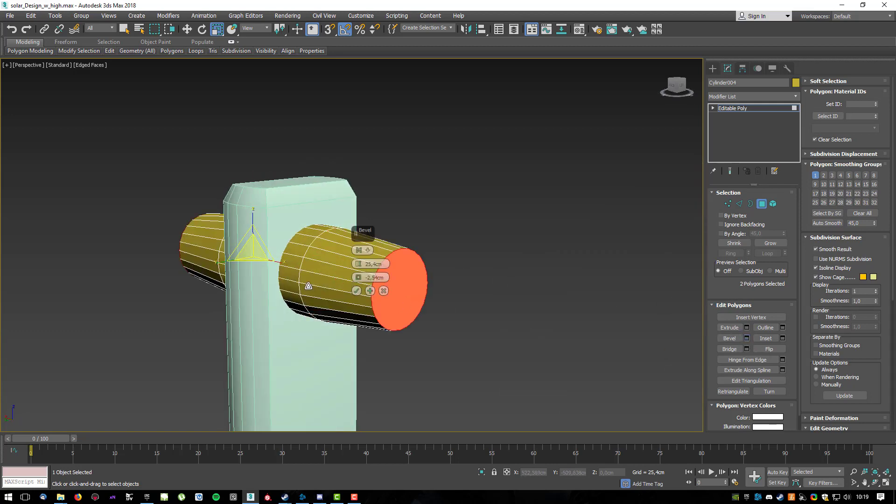
pyautogui.keyDown('alt'); pyautogui.moveTo(379, 266); pyautogui.dragTo(472, 243, button='middle'); pyautogui.keyUp('alt')
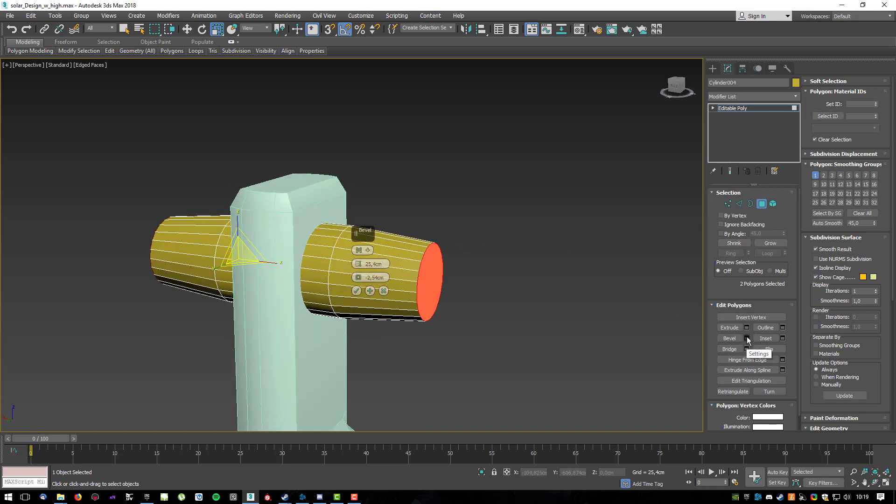
pyautogui.moveTo(360, 266); pyautogui.dragTo(371, 300)
pyautogui.keyDown('alt'); pyautogui.moveTo(383, 280); pyautogui.dragTo(401, 271, button='middle'); pyautogui.keyUp('alt')
pyautogui.moveTo(362, 278); pyautogui.dragTo(360, 262)
pyautogui.keyDown('alt'); pyautogui.moveTo(197, 260); pyautogui.dragTo(332, 262, button='middle'); pyautogui.keyUp('alt')
pyautogui.moveTo(359, 268); pyautogui.dragTo(359, 274)
pyautogui.moveTo(218, 254); pyautogui.dragTo(93, 254, button='middle')
pyautogui.scroll(-6, 101, 255)
pyautogui.keyDown('alt'); pyautogui.moveTo(183, 254); pyautogui.dragTo(244, 256, button='middle'); pyautogui.keyUp('alt')
pyautogui.scroll(4, 244, 256)
pyautogui.moveTo(362, 279); pyautogui.dragTo(361, 277)
pyautogui.scroll(3, 474, 271)
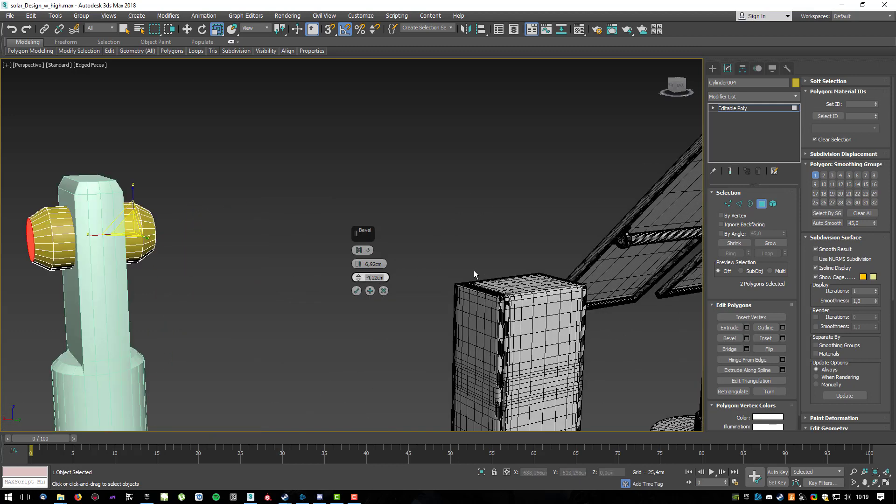
# Set the bevel outline to -4.5 cm and apply the bevel to both end caps.
pyautogui.write('4')
pyautogui.press('BackSpace')
pyautogui.press('BackSpace')
pyautogui.write('-4,5')
pyautogui.press('Return')
pyautogui.click(373, 265)
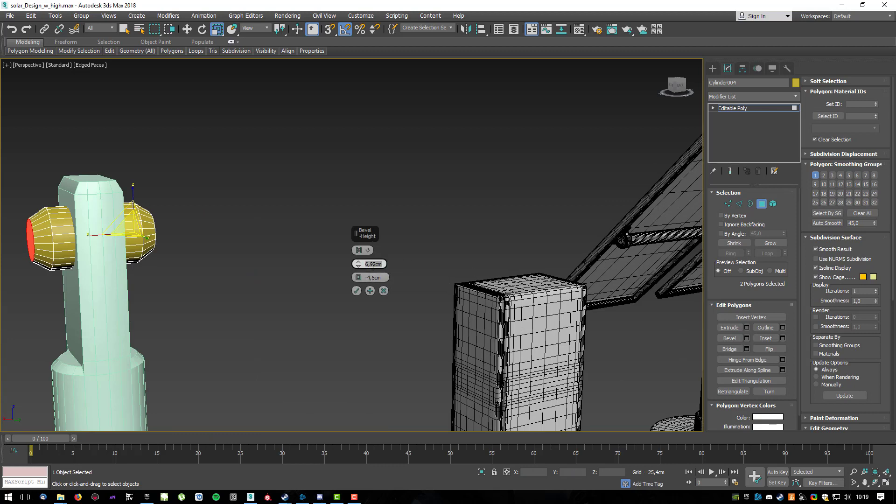
pyautogui.click(357, 290)
# Extrude both beveled end faces outward by 120 cm to form the crossbar arms.
pyautogui.keyDown('alt'); pyautogui.moveTo(185, 235); pyautogui.dragTo(256, 214, button='middle'); pyautogui.keyUp('alt')
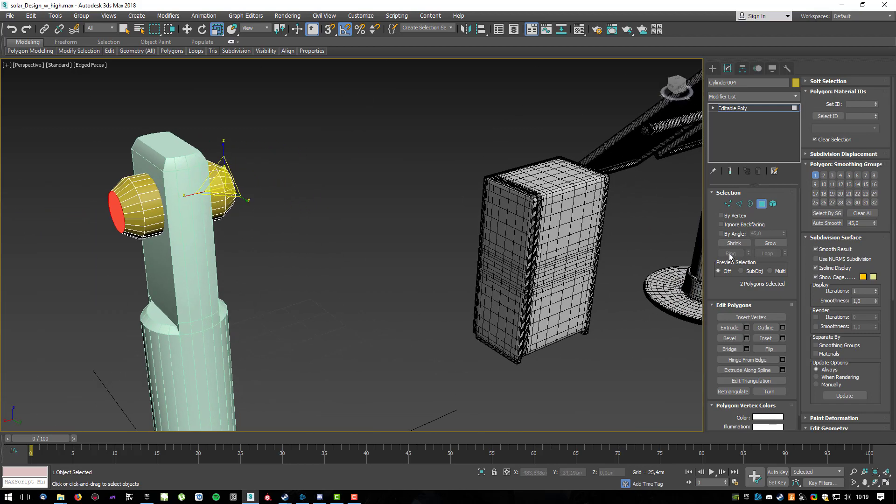
pyautogui.click(747, 328)
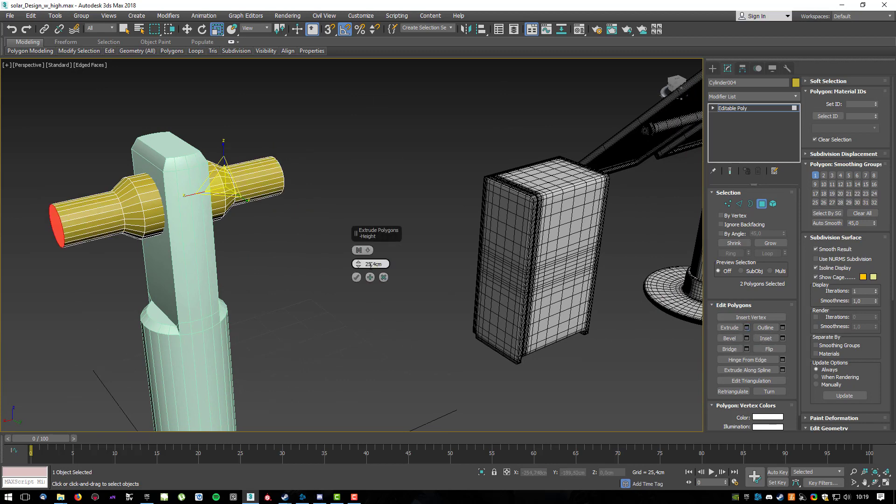
pyautogui.moveTo(359, 256); pyautogui.dragTo(357, 192)
pyautogui.scroll(-8, 355, 192)
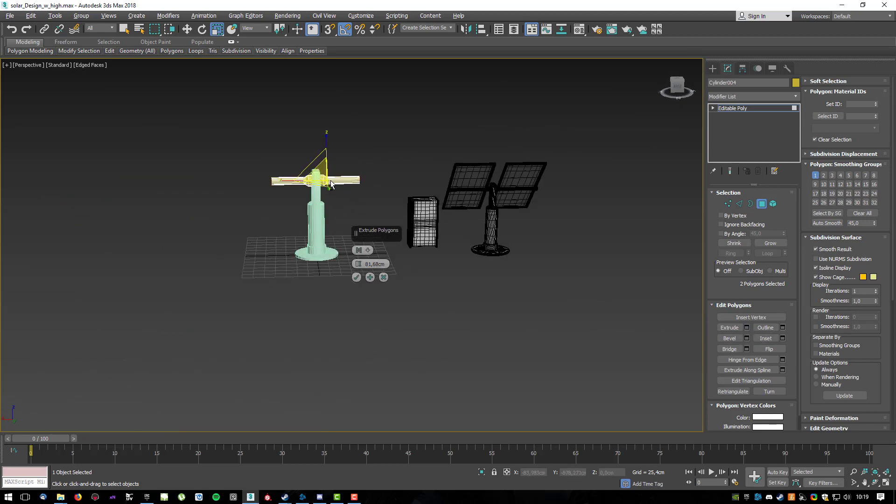
pyautogui.scroll(3, 351, 195)
pyautogui.moveTo(361, 265); pyautogui.dragTo(366, 200)
pyautogui.moveTo(366, 200)
pyautogui.keyDown('alt'); pyautogui.mouseDown(button='middle')
pyautogui.moveTo(463, 191)
pyautogui.moveTo(349, 204)
pyautogui.mouseUp(button='middle'); pyautogui.keyUp('alt')
pyautogui.doubleClick(368, 264)
pyautogui.write('120')
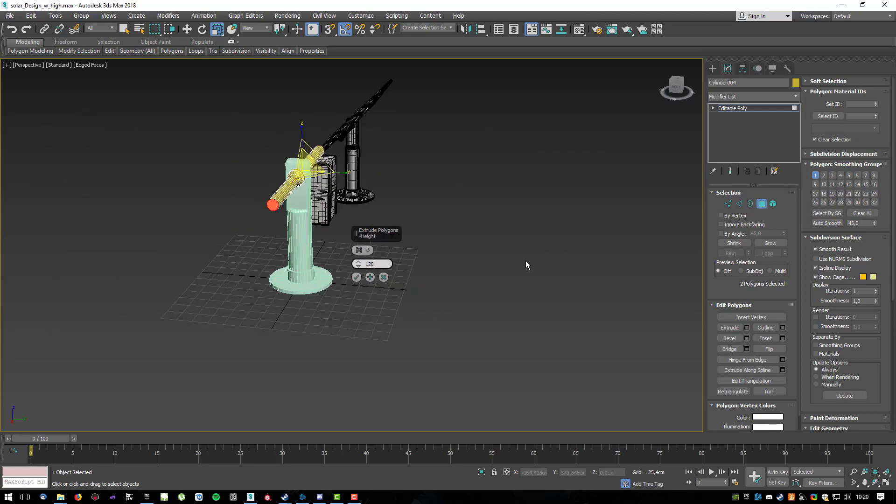
pyautogui.click(362, 276)
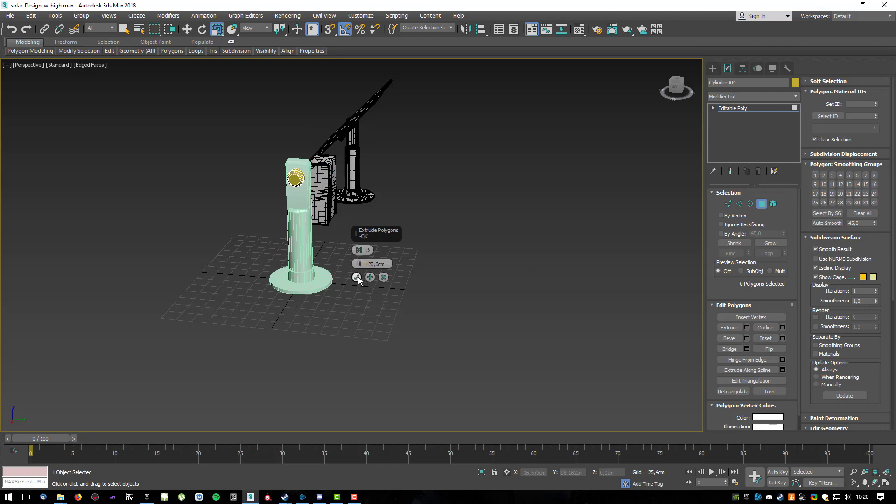
# Confirm the 120 cm extrusion of the crossbar end faces on both sides of the pole.
pyautogui.click(307, 188)
pyautogui.moveTo(307, 188)
pyautogui.keyDown('alt'); pyautogui.mouseDown(button='middle')
pyautogui.moveTo(322, 188)
pyautogui.moveTo(312, 188)
pyautogui.mouseUp(button='middle'); pyautogui.keyUp('alt')
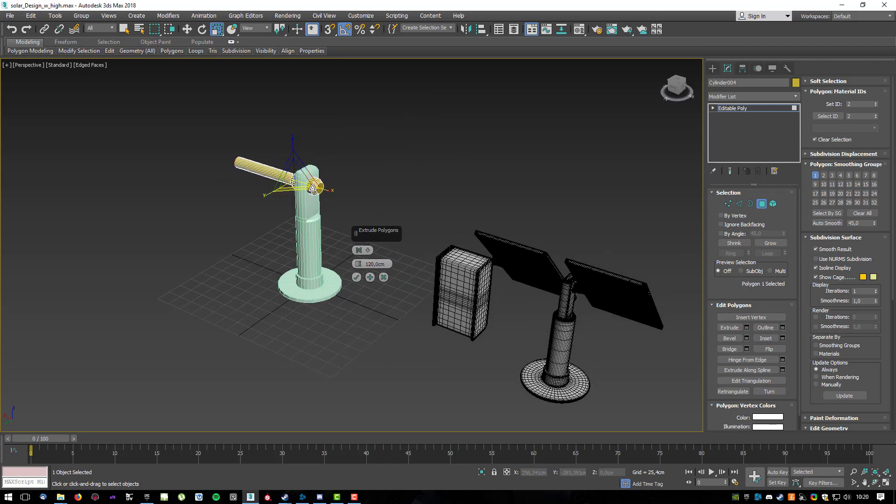
pyautogui.click(356, 277)
# Examine the crossbar end and panel clamp on the reference stand, and compare its proportions with the new crossbar.
pyautogui.keyDown('alt'); pyautogui.moveTo(264, 250); pyautogui.dragTo(206, 261, button='middle'); pyautogui.keyUp('alt')
pyautogui.scroll(5, 356, 198)
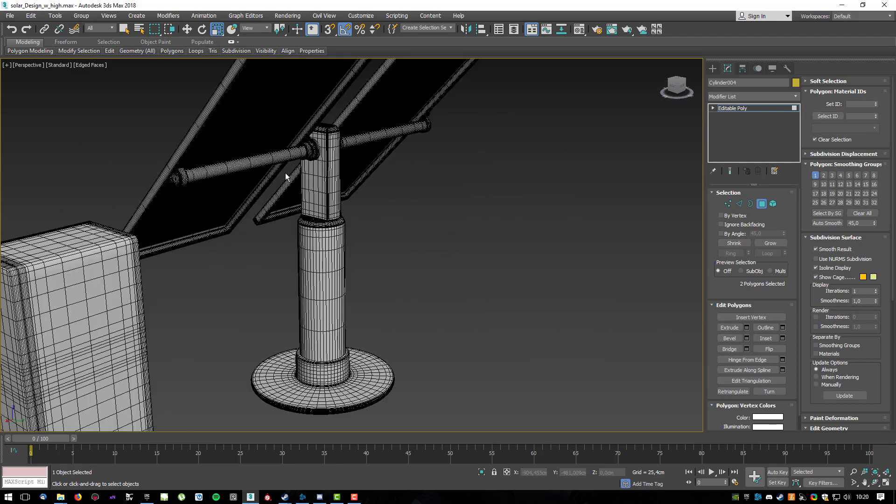
pyautogui.scroll(-4, 176, 237)
pyautogui.scroll(10, 354, 284)
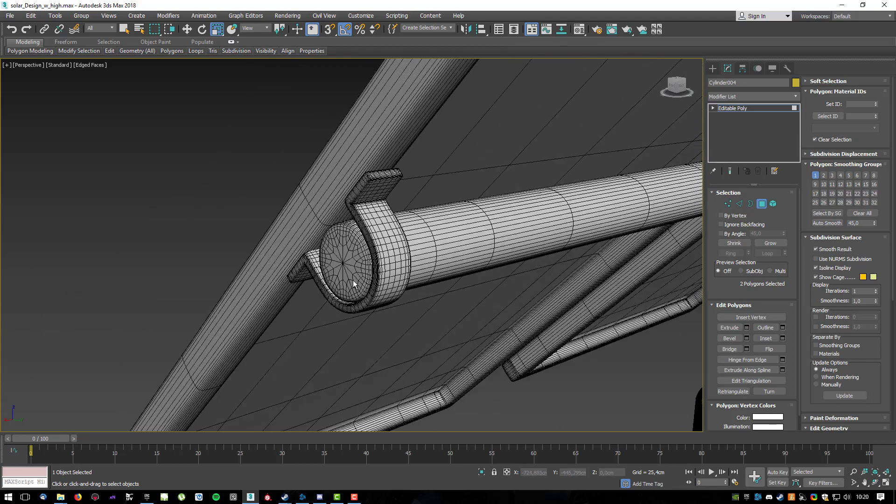
pyautogui.scroll(-10, 353, 283)
pyautogui.keyDown('alt'); pyautogui.moveTo(270, 295); pyautogui.dragTo(389, 250, button='middle'); pyautogui.keyUp('alt')
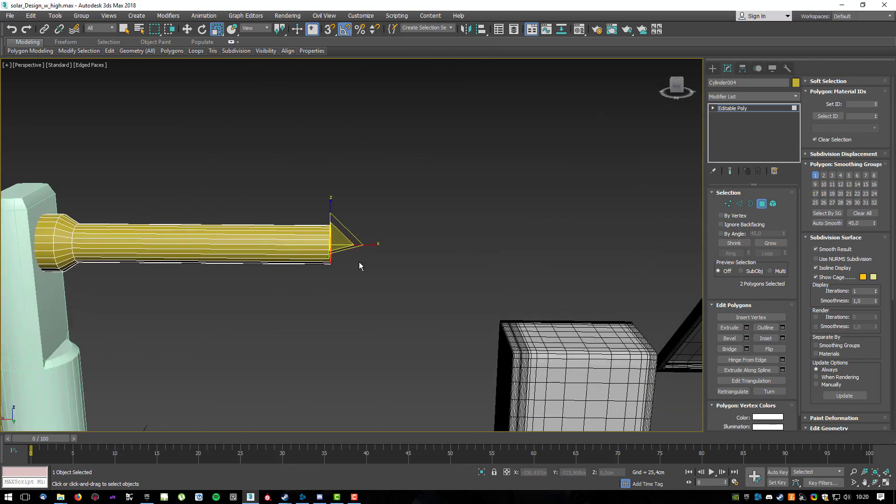
pyautogui.scroll(-4, 309, 286)
pyautogui.keyDown('alt'); pyautogui.moveTo(278, 306); pyautogui.dragTo(269, 271, button='middle'); pyautogui.keyUp('alt')
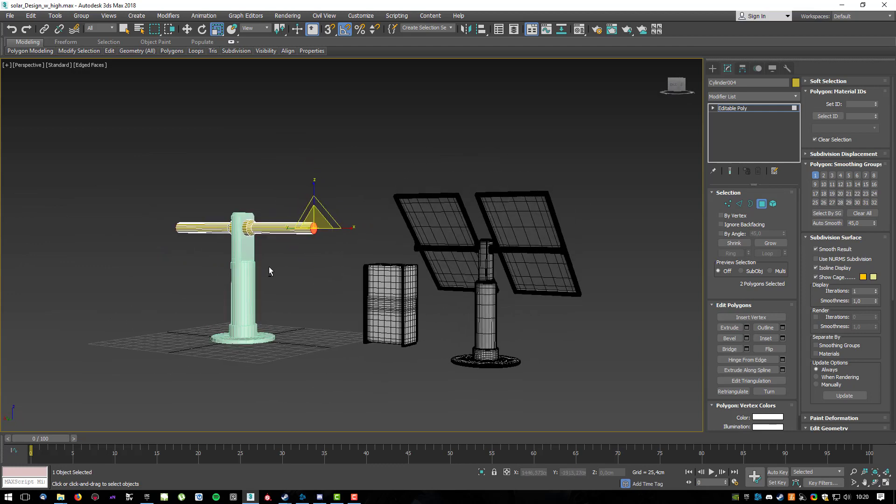
pyautogui.keyDown('alt'); pyautogui.moveTo(274, 258); pyautogui.dragTo(306, 252, button='middle'); pyautogui.keyUp('alt')
# Scale all the crossbar's vertices down slightly in the YZ plane to make the bar thinner.
pyautogui.scroll(5, 320, 268)
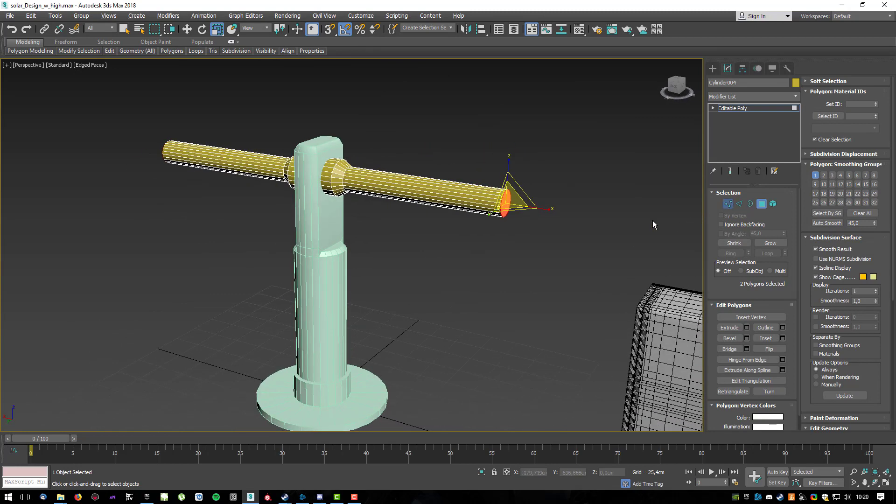
pyautogui.keyDown('alt'); pyautogui.moveTo(581, 253); pyautogui.dragTo(559, 247, button='middle'); pyautogui.keyUp('alt')
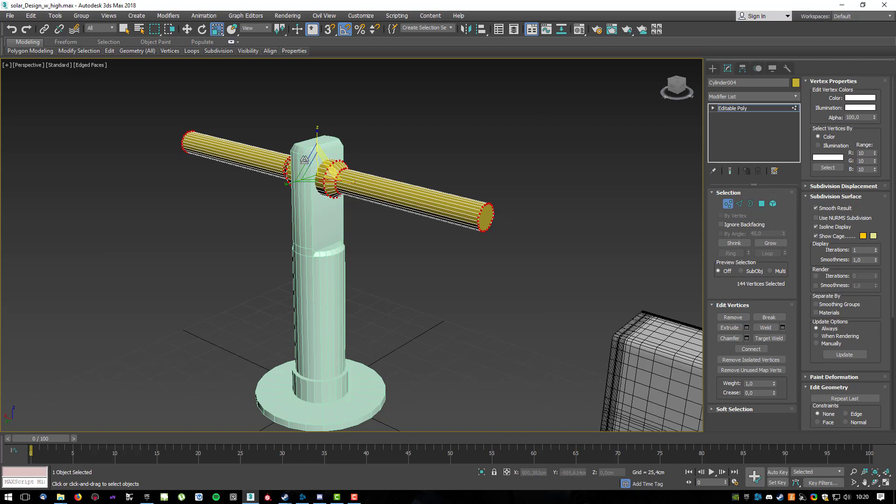
pyautogui.moveTo(306, 161); pyautogui.dragTo(313, 166)
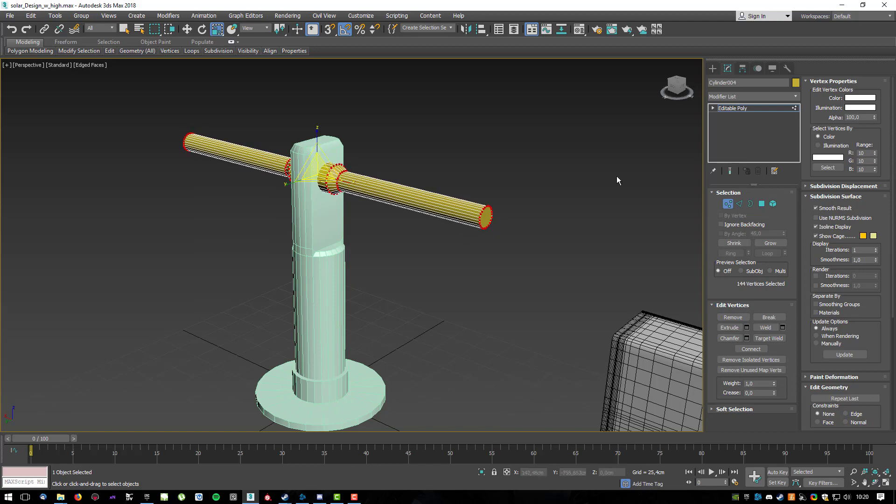
pyautogui.click(726, 204)
# Raise the crossbar slightly on the pole to a Z position of about 192 cm.
pyautogui.keyDown('alt'); pyautogui.moveTo(332, 185); pyautogui.dragTo(463, 175, button='middle'); pyautogui.keyUp('alt')
pyautogui.press('w')
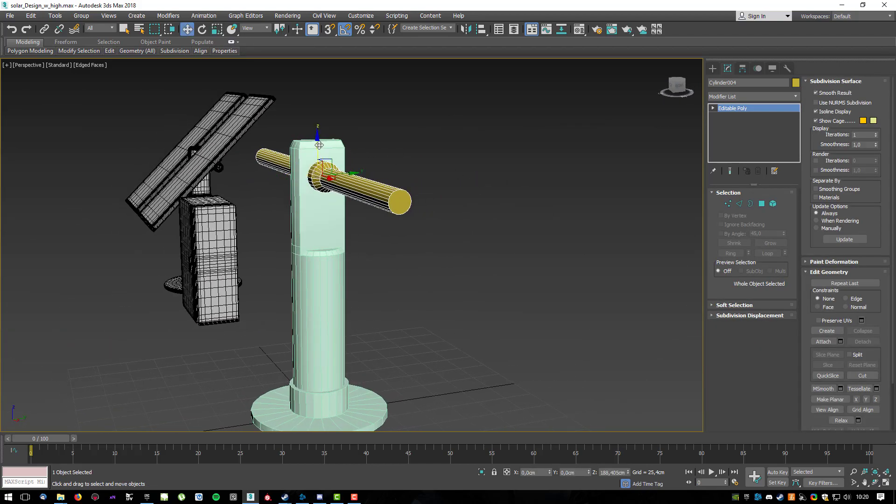
pyautogui.keyDown('alt'); pyautogui.moveTo(319, 145); pyautogui.dragTo(375, 162, button='middle'); pyautogui.keyUp('alt')
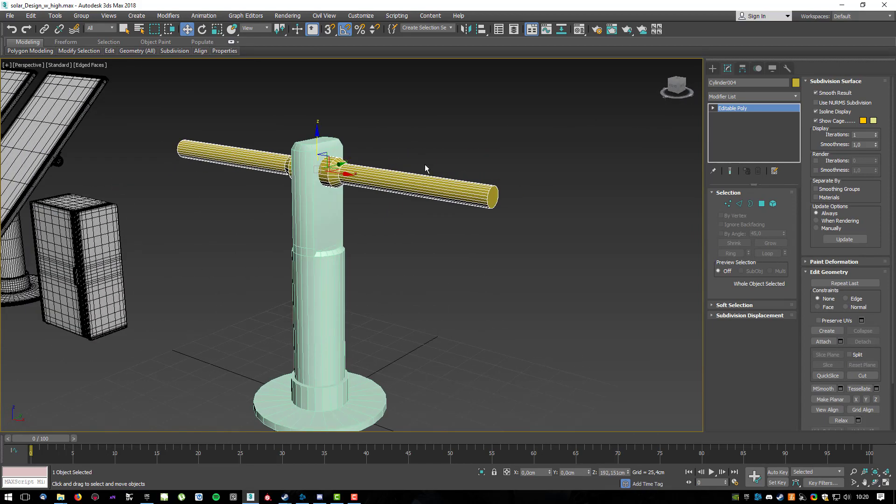
# Create a flat box about 242 cm long, 117 cm wide and 13 cm high beside the stand for the solar panel.
pyautogui.scroll(-3, 447, 214)
pyautogui.keyDown('alt'); pyautogui.moveTo(445, 199); pyautogui.dragTo(121, 162, button='middle'); pyautogui.keyUp('alt')
pyautogui.moveTo(567, 185); pyautogui.dragTo(471, 191, button='middle')
pyautogui.click(524, 159)
pyautogui.keyDown('alt'); pyautogui.moveTo(524, 158); pyautogui.dragTo(586, 200, button='middle'); pyautogui.keyUp('alt')
pyautogui.keyDown('alt'); pyautogui.moveTo(286, 227); pyautogui.dragTo(180, 228, button='middle'); pyautogui.keyUp('alt')
pyautogui.click(713, 68)
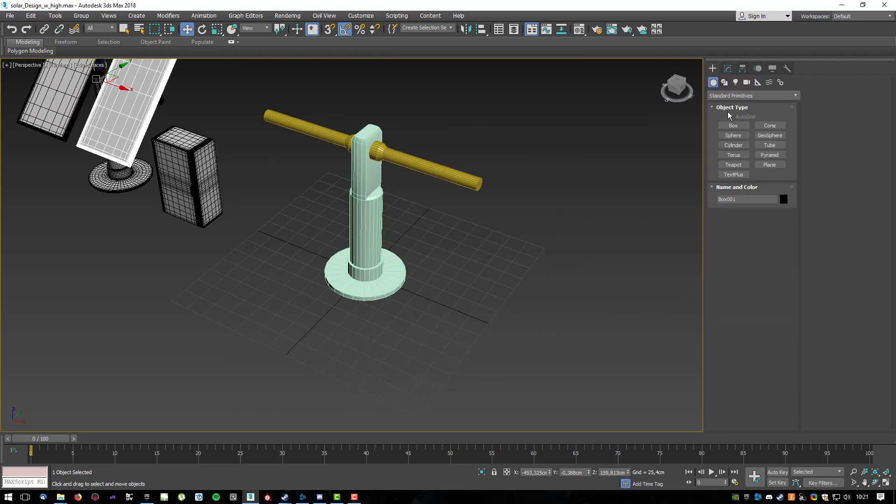
pyautogui.click(733, 126)
pyautogui.keyDown('alt'); pyautogui.moveTo(477, 252); pyautogui.dragTo(346, 304, button='middle'); pyautogui.keyUp('alt')
pyautogui.moveTo(333, 298); pyautogui.dragTo(414, 176)
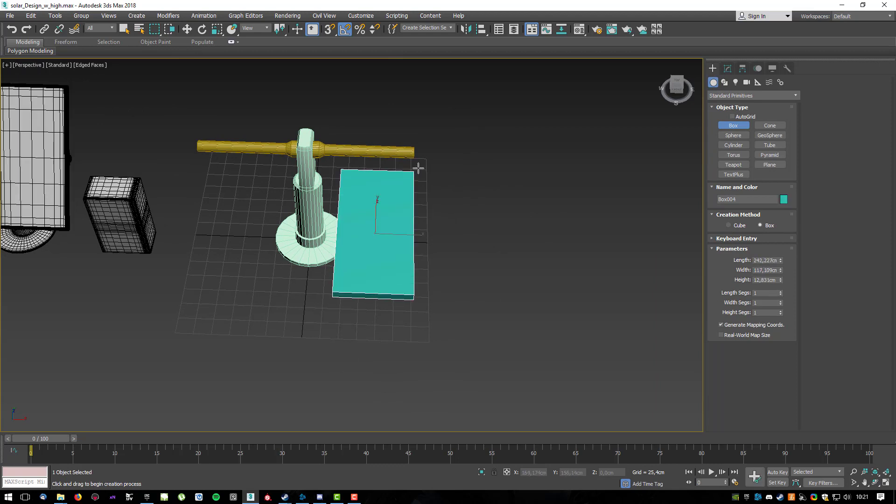
# Set the panel box to 200 cm length, 100 cm width and 8 cm height.
pyautogui.keyDown('alt'); pyautogui.moveTo(424, 178); pyautogui.dragTo(460, 212, button='middle'); pyautogui.keyUp('alt')
pyautogui.scroll(2, 401, 225)
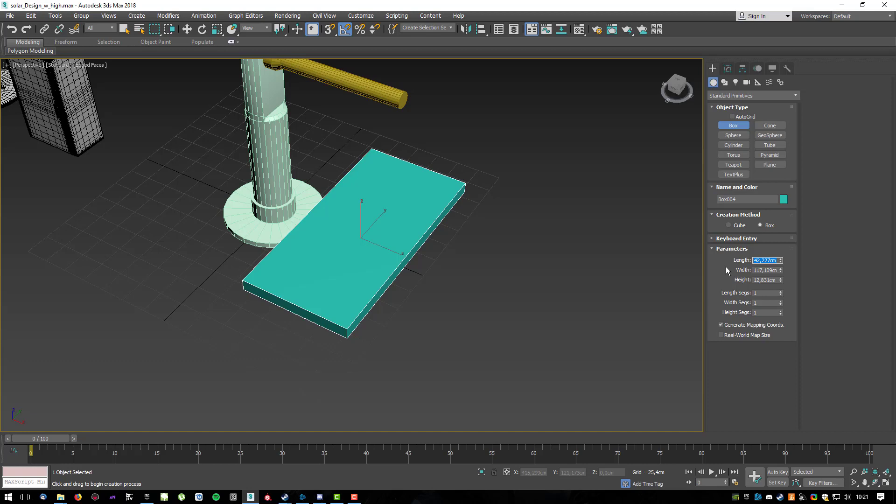
pyautogui.write('200')
pyautogui.press('Return')
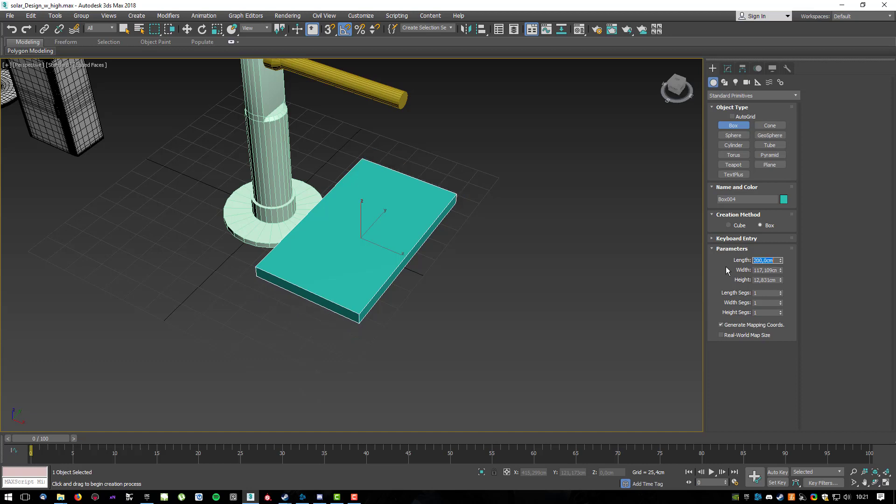
pyautogui.doubleClick(768, 270)
pyautogui.press('Return')
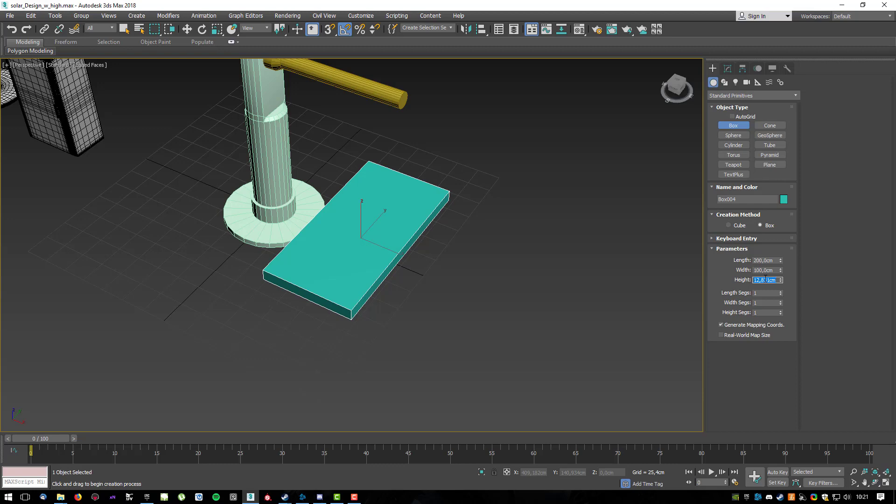
pyautogui.write('8')
# Raise the panel box to the crossbar's height, at a Z position of about 190 cm.
pyautogui.keyDown('alt'); pyautogui.moveTo(455, 274); pyautogui.dragTo(424, 239, button='middle'); pyautogui.keyUp('alt')
pyautogui.keyDown('alt'); pyautogui.moveTo(447, 265); pyautogui.dragTo(449, 297, button='middle'); pyautogui.keyUp('alt')
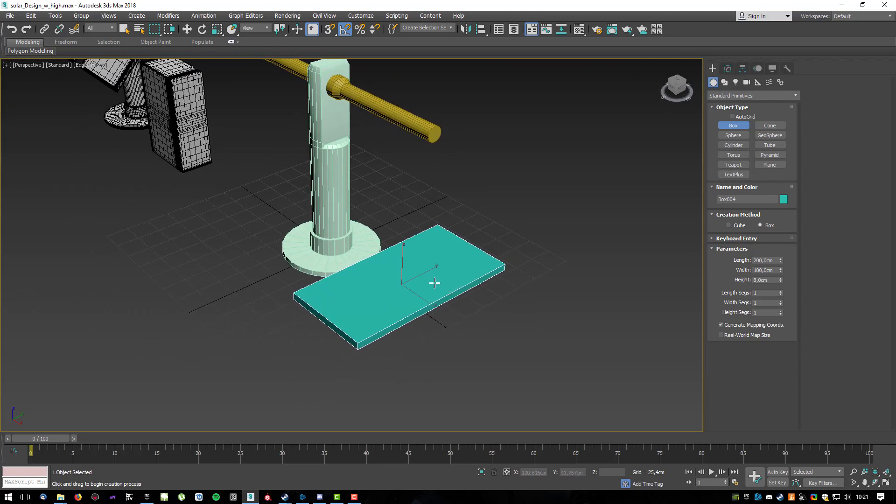
pyautogui.press('w')
pyautogui.moveTo(404, 261); pyautogui.dragTo(412, 93)
pyautogui.keyDown('alt'); pyautogui.moveTo(412, 94); pyautogui.dragTo(494, 154, button='middle'); pyautogui.keyUp('alt')
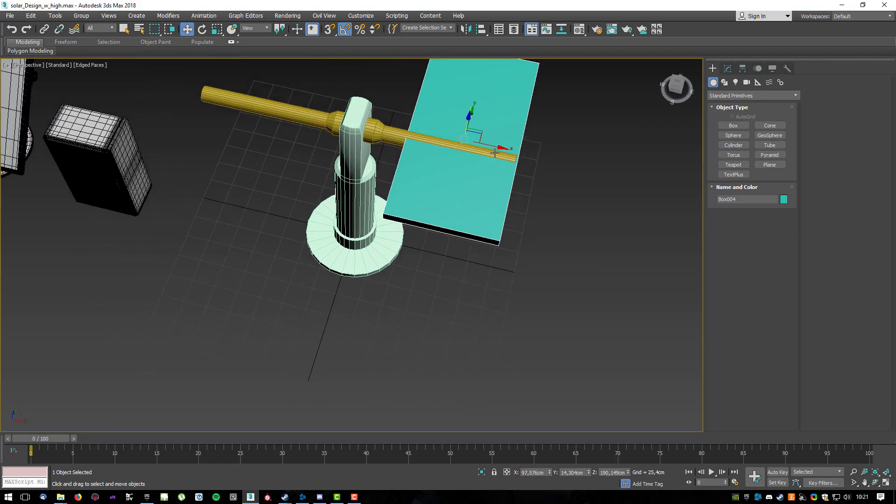
# Align the panel box over the crossbar arm at about X 84.6 cm and Y -2.3 cm.
pyautogui.moveTo(501, 148); pyautogui.dragTo(486, 144)
pyautogui.keyDown('alt'); pyautogui.moveTo(486, 144); pyautogui.dragTo(433, 160, button='middle'); pyautogui.keyUp('alt')
pyautogui.scroll(3, 478, 208)
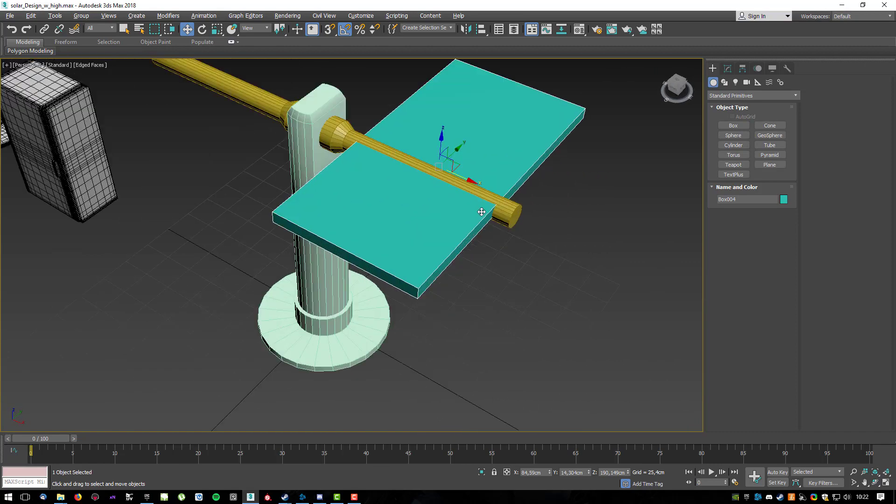
pyautogui.keyDown('alt'); pyautogui.moveTo(478, 208); pyautogui.dragTo(483, 222, button='middle'); pyautogui.keyUp('alt')
pyautogui.moveTo(452, 136); pyautogui.dragTo(445, 160)
pyautogui.keyDown('alt'); pyautogui.moveTo(445, 160); pyautogui.dragTo(605, 155, button='middle'); pyautogui.keyUp('alt')
# Set the panel box's width to 120 cm and nudge it along the crossbar to about X 85.6 cm.
pyautogui.scroll(-4, 456, 169)
pyautogui.click(728, 70)
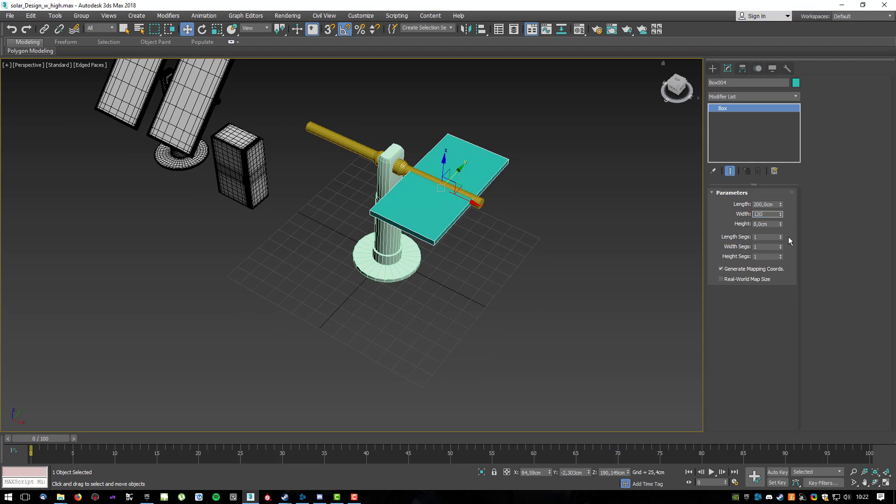
pyautogui.write('120')
pyautogui.press('Return')
pyautogui.scroll(4, 446, 180)
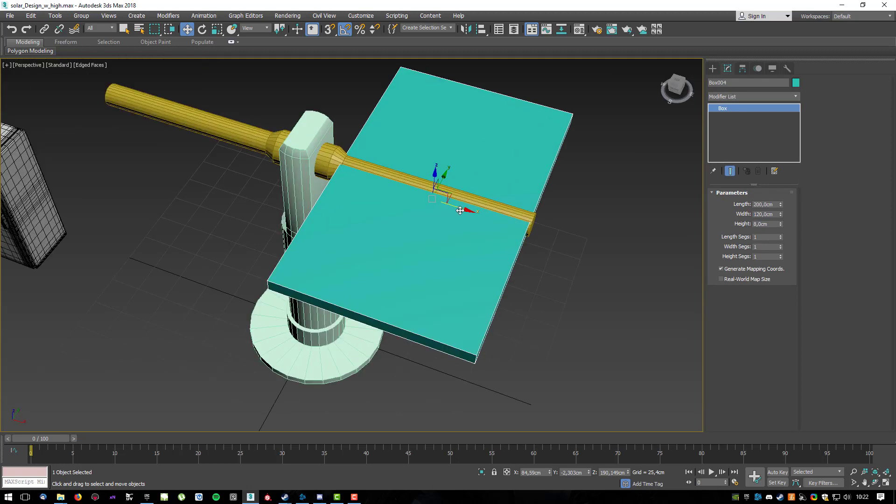
pyautogui.moveTo(461, 211); pyautogui.dragTo(463, 210)
pyautogui.keyDown('alt'); pyautogui.moveTo(462, 210); pyautogui.dragTo(514, 213, button='middle'); pyautogui.keyUp('alt')
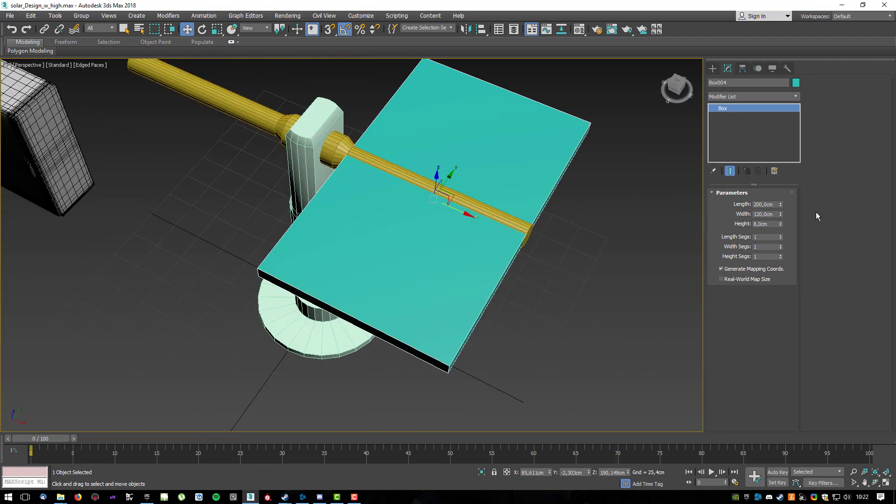
# Try a length of 250 cm for the panel box and settle on 230 cm.
pyautogui.click(764, 204)
pyautogui.write('250')
pyautogui.press('Return')
pyautogui.write('230')
pyautogui.press('Return')
# Try rotating the panel box 90 degrees about the X axis with angle snap so it stands upright.
pyautogui.moveTo(550, 214); pyautogui.dragTo(455, 180, button='middle')
pyautogui.scroll(-5, 484, 208)
pyautogui.press('e')
pyautogui.moveTo(465, 180); pyautogui.dragTo(419, 174)
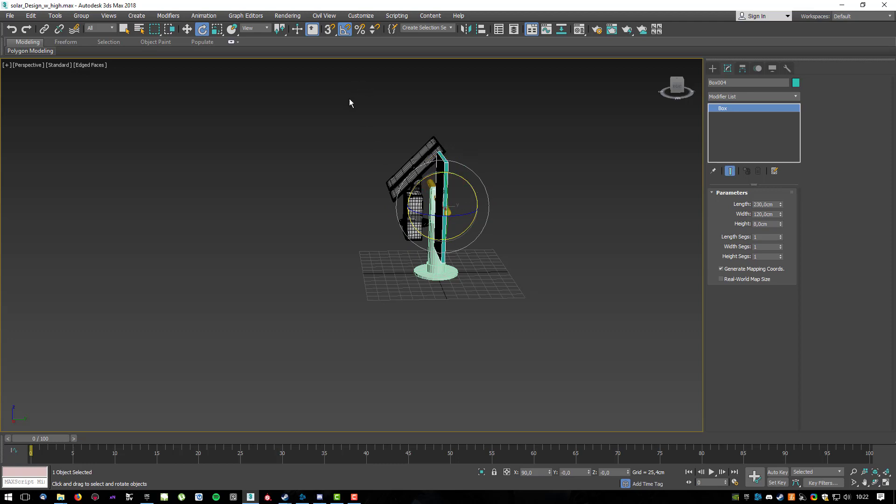
pyautogui.click(345, 30)
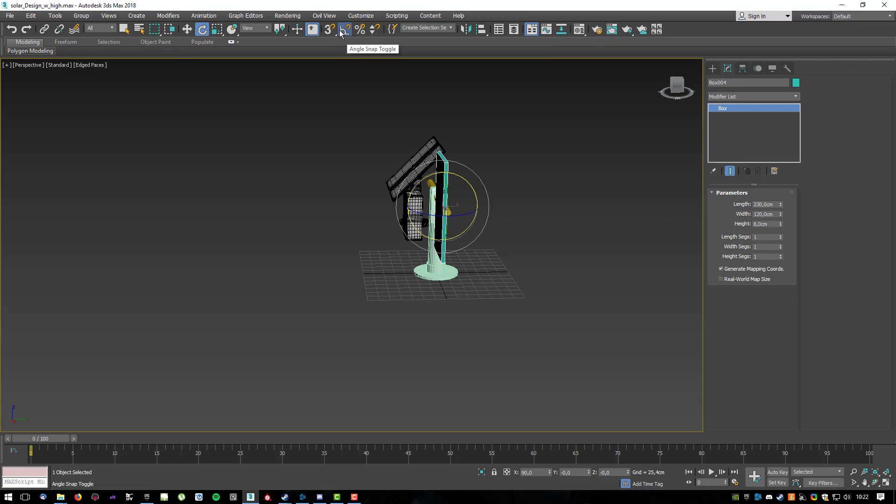
# Try shifting the upright panel about -5.8 cm along Y at the crossbar, and undo the shift and the rotation.
pyautogui.keyDown('alt'); pyautogui.moveTo(412, 151); pyautogui.dragTo(382, 145, button='middle'); pyautogui.keyUp('alt')
pyautogui.scroll(4, 481, 206)
pyautogui.keyDown('alt'); pyautogui.moveTo(444, 214); pyautogui.dragTo(398, 213, button='middle'); pyautogui.keyUp('alt')
pyautogui.press('w')
pyautogui.moveTo(420, 212); pyautogui.dragTo(420, 213)
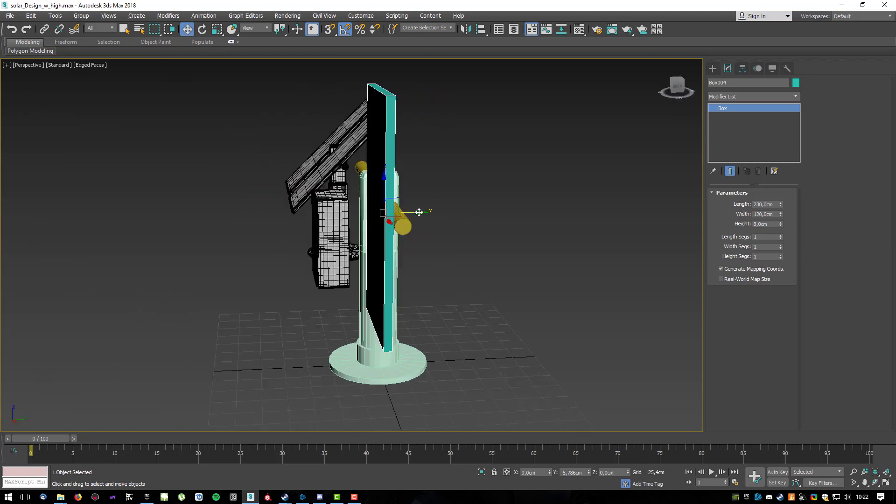
pyautogui.moveTo(419, 213)
pyautogui.keyDown('alt'); pyautogui.mouseDown(button='middle')
pyautogui.moveTo(534, 211)
pyautogui.moveTo(503, 191)
pyautogui.moveTo(522, 196)
pyautogui.moveTo(517, 208)
pyautogui.moveTo(356, 223)
pyautogui.moveTo(330, 213)
pyautogui.moveTo(446, 222)
pyautogui.moveTo(421, 227)
pyautogui.mouseUp(button='middle'); pyautogui.keyUp('alt')
pyautogui.hotkey('ctrl', 'z')
pyautogui.hotkey('ctrl', 'z')
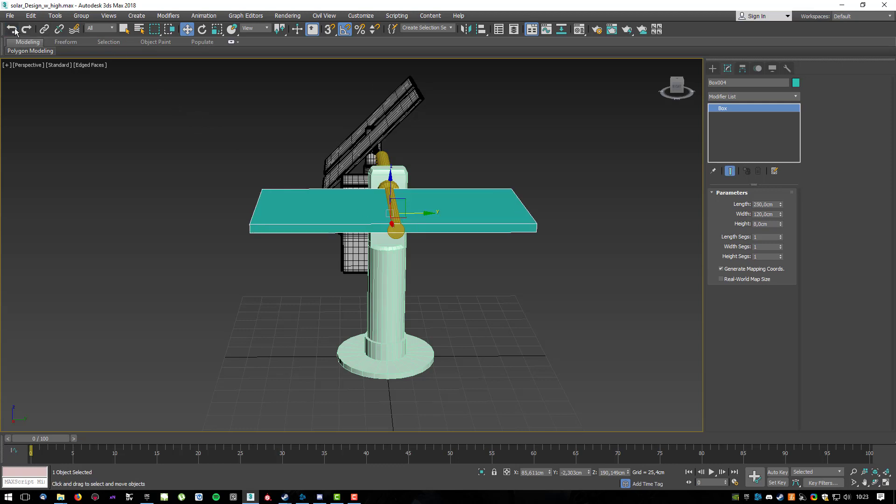
# Restore the panel box's 230 cm length and move it outward along the crossbar to about X 115 cm.
pyautogui.keyDown('alt'); pyautogui.moveTo(389, 186); pyautogui.dragTo(411, 225, button='middle'); pyautogui.keyUp('alt')
pyautogui.moveTo(412, 224); pyautogui.dragTo(412, 283)
pyautogui.moveTo(491, 272); pyautogui.dragTo(492, 275, button='middle')
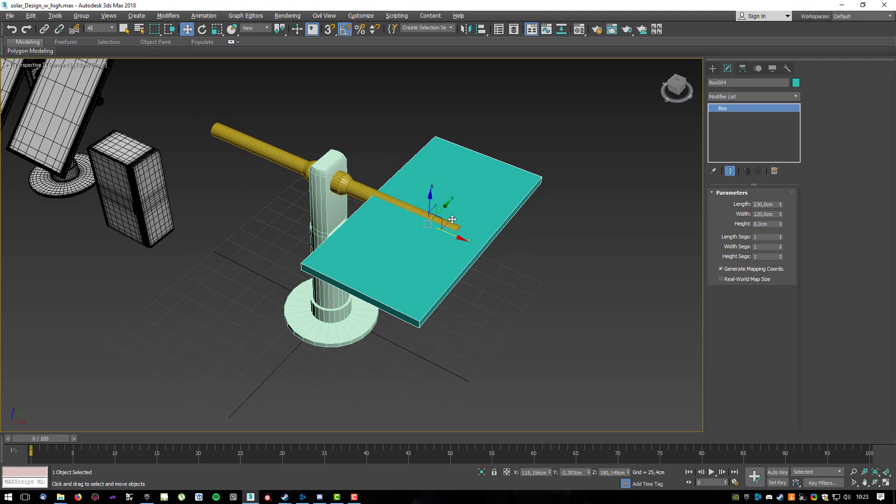
# Isolate the panel box to view it alone, and end the isolation to bring back the other objects.
pyautogui.hotkey('alt', 'q')
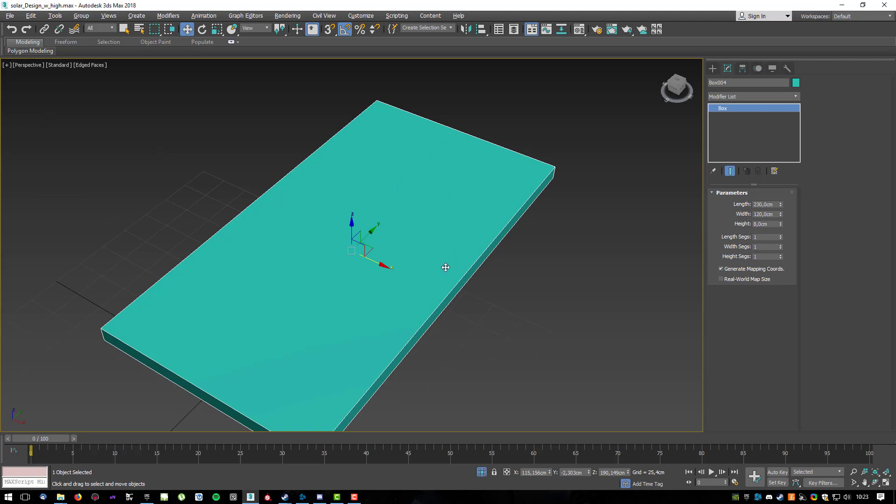
pyautogui.scroll(-5, 451, 252)
pyautogui.keyDown('alt'); pyautogui.moveTo(478, 267); pyautogui.dragTo(422, 244, button='middle'); pyautogui.keyUp('alt')
pyautogui.rightClick(351, 225)
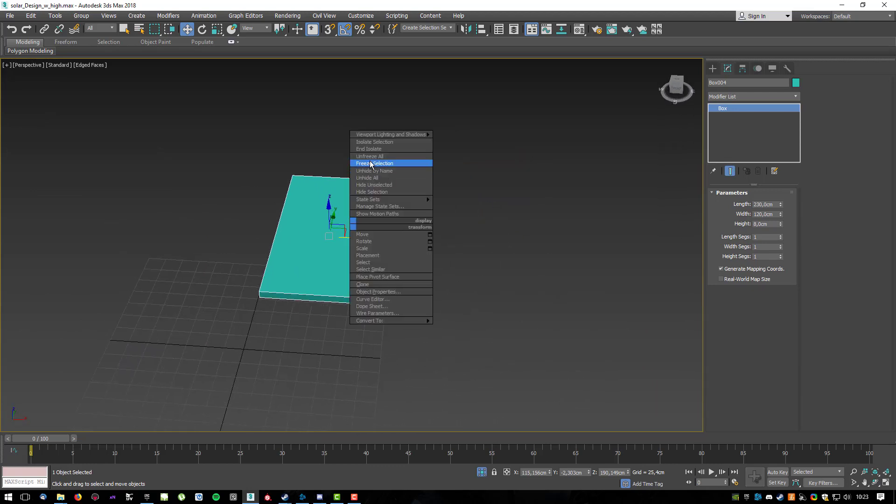
pyautogui.click(378, 150)
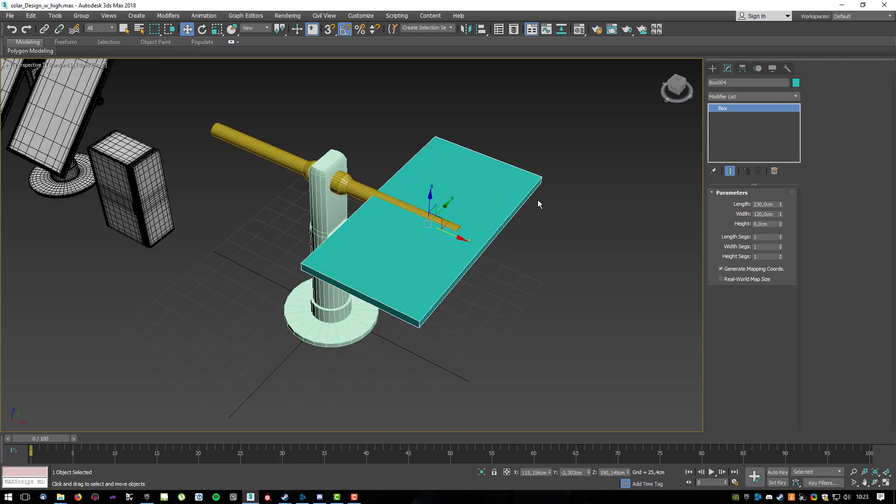
# Isolate the panel box and convert it to an Editable Poly.
pyautogui.rightClick(405, 227)
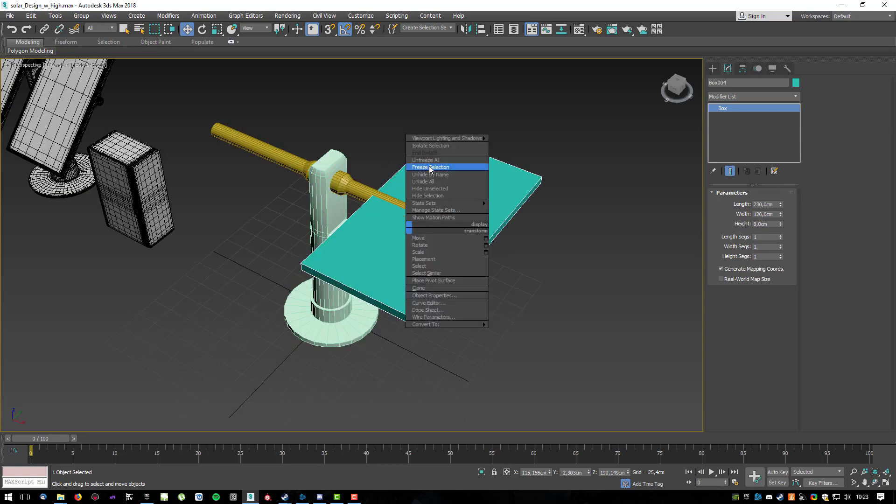
pyautogui.click(432, 146)
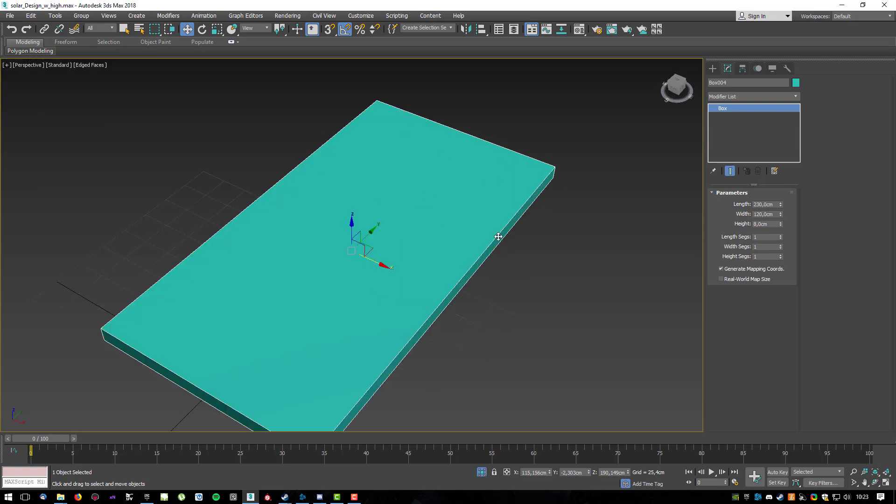
pyautogui.keyDown('alt'); pyautogui.moveTo(510, 265); pyautogui.dragTo(429, 186, button='middle'); pyautogui.keyUp('alt')
pyautogui.rightClick(460, 179)
pyautogui.moveTo(478, 270)
pyautogui.click(558, 282)
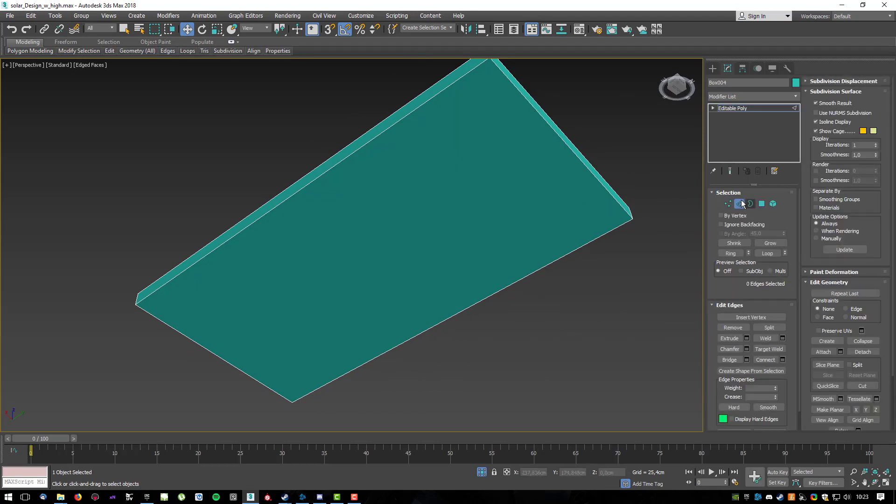
# Connect the panel's long edges with 2 segments at a pinch of 95, placing a loop near each short end.
pyautogui.keyDown('alt'); pyautogui.moveTo(504, 189); pyautogui.dragTo(439, 111, button='middle'); pyautogui.keyUp('alt')
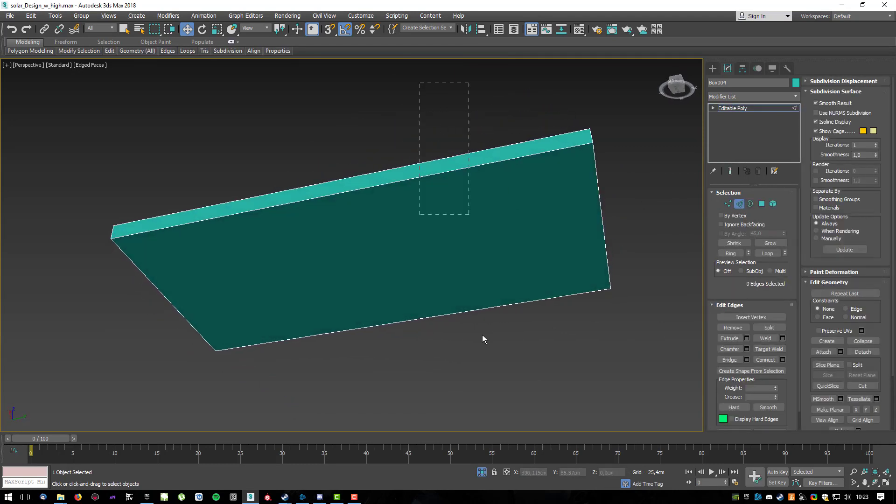
pyautogui.moveTo(437, 447); pyautogui.dragTo(439, 444)
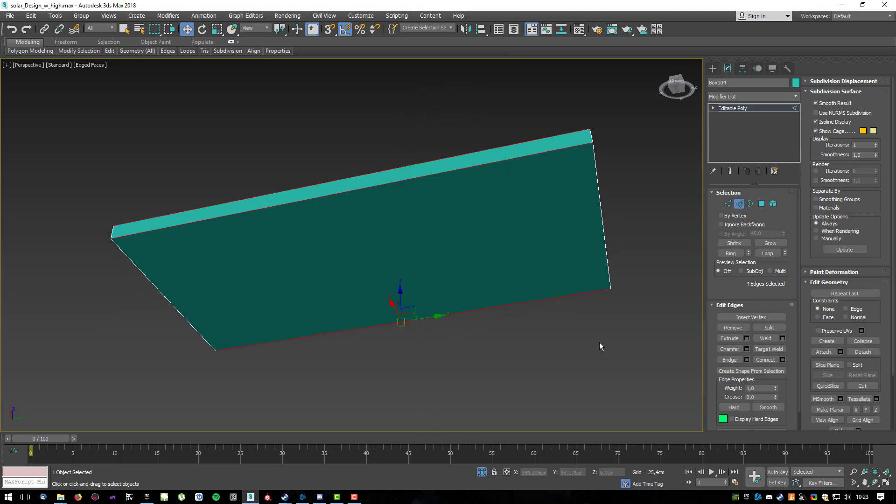
pyautogui.click(783, 360)
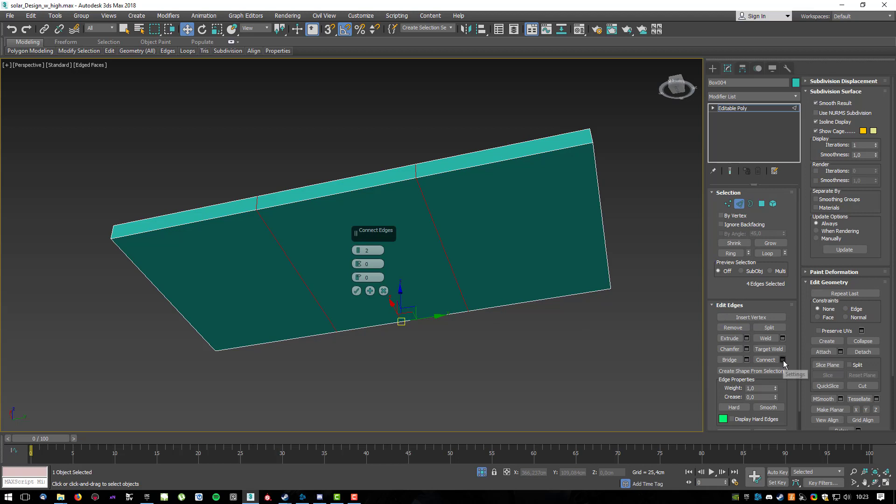
pyautogui.moveTo(358, 258); pyautogui.dragTo(402, 85)
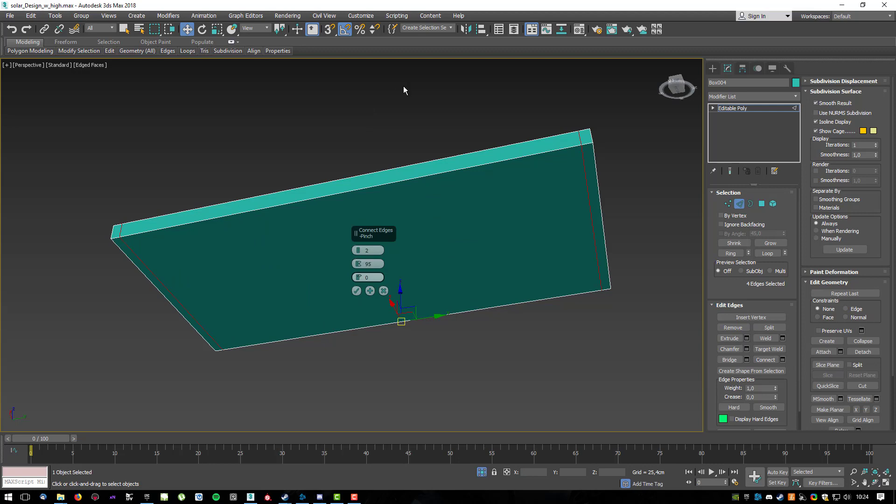
pyautogui.click(356, 290)
# Connect the panel's crosswise edges with 2 segments at a pinch of 90, placing a loop along each long side.
pyautogui.keyDown('alt'); pyautogui.moveTo(356, 290); pyautogui.dragTo(386, 104, button='middle'); pyautogui.keyUp('alt')
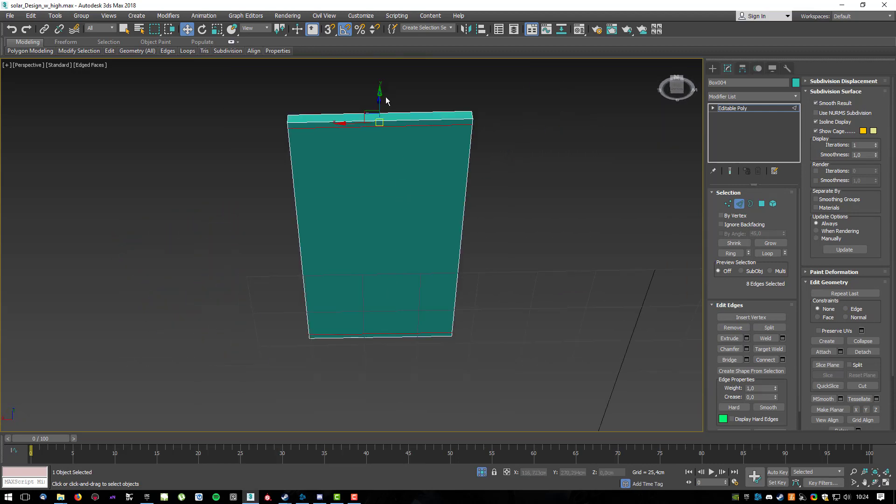
pyautogui.moveTo(381, 398); pyautogui.dragTo(382, 397)
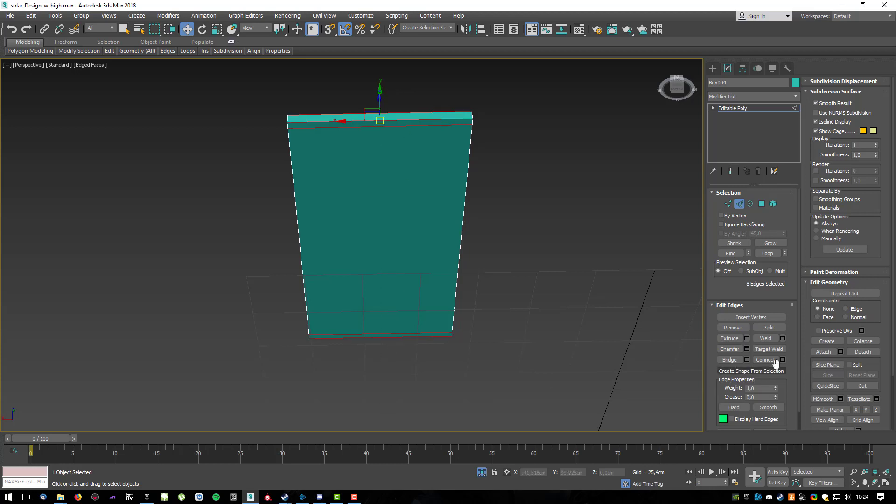
pyautogui.click(783, 359)
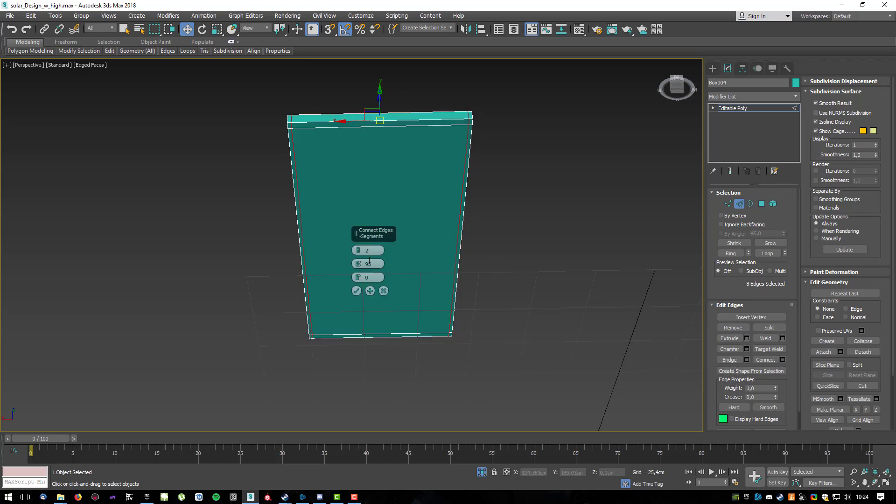
pyautogui.moveTo(359, 264); pyautogui.dragTo(360, 273)
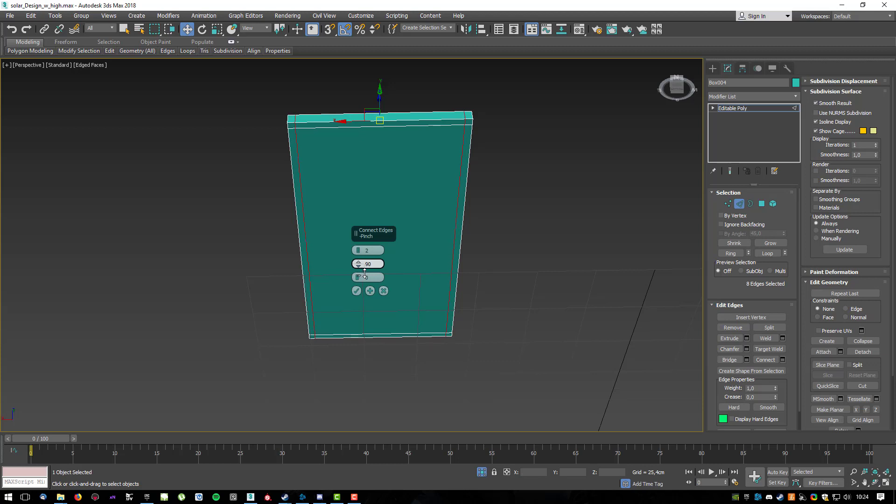
pyautogui.scroll(5, 500, 116)
pyautogui.scroll(2, 456, 136)
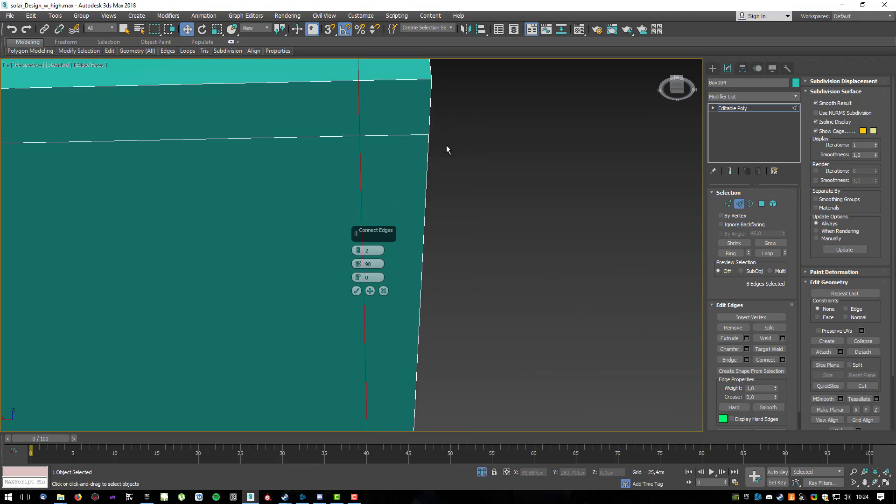
pyautogui.moveTo(359, 264); pyautogui.dragTo(359, 258)
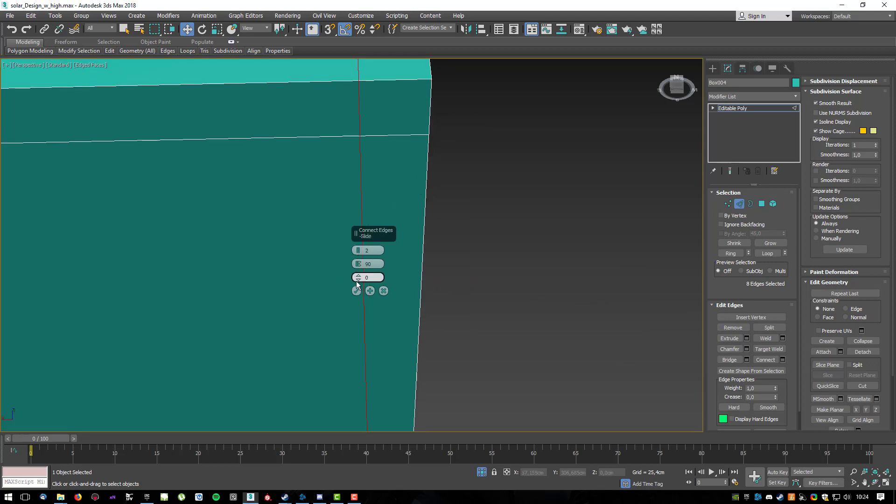
pyautogui.click(356, 291)
# Try insetting the large inner face on the panel's upper side by about 4.78 cm, and cancel the inset.
pyautogui.scroll(-3, 385, 271)
pyautogui.scroll(-3, 362, 323)
pyautogui.scroll(2, 362, 328)
pyautogui.keyDown('alt'); pyautogui.moveTo(363, 335); pyautogui.dragTo(409, 200, button='middle'); pyautogui.keyUp('alt')
pyautogui.click(762, 204)
pyautogui.click(394, 211)
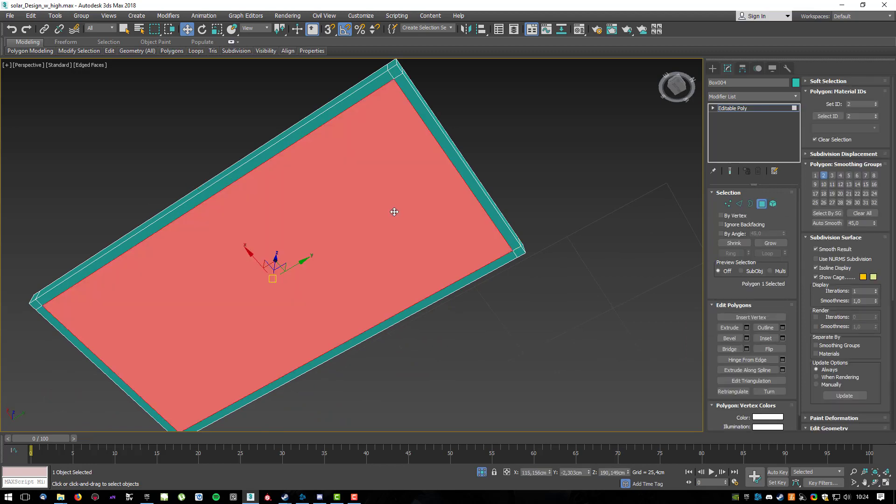
pyautogui.keyDown('alt'); pyautogui.moveTo(444, 226); pyautogui.dragTo(473, 322, button='middle'); pyautogui.keyUp('alt')
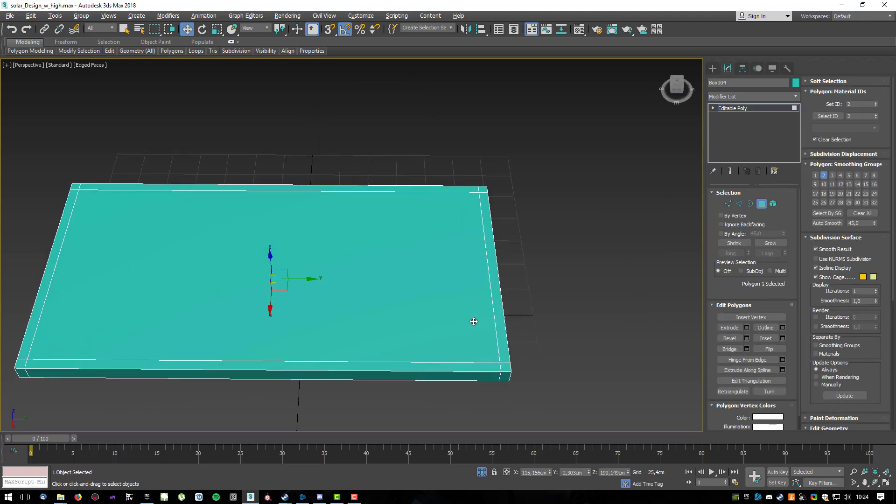
pyautogui.click(447, 304)
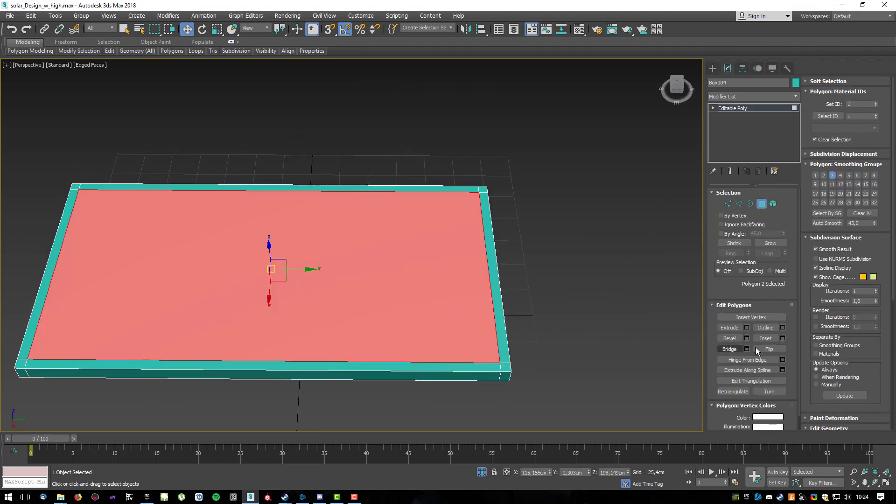
pyautogui.click(783, 339)
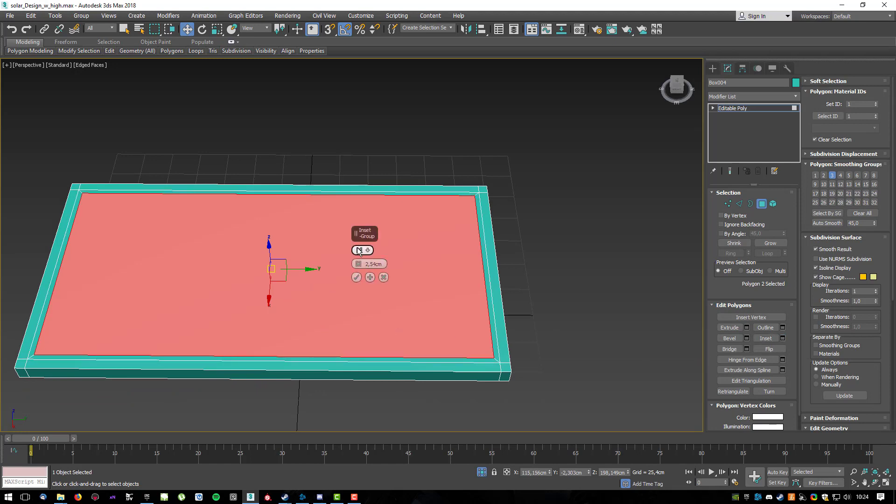
pyautogui.moveTo(359, 264); pyautogui.dragTo(362, 259)
pyautogui.scroll(4, 495, 356)
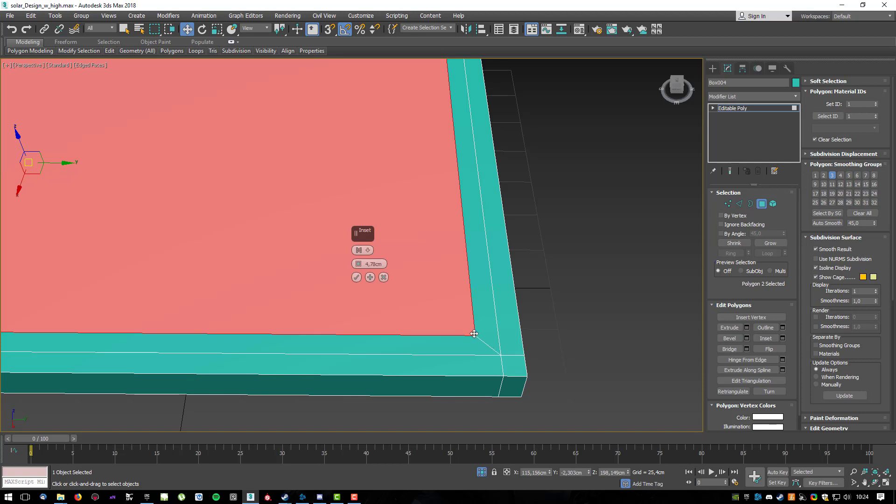
pyautogui.scroll(-5, 502, 332)
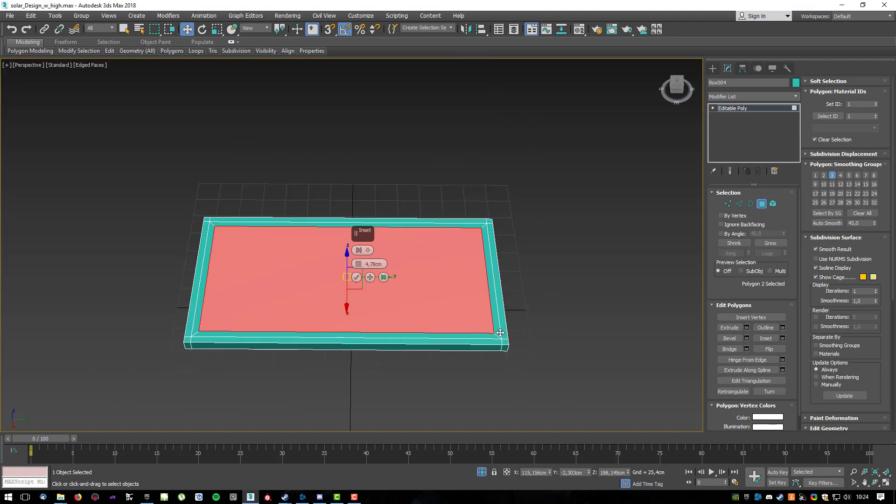
pyautogui.click(386, 277)
# Extrude the large inner face on the panel's underside by -5.0 cm to recess it within the frame.
pyautogui.keyDown('alt'); pyautogui.moveTo(528, 350); pyautogui.dragTo(521, 226, button='middle'); pyautogui.keyUp('alt')
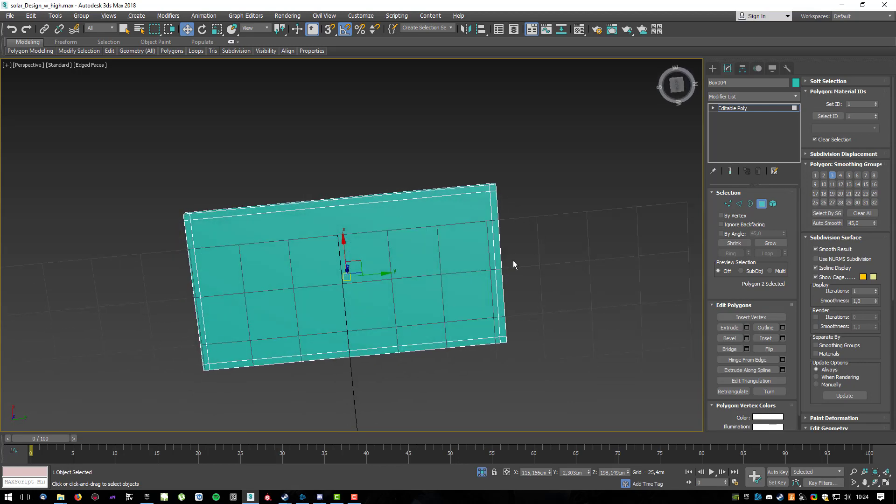
pyautogui.click(425, 262)
pyautogui.keyDown('alt'); pyautogui.moveTo(512, 274); pyautogui.dragTo(472, 302, button='middle'); pyautogui.keyUp('alt')
pyautogui.scroll(4, 381, 142)
pyautogui.scroll(2, 397, 146)
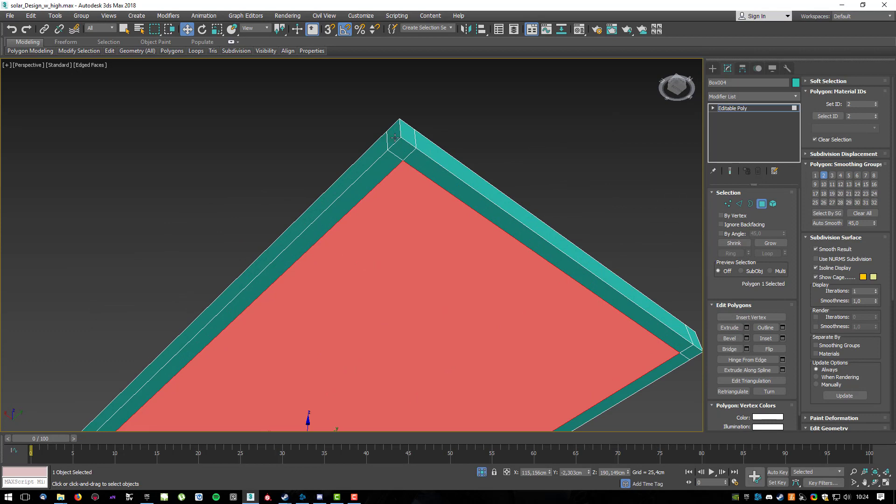
pyautogui.scroll(-3, 436, 177)
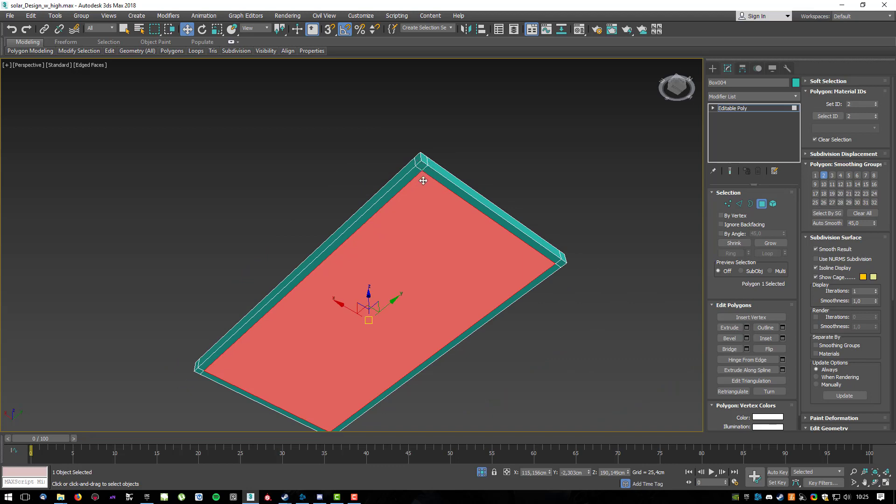
pyautogui.moveTo(459, 269); pyautogui.dragTo(474, 237, button='middle')
pyautogui.keyDown('alt'); pyautogui.moveTo(467, 206); pyautogui.dragTo(501, 222, button='middle'); pyautogui.keyUp('alt')
pyautogui.keyDown('alt'); pyautogui.moveTo(456, 159); pyautogui.dragTo(405, 252, button='middle'); pyautogui.keyUp('alt')
pyautogui.click(747, 328)
pyautogui.moveTo(359, 264); pyautogui.dragTo(376, 310)
pyautogui.keyDown('alt'); pyautogui.moveTo(420, 206); pyautogui.dragTo(372, 190, button='middle'); pyautogui.keyUp('alt')
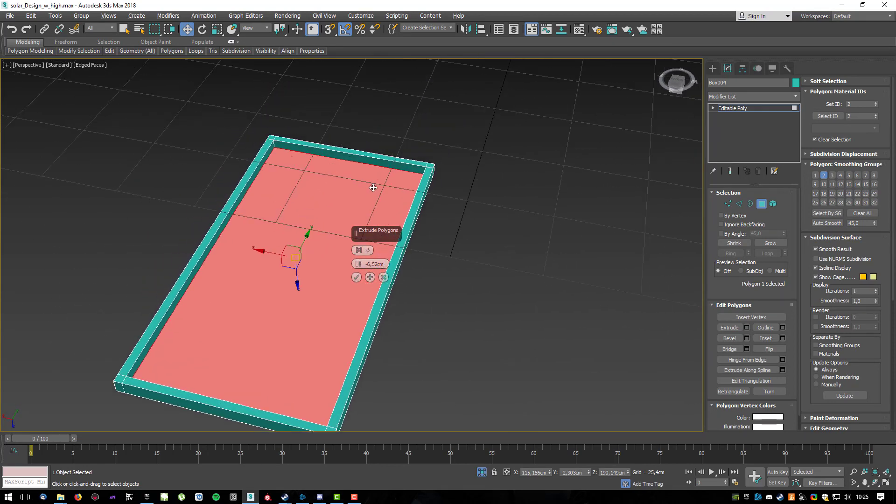
pyautogui.scroll(3, 364, 182)
pyautogui.moveTo(361, 264); pyautogui.dragTo(365, 259)
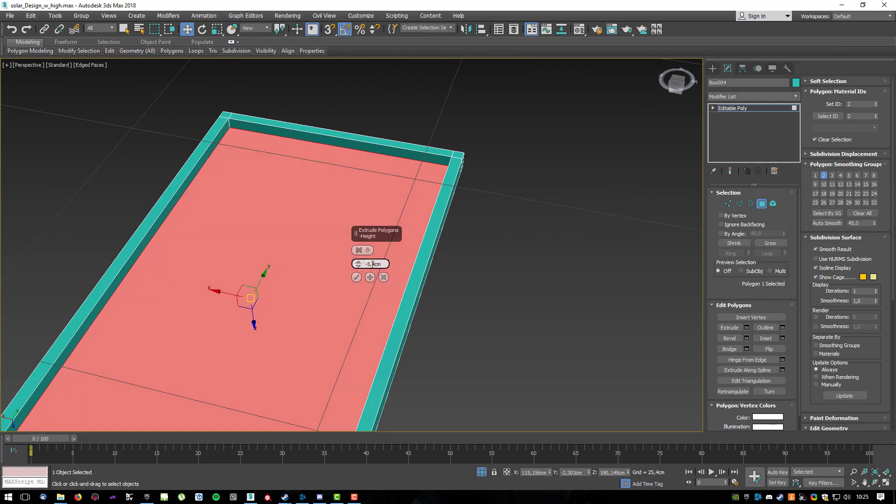
pyautogui.write('0')
pyautogui.press('Return')
pyautogui.click(355, 279)
# Examine the recessed underside, the upper face and the long border strip of the panel frame.
pyautogui.keyDown('alt'); pyautogui.moveTo(459, 279); pyautogui.dragTo(450, 380, button='middle'); pyautogui.keyUp('alt')
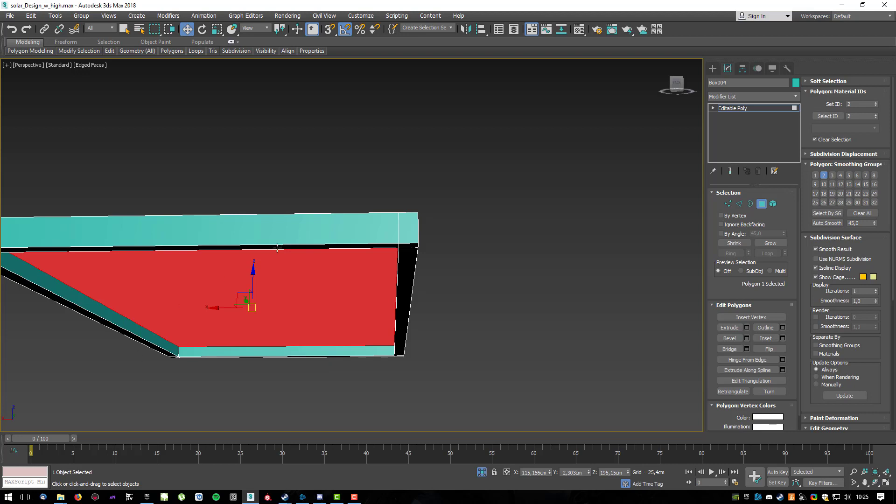
pyautogui.keyDown('alt'); pyautogui.moveTo(230, 279); pyautogui.dragTo(283, 285, button='middle'); pyautogui.keyUp('alt')
pyautogui.scroll(-3, 351, 279)
pyautogui.keyDown('alt'); pyautogui.moveTo(432, 322); pyautogui.dragTo(409, 285, button='middle'); pyautogui.keyUp('alt')
pyautogui.moveTo(371, 324); pyautogui.dragTo(416, 305, button='middle')
pyautogui.scroll(3, 415, 305)
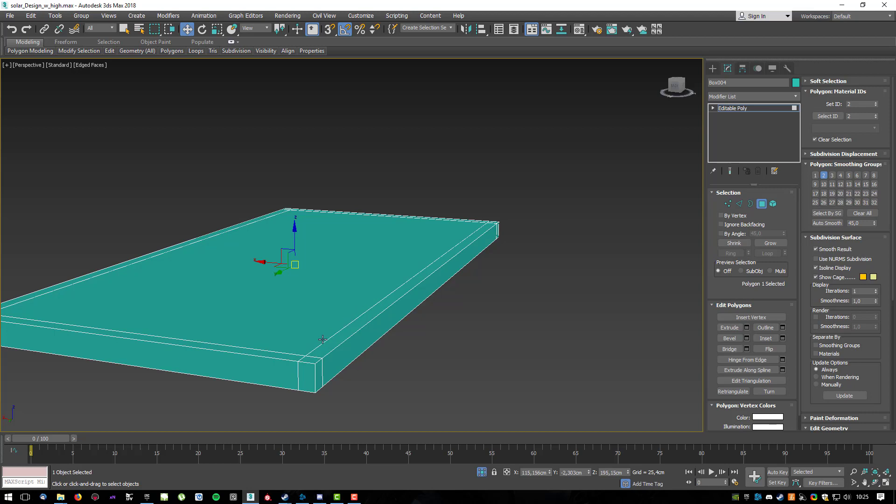
pyautogui.moveTo(307, 332); pyautogui.dragTo(411, 301, button='middle')
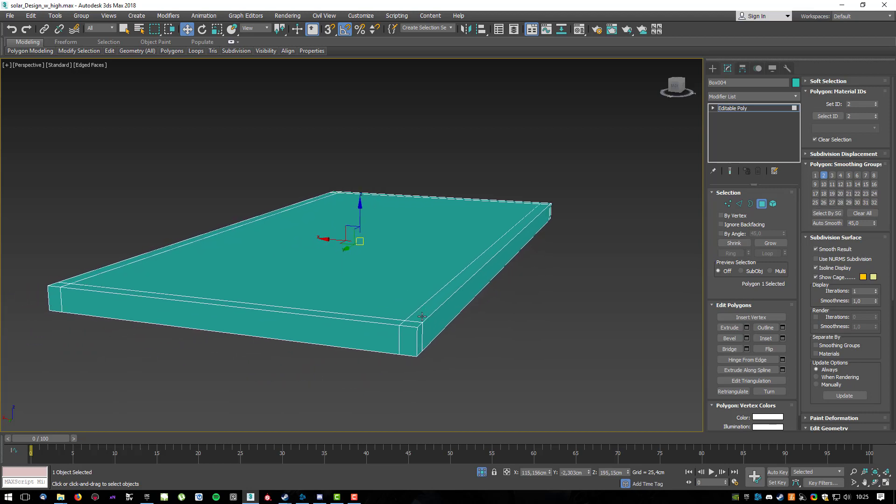
pyautogui.click(421, 318)
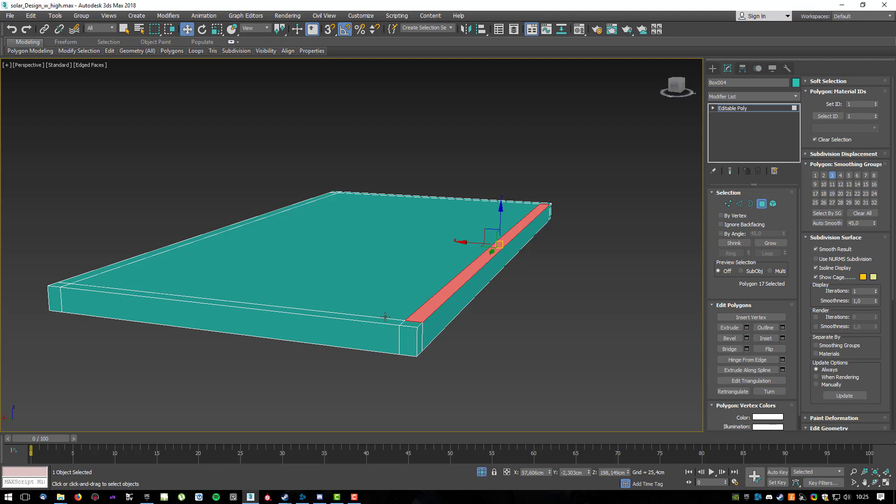
pyautogui.keyDown('alt'); pyautogui.moveTo(435, 322); pyautogui.dragTo(392, 282, button='middle'); pyautogui.keyUp('alt')
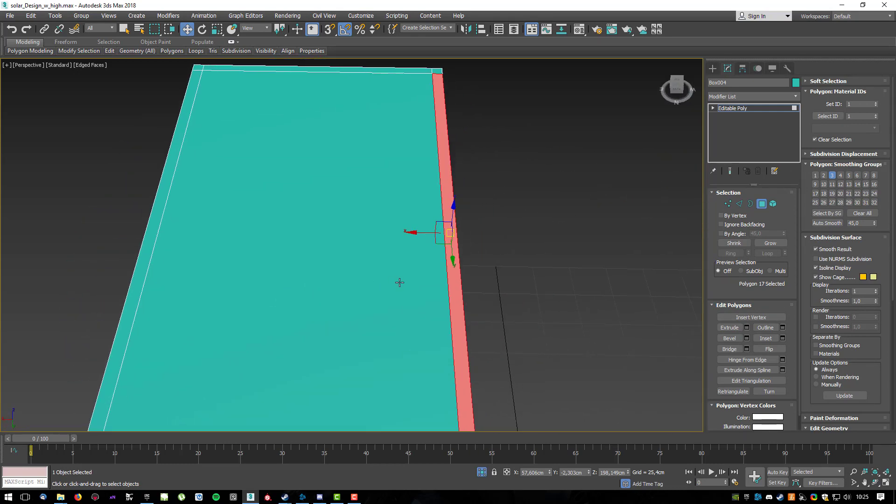
pyautogui.scroll(-3, 420, 287)
pyautogui.keyDown('alt'); pyautogui.moveTo(454, 298); pyautogui.dragTo(435, 289, button='middle'); pyautogui.keyUp('alt')
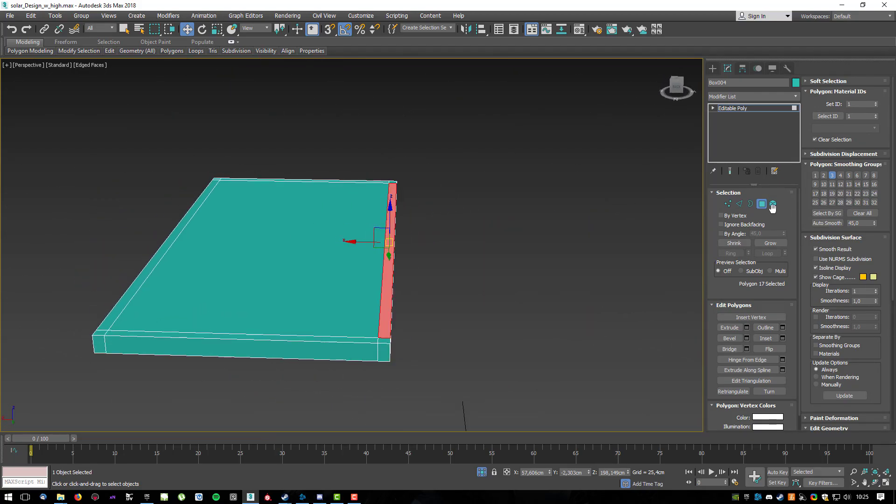
# Leave polygon editing on the panel and end its isolation to bring back the other stand parts.
pyautogui.click(764, 205)
pyautogui.keyDown('alt'); pyautogui.moveTo(541, 273); pyautogui.dragTo(386, 265, button='middle'); pyautogui.keyUp('alt')
pyautogui.rightClick(297, 256)
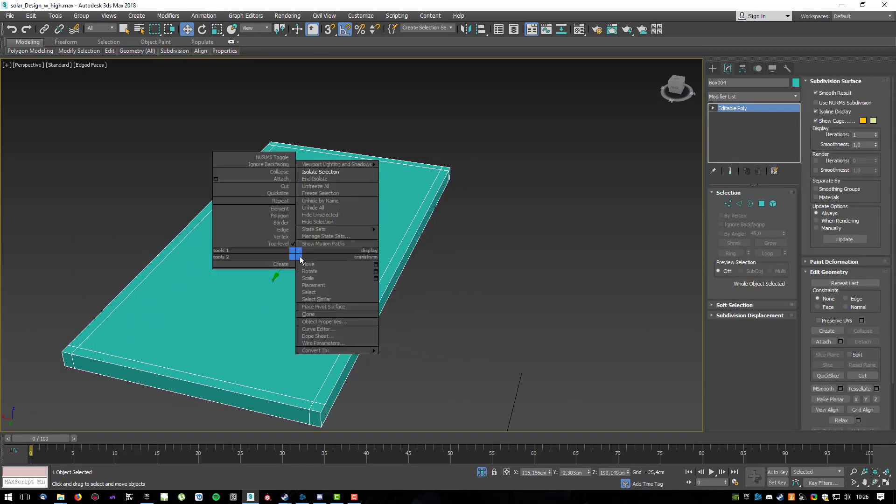
pyautogui.click(326, 181)
# Move the panel inward along the crossbar to about X 86 cm and Z 192 cm, and set its Y position to 0.
pyautogui.moveTo(447, 229)
pyautogui.keyDown('alt'); pyautogui.mouseDown(button='middle')
pyautogui.moveTo(390, 158)
pyautogui.moveTo(446, 229)
pyautogui.moveTo(461, 235)
pyautogui.mouseUp(button='middle'); pyautogui.keyUp('alt')
pyautogui.moveTo(464, 234); pyautogui.dragTo(430, 234)
pyautogui.keyDown('alt'); pyautogui.moveTo(430, 234); pyautogui.dragTo(422, 226, button='middle'); pyautogui.keyUp('alt')
pyautogui.moveTo(430, 223); pyautogui.dragTo(433, 222)
pyautogui.keyDown('alt'); pyautogui.moveTo(433, 222); pyautogui.dragTo(421, 193, button='middle'); pyautogui.keyUp('alt')
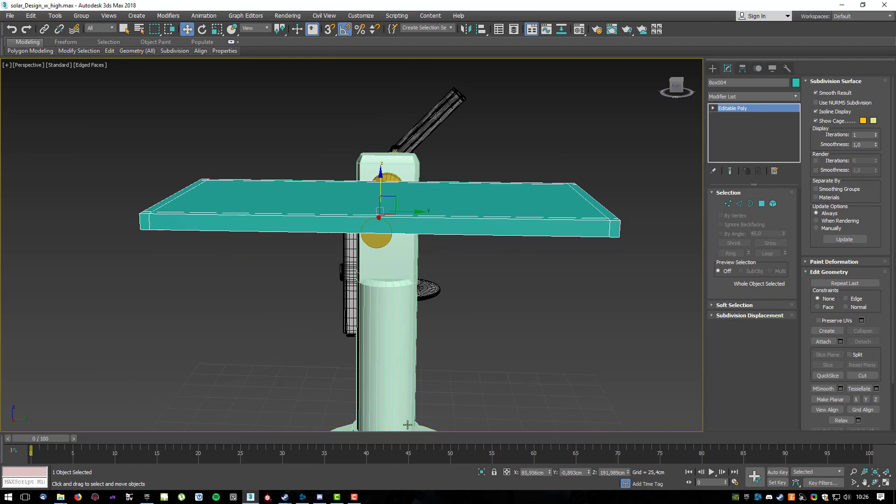
pyautogui.rightClick(590, 474)
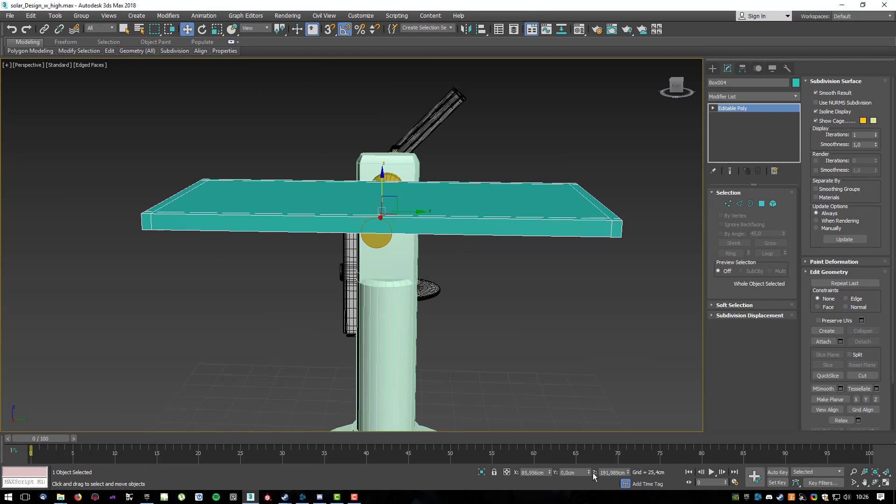
# Raise the panel in the Left view to about Z 203 cm so its recessed face rests on the crossbar.
pyautogui.keyDown('alt'); pyautogui.moveTo(457, 279); pyautogui.dragTo(457, 270, button='middle'); pyautogui.keyUp('alt')
pyautogui.hotkey('alt', 'w')
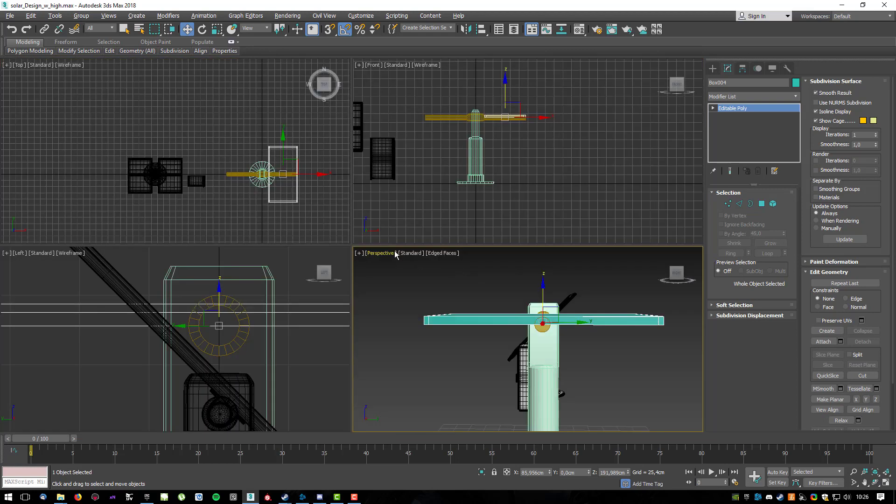
pyautogui.scroll(3, 222, 312)
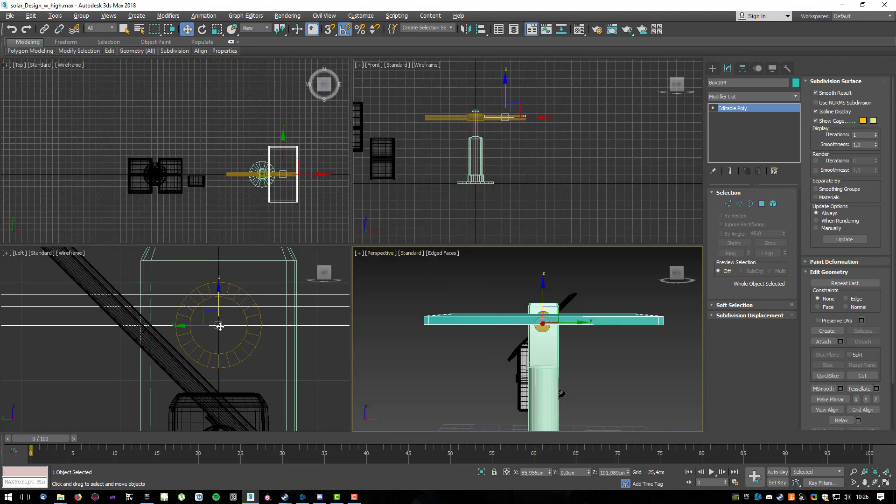
pyautogui.scroll(-1, 231, 341)
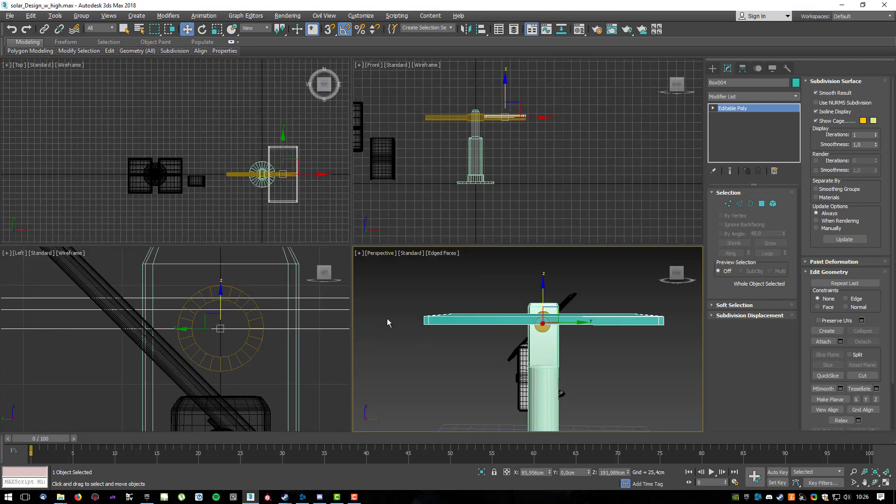
pyautogui.moveTo(276, 329); pyautogui.dragTo(270, 332, button='middle')
pyautogui.hotkey('alt', 'w')
pyautogui.moveTo(362, 248); pyautogui.dragTo(299, 292, button='middle')
pyautogui.moveTo(373, 237); pyautogui.dragTo(392, 150)
pyautogui.moveTo(405, 257); pyautogui.dragTo(333, 256, button='middle')
pyautogui.hotkey('alt', 'w')
pyautogui.moveTo(526, 337); pyautogui.dragTo(495, 332, button='middle')
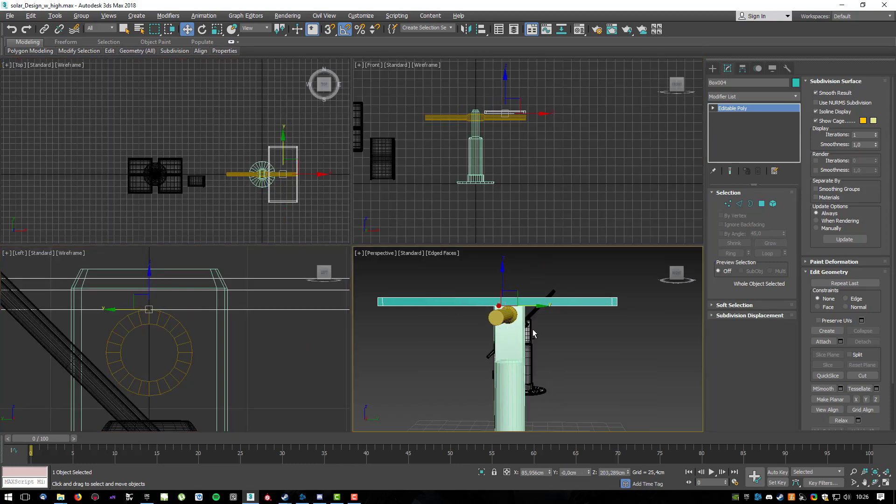
pyautogui.hotkey('alt', 'w')
pyautogui.keyDown('alt'); pyautogui.moveTo(397, 262); pyautogui.dragTo(377, 259, button='middle'); pyautogui.keyUp('alt')
pyautogui.hotkey('alt', 'w')
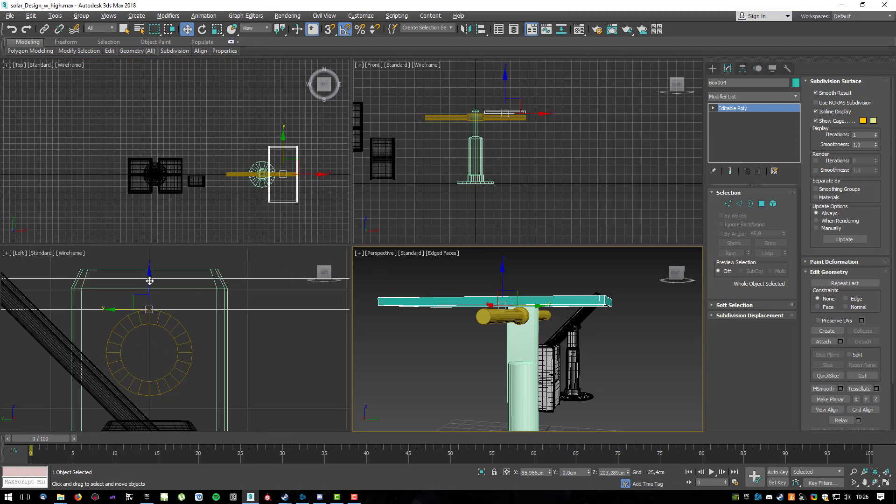
# Lower the panel onto the crossbar in the Left view to about Z 199.6 cm, and check the fit from below.
pyautogui.moveTo(149, 280); pyautogui.dragTo(165, 291)
pyautogui.scroll(2, 124, 353)
pyautogui.scroll(3, 140, 326)
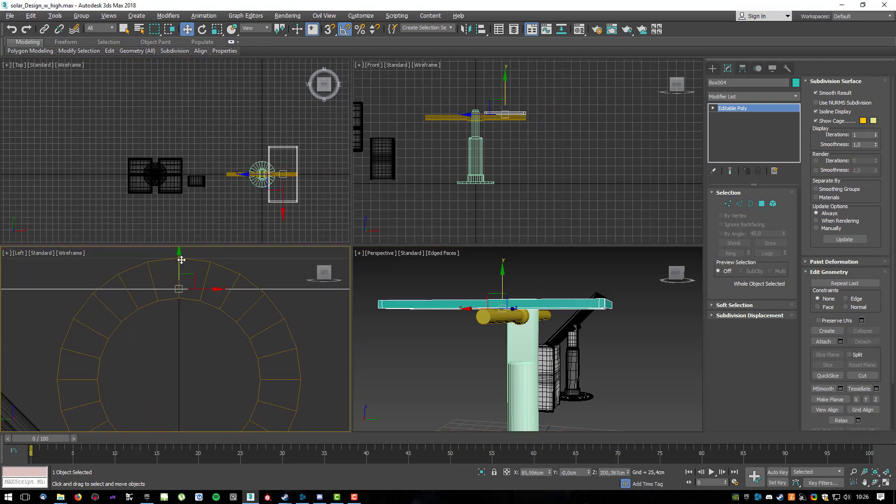
pyautogui.moveTo(181, 260); pyautogui.dragTo(185, 266)
pyautogui.hotkey('alt', 'w')
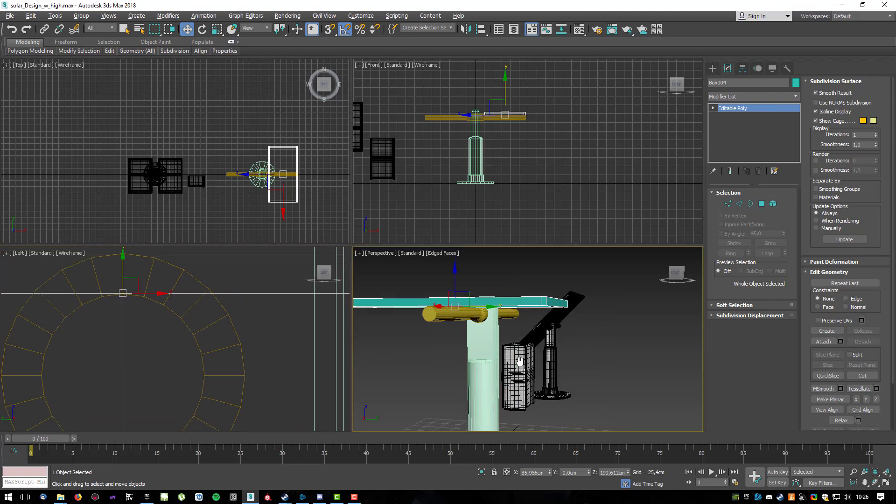
pyautogui.keyDown('alt'); pyautogui.moveTo(403, 286); pyautogui.dragTo(569, 297, button='middle'); pyautogui.keyUp('alt')
pyautogui.scroll(-3, 567, 294)
pyautogui.keyDown('alt'); pyautogui.moveTo(381, 261); pyautogui.dragTo(467, 267, button='middle'); pyautogui.keyUp('alt')
pyautogui.moveTo(466, 267); pyautogui.dragTo(461, 207, button='middle')
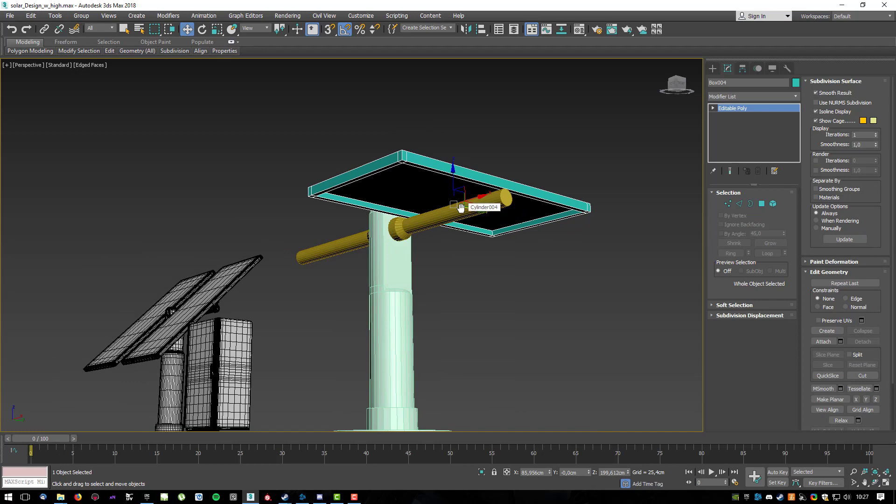
# Examine how the panels attach to the crossbar on the reference solar stand, and compare with the new stand.
pyautogui.click(220, 288)
pyautogui.scroll(-3, 294, 329)
pyautogui.keyDown('alt'); pyautogui.moveTo(299, 326); pyautogui.dragTo(264, 314, button='middle'); pyautogui.keyUp('alt')
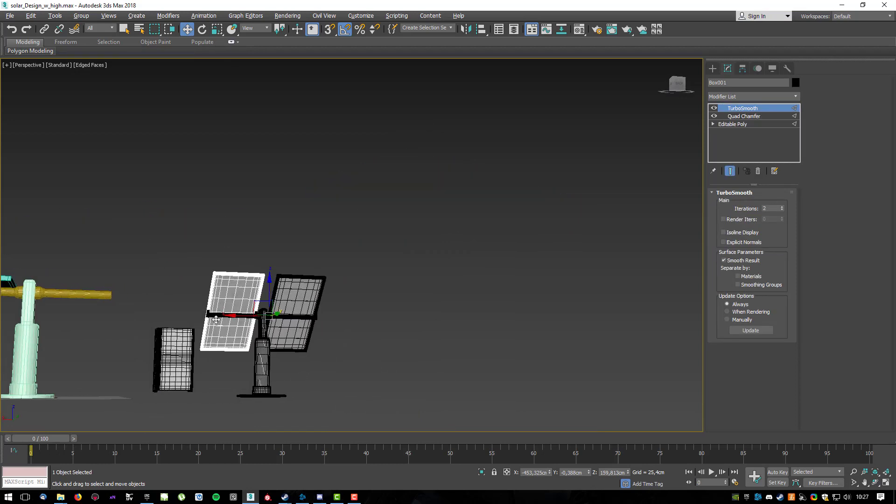
pyautogui.scroll(8, 264, 312)
pyautogui.moveTo(208, 322); pyautogui.dragTo(393, 234, button='middle')
pyautogui.scroll(-2, 363, 239)
pyautogui.keyDown('alt'); pyautogui.moveTo(177, 237); pyautogui.dragTo(198, 243, button='middle'); pyautogui.keyUp('alt')
pyautogui.scroll(-5, 199, 243)
pyautogui.keyDown('alt'); pyautogui.moveTo(162, 279); pyautogui.dragTo(278, 234, button='middle'); pyautogui.keyUp('alt')
pyautogui.scroll(-3, 278, 235)
pyautogui.keyDown('alt'); pyautogui.moveTo(170, 236); pyautogui.dragTo(224, 240, button='middle'); pyautogui.keyUp('alt')
pyautogui.moveTo(224, 240); pyautogui.dragTo(350, 219, button='middle')
pyautogui.scroll(4, 388, 238)
# Select the crossbar and pick the end cap polygon on the arm beneath the panel.
pyautogui.click(380, 217)
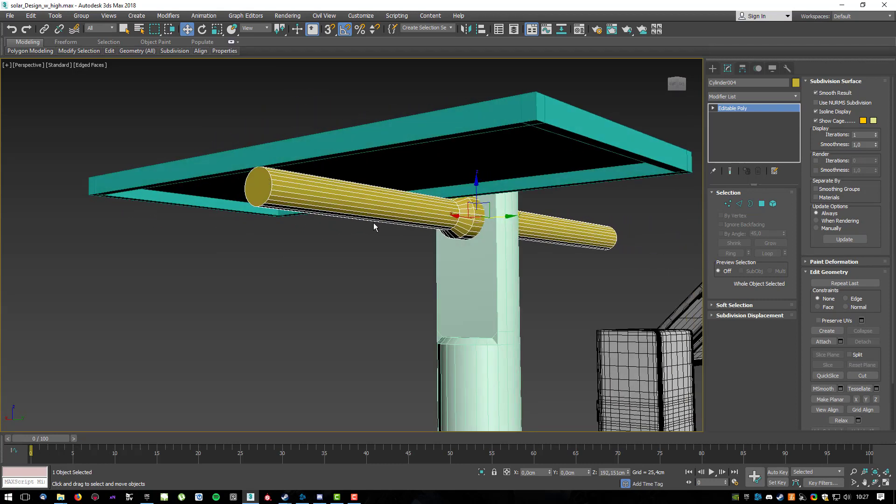
pyautogui.keyDown('alt'); pyautogui.moveTo(397, 227); pyautogui.dragTo(351, 202, button='middle'); pyautogui.keyUp('alt')
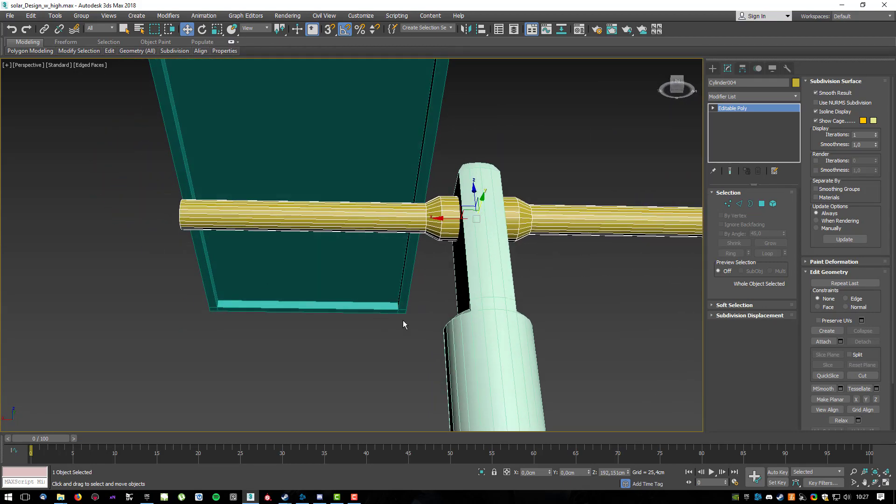
pyautogui.keyDown('alt'); pyautogui.moveTo(218, 320); pyautogui.dragTo(259, 340, button='middle'); pyautogui.keyUp('alt')
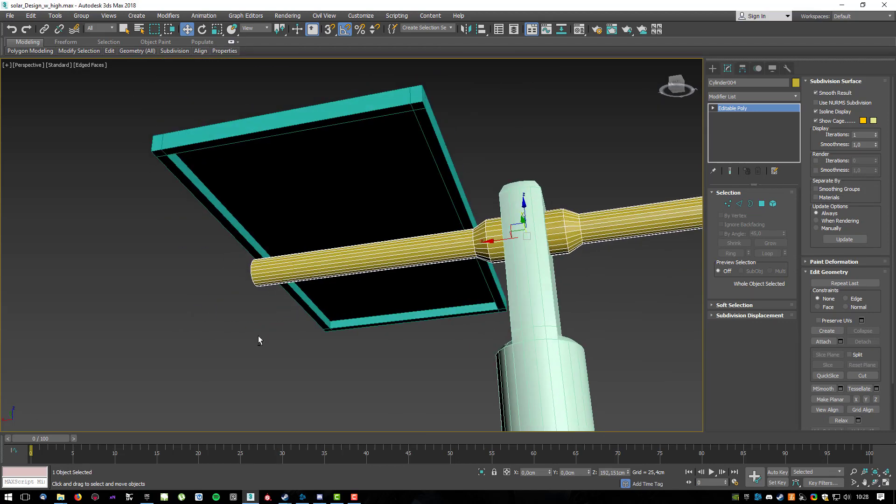
pyautogui.click(762, 203)
pyautogui.keyDown('alt'); pyautogui.moveTo(531, 249); pyautogui.dragTo(370, 226, button='middle'); pyautogui.keyUp('alt')
pyautogui.scroll(3, 370, 226)
pyautogui.moveTo(322, 204)
pyautogui.keyDown('alt'); pyautogui.mouseDown(button='middle')
pyautogui.moveTo(362, 215)
pyautogui.moveTo(316, 220)
pyautogui.moveTo(317, 210)
pyautogui.moveTo(353, 220)
pyautogui.moveTo(316, 220)
pyautogui.moveTo(348, 224)
pyautogui.moveTo(334, 208)
pyautogui.mouseUp(button='middle'); pyautogui.keyUp('alt')
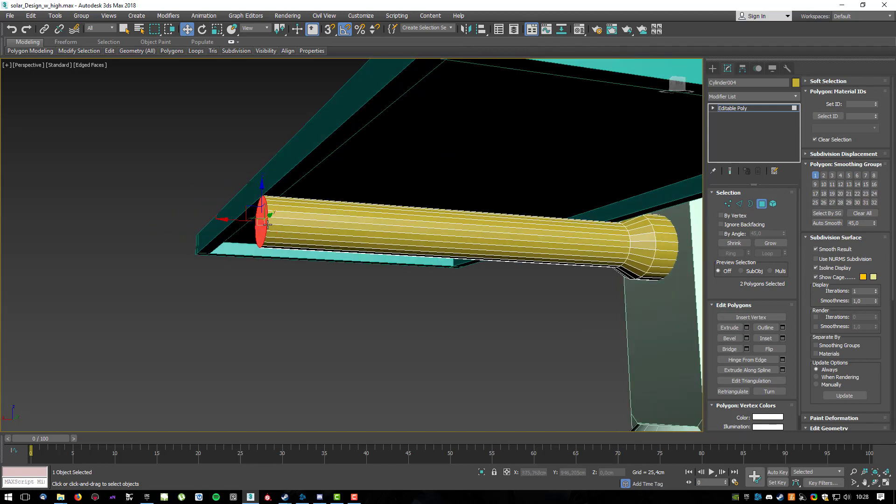
pyautogui.click(256, 286)
pyautogui.click(260, 229)
pyautogui.keyDown('alt'); pyautogui.moveTo(260, 229); pyautogui.dragTo(311, 209, button='middle'); pyautogui.keyUp('alt')
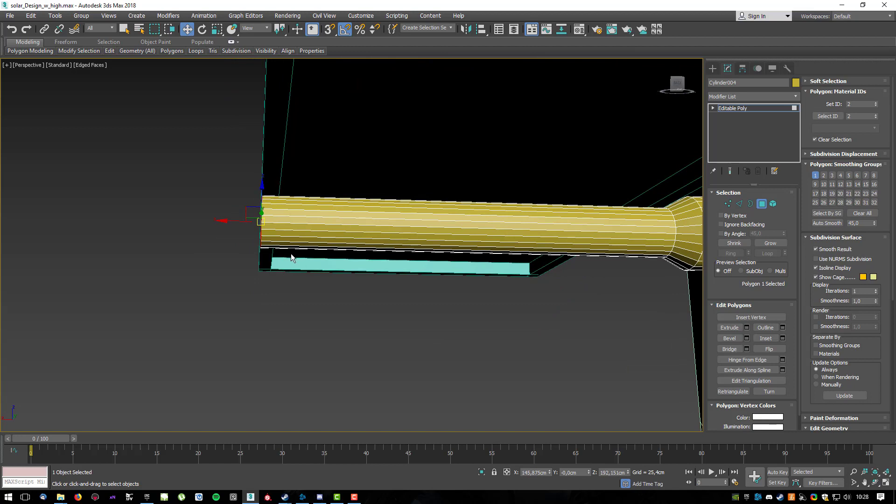
pyautogui.moveTo(357, 232); pyautogui.dragTo(348, 232, button='middle')
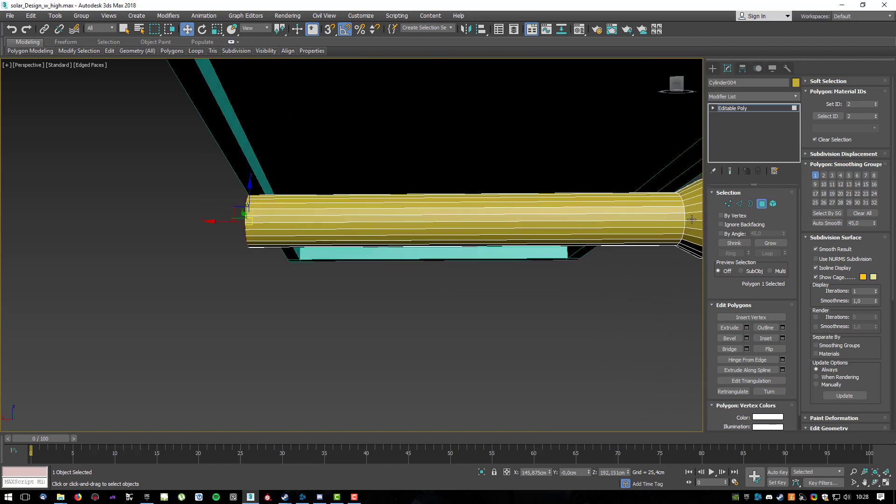
# Switch the crossbar to edge editing and isolate it, with the arm's free end in view.
pyautogui.click(739, 204)
pyautogui.moveTo(482, 220); pyautogui.dragTo(453, 227, button='middle')
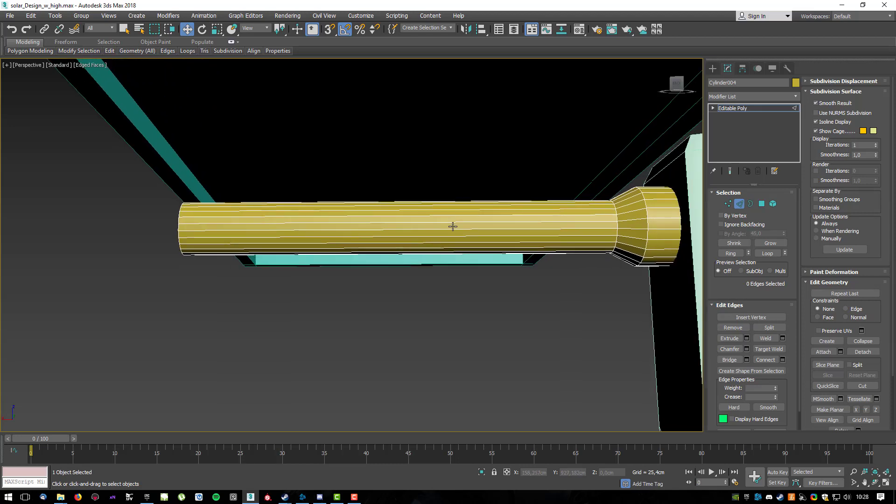
pyautogui.hotkey('alt', 'q')
pyautogui.keyDown('alt'); pyautogui.moveTo(370, 234); pyautogui.dragTo(353, 268, button='middle'); pyautogui.keyUp('alt')
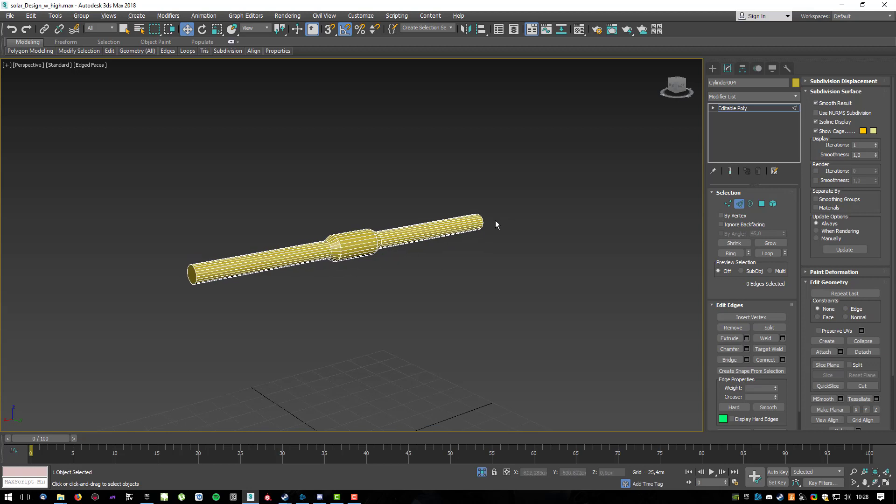
pyautogui.moveTo(348, 242); pyautogui.dragTo(479, 224, button='middle')
pyautogui.scroll(2, 404, 254)
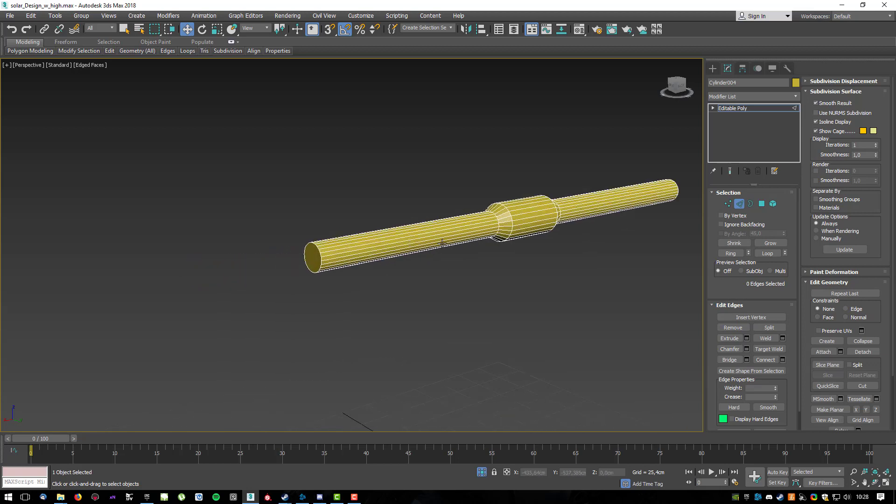
pyautogui.rightClick(440, 241)
pyautogui.click(486, 166)
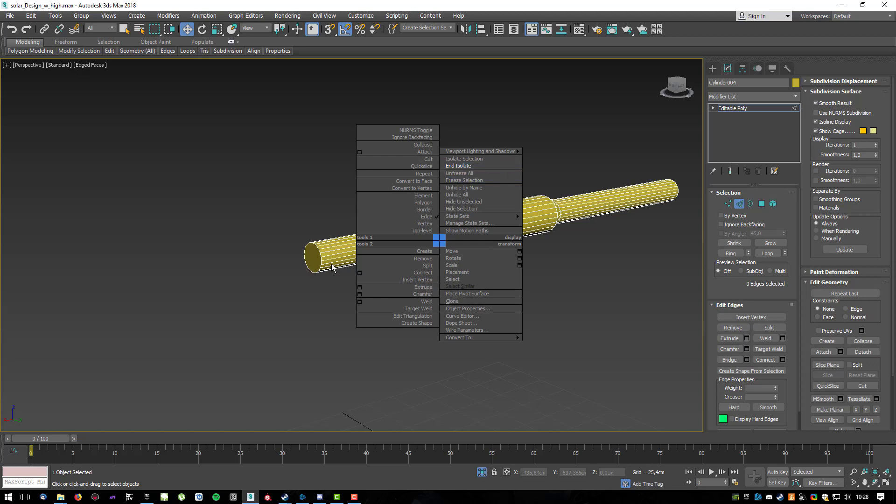
pyautogui.keyDown('alt'); pyautogui.moveTo(346, 256); pyautogui.dragTo(266, 217, button='middle'); pyautogui.keyUp('alt')
pyautogui.moveTo(266, 216); pyautogui.dragTo(343, 243, button='middle')
pyautogui.scroll(2, 342, 243)
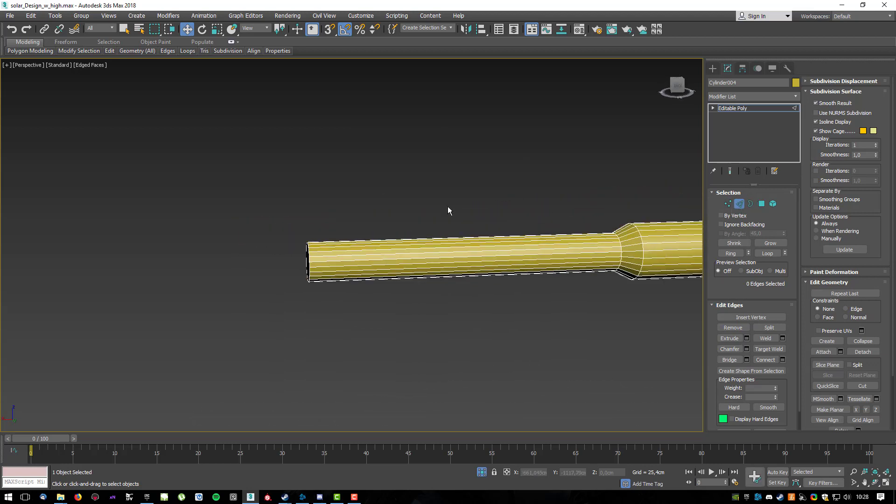
# Connect the arm's 24 lengthwise edges with 1 segment and a slide of 93, close to the free end.
pyautogui.moveTo(422, 362); pyautogui.dragTo(410, 379)
pyautogui.keyDown('alt'); pyautogui.moveTo(458, 191); pyautogui.dragTo(486, 265, button='middle'); pyautogui.keyUp('alt')
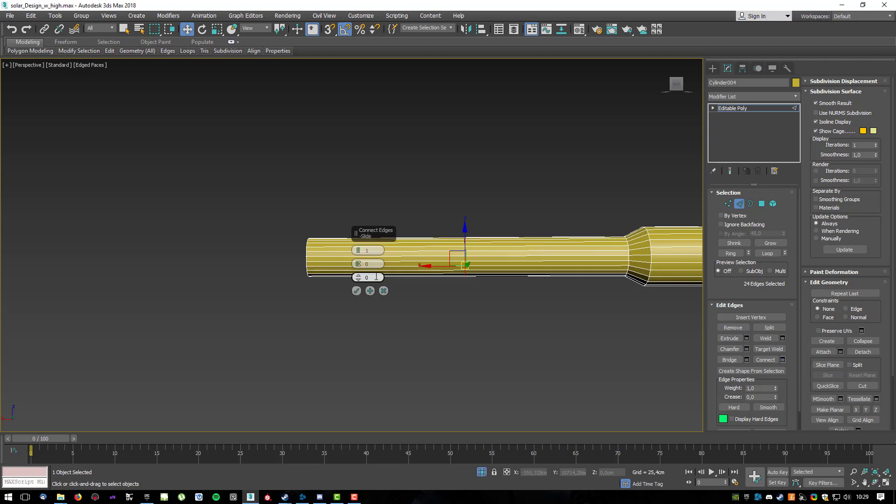
pyautogui.moveTo(358, 276); pyautogui.dragTo(357, 102)
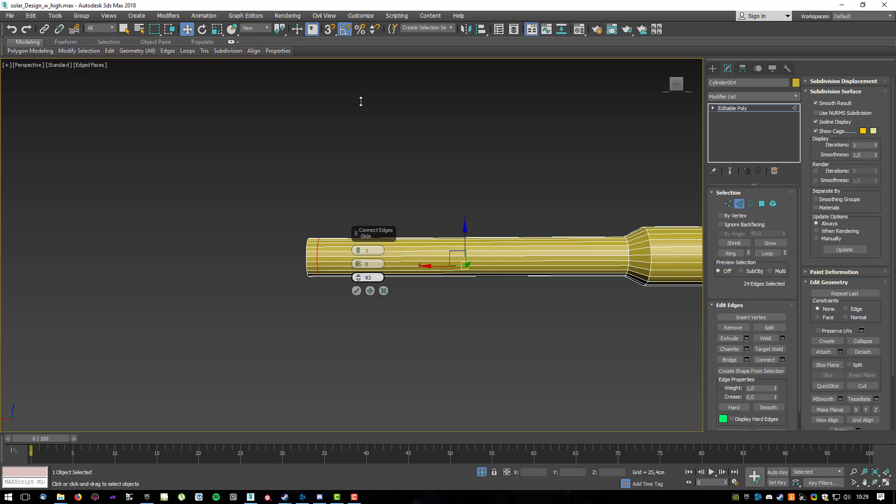
pyautogui.click(356, 291)
pyautogui.scroll(5, 327, 280)
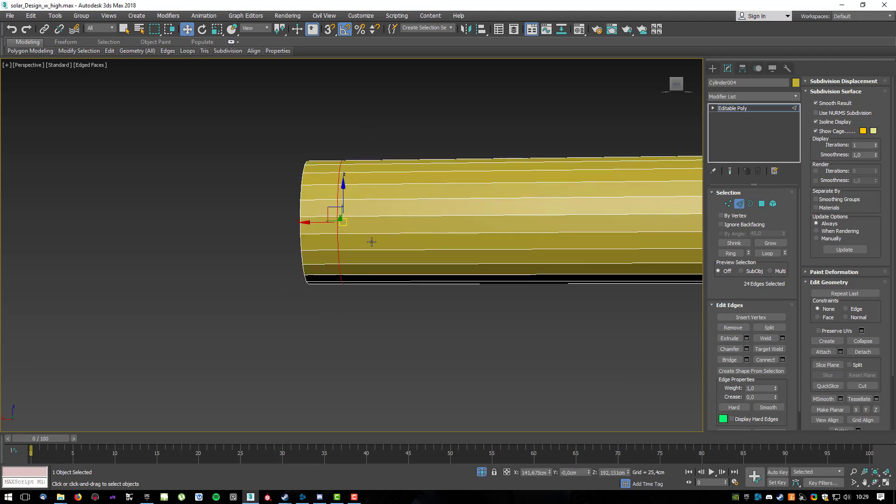
# Select the narrow ring of 24 side polygons at the crossbar's free end, without the end cap.
pyautogui.keyDown('alt'); pyautogui.moveTo(325, 165); pyautogui.dragTo(501, 177, button='middle'); pyautogui.keyUp('alt')
pyautogui.click(762, 204)
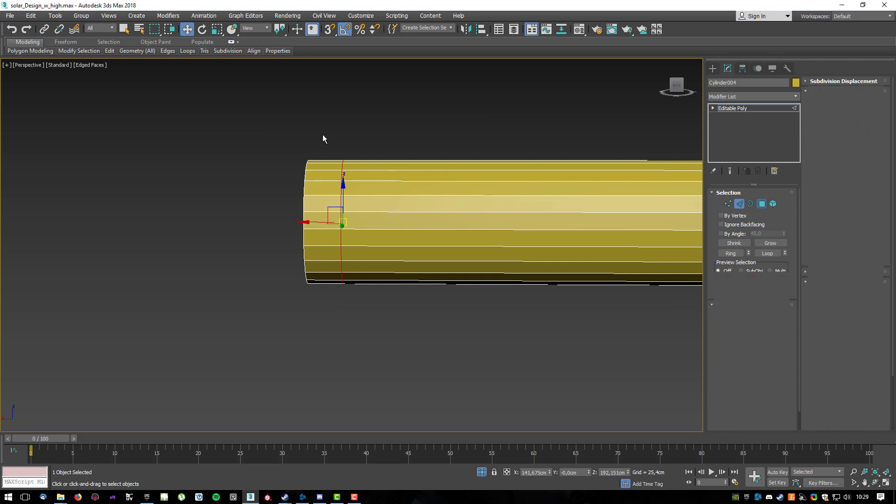
pyautogui.moveTo(328, 127); pyautogui.dragTo(344, 324)
pyautogui.keyDown('alt'); pyautogui.moveTo(344, 324); pyautogui.dragTo(336, 191, button='middle'); pyautogui.keyUp('alt')
pyautogui.keyDown('alt'); pyautogui.moveTo(410, 176); pyautogui.dragTo(452, 181, button='middle'); pyautogui.keyUp('alt')
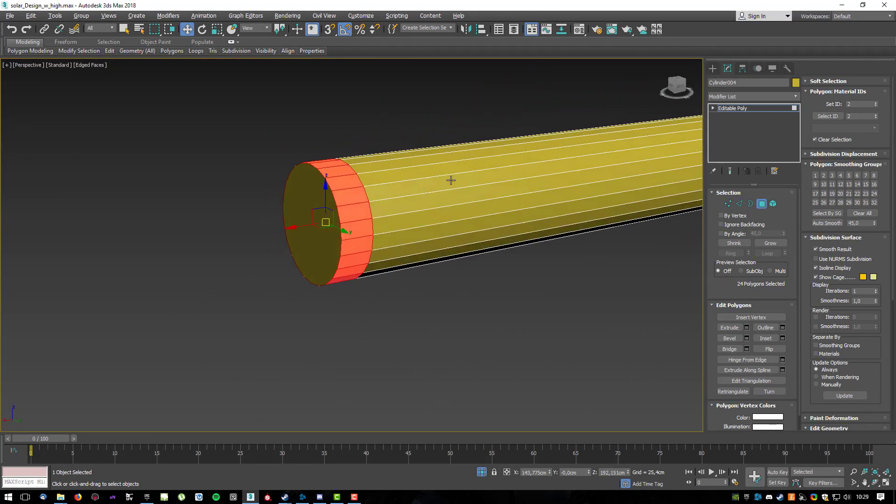
pyautogui.keyDown('alt'); pyautogui.moveTo(302, 226); pyautogui.dragTo(290, 225, button='middle'); pyautogui.keyUp('alt')
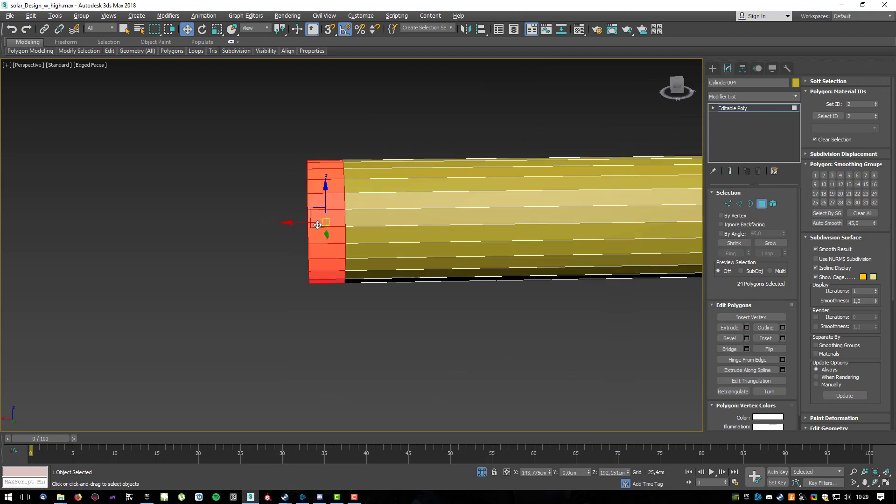
# Clone the polygon ring about 6.7 cm outward along X as a separate object named clamp, and select that object.
pyautogui.moveTo(292, 226); pyautogui.dragTo(235, 227)
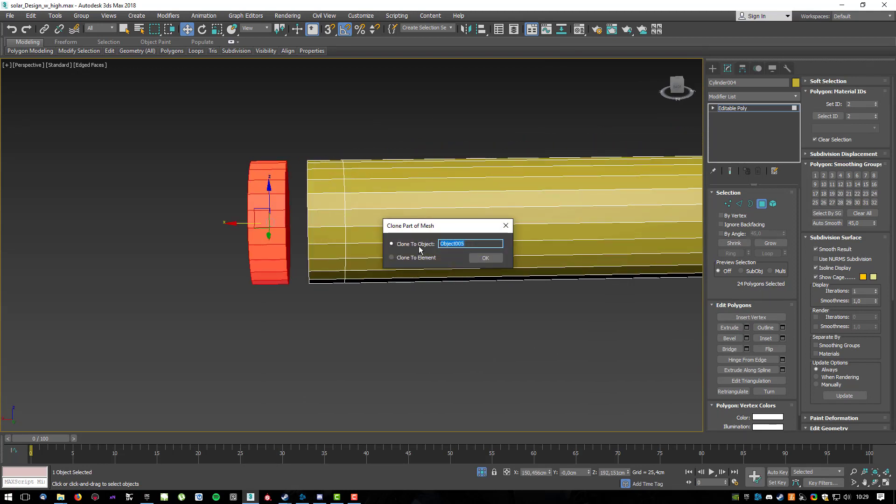
pyautogui.write('she')
pyautogui.press('Return')
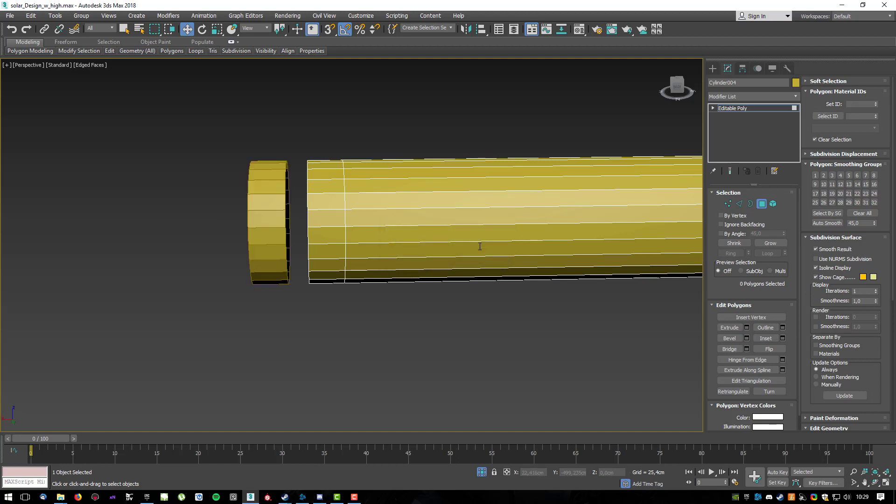
pyautogui.press('4')
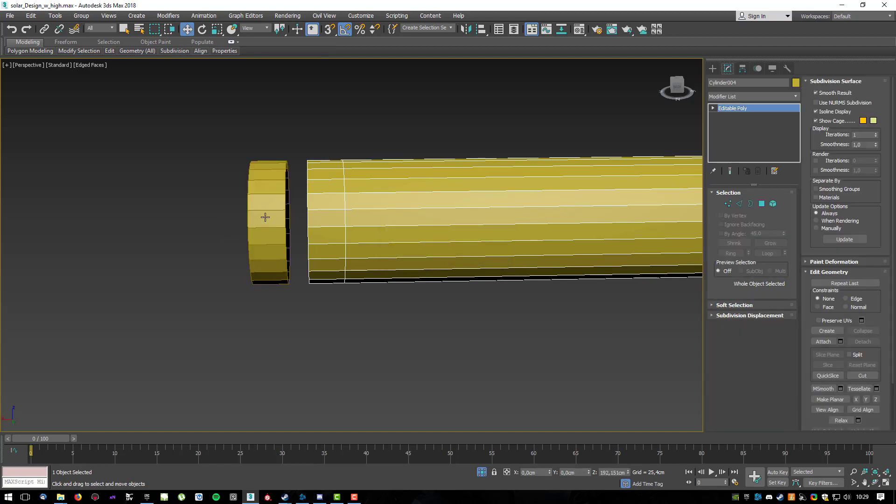
pyautogui.click(264, 215)
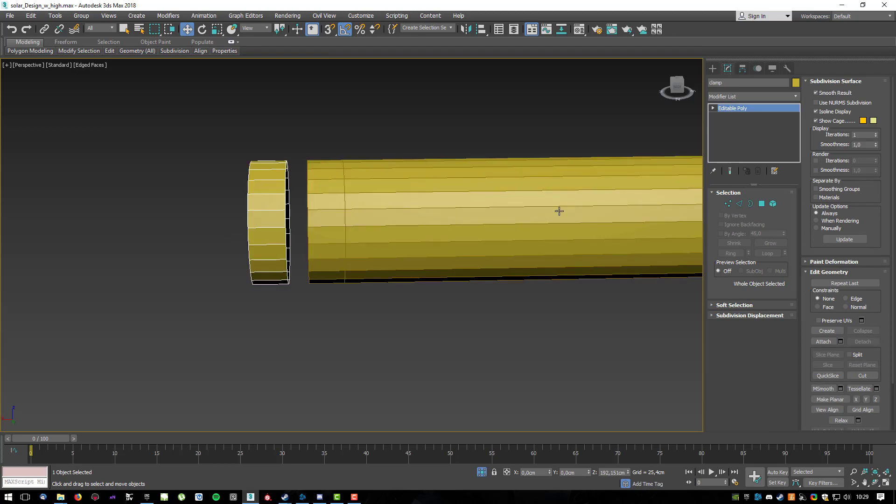
# Return to the crossbar's edge editing and select the whole added edge loop near its free end.
pyautogui.click(537, 215)
pyautogui.press('2')
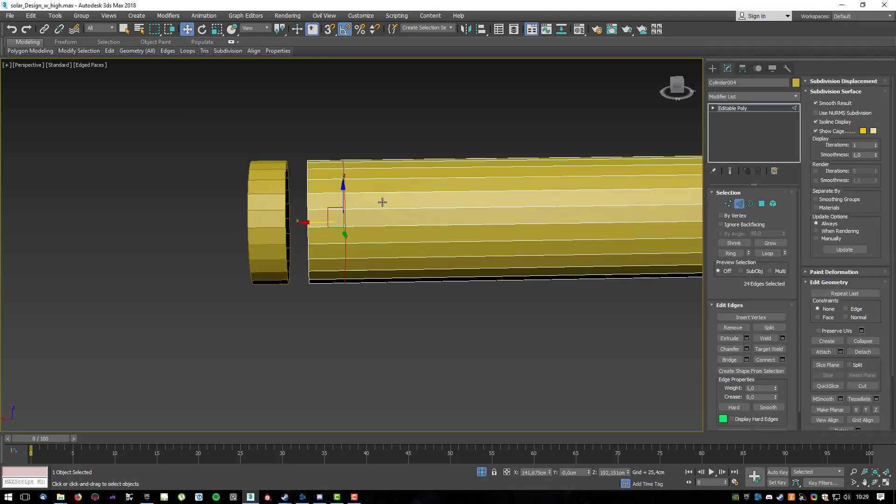
pyautogui.moveTo(365, 199)
pyautogui.keyDown('alt'); pyautogui.mouseDown(button='middle')
pyautogui.moveTo(400, 209)
pyautogui.moveTo(374, 212)
pyautogui.mouseUp(button='middle'); pyautogui.keyUp('alt')
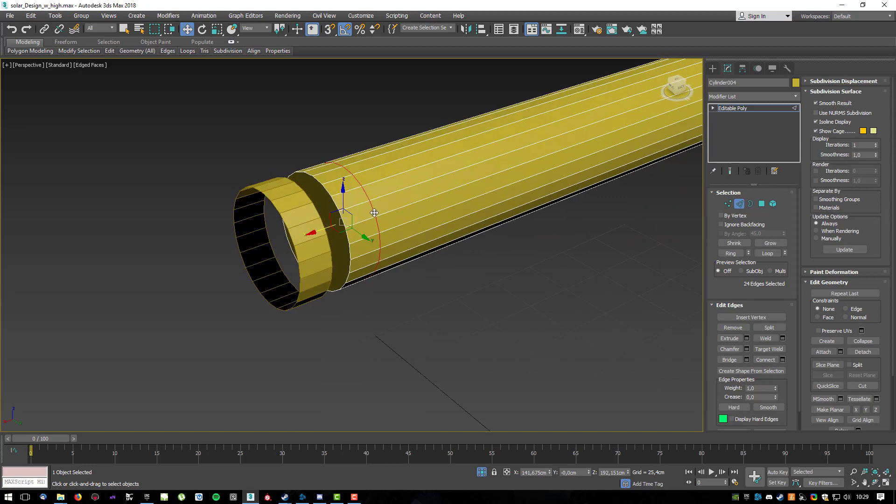
pyautogui.click(374, 213)
pyautogui.scroll(2, 373, 213)
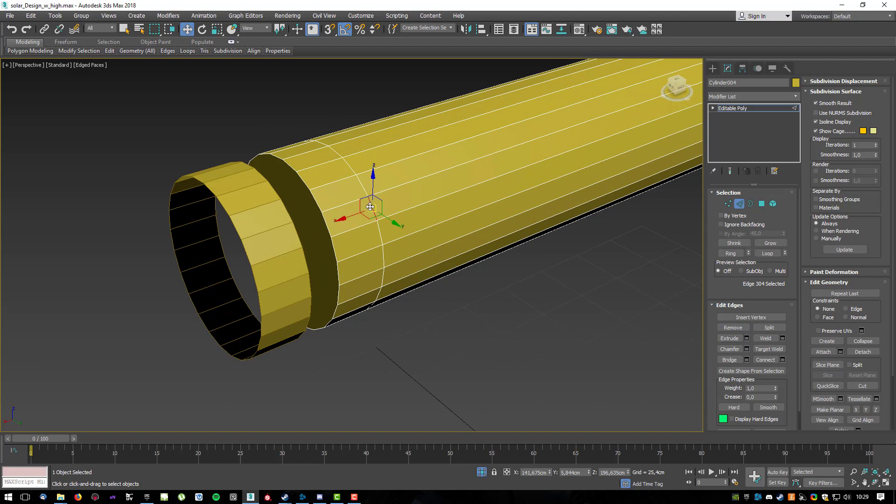
pyautogui.click(769, 253)
pyautogui.keyDown('alt'); pyautogui.moveTo(309, 228); pyautogui.dragTo(417, 219, button='middle'); pyautogui.keyUp('alt')
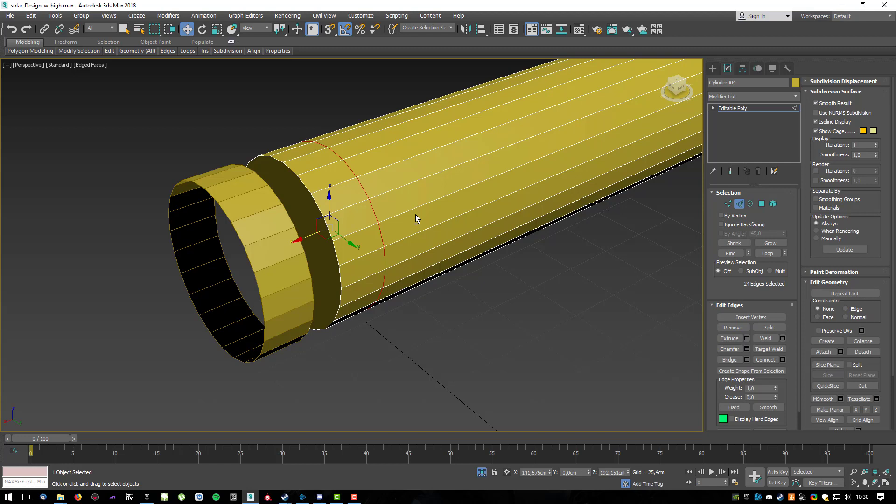
# Remove the added edge loop from the crossbar together with its leftover vertices, and leave sub-object editing.
pyautogui.click(416, 214)
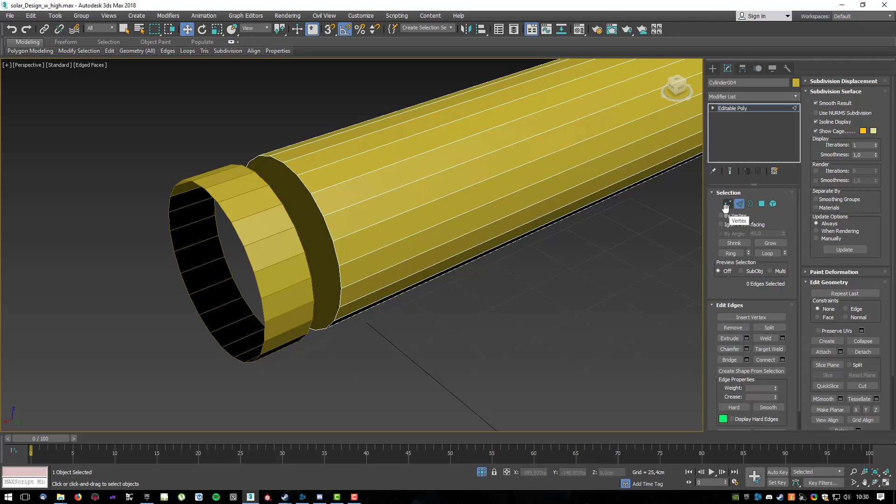
pyautogui.hotkey('ctrl', 'z')
pyautogui.click(568, 225)
pyautogui.click(728, 204)
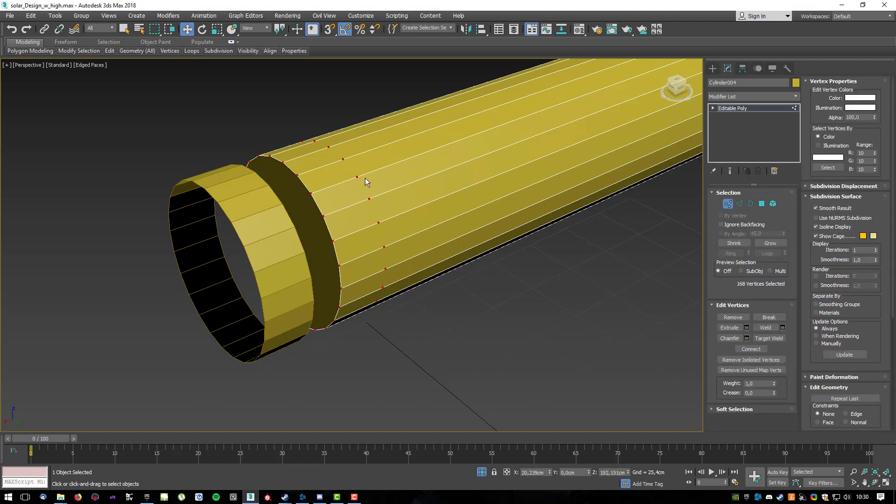
pyautogui.hotkey('ctrl', 'shift', 'e')
pyautogui.press('2')
pyautogui.click(674, 224)
pyautogui.click(728, 204)
pyautogui.click(728, 204)
pyautogui.keyDown('alt'); pyautogui.moveTo(441, 202); pyautogui.dragTo(474, 260, button='middle'); pyautogui.keyUp('alt')
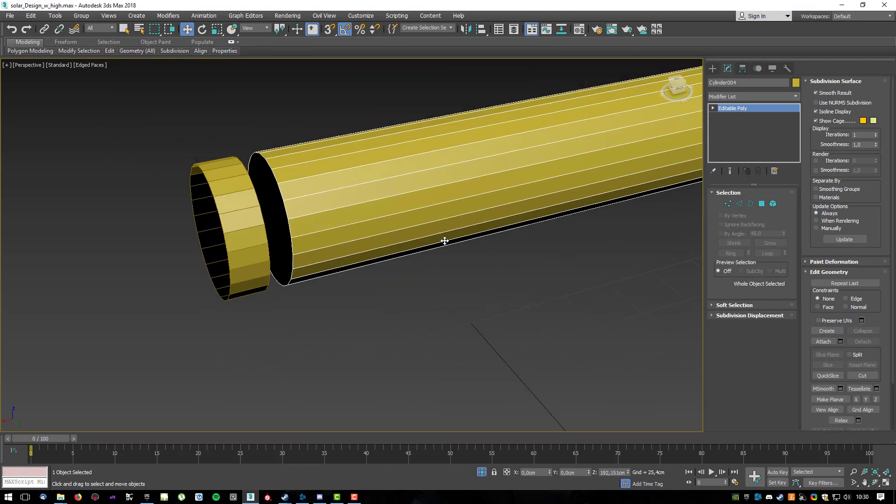
# Select the clamp ring and end the isolation to bring back the other stand parts.
pyautogui.click(258, 206)
pyautogui.moveTo(434, 195); pyautogui.dragTo(417, 208, button='middle')
pyautogui.scroll(-2, 416, 207)
pyautogui.scroll(-3, 436, 231)
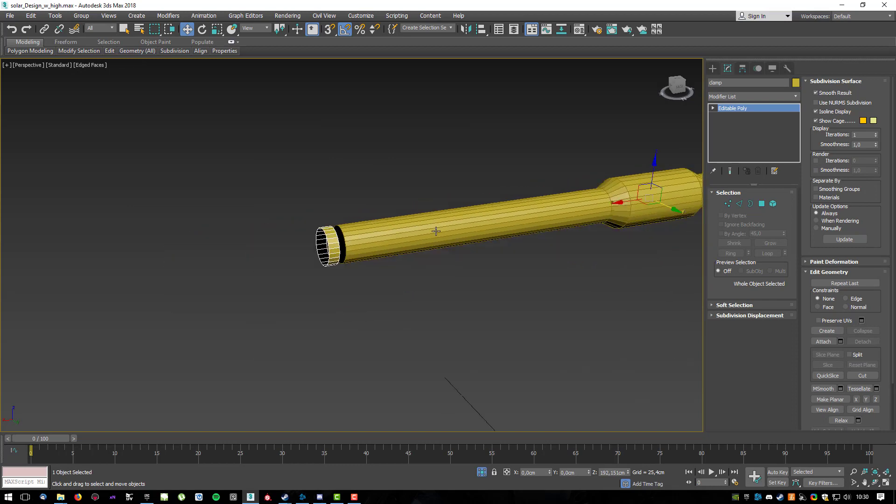
pyautogui.rightClick(344, 244)
pyautogui.click(376, 169)
# Examine the clamp ring at the crossbar's end against the underside of the panel frame.
pyautogui.keyDown('alt'); pyautogui.moveTo(231, 200); pyautogui.dragTo(276, 204, button='middle'); pyautogui.keyUp('alt')
pyautogui.moveTo(218, 218); pyautogui.dragTo(264, 218, button='middle')
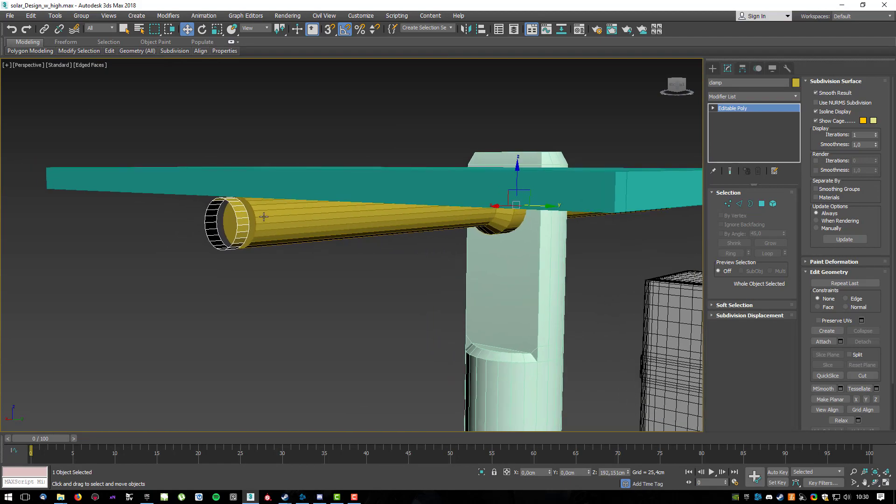
pyautogui.scroll(4, 244, 215)
pyautogui.keyDown('alt'); pyautogui.moveTo(196, 210); pyautogui.dragTo(283, 226, button='middle'); pyautogui.keyUp('alt')
pyautogui.scroll(3, 257, 207)
pyautogui.scroll(-2, 259, 208)
pyautogui.keyDown('alt'); pyautogui.moveTo(284, 226); pyautogui.dragTo(300, 226, button='middle'); pyautogui.keyUp('alt')
pyautogui.keyDown('alt'); pyautogui.moveTo(268, 196); pyautogui.dragTo(274, 189, button='middle'); pyautogui.keyUp('alt')
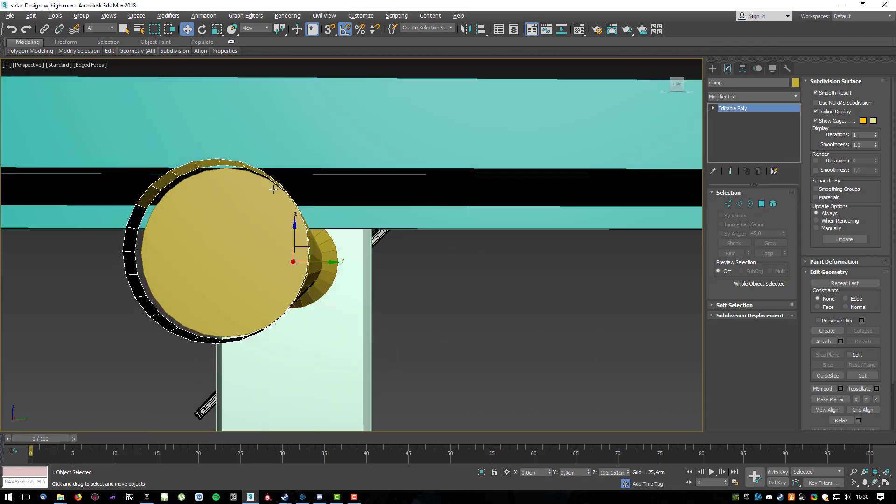
# Delete the top eight polygons of the clamp ring to open it beneath the panel frame.
pyautogui.click(762, 204)
pyautogui.moveTo(190, 138)
pyautogui.keyDown('alt'); pyautogui.mouseDown(button='middle')
pyautogui.moveTo(211, 146)
pyautogui.moveTo(202, 135)
pyautogui.mouseUp(button='middle'); pyautogui.keyUp('alt')
pyautogui.moveTo(235, 179); pyautogui.dragTo(242, 192)
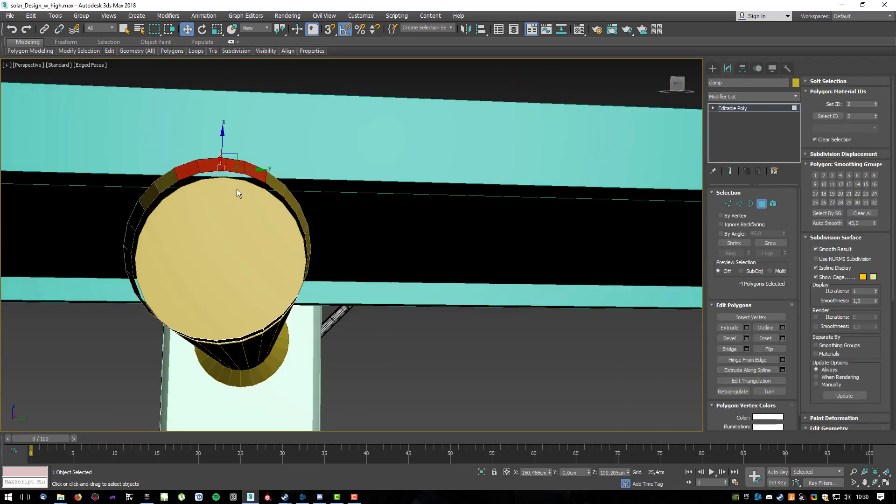
pyautogui.moveTo(171, 119); pyautogui.dragTo(273, 207)
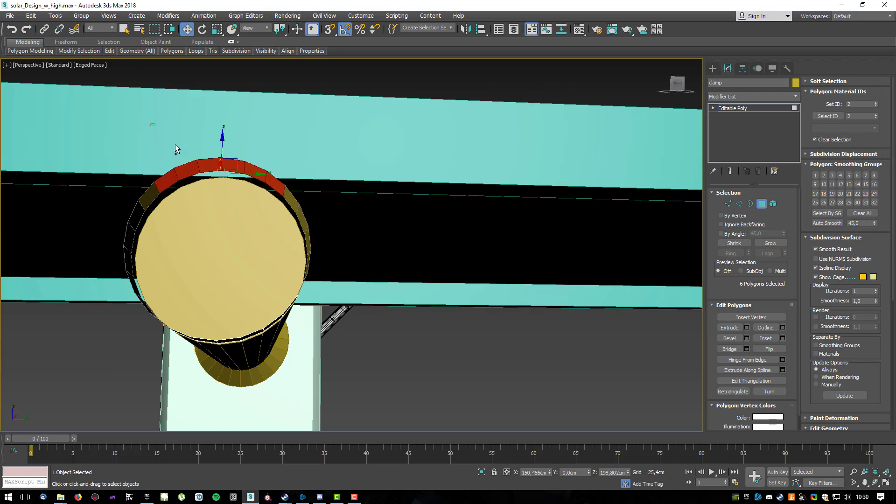
pyautogui.moveTo(290, 216); pyautogui.dragTo(291, 215)
pyautogui.keyDown('alt'); pyautogui.moveTo(396, 170); pyautogui.dragTo(357, 180, button='middle'); pyautogui.keyUp('alt')
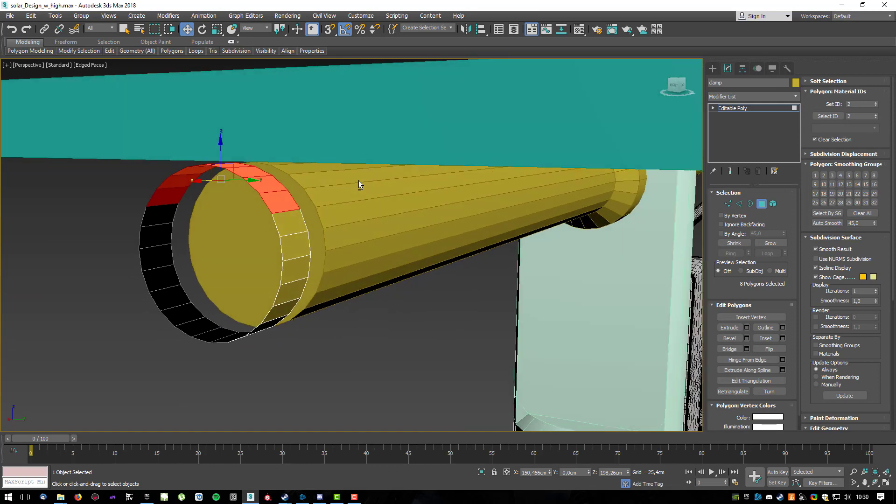
pyautogui.press('Delete')
# Delete the uppermost remaining polygons on both sides of the open clamp, leaving a half ring under the crossbar.
pyautogui.keyDown('alt'); pyautogui.moveTo(406, 199); pyautogui.dragTo(410, 194, button='middle'); pyautogui.keyUp('alt')
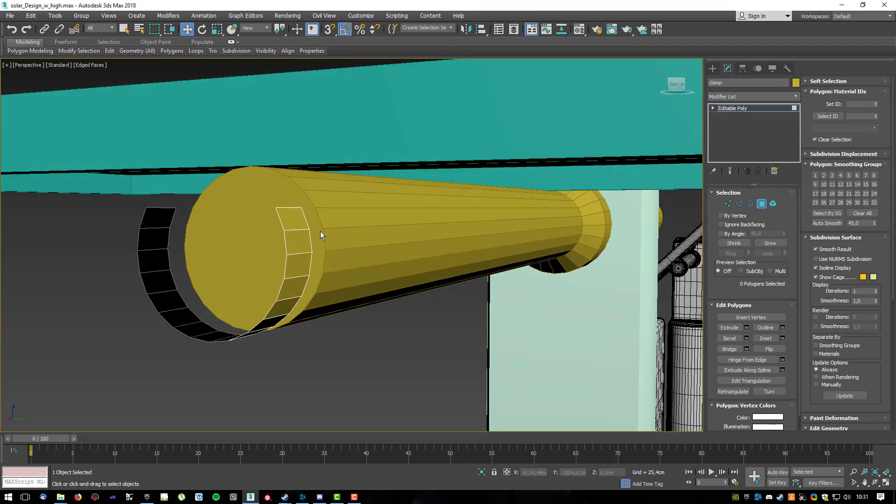
pyautogui.click(299, 221)
pyautogui.keyDown('alt'); pyautogui.moveTo(298, 222); pyautogui.dragTo(407, 161, button='middle'); pyautogui.keyUp('alt')
pyautogui.moveTo(91, 229); pyautogui.dragTo(107, 231)
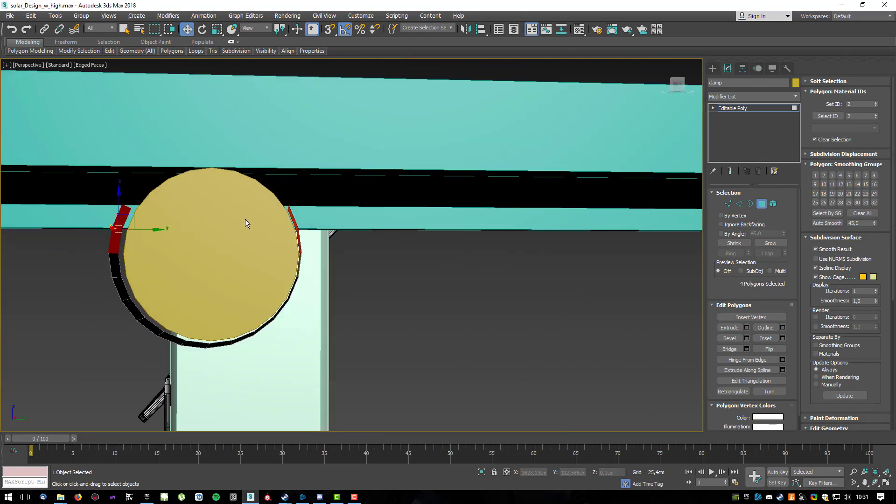
pyautogui.click(312, 220)
pyautogui.keyDown('alt'); pyautogui.moveTo(405, 231); pyautogui.dragTo(373, 236, button='middle'); pyautogui.keyUp('alt')
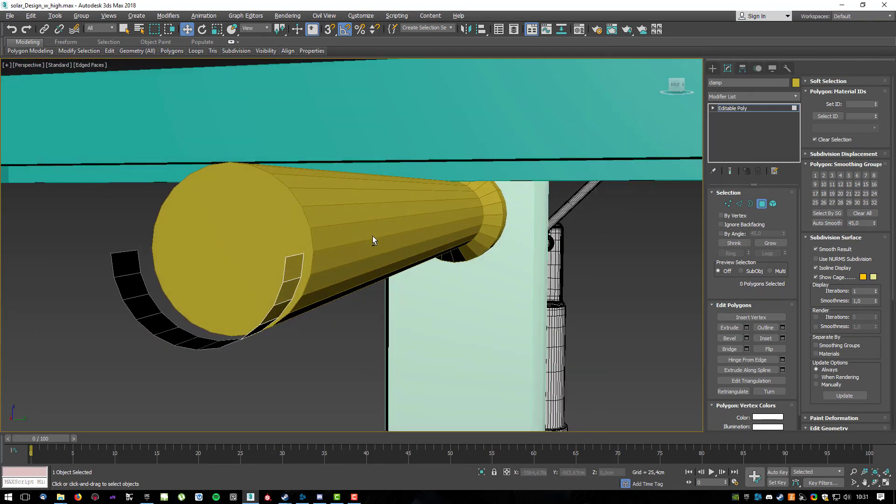
# Extend the clamp's two open end edges straight up by about 2.2 cm as new faces, and leave edge editing.
pyautogui.click(740, 204)
pyautogui.click(217, 306)
pyautogui.click(294, 255)
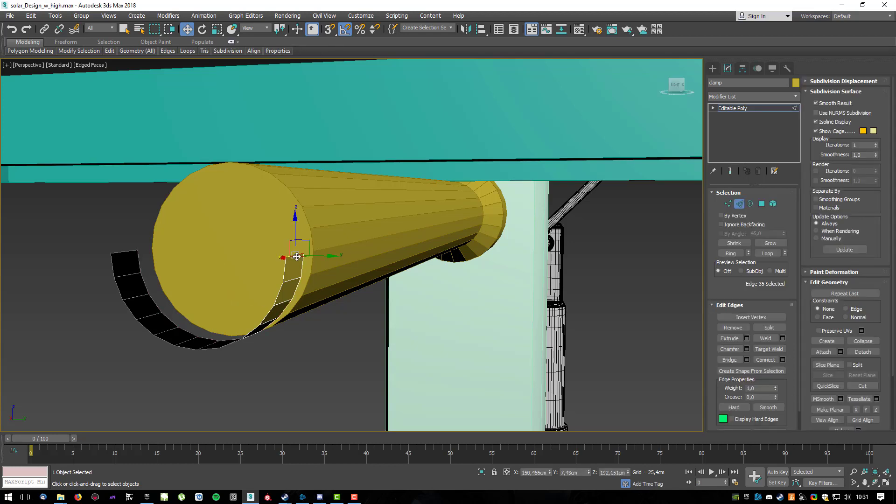
pyautogui.keyDown('ctrl'); pyautogui.click(124, 252); pyautogui.keyUp('ctrl')
pyautogui.keyDown('alt'); pyautogui.moveTo(181, 246); pyautogui.dragTo(194, 226, button='middle'); pyautogui.keyUp('alt')
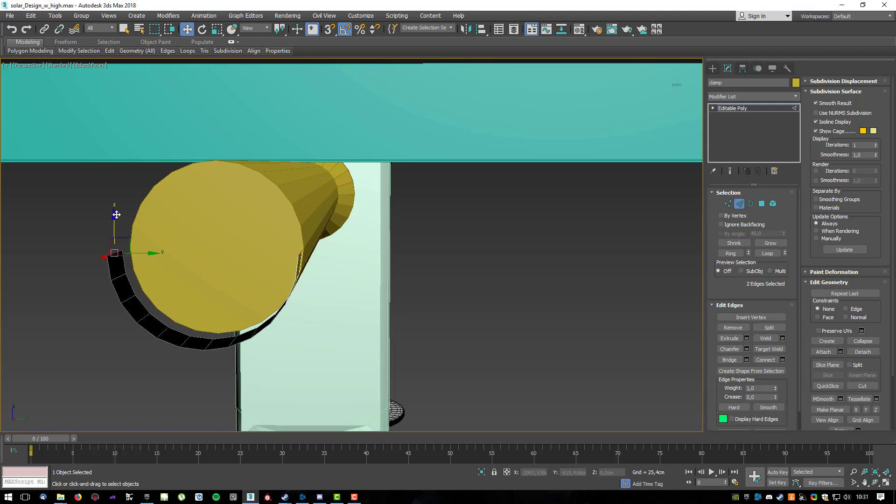
pyautogui.keyDown('shift'); pyautogui.moveTo(113, 216); pyautogui.dragTo(121, 189); pyautogui.keyUp('shift')
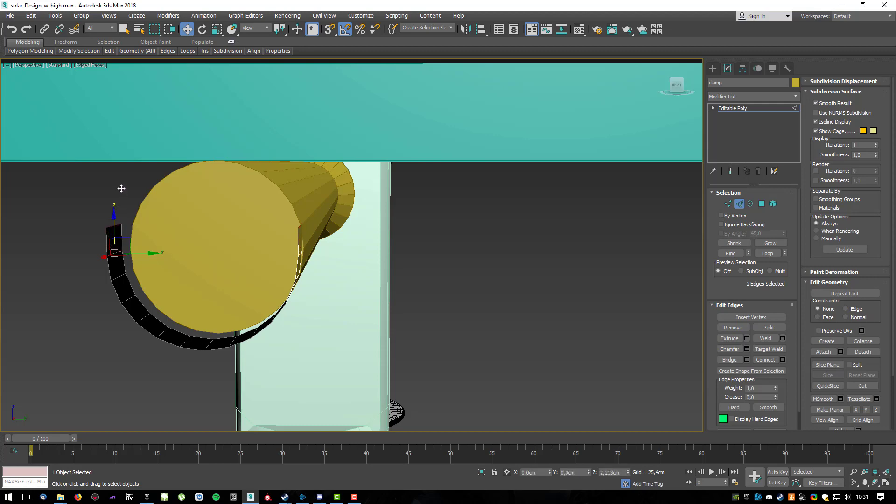
pyautogui.keyDown('alt'); pyautogui.moveTo(262, 213); pyautogui.dragTo(286, 212, button='middle'); pyautogui.keyUp('alt')
pyautogui.click(285, 213)
pyautogui.click(739, 203)
# Add a Shell modifier to the clamp with an outer amount of 1.5 cm.
pyautogui.click(798, 97)
pyautogui.write('s')
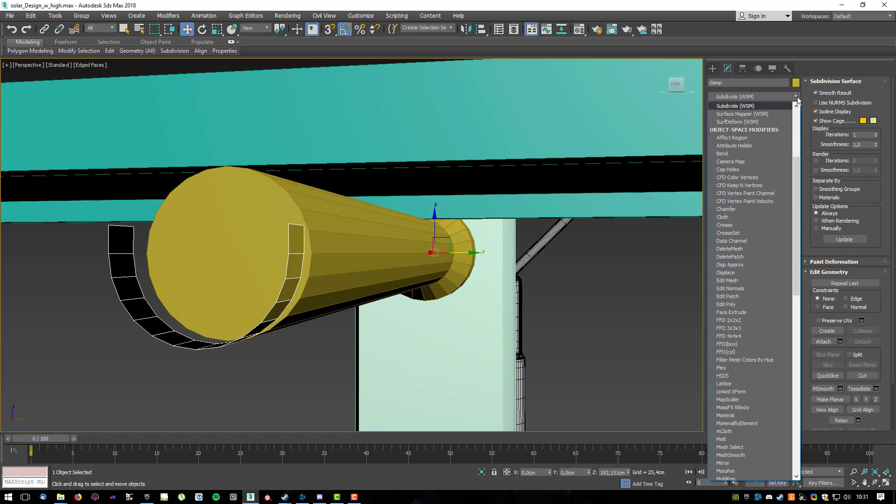
pyautogui.click(798, 98)
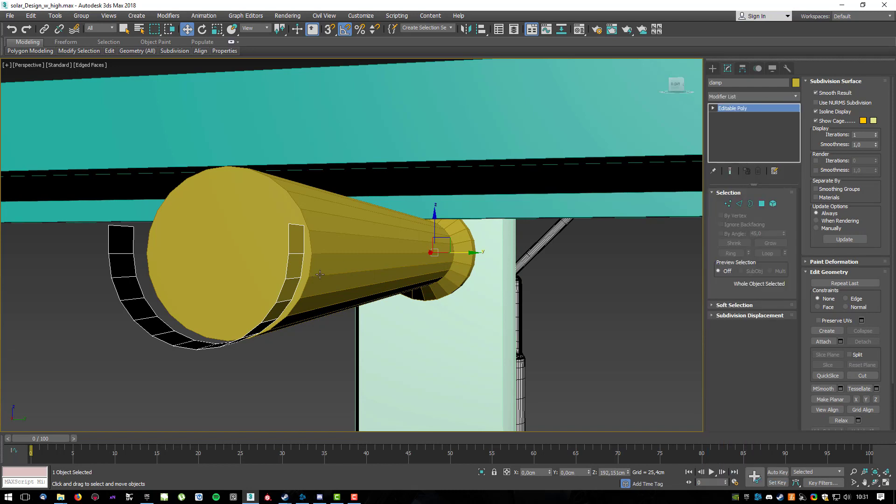
pyautogui.click(798, 98)
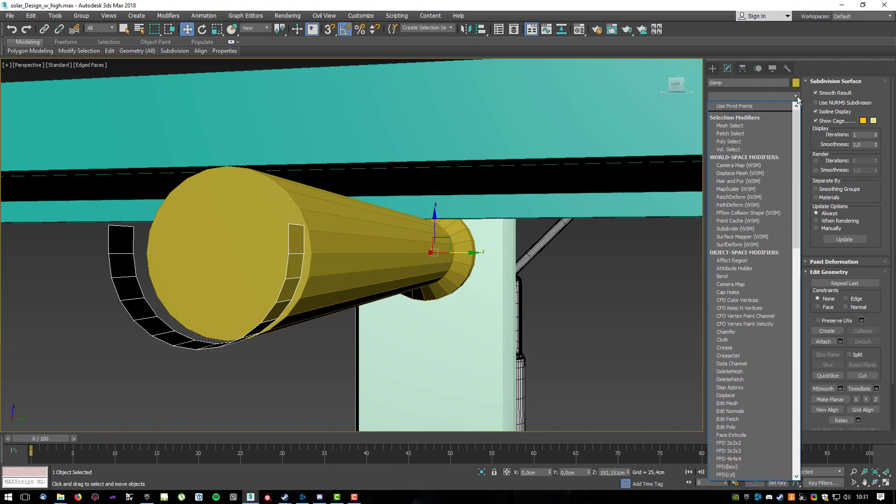
pyautogui.write('sh')
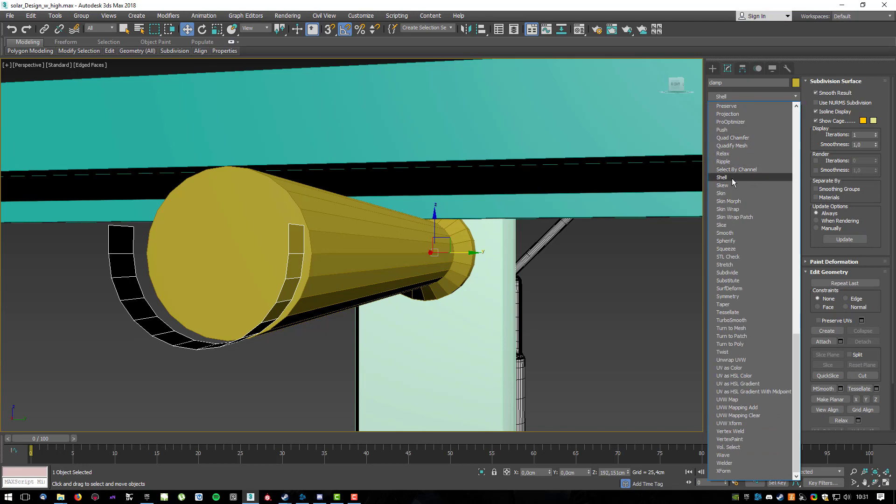
pyautogui.click(732, 178)
pyautogui.keyDown('alt'); pyautogui.moveTo(535, 228); pyautogui.dragTo(549, 198, button='middle'); pyautogui.keyUp('alt')
pyautogui.moveTo(784, 220); pyautogui.dragTo(790, 235)
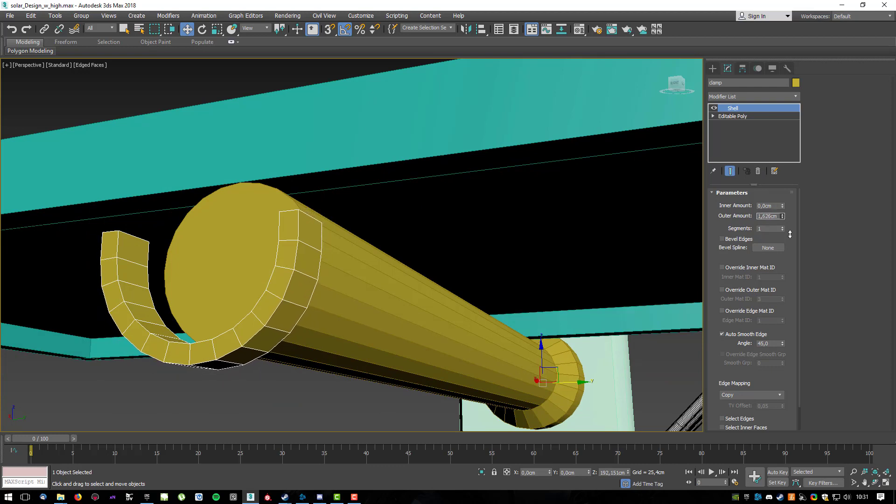
pyautogui.doubleClick(775, 217)
pyautogui.write('1,5')
pyautogui.press('Return')
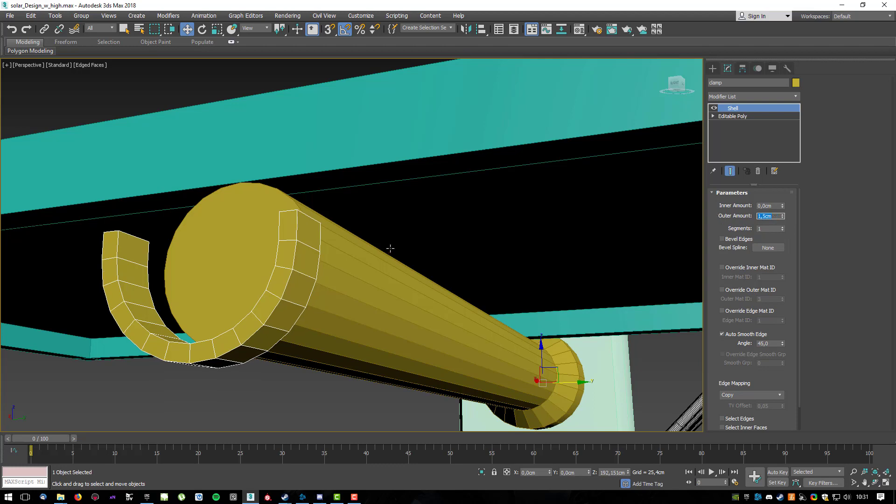
# Convert the shelled clamp to an Editable Poly.
pyautogui.scroll(-5, 391, 249)
pyautogui.moveTo(416, 265)
pyautogui.keyDown('alt'); pyautogui.mouseDown(button='middle')
pyautogui.moveTo(490, 244)
pyautogui.moveTo(416, 276)
pyautogui.mouseUp(button='middle'); pyautogui.keyUp('alt')
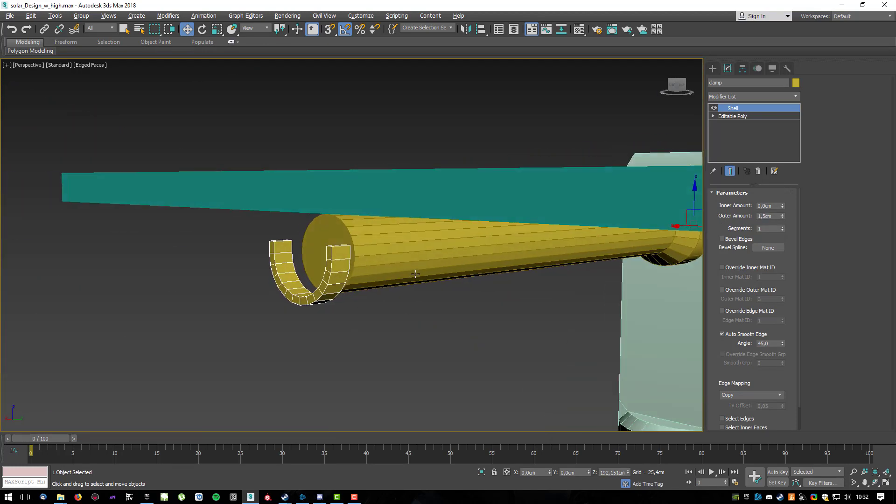
pyautogui.scroll(3, 416, 276)
pyautogui.rightClick(332, 256)
pyautogui.moveTo(364, 352)
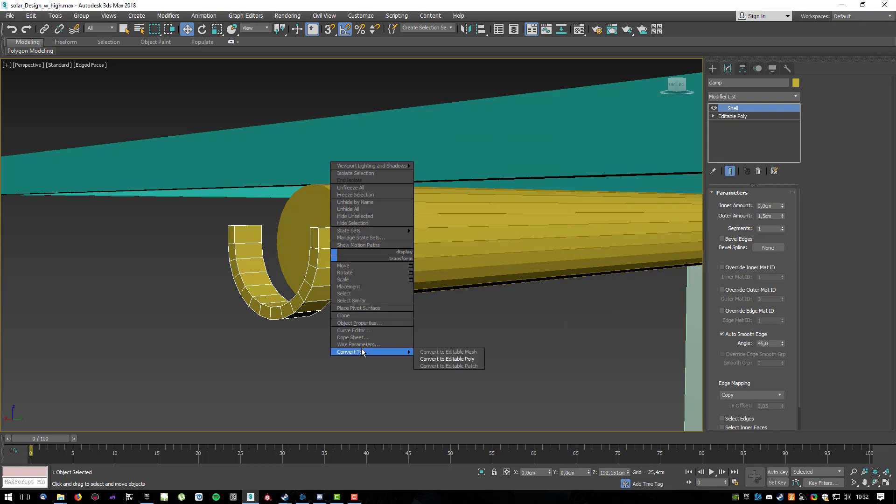
pyautogui.click(448, 360)
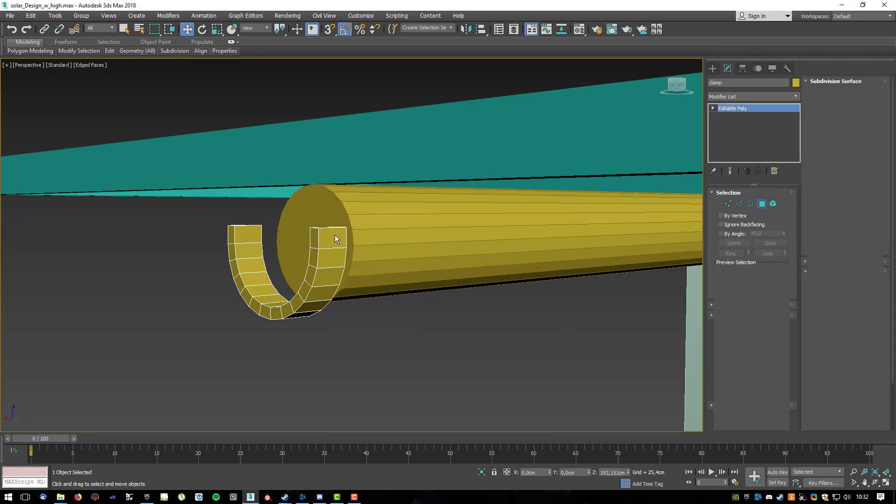
# Extrude the outward-facing polygon at each upper end of the clamp by 4 cm to form mounting flanges.
pyautogui.click(334, 234)
pyautogui.keyDown('alt'); pyautogui.moveTo(335, 234); pyautogui.dragTo(417, 264, button='middle'); pyautogui.keyUp('alt')
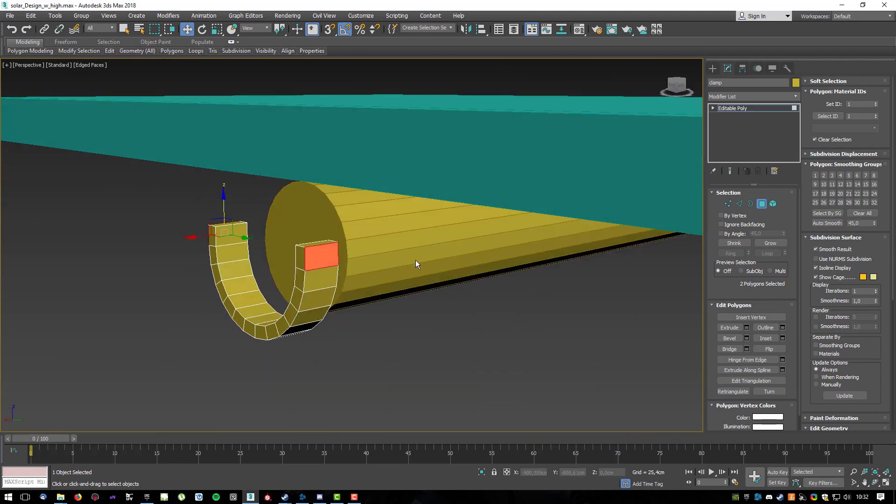
pyautogui.click(746, 328)
pyautogui.moveTo(359, 264); pyautogui.dragTo(364, 298)
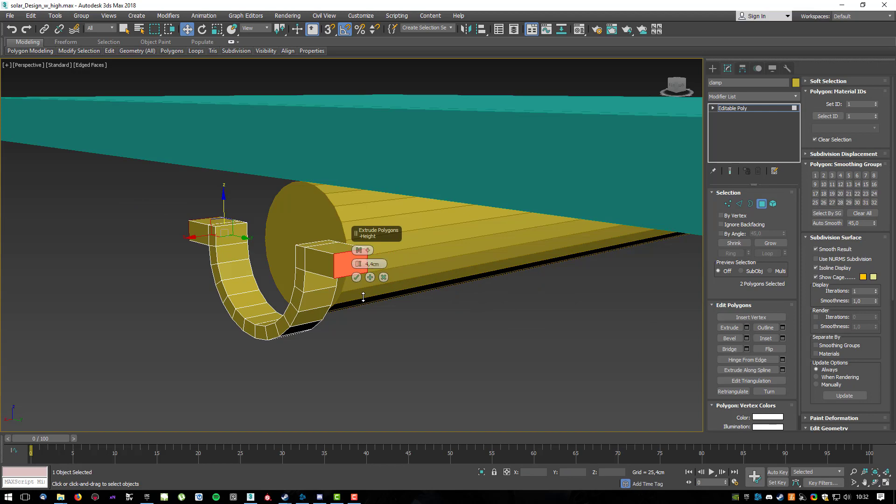
pyautogui.click(372, 263)
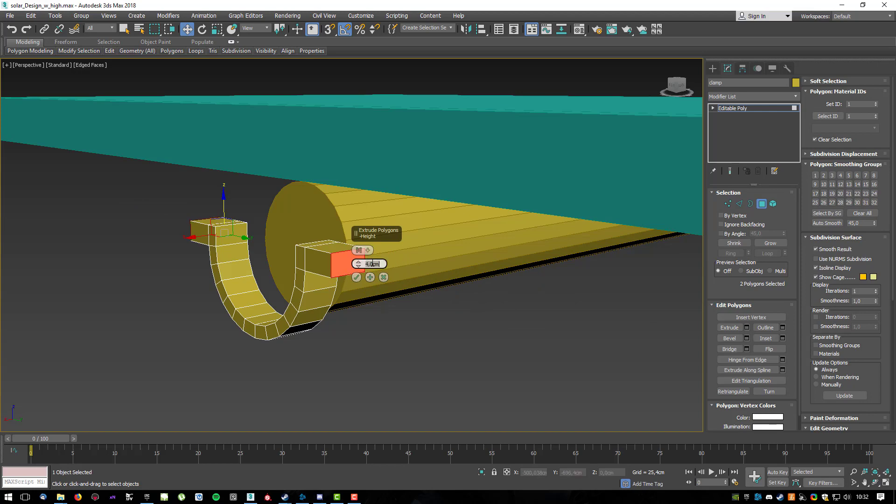
pyautogui.click(357, 277)
pyautogui.keyDown('alt'); pyautogui.moveTo(357, 276); pyautogui.dragTo(399, 258, button='middle'); pyautogui.keyUp('alt')
pyautogui.moveTo(402, 241)
pyautogui.keyDown('alt'); pyautogui.mouseDown(button='middle')
pyautogui.moveTo(463, 253)
pyautogui.moveTo(420, 262)
pyautogui.moveTo(395, 248)
pyautogui.mouseUp(button='middle'); pyautogui.keyUp('alt')
pyautogui.click(762, 204)
pyautogui.keyDown('alt'); pyautogui.moveTo(360, 207); pyautogui.dragTo(349, 226, button='middle'); pyautogui.keyUp('alt')
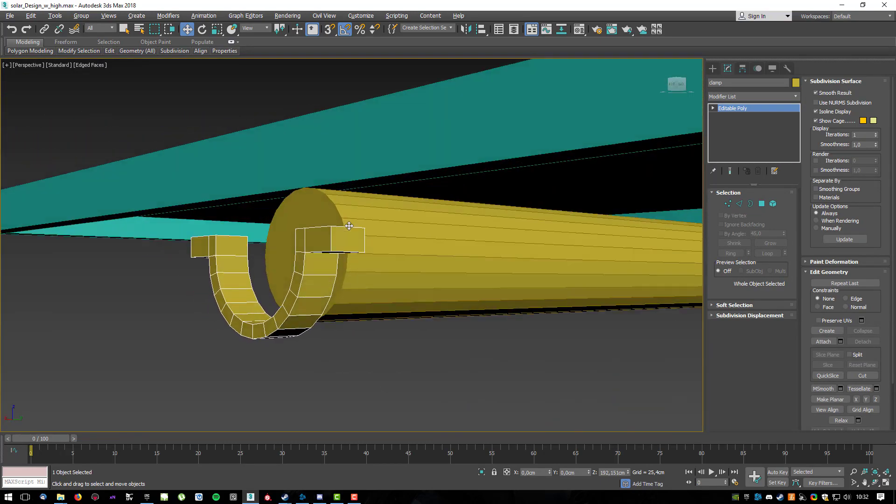
# Center the clamp's pivot on the object and finish pivot adjustment.
pyautogui.click(743, 69)
pyautogui.click(732, 132)
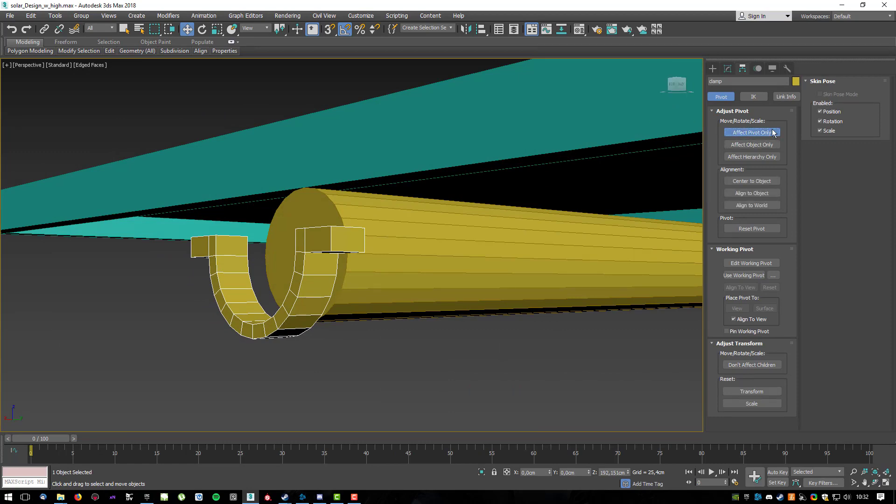
pyautogui.click(746, 179)
pyautogui.click(751, 135)
# Move the clamp along the X axis onto the crossbar's end, to about X 140.5 cm.
pyautogui.moveTo(404, 225)
pyautogui.keyDown('alt'); pyautogui.mouseDown(button='middle')
pyautogui.moveTo(382, 232)
pyautogui.moveTo(449, 233)
pyautogui.moveTo(413, 232)
pyautogui.mouseUp(button='middle'); pyautogui.keyUp('alt')
pyautogui.moveTo(250, 287); pyautogui.dragTo(311, 291)
pyautogui.keyDown('alt'); pyautogui.moveTo(311, 292); pyautogui.dragTo(446, 240, button='middle'); pyautogui.keyUp('alt')
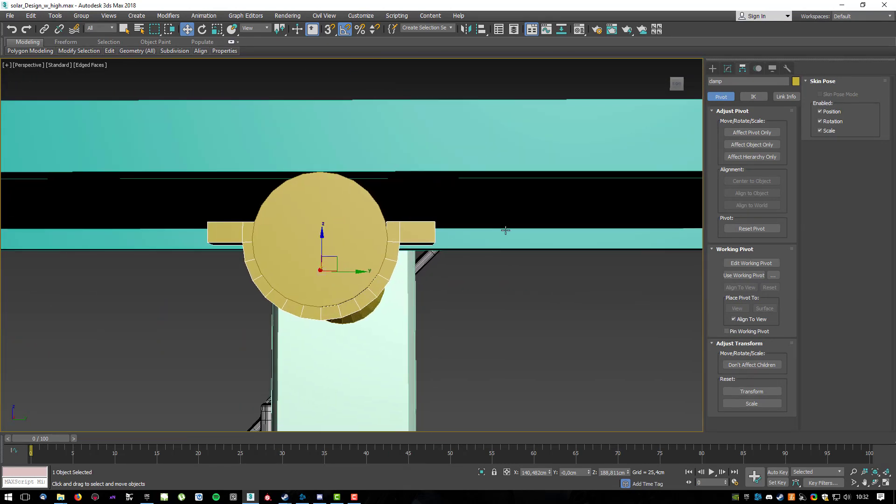
# Select the vertices of the clamp's flanges and raise them along Z to meet the underside of the panel frame.
pyautogui.click(728, 69)
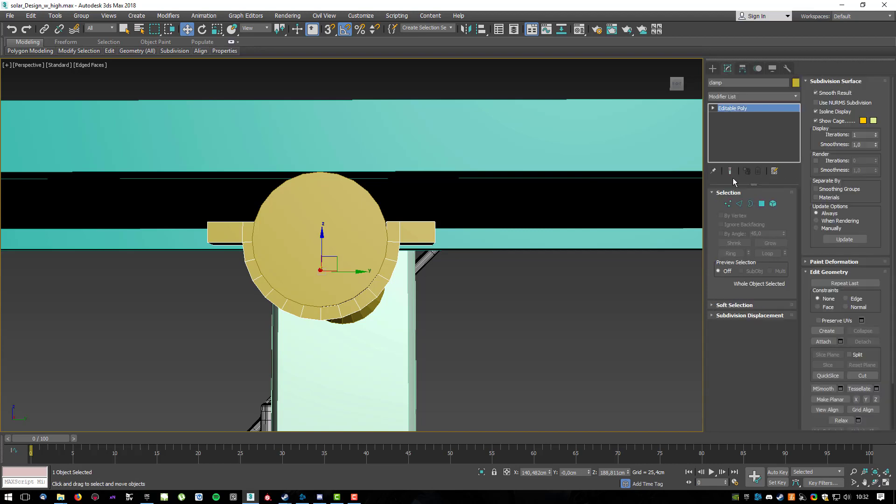
pyautogui.click(730, 202)
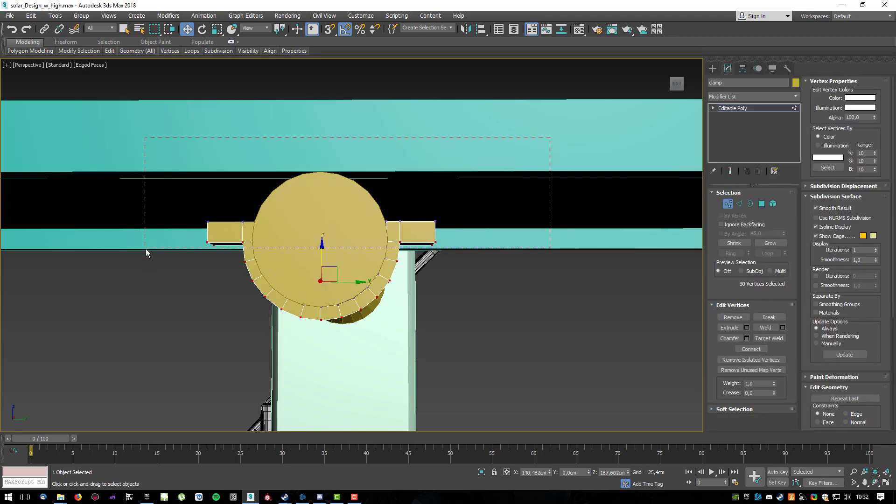
pyautogui.keyDown('alt'); pyautogui.moveTo(427, 250); pyautogui.dragTo(384, 232, button='middle'); pyautogui.keyUp('alt')
pyautogui.moveTo(321, 202); pyautogui.dragTo(339, 156)
pyautogui.keyDown('alt'); pyautogui.moveTo(398, 210); pyautogui.dragTo(408, 186, button='middle'); pyautogui.keyUp('alt')
pyautogui.scroll(3, 251, 207)
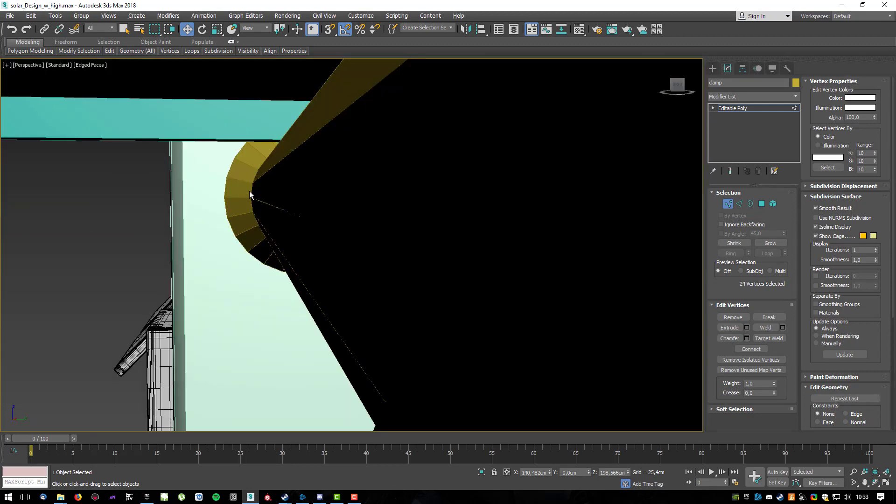
pyautogui.scroll(-3, 235, 197)
pyautogui.keyDown('alt'); pyautogui.moveTo(282, 200); pyautogui.dragTo(300, 196, button='middle'); pyautogui.keyUp('alt')
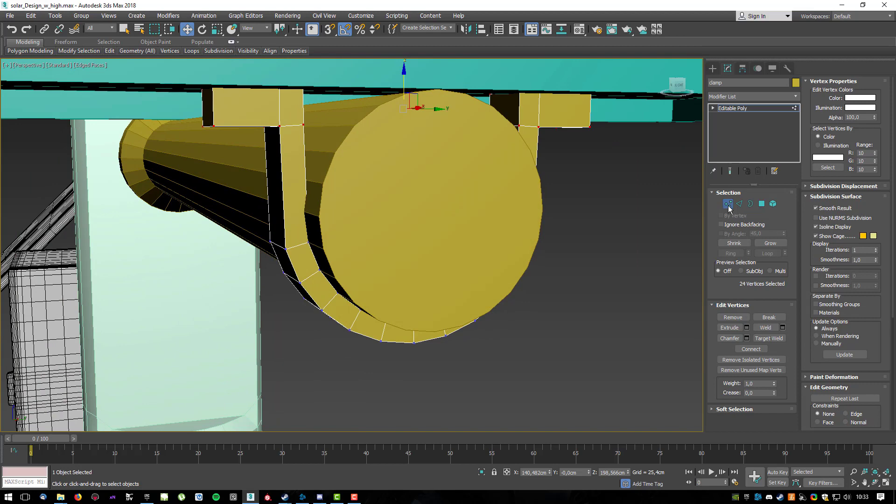
# Connect the vertical edges of both clamp arms with one segment, adding an edge loop halfway up.
pyautogui.click(740, 204)
pyautogui.keyDown('alt'); pyautogui.moveTo(654, 220); pyautogui.dragTo(576, 201, button='middle'); pyautogui.keyUp('alt')
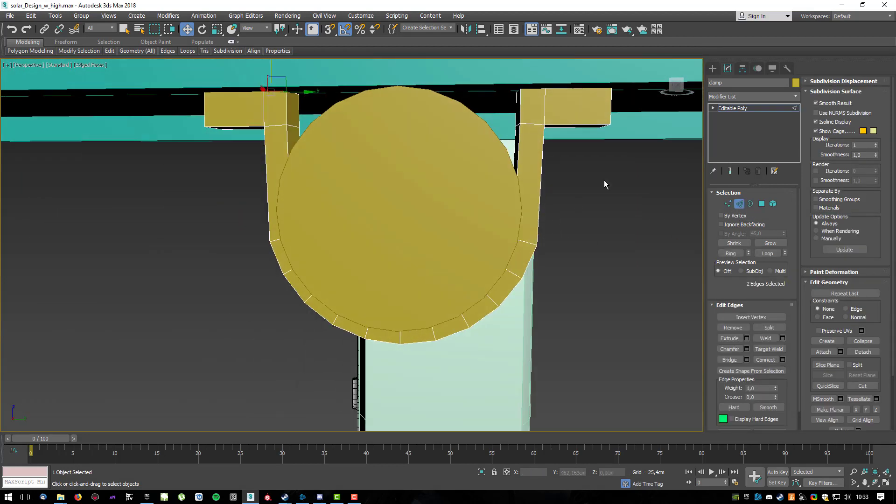
pyautogui.moveTo(125, 181); pyautogui.dragTo(135, 184)
pyautogui.keyDown('alt'); pyautogui.moveTo(148, 189); pyautogui.dragTo(233, 193, button='middle'); pyautogui.keyUp('alt')
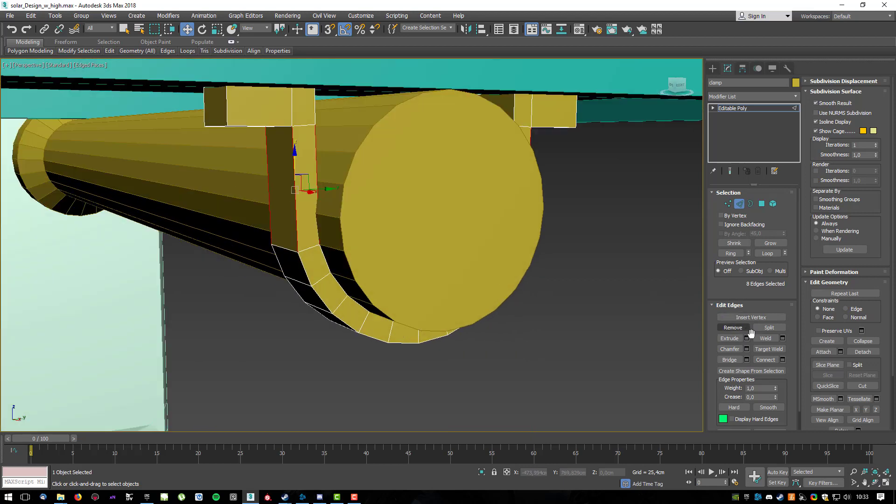
pyautogui.click(784, 360)
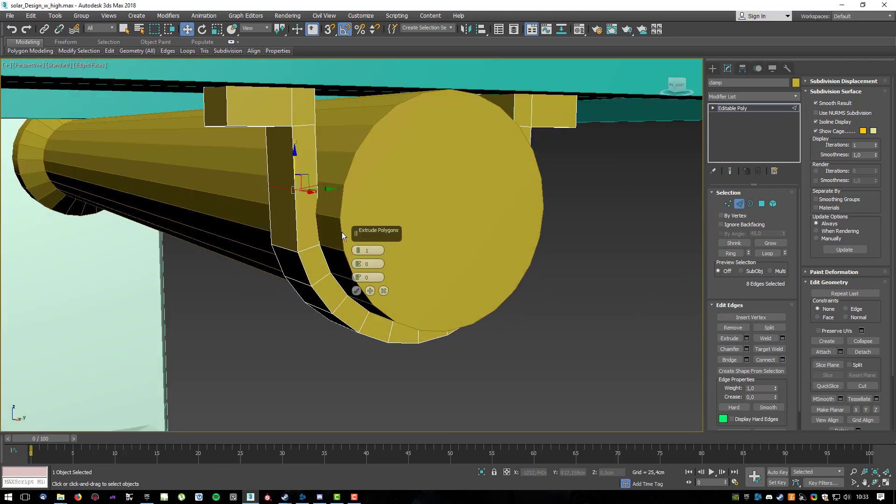
pyautogui.click(357, 290)
pyautogui.keyDown('alt'); pyautogui.moveTo(409, 266); pyautogui.dragTo(446, 221, button='middle'); pyautogui.keyUp('alt')
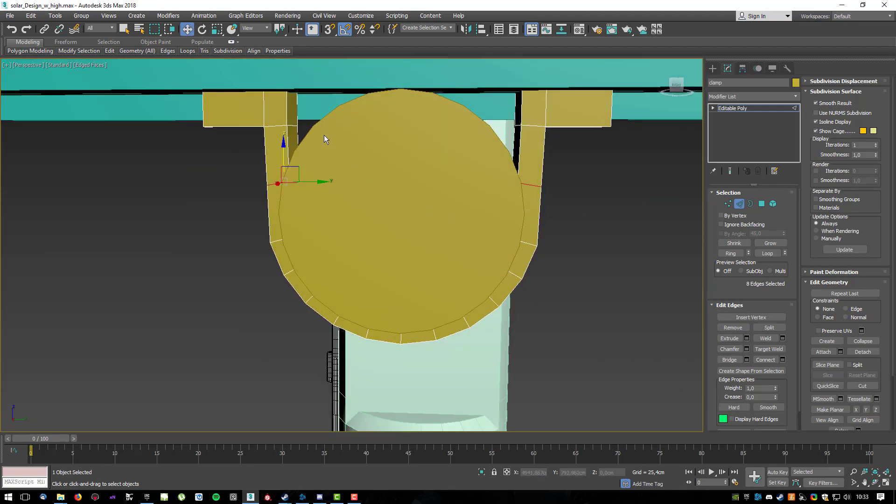
# Convert the new edge loop on the clamp arms to vertices and scale them outward along the Y axis to straighten the arms.
pyautogui.press('r')
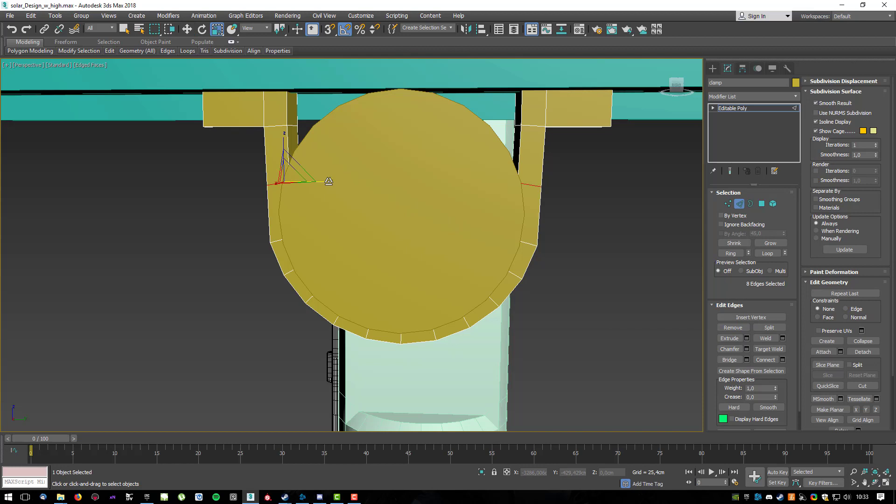
pyautogui.hotkey('ctrl', 'z')
pyautogui.click(729, 204)
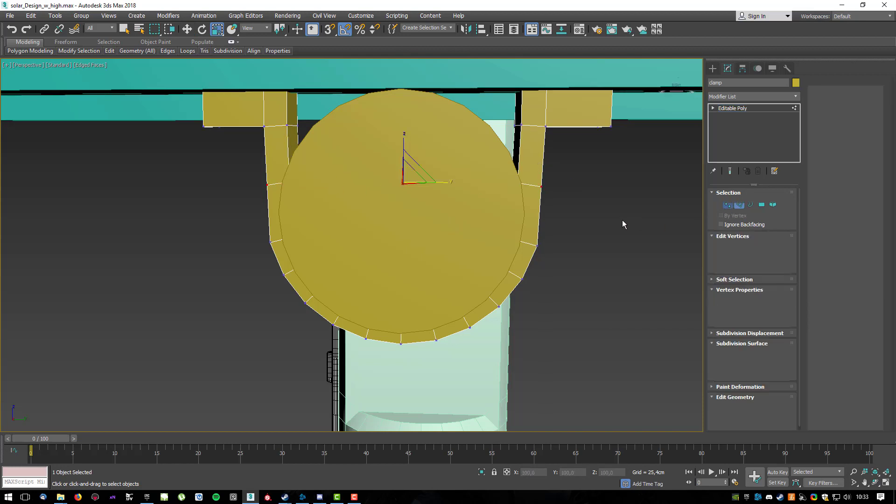
pyautogui.moveTo(438, 196)
pyautogui.keyDown('alt'); pyautogui.mouseDown(button='middle')
pyautogui.moveTo(470, 196)
pyautogui.moveTo(446, 197)
pyautogui.mouseUp(button='middle'); pyautogui.keyUp('alt')
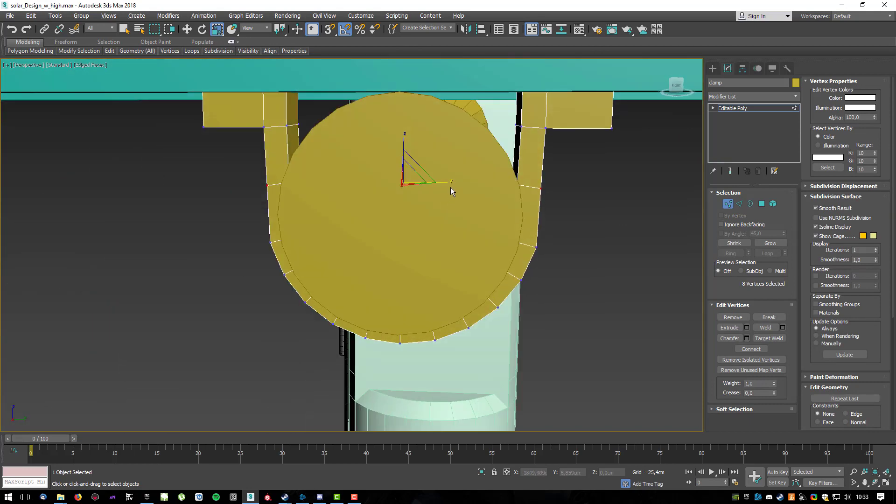
pyautogui.moveTo(588, 200)
pyautogui.keyDown('alt'); pyautogui.mouseDown(button='middle')
pyautogui.moveTo(576, 192)
pyautogui.moveTo(592, 195)
pyautogui.moveTo(583, 194)
pyautogui.mouseUp(button='middle'); pyautogui.keyUp('alt')
pyautogui.click(730, 204)
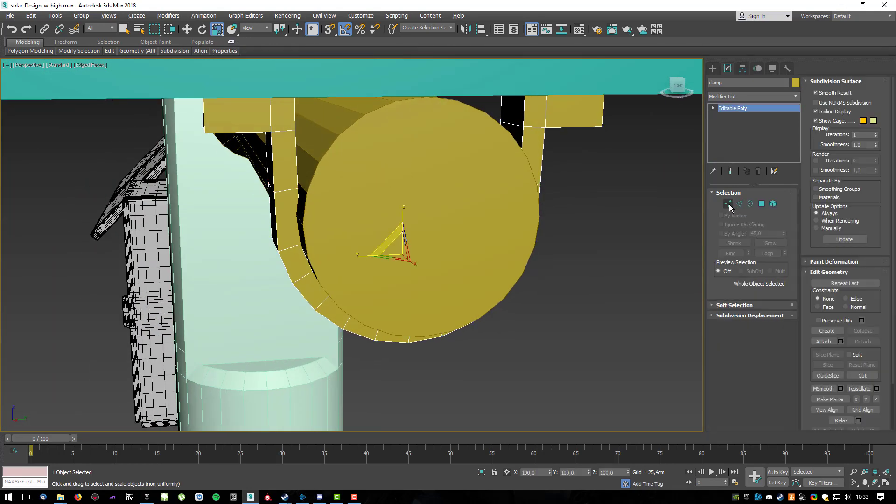
pyautogui.moveTo(222, 166)
pyautogui.keyDown('alt'); pyautogui.mouseDown(button='middle')
pyautogui.moveTo(332, 181)
pyautogui.moveTo(225, 163)
pyautogui.mouseUp(button='middle'); pyautogui.keyUp('alt')
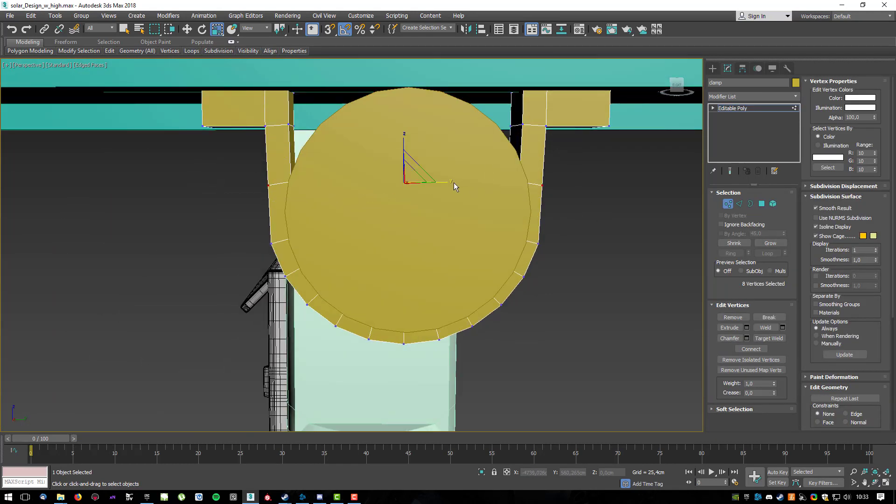
pyautogui.moveTo(449, 183); pyautogui.dragTo(448, 184)
pyautogui.keyDown('alt'); pyautogui.moveTo(449, 184); pyautogui.dragTo(587, 204, button='middle'); pyautogui.keyUp('alt')
# Select the vertices where both clamp arms meet the curved bottom and scale them slightly along the Y axis.
pyautogui.moveTo(531, 223); pyautogui.dragTo(479, 231)
pyautogui.keyDown('alt'); pyautogui.moveTo(479, 232); pyautogui.dragTo(327, 217, button='middle'); pyautogui.keyUp('alt')
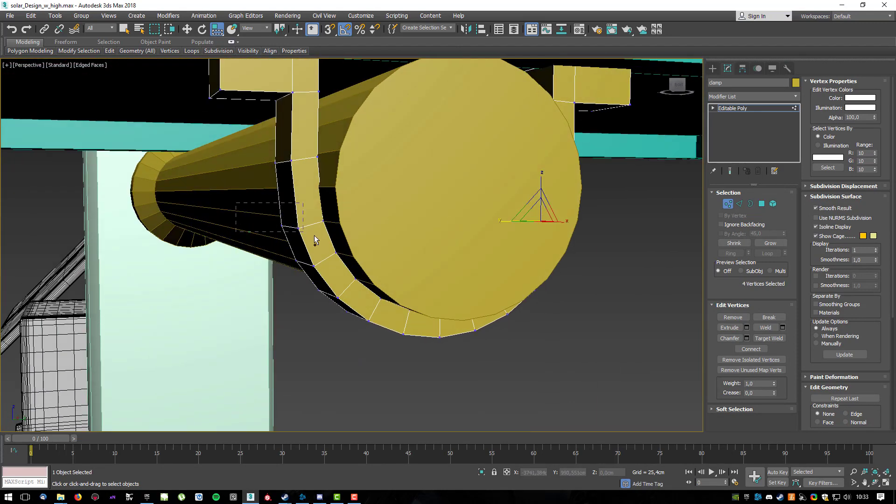
pyautogui.keyDown('ctrl'); pyautogui.moveTo(341, 237); pyautogui.dragTo(341, 237); pyautogui.keyUp('ctrl')
pyautogui.keyDown('alt'); pyautogui.moveTo(477, 222); pyautogui.dragTo(461, 221, button='middle'); pyautogui.keyUp('alt')
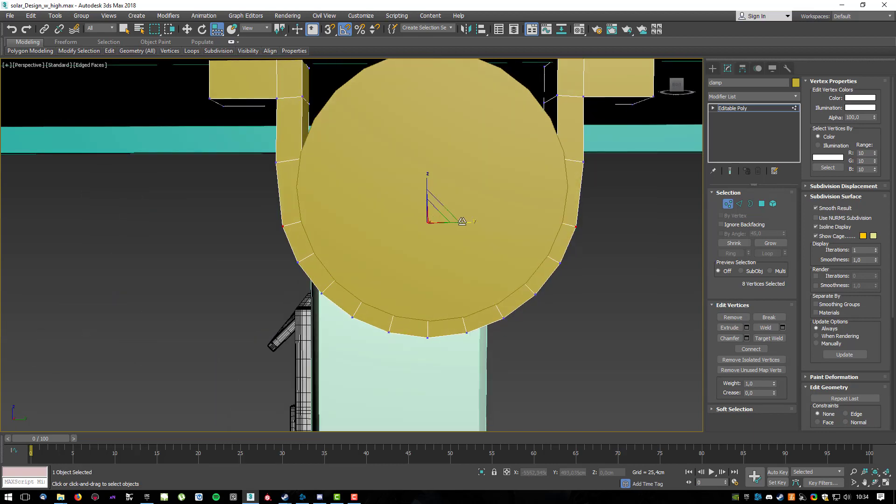
pyautogui.moveTo(463, 221); pyautogui.dragTo(461, 224)
pyautogui.keyDown('alt'); pyautogui.moveTo(462, 224); pyautogui.dragTo(556, 225, button='middle'); pyautogui.keyUp('alt')
pyautogui.click(725, 207)
# Hide the edged faces and move the clamp along the X axis to the crossbar's outer end, at about X 143.4 cm.
pyautogui.scroll(-6, 617, 213)
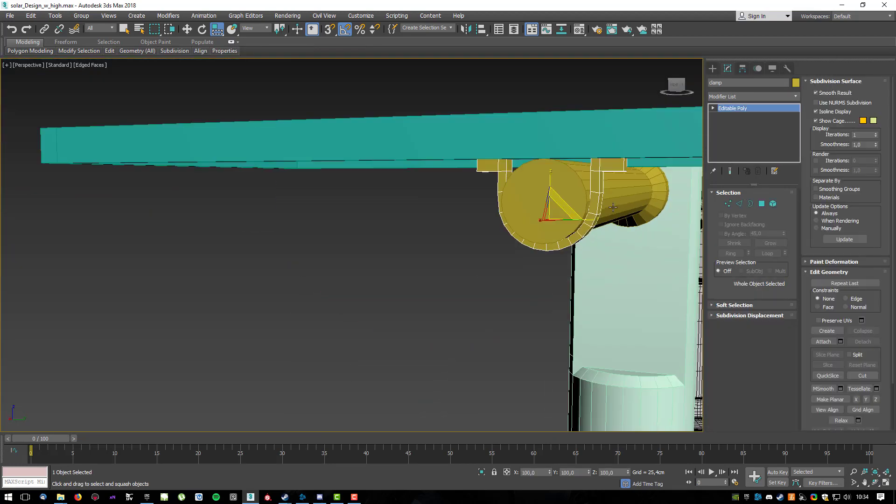
pyautogui.scroll(-3, 614, 214)
pyautogui.press('F4')
pyautogui.moveTo(618, 210)
pyautogui.keyDown('alt'); pyautogui.mouseDown(button='middle')
pyautogui.moveTo(583, 187)
pyautogui.moveTo(548, 143)
pyautogui.moveTo(542, 92)
pyautogui.moveTo(570, 65)
pyautogui.moveTo(652, 63)
pyautogui.moveTo(704, 80)
pyautogui.moveTo(655, 161)
pyautogui.moveTo(606, 186)
pyautogui.moveTo(468, 224)
pyautogui.mouseUp(button='middle'); pyautogui.keyUp('alt')
pyautogui.scroll(2, 473, 218)
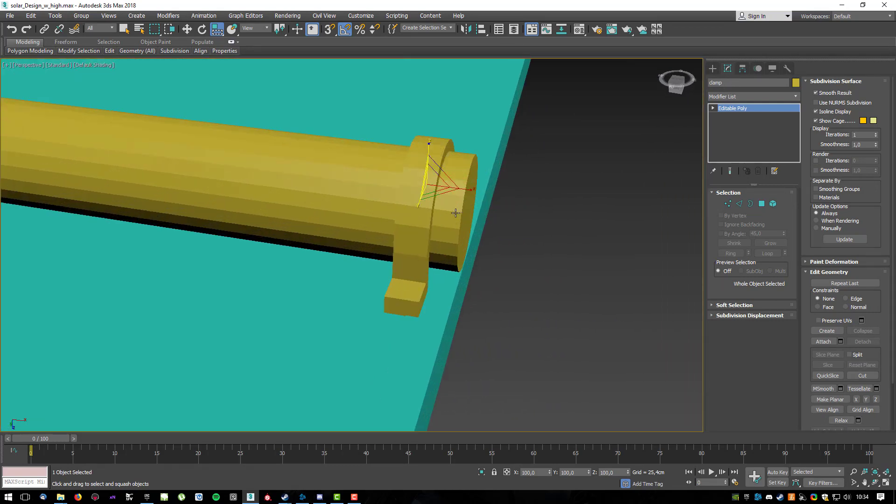
pyautogui.scroll(-2, 426, 209)
pyautogui.scroll(2, 368, 204)
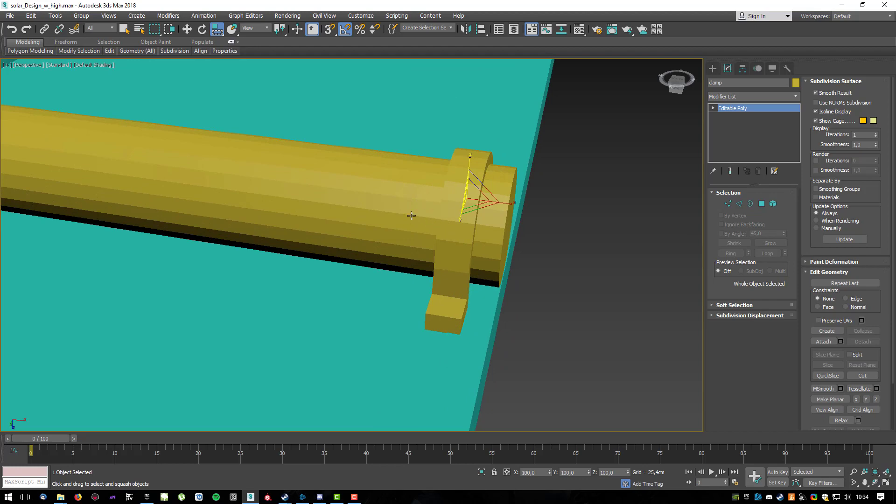
pyautogui.press('w')
pyautogui.moveTo(505, 204); pyautogui.dragTo(543, 217)
pyautogui.moveTo(544, 218)
pyautogui.keyDown('alt'); pyautogui.mouseDown(button='middle')
pyautogui.moveTo(525, 205)
pyautogui.moveTo(537, 196)
pyautogui.moveTo(560, 206)
pyautogui.moveTo(623, 202)
pyautogui.moveTo(570, 196)
pyautogui.moveTo(552, 173)
pyautogui.moveTo(599, 234)
pyautogui.moveTo(528, 220)
pyautogui.mouseUp(button='middle'); pyautogui.keyUp('alt')
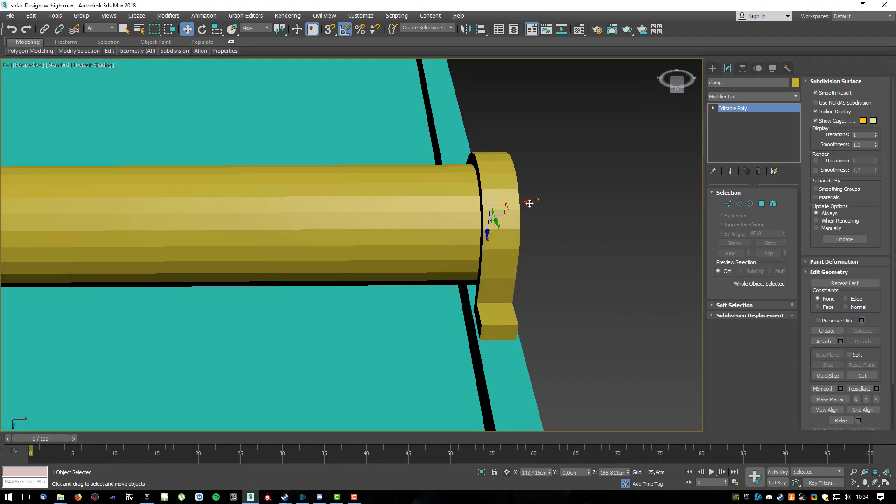
pyautogui.moveTo(530, 203); pyautogui.dragTo(536, 202)
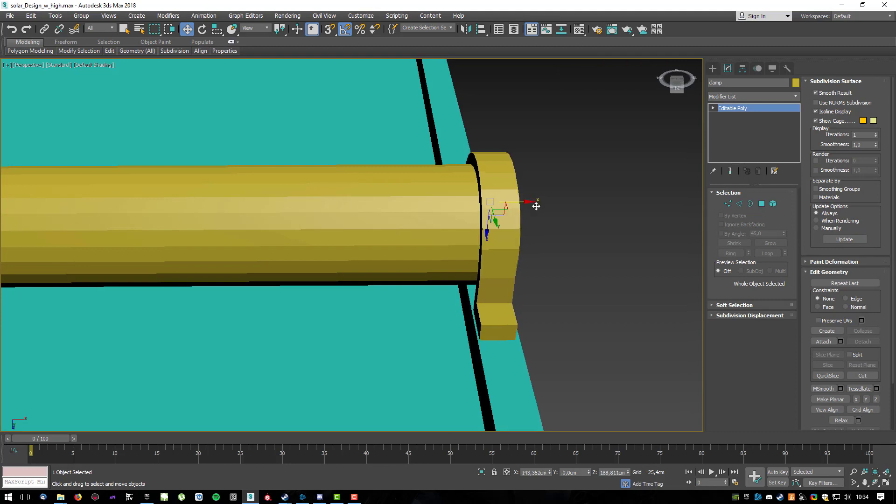
# Clone the clamp as one copy along the X axis to the panel's inner edge near the pole, at about X 28.6 cm.
pyautogui.scroll(-5, 500, 222)
pyautogui.keyDown('alt'); pyautogui.moveTo(500, 222); pyautogui.dragTo(523, 214, button='middle'); pyautogui.keyUp('alt')
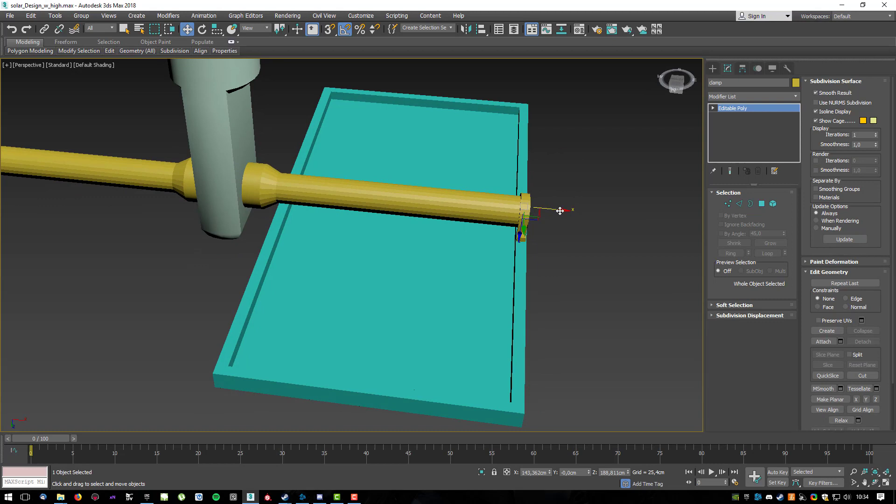
pyautogui.keyDown('shift'); pyautogui.moveTo(377, 211); pyautogui.dragTo(327, 218); pyautogui.keyUp('shift')
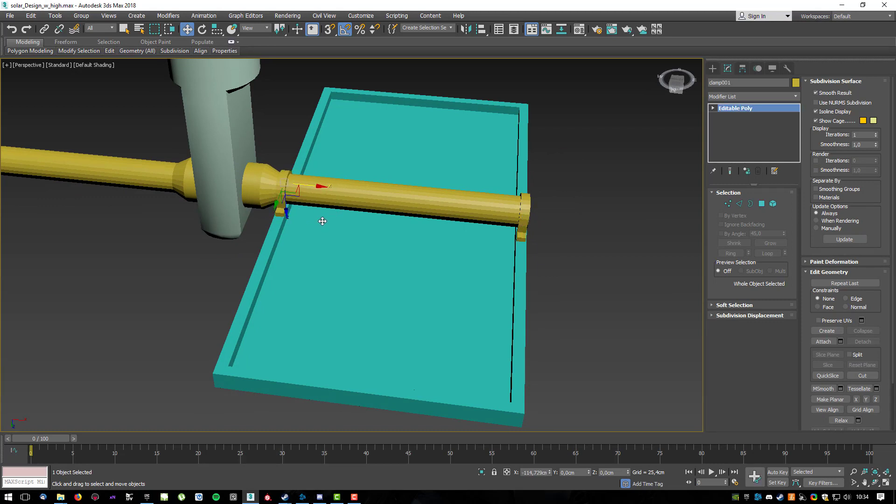
pyautogui.keyDown('shift'); pyautogui.moveTo(322, 221); pyautogui.dragTo(323, 221); pyautogui.keyUp('shift')
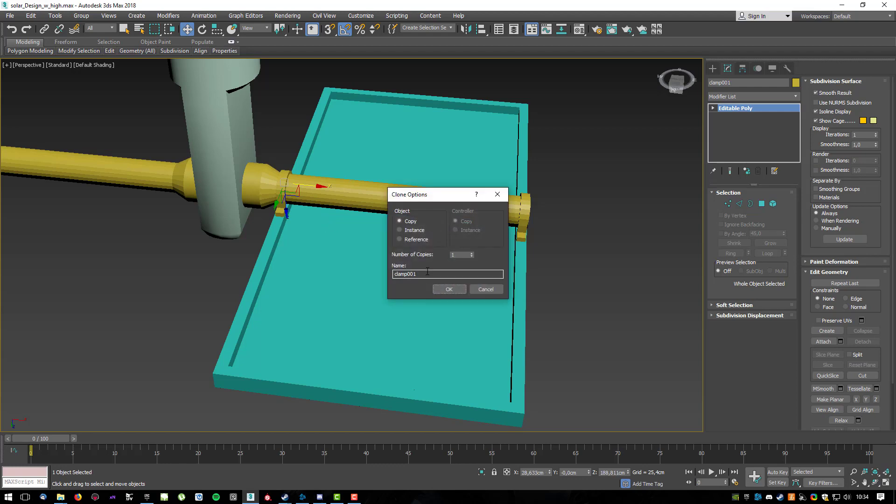
pyautogui.click(449, 289)
pyautogui.moveTo(341, 244)
pyautogui.keyDown('alt'); pyautogui.mouseDown(button='middle')
pyautogui.moveTo(329, 232)
pyautogui.moveTo(367, 226)
pyautogui.mouseUp(button='middle'); pyautogui.keyUp('alt')
# Select all six parts of the new stand and assign the 01 - Default material to them.
pyautogui.scroll(-8, 400, 220)
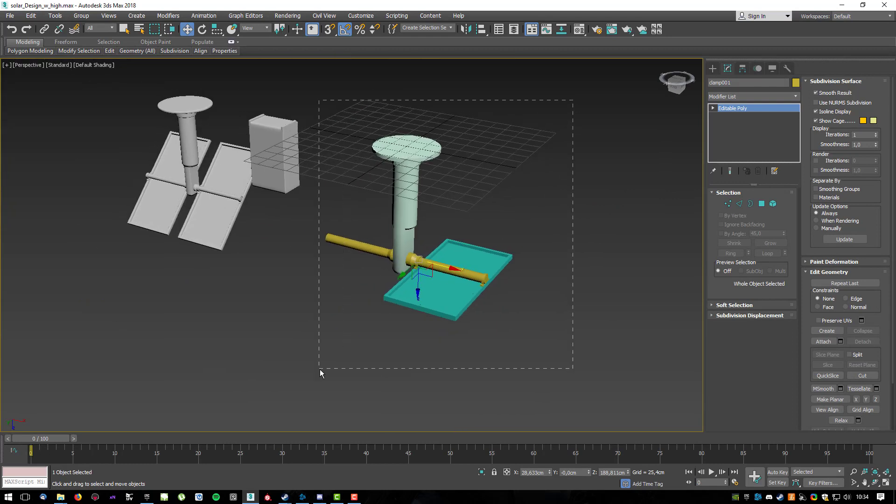
pyautogui.moveTo(320, 369); pyautogui.dragTo(321, 370)
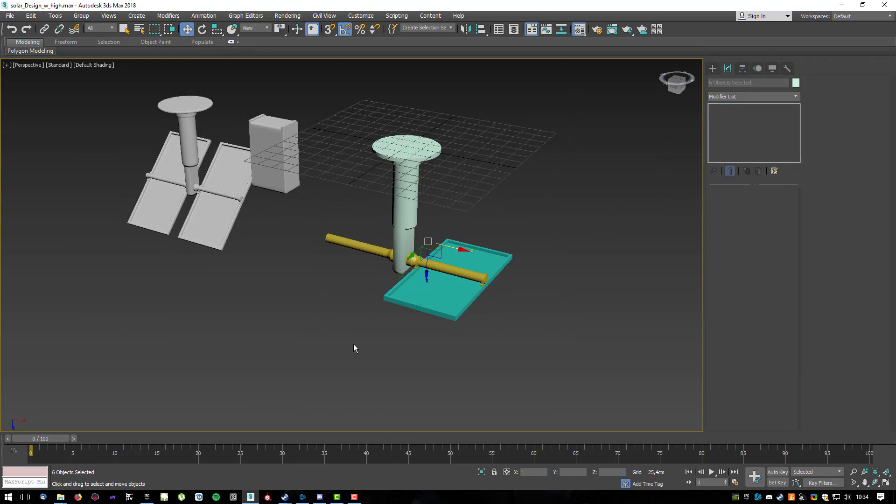
pyautogui.press('m')
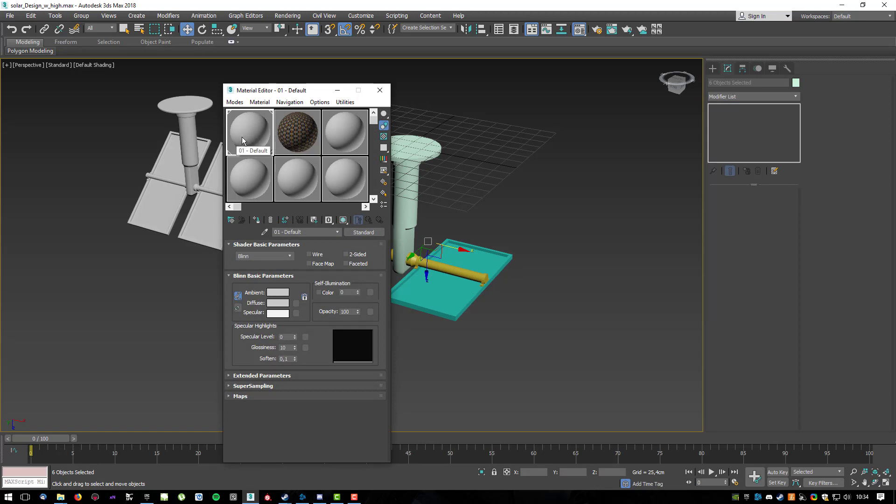
pyautogui.click(256, 220)
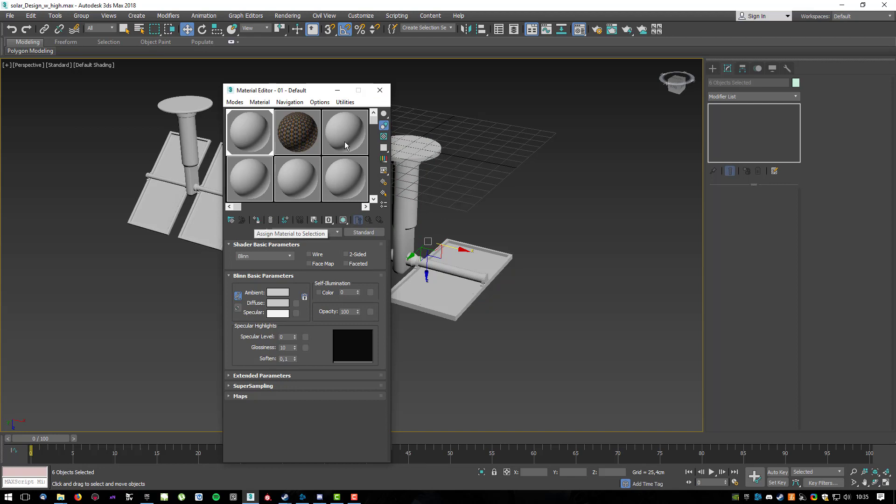
pyautogui.click(380, 90)
# Set the object colour of the selected stand parts to black and show edged faces again.
pyautogui.click(796, 83)
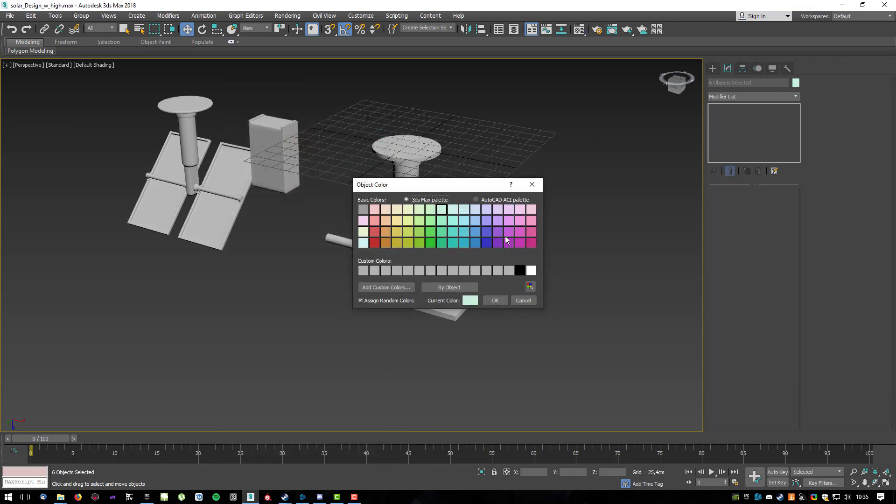
pyautogui.click(495, 301)
pyautogui.moveTo(507, 257)
pyautogui.keyDown('alt'); pyautogui.mouseDown(button='middle')
pyautogui.moveTo(486, 254)
pyautogui.moveTo(483, 136)
pyautogui.moveTo(462, 74)
pyautogui.moveTo(576, 257)
pyautogui.moveTo(506, 262)
pyautogui.mouseUp(button='middle'); pyautogui.keyUp('alt')
pyautogui.press('F4')
pyautogui.scroll(3, 419, 278)
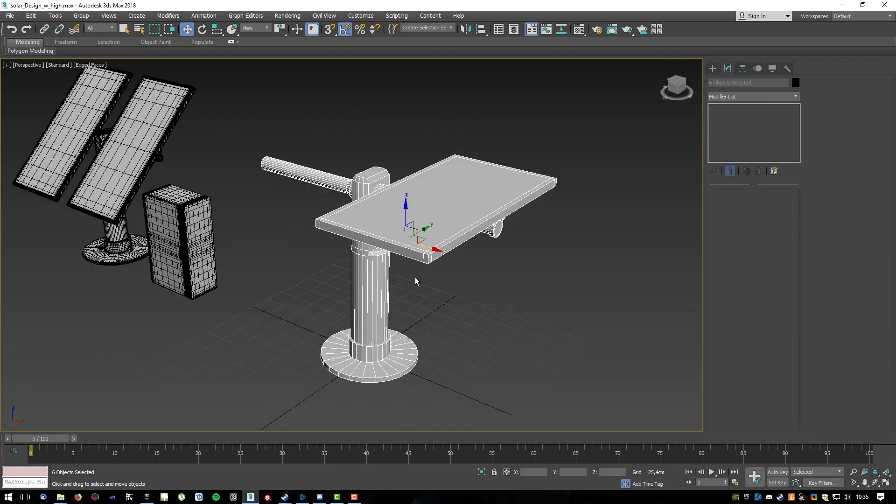
pyautogui.click(500, 282)
pyautogui.scroll(3, 443, 231)
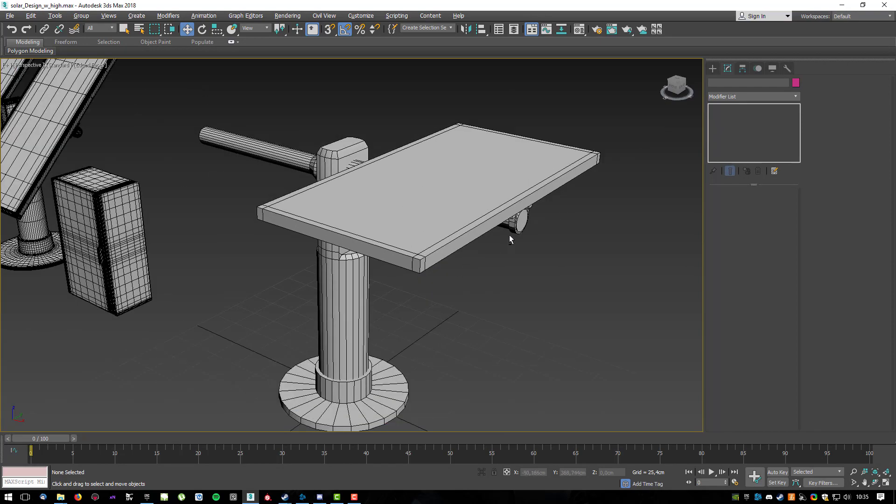
pyautogui.scroll(-5, 501, 224)
# Select the panel frame together with its two clamps and group them under the name panel1.
pyautogui.click(450, 204)
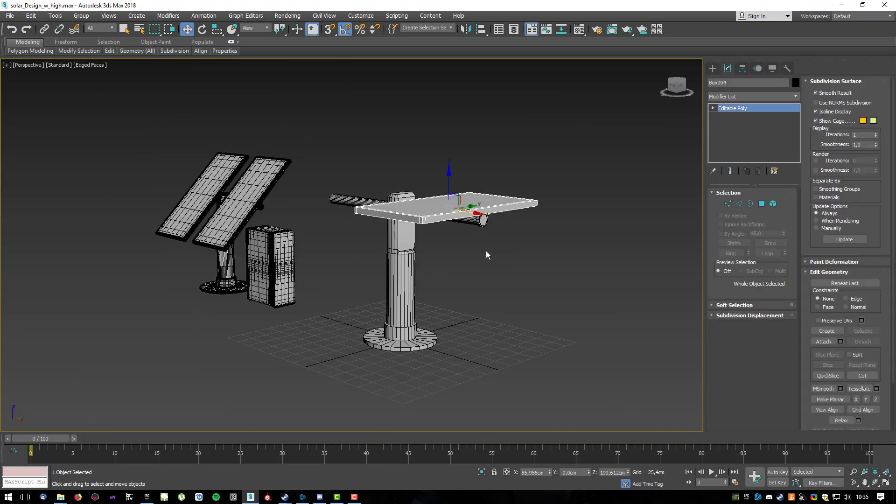
pyautogui.scroll(5, 483, 245)
pyautogui.keyDown('alt'); pyautogui.moveTo(484, 244); pyautogui.dragTo(522, 246, button='middle'); pyautogui.keyUp('alt')
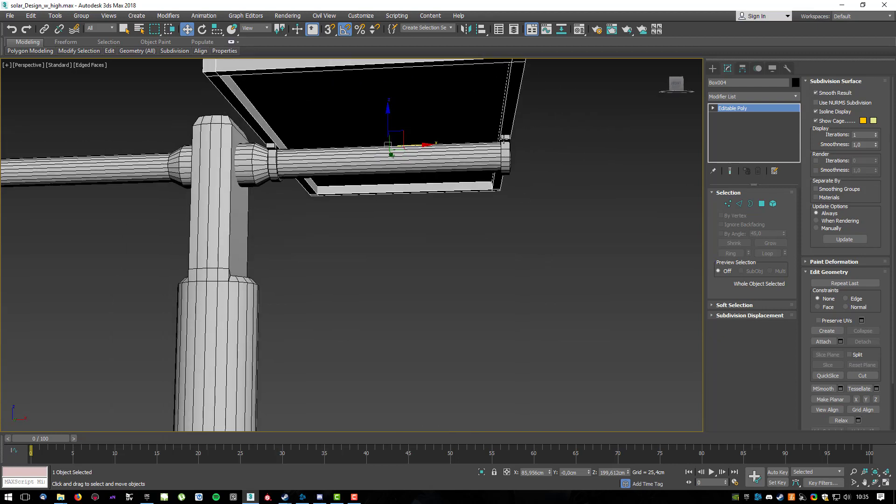
pyautogui.keyDown('ctrl'); pyautogui.click(386, 144); pyautogui.keyUp('ctrl')
pyautogui.keyDown('ctrl'); pyautogui.click(274, 148); pyautogui.keyUp('ctrl')
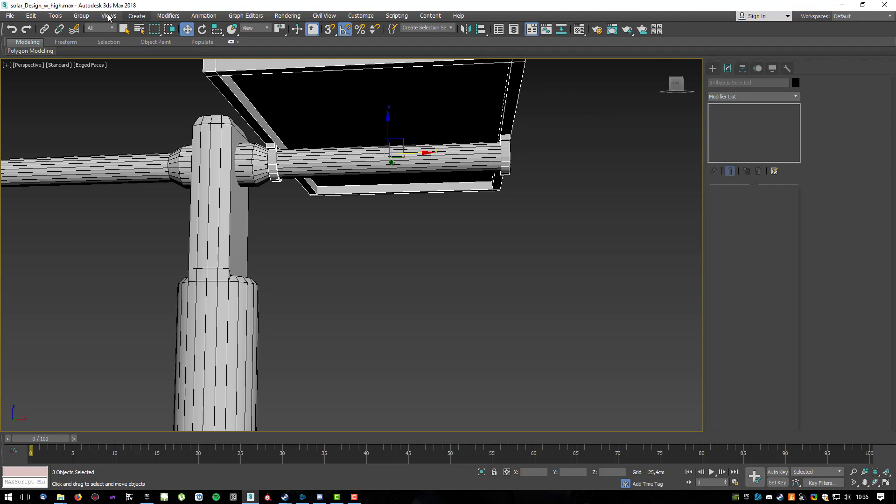
pyautogui.click(82, 16)
pyautogui.click(87, 28)
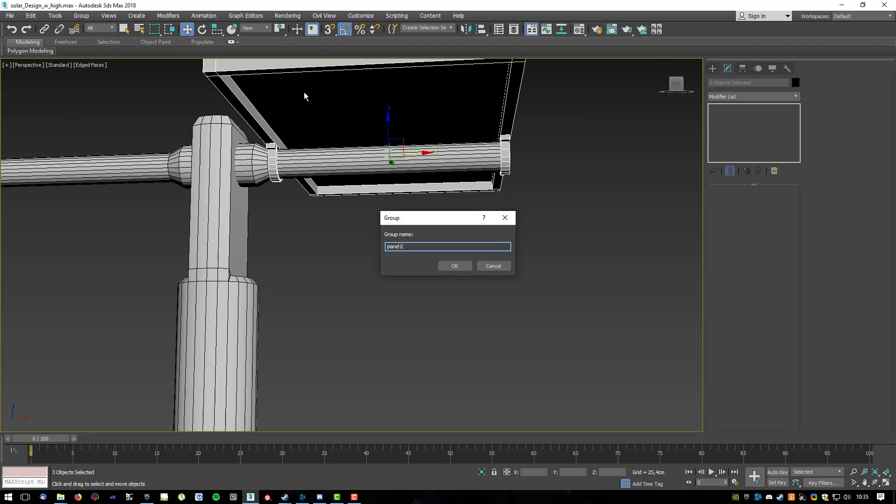
pyautogui.press('Return')
# Clone the panel1 group as a copy along the X axis onto the crossbar's opposite arm, at about X -85.8 cm.
pyautogui.moveTo(299, 171); pyautogui.dragTo(577, 164, button='middle')
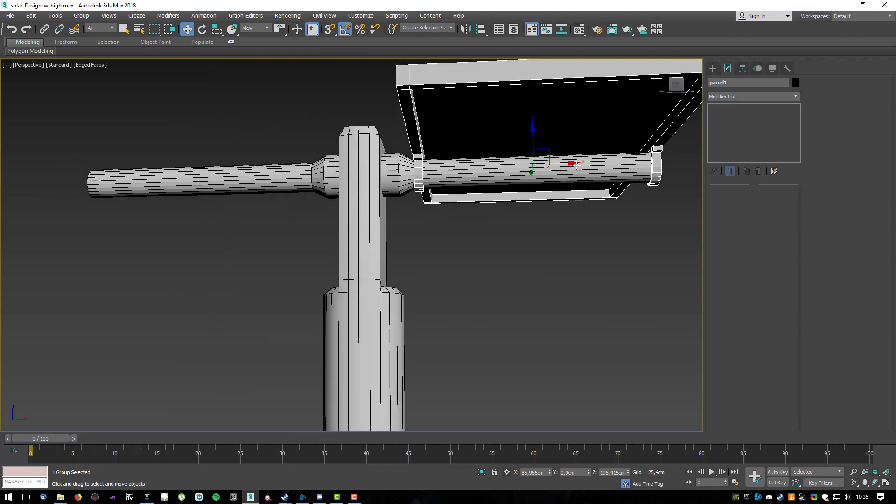
pyautogui.keyDown('shift'); pyautogui.moveTo(574, 164); pyautogui.dragTo(242, 188); pyautogui.keyUp('shift')
pyautogui.keyDown('shift'); pyautogui.moveTo(242, 187); pyautogui.dragTo(242, 178); pyautogui.keyUp('shift')
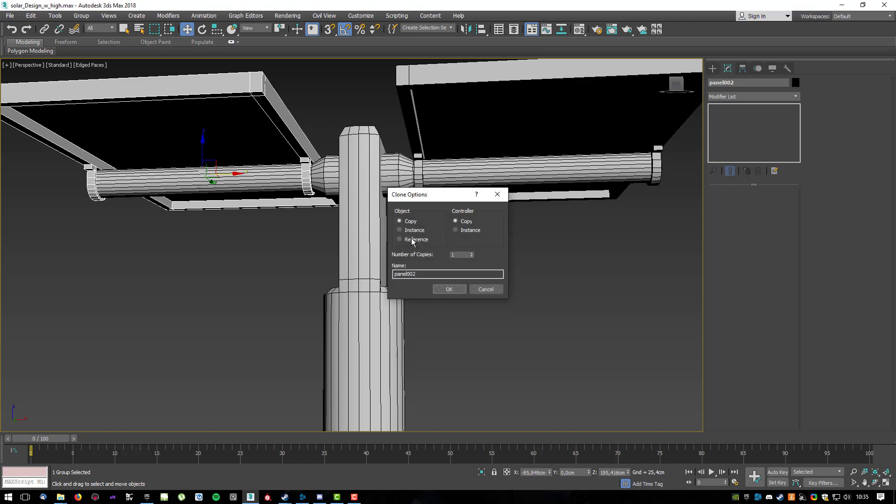
pyautogui.click(442, 290)
# Select both panel groups and ungroup them into separate frames and clamps.
pyautogui.keyDown('alt'); pyautogui.moveTo(201, 224); pyautogui.dragTo(218, 216, button='middle'); pyautogui.keyUp('alt')
pyautogui.hotkey('shift', 'z')
pyautogui.moveTo(492, 192)
pyautogui.keyDown('alt'); pyautogui.mouseDown(button='middle')
pyautogui.moveTo(468, 222)
pyautogui.moveTo(454, 212)
pyautogui.moveTo(459, 220)
pyautogui.moveTo(468, 196)
pyautogui.moveTo(444, 226)
pyautogui.moveTo(488, 199)
pyautogui.mouseUp(button='middle'); pyautogui.keyUp('alt')
pyautogui.scroll(-5, 454, 213)
pyautogui.scroll(5, 443, 201)
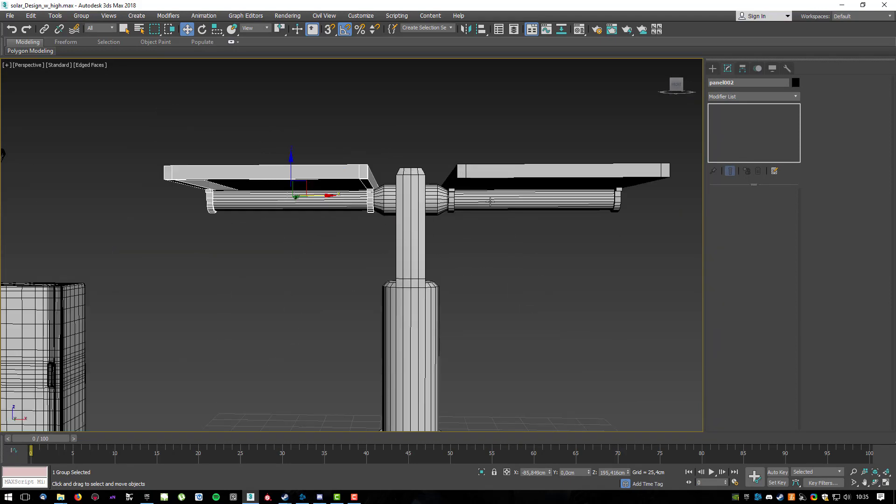
pyautogui.click(479, 179)
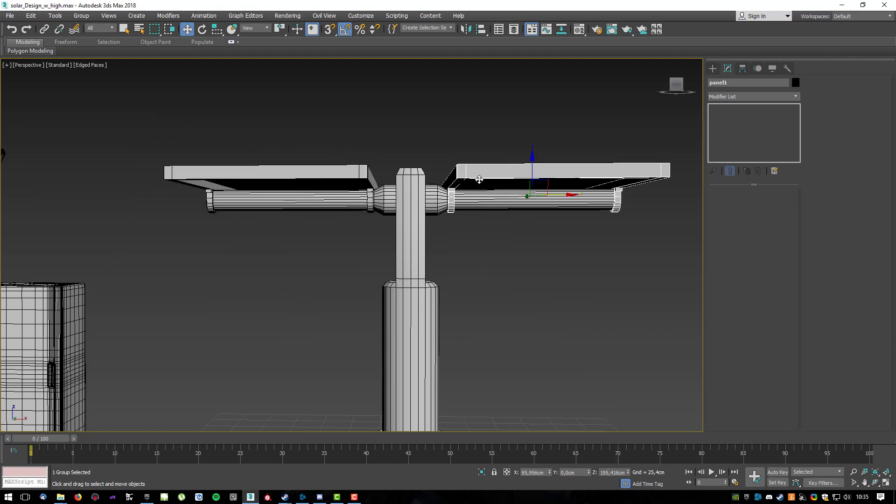
pyautogui.keyDown('ctrl'); pyautogui.click(274, 168); pyautogui.keyUp('ctrl')
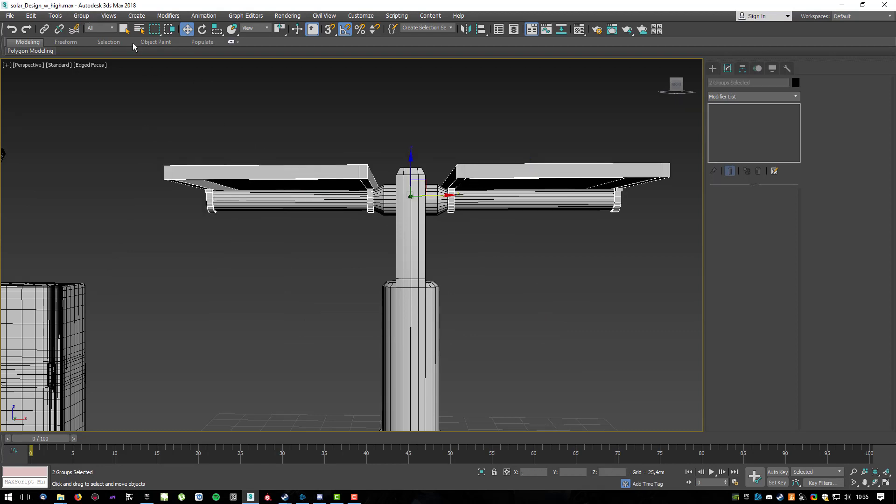
pyautogui.click(82, 16)
pyautogui.click(89, 36)
pyautogui.click(234, 94)
# Select both panel frames, their four clamps and the crossbar, and group them under the name solar_panels.
pyautogui.click(311, 180)
pyautogui.keyDown('ctrl'); pyautogui.click(209, 199); pyautogui.keyUp('ctrl')
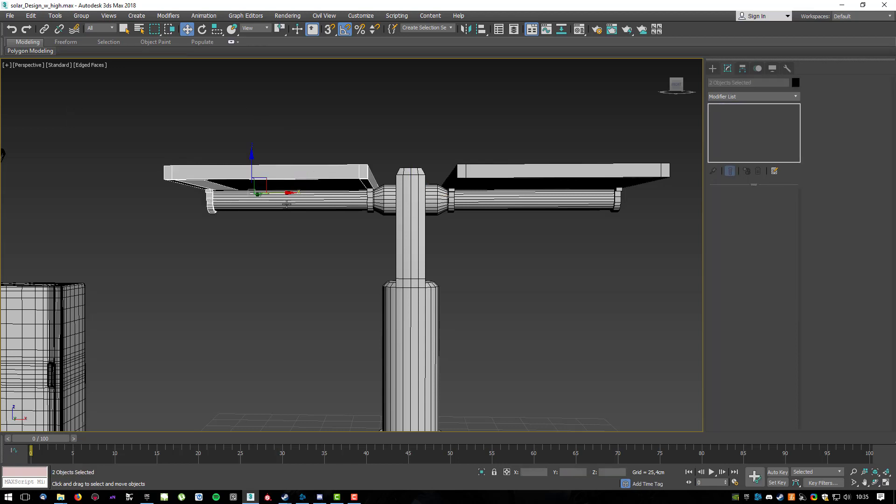
pyautogui.keyDown('ctrl'); pyautogui.click(372, 202); pyautogui.keyUp('ctrl')
pyautogui.keyDown('ctrl'); pyautogui.click(451, 200); pyautogui.keyUp('ctrl')
pyautogui.keyDown('ctrl'); pyautogui.click(501, 179); pyautogui.keyUp('ctrl')
pyautogui.keyDown('ctrl'); pyautogui.click(617, 198); pyautogui.keyUp('ctrl')
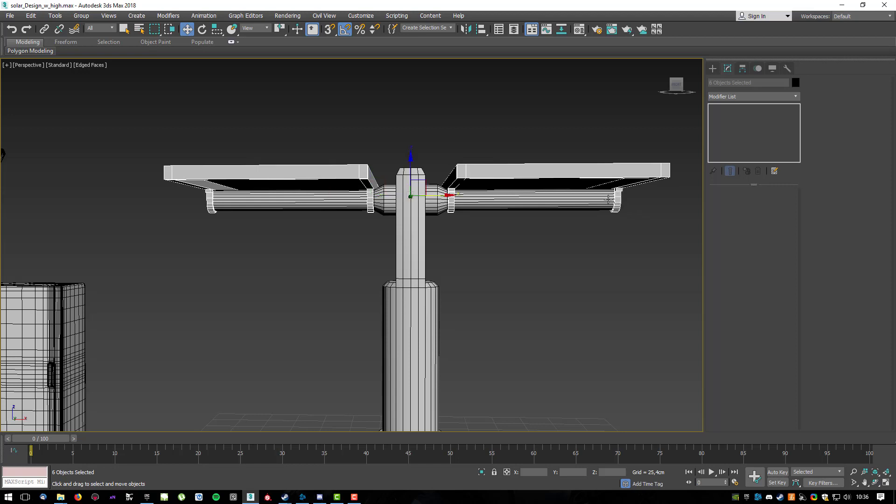
pyautogui.keyDown('ctrl'); pyautogui.click(496, 203); pyautogui.keyUp('ctrl')
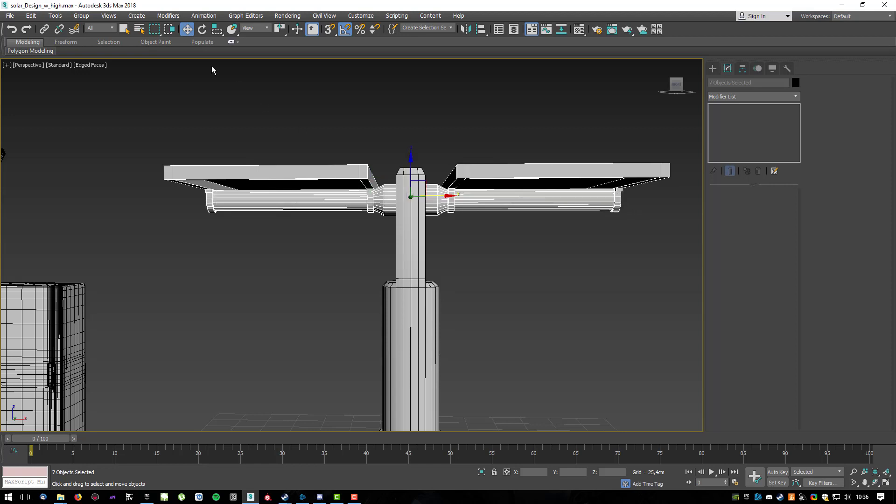
pyautogui.click(81, 16)
pyautogui.click(94, 32)
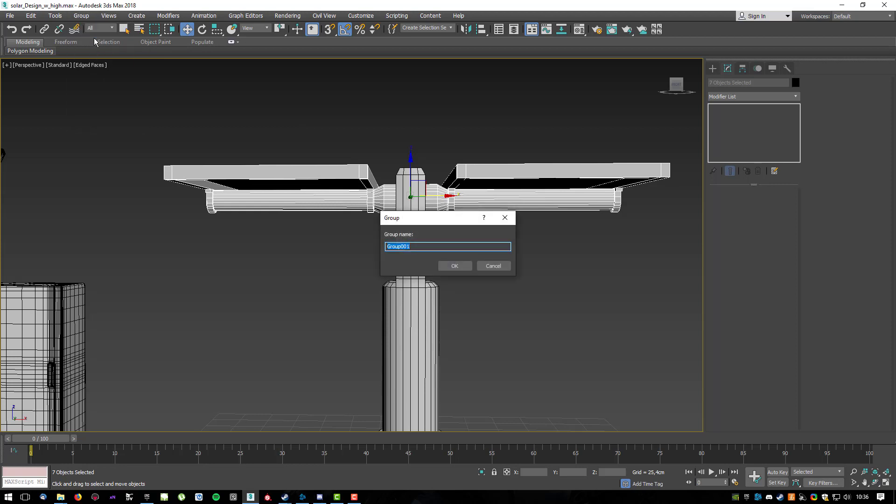
pyautogui.write('solar_panels')
pyautogui.press('Return')
# Try tilting the solar_panels group about its X axis with its original pivot, and undo the rotation.
pyautogui.keyDown('alt'); pyautogui.moveTo(508, 157); pyautogui.dragTo(567, 394, button='middle'); pyautogui.keyUp('alt')
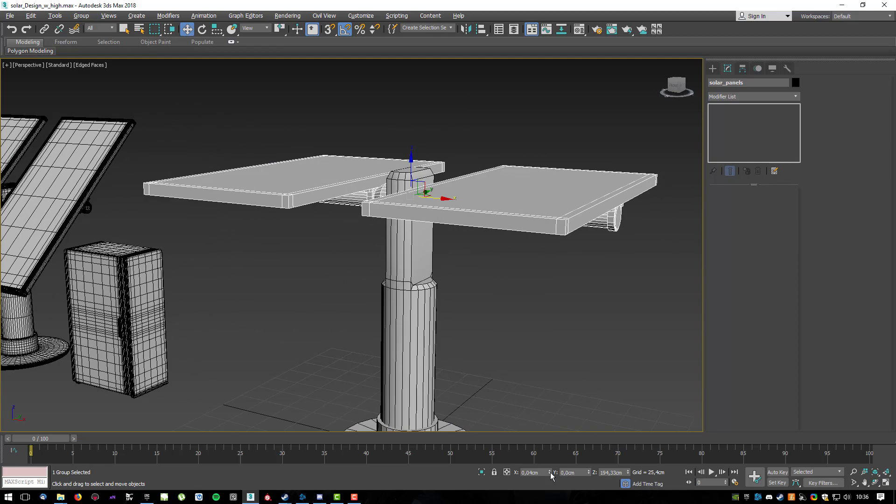
pyautogui.keyDown('alt'); pyautogui.moveTo(509, 327); pyautogui.dragTo(489, 304, button='middle'); pyautogui.keyUp('alt')
pyautogui.press('e')
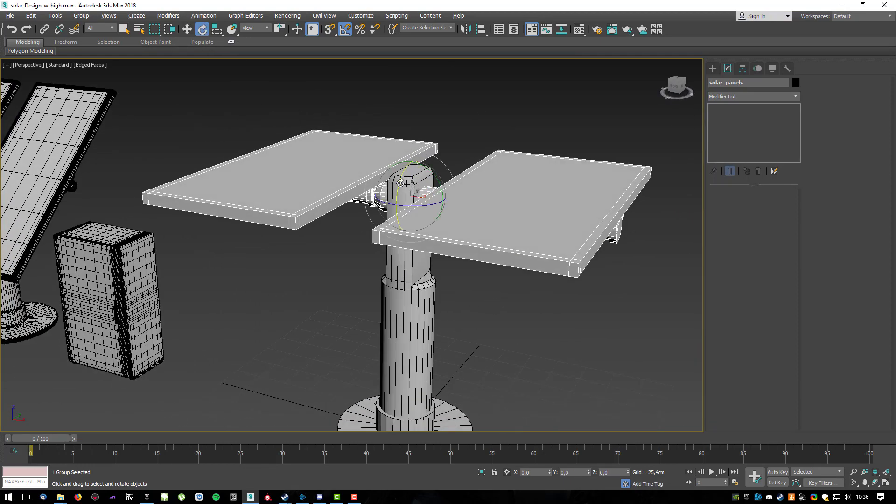
pyautogui.moveTo(398, 182); pyautogui.dragTo(347, 196)
pyautogui.hotkey('ctrl', 'z')
pyautogui.press('w')
# Align only the pivot of the solar_panels group to the crossbar's pivot point in X, Y and Z.
pyautogui.keyDown('alt'); pyautogui.moveTo(528, 267); pyautogui.dragTo(432, 227, button='middle'); pyautogui.keyUp('alt')
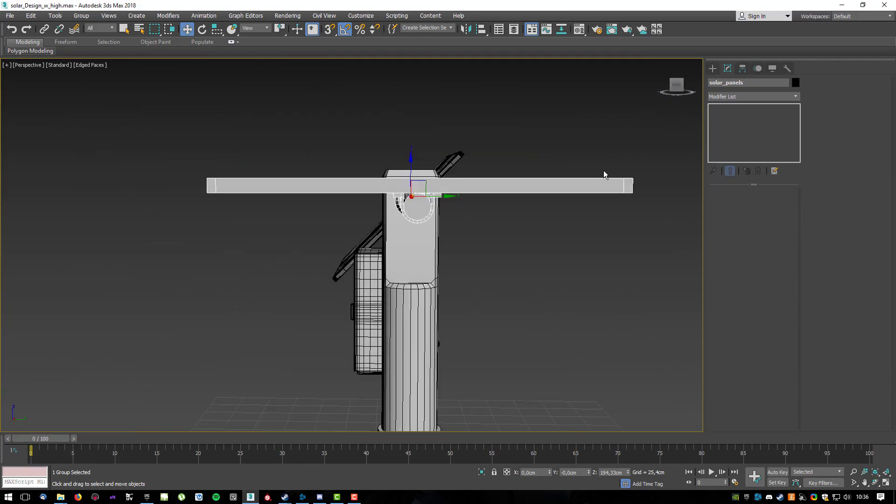
pyautogui.click(742, 70)
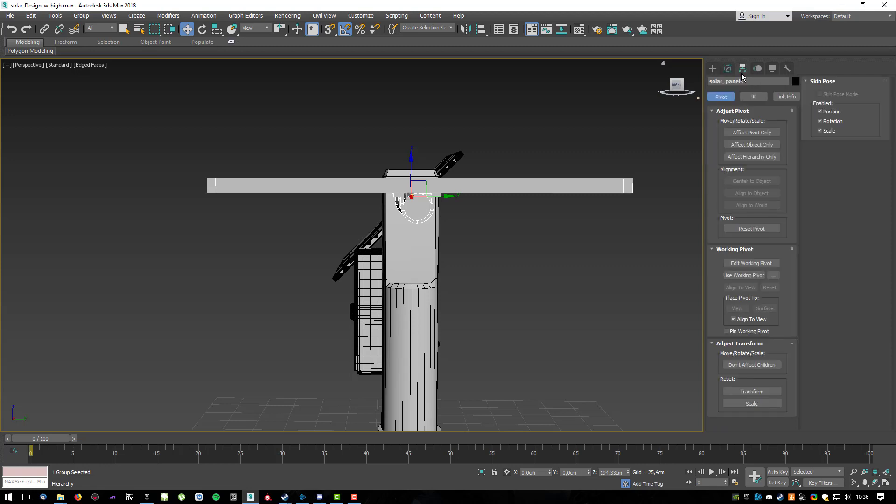
pyautogui.click(751, 133)
pyautogui.keyDown('alt'); pyautogui.moveTo(396, 146); pyautogui.dragTo(455, 149, button='middle'); pyautogui.keyUp('alt')
pyautogui.scroll(4, 445, 184)
pyautogui.keyDown('alt'); pyautogui.moveTo(427, 204); pyautogui.dragTo(416, 187, button='middle'); pyautogui.keyUp('alt')
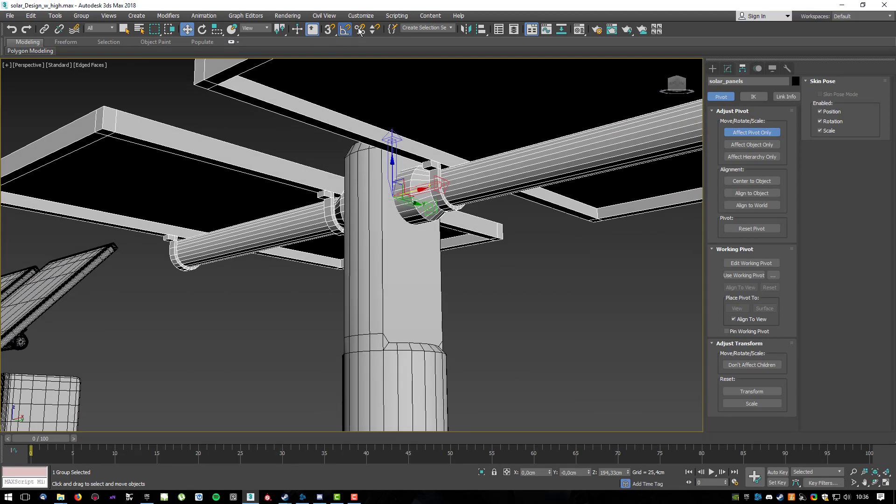
pyautogui.click(480, 30)
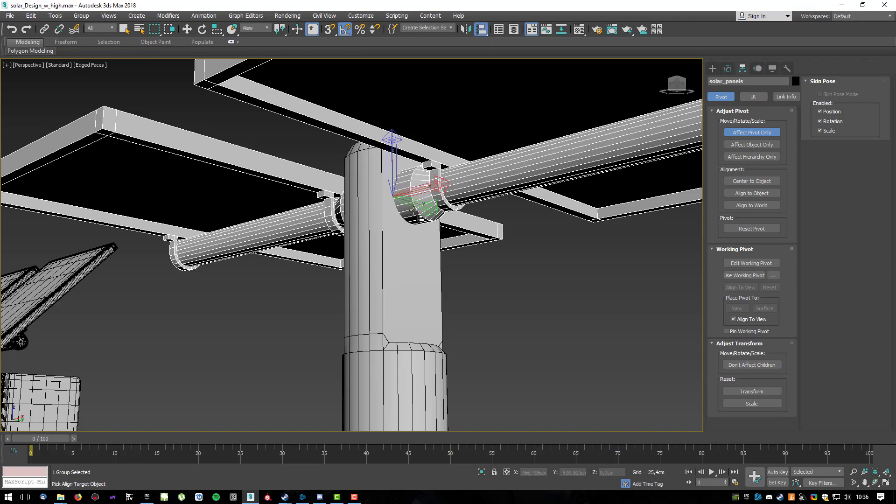
pyautogui.click(478, 185)
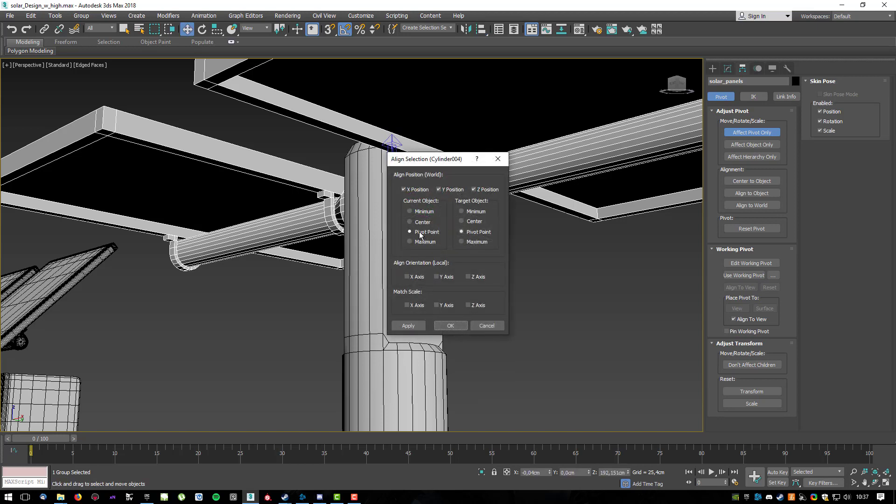
pyautogui.click(451, 326)
pyautogui.click(749, 133)
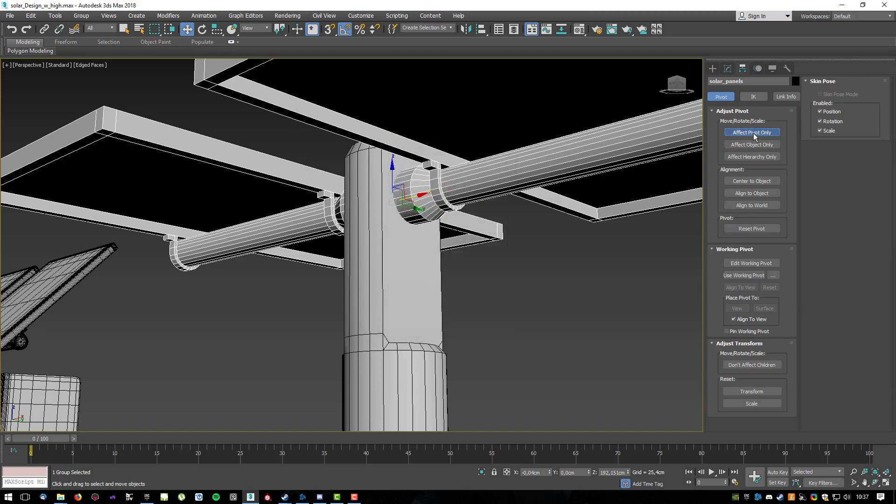
# Try a small tilt of the solar_panels group about the crossbar axis, and undo it.
pyautogui.keyDown('alt'); pyautogui.moveTo(524, 165); pyautogui.dragTo(388, 183, button='middle'); pyautogui.keyUp('alt')
pyautogui.press('e')
pyautogui.moveTo(374, 181)
pyautogui.mouseDown()
pyautogui.moveTo(398, 252)
pyautogui.moveTo(375, 168)
pyautogui.mouseUp()
pyautogui.hotkey('ctrl', 'z')
# Examine in the Left view whether the solar_panels pivot sits at the centre of the crossbar.
pyautogui.keyDown('alt'); pyautogui.moveTo(529, 182); pyautogui.dragTo(470, 174, button='middle'); pyautogui.keyUp('alt')
pyautogui.hotkey('alt', 'w')
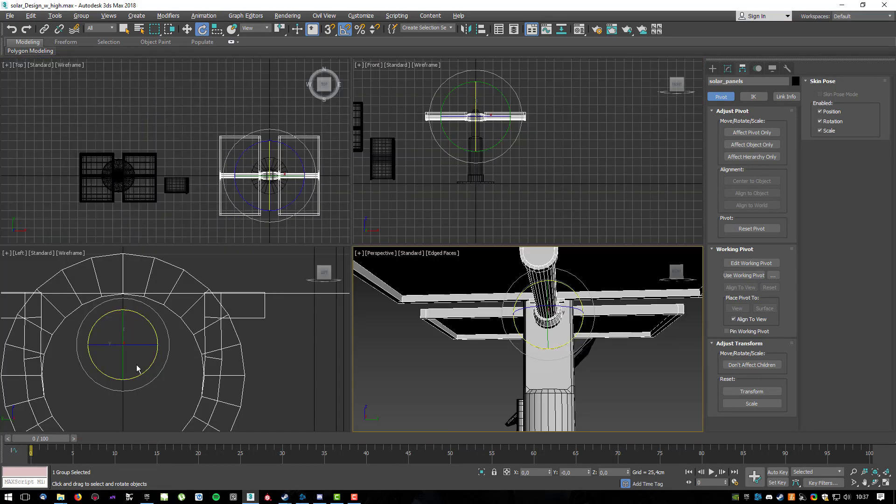
pyautogui.scroll(1, 139, 361)
pyautogui.scroll(-2, 182, 308)
pyautogui.moveTo(187, 308); pyautogui.dragTo(176, 292, button='middle')
pyautogui.scroll(1, 151, 325)
pyautogui.moveTo(151, 325); pyautogui.dragTo(255, 351, button='middle')
pyautogui.click(753, 132)
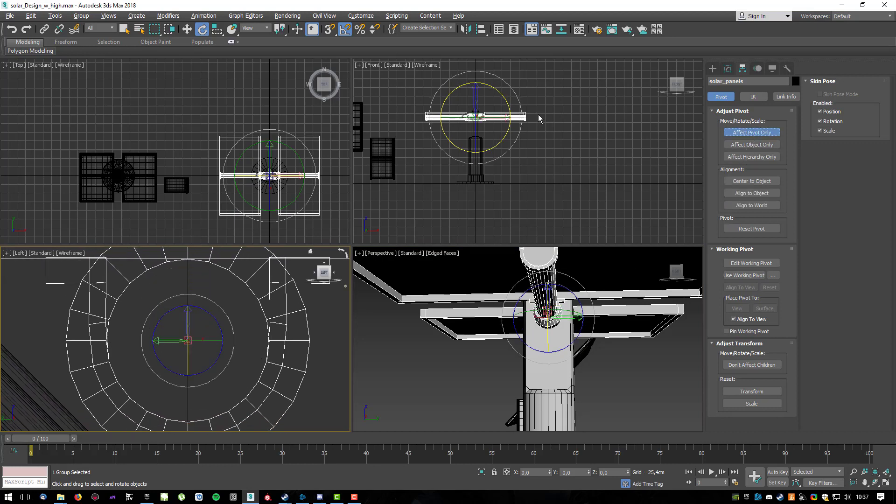
pyautogui.click(763, 134)
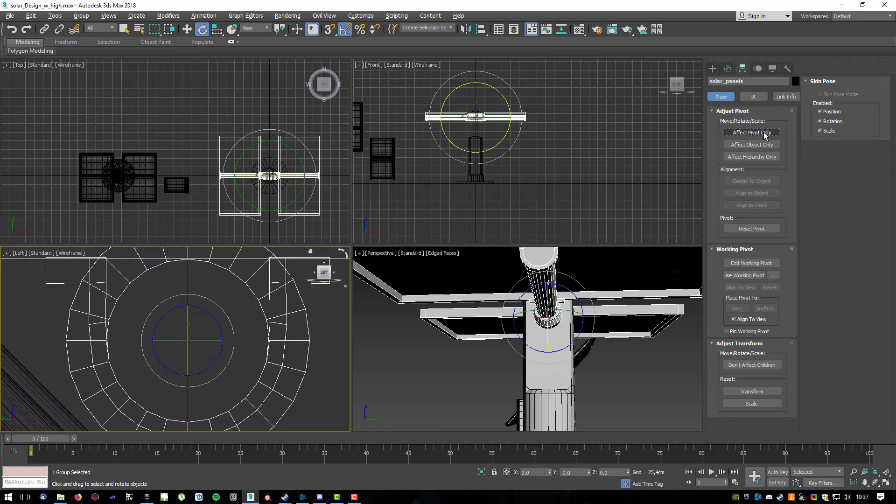
# Rotate the solar_panels group about the X axis to a tilt of 40 degrees.
pyautogui.middleClick(556, 344)
pyautogui.moveTo(556, 343); pyautogui.dragTo(562, 341, button='middle')
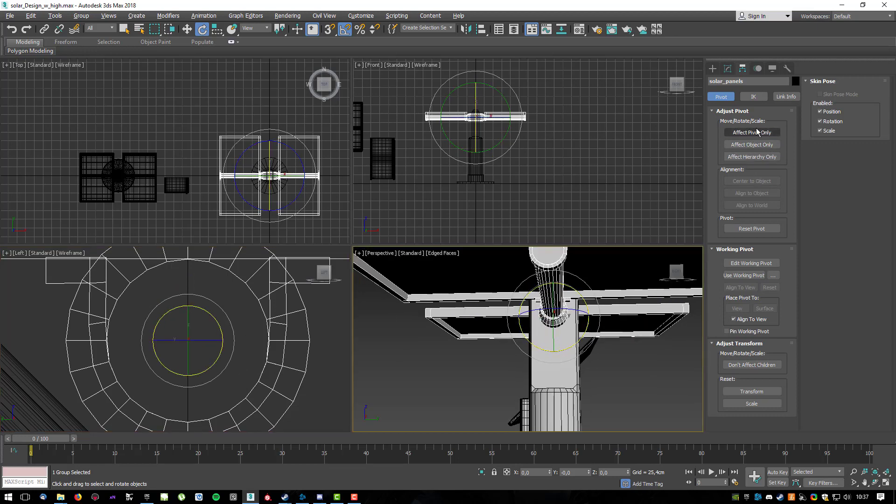
pyautogui.keyDown('alt'); pyautogui.moveTo(464, 345); pyautogui.dragTo(493, 342, button='middle'); pyautogui.keyUp('alt')
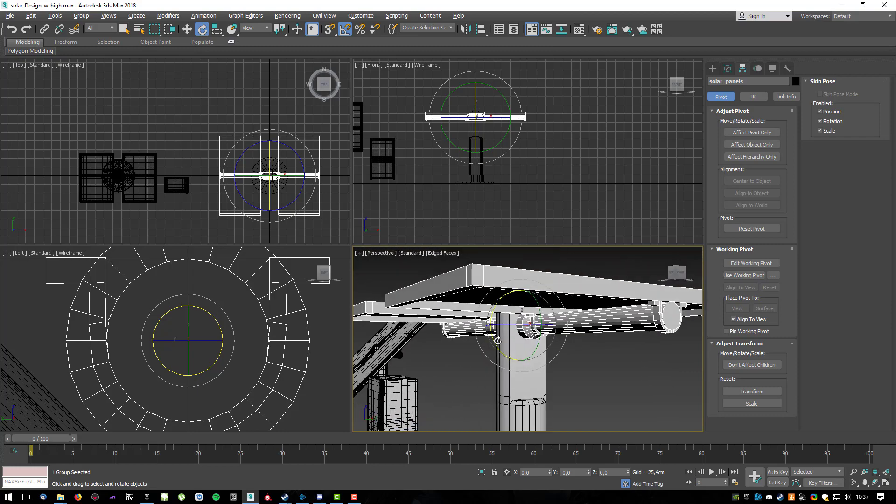
pyautogui.moveTo(493, 335); pyautogui.dragTo(540, 346)
pyautogui.hotkey('alt', 'w')
pyautogui.scroll(6, 342, 237)
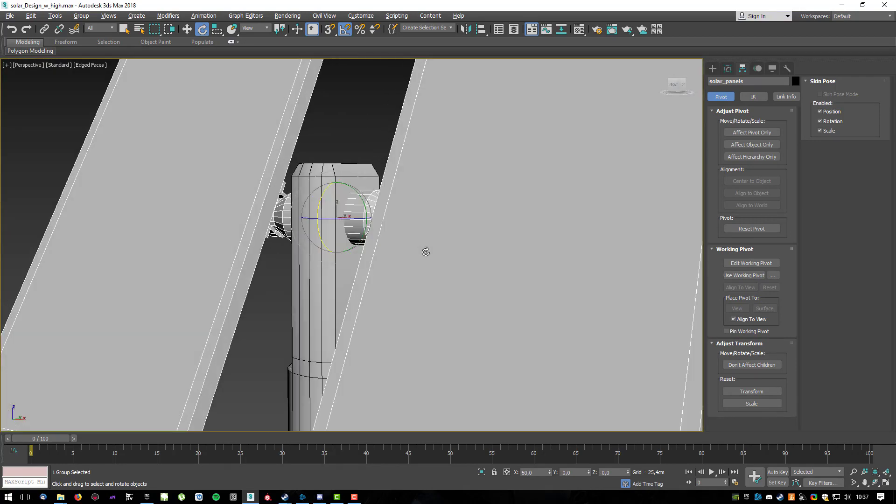
pyautogui.moveTo(324, 227); pyautogui.dragTo(394, 214)
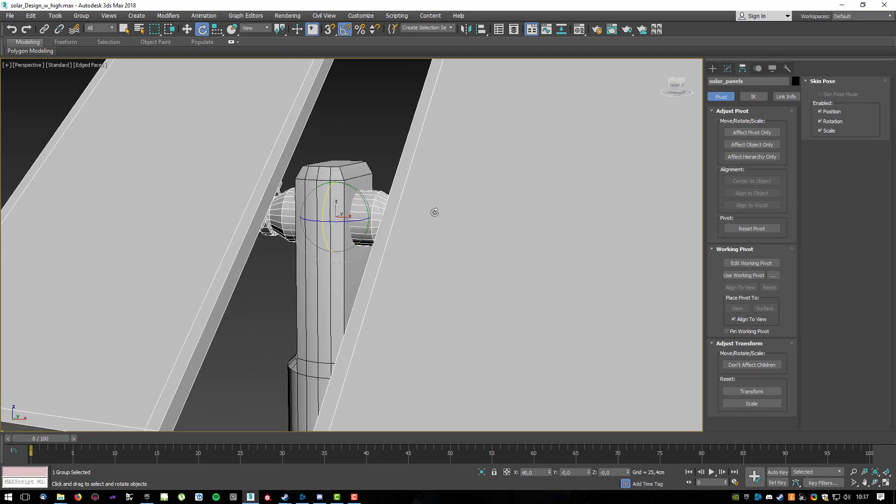
pyautogui.scroll(-6, 432, 212)
pyautogui.keyDown('alt'); pyautogui.moveTo(480, 243); pyautogui.dragTo(457, 243, button='middle'); pyautogui.keyUp('alt')
pyautogui.press('w')
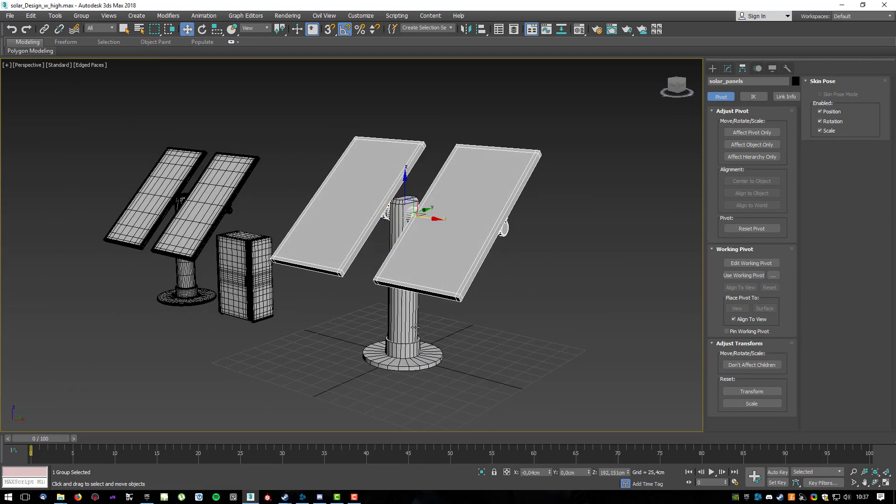
pyautogui.keyDown('alt'); pyautogui.moveTo(446, 305); pyautogui.dragTo(398, 321, button='middle'); pyautogui.keyUp('alt')
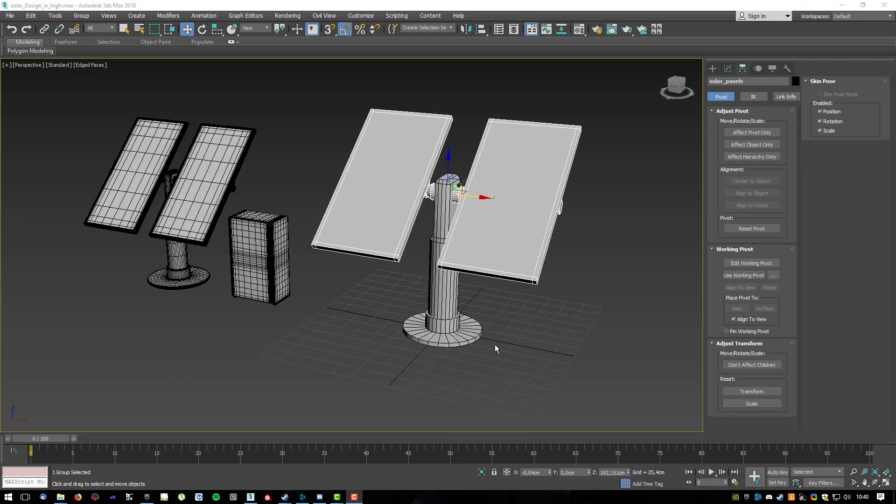
# Group the tilted panels with the pole and base under the name Solar_array, and save the scene.
pyautogui.moveTo(557, 309); pyautogui.dragTo(534, 311, button='middle')
pyautogui.moveTo(543, 264)
pyautogui.keyDown('alt'); pyautogui.mouseDown(button='middle')
pyautogui.moveTo(542, 250)
pyautogui.moveTo(575, 259)
pyautogui.moveTo(531, 277)
pyautogui.mouseUp(button='middle'); pyautogui.keyUp('alt')
pyautogui.moveTo(553, 105); pyautogui.dragTo(260, 398)
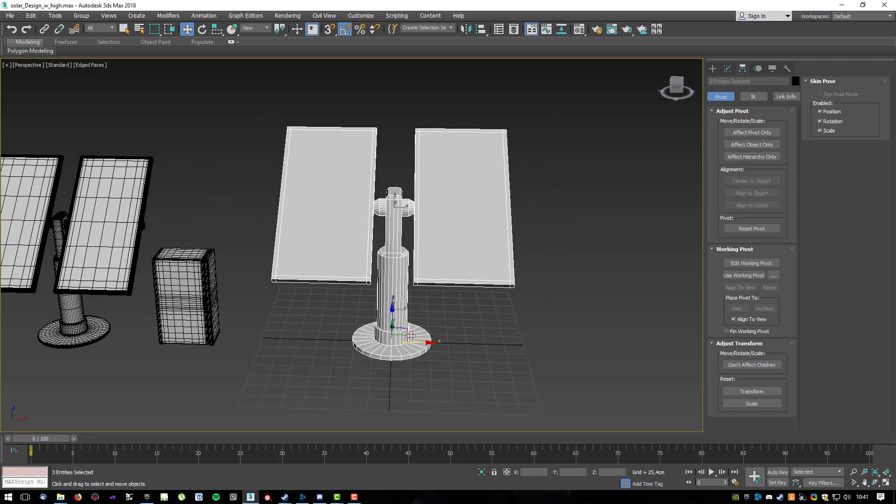
pyautogui.click(82, 16)
pyautogui.click(88, 32)
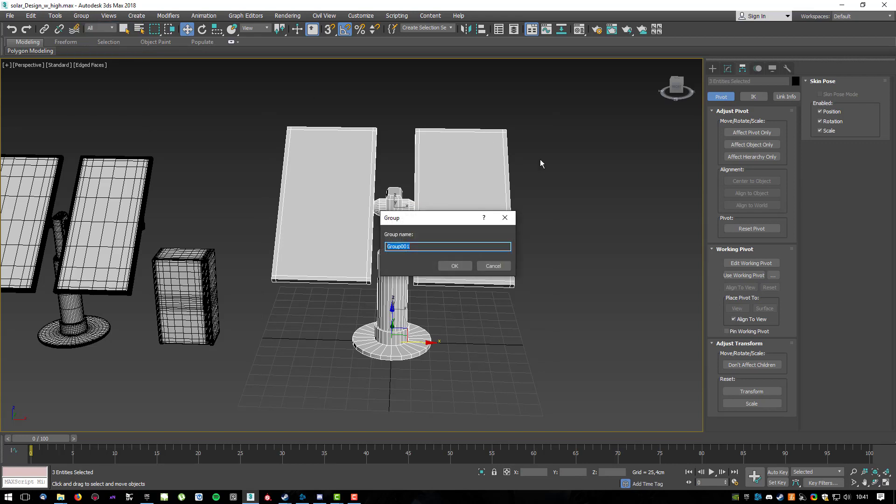
pyautogui.write('Solar_array')
pyautogui.press('Return')
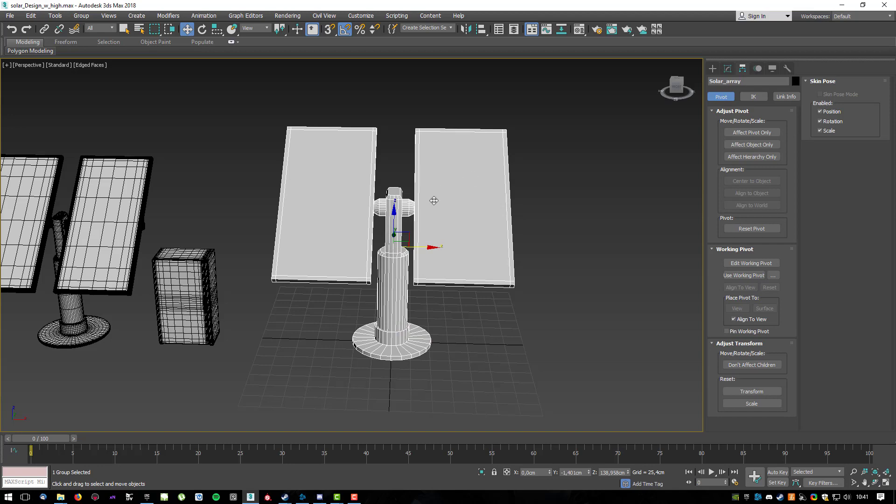
pyautogui.click(9, 15)
pyautogui.click(26, 87)
# Move the Solar_array group along the X axis toward the reference cabinet, to about X -50.9 cm.
pyautogui.keyDown('alt'); pyautogui.moveTo(236, 252); pyautogui.dragTo(435, 225, button='middle'); pyautogui.keyUp('alt')
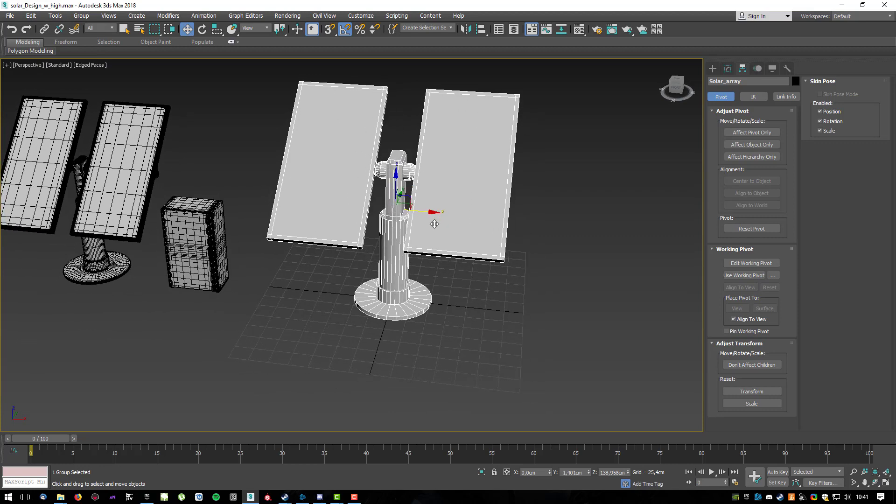
pyautogui.moveTo(429, 213); pyautogui.dragTo(395, 234)
pyautogui.moveTo(529, 305)
pyautogui.keyDown('alt'); pyautogui.mouseDown(button='middle')
pyautogui.moveTo(500, 289)
pyautogui.moveTo(533, 309)
pyautogui.moveTo(525, 296)
pyautogui.moveTo(535, 288)
pyautogui.mouseUp(button='middle'); pyautogui.keyUp('alt')
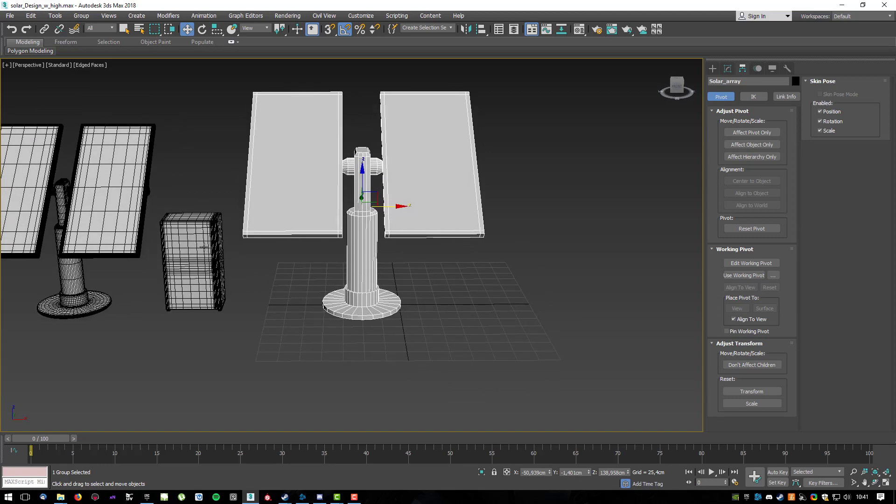
# Create a box about 51 cm long, 78 cm wide and 128 cm high between the reference cabinet and the new stand.
pyautogui.click(713, 68)
pyautogui.click(739, 126)
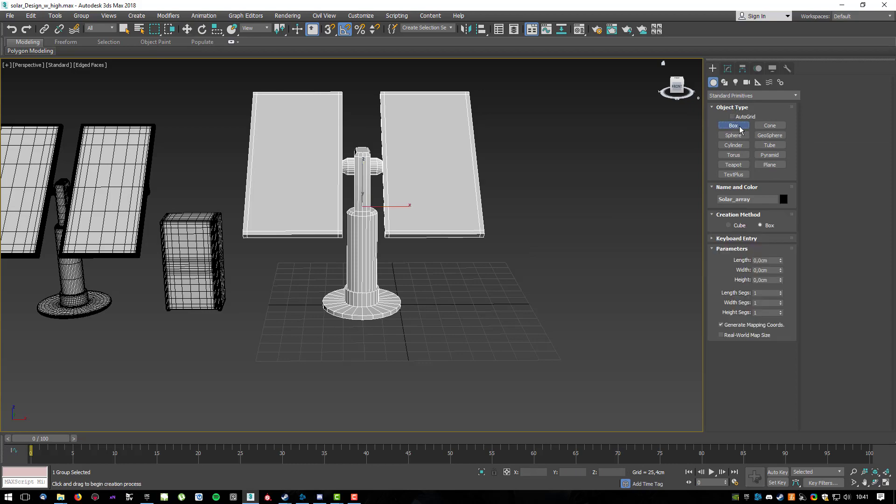
pyautogui.keyDown('alt'); pyautogui.moveTo(380, 274); pyautogui.dragTo(432, 287, button='middle'); pyautogui.keyUp('alt')
pyautogui.scroll(3, 379, 271)
pyautogui.keyDown('alt'); pyautogui.moveTo(364, 254); pyautogui.dragTo(321, 303, button='middle'); pyautogui.keyUp('alt')
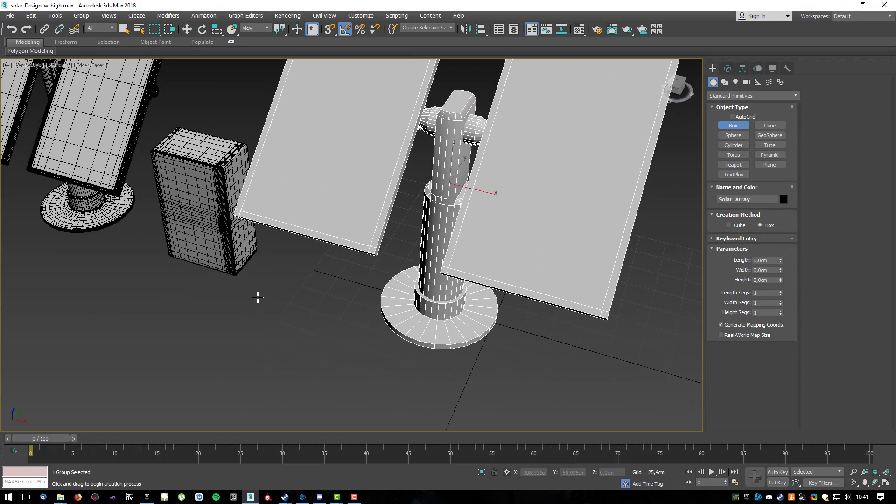
pyautogui.moveTo(324, 312); pyautogui.dragTo(302, 273, button='middle')
pyautogui.scroll(4, 384, 274)
pyautogui.scroll(-2, 385, 278)
pyautogui.scroll(-3, 433, 290)
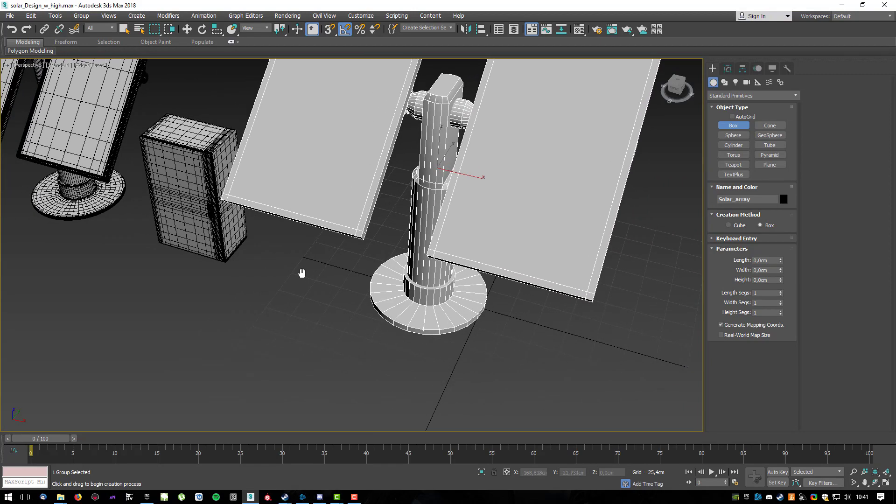
pyautogui.scroll(3, 201, 275)
pyautogui.moveTo(186, 272); pyautogui.dragTo(359, 274, button='middle')
pyautogui.moveTo(483, 258); pyautogui.dragTo(421, 297, button='middle')
pyautogui.moveTo(421, 269); pyautogui.dragTo(519, 360)
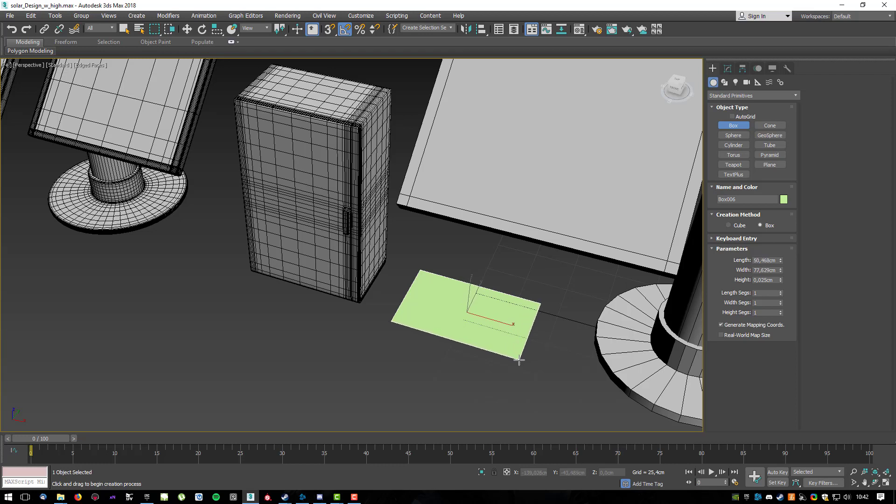
pyautogui.click(543, 155)
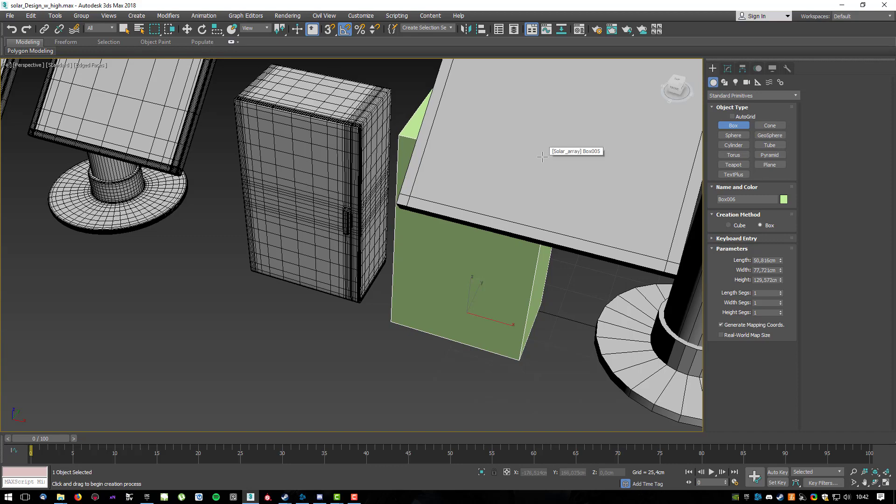
# Move the box beside the reference cabinet, to about X -222.3, Y -28.2 and Z 9.5 cm.
pyautogui.keyDown('alt'); pyautogui.moveTo(504, 198); pyautogui.dragTo(493, 224, button='middle'); pyautogui.keyUp('alt')
pyautogui.press('w')
pyautogui.moveTo(486, 316); pyautogui.dragTo(404, 297)
pyautogui.keyDown('alt'); pyautogui.moveTo(404, 297); pyautogui.dragTo(350, 372, button='middle'); pyautogui.keyUp('alt')
pyautogui.keyDown('alt'); pyautogui.moveTo(383, 313); pyautogui.dragTo(415, 332, button='middle'); pyautogui.keyUp('alt')
pyautogui.moveTo(412, 330)
pyautogui.mouseDown()
pyautogui.moveTo(393, 320)
pyautogui.moveTo(401, 320)
pyautogui.mouseUp()
pyautogui.keyDown('alt'); pyautogui.moveTo(400, 320); pyautogui.dragTo(434, 318, button='middle'); pyautogui.keyUp('alt')
# Move the box along the X axis to the opposite side of the new stand, at about X 84.4 cm.
pyautogui.moveTo(430, 320); pyautogui.dragTo(579, 325)
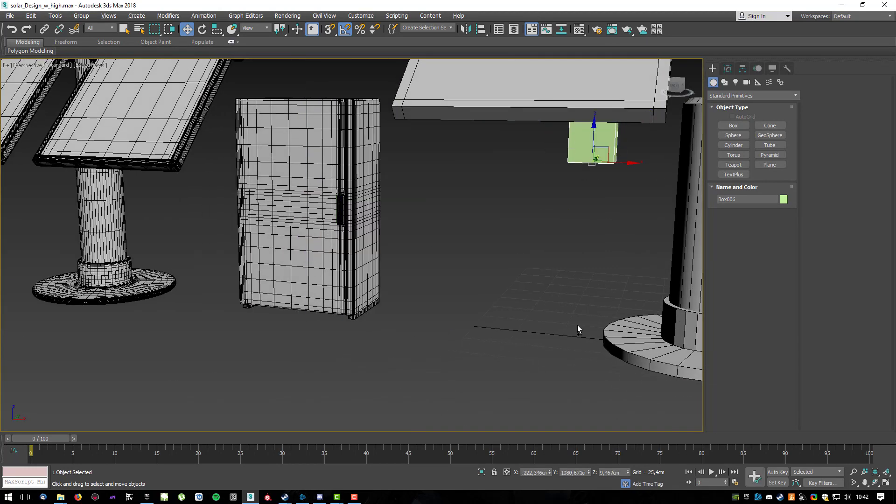
pyautogui.hotkey('ctrl', 'z')
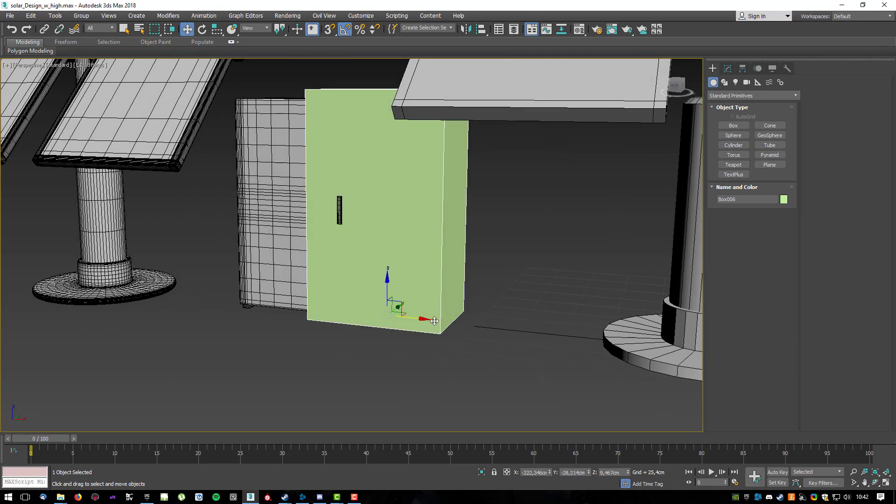
pyautogui.moveTo(425, 320); pyautogui.dragTo(666, 342)
pyautogui.scroll(-3, 559, 327)
pyautogui.moveTo(558, 327); pyautogui.dragTo(438, 319, button='middle')
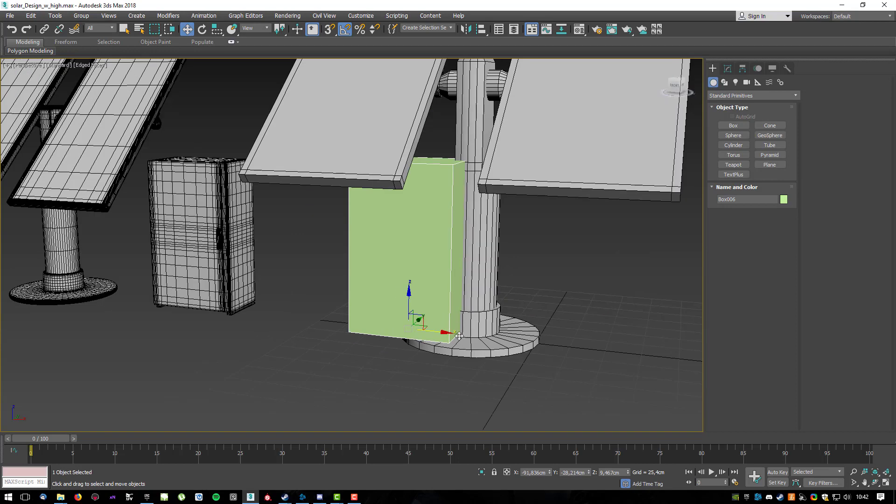
pyautogui.moveTo(446, 332); pyautogui.dragTo(672, 346)
pyautogui.moveTo(673, 346); pyautogui.dragTo(418, 324, button='middle')
# Set the box's length to 50 cm, width to 75 cm and height to 125 cm.
pyautogui.click(727, 68)
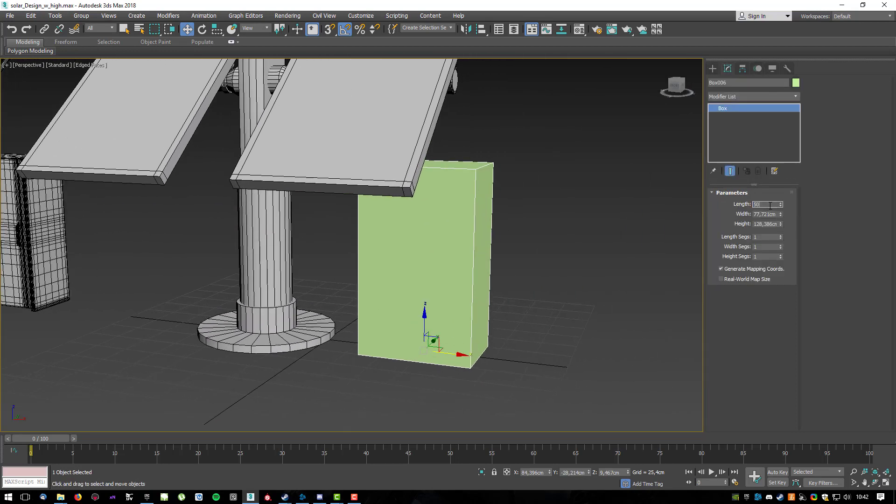
pyautogui.press('Tab')
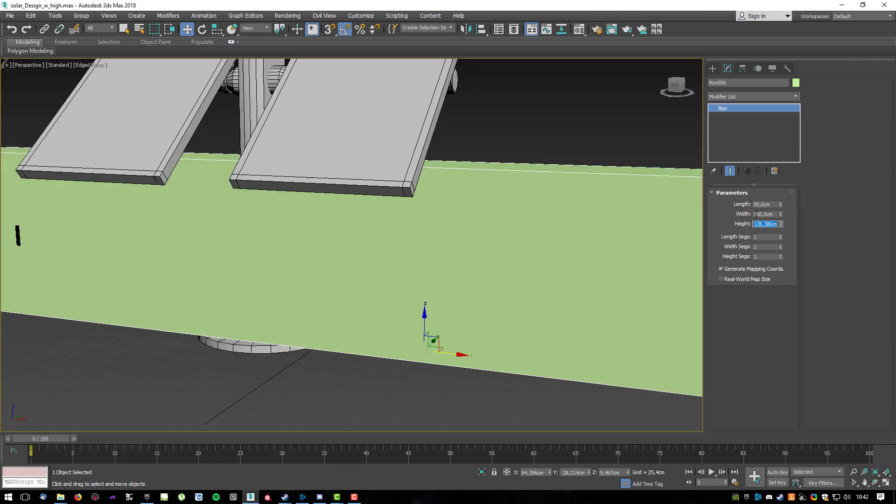
pyautogui.click(756, 214)
pyautogui.write('75')
pyautogui.press('Tab')
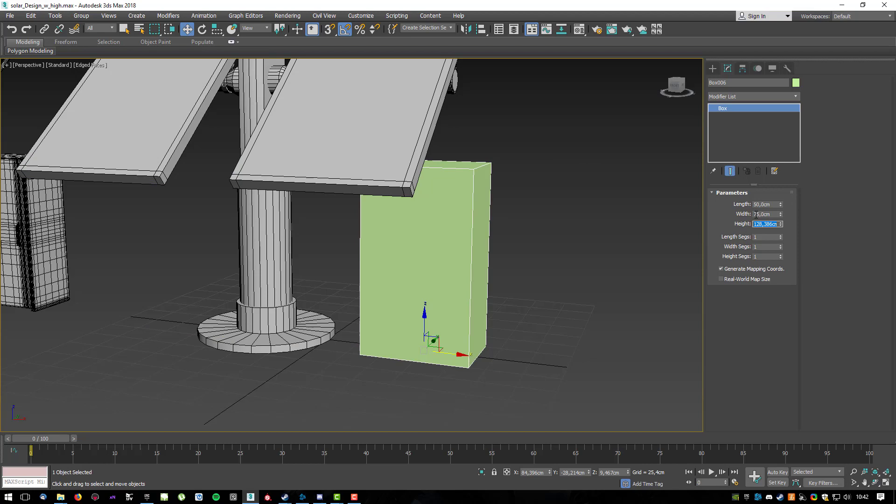
pyautogui.write('120')
pyautogui.press('Return')
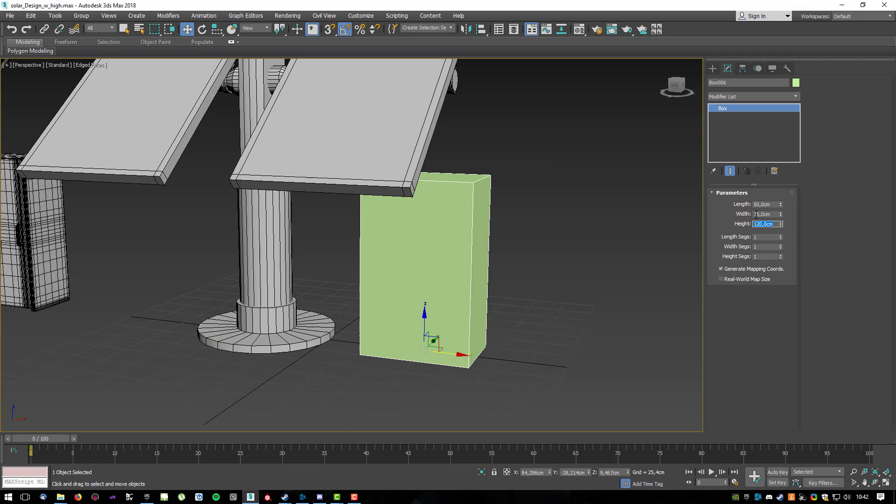
pyautogui.write('125')
pyautogui.press('Return')
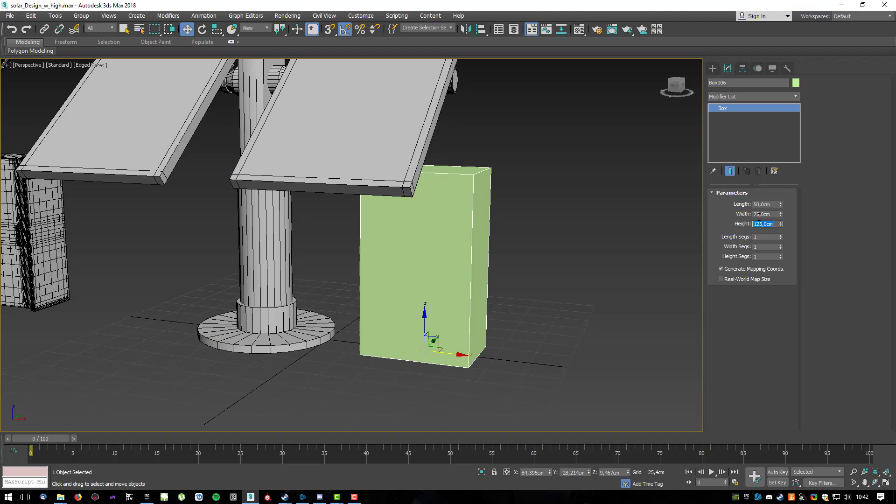
# Move the box along the X axis farther away from the solar stand, to about X 180.7 cm.
pyautogui.keyDown('alt'); pyautogui.moveTo(469, 297); pyautogui.dragTo(535, 353, button='middle'); pyautogui.keyUp('alt')
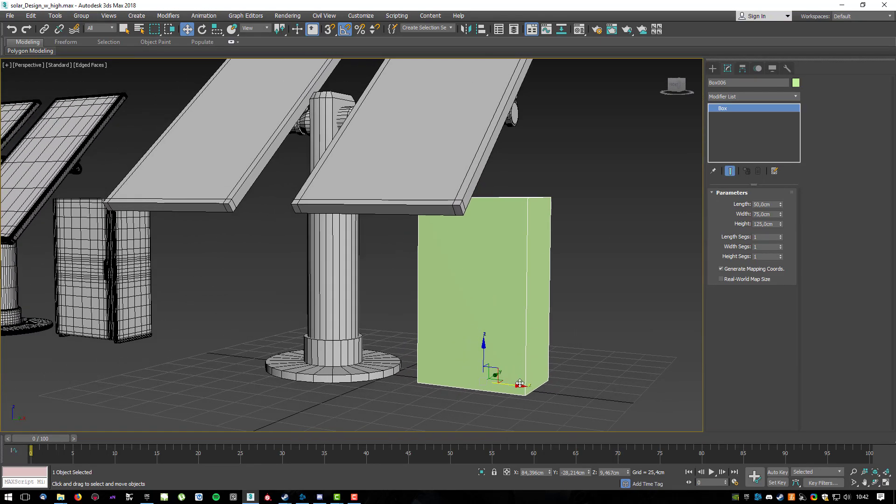
pyautogui.moveTo(523, 388); pyautogui.dragTo(674, 409)
pyautogui.keyDown('alt'); pyautogui.moveTo(583, 280); pyautogui.dragTo(594, 265, button='middle'); pyautogui.keyUp('alt')
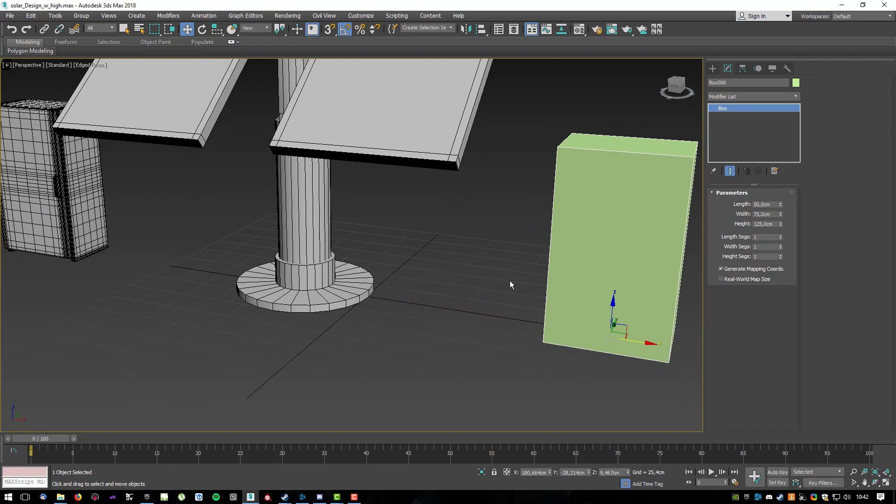
# Convert the box to an Editable Poly.
pyautogui.keyDown('alt'); pyautogui.moveTo(452, 266); pyautogui.dragTo(494, 211, button='middle'); pyautogui.keyUp('alt')
pyautogui.rightClick(494, 213)
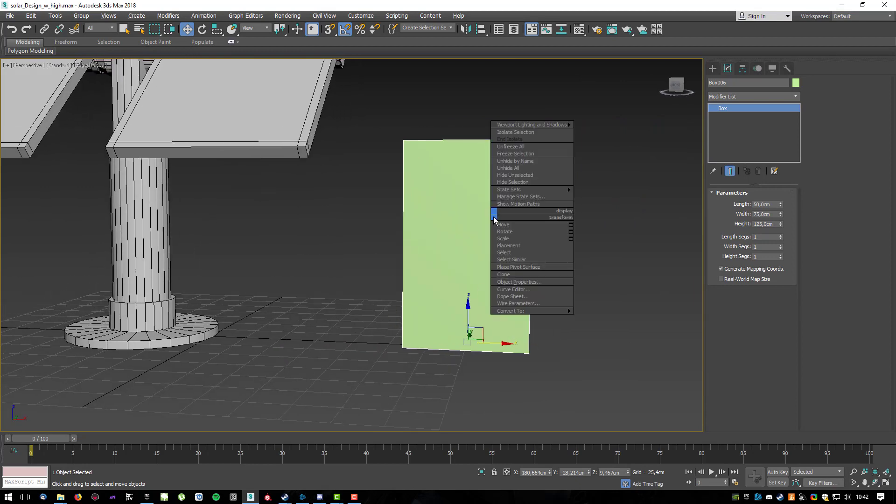
pyautogui.moveTo(518, 310)
pyautogui.click(606, 322)
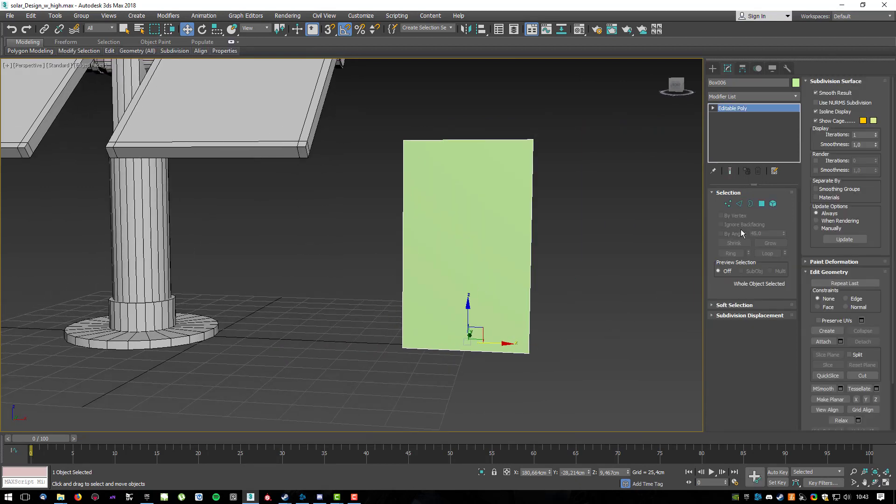
# Connect the box's four widthwise edges with 2 segments and a pinch of 80, forming a narrow strip along each side.
pyautogui.click(740, 204)
pyautogui.keyDown('alt'); pyautogui.moveTo(472, 88); pyautogui.dragTo(489, 100, button='middle'); pyautogui.keyUp('alt')
pyautogui.doubleClick(468, 352)
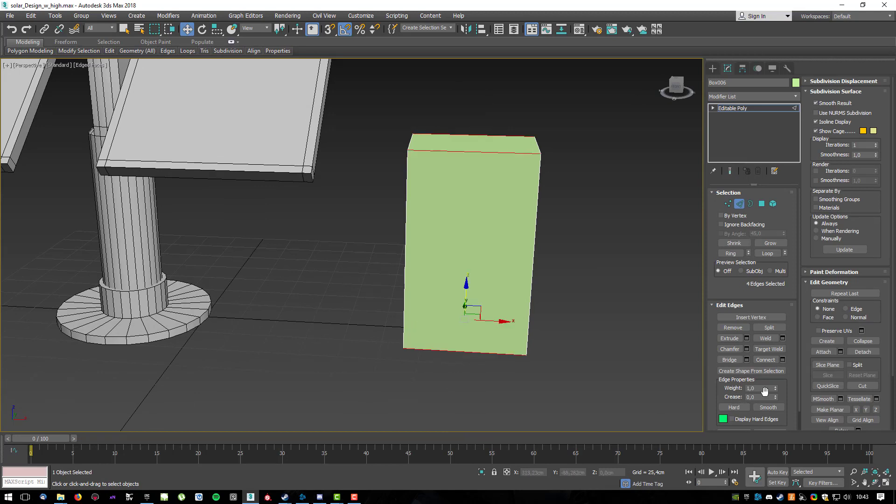
pyautogui.click(783, 360)
pyautogui.click(359, 248)
pyautogui.moveTo(362, 260); pyautogui.dragTo(412, 104)
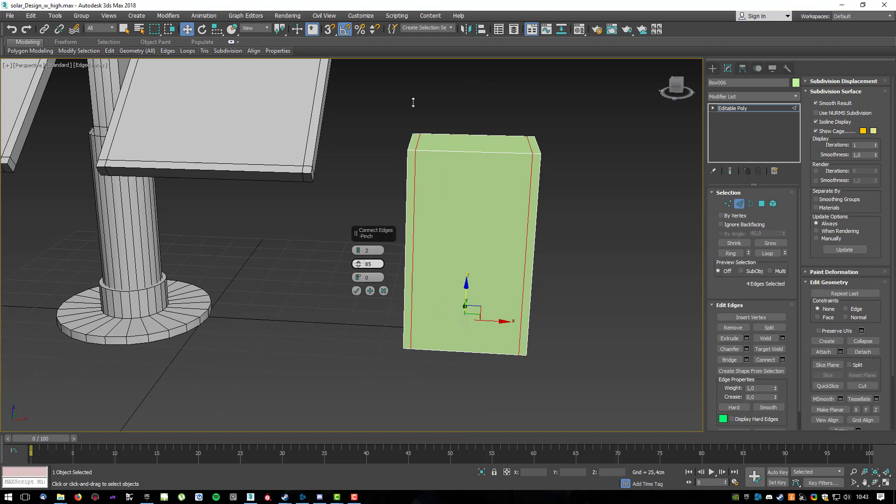
pyautogui.moveTo(413, 103); pyautogui.dragTo(410, 115)
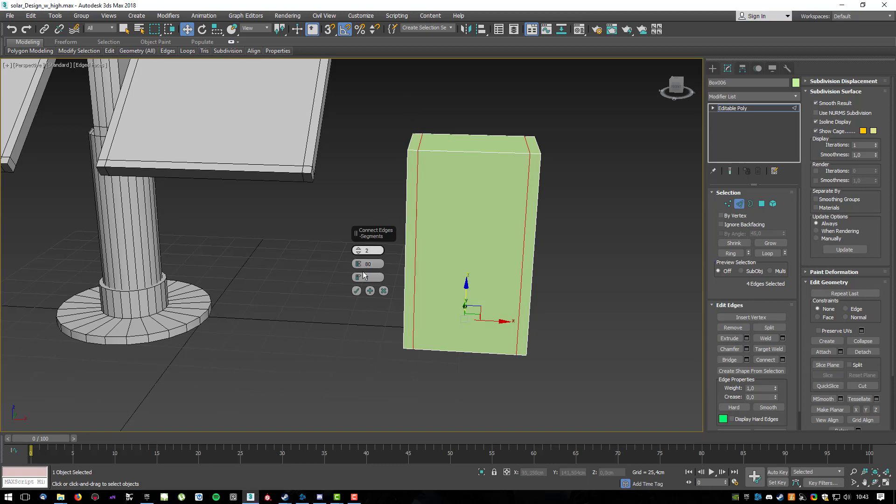
pyautogui.click(357, 291)
# Extrude the two narrow side polygons on the box's underside by 5 cm to form feet.
pyautogui.moveTo(438, 308)
pyautogui.keyDown('alt'); pyautogui.mouseDown(button='middle')
pyautogui.moveTo(489, 266)
pyautogui.moveTo(438, 301)
pyautogui.mouseUp(button='middle'); pyautogui.keyUp('alt')
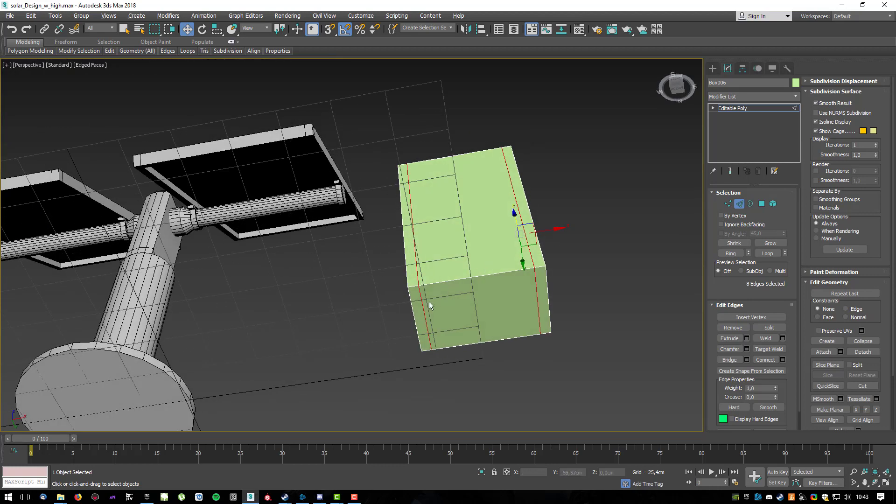
pyautogui.press('4')
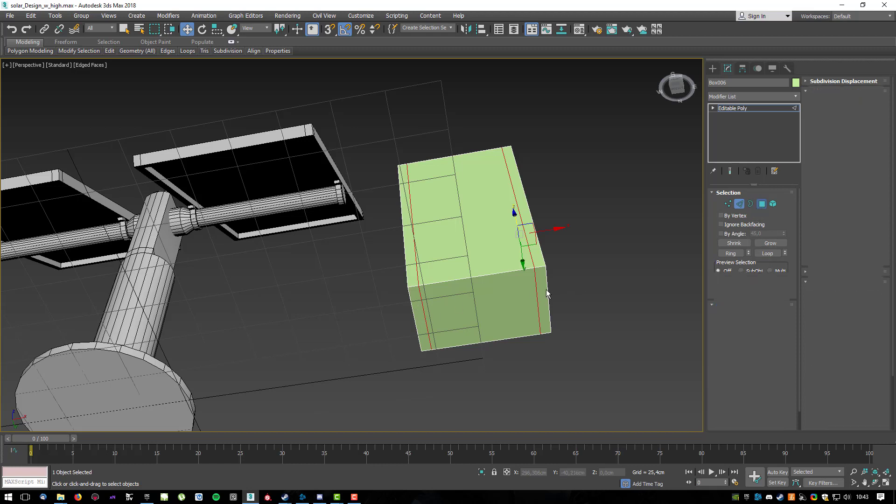
pyautogui.click(543, 290)
pyautogui.keyDown('ctrl'); pyautogui.click(421, 312); pyautogui.keyUp('ctrl')
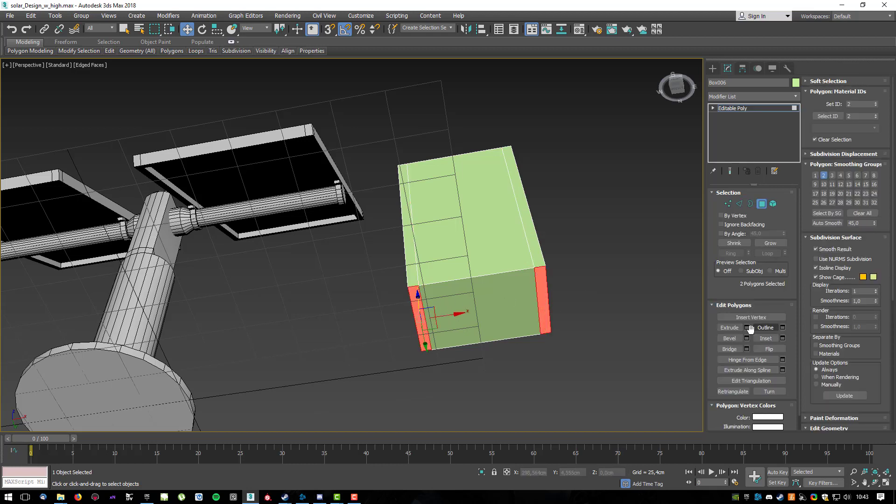
pyautogui.click(747, 329)
pyautogui.moveTo(359, 265); pyautogui.dragTo(367, 299)
pyautogui.click(373, 265)
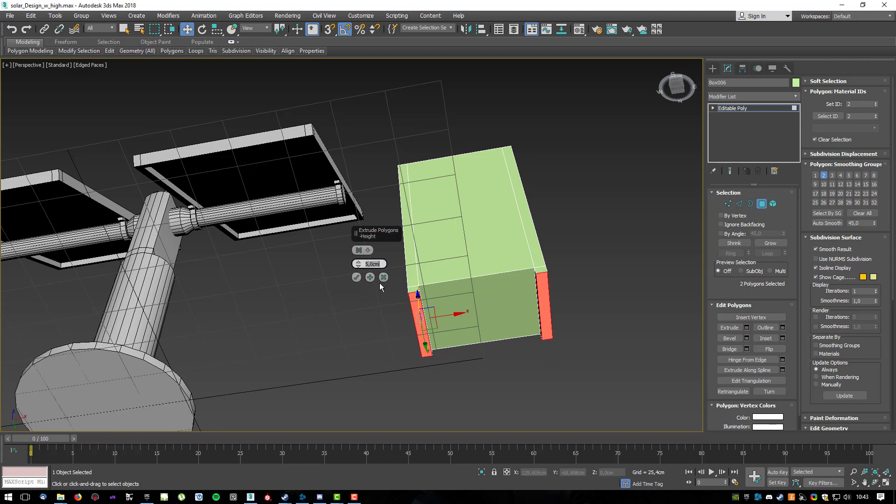
pyautogui.click(357, 277)
# Connect the four widthwise edges between the feet strips with 1 segment, pinch 0 and a slide of about 82.
pyautogui.keyDown('alt'); pyautogui.moveTo(527, 265); pyautogui.dragTo(532, 344, button='middle'); pyautogui.keyUp('alt')
pyautogui.click(740, 204)
pyautogui.keyDown('alt'); pyautogui.moveTo(563, 176); pyautogui.dragTo(514, 103, button='middle'); pyautogui.keyUp('alt')
pyautogui.moveTo(478, 396); pyautogui.dragTo(478, 400)
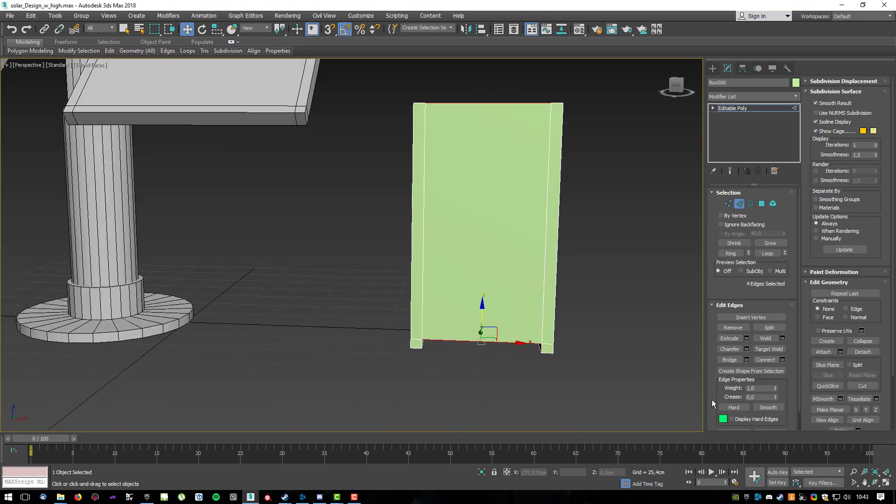
pyautogui.click(783, 360)
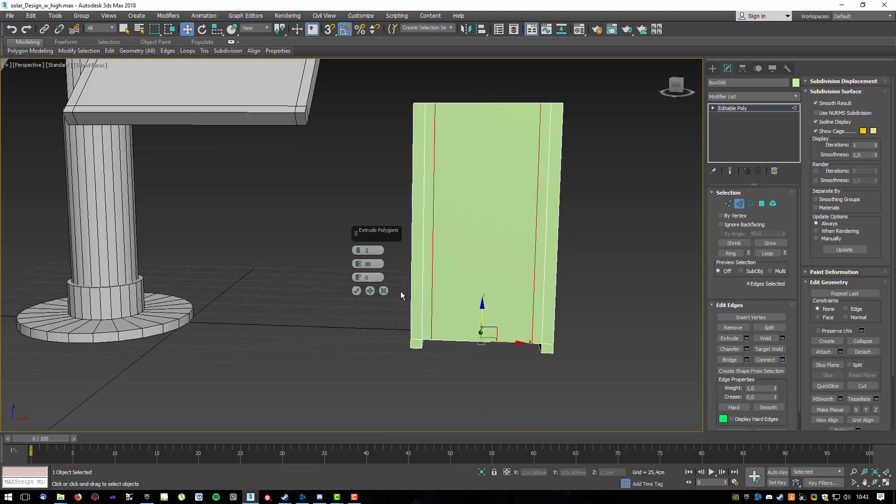
pyautogui.rightClick(358, 252)
pyautogui.rightClick(358, 265)
pyautogui.moveTo(358, 278); pyautogui.dragTo(450, 121)
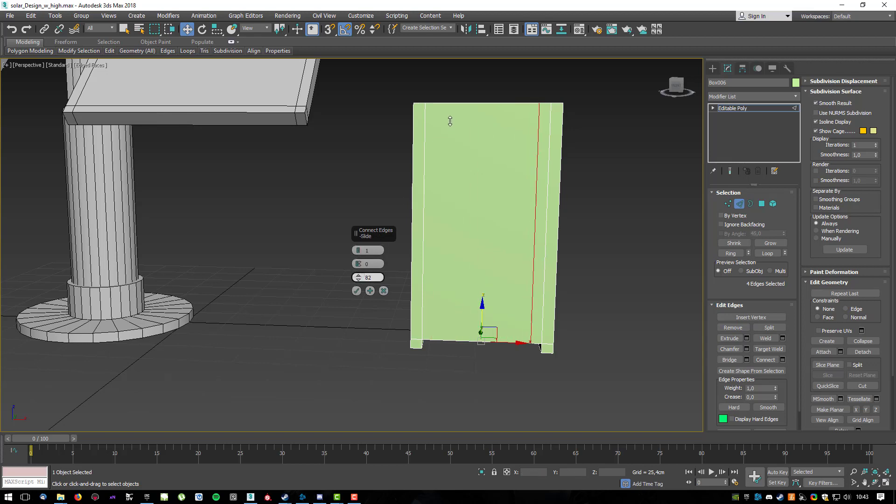
# Connect the selected front and back edges with one vertical segment near the cabinet's side, using a slide of 82.
pyautogui.moveTo(451, 121); pyautogui.dragTo(455, 121)
pyautogui.click(357, 291)
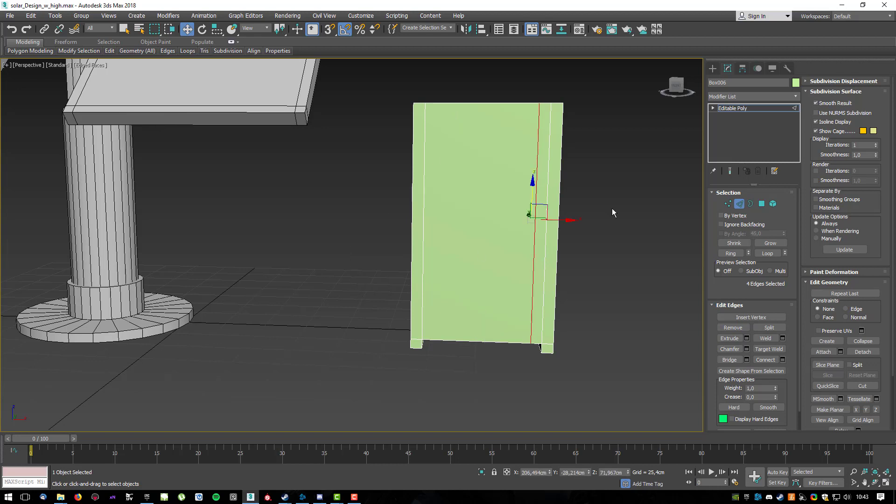
# Connect the cabinet's vertical edges with two horizontal segments at slide 0, pinched together around mid-height.
pyautogui.moveTo(321, 224); pyautogui.dragTo(320, 225)
pyautogui.moveTo(581, 264)
pyautogui.keyDown('alt'); pyautogui.mouseDown(button='middle')
pyautogui.moveTo(536, 254)
pyautogui.moveTo(571, 259)
pyautogui.mouseUp(button='middle'); pyautogui.keyUp('alt')
pyautogui.click(783, 359)
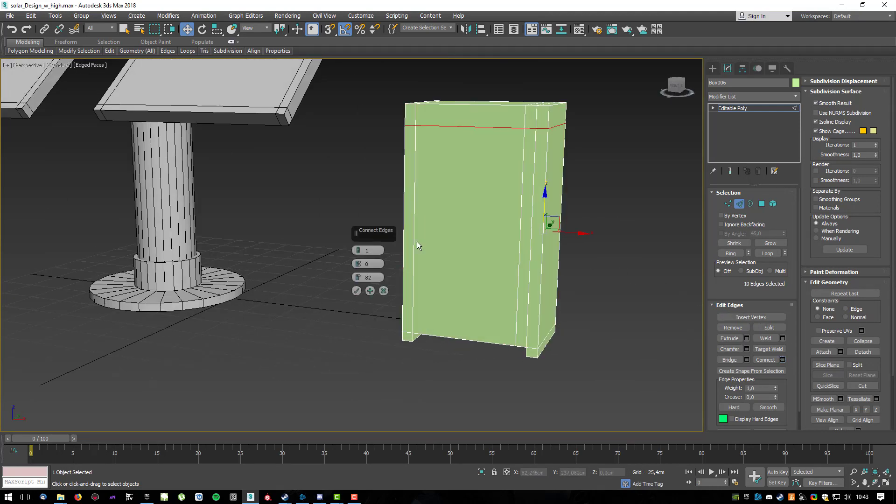
pyautogui.click(358, 248)
pyautogui.rightClick(359, 275)
pyautogui.moveTo(359, 263); pyautogui.dragTo(363, 330)
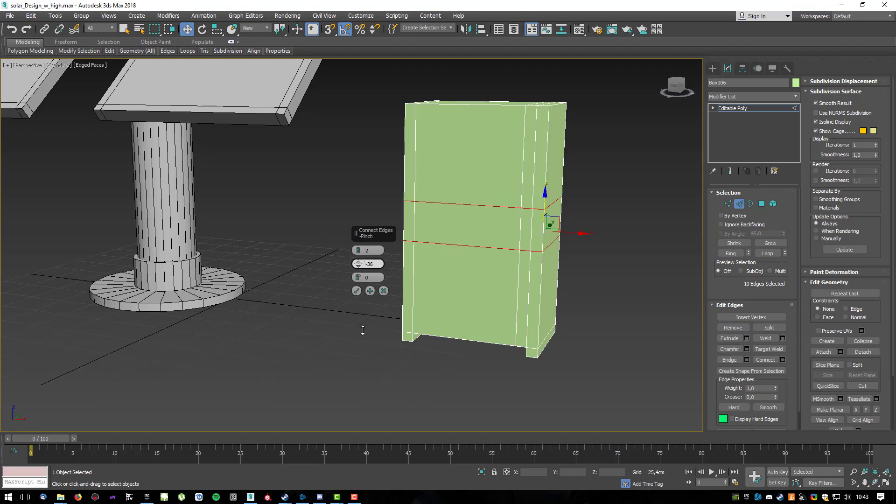
pyautogui.moveTo(364, 331); pyautogui.dragTo(365, 330)
pyautogui.moveTo(359, 264); pyautogui.dragTo(359, 266)
pyautogui.click(356, 291)
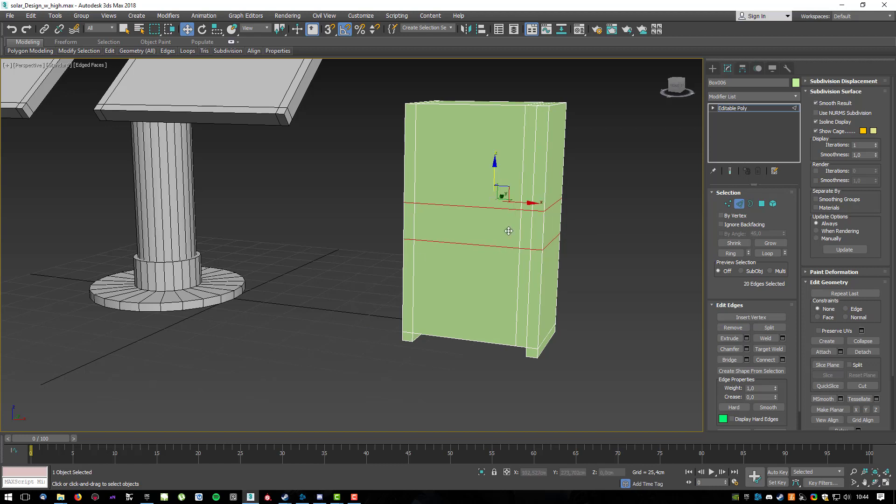
# Bevel the narrow front polygon between the two horizontal loops with height 4.76 cm and outline -0.84 cm to form a door handle.
pyautogui.click(760, 206)
pyautogui.click(527, 230)
pyautogui.moveTo(599, 232)
pyautogui.keyDown('alt'); pyautogui.mouseDown(button='middle')
pyautogui.moveTo(550, 218)
pyautogui.moveTo(606, 234)
pyautogui.mouseUp(button='middle'); pyautogui.keyUp('alt')
pyautogui.scroll(2, 606, 234)
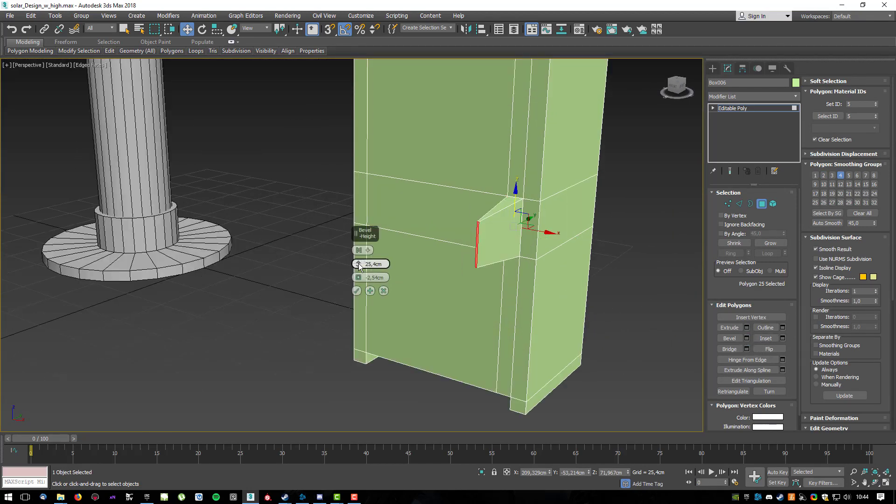
pyautogui.rightClick(359, 264)
pyautogui.rightClick(358, 277)
pyautogui.moveTo(359, 264)
pyautogui.mouseDown()
pyautogui.moveTo(360, 256)
pyautogui.moveTo(361, 279)
pyautogui.mouseUp()
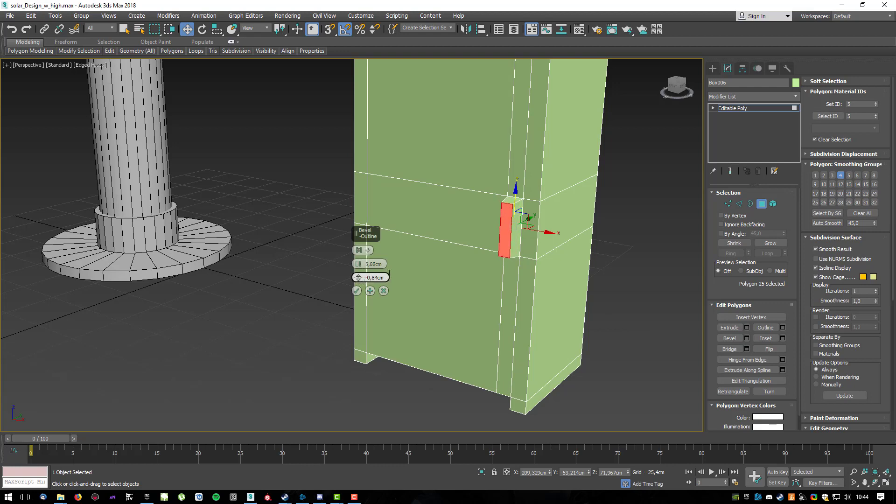
pyautogui.keyDown('alt'); pyautogui.moveTo(592, 230); pyautogui.dragTo(614, 225, button='middle'); pyautogui.keyUp('alt')
pyautogui.moveTo(363, 266); pyautogui.dragTo(360, 265)
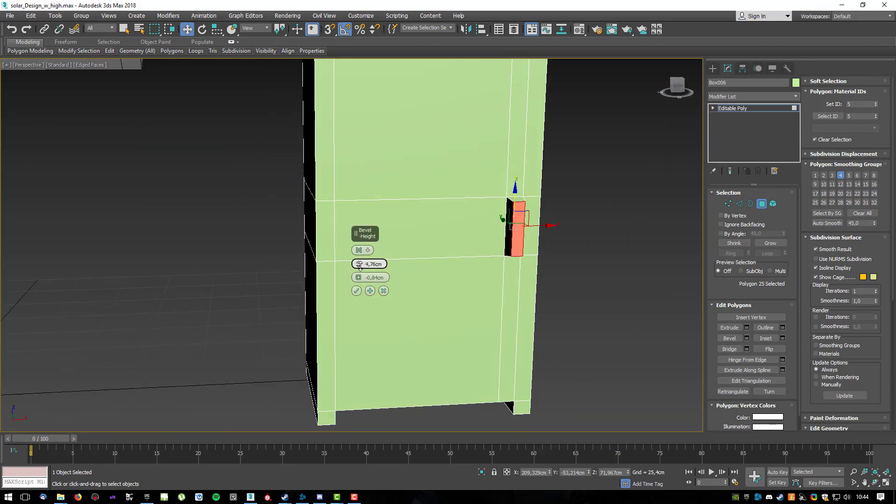
pyautogui.keyDown('alt'); pyautogui.moveTo(477, 234); pyautogui.dragTo(702, 209, button='middle'); pyautogui.keyUp('alt')
pyautogui.click(357, 292)
pyautogui.click(762, 205)
pyautogui.keyDown('alt'); pyautogui.moveTo(570, 204); pyautogui.dragTo(649, 223, button='middle'); pyautogui.keyUp('alt')
pyautogui.scroll(-5, 551, 192)
pyautogui.keyDown('alt'); pyautogui.moveTo(649, 223); pyautogui.dragTo(570, 234, button='middle'); pyautogui.keyUp('alt')
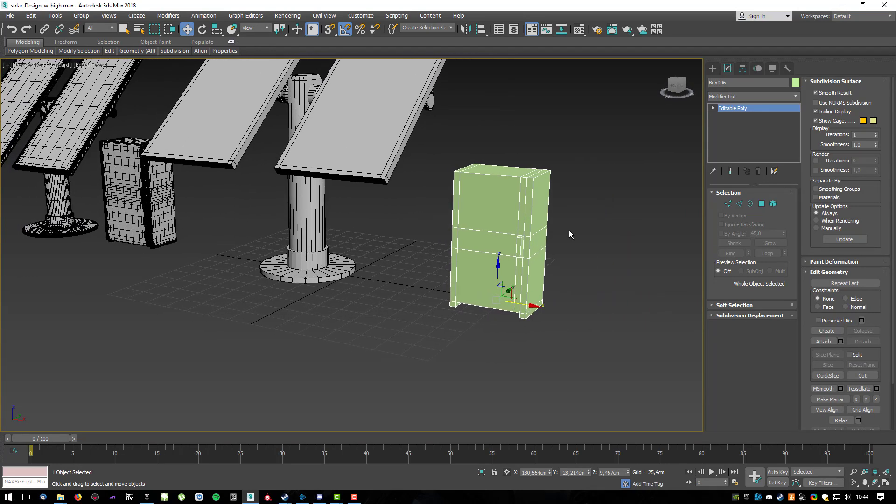
# Assign the 01 - Default material to the cabinet and set its object color to black.
pyautogui.press('m')
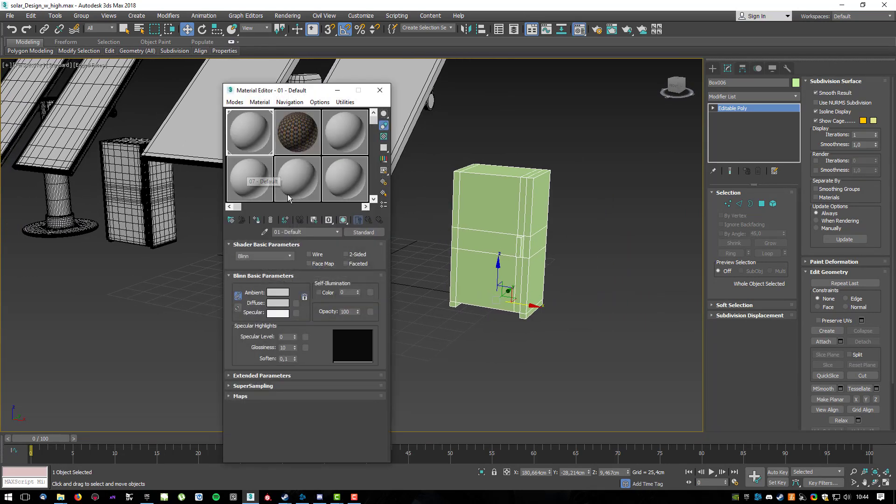
pyautogui.click(259, 221)
pyautogui.click(380, 90)
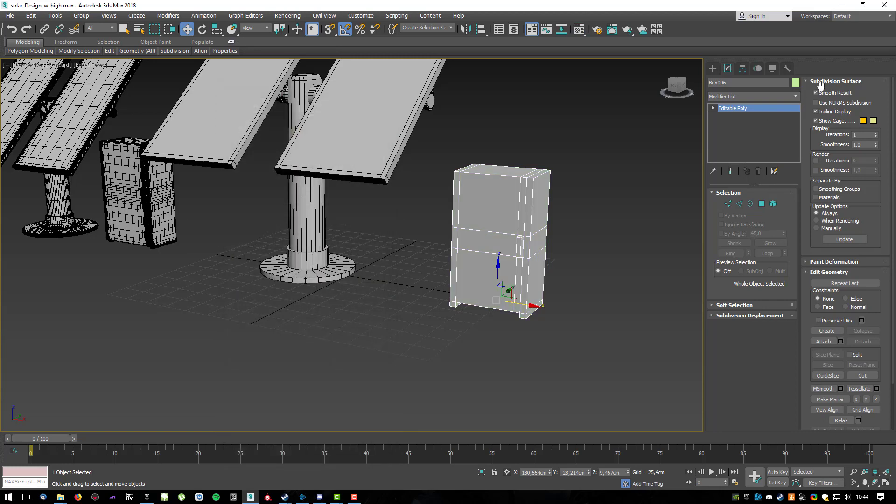
pyautogui.click(795, 83)
pyautogui.click(518, 269)
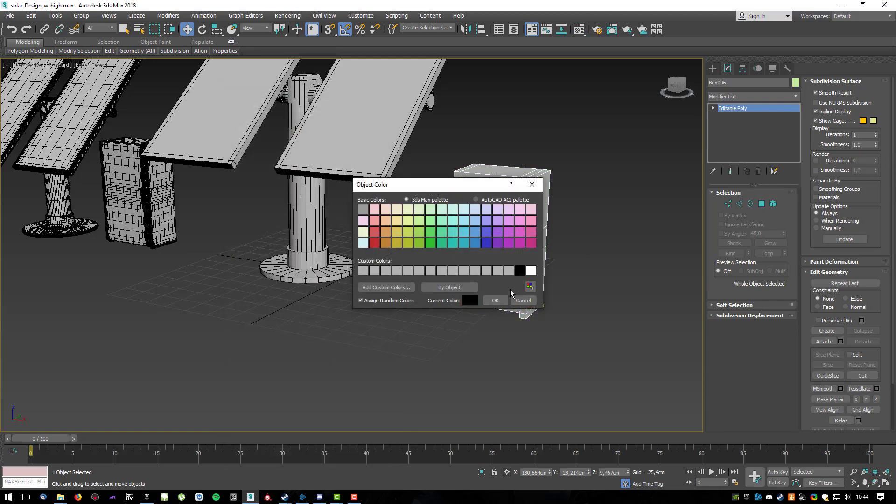
pyautogui.click(494, 299)
pyautogui.click(605, 216)
# Inspect the cabinet and the solar array from several angles.
pyautogui.keyDown('alt'); pyautogui.moveTo(551, 264); pyautogui.dragTo(581, 253, button='middle'); pyautogui.keyUp('alt')
pyautogui.click(545, 249)
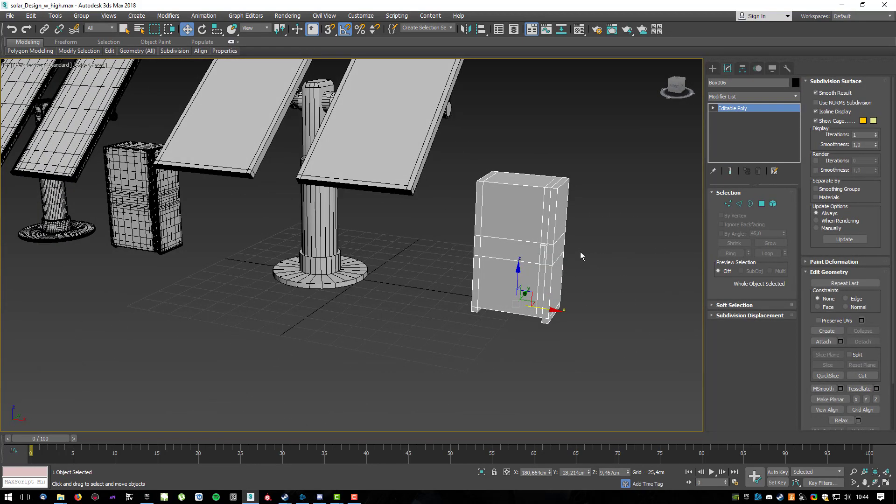
pyautogui.keyDown('alt'); pyautogui.moveTo(493, 254); pyautogui.dragTo(535, 212, button='middle'); pyautogui.keyUp('alt')
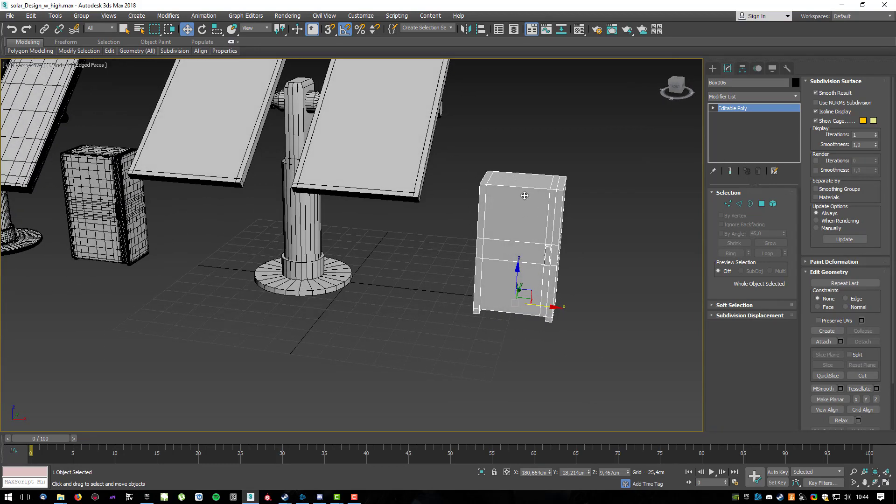
pyautogui.keyDown('alt'); pyautogui.moveTo(553, 255); pyautogui.dragTo(664, 311, button='middle'); pyautogui.keyUp('alt')
pyautogui.scroll(-2, 476, 252)
pyautogui.moveTo(447, 271)
pyautogui.keyDown('alt'); pyautogui.mouseDown(button='middle')
pyautogui.moveTo(443, 257)
pyautogui.moveTo(453, 267)
pyautogui.mouseUp(button='middle'); pyautogui.keyUp('alt')
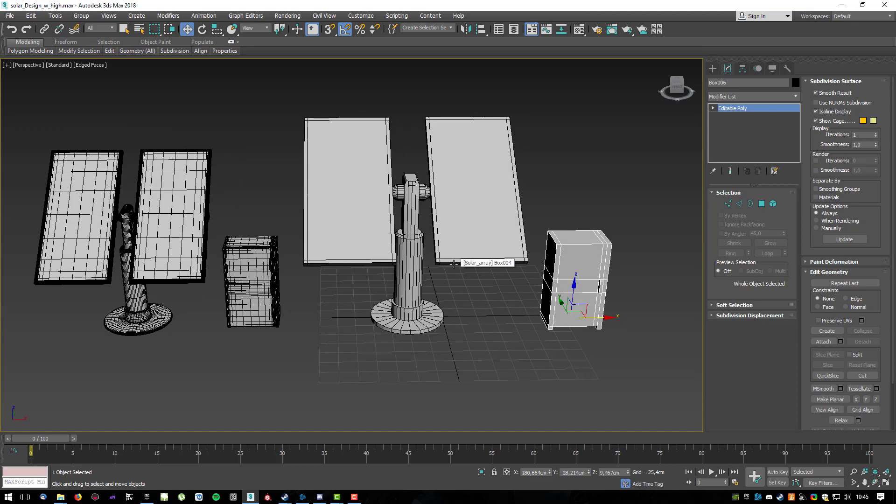
pyautogui.keyDown('alt'); pyautogui.moveTo(458, 267); pyautogui.dragTo(513, 289, button='middle'); pyautogui.keyUp('alt')
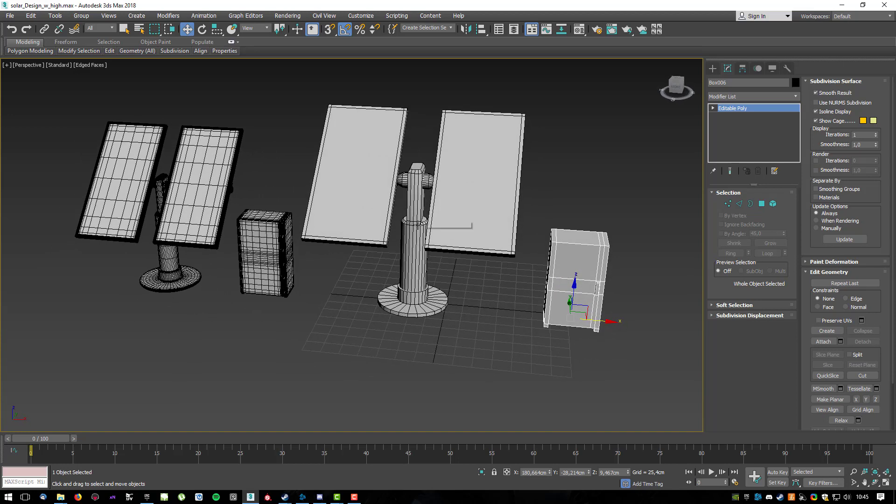
# Move the Solar_array group about 33 cm along the X axis toward the new cabinet.
pyautogui.click(454, 232)
pyautogui.moveTo(455, 219); pyautogui.dragTo(478, 221)
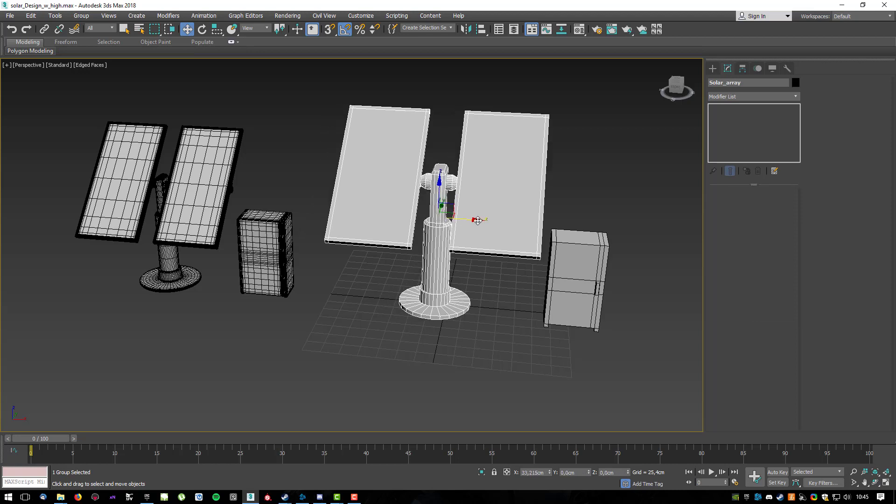
pyautogui.click(604, 213)
# Delete the dense, smoothed copies of the cabinet, solar panels, post and base.
pyautogui.click(277, 237)
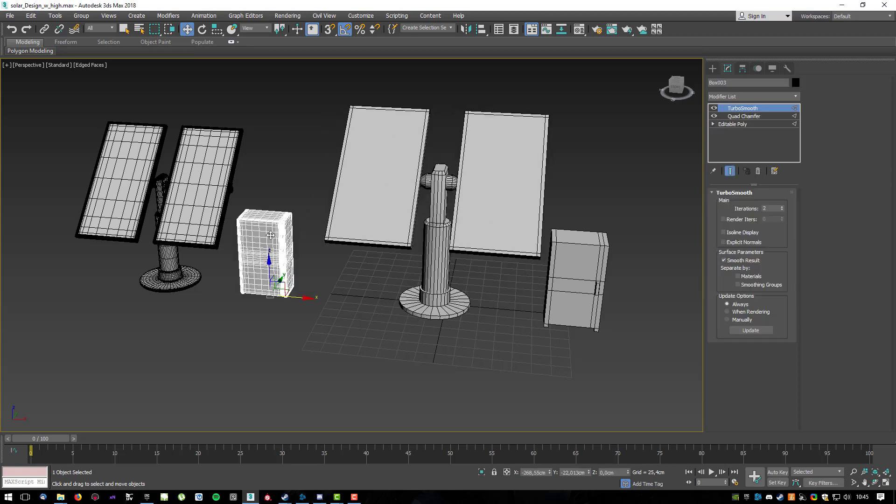
pyautogui.press('Delete')
pyautogui.click(215, 202)
pyautogui.press('Delete')
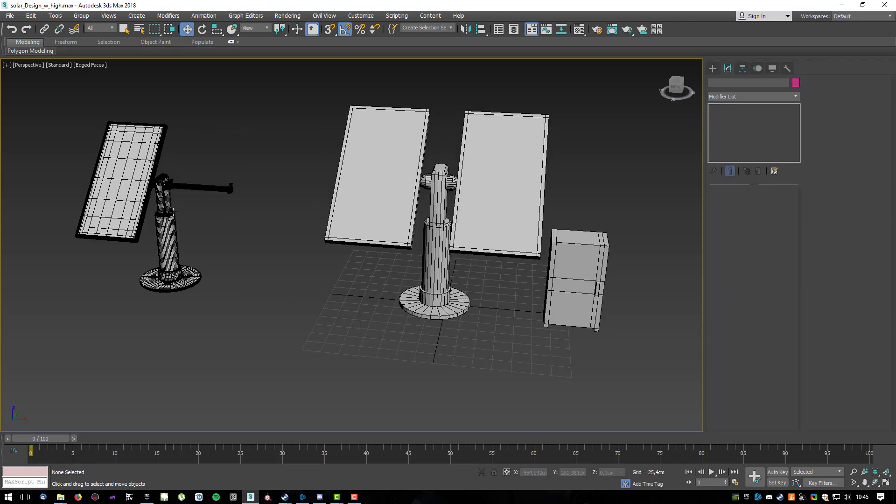
pyautogui.click(170, 210)
pyautogui.press('Delete')
pyautogui.moveTo(129, 292); pyautogui.dragTo(76, 327)
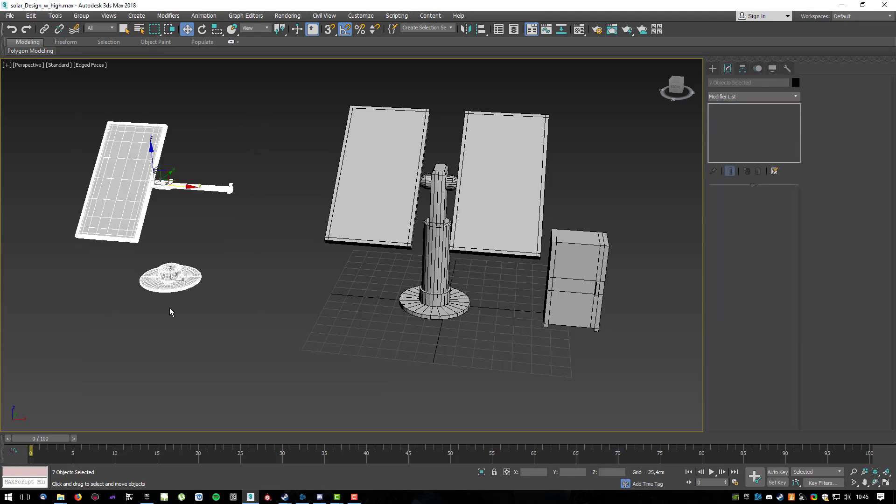
pyautogui.press('Delete')
# Select the cabinet and isolate it in the viewport.
pyautogui.moveTo(442, 298)
pyautogui.keyDown('alt'); pyautogui.mouseDown(button='middle')
pyautogui.moveTo(463, 284)
pyautogui.moveTo(430, 300)
pyautogui.mouseUp(button='middle'); pyautogui.keyUp('alt')
pyautogui.scroll(3, 323, 232)
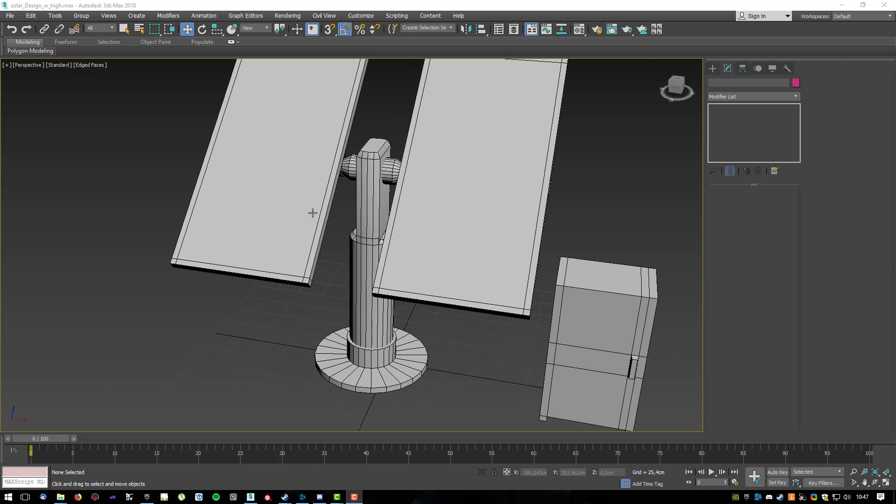
pyautogui.moveTo(363, 238); pyautogui.dragTo(378, 275, button='middle')
pyautogui.click(400, 287)
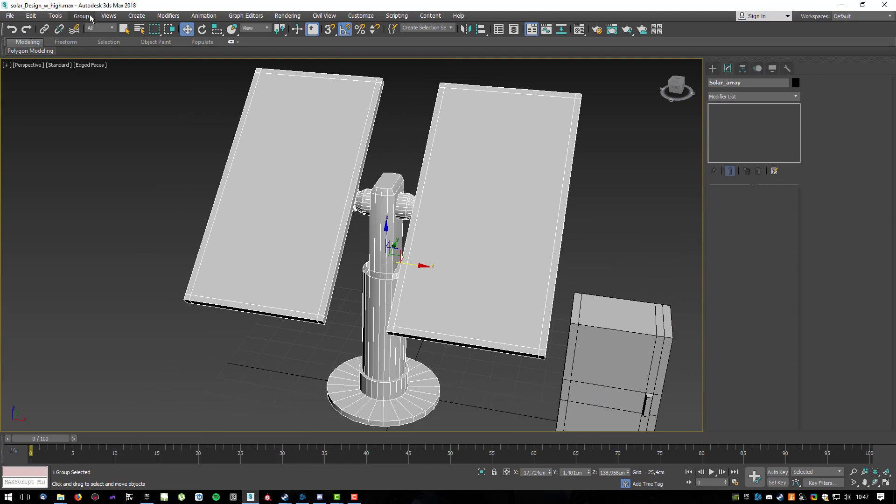
pyautogui.moveTo(509, 280); pyautogui.dragTo(397, 206, button='middle')
pyautogui.click(519, 274)
pyautogui.keyDown('alt'); pyautogui.moveTo(574, 332); pyautogui.dragTo(535, 308, button='middle'); pyautogui.keyUp('alt')
pyautogui.moveTo(536, 308); pyautogui.dragTo(550, 325, button='middle')
pyautogui.moveTo(550, 325); pyautogui.dragTo(528, 309, button='middle')
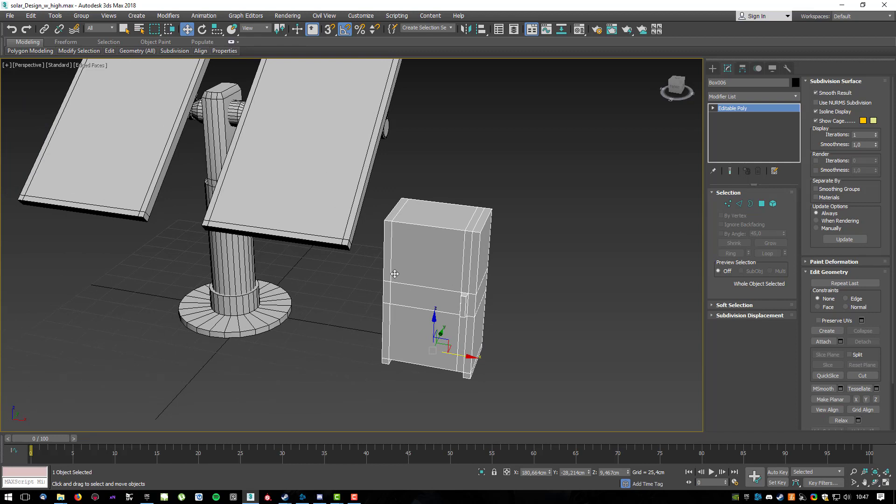
pyautogui.moveTo(458, 344); pyautogui.dragTo(460, 352, button='middle')
pyautogui.moveTo(536, 304); pyautogui.dragTo(495, 295, button='middle')
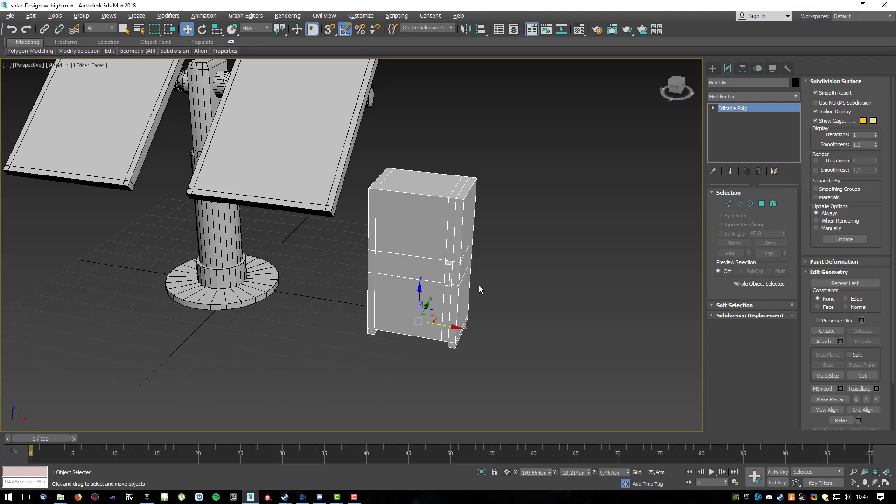
pyautogui.press('z')
pyautogui.keyDown('alt'); pyautogui.moveTo(479, 284); pyautogui.dragTo(456, 282, button='middle'); pyautogui.keyUp('alt')
pyautogui.scroll(-5, 475, 283)
pyautogui.scroll(3, 475, 284)
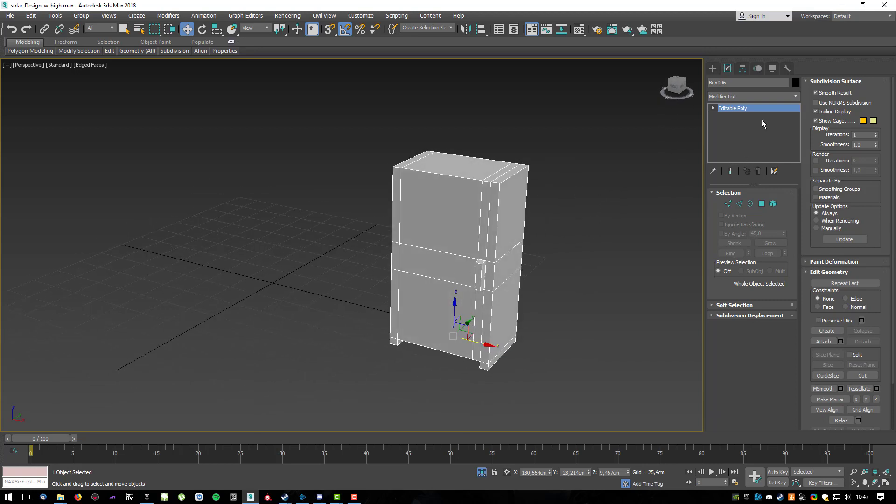
# Add a UVW Mapping Clear modifier to the cabinet and collapse it back to an Editable Poly.
pyautogui.click(796, 96)
pyautogui.press('u')
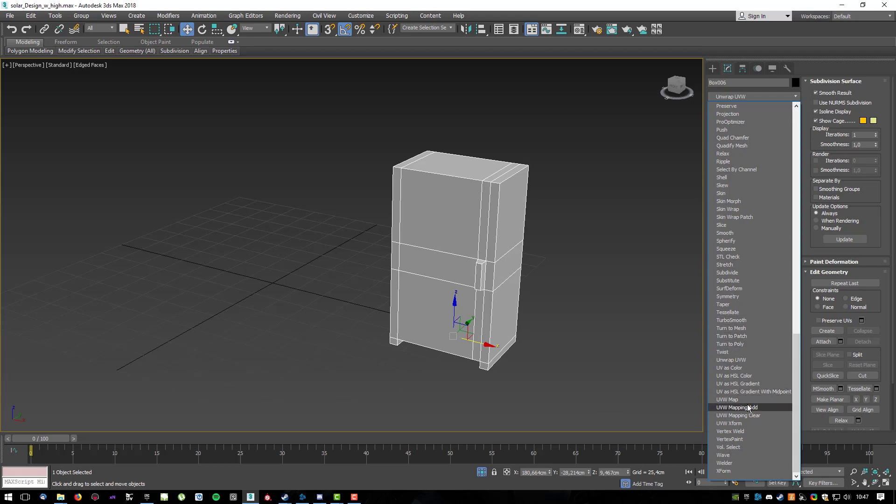
pyautogui.click(740, 416)
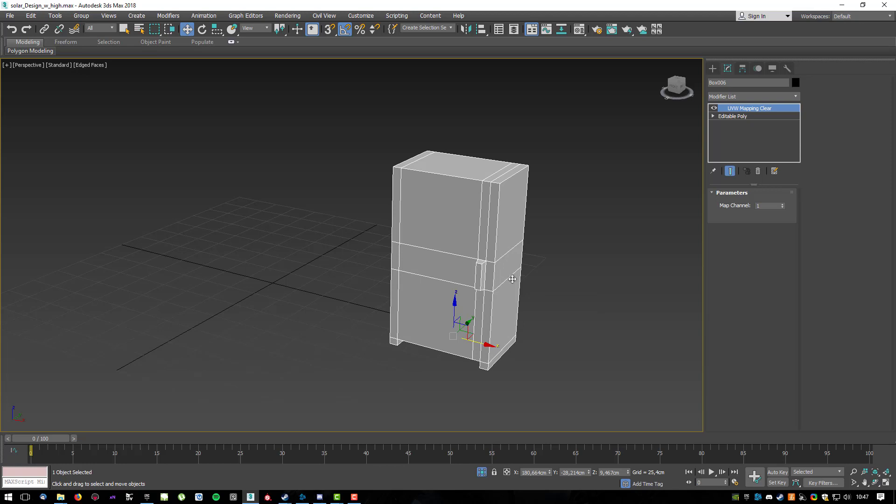
pyautogui.rightClick(496, 250)
pyautogui.click(601, 345)
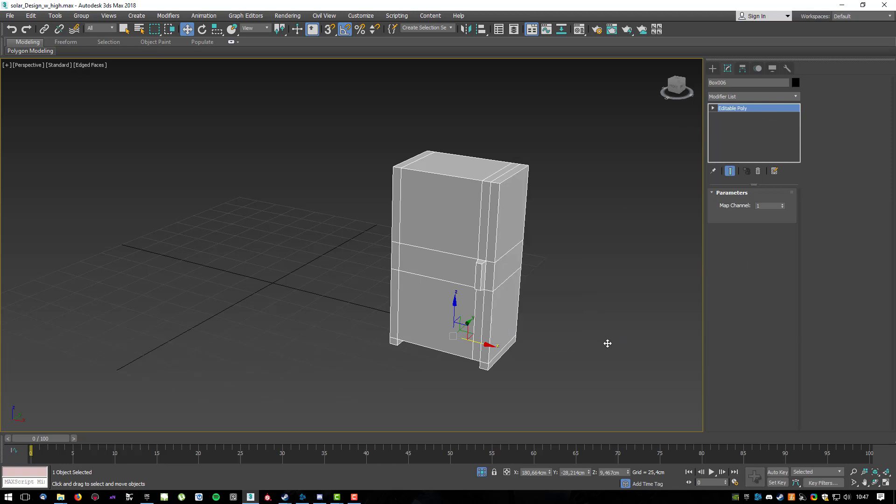
# Apply an Unwrap UVW modifier to the cabinet.
pyautogui.click(796, 96)
pyautogui.press('u')
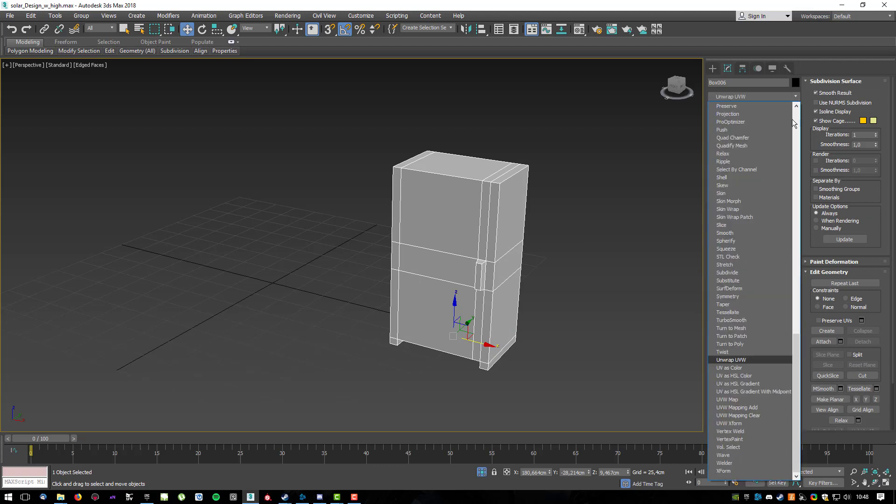
pyautogui.click(735, 360)
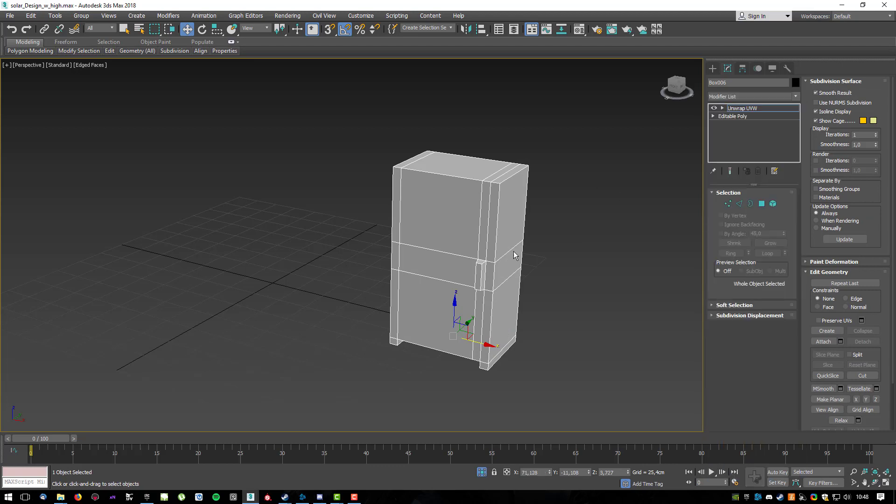
pyautogui.scroll(5, 565, 275)
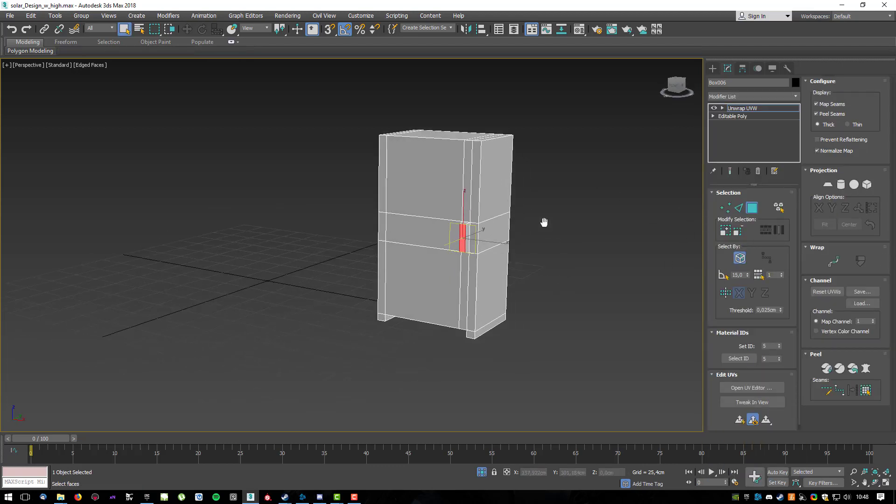
# Select the edges around the door handle's base and along its short corners, and convert them to peel seams.
pyautogui.scroll(-3, 516, 184)
pyautogui.press('2')
pyautogui.keyDown('alt'); pyautogui.moveTo(473, 162); pyautogui.dragTo(464, 180, button='middle'); pyautogui.keyUp('alt')
pyautogui.scroll(4, 437, 252)
pyautogui.keyDown('alt'); pyautogui.moveTo(447, 260); pyautogui.dragTo(411, 238, button='middle'); pyautogui.keyUp('alt')
pyautogui.keyDown('alt'); pyautogui.moveTo(417, 326); pyautogui.dragTo(442, 324, button='middle'); pyautogui.keyUp('alt')
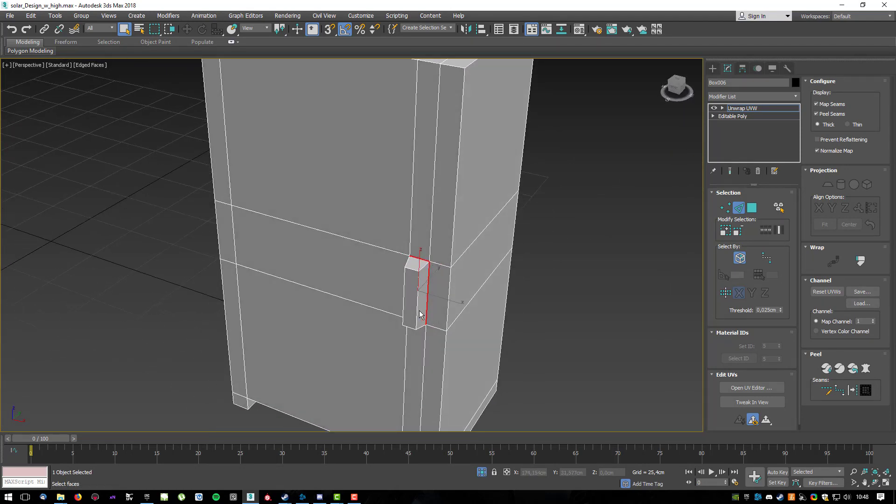
pyautogui.keyDown('alt'); pyautogui.moveTo(388, 295); pyautogui.dragTo(459, 285, button='middle'); pyautogui.keyUp('alt')
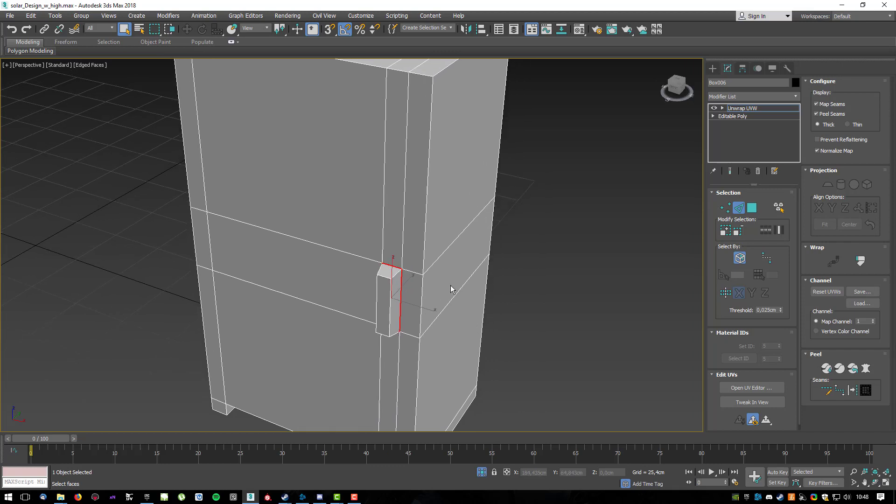
pyautogui.keyDown('alt'); pyautogui.moveTo(392, 279); pyautogui.dragTo(423, 260, button='middle'); pyautogui.keyUp('alt')
pyautogui.scroll(5, 422, 260)
pyautogui.moveTo(394, 234)
pyautogui.keyDown('alt'); pyautogui.mouseDown(button='middle')
pyautogui.moveTo(465, 237)
pyautogui.moveTo(377, 241)
pyautogui.mouseUp(button='middle'); pyautogui.keyUp('alt')
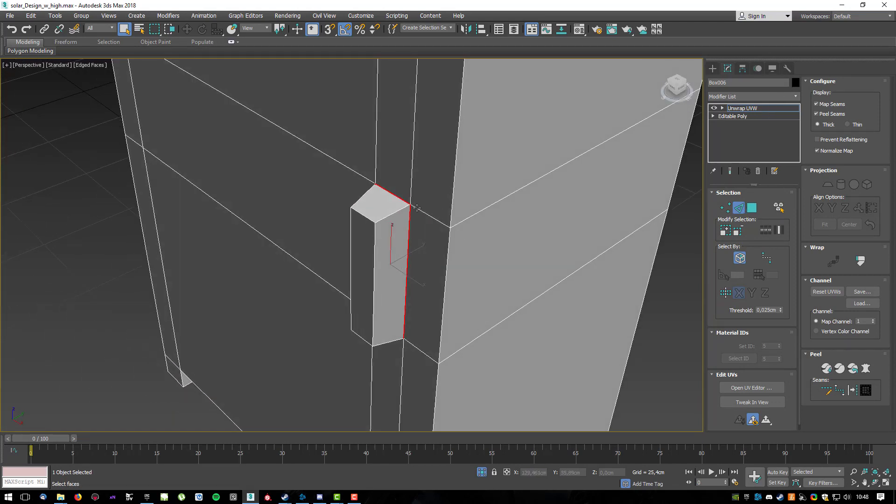
pyautogui.keyDown('ctrl'); pyautogui.click(396, 215); pyautogui.keyUp('ctrl')
pyautogui.keyDown('alt'); pyautogui.moveTo(360, 200); pyautogui.dragTo(394, 342, button='middle'); pyautogui.keyUp('alt')
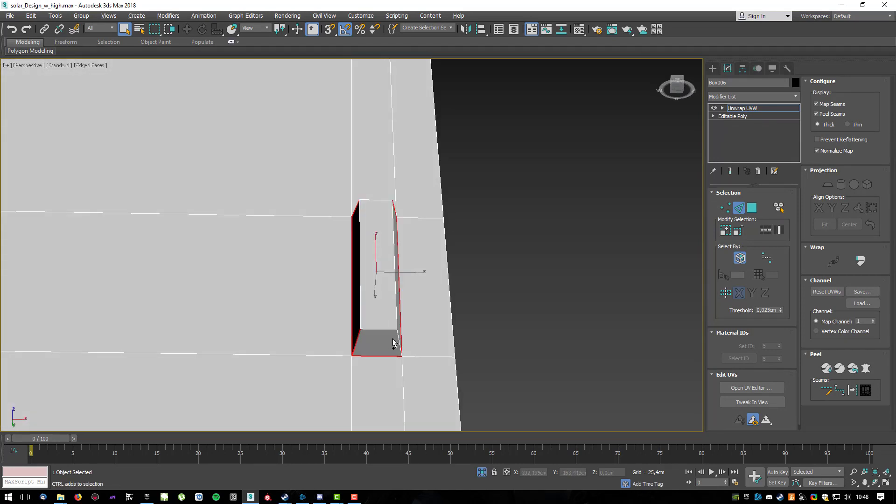
pyautogui.click(854, 391)
# Select the edges where the two feet meet the cabinet body and convert them to peel seams.
pyautogui.keyDown('alt'); pyautogui.moveTo(467, 280); pyautogui.dragTo(430, 256, button='middle'); pyautogui.keyUp('alt')
pyautogui.scroll(-3, 429, 261)
pyautogui.keyDown('alt'); pyautogui.moveTo(360, 276); pyautogui.dragTo(357, 169, button='middle'); pyautogui.keyUp('alt')
pyautogui.keyDown('alt'); pyautogui.moveTo(436, 316); pyautogui.dragTo(521, 261, button='middle'); pyautogui.keyUp('alt')
pyautogui.keyDown('ctrl'); pyautogui.click(478, 258); pyautogui.keyUp('ctrl')
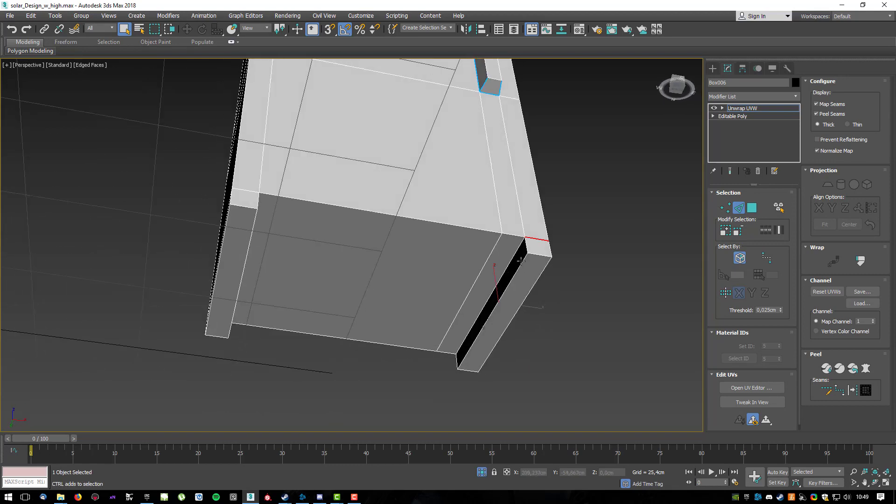
pyautogui.moveTo(474, 310)
pyautogui.keyDown('alt'); pyautogui.mouseDown(button='middle')
pyautogui.moveTo(514, 280)
pyautogui.moveTo(600, 304)
pyautogui.moveTo(474, 275)
pyautogui.moveTo(243, 299)
pyautogui.moveTo(150, 294)
pyautogui.moveTo(506, 293)
pyautogui.moveTo(486, 310)
pyautogui.mouseUp(button='middle'); pyautogui.keyUp('alt')
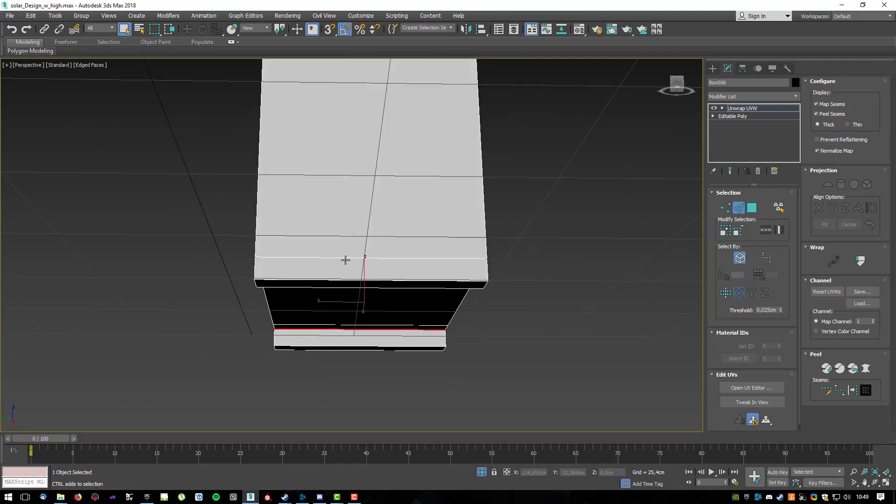
pyautogui.keyDown('alt'); pyautogui.moveTo(416, 273); pyautogui.dragTo(608, 294, button='middle'); pyautogui.keyUp('alt')
pyautogui.click(850, 393)
# Select the short vertical corner edges of both feet and convert them to peel seams.
pyautogui.keyDown('alt'); pyautogui.moveTo(392, 322); pyautogui.dragTo(252, 251, button='middle'); pyautogui.keyUp('alt')
pyautogui.click(252, 250)
pyautogui.keyDown('alt'); pyautogui.moveTo(325, 235); pyautogui.dragTo(626, 270, button='middle'); pyautogui.keyUp('alt')
pyautogui.click(645, 256)
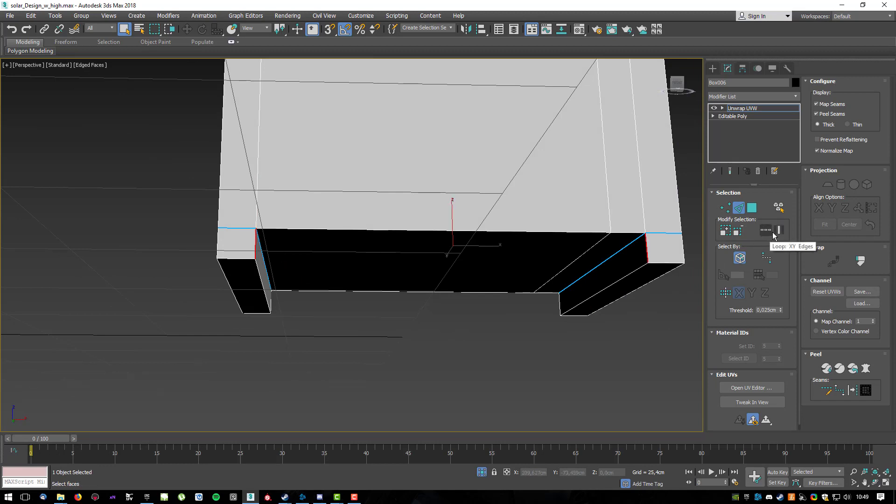
pyautogui.keyDown('alt'); pyautogui.moveTo(360, 260); pyautogui.dragTo(360, 280, button='middle'); pyautogui.keyUp('alt')
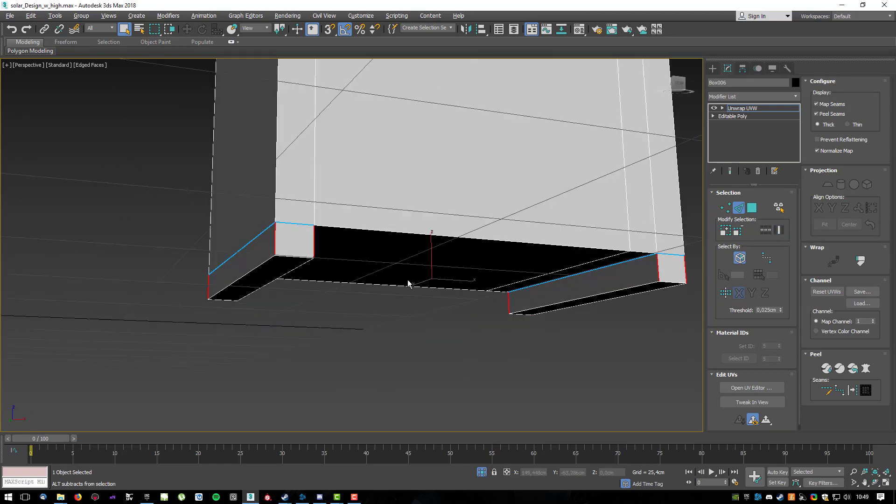
pyautogui.click(856, 389)
pyautogui.keyDown('alt'); pyautogui.moveTo(524, 231); pyautogui.dragTo(486, 234, button='middle'); pyautogui.keyUp('alt')
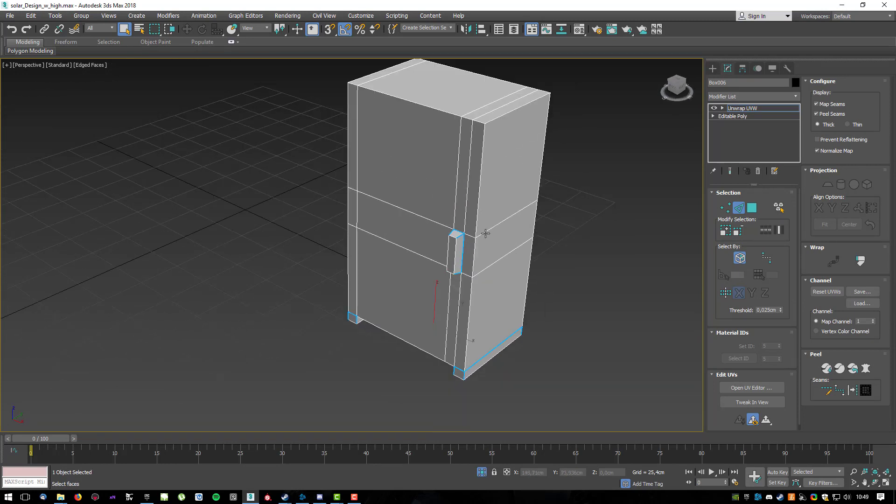
pyautogui.click(481, 164)
pyautogui.click(545, 176)
pyautogui.keyDown('alt'); pyautogui.moveTo(382, 181); pyautogui.dragTo(365, 194, button='middle'); pyautogui.keyUp('alt')
pyautogui.click(390, 182)
pyautogui.keyDown('alt'); pyautogui.moveTo(426, 205); pyautogui.dragTo(397, 203, button='middle'); pyautogui.keyUp('alt')
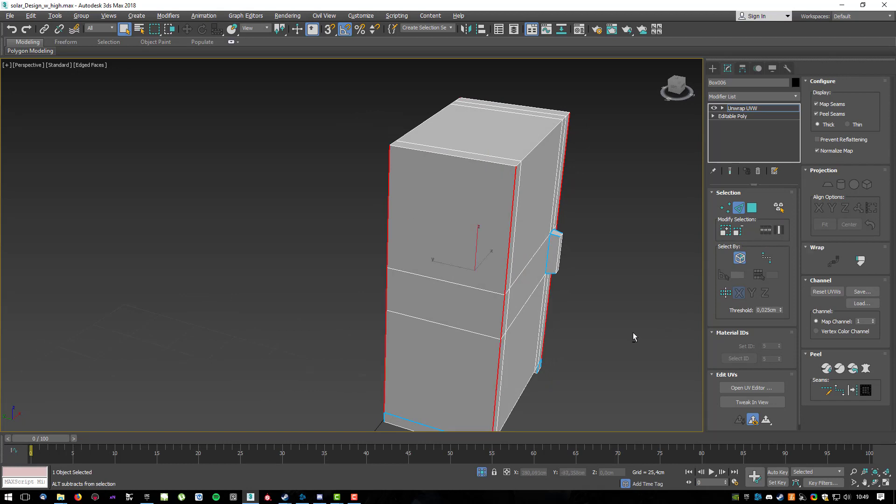
pyautogui.moveTo(632, 340); pyautogui.dragTo(626, 196, button='middle')
pyautogui.scroll(3, 491, 273)
pyautogui.keyDown('alt'); pyautogui.moveTo(444, 275); pyautogui.dragTo(450, 334, button='middle'); pyautogui.keyUp('alt')
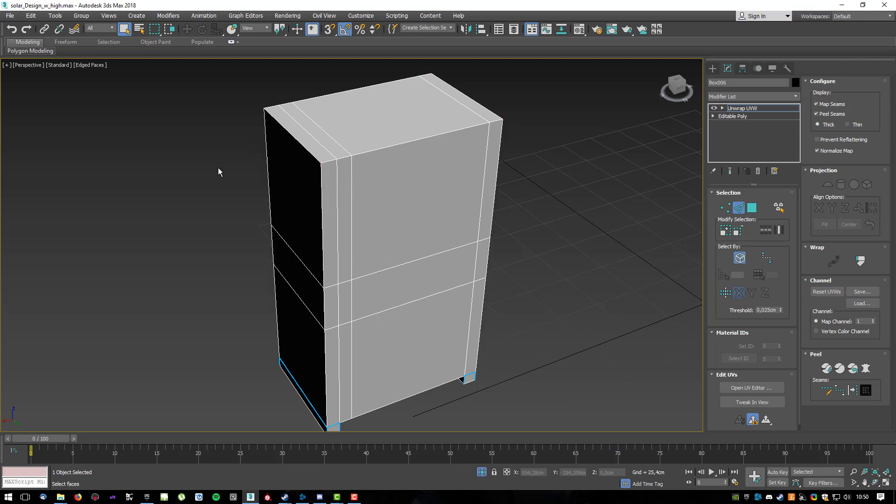
# Select the cabinet's vertical rear corner edge on the handle side and the rear bottom edge between the feet.
pyautogui.keyDown('alt'); pyautogui.moveTo(353, 229); pyautogui.dragTo(413, 189, button='middle'); pyautogui.keyUp('alt')
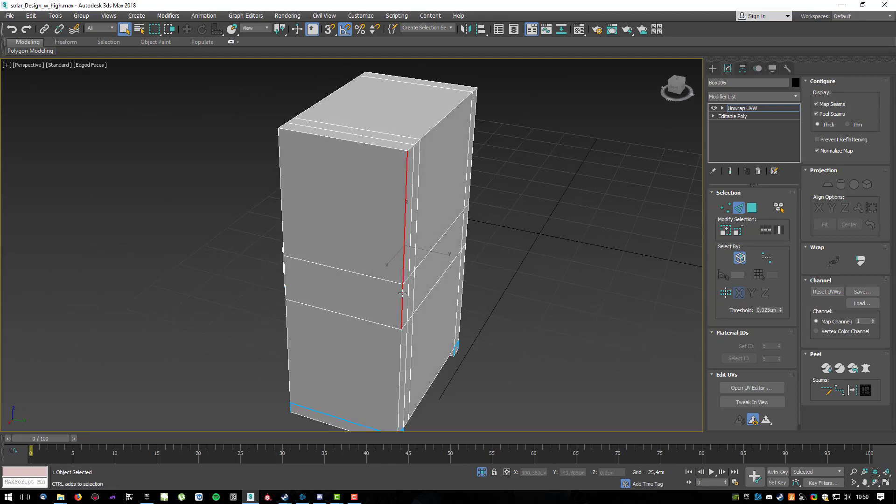
pyautogui.moveTo(432, 366); pyautogui.dragTo(397, 290, button='middle')
pyautogui.scroll(4, 410, 324)
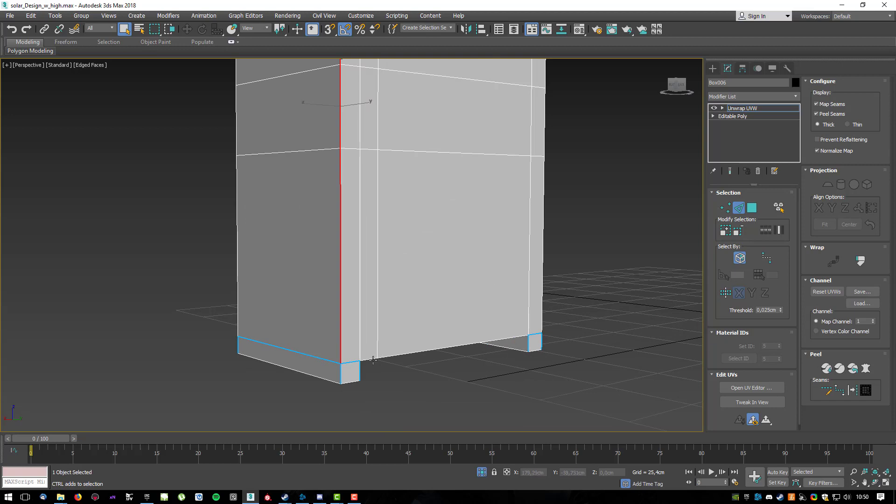
pyautogui.keyDown('ctrl'); pyautogui.click(372, 360); pyautogui.keyUp('ctrl')
pyautogui.keyDown('ctrl'); pyautogui.click(397, 356); pyautogui.keyUp('ctrl')
pyautogui.keyDown('alt'); pyautogui.moveTo(554, 332); pyautogui.dragTo(654, 334, button='middle'); pyautogui.keyUp('alt')
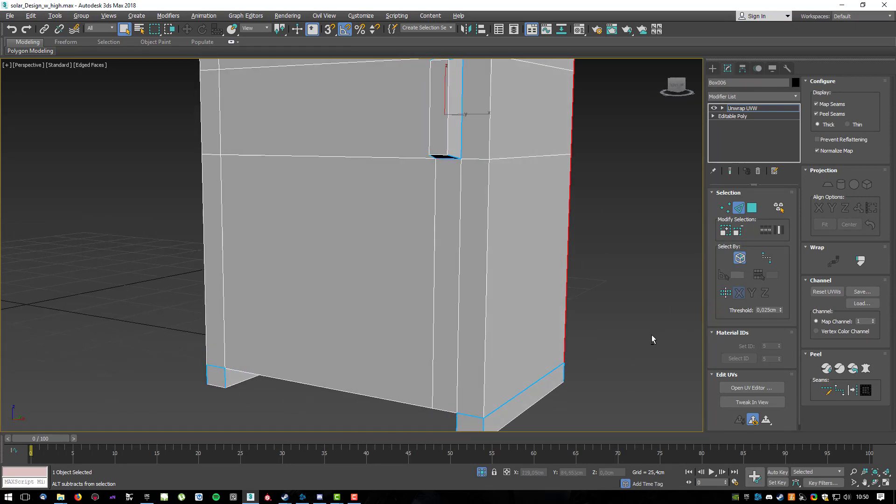
pyautogui.keyDown('ctrl'); pyautogui.click(446, 411); pyautogui.keyUp('ctrl')
pyautogui.keyDown('ctrl'); pyautogui.click(375, 400); pyautogui.keyUp('ctrl')
pyautogui.keyDown('alt'); pyautogui.moveTo(329, 385); pyautogui.dragTo(400, 356, button='middle'); pyautogui.keyUp('alt')
pyautogui.keyDown('alt'); pyautogui.moveTo(561, 366); pyautogui.dragTo(579, 348, button='middle'); pyautogui.keyUp('alt')
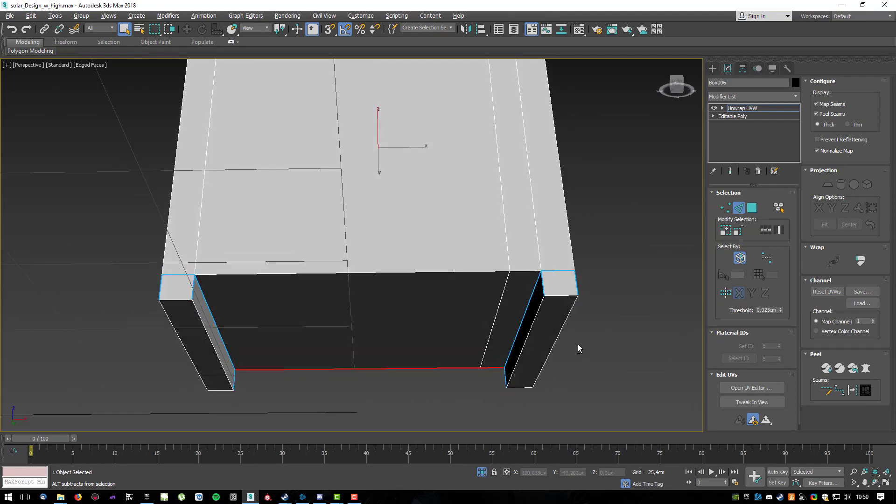
# Add the top panel's front and both side edges to the selection, and convert all selected edges to peel seams.
pyautogui.keyDown('alt'); pyautogui.moveTo(578, 346); pyautogui.dragTo(442, 383, button='middle'); pyautogui.keyUp('alt')
pyautogui.scroll(-6, 452, 242)
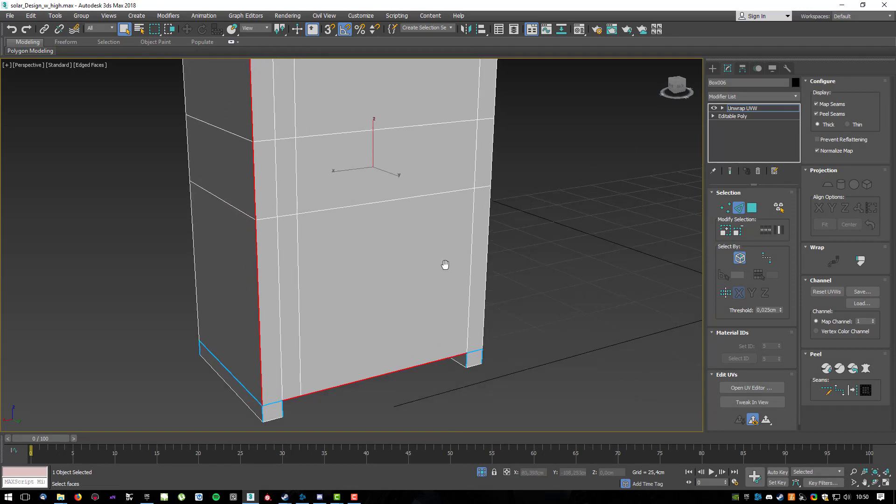
pyautogui.keyDown('alt'); pyautogui.moveTo(471, 294); pyautogui.dragTo(363, 223, button='middle'); pyautogui.keyUp('alt')
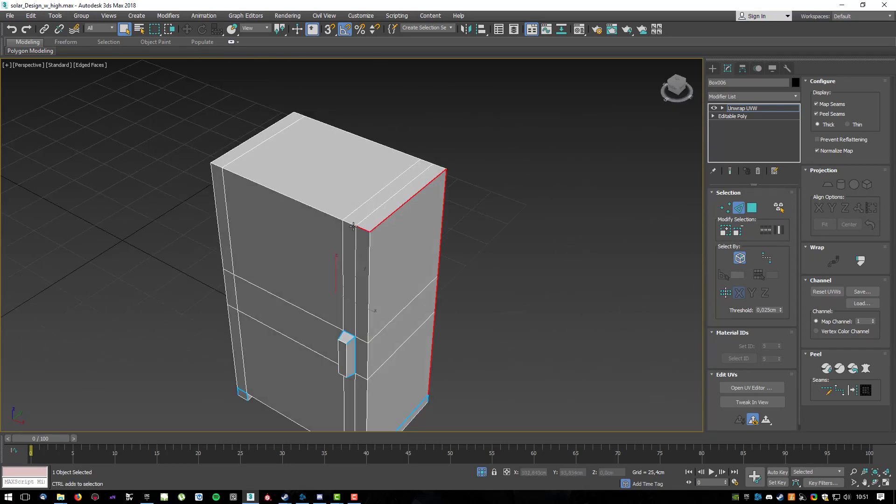
pyautogui.keyDown('ctrl'); pyautogui.click(328, 216); pyautogui.keyUp('ctrl')
pyautogui.keyDown('alt'); pyautogui.moveTo(402, 153); pyautogui.dragTo(296, 147, button='middle'); pyautogui.keyUp('alt')
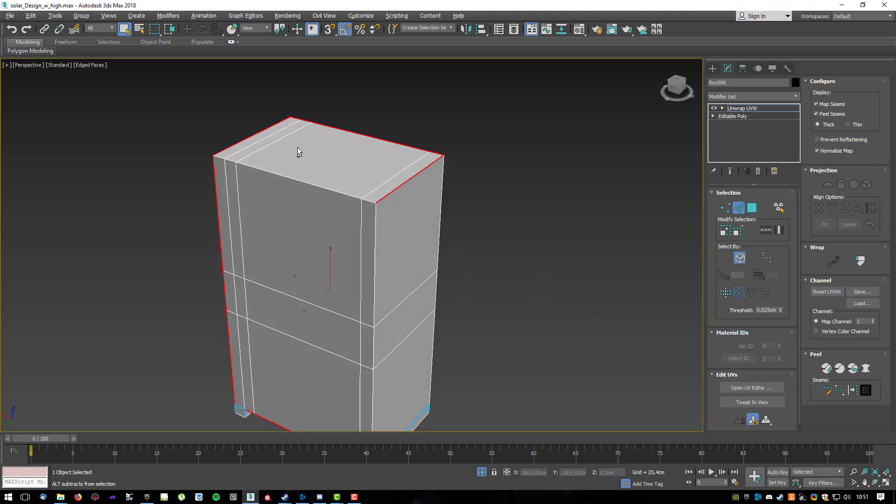
pyautogui.click(852, 390)
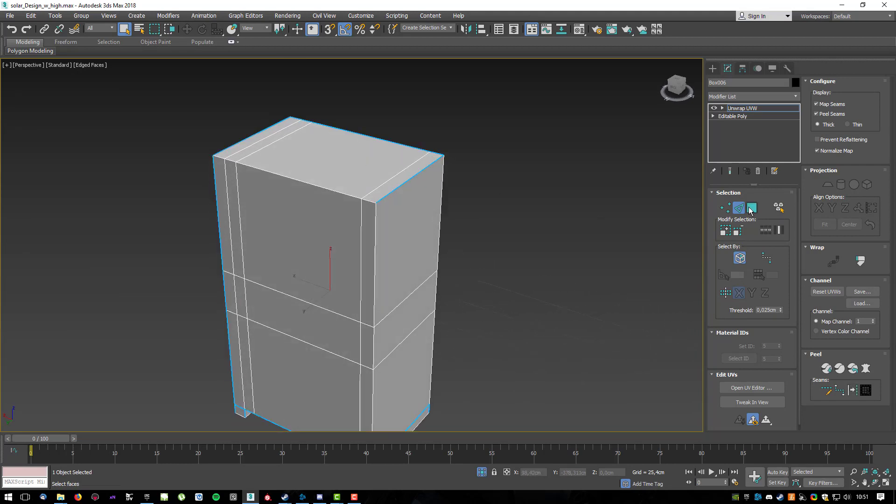
# Select a polygon on the cabinet body and expand the polygon selection to the peel seams.
pyautogui.click(750, 209)
pyautogui.click(357, 247)
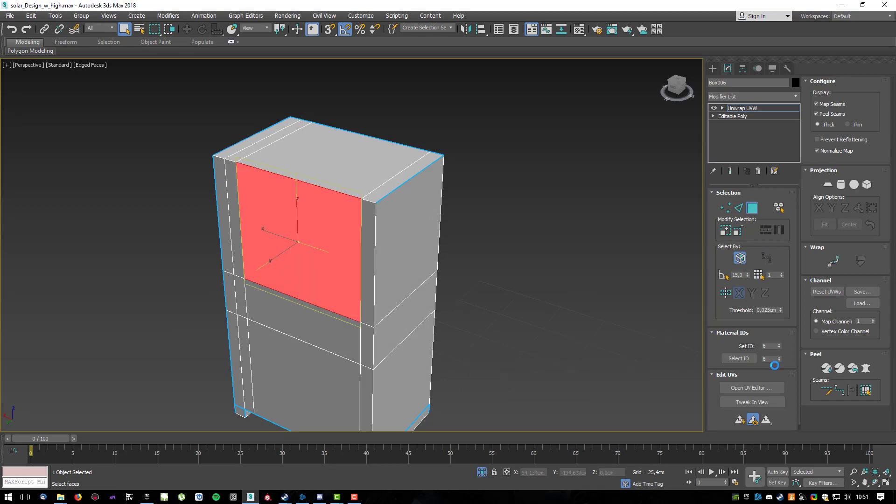
pyautogui.click(867, 392)
pyautogui.moveTo(548, 363); pyautogui.dragTo(487, 223, button='middle')
pyautogui.click(375, 151)
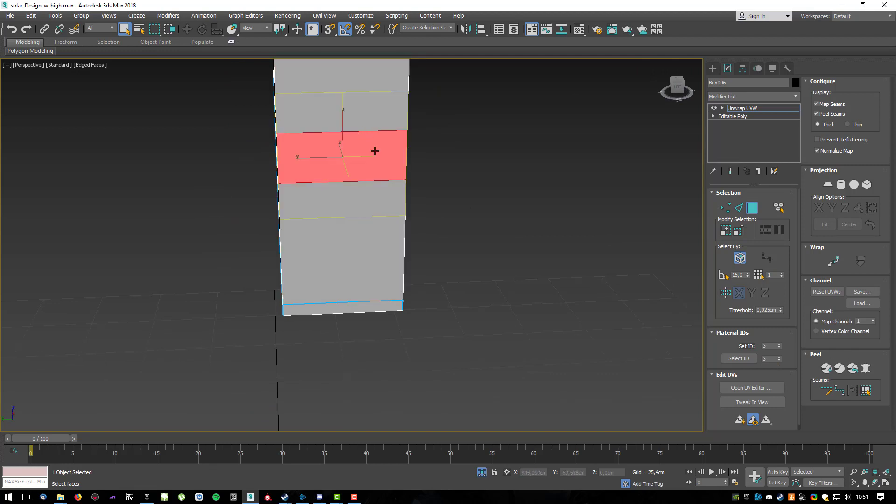
pyautogui.click(867, 391)
pyautogui.keyDown('alt'); pyautogui.moveTo(444, 232); pyautogui.dragTo(592, 214, button='middle'); pyautogui.keyUp('alt')
pyautogui.keyDown('alt'); pyautogui.moveTo(470, 246); pyautogui.dragTo(489, 217, button='middle'); pyautogui.keyUp('alt')
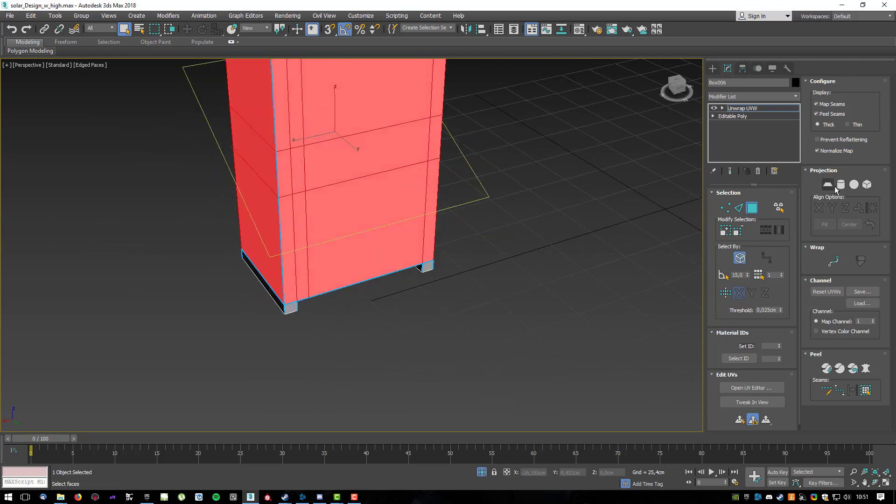
# Unfold the cabinet body with Pelt Map, relax it by polygon angles with 100 iterations and amount 1.0, and commit.
pyautogui.click(866, 369)
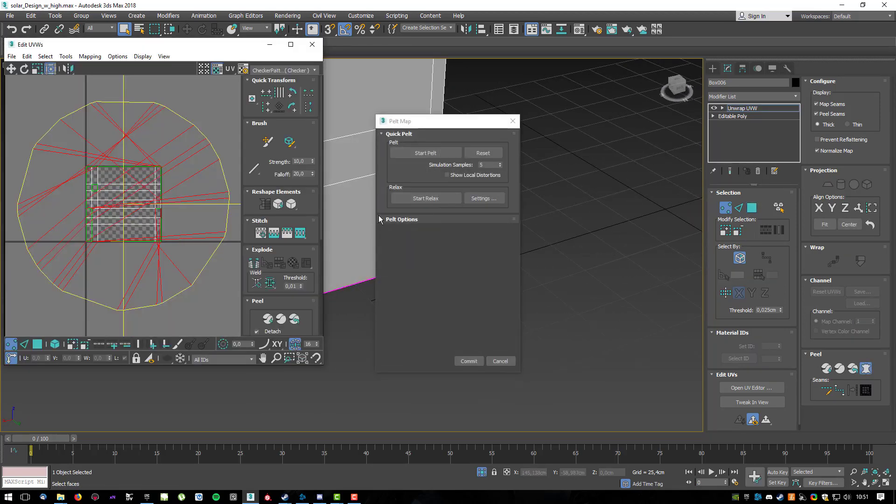
pyautogui.click(429, 154)
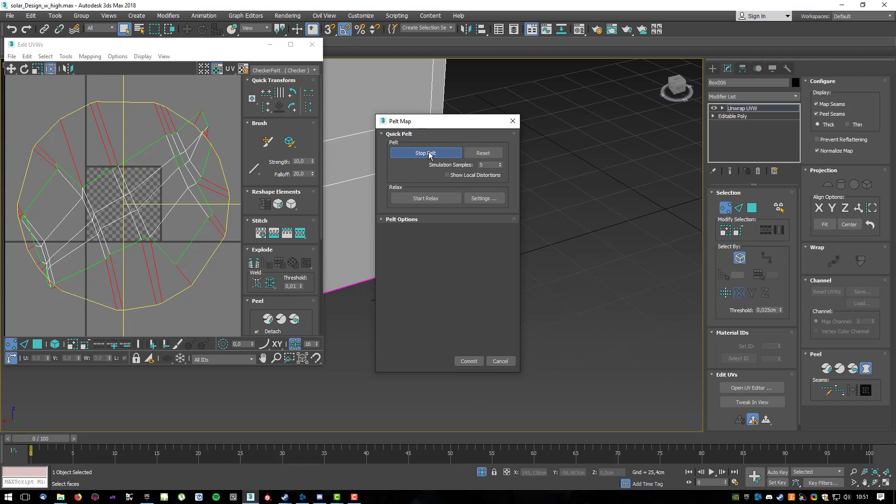
pyautogui.click(475, 198)
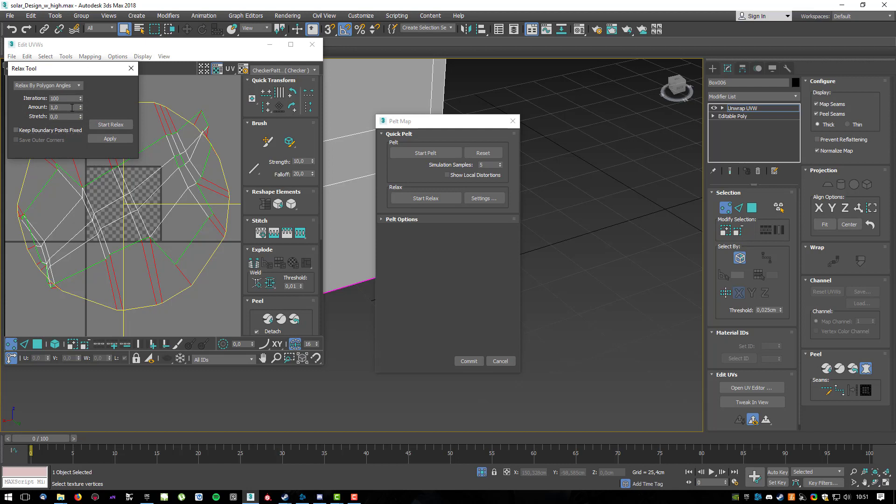
pyautogui.click(95, 124)
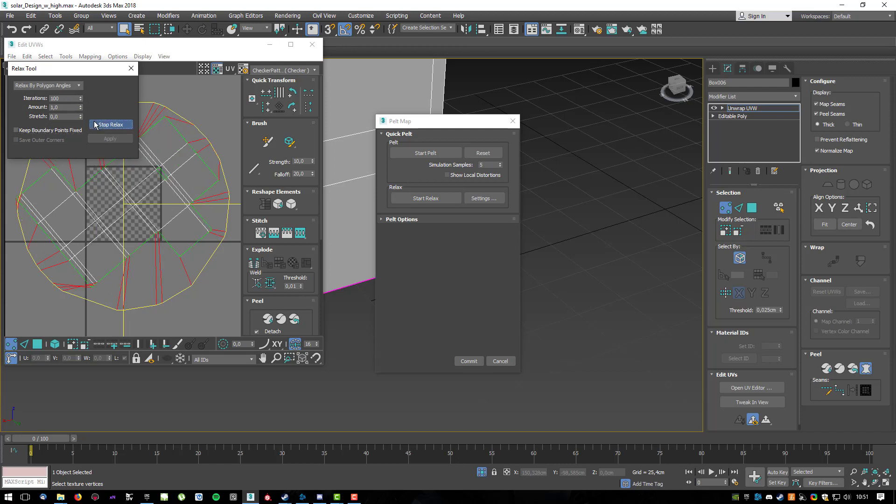
pyautogui.click(96, 125)
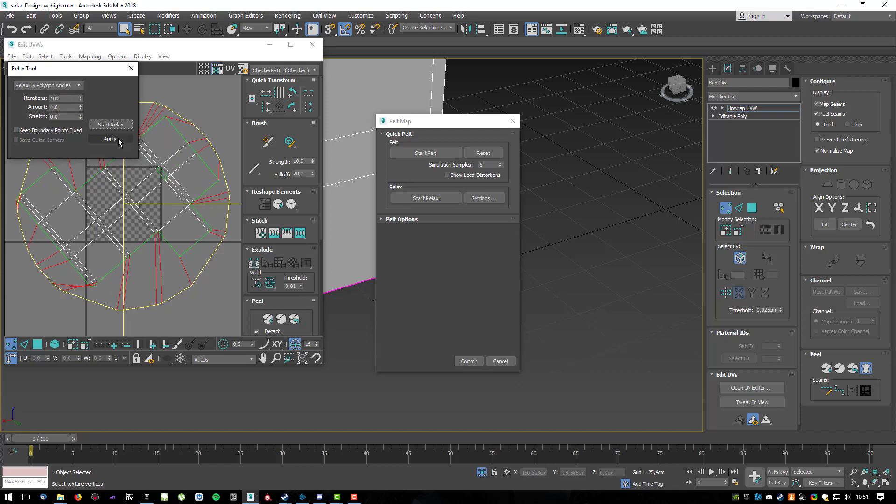
pyautogui.click(131, 68)
pyautogui.click(469, 360)
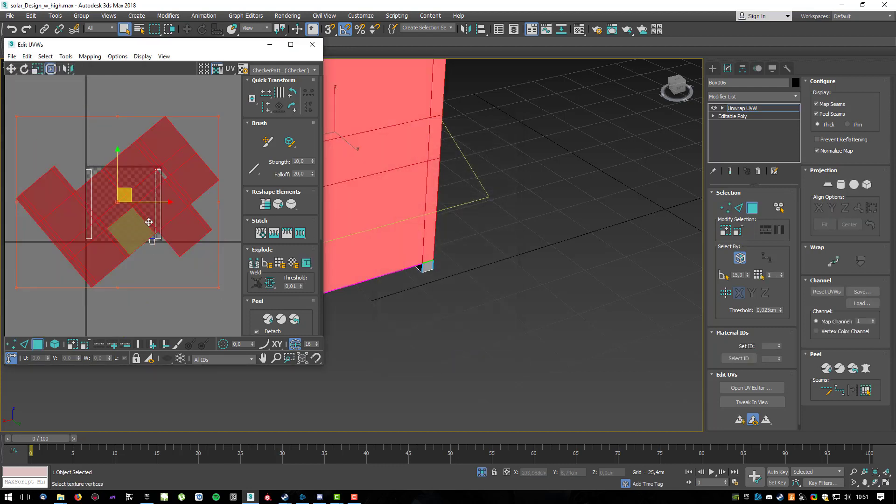
# Move the cabinet body's UV shell above the checkered UV tile and deselect it.
pyautogui.moveTo(137, 234); pyautogui.dragTo(127, 142)
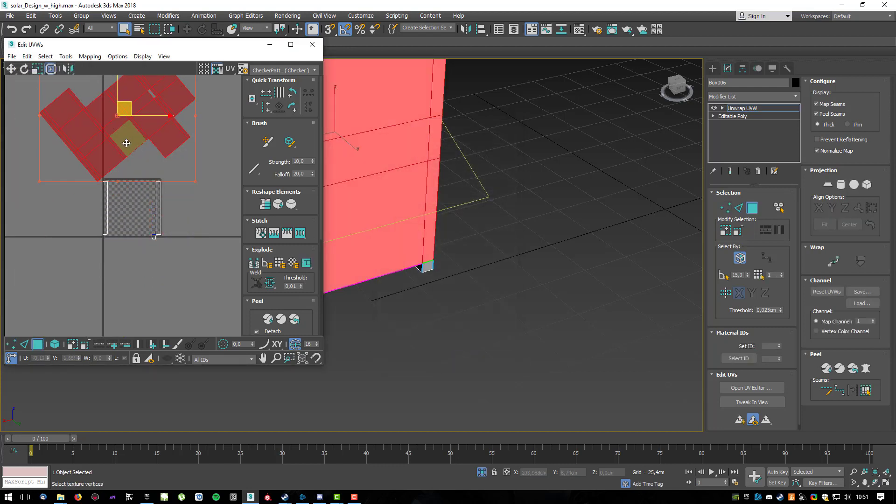
pyautogui.click(164, 190)
pyautogui.moveTo(141, 132); pyautogui.dragTo(157, 168, button='middle')
pyautogui.scroll(2, 156, 167)
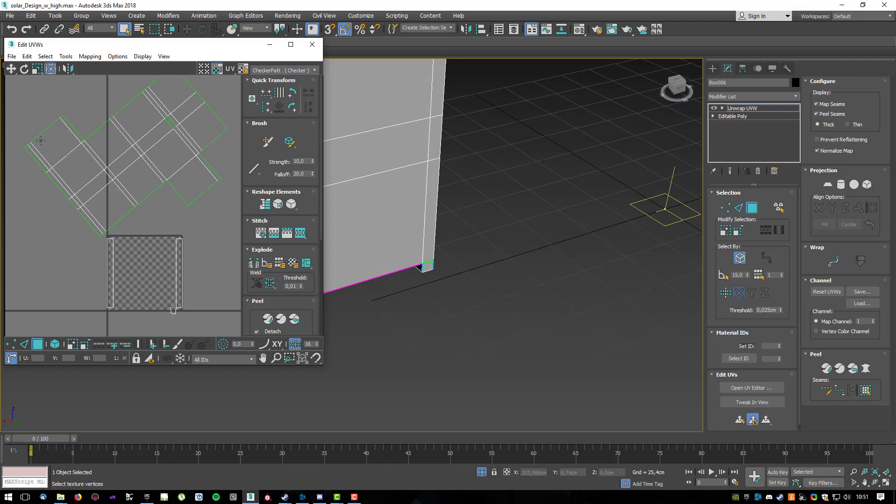
# Open the diffuse bitmap settings of the 02 - Default checker material in the Material Editor.
pyautogui.moveTo(417, 198); pyautogui.dragTo(695, 278, button='middle')
pyautogui.moveTo(598, 214); pyautogui.dragTo(611, 247, button='middle')
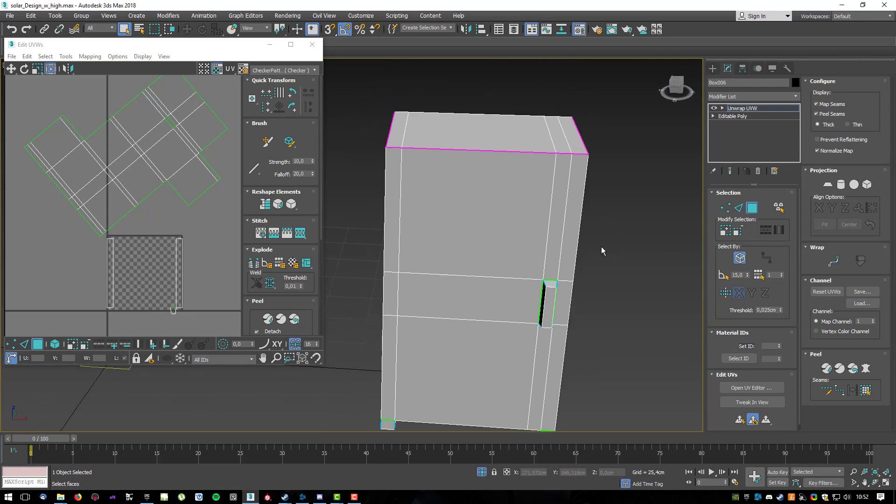
pyautogui.press('m')
pyautogui.click(283, 138)
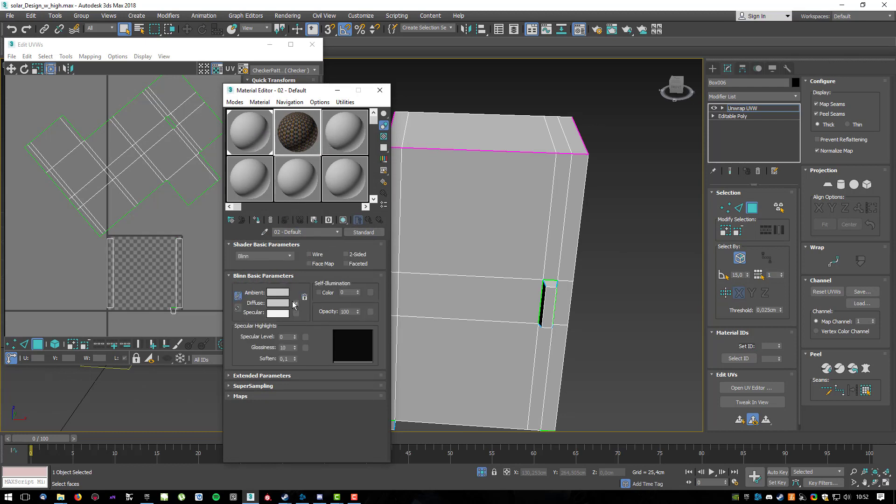
pyautogui.click(295, 304)
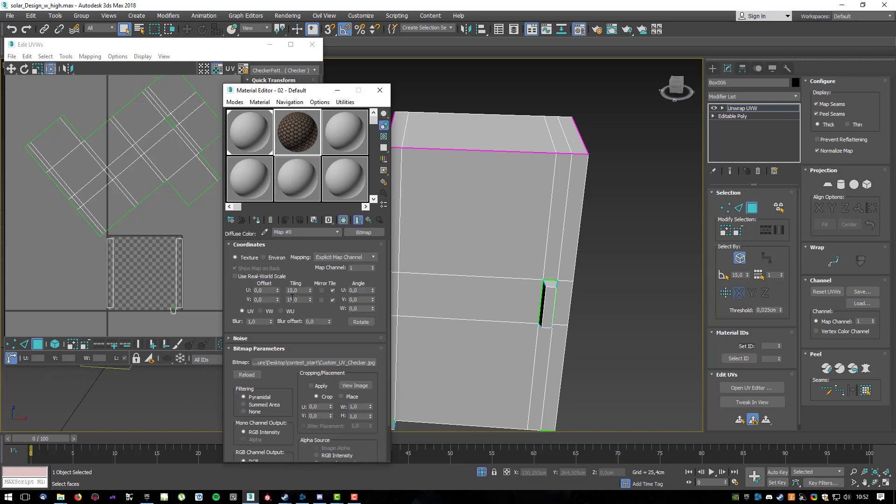
pyautogui.click(346, 133)
pyautogui.click(296, 313)
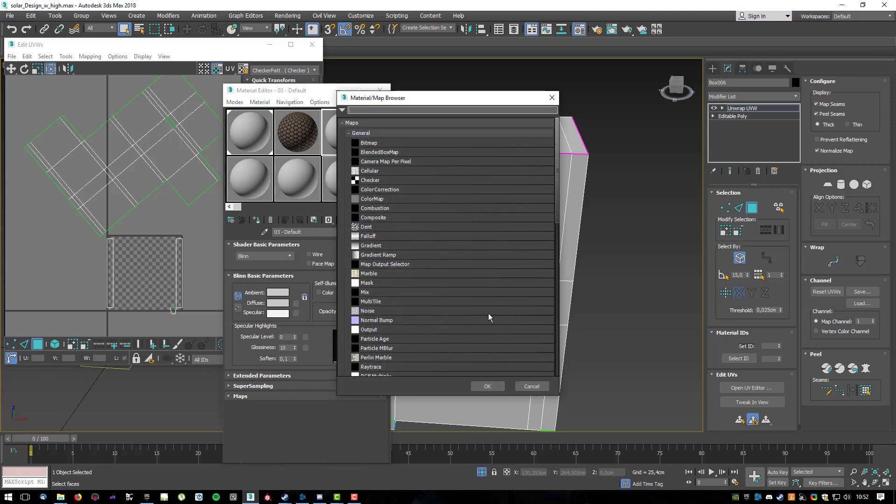
pyautogui.click(532, 387)
pyautogui.click(296, 303)
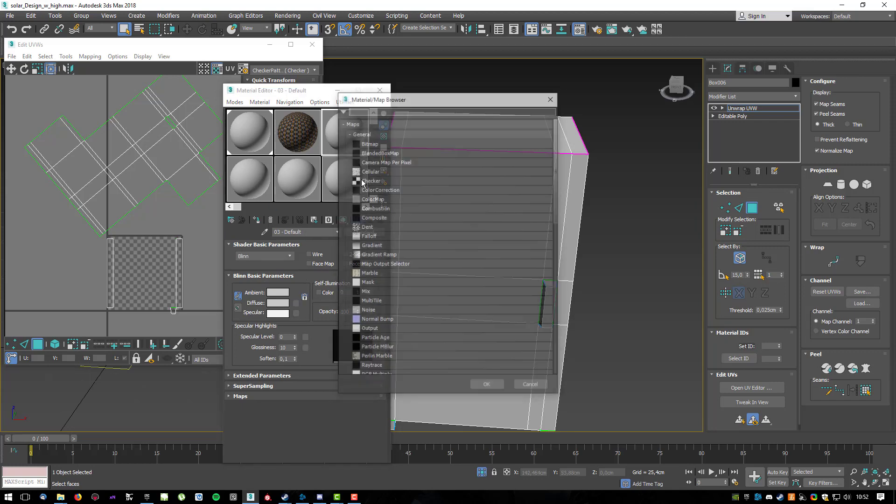
pyautogui.doubleClick(392, 143)
pyautogui.click(303, 212)
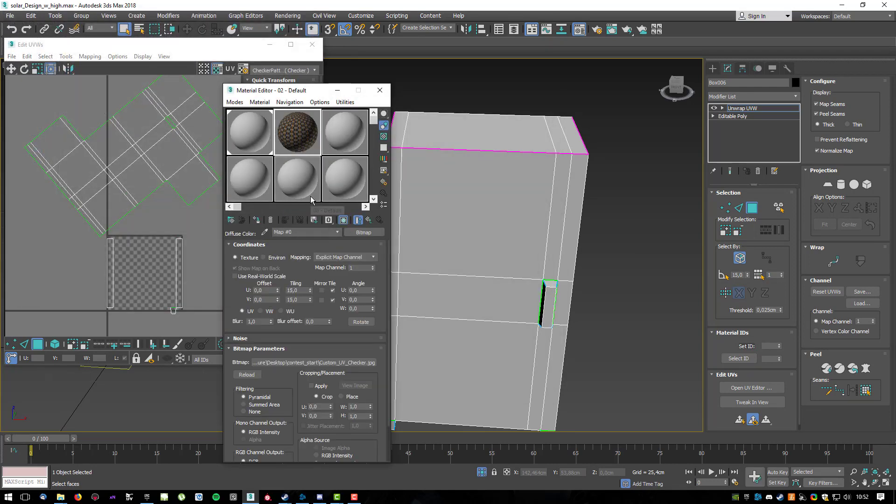
# Load Custom_UV_Checker.jpg from the contest_start folder as the 02 - Default material's diffuse bitmap.
pyautogui.click(327, 362)
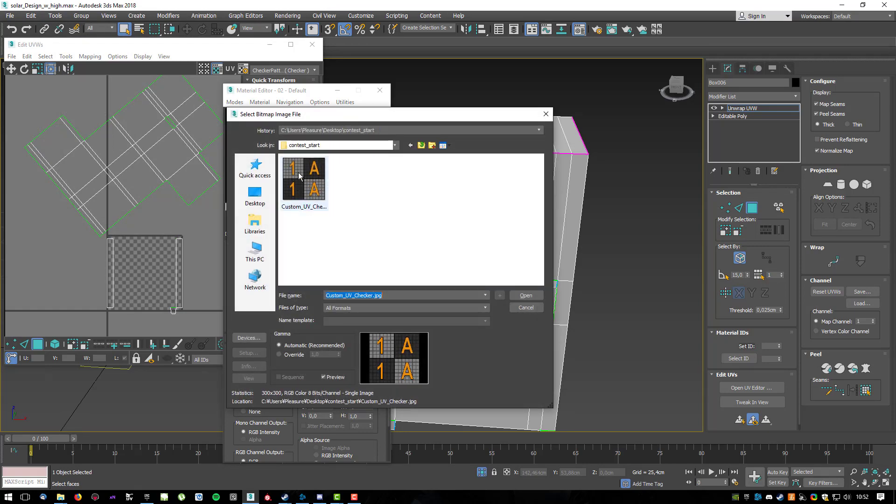
pyautogui.click(315, 192)
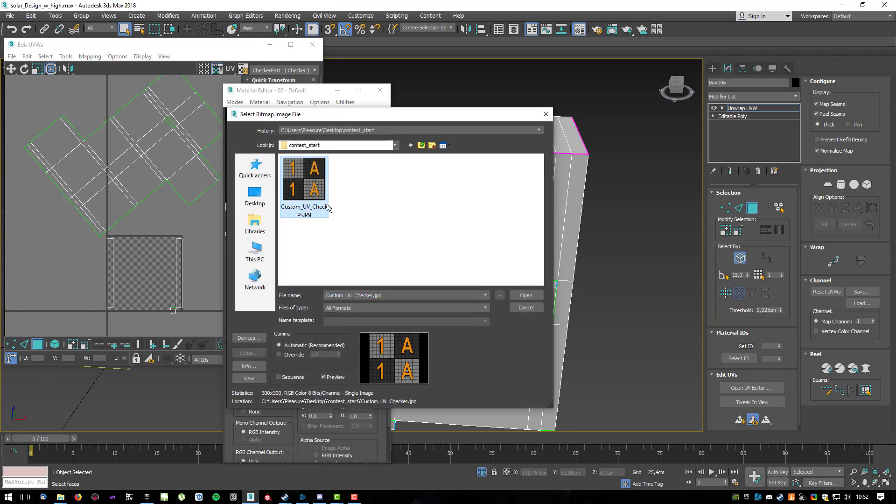
pyautogui.click(526, 295)
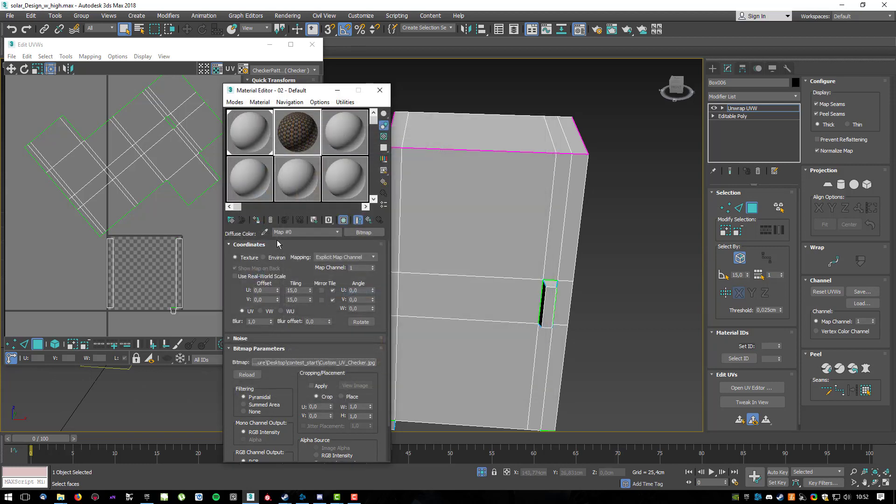
# Assign the 02 - Default checker material to the cabinet and show its map shaded in the viewport.
pyautogui.click(256, 221)
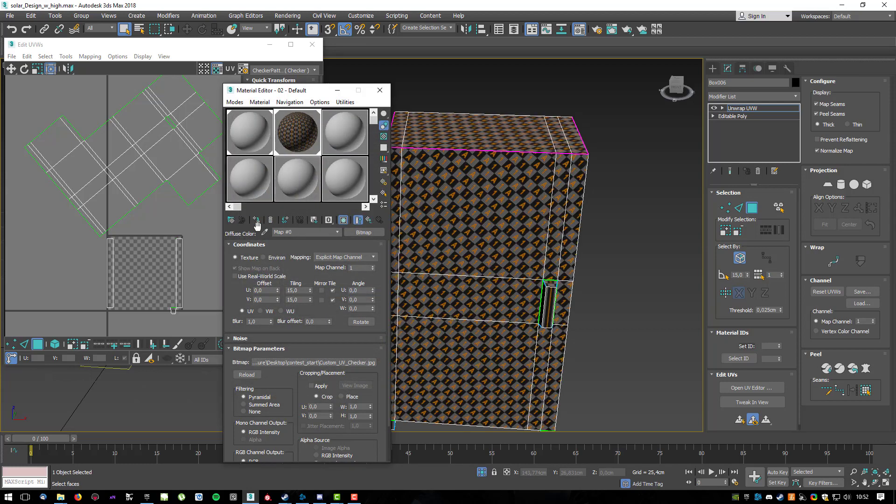
pyautogui.click(343, 220)
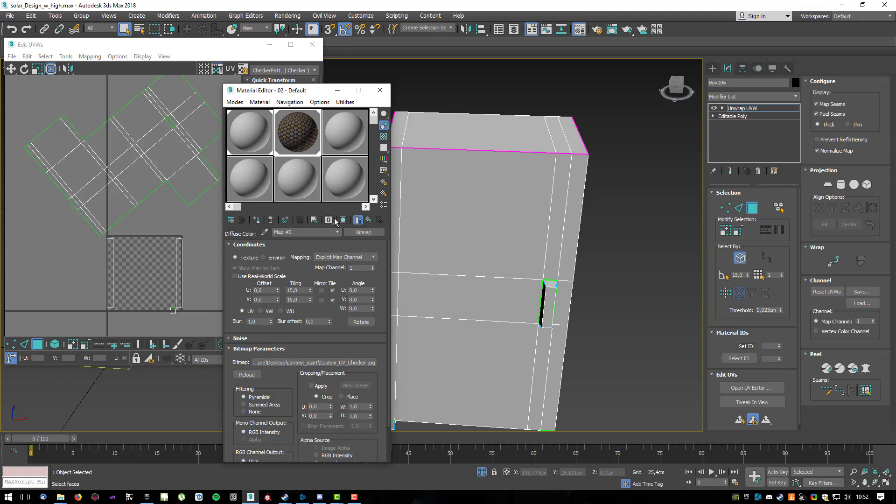
pyautogui.click(344, 221)
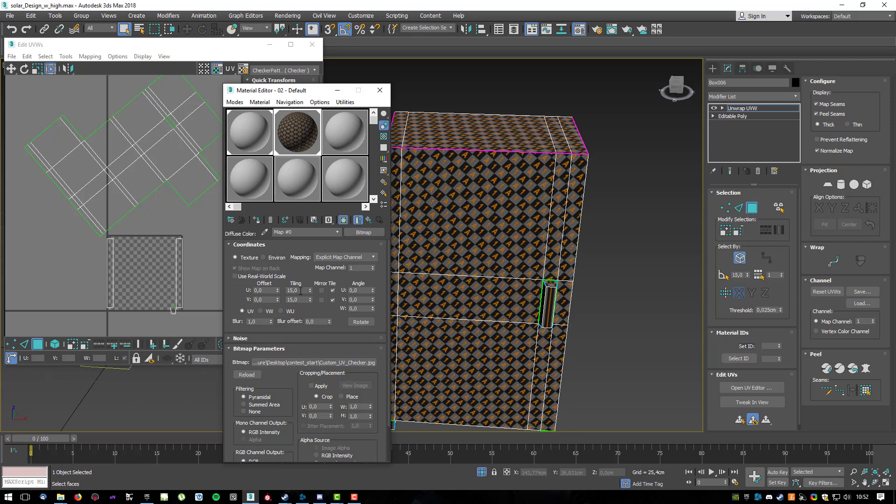
# Try a U and V tiling of 1.0 for the checker bitmap.
pyautogui.press('Tab')
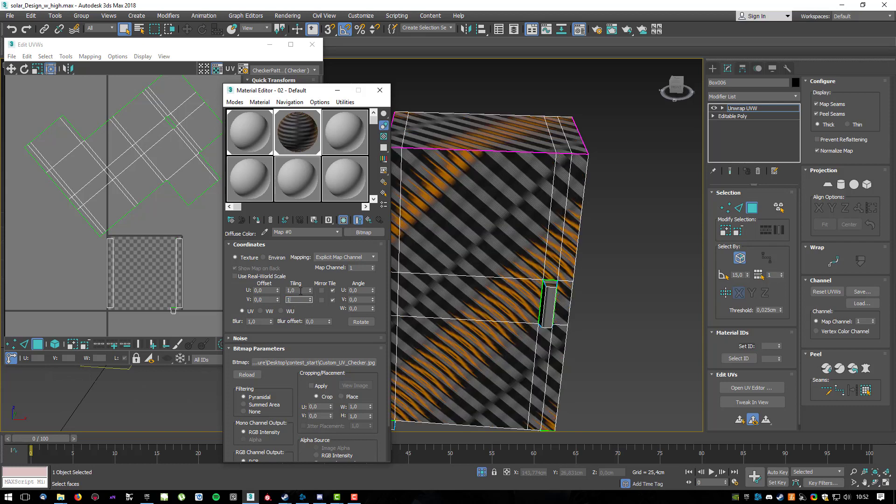
pyautogui.write('1')
pyautogui.press('Return')
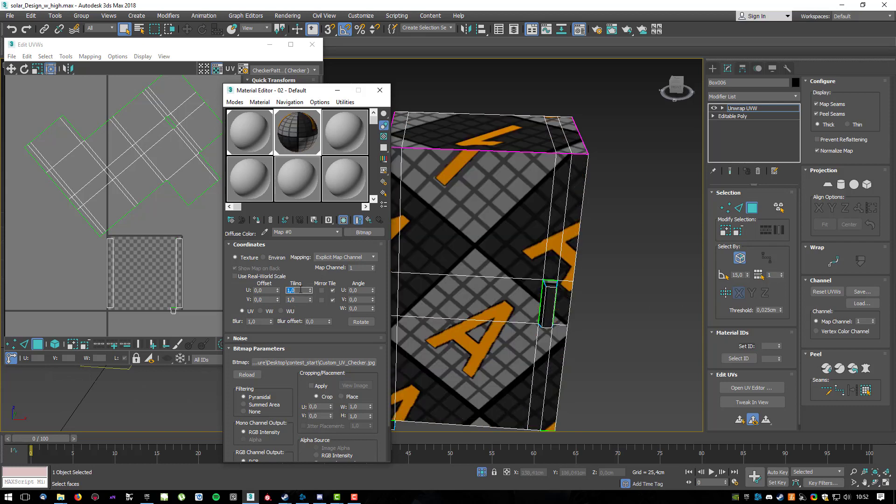
# Set the checker bitmap's U and V tiling to 10.0 and close the Material Editor.
pyautogui.write('10')
pyautogui.press('Tab')
pyautogui.write('10')
pyautogui.press('Return')
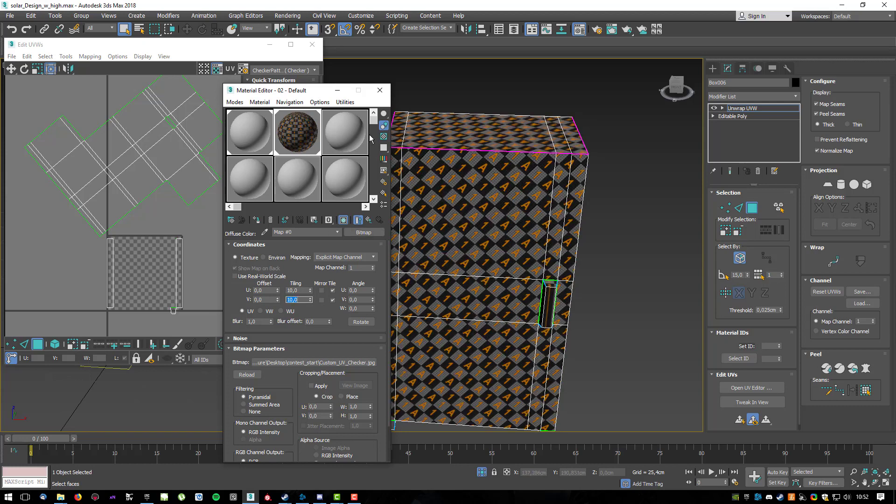
pyautogui.click(380, 91)
# Select the cabinet body's whole UV shell, rotate it until its edges run straight along the UV axes, and deselect it.
pyautogui.scroll(8, 457, 204)
pyautogui.moveTo(496, 237)
pyautogui.mouseDown(button='middle')
pyautogui.moveTo(340, 245)
pyautogui.moveTo(491, 225)
pyautogui.mouseUp(button='middle')
pyautogui.scroll(-6, 490, 225)
pyautogui.click(177, 162)
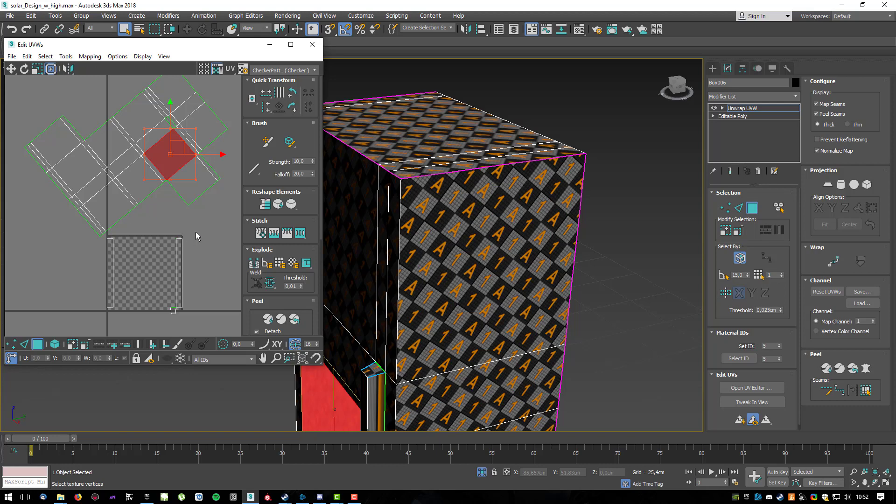
pyautogui.click(196, 236)
pyautogui.click(55, 346)
pyautogui.click(123, 186)
pyautogui.press('w')
pyautogui.press('e')
pyautogui.moveTo(124, 207); pyautogui.dragTo(206, 222)
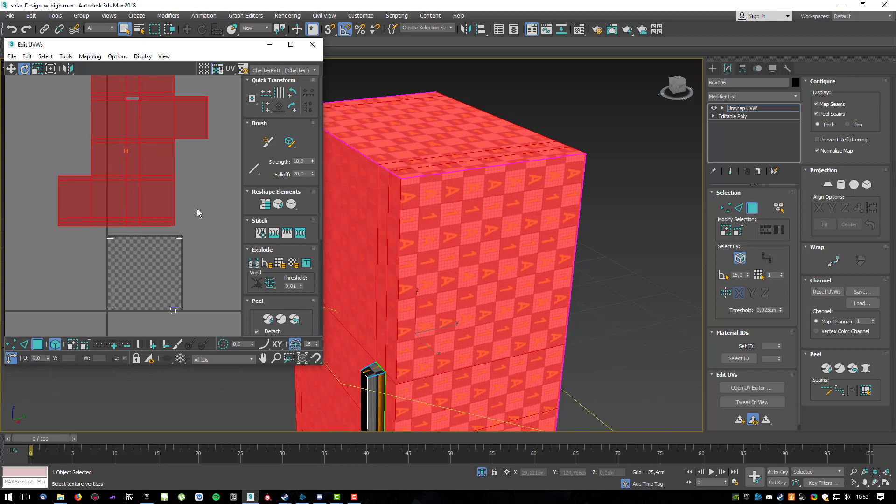
pyautogui.click(238, 223)
# Examine the checker pattern on the lower part of the cabinet and its feet.
pyautogui.keyDown('alt'); pyautogui.moveTo(487, 238); pyautogui.dragTo(383, 357, button='middle'); pyautogui.keyUp('alt')
pyautogui.scroll(5, 541, 193)
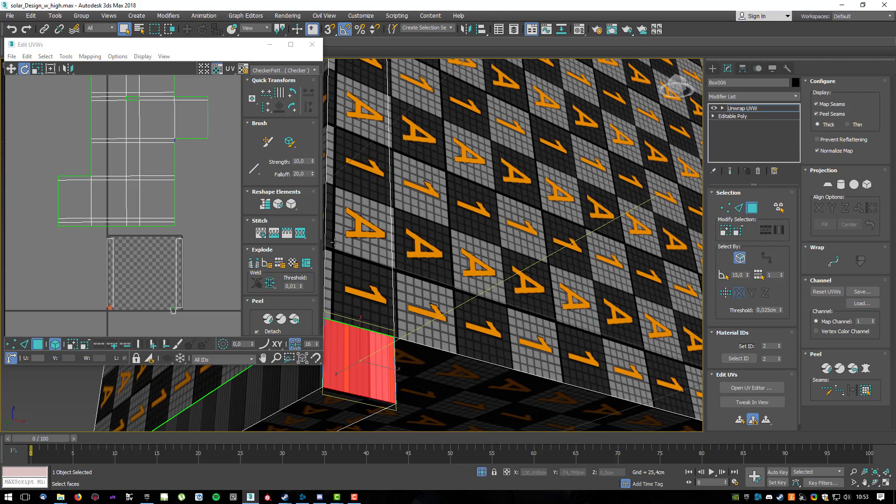
pyautogui.keyDown('alt'); pyautogui.moveTo(555, 290); pyautogui.dragTo(420, 299, button='middle'); pyautogui.keyUp('alt')
pyautogui.scroll(-4, 560, 261)
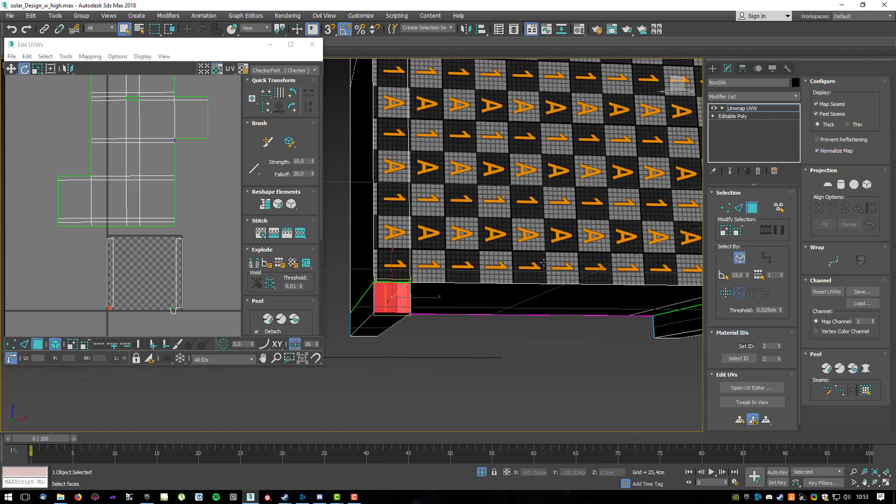
pyautogui.click(567, 221)
pyautogui.moveTo(638, 227)
pyautogui.keyDown('alt'); pyautogui.mouseDown(button='middle')
pyautogui.moveTo(668, 304)
pyautogui.moveTo(644, 222)
pyautogui.mouseUp(button='middle'); pyautogui.keyUp('alt')
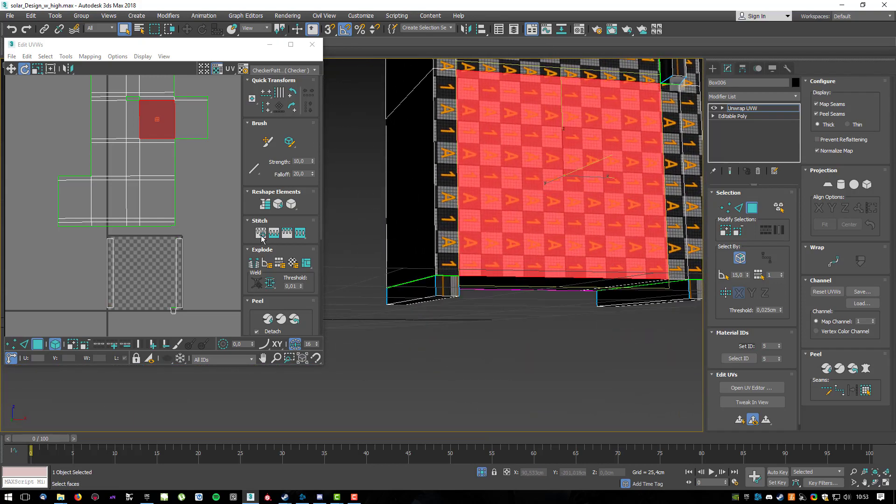
pyautogui.moveTo(189, 252); pyautogui.dragTo(170, 251, button='middle')
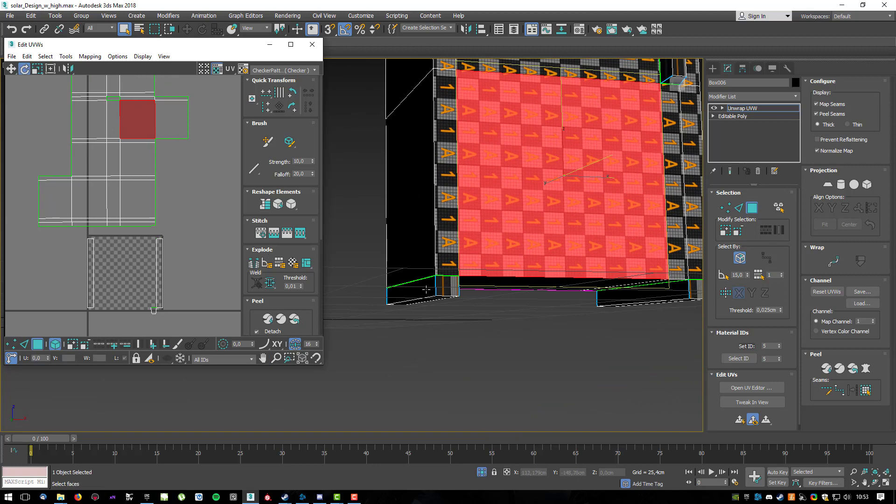
# Pelt map and relax one cabinet foot out to its seams, commit, and move its shell outside the checkered UV tile.
pyautogui.click(449, 287)
pyautogui.click(865, 391)
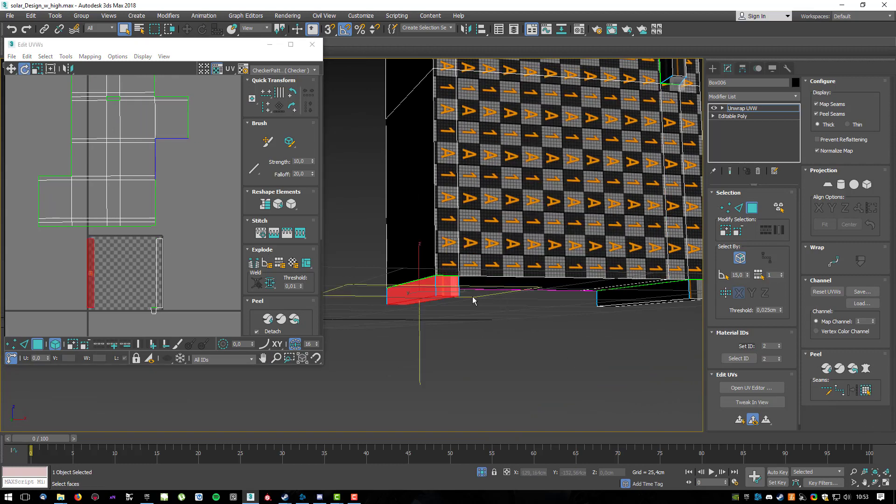
pyautogui.click(866, 369)
pyautogui.click(423, 154)
pyautogui.click(426, 199)
pyautogui.click(468, 361)
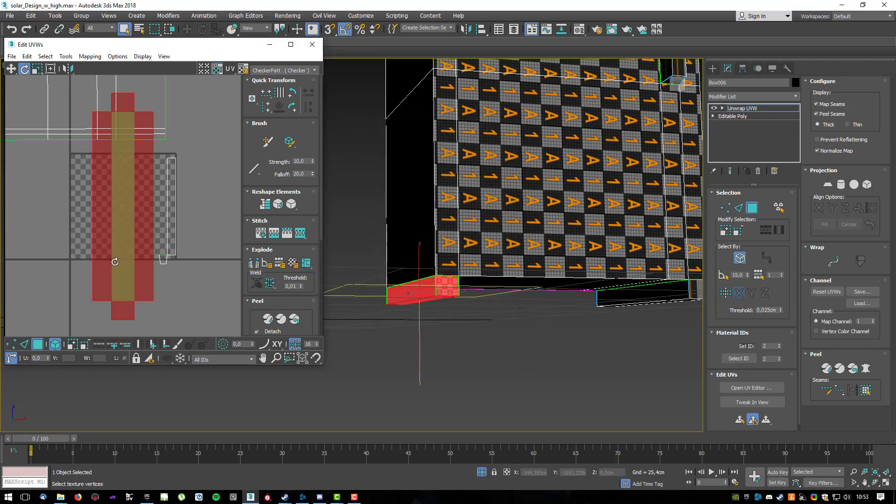
pyautogui.scroll(-3, 125, 240)
pyautogui.moveTo(125, 240); pyautogui.dragTo(55, 272)
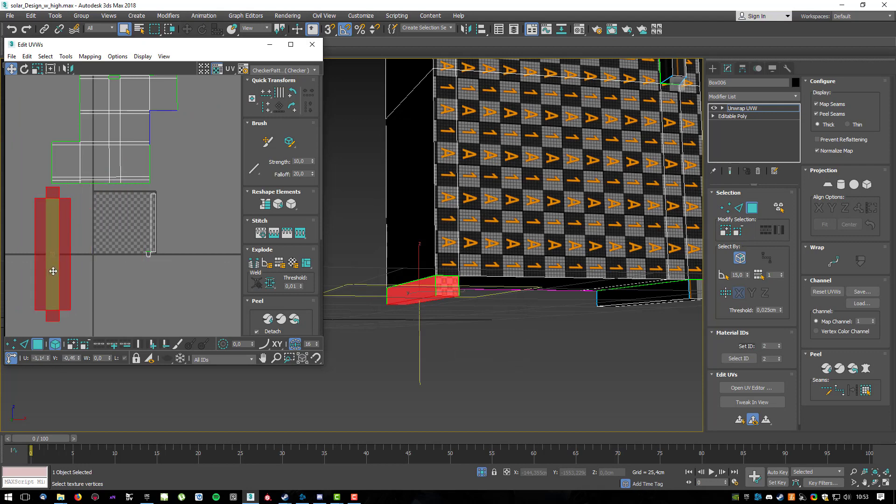
# Pelt map and relax the other cabinet foot, commit, and place its shell beside the first foot's shell.
pyautogui.click(662, 297)
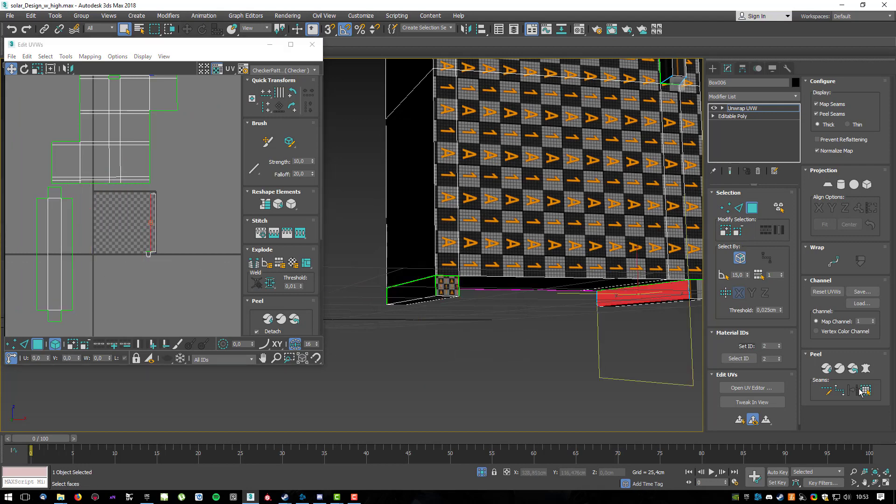
pyautogui.click(866, 368)
pyautogui.click(406, 154)
pyautogui.click(426, 198)
pyautogui.click(469, 361)
pyautogui.scroll(-4, 127, 253)
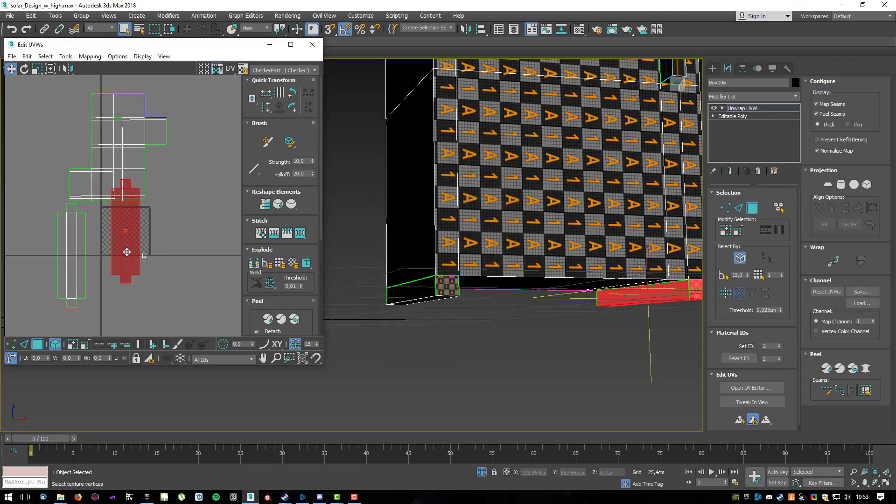
pyautogui.moveTo(125, 248); pyautogui.dragTo(103, 272)
pyautogui.click(152, 275)
# Unfold the cabinet's door handle with Pelt Map, relax it, and commit.
pyautogui.moveTo(555, 218); pyautogui.dragTo(472, 250, button='middle')
pyautogui.click(506, 140)
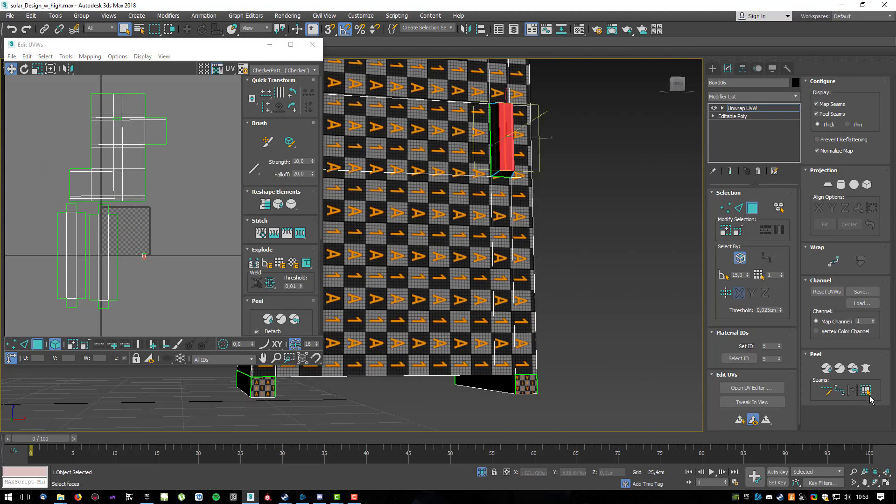
pyautogui.click(866, 369)
pyautogui.click(423, 153)
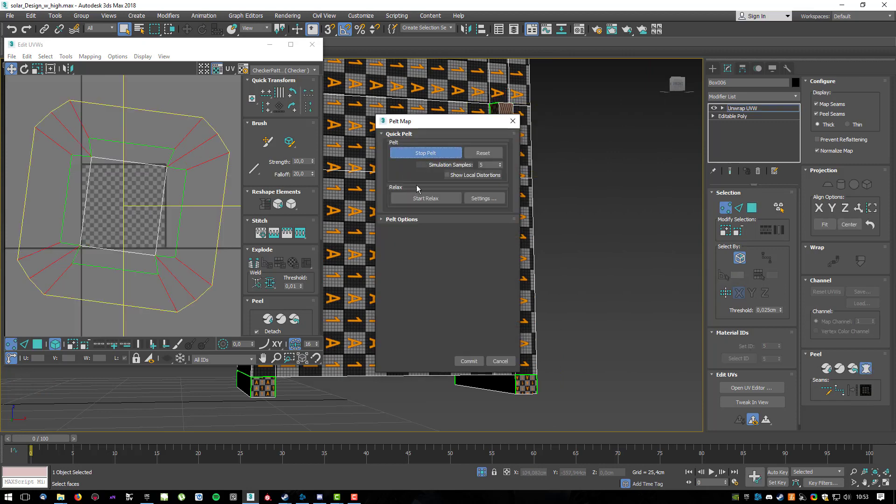
pyautogui.click(426, 199)
pyautogui.click(469, 361)
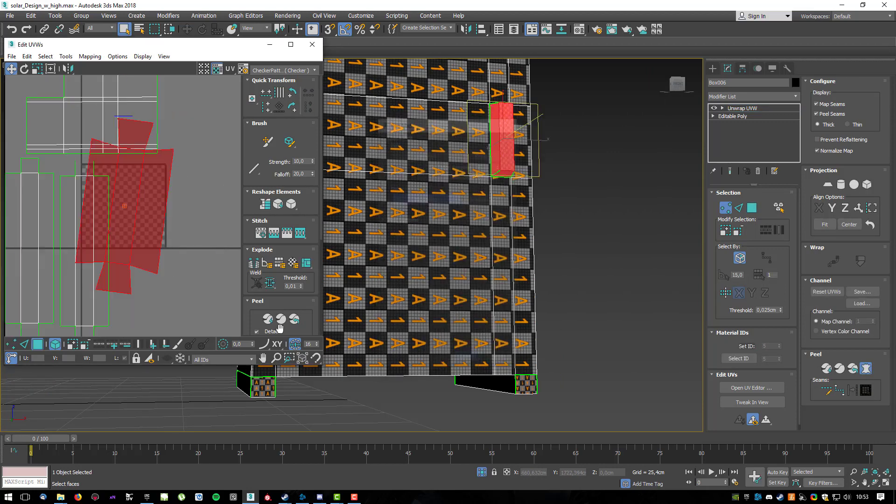
# Move the handle's shell beside the foot shells and rotate it roughly upright.
pyautogui.moveTo(128, 236); pyautogui.dragTo(172, 295)
pyautogui.press('e')
pyautogui.moveTo(185, 230); pyautogui.dragTo(158, 223)
pyautogui.press('w')
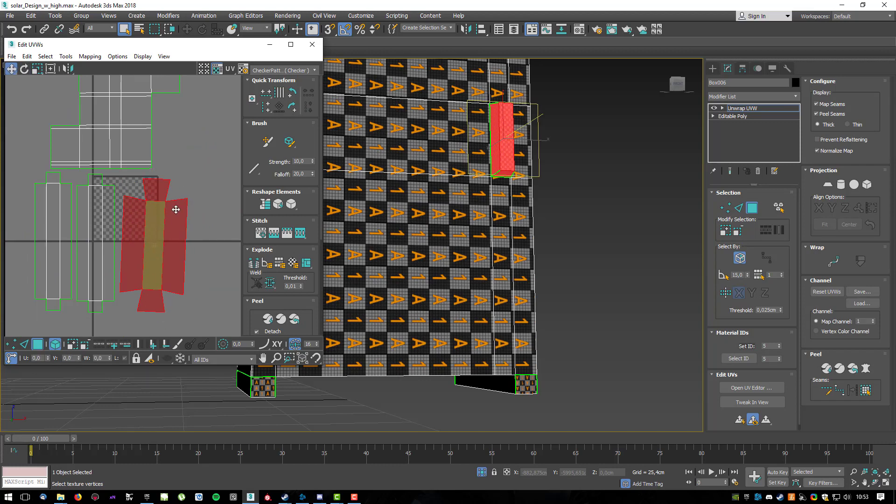
# Select all the cabinet's UV shells, move them clear of the UV tile, scale them down together, and deselect them.
pyautogui.scroll(-3, 198, 172)
pyautogui.moveTo(217, 93); pyautogui.dragTo(60, 287)
pyautogui.scroll(-3, 181, 171)
pyautogui.moveTo(208, 169); pyautogui.dragTo(172, 205, button='middle')
pyautogui.moveTo(146, 234); pyautogui.dragTo(254, 132)
pyautogui.click(186, 253)
pyautogui.moveTo(150, 99); pyautogui.dragTo(238, 256)
pyautogui.press('r')
pyautogui.click(166, 215)
# Check the checker pattern around the cabinet, close the UV editor, and convert the cabinet to Editable Poly.
pyautogui.keyDown('alt'); pyautogui.moveTo(438, 194); pyautogui.dragTo(454, 193, button='middle'); pyautogui.keyUp('alt')
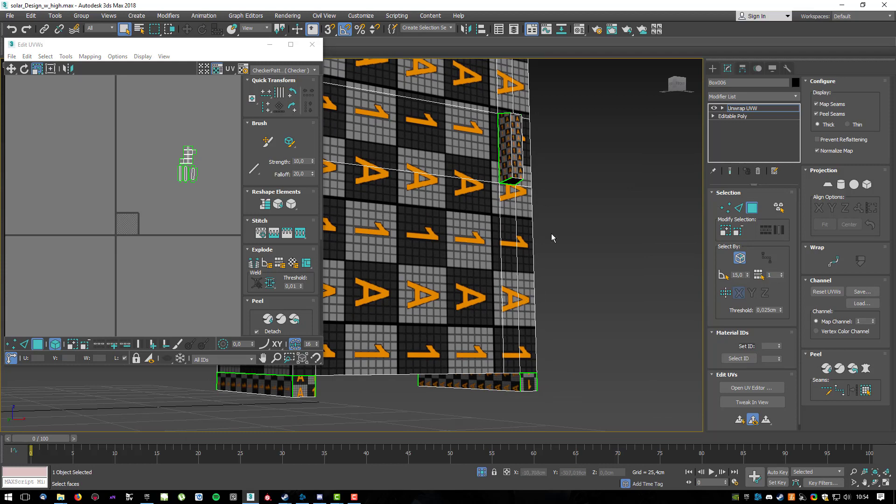
pyautogui.scroll(10, 524, 262)
pyautogui.scroll(-10, 474, 245)
pyautogui.moveTo(490, 270)
pyautogui.keyDown('alt'); pyautogui.mouseDown(button='middle')
pyautogui.moveTo(428, 282)
pyautogui.moveTo(502, 278)
pyautogui.mouseUp(button='middle'); pyautogui.keyUp('alt')
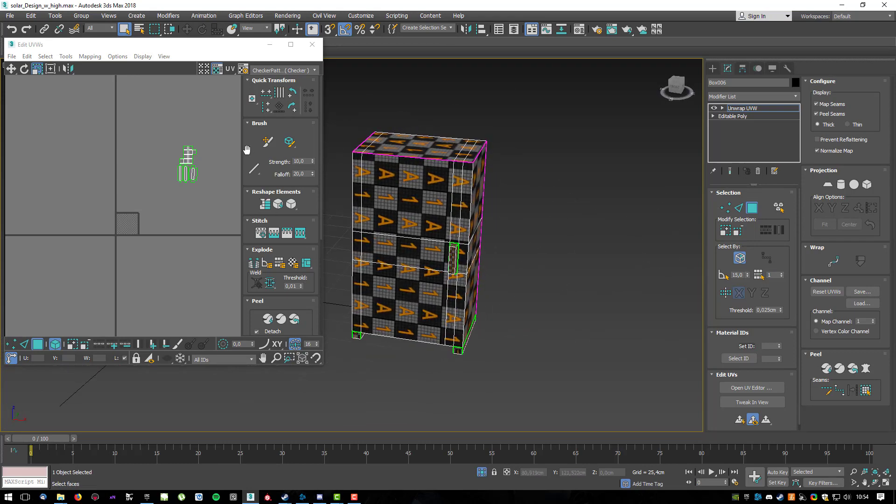
pyautogui.click(313, 44)
pyautogui.moveTo(418, 238)
pyautogui.keyDown('alt'); pyautogui.mouseDown(button='middle')
pyautogui.moveTo(432, 232)
pyautogui.moveTo(423, 230)
pyautogui.mouseUp(button='middle'); pyautogui.keyUp('alt')
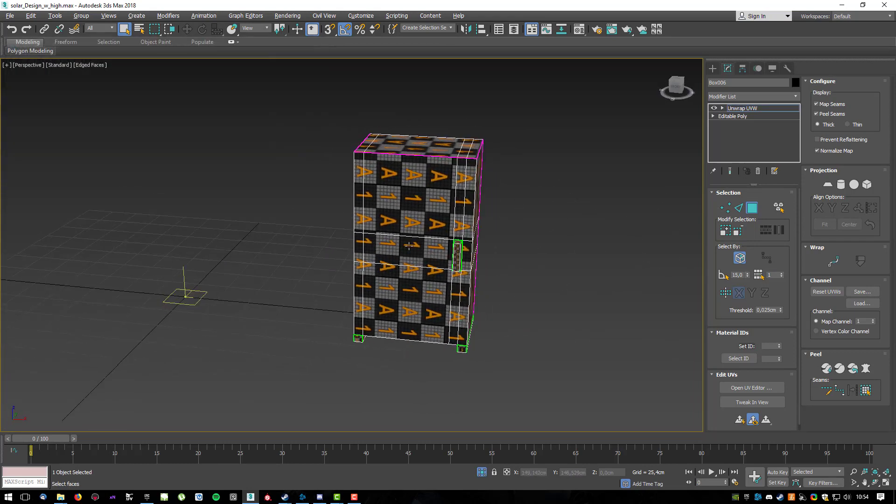
pyautogui.rightClick(409, 246)
pyautogui.moveTo(448, 340)
pyautogui.click(514, 348)
# End the isolation to bring back the solar array and hide the cabinet.
pyautogui.rightClick(441, 276)
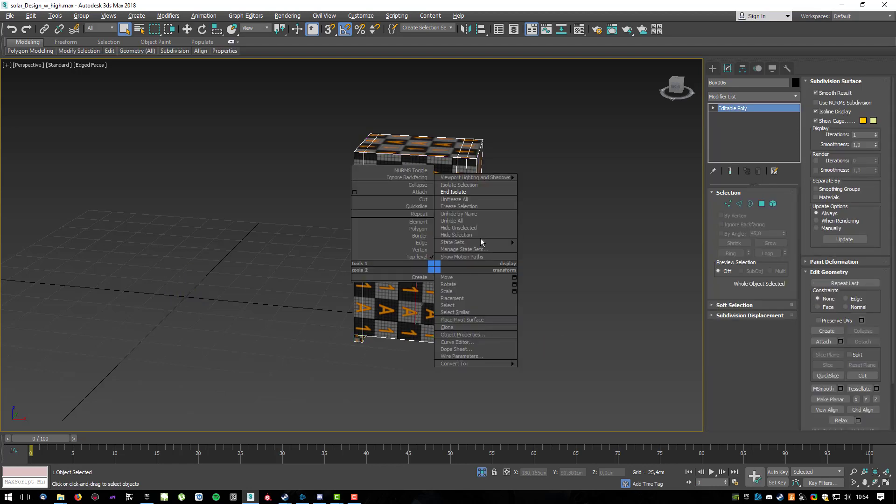
pyautogui.click(481, 195)
pyautogui.keyDown('alt'); pyautogui.moveTo(358, 263); pyautogui.dragTo(530, 321, button='middle'); pyautogui.keyUp('alt')
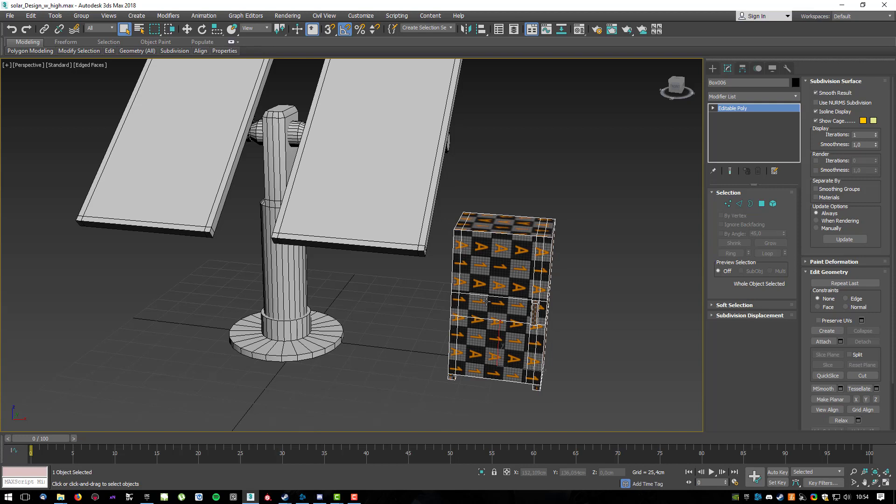
pyautogui.rightClick(503, 302)
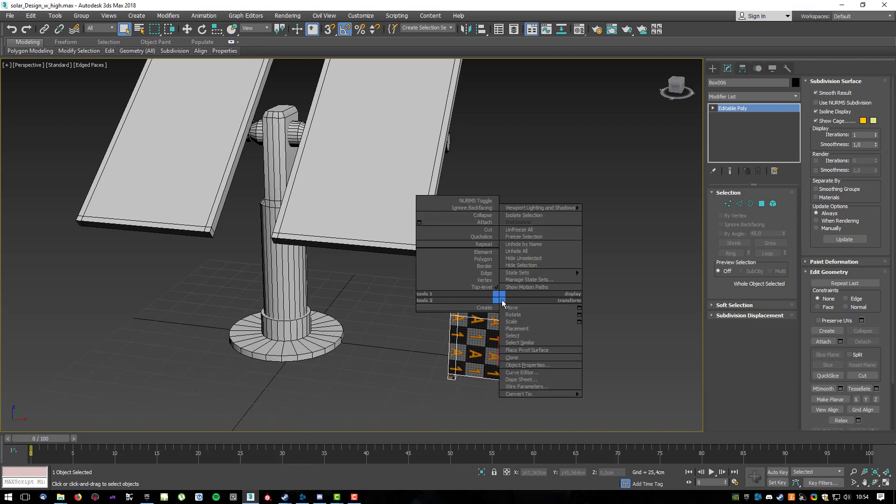
pyautogui.click(523, 265)
pyautogui.moveTo(421, 269); pyautogui.dragTo(513, 322, button='middle')
# Ungroup the Solar_array group and its nested solar_panels group, and clear the selection.
pyautogui.click(500, 246)
pyautogui.keyDown('alt'); pyautogui.moveTo(589, 291); pyautogui.dragTo(583, 290, button='middle'); pyautogui.keyUp('alt')
pyautogui.click(102, 27)
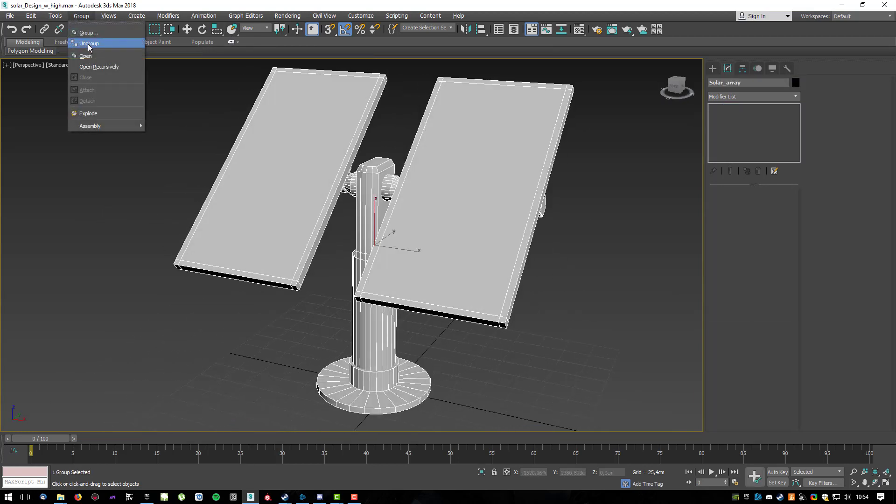
pyautogui.click(87, 44)
pyautogui.click(474, 265)
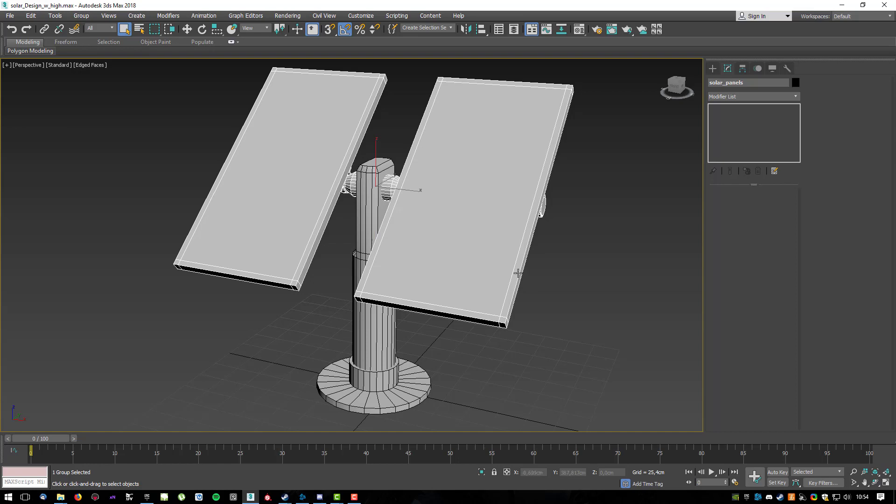
pyautogui.click(112, 28)
pyautogui.click(89, 43)
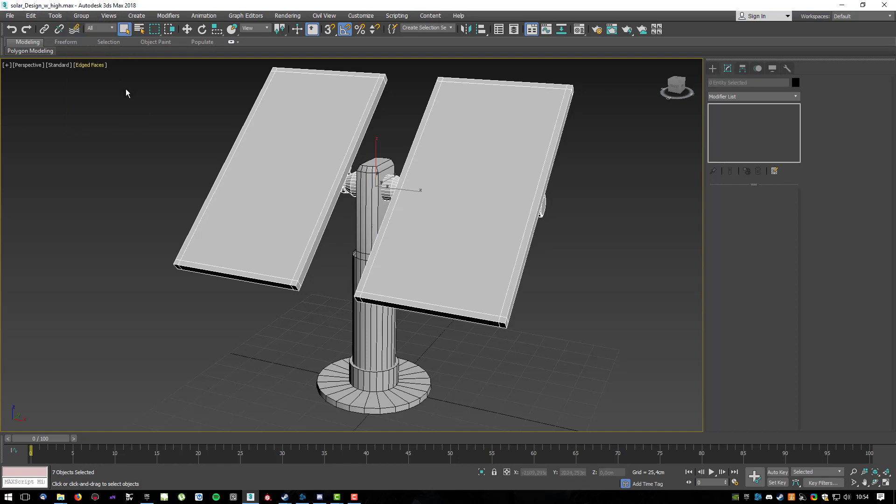
pyautogui.click(110, 160)
# Isolate the nearer solar panel, Box004, and rename it solar_panel_1.
pyautogui.click(447, 240)
pyautogui.keyDown('alt'); pyautogui.moveTo(590, 267); pyautogui.dragTo(505, 251, button='middle'); pyautogui.keyUp('alt')
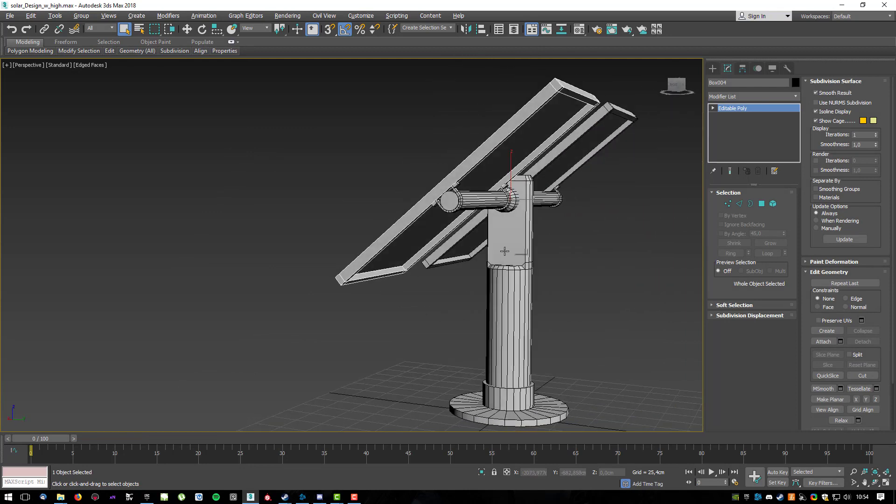
pyautogui.hotkey('alt', 'q')
pyautogui.click(737, 87)
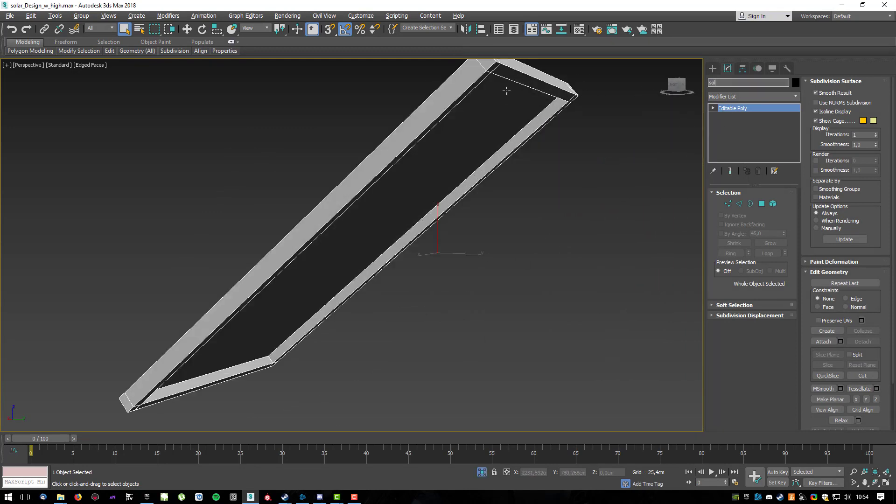
pyautogui.write('solar_panel_1')
pyautogui.press('Return')
pyautogui.click(756, 83)
# Clear the panel's existing UVs with a UVW Mapping Clear modifier and convert it to Editable Poly.
pyautogui.keyDown('alt'); pyautogui.moveTo(363, 227); pyautogui.dragTo(449, 221, button='middle'); pyautogui.keyUp('alt')
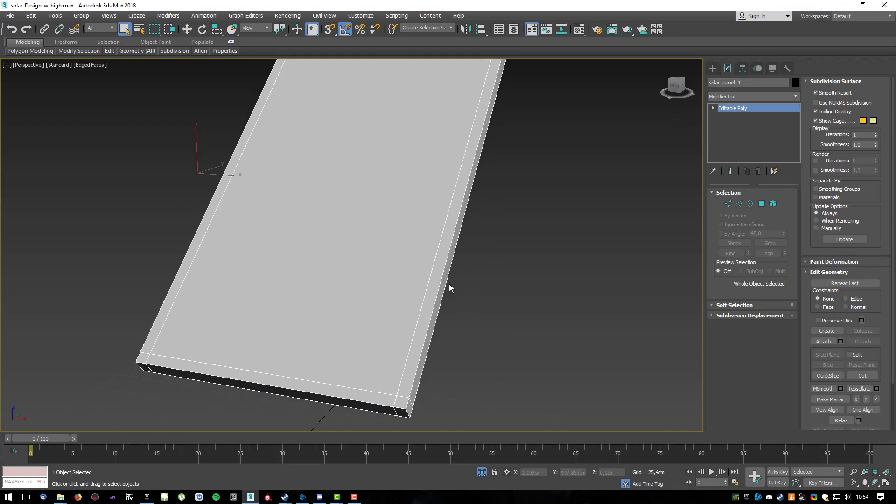
pyautogui.keyDown('alt'); pyautogui.moveTo(444, 284); pyautogui.dragTo(521, 238, button='middle'); pyautogui.keyUp('alt')
pyautogui.click(792, 96)
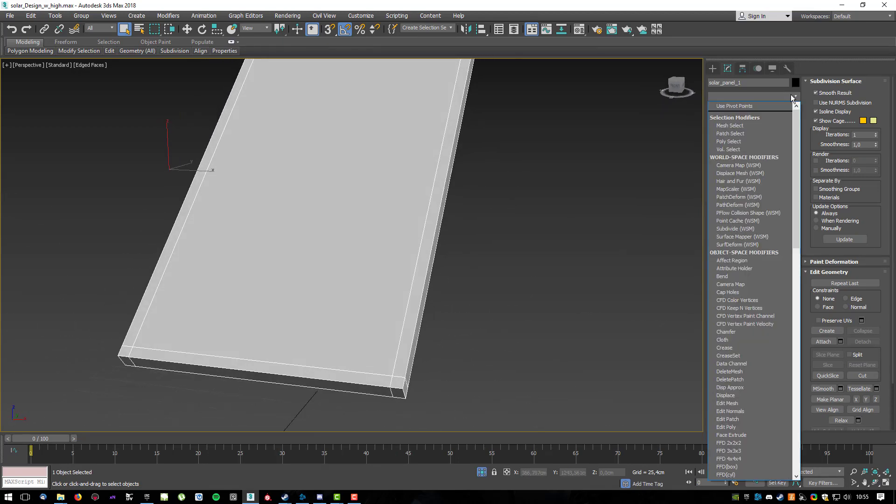
pyautogui.scroll(-15, 772, 371)
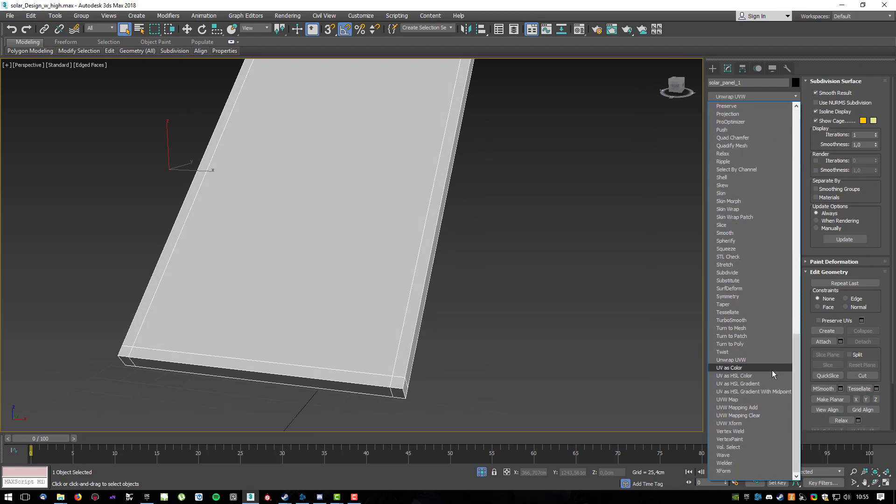
pyautogui.click(748, 411)
pyautogui.rightClick(336, 216)
pyautogui.moveTo(404, 312)
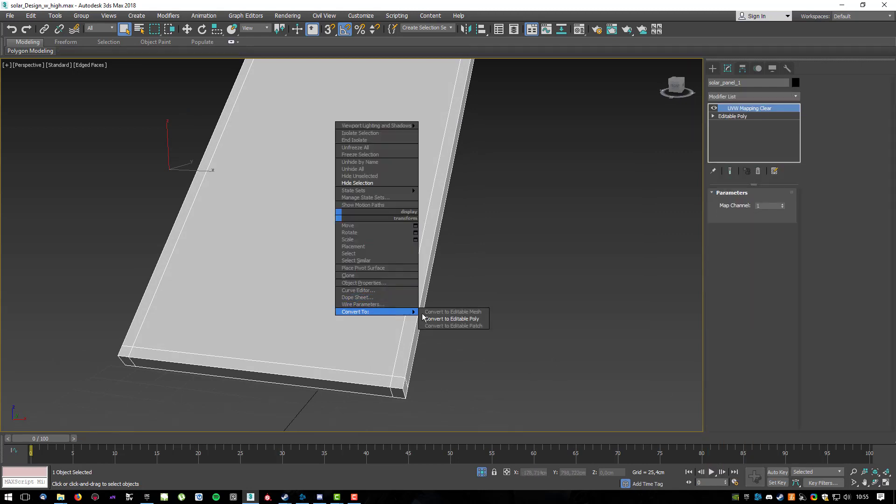
pyautogui.click(456, 319)
# Add an Unwrap UVW modifier to solar_panel_1.
pyautogui.click(792, 96)
pyautogui.scroll(-15, 795, 196)
pyautogui.click(747, 360)
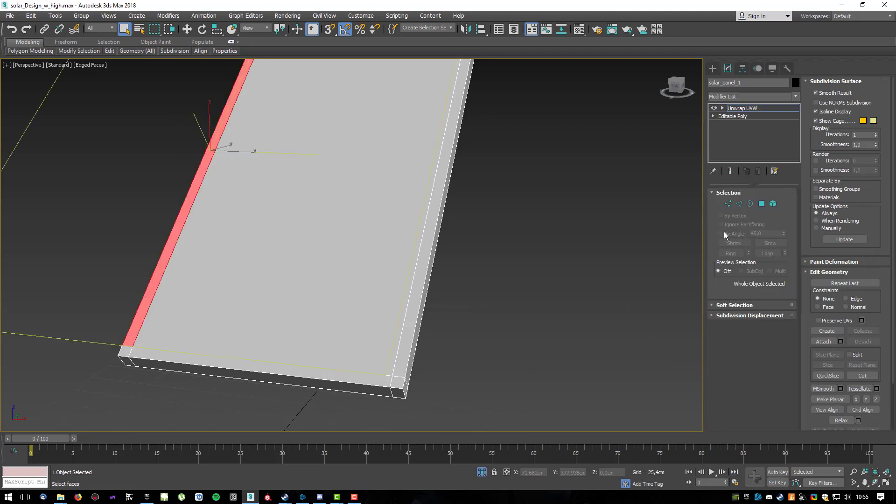
# Select the panel's large recessed face and grow the selection twice to include the inner walls and front rim.
pyautogui.keyDown('alt'); pyautogui.moveTo(500, 225); pyautogui.dragTo(467, 215, button='middle'); pyautogui.keyUp('alt')
pyautogui.moveTo(467, 215); pyautogui.dragTo(367, 205, button='middle')
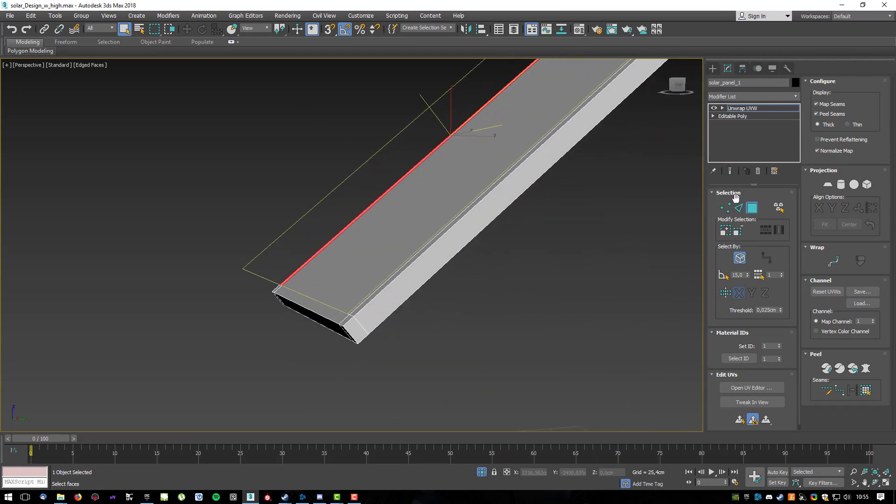
pyautogui.keyDown('alt'); pyautogui.moveTo(566, 189); pyautogui.dragTo(550, 208, button='middle'); pyautogui.keyUp('alt')
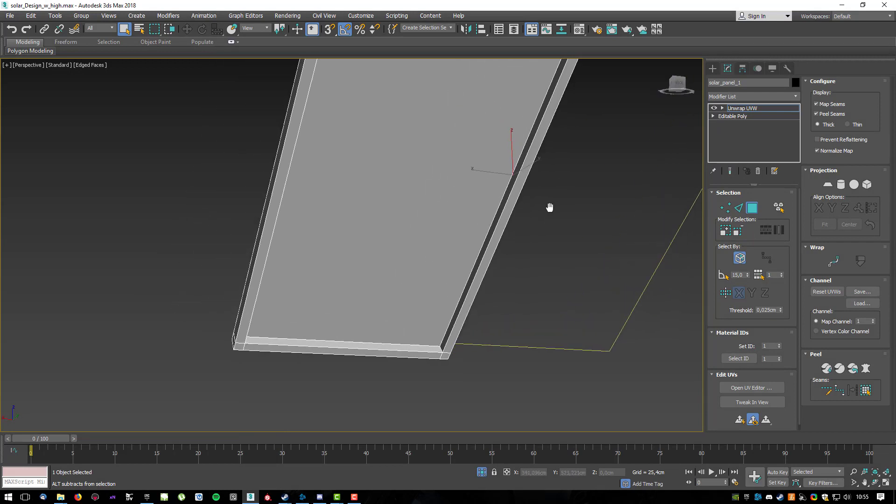
pyautogui.click(452, 216)
pyautogui.keyDown('alt'); pyautogui.moveTo(436, 173); pyautogui.dragTo(399, 154, button='middle'); pyautogui.keyUp('alt')
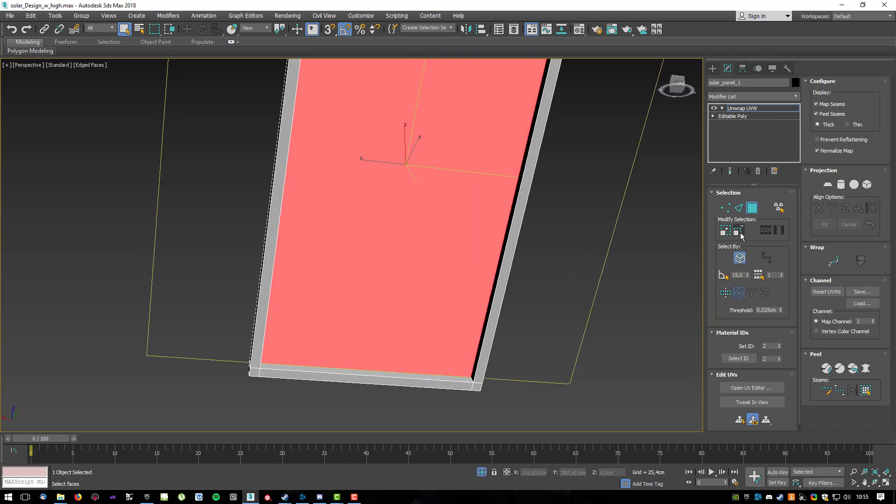
pyautogui.click(726, 234)
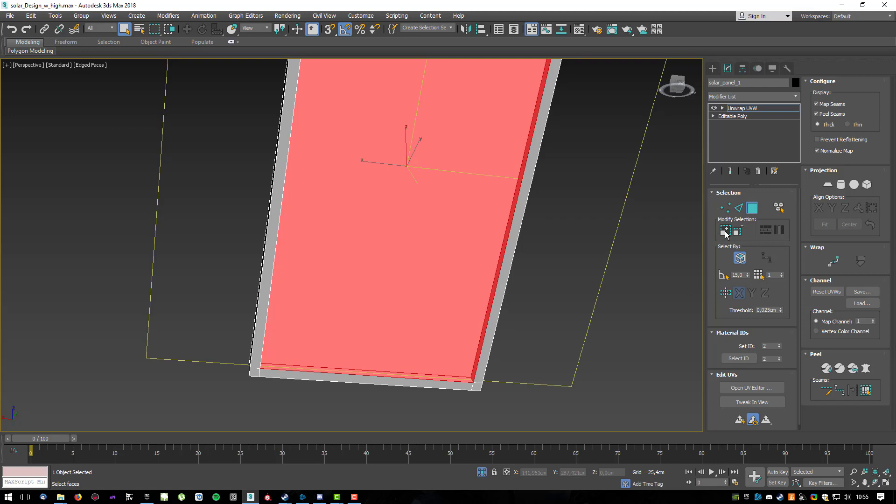
pyautogui.click(726, 232)
pyautogui.keyDown('alt'); pyautogui.moveTo(644, 238); pyautogui.dragTo(451, 384, button='middle'); pyautogui.keyUp('alt')
# Open the UV editor, break off the selected faces, and move their shell above the checker tile.
pyautogui.click(752, 387)
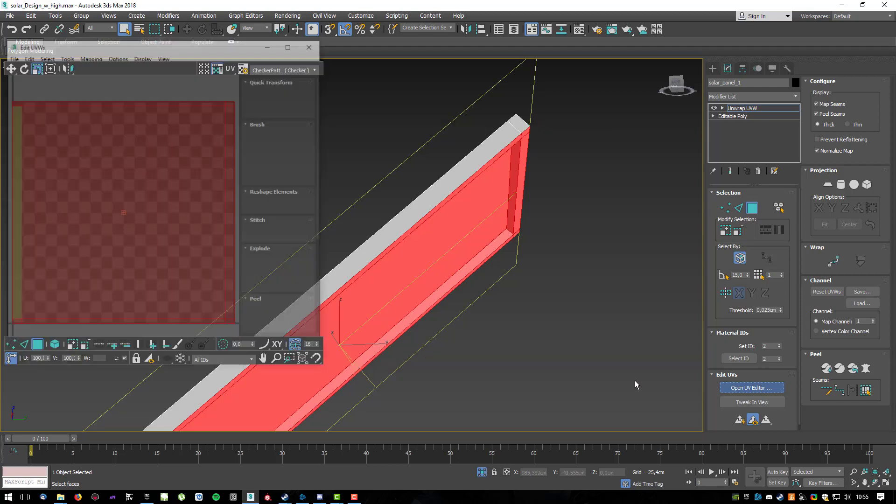
pyautogui.scroll(-4, 168, 217)
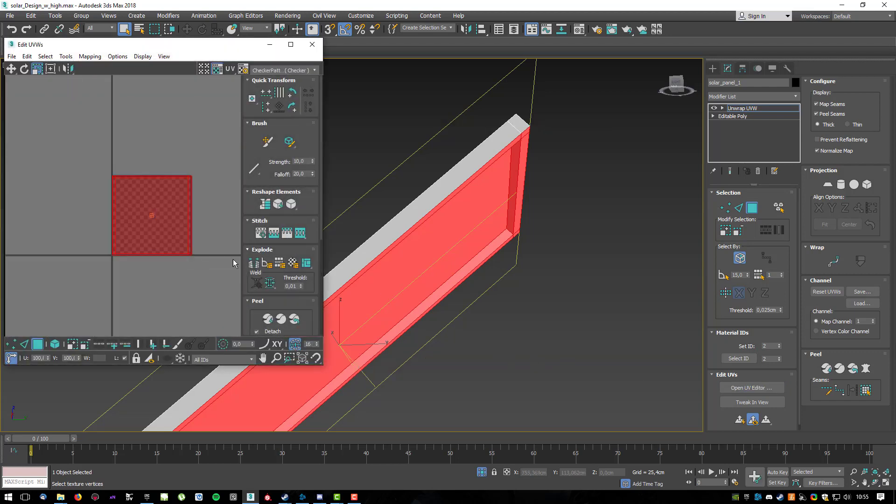
pyautogui.rightClick(169, 196)
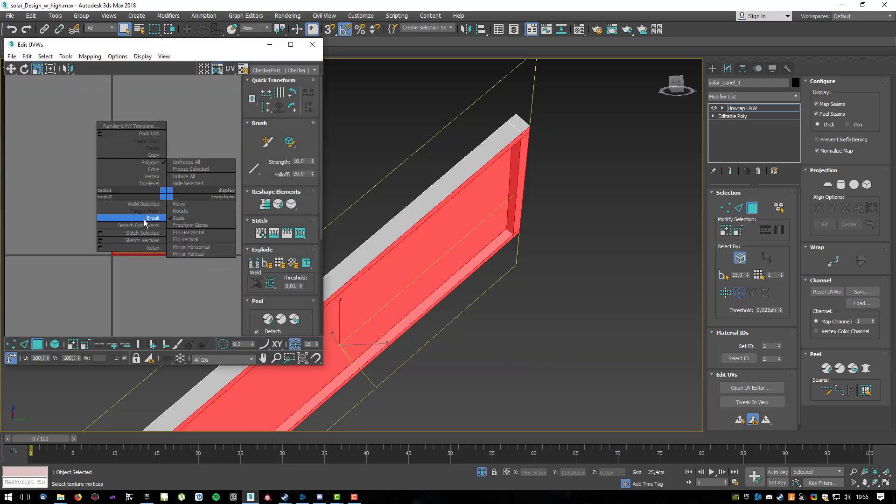
pyautogui.click(171, 222)
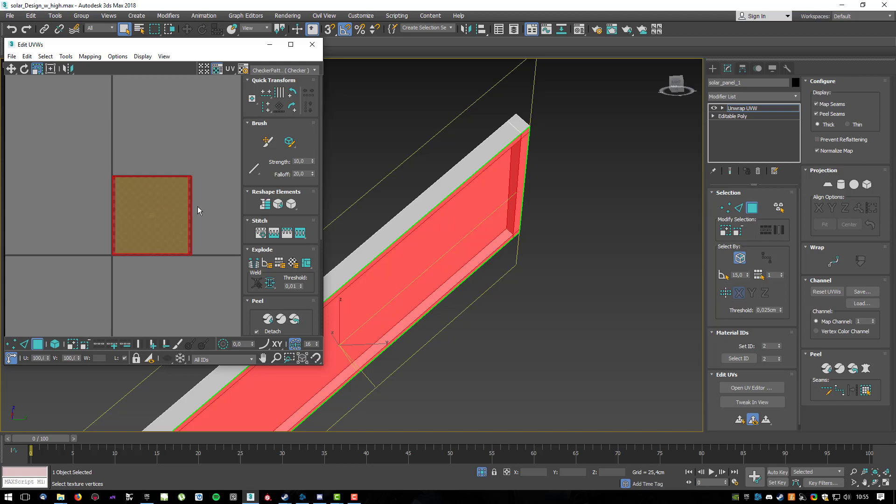
pyautogui.keyDown('alt'); pyautogui.moveTo(542, 168); pyautogui.dragTo(497, 219, button='middle'); pyautogui.keyUp('alt')
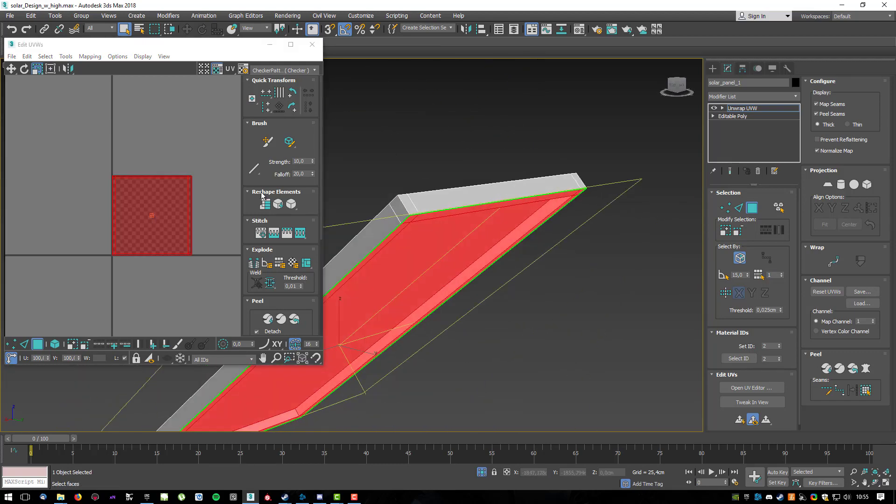
pyautogui.moveTo(206, 207); pyautogui.dragTo(213, 207, button='middle')
pyautogui.press('w')
pyautogui.moveTo(183, 209); pyautogui.dragTo(210, 97)
pyautogui.moveTo(220, 150); pyautogui.dragTo(193, 208, button='middle')
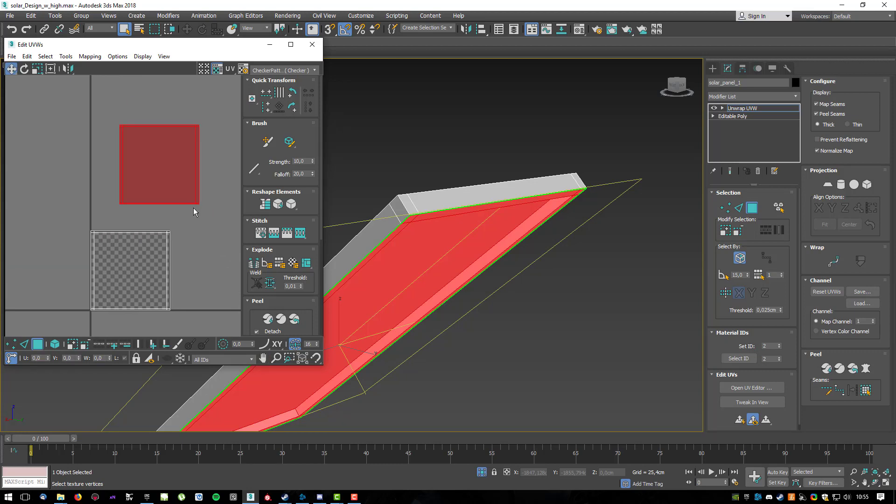
# Relax the detached shell by polygon angles with an amount of 1,0.
pyautogui.click(66, 56)
pyautogui.moveTo(90, 56)
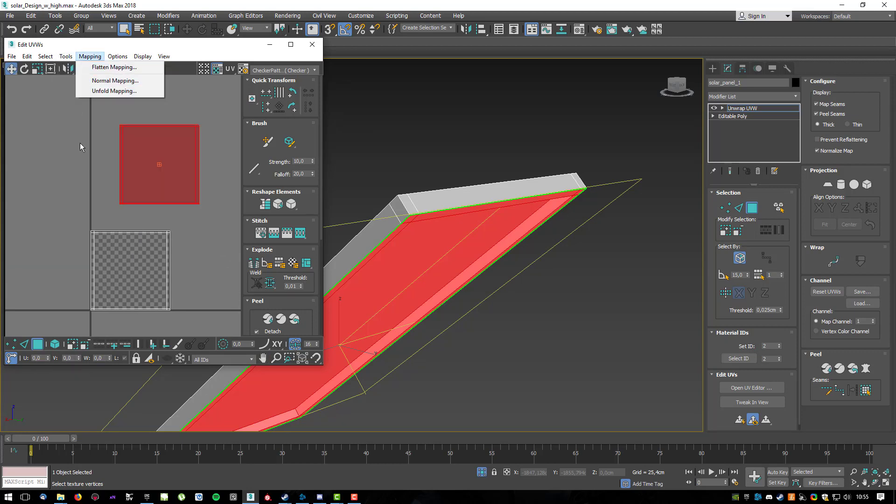
pyautogui.click(70, 206)
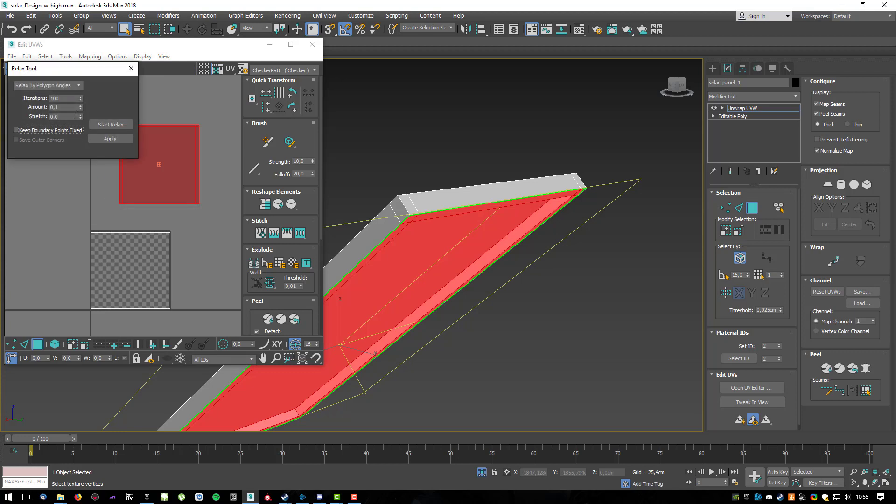
pyautogui.click(106, 125)
pyautogui.click(106, 125)
pyautogui.click(132, 68)
# Rotate the relaxed shell upright with angle snap turned off, and clear the selection.
pyautogui.moveTo(167, 117); pyautogui.dragTo(155, 113)
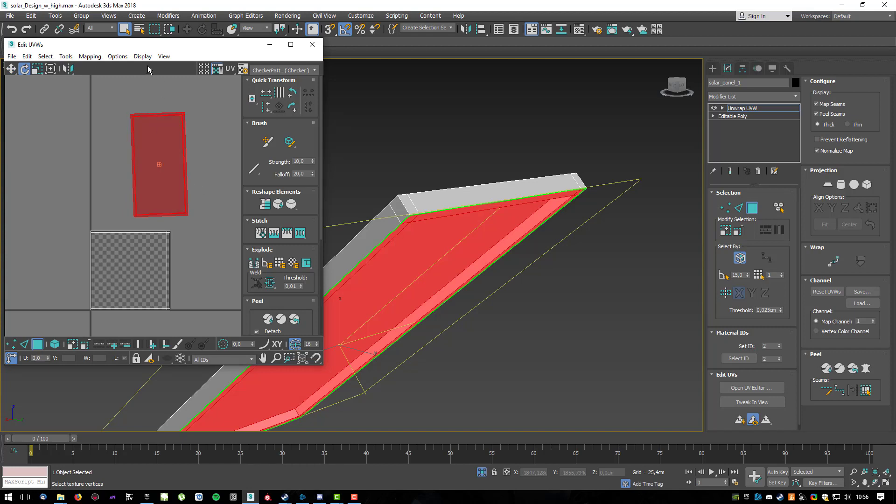
pyautogui.click(346, 29)
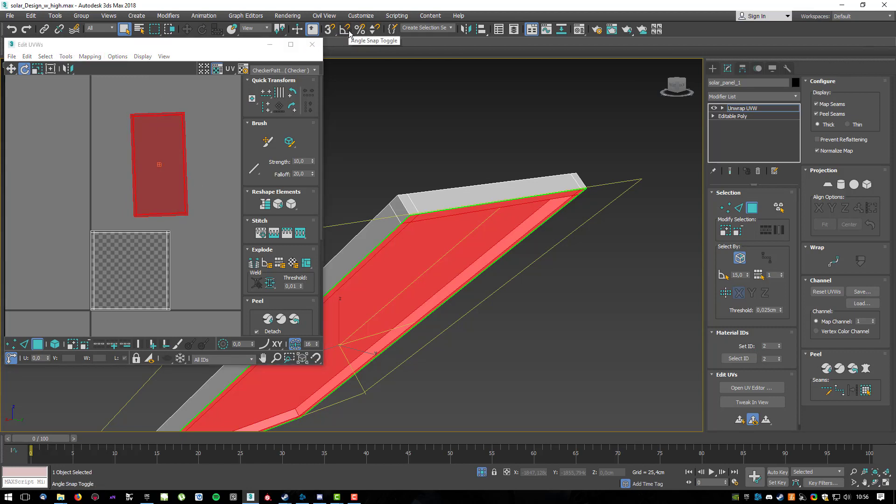
pyautogui.moveTo(177, 128); pyautogui.dragTo(179, 125)
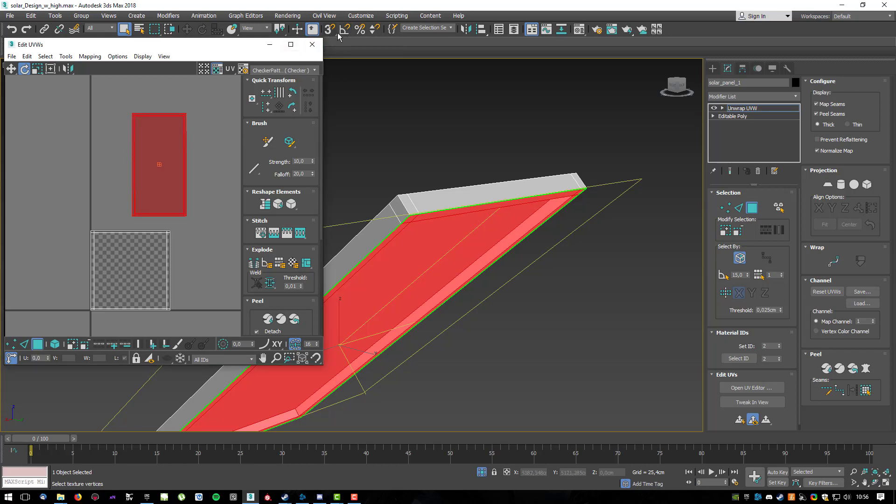
pyautogui.click(194, 164)
# Assign the custom UV checker material to solar_panel_1 and close the Material Editor.
pyautogui.scroll(2, 178, 149)
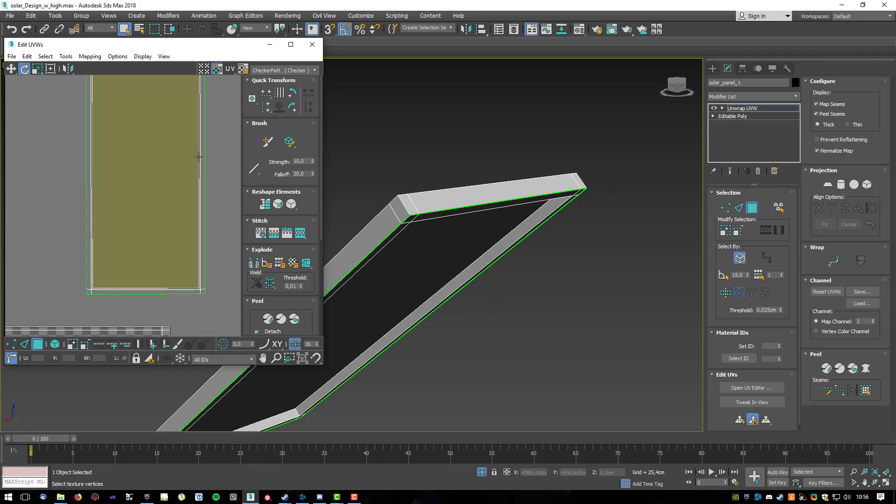
pyautogui.moveTo(359, 214); pyautogui.dragTo(572, 216, button='middle')
pyautogui.click(580, 29)
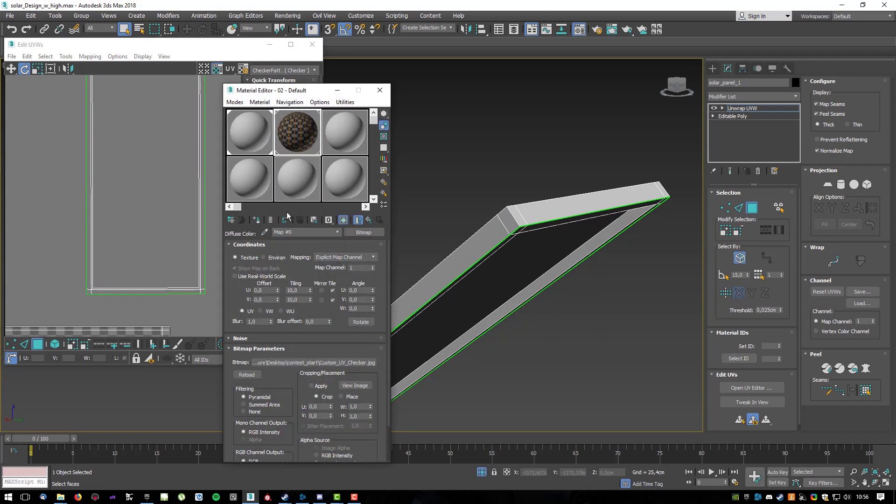
pyautogui.click(258, 221)
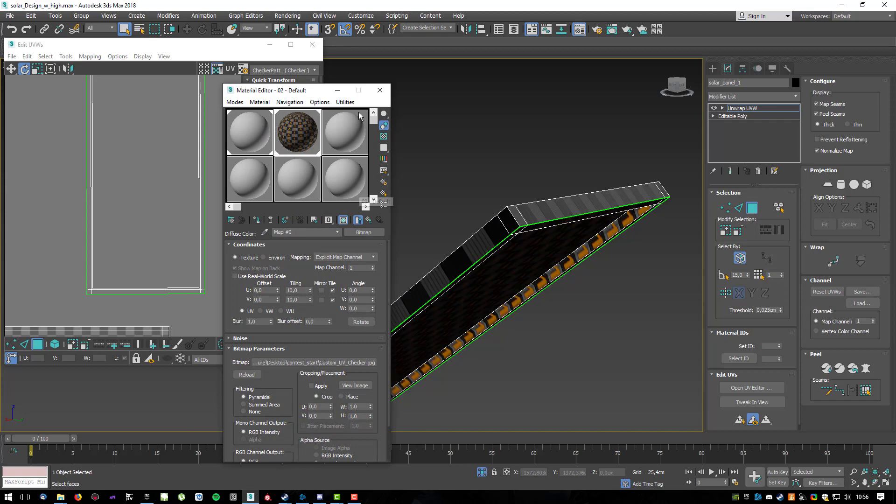
pyautogui.click(380, 90)
# Examine the checker pattern on the panel's recessed face and inner rim for distortion.
pyautogui.moveTo(463, 189); pyautogui.dragTo(607, 126, button='middle')
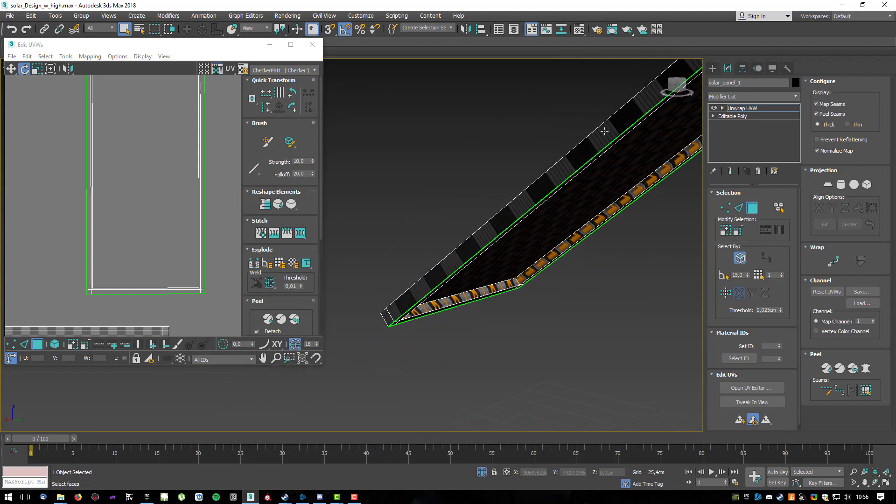
pyautogui.scroll(-4, 559, 230)
pyautogui.keyDown('alt'); pyautogui.moveTo(558, 231); pyautogui.dragTo(469, 199, button='middle'); pyautogui.keyUp('alt')
pyautogui.scroll(5, 469, 198)
pyautogui.keyDown('alt'); pyautogui.moveTo(520, 163); pyautogui.dragTo(548, 200, button='middle'); pyautogui.keyUp('alt')
pyautogui.scroll(5, 592, 166)
pyautogui.moveTo(610, 146); pyautogui.dragTo(563, 186, button='middle')
pyautogui.scroll(-4, 565, 185)
pyautogui.keyDown('alt'); pyautogui.moveTo(529, 240); pyautogui.dragTo(367, 253, button='middle'); pyautogui.keyUp('alt')
pyautogui.scroll(3, 366, 253)
pyautogui.scroll(-3, 368, 255)
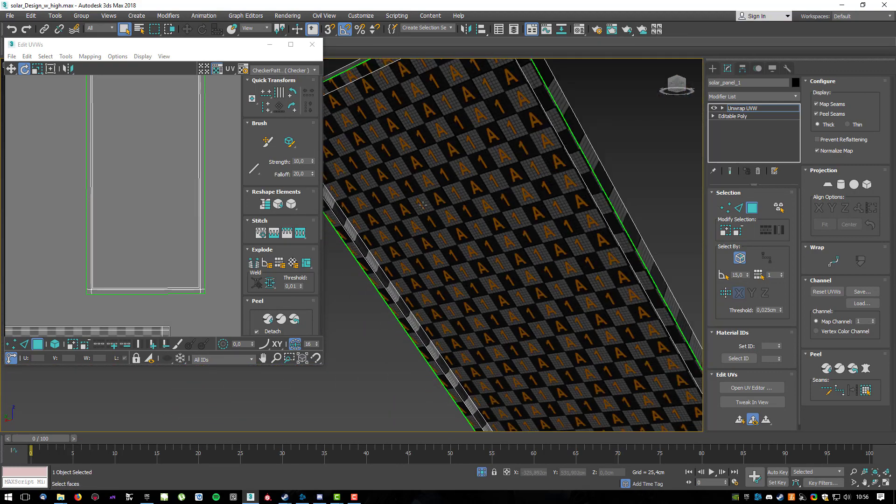
pyautogui.scroll(-3, 201, 218)
pyautogui.keyDown('alt'); pyautogui.moveTo(518, 233); pyautogui.dragTo(624, 270, button='middle'); pyautogui.keyUp('alt')
pyautogui.moveTo(488, 264); pyautogui.dragTo(536, 195, button='middle')
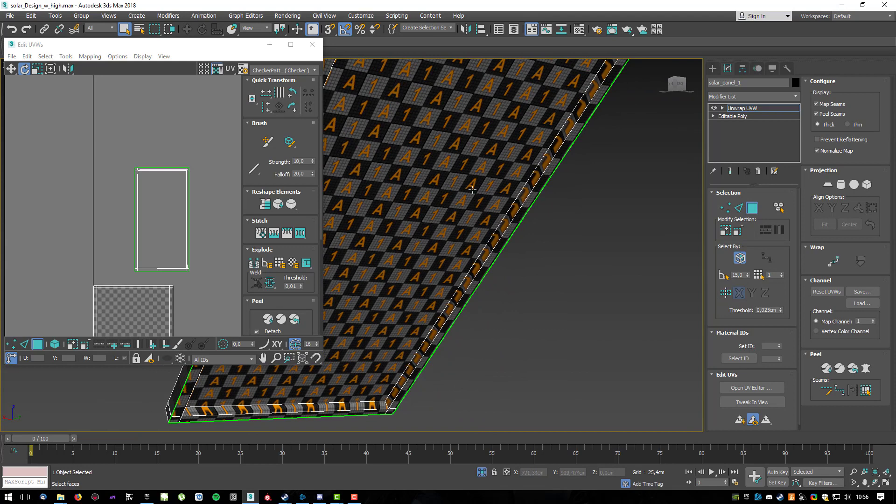
# Mark the short vertical edges at the panel's outer corners as peel seams on the remaining square shell.
pyautogui.moveTo(178, 300); pyautogui.dragTo(179, 209, button='middle')
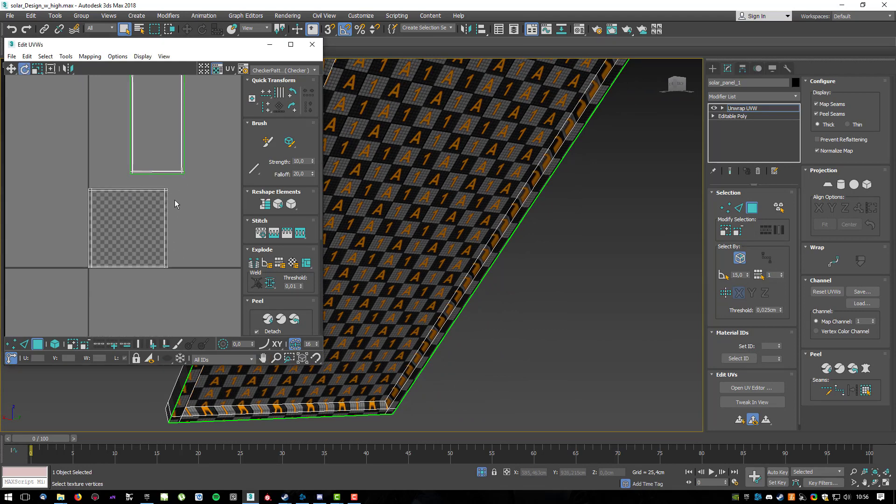
pyautogui.doubleClick(162, 254)
pyautogui.keyDown('alt'); pyautogui.moveTo(411, 236); pyautogui.dragTo(552, 226, button='middle'); pyautogui.keyUp('alt')
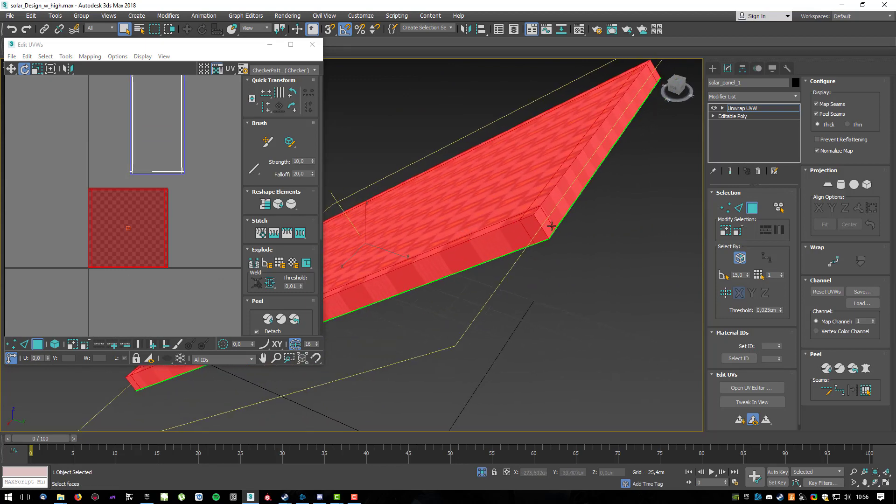
pyautogui.click(737, 208)
pyautogui.keyDown('alt'); pyautogui.moveTo(604, 214); pyautogui.dragTo(322, 221, button='middle'); pyautogui.keyUp('alt')
pyautogui.keyDown('alt'); pyautogui.moveTo(575, 245); pyautogui.dragTo(496, 286, button='middle'); pyautogui.keyUp('alt')
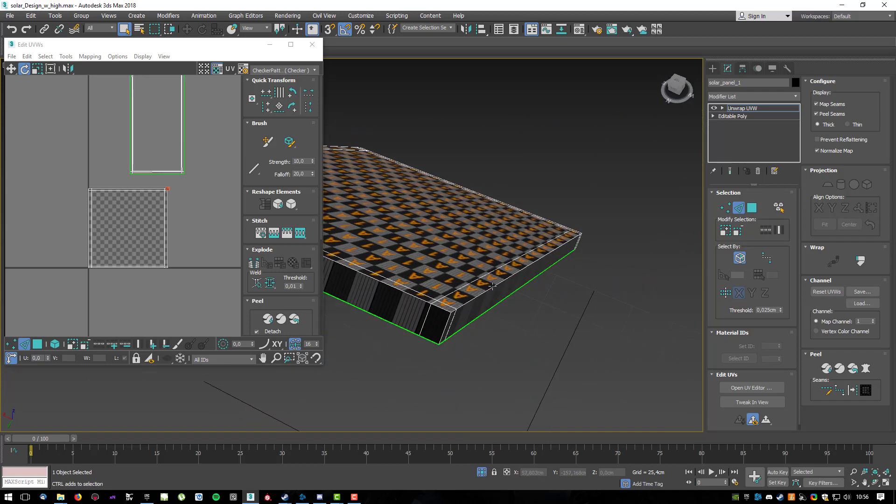
pyautogui.keyDown('alt'); pyautogui.moveTo(587, 267); pyautogui.dragTo(516, 243, button='middle'); pyautogui.keyUp('alt')
pyautogui.scroll(2, 470, 248)
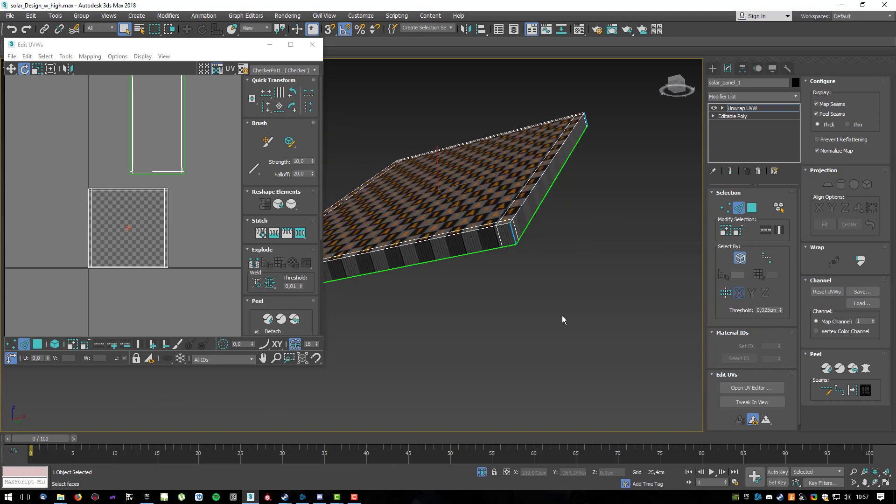
# Select the whole square shell, relax it by polygon angles, and clear the selection.
pyautogui.hotkey('ctrl', 'a')
pyautogui.click(68, 56)
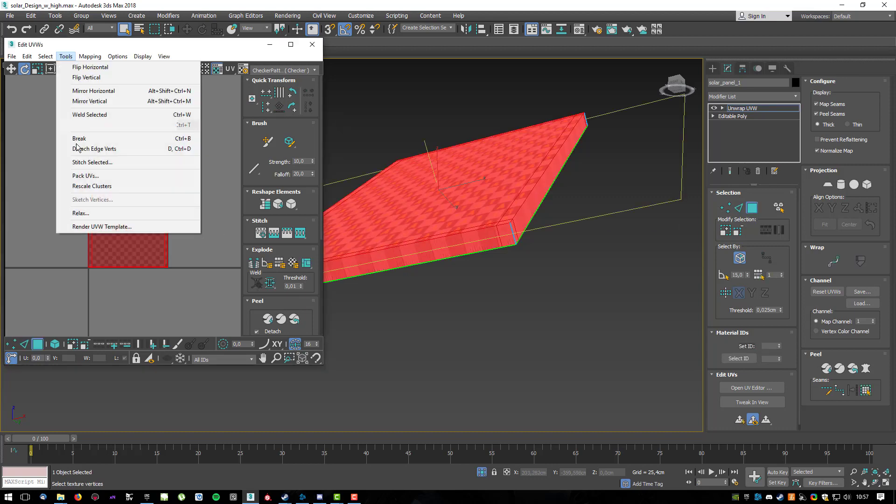
pyautogui.click(84, 213)
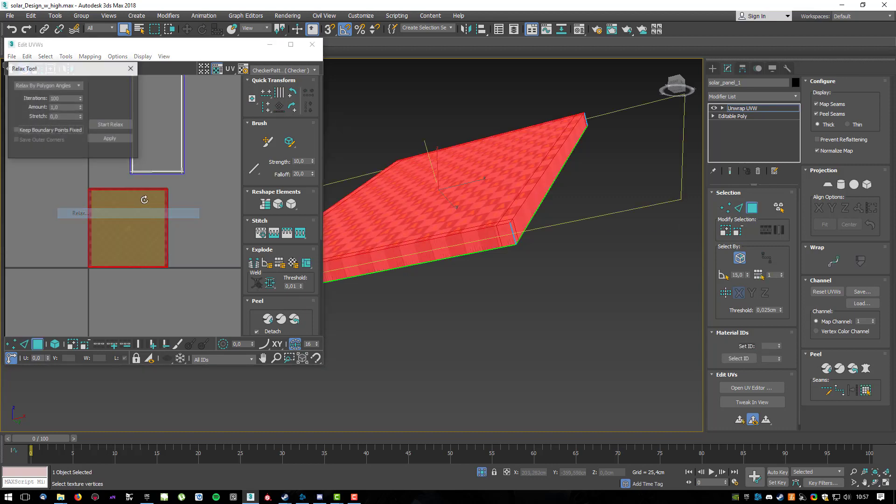
pyautogui.click(101, 124)
pyautogui.click(102, 124)
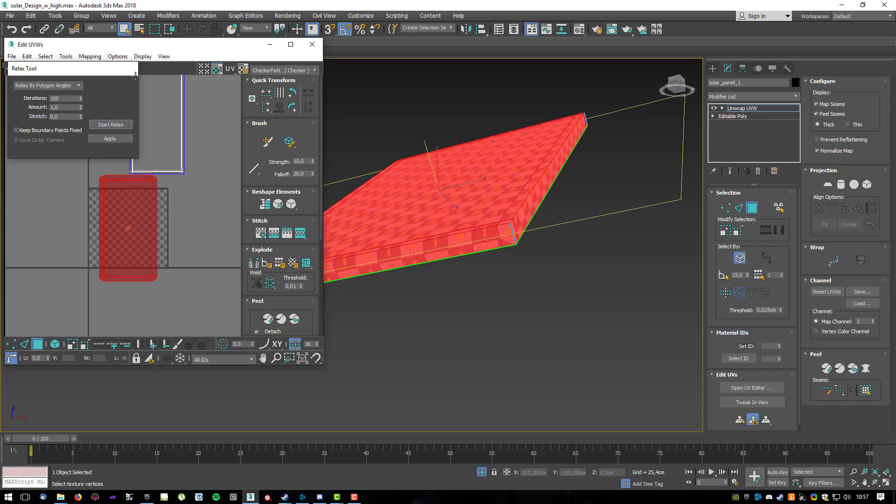
pyautogui.click(131, 69)
pyautogui.click(181, 222)
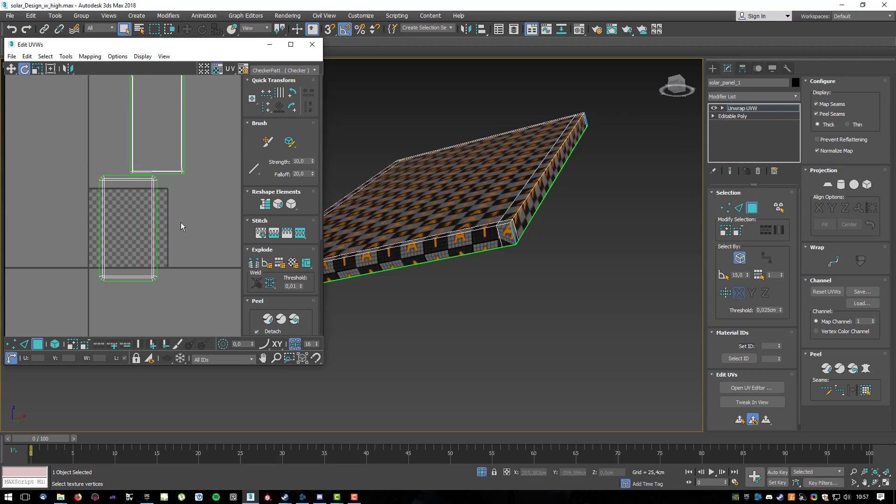
# Select the whole UV shell covering the panel's back and side walls and move it off the texture tile.
pyautogui.click(133, 224)
pyautogui.keyDown('alt'); pyautogui.moveTo(471, 185); pyautogui.dragTo(468, 134, button='middle'); pyautogui.keyUp('alt')
pyautogui.scroll(2, 519, 224)
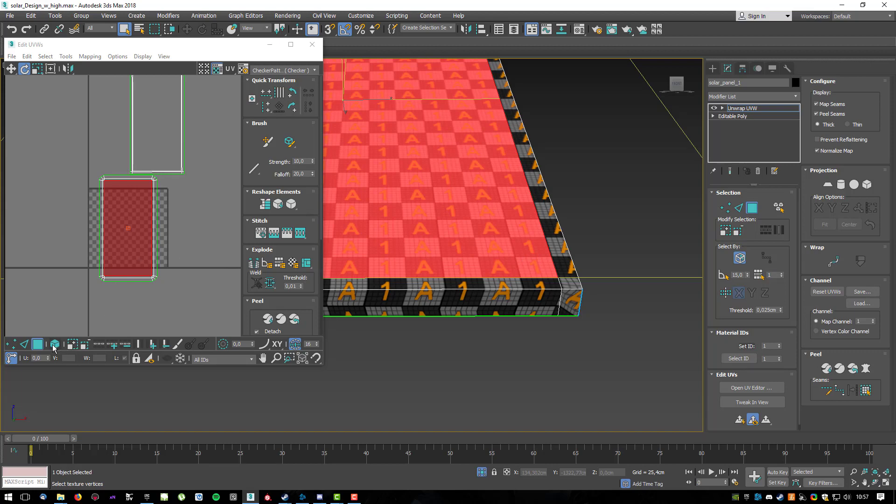
pyautogui.click(169, 230)
pyautogui.click(136, 229)
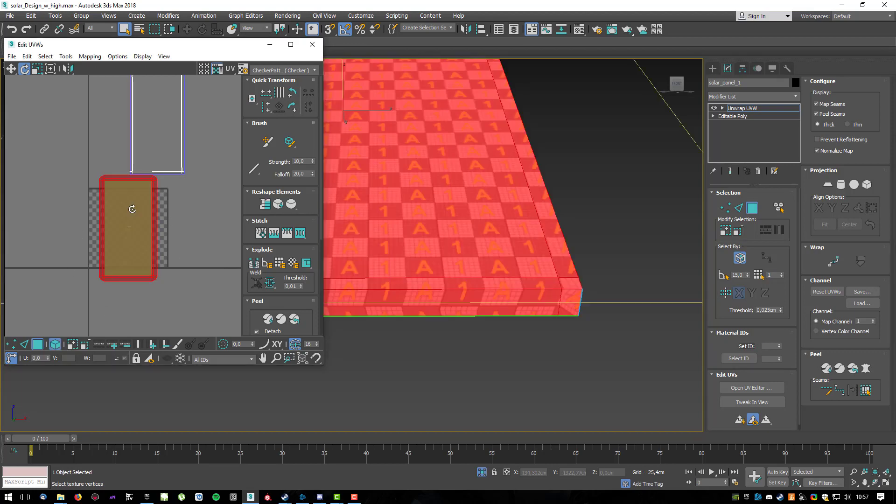
pyautogui.scroll(1, 132, 210)
pyautogui.scroll(1, 137, 211)
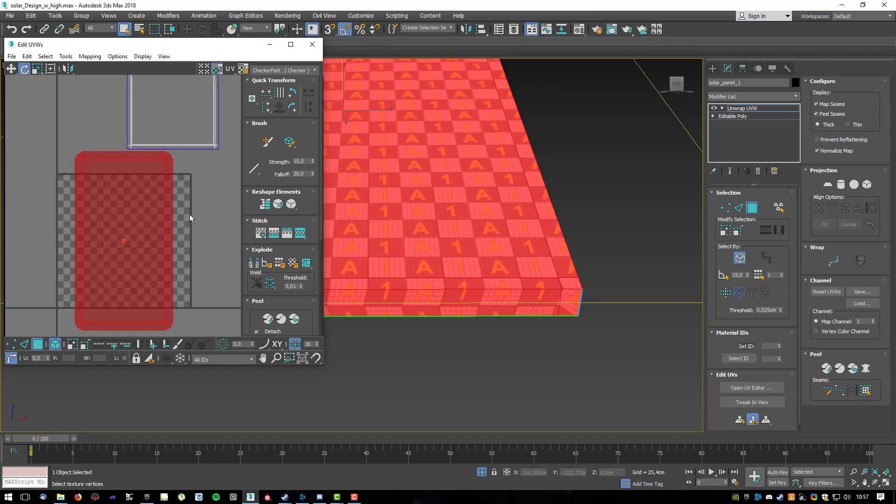
pyautogui.scroll(1, 133, 230)
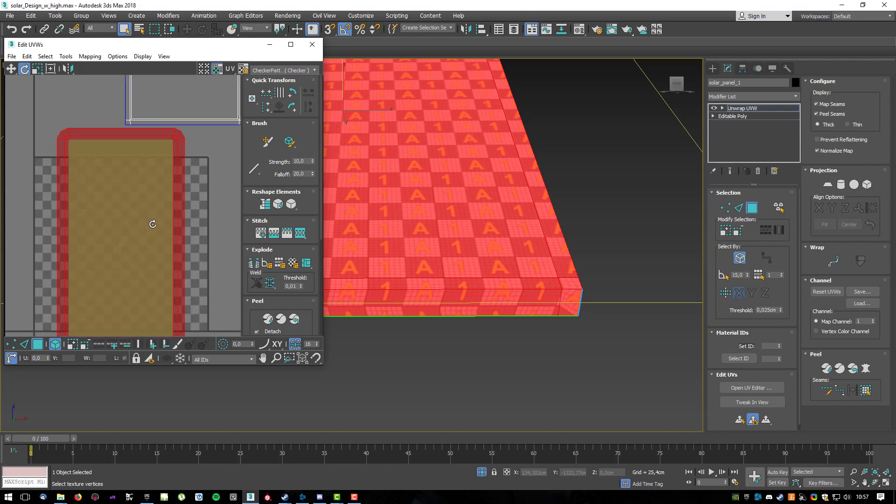
pyautogui.press('w')
pyautogui.keyDown('alt'); pyautogui.moveTo(392, 205); pyautogui.dragTo(542, 233, button='middle'); pyautogui.keyUp('alt')
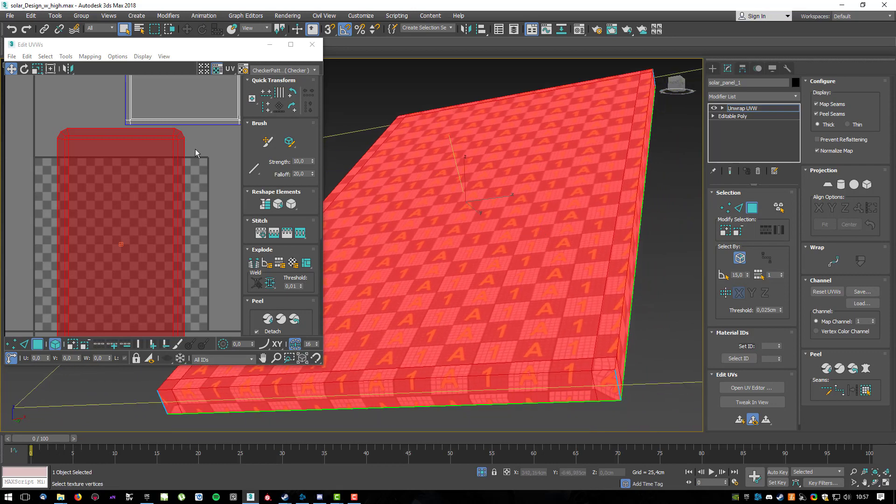
pyautogui.scroll(2, 194, 151)
pyautogui.scroll(-6, 163, 173)
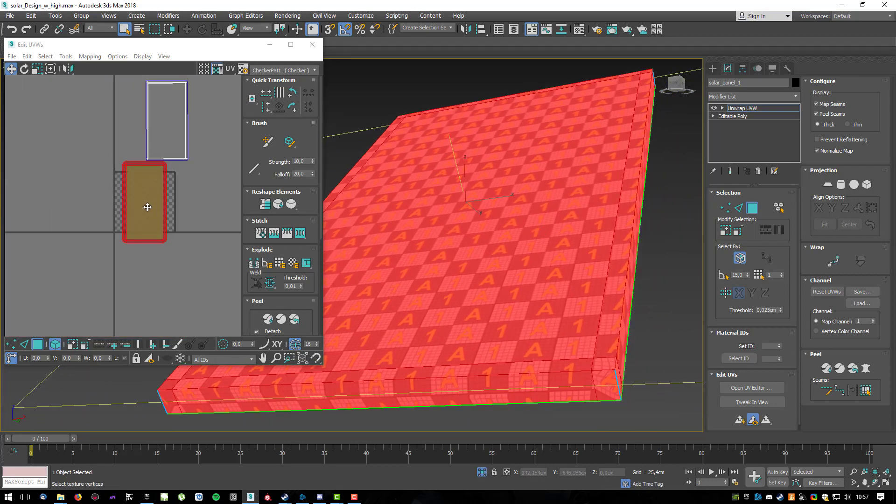
pyautogui.moveTo(150, 213); pyautogui.dragTo(94, 140)
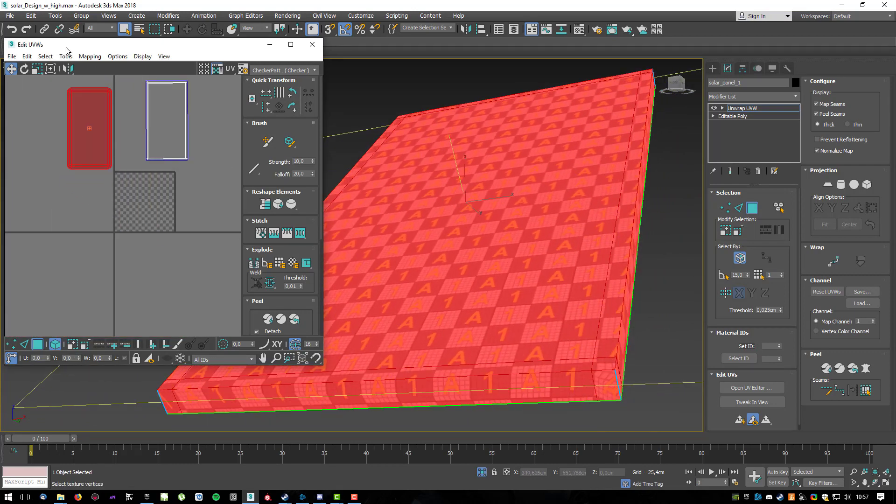
# Pelt-map the selected back shell, relax the pelt result and commit it.
pyautogui.click(866, 368)
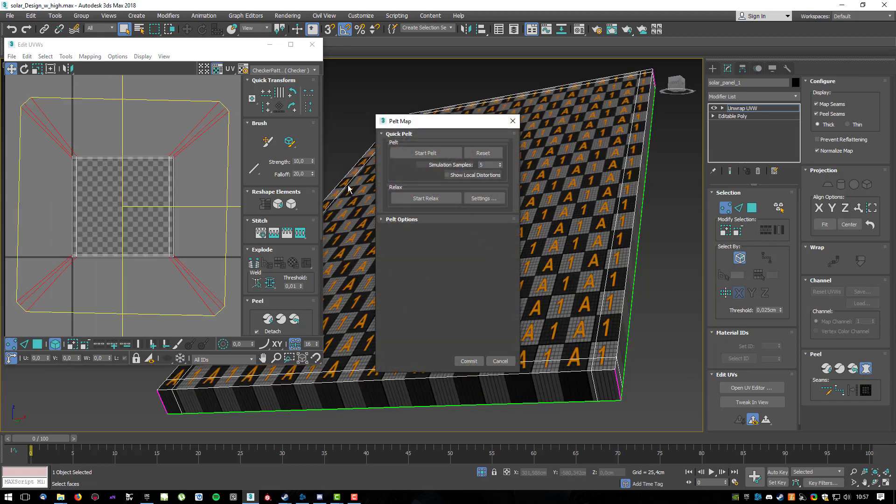
pyautogui.click(425, 153)
pyautogui.click(425, 155)
pyautogui.click(424, 199)
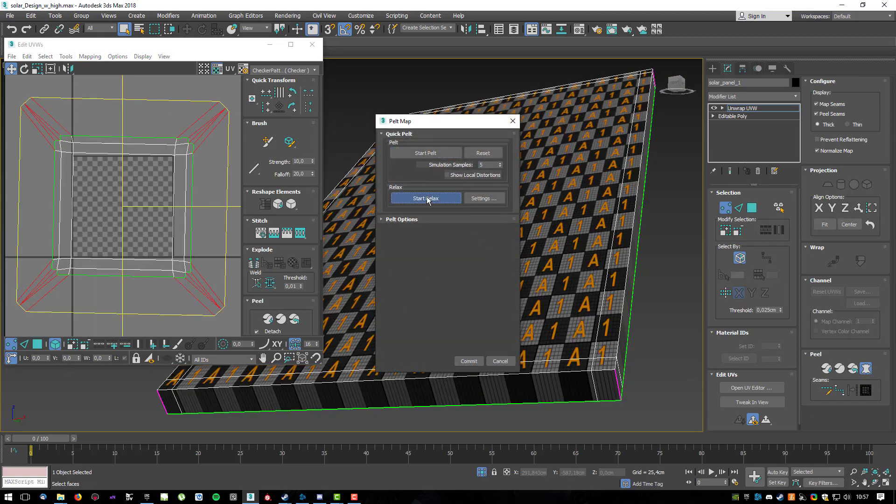
pyautogui.click(469, 361)
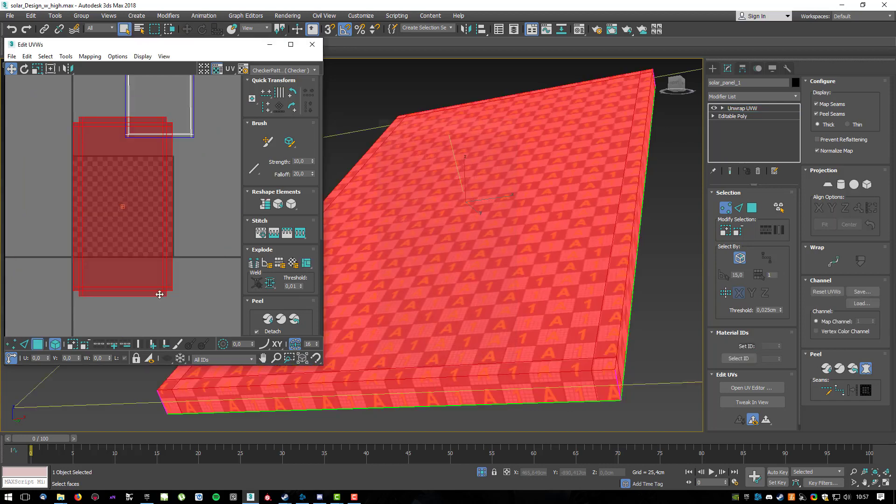
# Move the pelted back shell above the texture tile, next to the other shell, and clear the selection.
pyautogui.moveTo(151, 241); pyautogui.dragTo(95, 133)
pyautogui.moveTo(94, 132); pyautogui.dragTo(124, 227, button='middle')
pyautogui.moveTo(124, 224)
pyautogui.mouseDown()
pyautogui.moveTo(131, 218)
pyautogui.moveTo(136, 230)
pyautogui.moveTo(139, 220)
pyautogui.mouseUp()
pyautogui.press('r')
pyautogui.press('w')
pyautogui.click(140, 272)
# Mark the short vertical edges at the inner corners of the panel's recessed rim as peel seams.
pyautogui.keyDown('alt'); pyautogui.moveTo(585, 295); pyautogui.dragTo(448, 257, button='middle'); pyautogui.keyUp('alt')
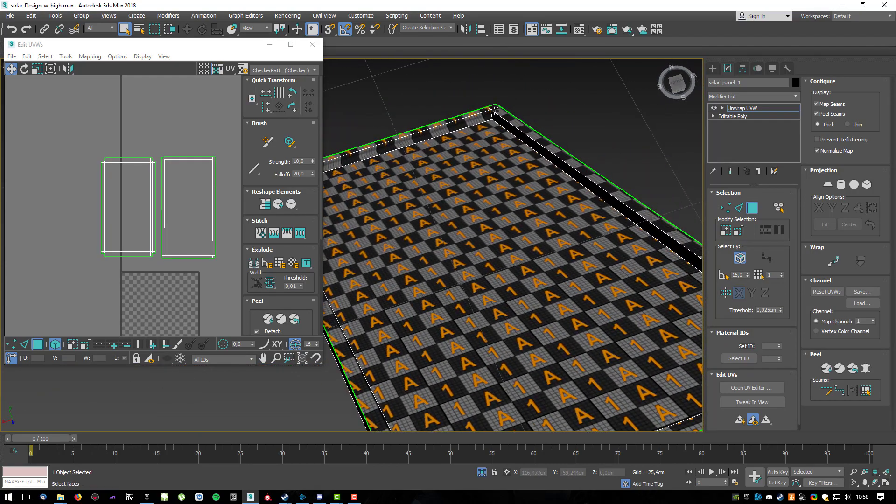
pyautogui.scroll(5, 492, 114)
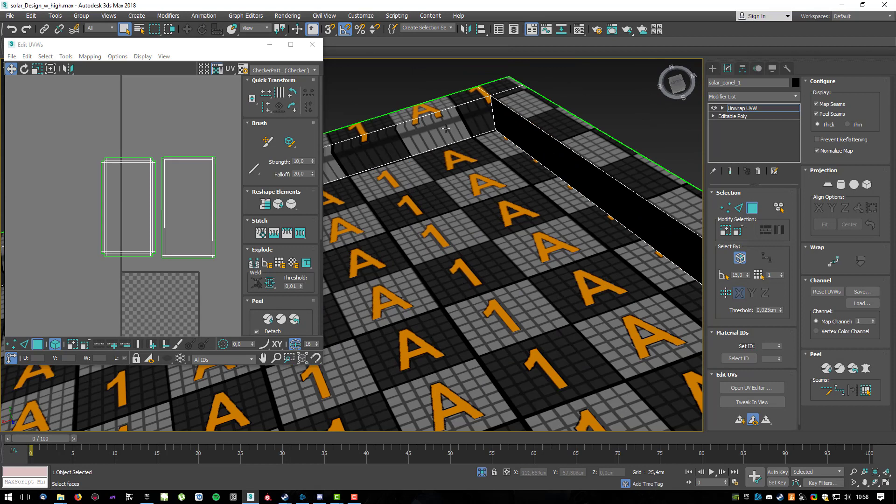
pyautogui.click(210, 203)
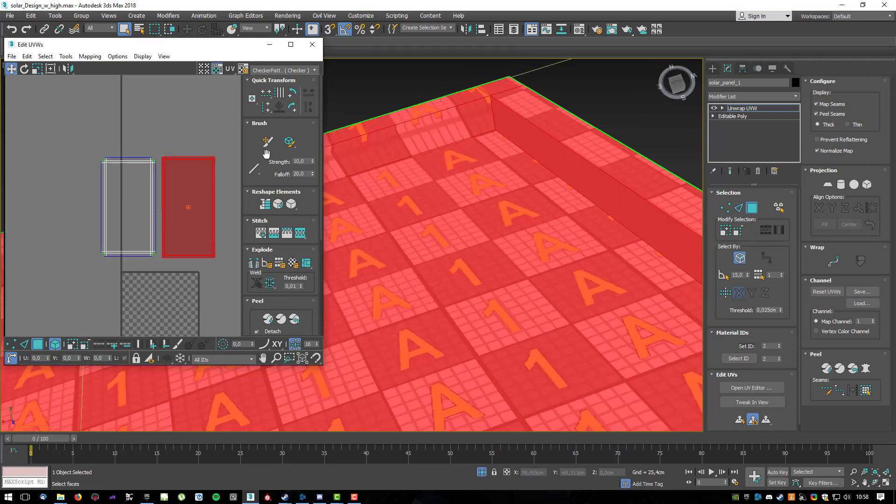
pyautogui.click(166, 282)
pyautogui.click(25, 344)
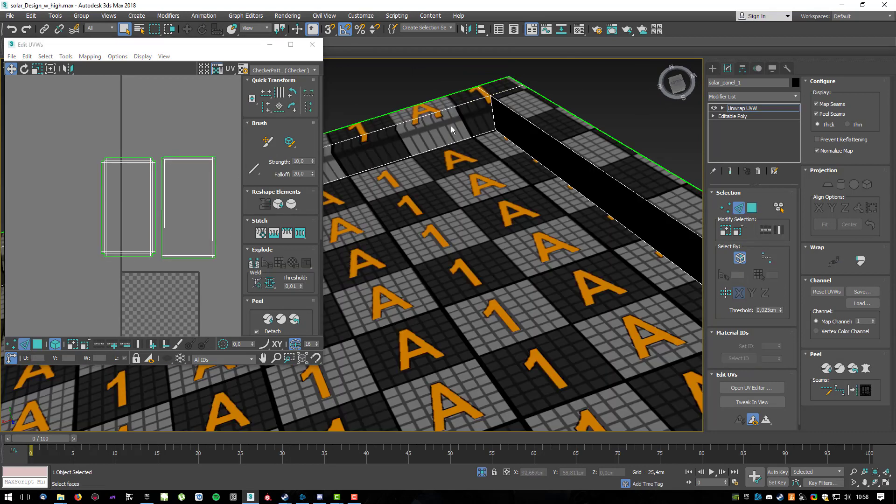
pyautogui.scroll(2, 438, 130)
pyautogui.click(506, 112)
pyautogui.scroll(-6, 512, 144)
pyautogui.scroll(3, 560, 208)
pyautogui.keyDown('alt'); pyautogui.moveTo(592, 233); pyautogui.dragTo(466, 129, button='middle'); pyautogui.keyUp('alt')
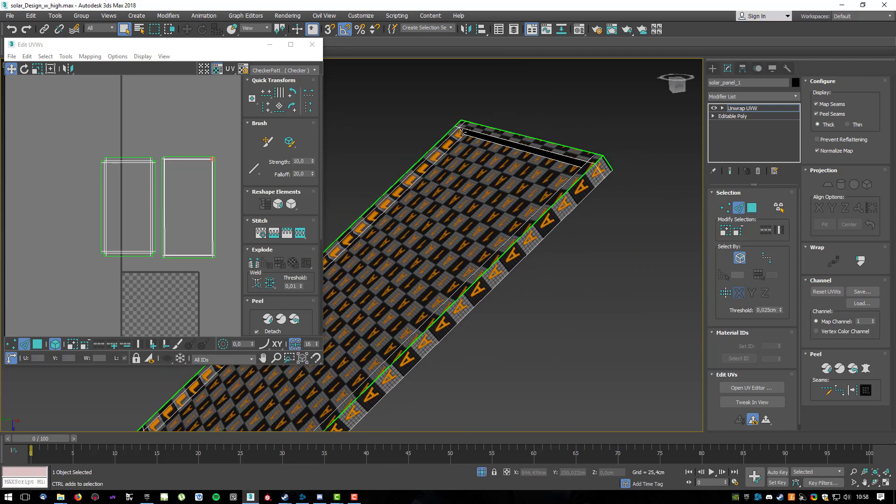
pyautogui.keyDown('alt'); pyautogui.moveTo(478, 165); pyautogui.dragTo(418, 138, button='middle'); pyautogui.keyUp('alt')
pyautogui.scroll(4, 391, 161)
pyautogui.keyDown('ctrl'); pyautogui.click(389, 174); pyautogui.keyUp('ctrl')
pyautogui.scroll(-4, 389, 174)
pyautogui.keyDown('alt'); pyautogui.moveTo(390, 174); pyautogui.dragTo(488, 364, button='middle'); pyautogui.keyUp('alt')
pyautogui.scroll(4, 489, 346)
pyautogui.scroll(-4, 458, 313)
pyautogui.keyDown('alt'); pyautogui.moveTo(460, 314); pyautogui.dragTo(520, 297, button='middle'); pyautogui.keyUp('alt')
pyautogui.scroll(-5, 520, 296)
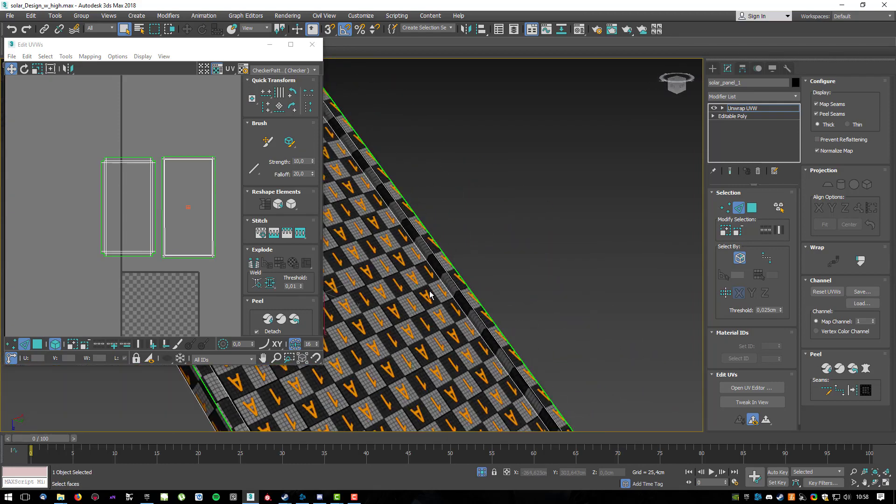
pyautogui.keyDown('alt'); pyautogui.moveTo(454, 315); pyautogui.dragTo(518, 335, button='middle'); pyautogui.keyUp('alt')
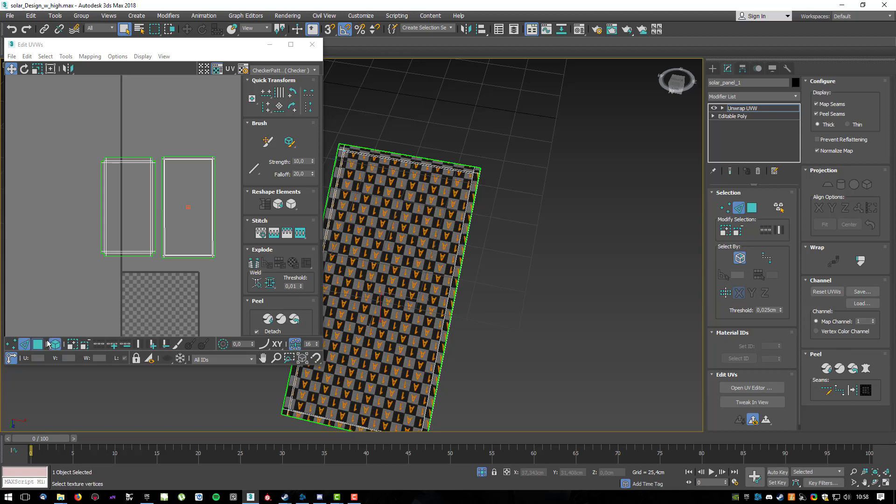
# Select the recessed-side shell, pelt-map and relax it, and commit the result.
pyautogui.click(38, 345)
pyautogui.click(188, 219)
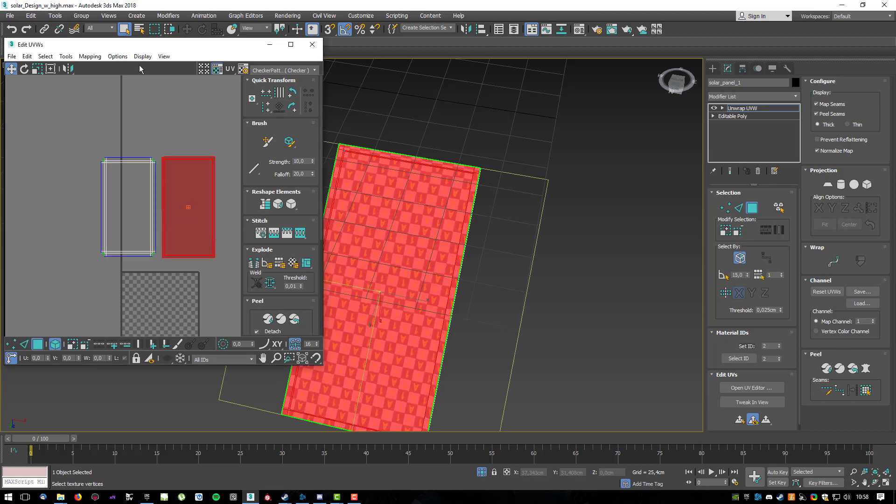
pyautogui.click(862, 369)
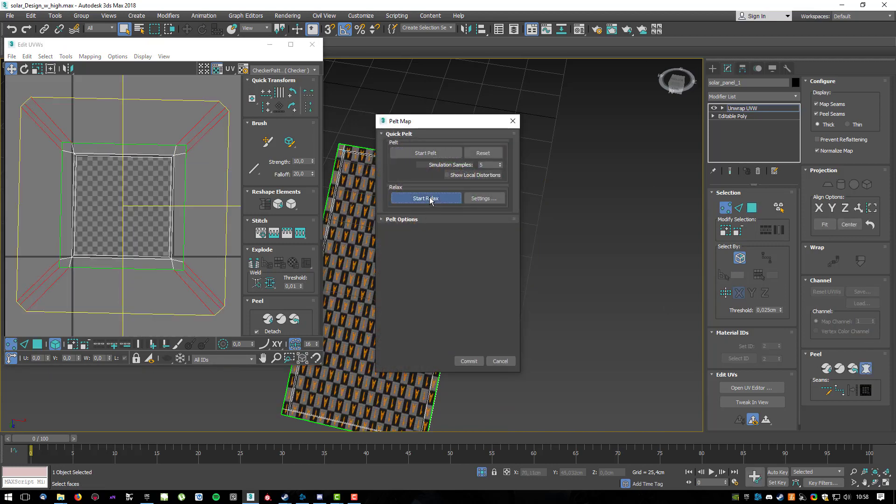
pyautogui.click(430, 201)
pyautogui.click(469, 361)
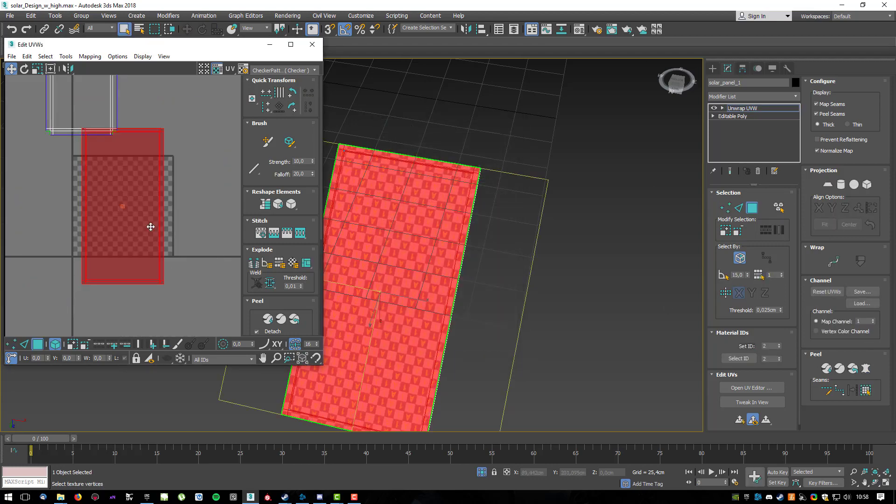
# Move the pelted recessed-side shell above the texture tile beside the back shell and clear the selection.
pyautogui.moveTo(174, 141); pyautogui.dragTo(179, 209, button='middle')
pyautogui.moveTo(140, 245); pyautogui.dragTo(168, 118)
pyautogui.click(148, 222)
# Examine the checker pattern on the inner rim walls, selecting a short rim face to locate it in the UV layout.
pyautogui.scroll(5, 460, 143)
pyautogui.keyDown('alt'); pyautogui.moveTo(460, 143); pyautogui.dragTo(453, 106, button='middle'); pyautogui.keyUp('alt')
pyautogui.scroll(4, 474, 165)
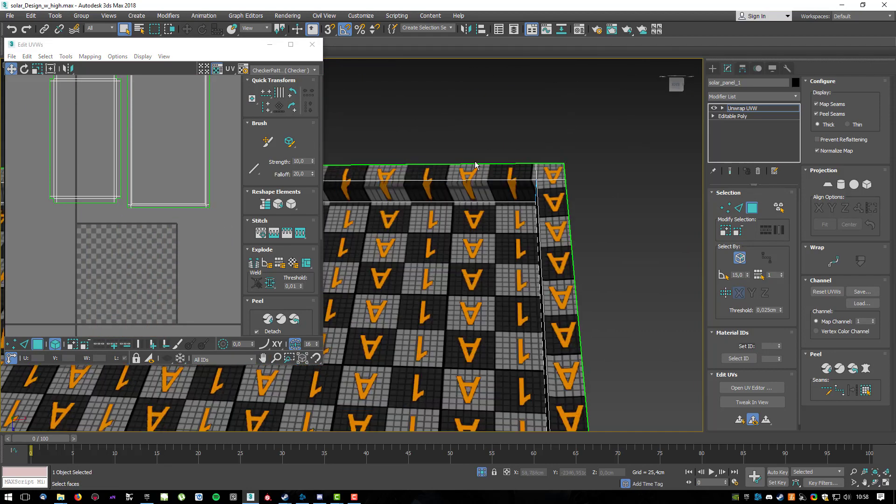
pyautogui.keyDown('alt'); pyautogui.moveTo(500, 196); pyautogui.dragTo(513, 152, button='middle'); pyautogui.keyUp('alt')
pyautogui.scroll(4, 463, 232)
pyautogui.moveTo(463, 232); pyautogui.dragTo(557, 234, button='middle')
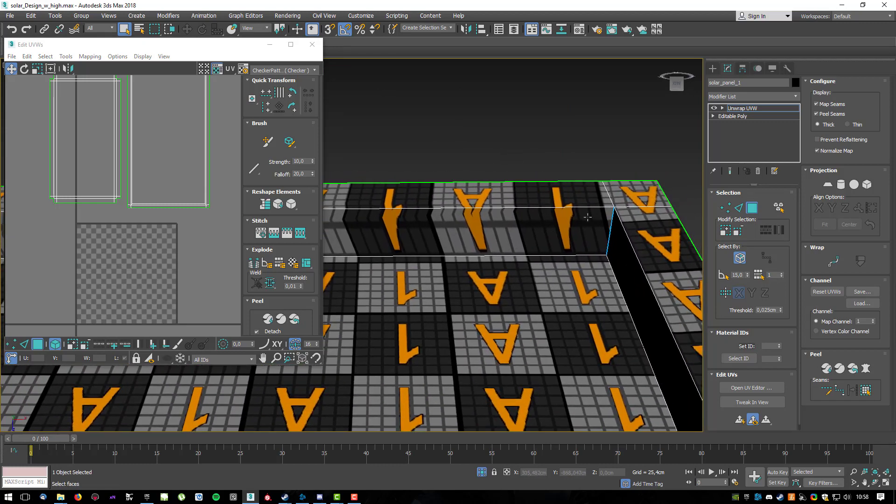
pyautogui.scroll(-2, 588, 217)
pyautogui.click(524, 281)
pyautogui.click(536, 229)
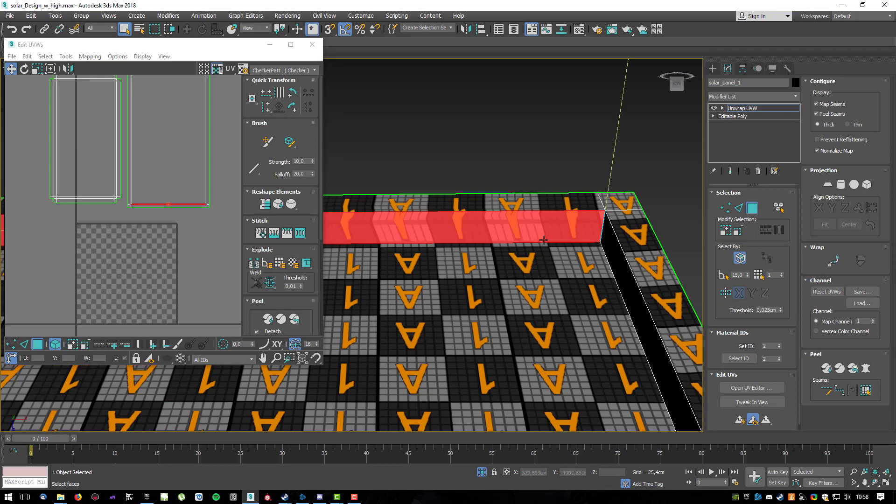
pyautogui.scroll(-4, 533, 246)
pyautogui.moveTo(452, 245); pyautogui.dragTo(603, 237, button='middle')
pyautogui.scroll(6, 145, 205)
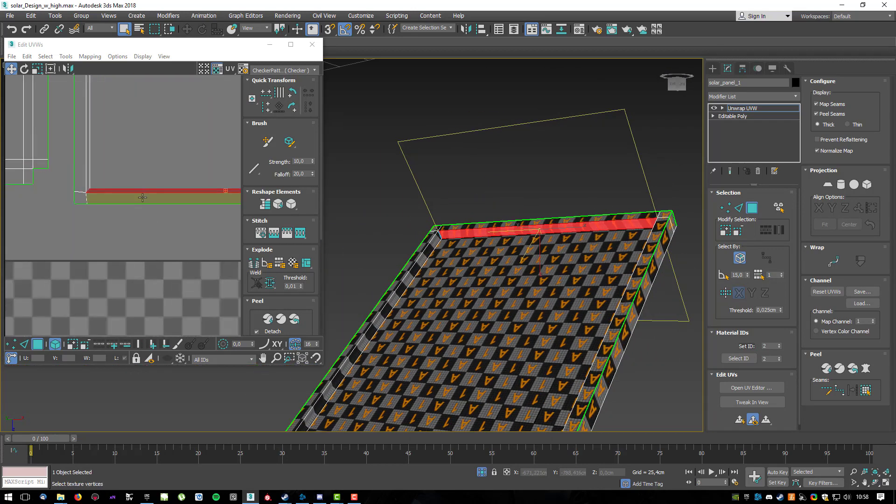
pyautogui.click(136, 262)
pyautogui.scroll(-5, 128, 193)
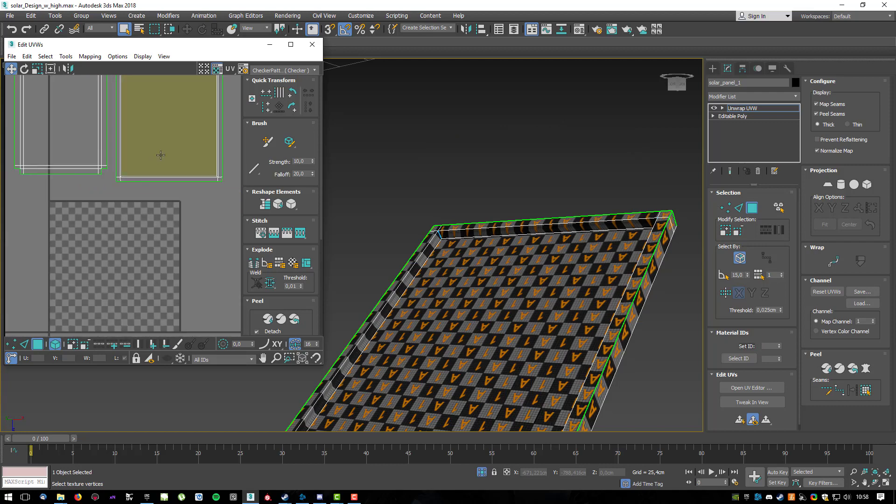
# Select the whole recessed-side shell and examine its checker pattern along the rim and at the corners.
pyautogui.click(140, 263)
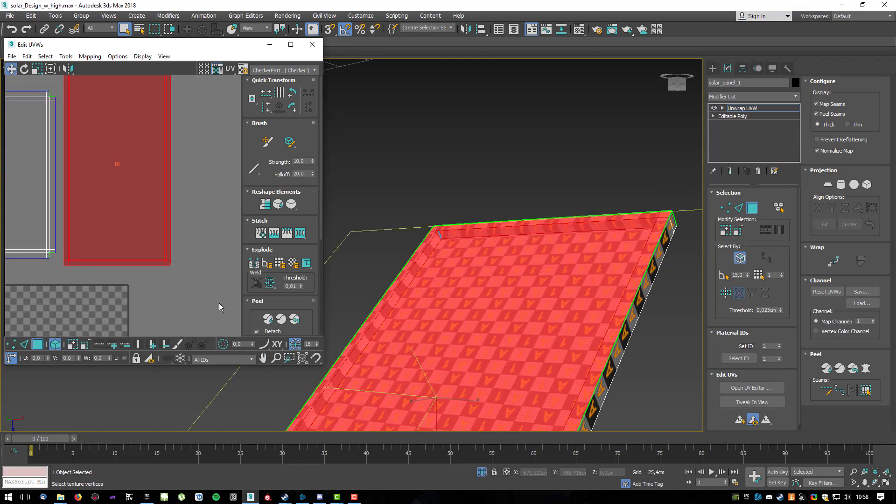
pyautogui.keyDown('alt'); pyautogui.moveTo(608, 253); pyautogui.dragTo(573, 247, button='middle'); pyautogui.keyUp('alt')
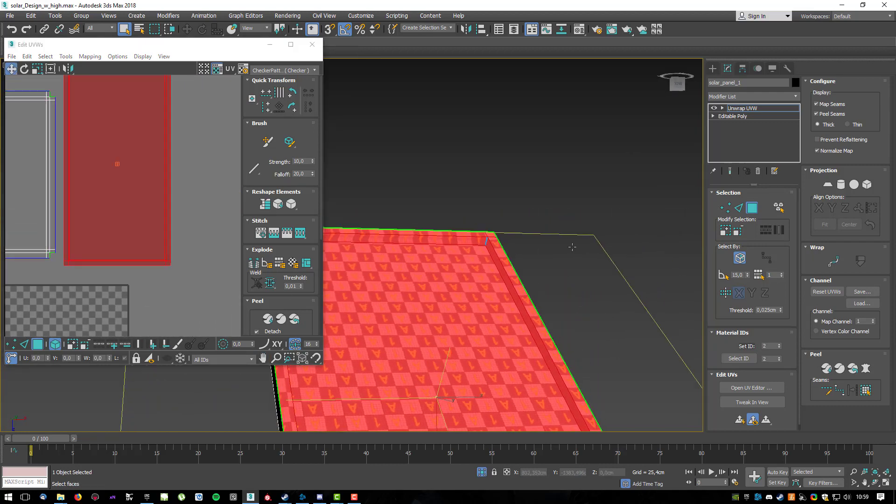
pyautogui.scroll(4, 487, 242)
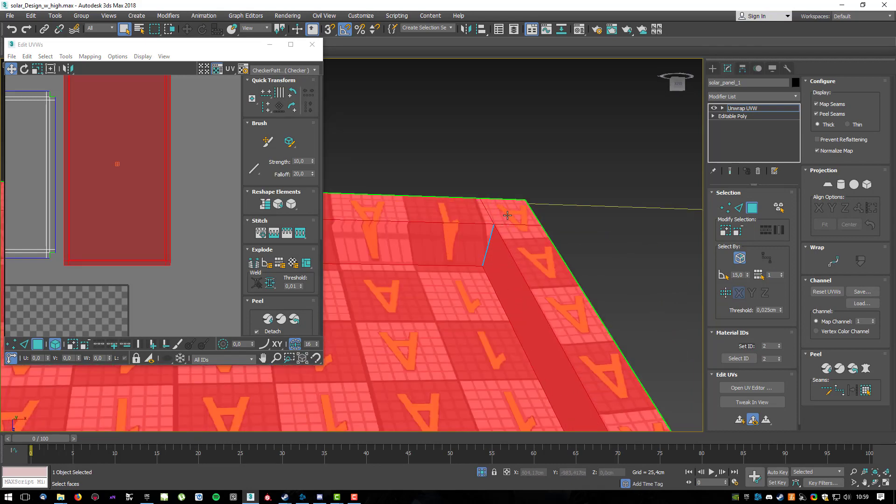
pyautogui.scroll(-6, 479, 213)
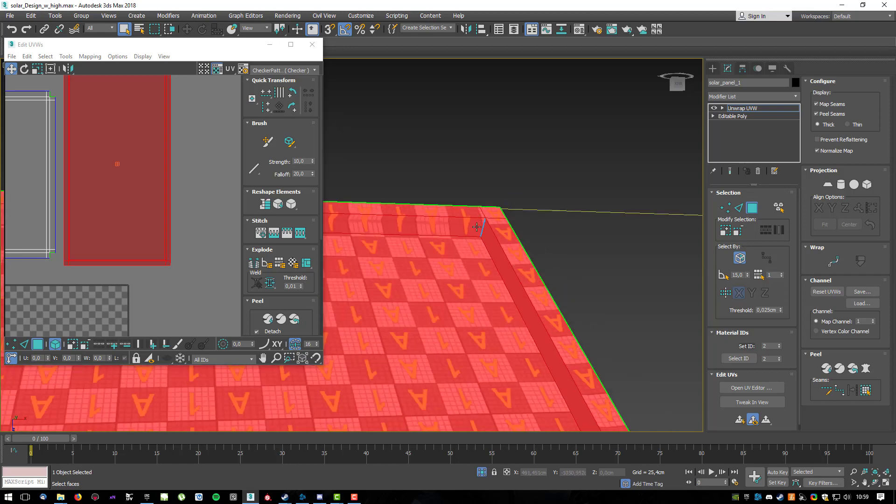
pyautogui.moveTo(494, 302); pyautogui.dragTo(470, 117, button='middle')
pyautogui.scroll(3, 570, 344)
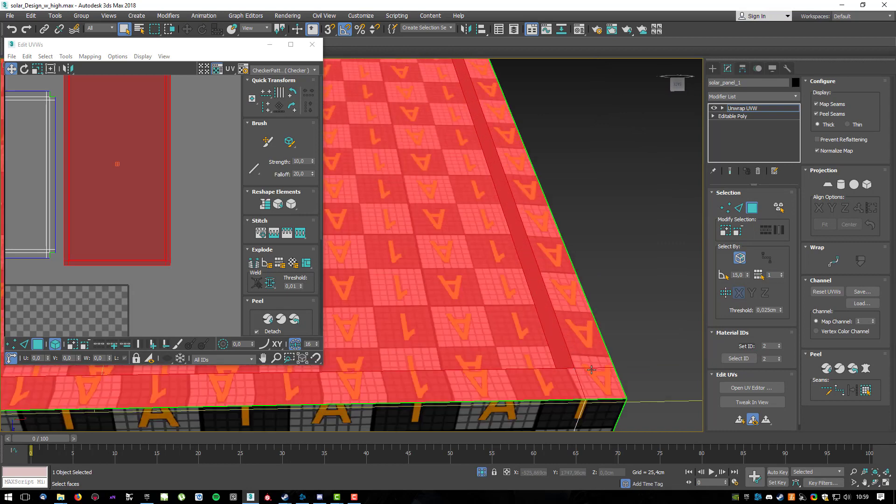
pyautogui.scroll(-5, 591, 370)
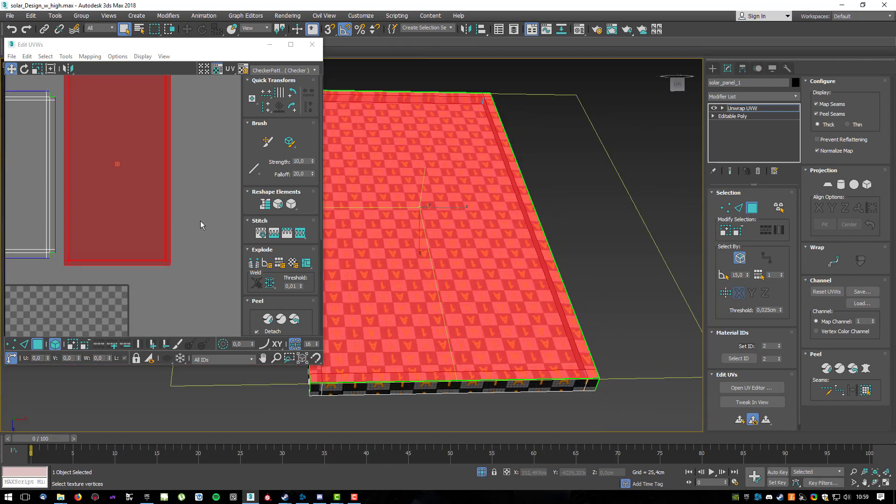
# Close the UV editor and leave polygon selection on the panel's Unwrap UVW modifier.
pyautogui.scroll(-4, 173, 177)
pyautogui.click(313, 45)
pyautogui.keyDown('alt'); pyautogui.moveTo(508, 224); pyautogui.dragTo(225, 289, button='middle'); pyautogui.keyUp('alt')
pyautogui.scroll(-4, 225, 289)
pyautogui.keyDown('alt'); pyautogui.moveTo(408, 246); pyautogui.dragTo(522, 199, button='middle'); pyautogui.keyUp('alt')
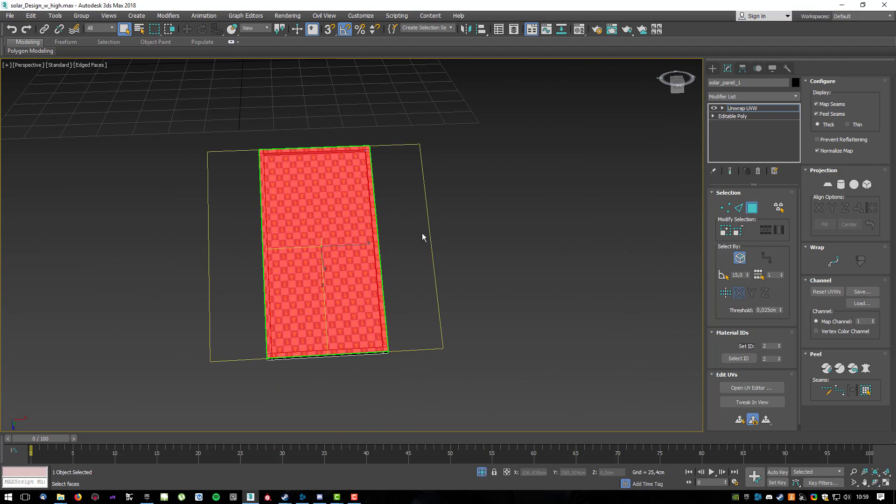
pyautogui.click(752, 209)
# End the isolation of solar_panel_1 and select the second, uncheckered panel Box005.
pyautogui.keyDown('alt'); pyautogui.moveTo(364, 224); pyautogui.dragTo(315, 235, button='middle'); pyautogui.keyUp('alt')
pyautogui.rightClick(315, 235)
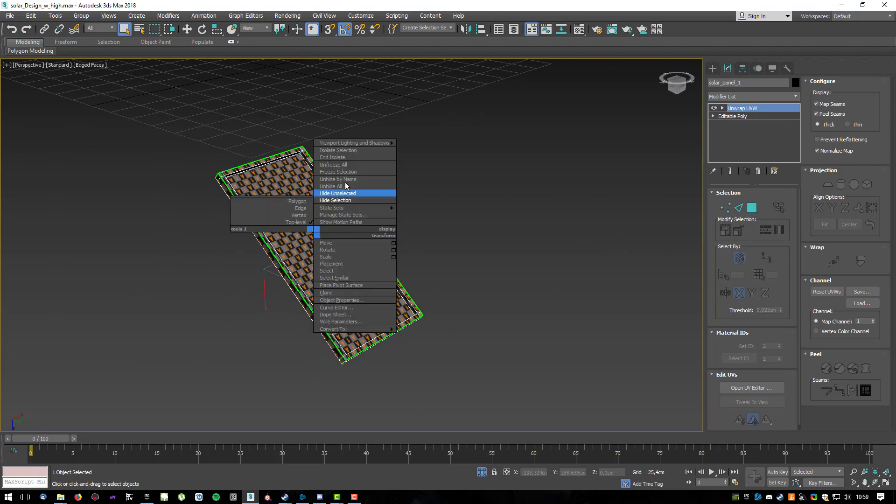
pyautogui.click(347, 159)
pyautogui.keyDown('alt'); pyautogui.moveTo(353, 213); pyautogui.dragTo(504, 236, button='middle'); pyautogui.keyUp('alt')
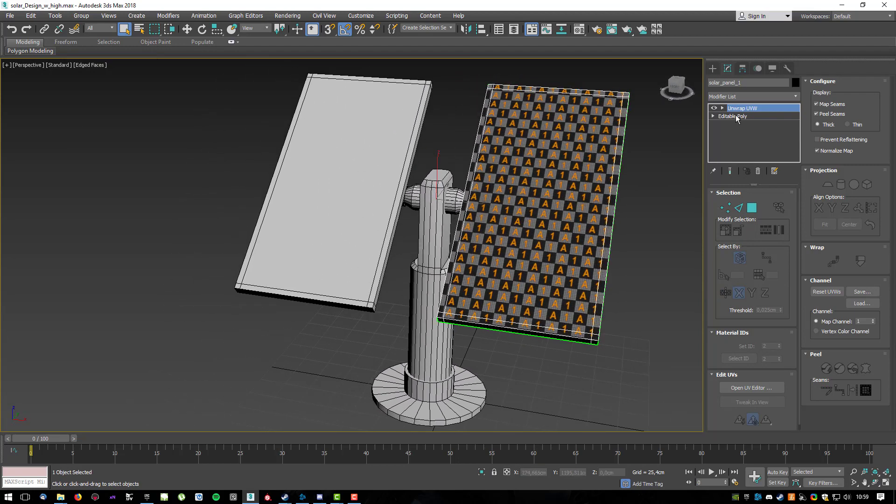
pyautogui.moveTo(690, 118); pyautogui.dragTo(377, 150)
pyautogui.click(376, 150)
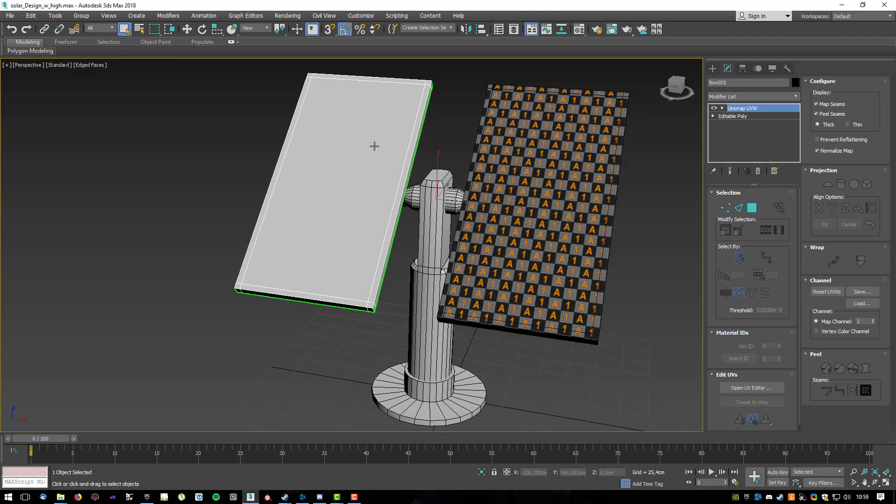
# Assign the checker material from slot 02 - Default to the uncheckered solar panel Box005.
pyautogui.moveTo(375, 146); pyautogui.dragTo(402, 142, button='middle')
pyautogui.press('m')
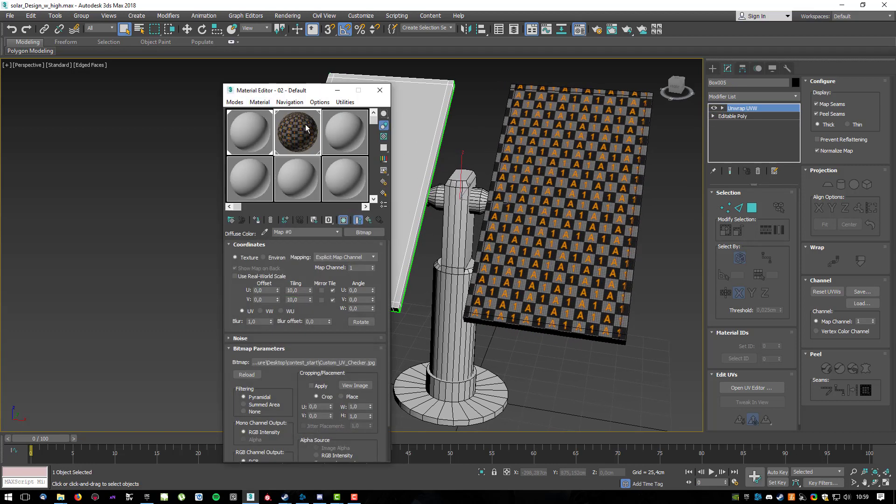
pyautogui.click(255, 220)
pyautogui.press('m')
pyautogui.keyDown('alt'); pyautogui.moveTo(424, 187); pyautogui.dragTo(357, 205, button='middle'); pyautogui.keyUp('alt')
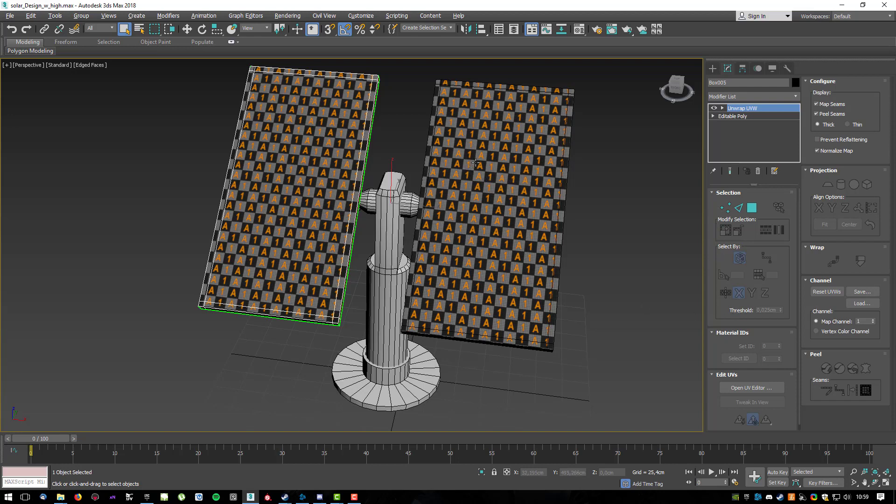
# Convert both solar panels to Editable Poly and hide them.
pyautogui.keyDown('ctrl'); pyautogui.click(476, 163); pyautogui.keyUp('ctrl')
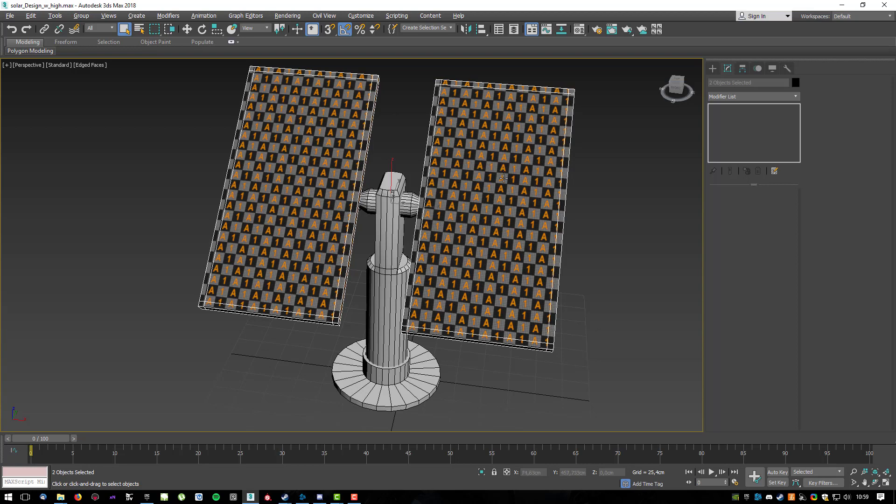
pyautogui.rightClick(481, 165)
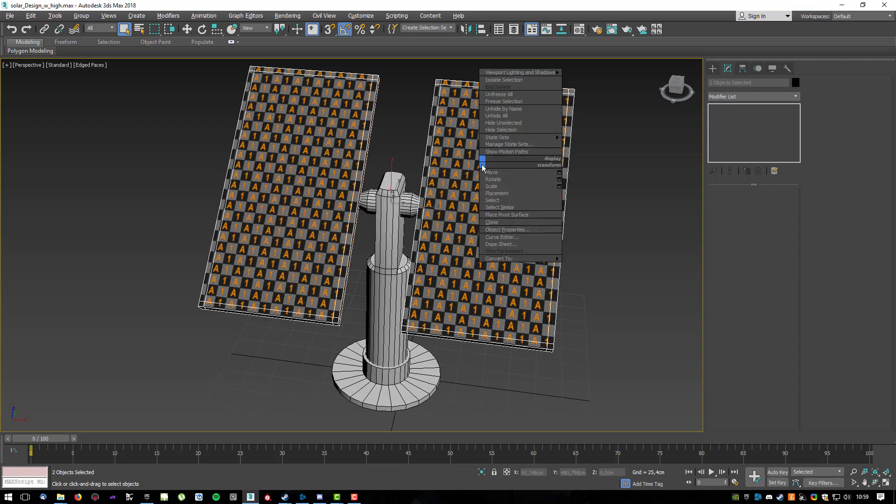
pyautogui.moveTo(512, 260)
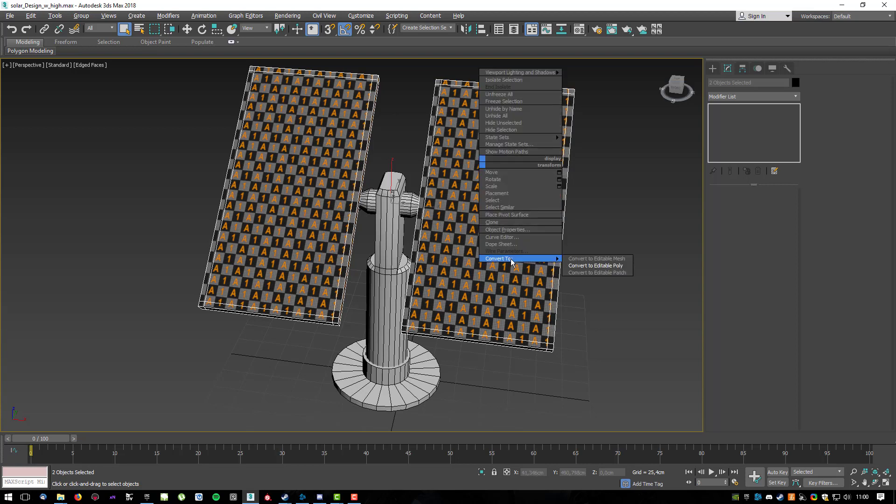
pyautogui.click(579, 266)
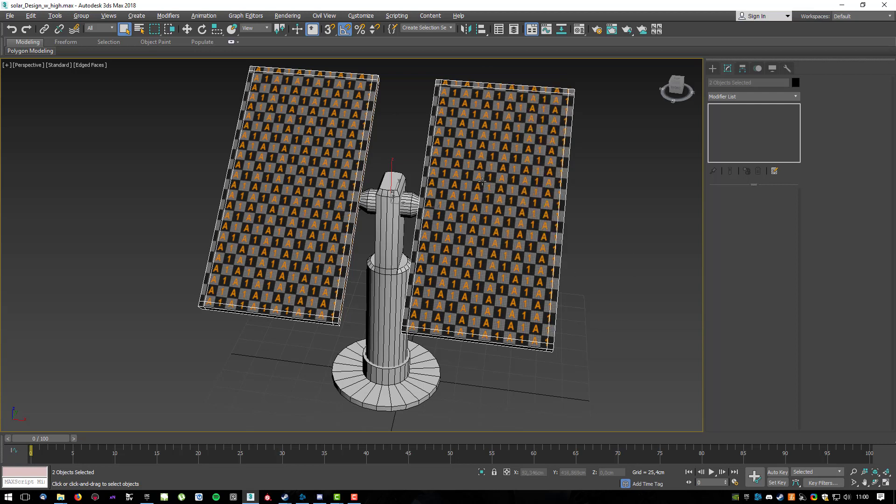
pyautogui.rightClick(479, 176)
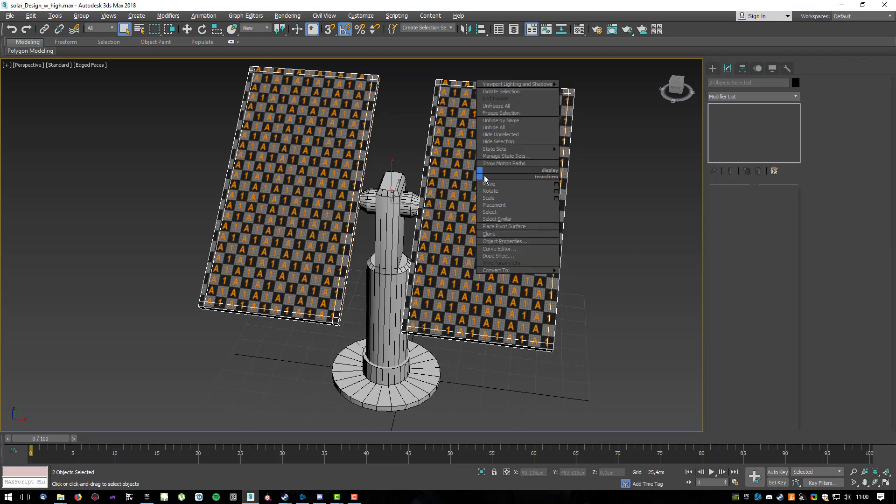
pyautogui.click(513, 141)
# Rename the horizontal cylinder running through the pole's head as pole_rotater.
pyautogui.press('z')
pyautogui.moveTo(492, 159); pyautogui.dragTo(564, 192, button='middle')
pyautogui.click(363, 212)
pyautogui.moveTo(447, 220)
pyautogui.keyDown('alt'); pyautogui.mouseDown(button='middle')
pyautogui.moveTo(415, 225)
pyautogui.moveTo(470, 236)
pyautogui.moveTo(523, 217)
pyautogui.moveTo(444, 223)
pyautogui.mouseUp(button='middle'); pyautogui.keyUp('alt')
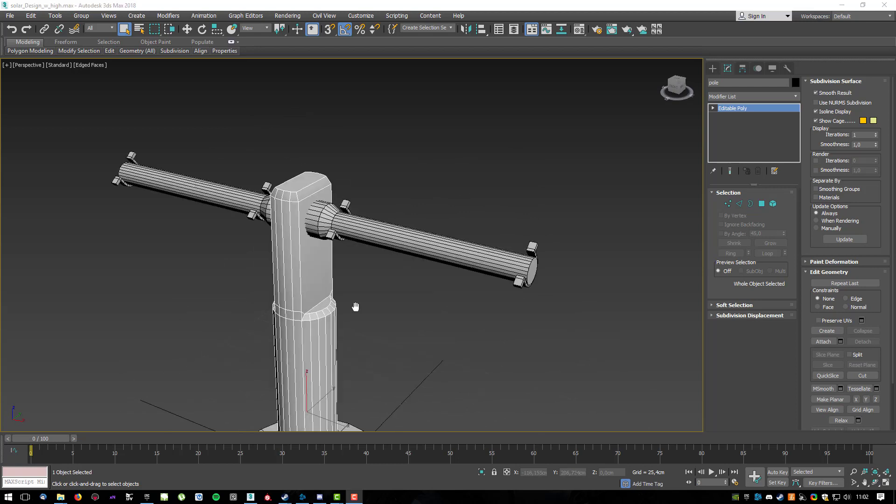
pyautogui.moveTo(356, 307); pyautogui.dragTo(375, 333, button='middle')
pyautogui.click(453, 279)
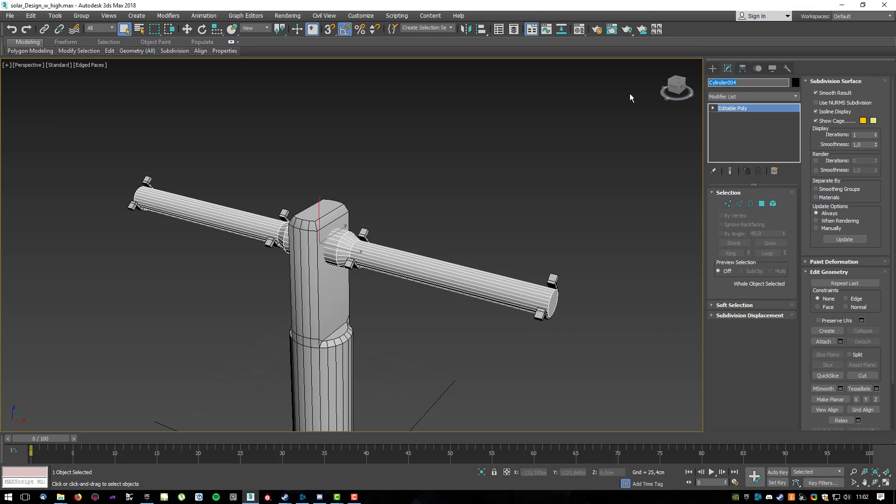
pyautogui.write('pole_ra')
pyautogui.press('BackSpace')
pyautogui.write('otater')
pyautogui.press('Return')
# Isolate pole_rotater, clear its mapping with UVW Mapping Clear and collapse it to Editable Poly.
pyautogui.hotkey('alt', 'q')
pyautogui.keyDown('alt'); pyautogui.moveTo(380, 243); pyautogui.dragTo(428, 241, button='middle'); pyautogui.keyUp('alt')
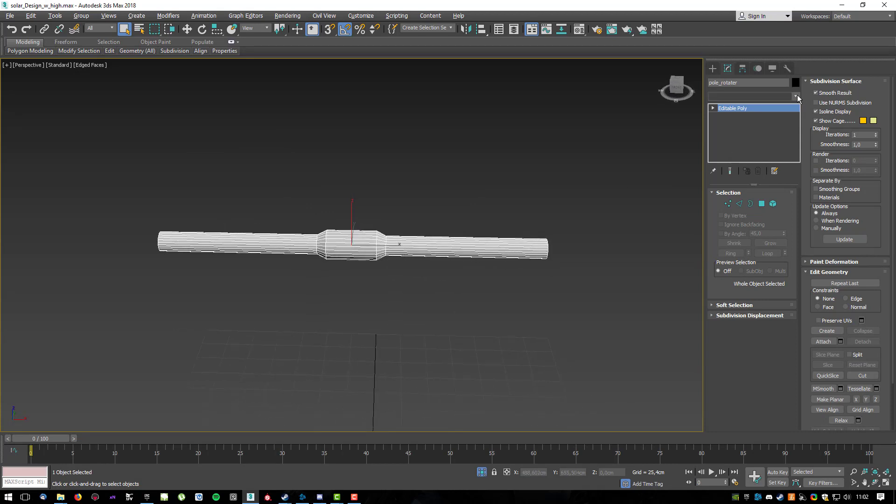
pyautogui.click(797, 97)
pyautogui.press('u')
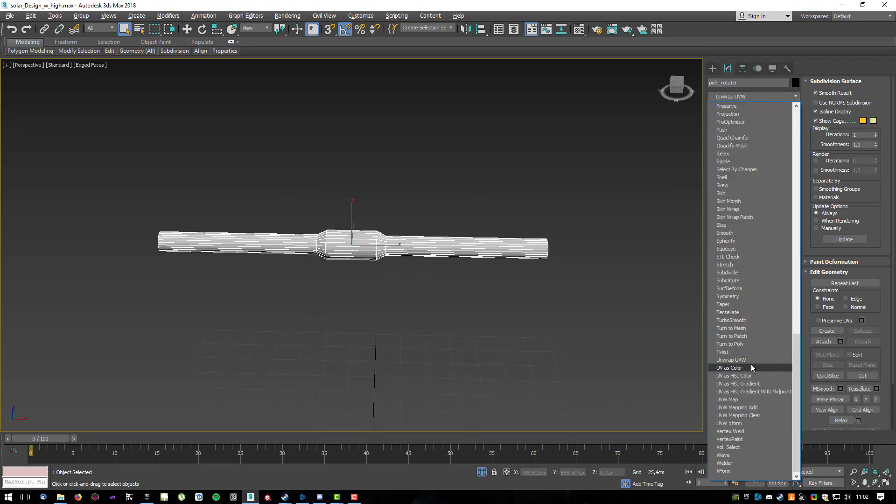
pyautogui.click(751, 415)
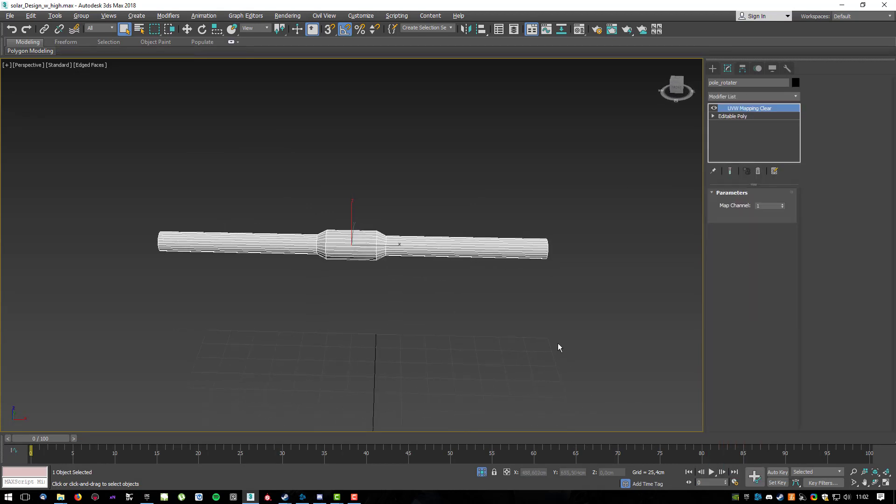
pyautogui.rightClick(400, 242)
pyautogui.moveTo(435, 339)
pyautogui.click(509, 345)
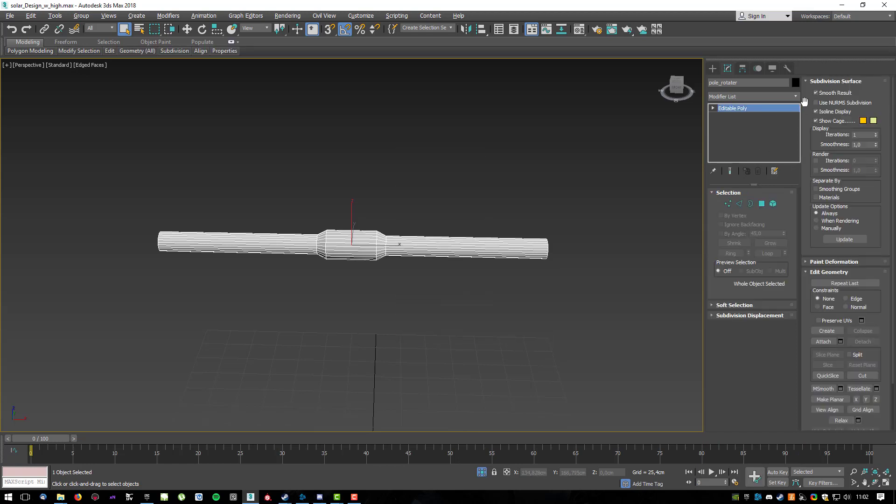
# Add an Unwrap UVW modifier to pole_rotater and work at polygon level.
pyautogui.click(796, 98)
pyautogui.press('u')
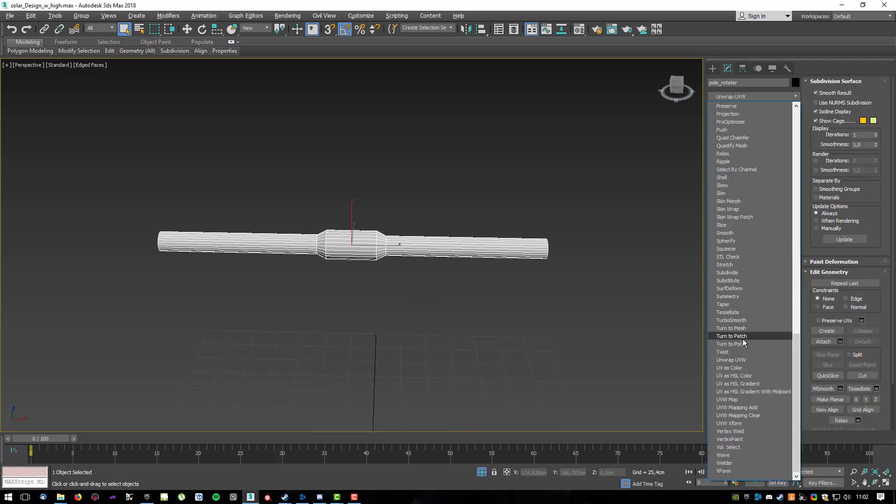
pyautogui.click(743, 360)
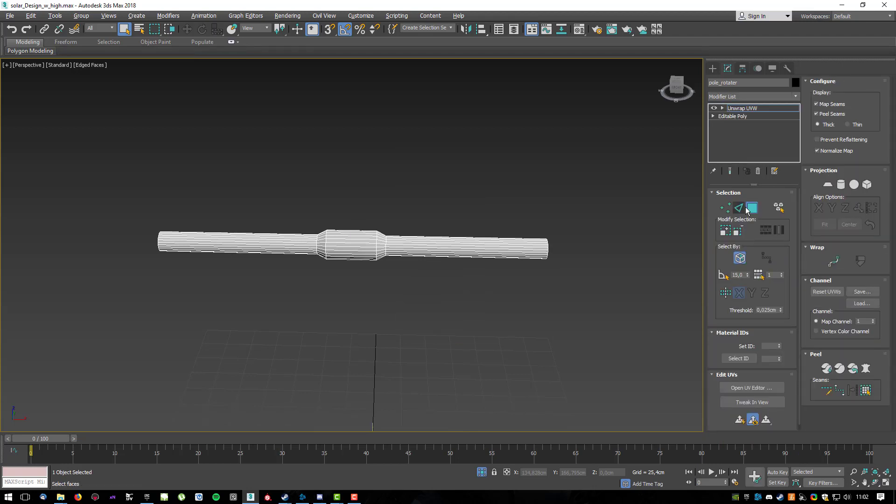
pyautogui.keyDown('alt'); pyautogui.moveTo(585, 230); pyautogui.dragTo(483, 284, button='middle'); pyautogui.keyUp('alt')
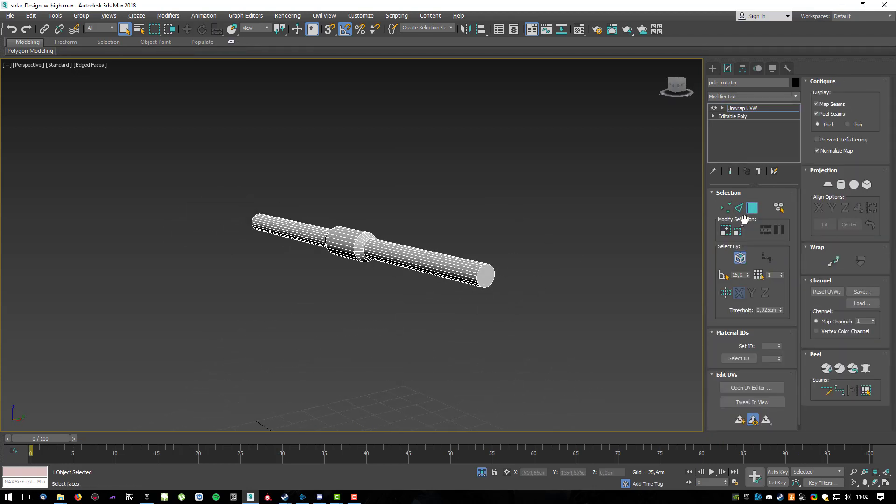
# Select both round end caps of pole_rotater and turn their border edges into peel seams.
pyautogui.click(489, 270)
pyautogui.keyDown('alt'); pyautogui.moveTo(408, 221); pyautogui.dragTo(508, 204, button='middle'); pyautogui.keyUp('alt')
pyautogui.keyDown('ctrl'); pyautogui.click(262, 326); pyautogui.keyUp('ctrl')
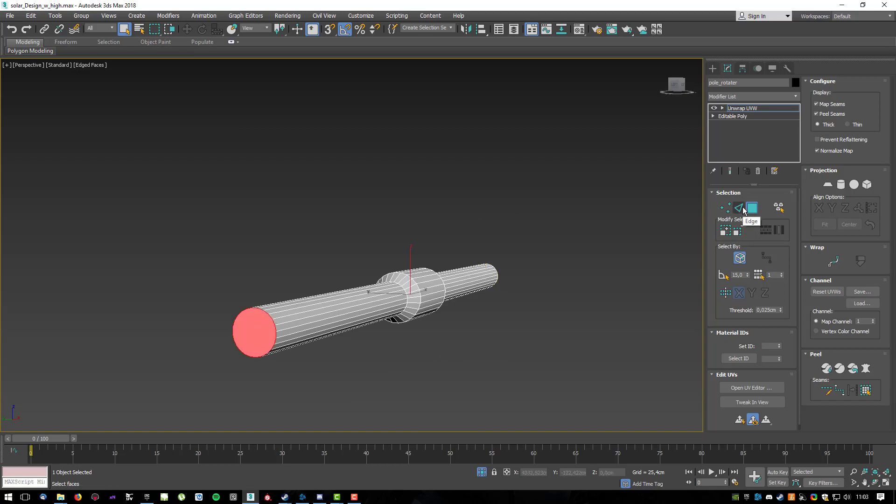
pyautogui.click(740, 208)
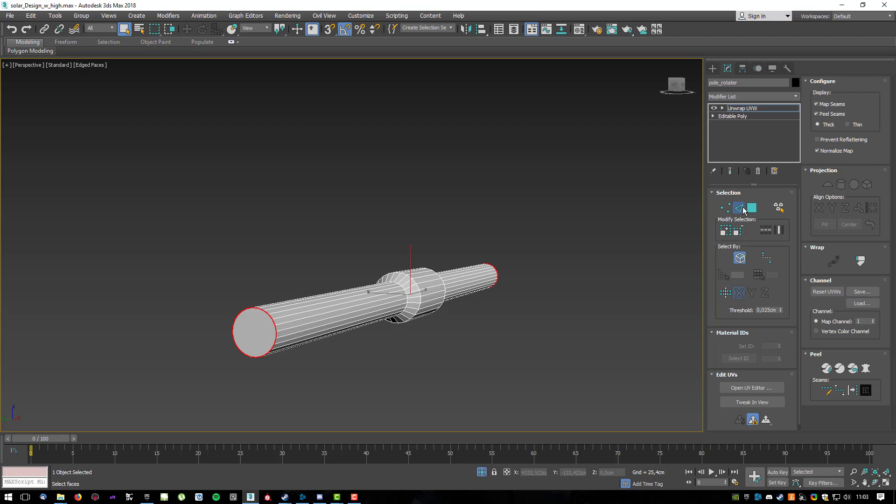
pyautogui.moveTo(593, 236)
pyautogui.keyDown('alt'); pyautogui.mouseDown(button='middle')
pyautogui.moveTo(430, 224)
pyautogui.moveTo(583, 231)
pyautogui.mouseUp(button='middle'); pyautogui.keyUp('alt')
pyautogui.click(854, 391)
# Turn a continuous lengthwise edge line, running along both arms and across the tapered collar, into a peel seam.
pyautogui.keyDown('alt'); pyautogui.moveTo(447, 357); pyautogui.dragTo(376, 292, button='middle'); pyautogui.keyUp('alt')
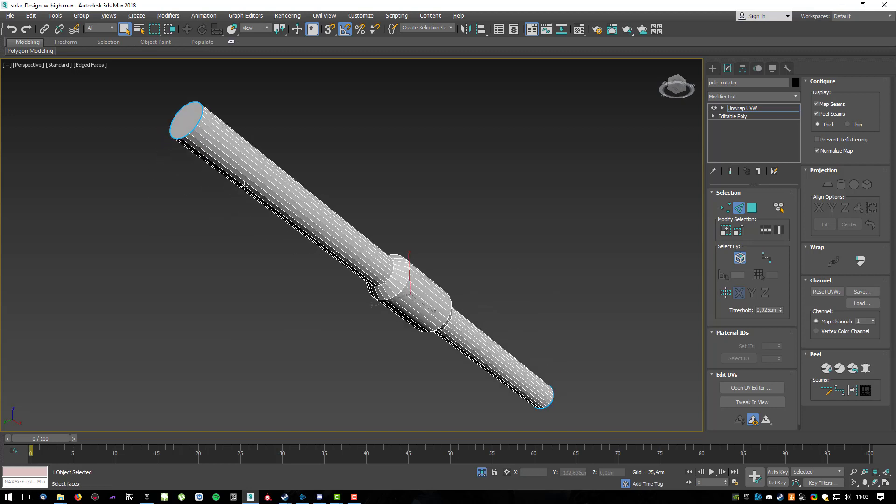
pyautogui.click(203, 147)
pyautogui.keyDown('ctrl'); pyautogui.click(419, 311); pyautogui.keyUp('ctrl')
pyautogui.keyDown('alt'); pyautogui.moveTo(457, 332); pyautogui.dragTo(449, 297, button='middle'); pyautogui.keyUp('alt')
pyautogui.moveTo(524, 272); pyautogui.dragTo(372, 277, button='middle')
pyautogui.scroll(2, 366, 276)
pyautogui.keyDown('ctrl'); pyautogui.click(356, 267); pyautogui.keyUp('ctrl')
pyautogui.keyDown('ctrl'); pyautogui.click(382, 269); pyautogui.keyUp('ctrl')
pyautogui.scroll(-4, 546, 269)
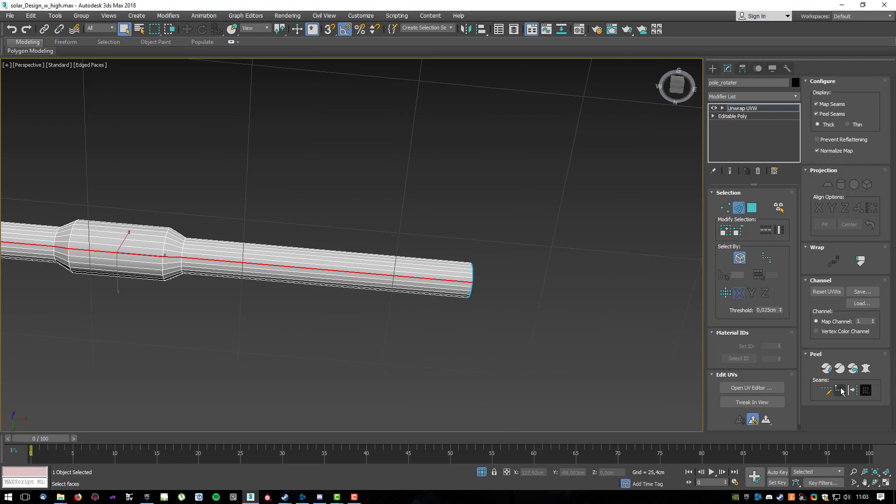
pyautogui.click(853, 389)
# Select a face on the cylinder's side and expand the selection to the surrounding seams.
pyautogui.keyDown('alt'); pyautogui.moveTo(310, 170); pyautogui.dragTo(584, 208, button='middle'); pyautogui.keyUp('alt')
pyautogui.press('3')
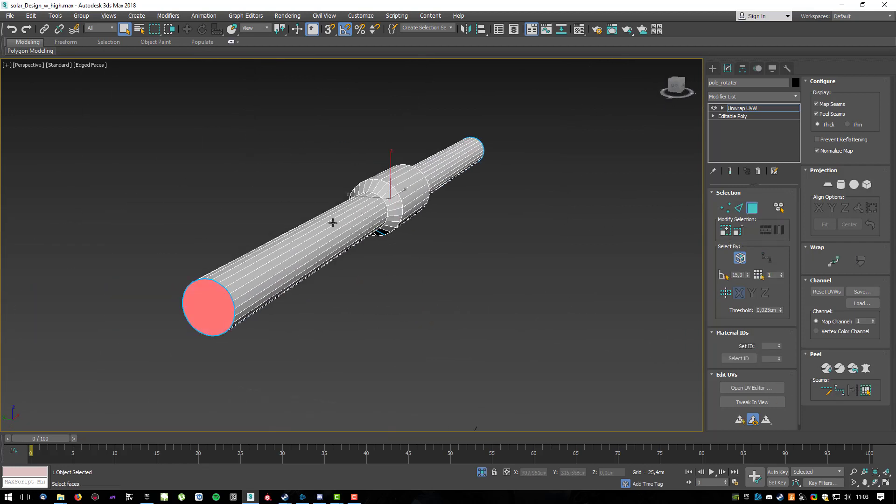
pyautogui.click(333, 223)
pyautogui.click(867, 391)
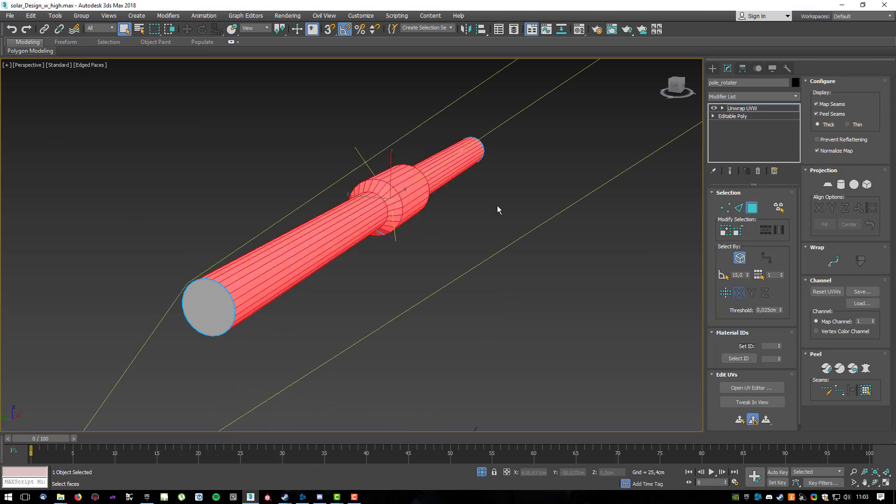
# Open the Pelt Map for the cylinder's side shell, pelt it and relax it.
pyautogui.click(866, 368)
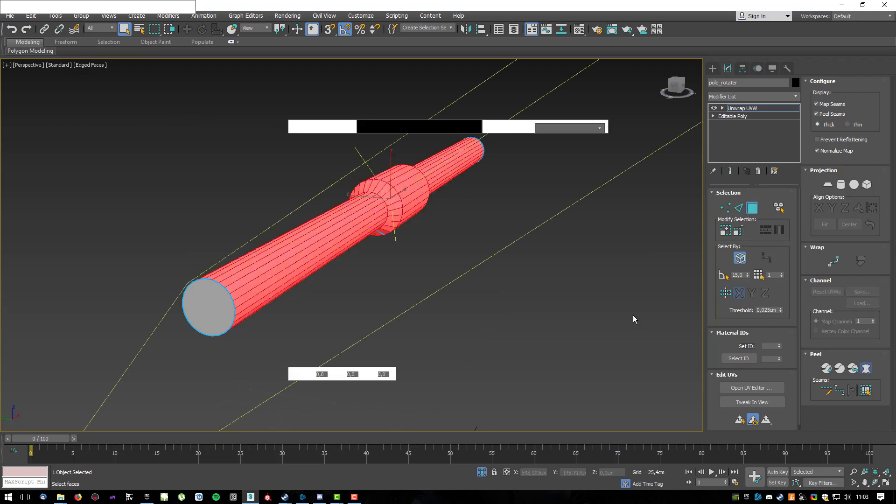
pyautogui.click(429, 154)
pyautogui.click(428, 154)
pyautogui.click(430, 199)
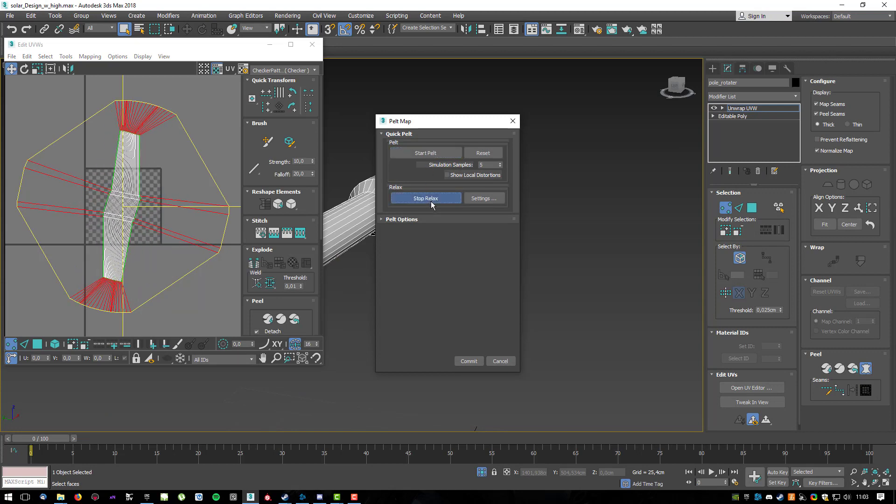
pyautogui.click(431, 201)
# Relax the side shell by polygon angles with the Relax Tool and commit the pelt.
pyautogui.click(467, 201)
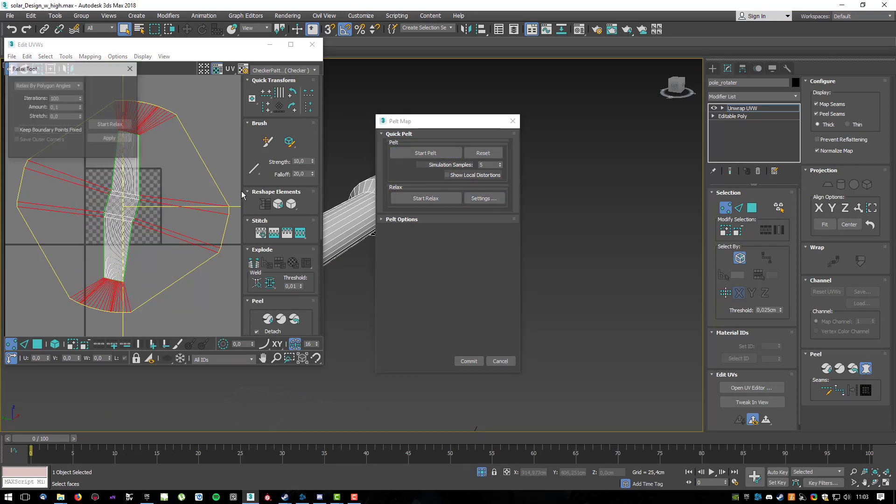
pyautogui.click(95, 125)
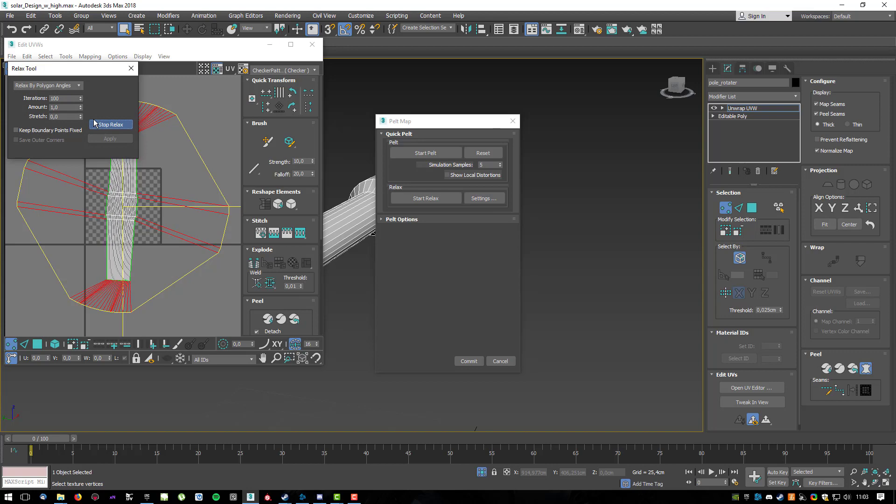
pyautogui.click(111, 124)
pyautogui.click(131, 68)
pyautogui.click(469, 360)
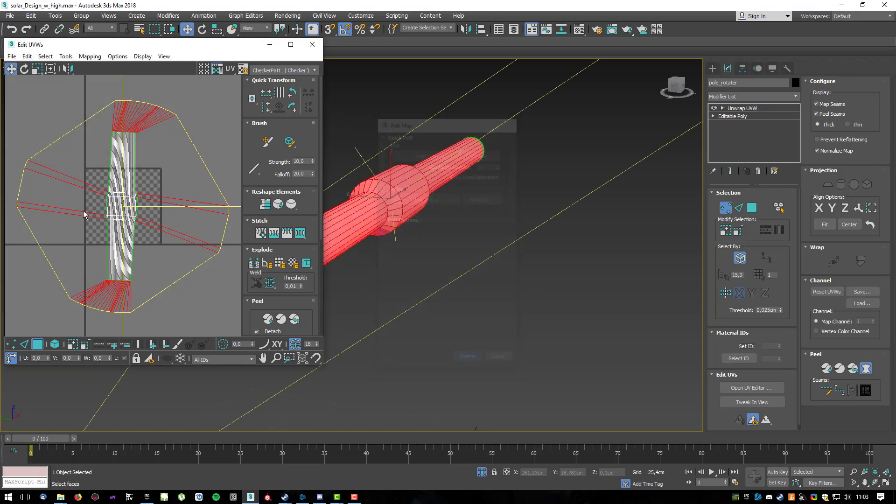
# Move the unwrapped side shell out of the UV tile, alongside its left edge.
pyautogui.scroll(2, 93, 196)
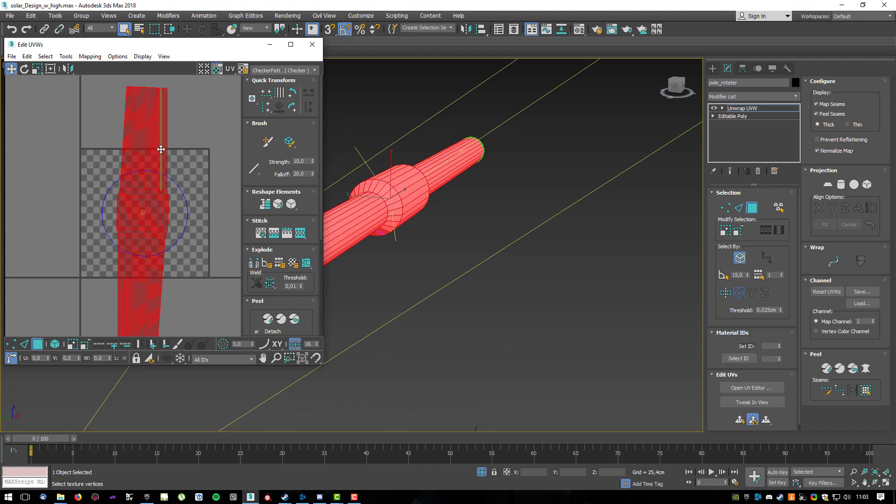
pyautogui.moveTo(161, 150); pyautogui.dragTo(75, 143)
pyautogui.press('e')
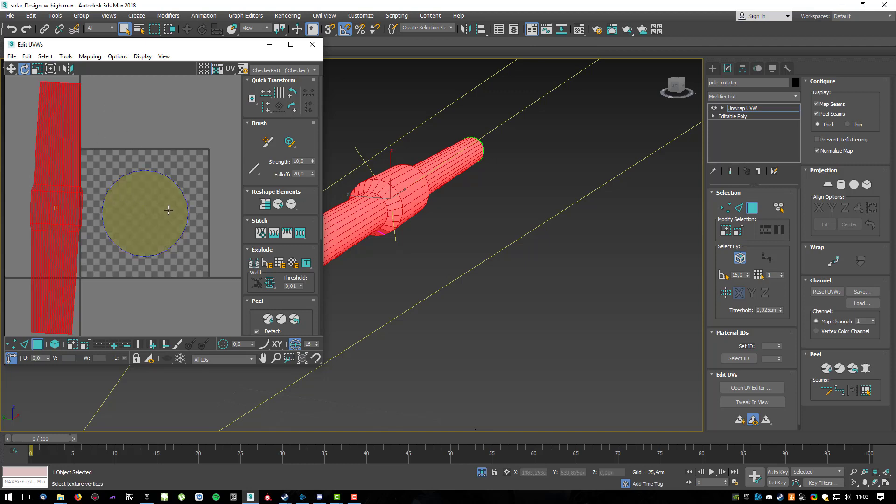
# Pelt and relax the near end cap, commit it, and move its shell below the UV tile.
pyautogui.keyDown('alt'); pyautogui.moveTo(467, 233); pyautogui.dragTo(556, 244, button='middle'); pyautogui.keyUp('alt')
pyautogui.click(540, 254)
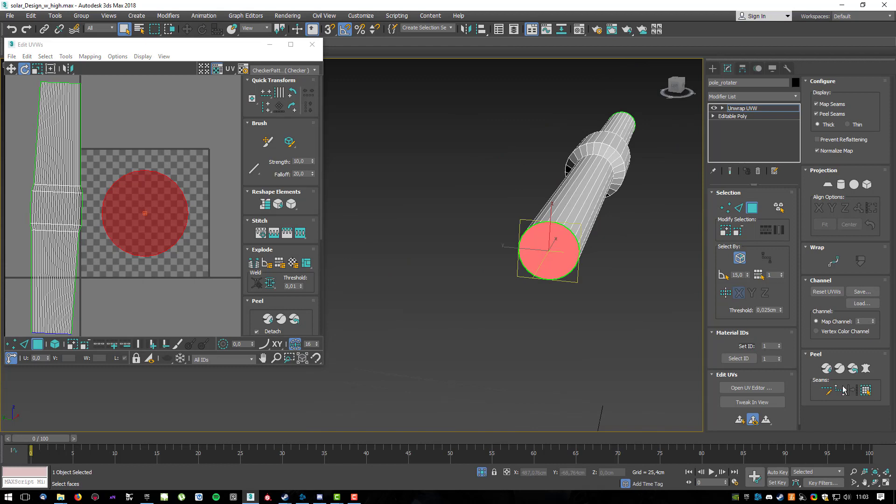
pyautogui.click(866, 369)
pyautogui.click(428, 152)
pyautogui.click(423, 199)
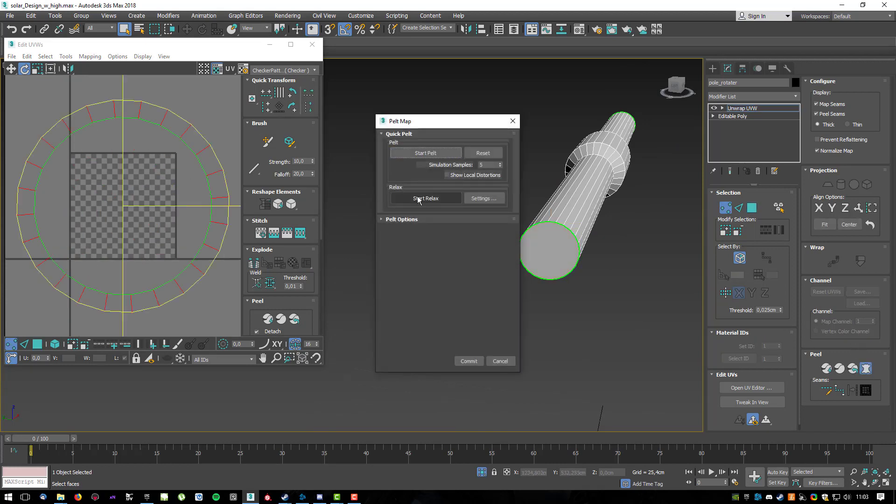
pyautogui.click(470, 361)
pyautogui.scroll(-2, 170, 206)
pyautogui.press('w')
pyautogui.moveTo(176, 198); pyautogui.dragTo(204, 290)
# Pelt-map and relax the far end cap, commit it, and move its shell up and right, clear of the side shell.
pyautogui.click(140, 205)
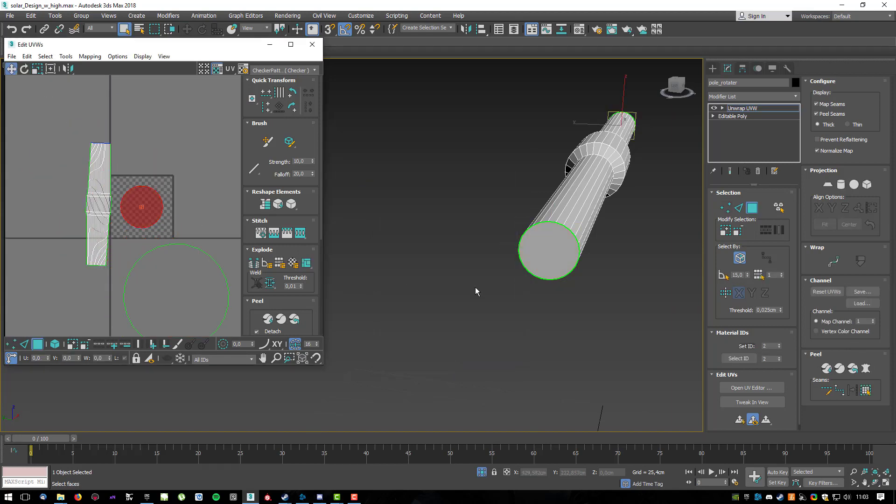
pyautogui.click(866, 370)
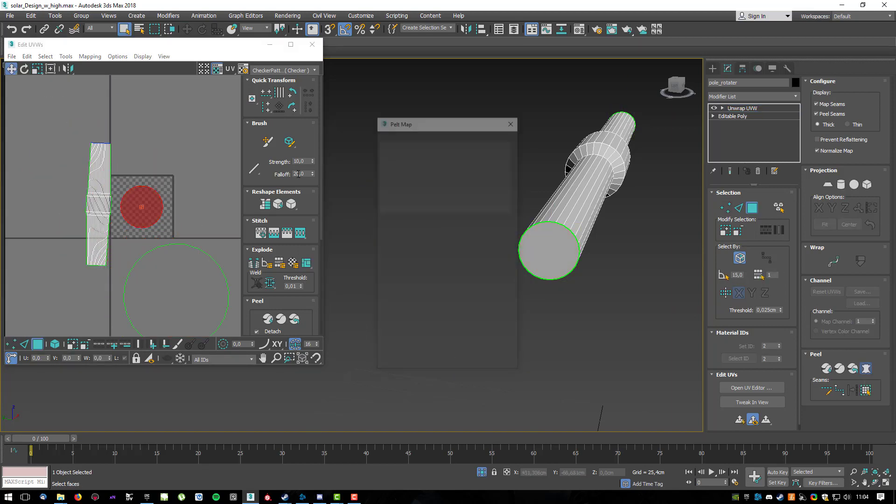
pyautogui.click(429, 200)
pyautogui.click(469, 362)
pyautogui.scroll(-2, 157, 214)
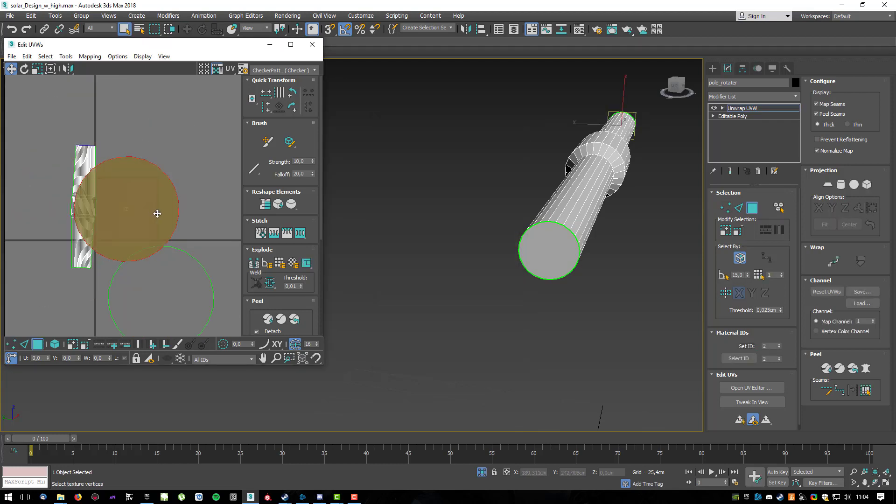
pyautogui.moveTo(159, 214); pyautogui.dragTo(201, 191)
pyautogui.scroll(-2, 210, 185)
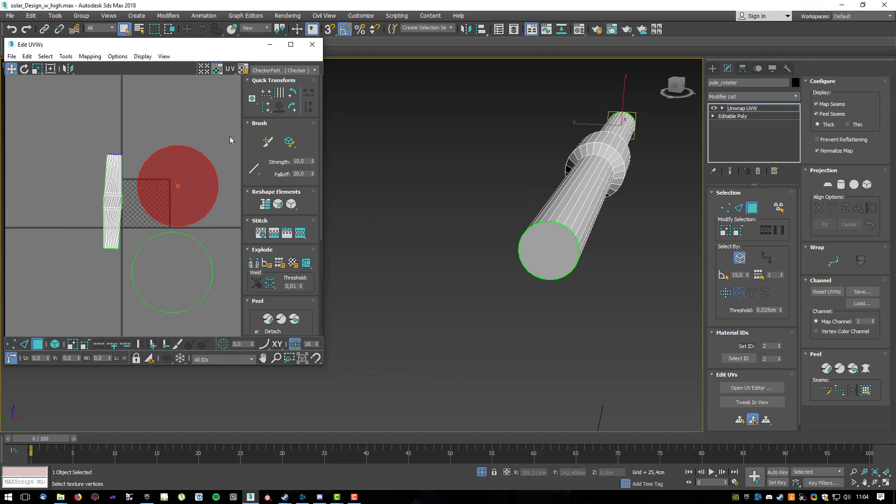
# Move all of the pole's UV shells together up and left, well clear of the UV tile, and deselect them.
pyautogui.hotkey('ctrl', 'a')
pyautogui.scroll(-2, 170, 261)
pyautogui.moveTo(168, 260); pyautogui.dragTo(79, 131)
pyautogui.click(158, 203)
# Assign the custom UV checker material to the pole and inspect the texture along its surface.
pyautogui.keyDown('alt'); pyautogui.moveTo(566, 192); pyautogui.dragTo(502, 257, button='middle'); pyautogui.keyUp('alt')
pyautogui.press('m')
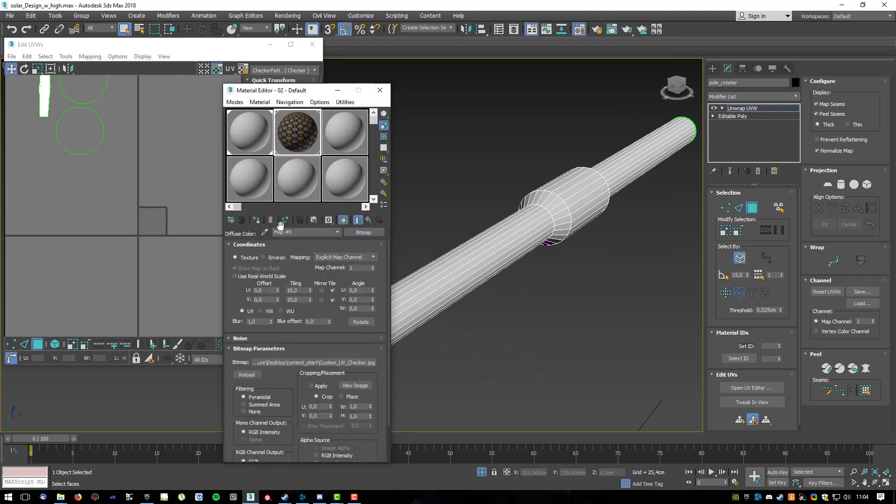
pyautogui.click(257, 220)
pyautogui.press('m')
pyautogui.scroll(5, 511, 223)
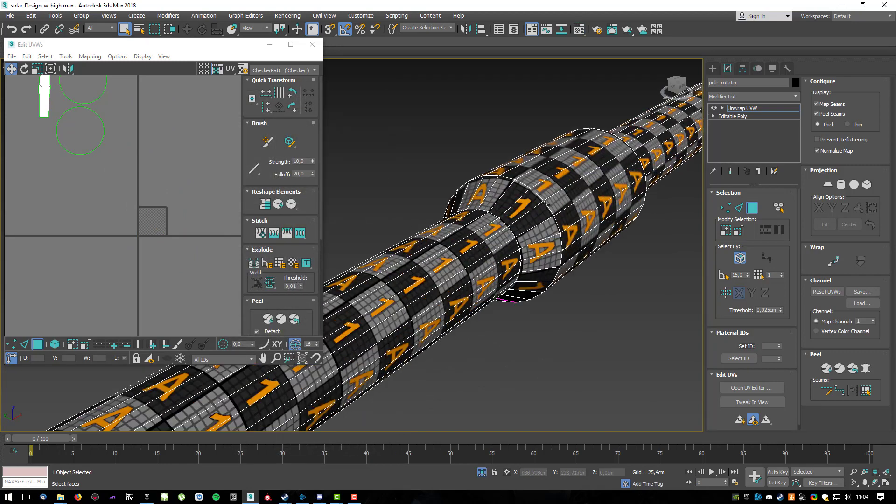
pyautogui.scroll(2, 512, 223)
pyautogui.keyDown('alt'); pyautogui.moveTo(606, 200); pyautogui.dragTo(585, 201, button='middle'); pyautogui.keyUp('alt')
pyautogui.scroll(-8, 586, 206)
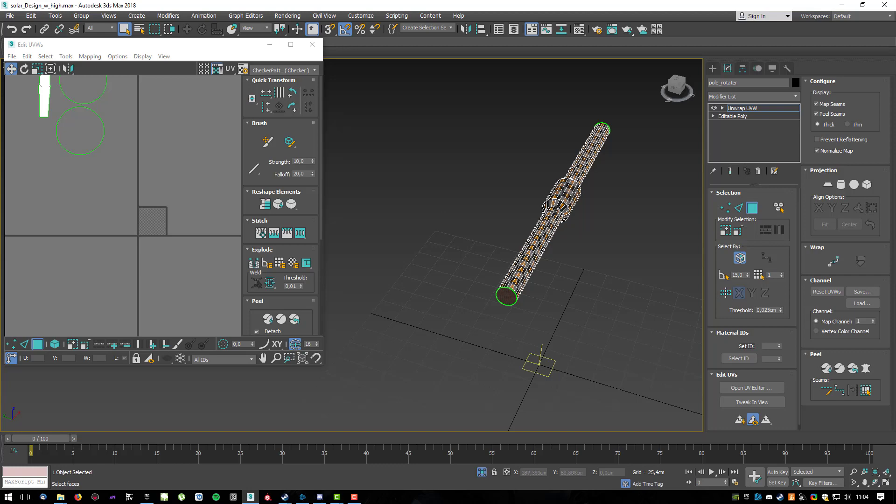
# Convert the unwrapped pole to an Editable Poly and end its isolation.
pyautogui.rightClick(554, 211)
pyautogui.click(616, 307)
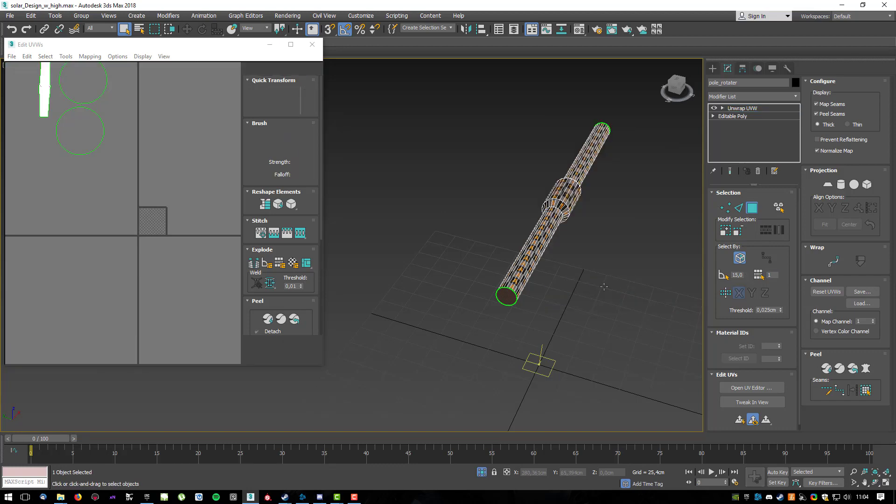
pyautogui.rightClick(538, 221)
pyautogui.click(586, 187)
# Hide the finished pole_rotater object.
pyautogui.keyDown('alt'); pyautogui.moveTo(587, 188); pyautogui.dragTo(441, 247, button='middle'); pyautogui.keyUp('alt')
pyautogui.rightClick(442, 248)
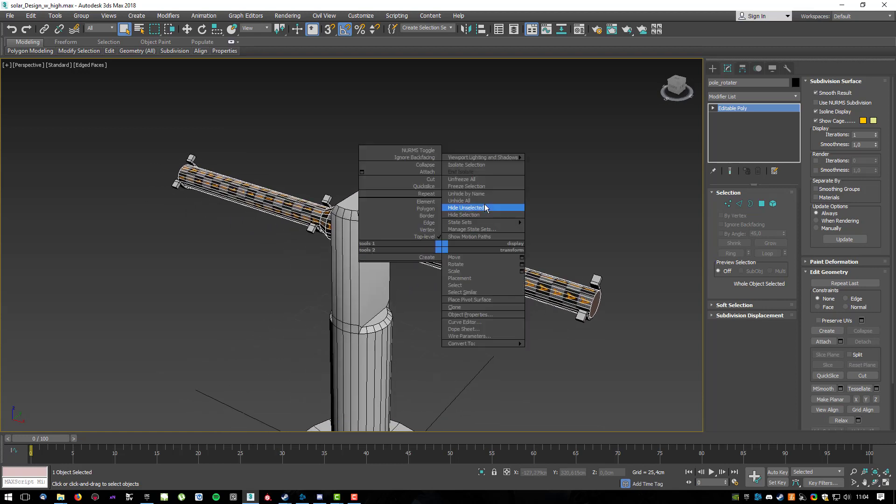
pyautogui.click(469, 214)
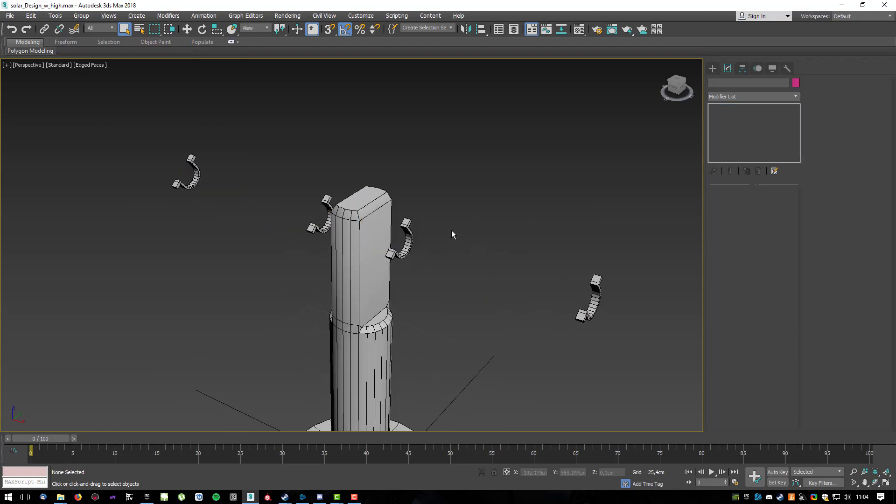
# Isolate the clamp at the outer end of the row and frame it for a close view.
pyautogui.click(584, 301)
pyautogui.moveTo(624, 306); pyautogui.dragTo(486, 198, button='middle')
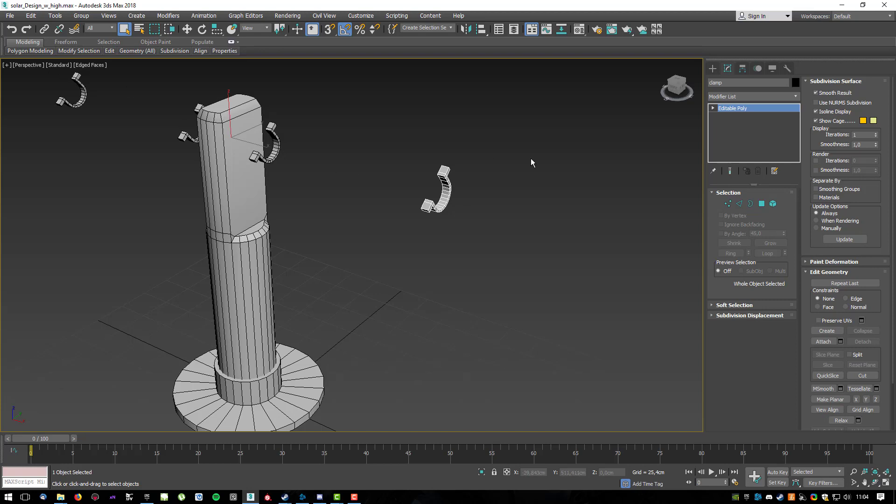
pyautogui.press('z')
pyautogui.keyDown('alt'); pyautogui.moveTo(447, 175); pyautogui.dragTo(426, 159, button='middle'); pyautogui.keyUp('alt')
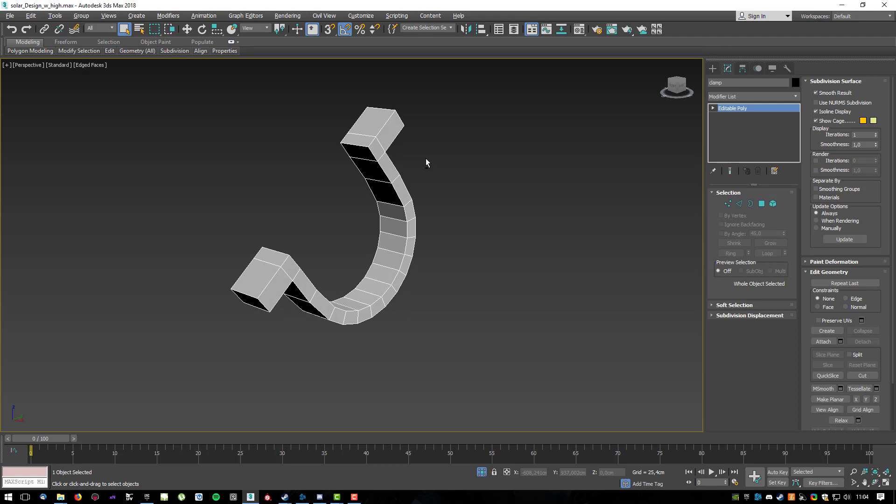
# Clear the clamp's existing mapping with a UVW Mapping Clear modifier and convert it to an Editable Poly.
pyautogui.click(798, 97)
pyautogui.press('u')
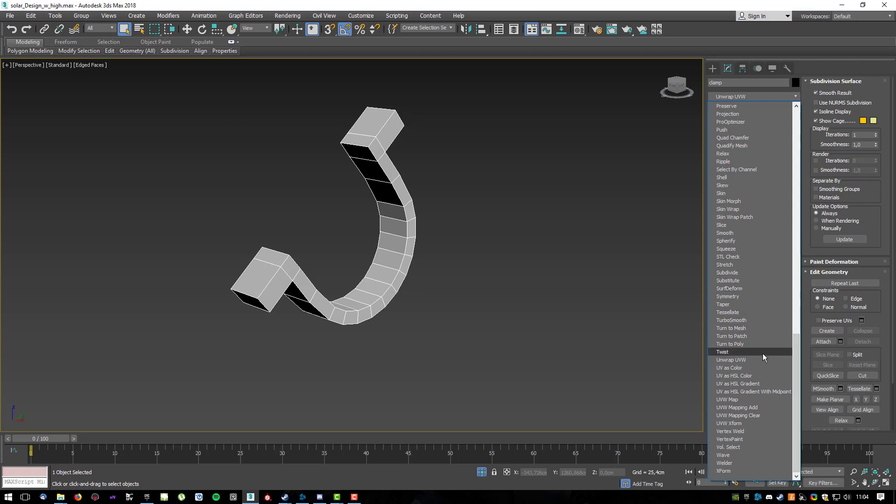
pyautogui.click(766, 416)
pyautogui.rightClick(400, 273)
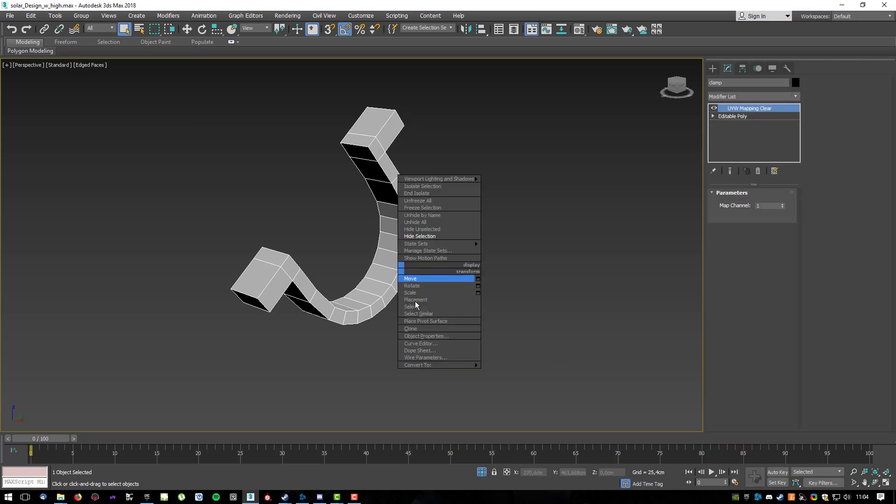
pyautogui.moveTo(420, 365)
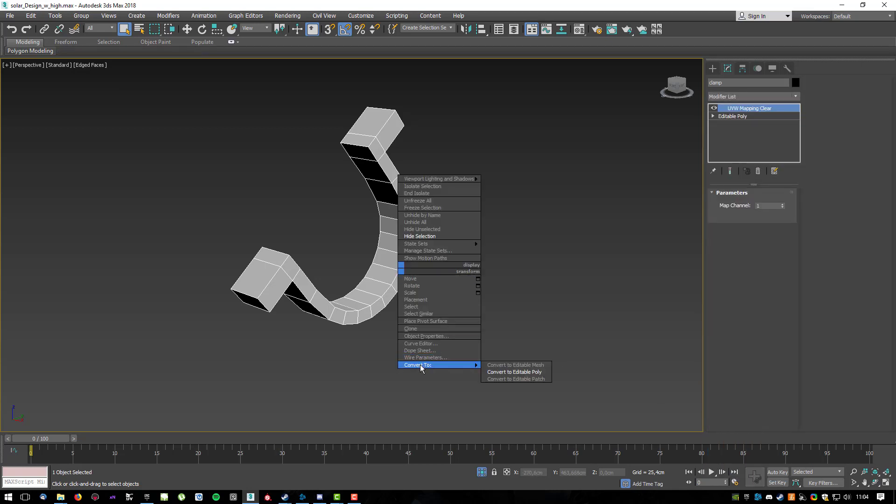
pyautogui.click(522, 373)
# Add an Unwrap UVW modifier to the clamp.
pyautogui.click(796, 97)
pyautogui.scroll(-10, 741, 351)
pyautogui.click(739, 362)
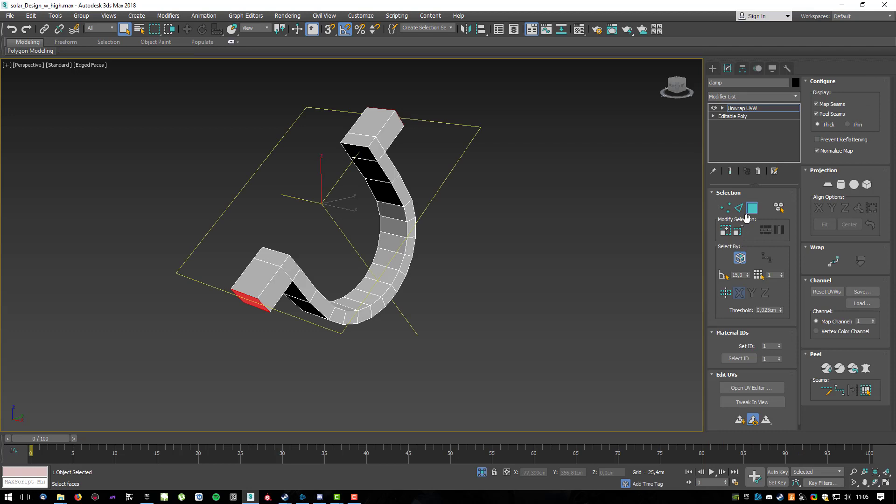
# Select the run of edges along one side of the clamp's inner curve, from end block to end block.
pyautogui.click(740, 209)
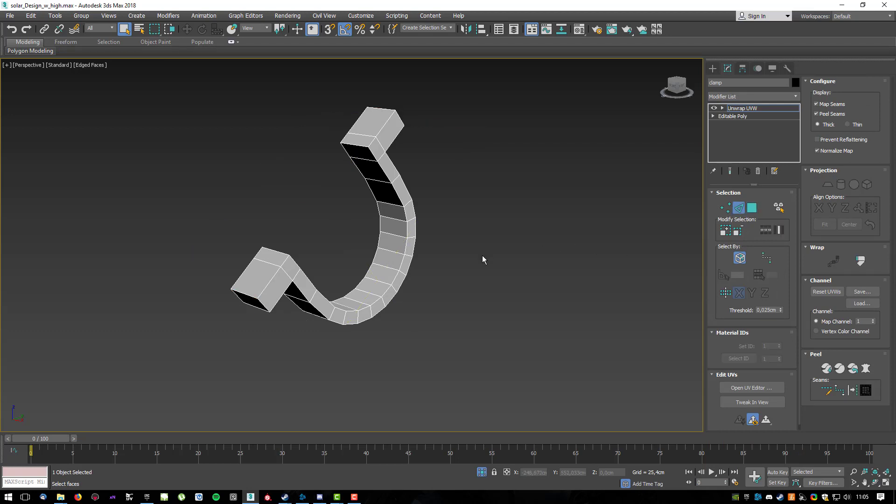
pyautogui.click(375, 154)
pyautogui.keyDown('ctrl'); pyautogui.click(382, 167); pyautogui.keyUp('ctrl')
pyautogui.keyDown('ctrl'); pyautogui.click(397, 193); pyautogui.keyUp('ctrl')
pyautogui.keyDown('ctrl'); pyautogui.click(406, 214); pyautogui.keyUp('ctrl')
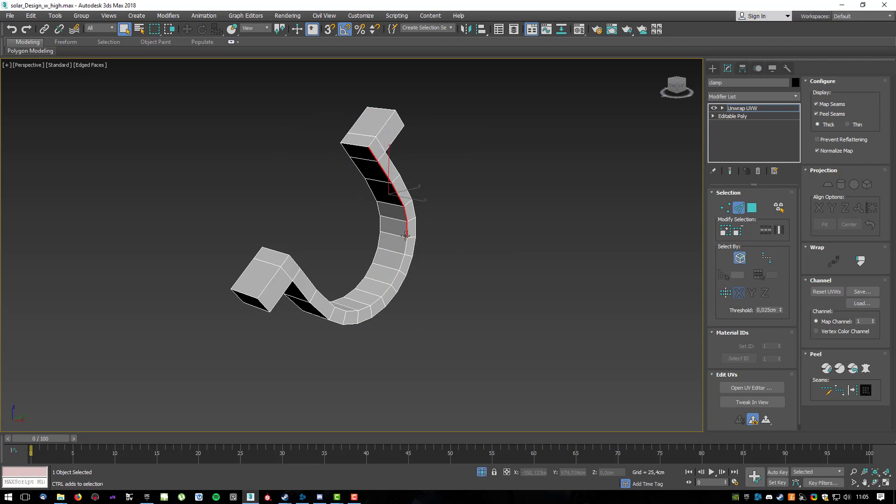
pyautogui.click(767, 230)
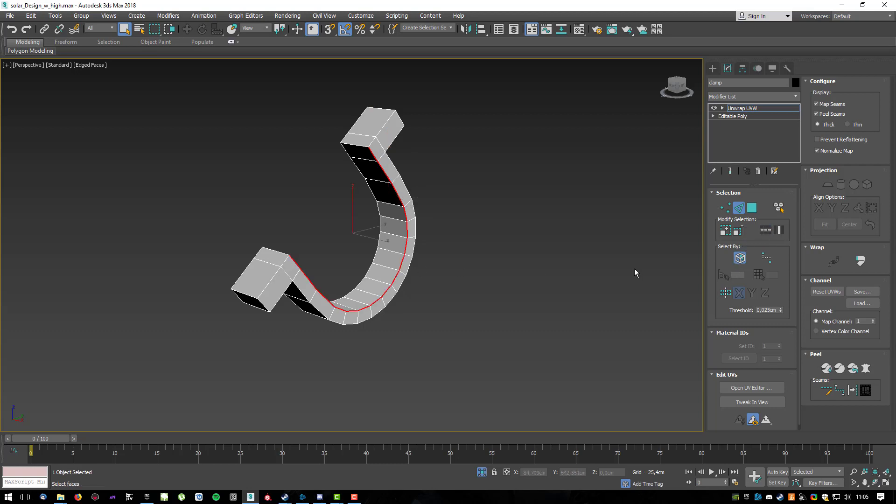
# Add the opposite inner edge run and both end edges to the selection and convert them to seams.
pyautogui.keyDown('alt'); pyautogui.moveTo(513, 231); pyautogui.dragTo(303, 181, button='middle'); pyautogui.keyUp('alt')
pyautogui.keyDown('ctrl'); pyautogui.click(291, 175); pyautogui.keyUp('ctrl')
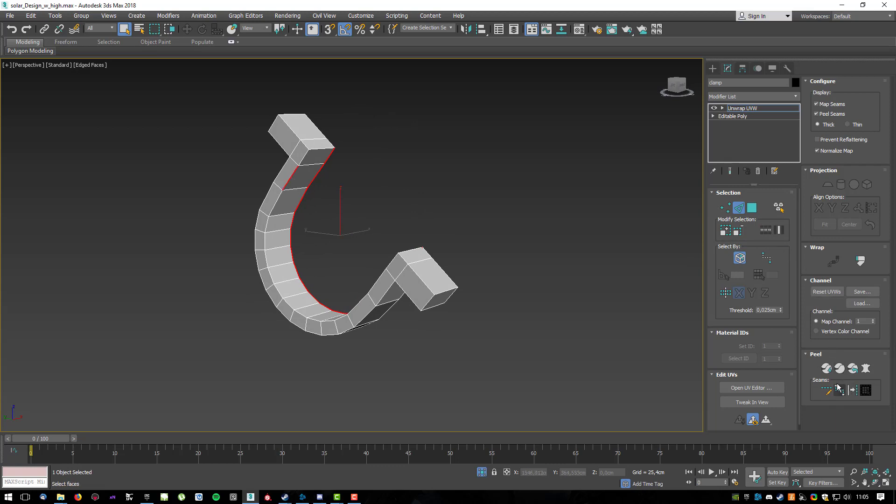
pyautogui.click(766, 230)
pyautogui.keyDown('alt'); pyautogui.moveTo(513, 252); pyautogui.dragTo(387, 262, button='middle'); pyautogui.keyUp('alt')
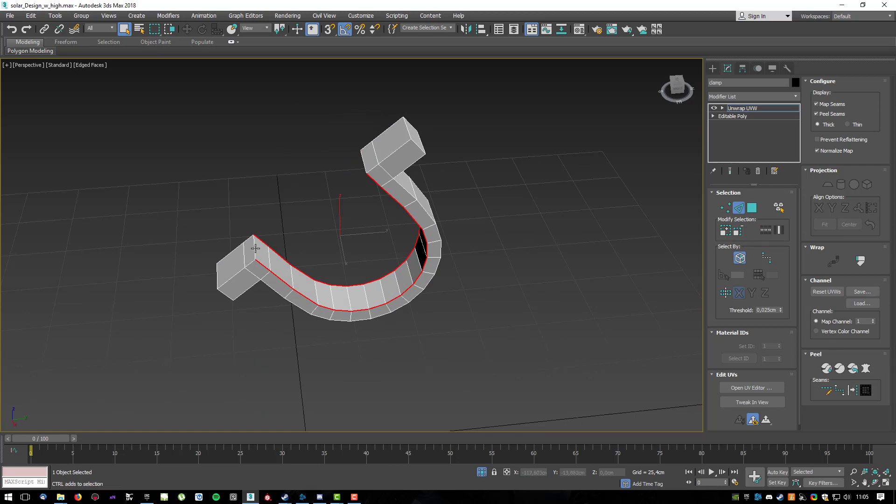
pyautogui.keyDown('alt'); pyautogui.moveTo(286, 254); pyautogui.dragTo(347, 233, button='middle'); pyautogui.keyUp('alt')
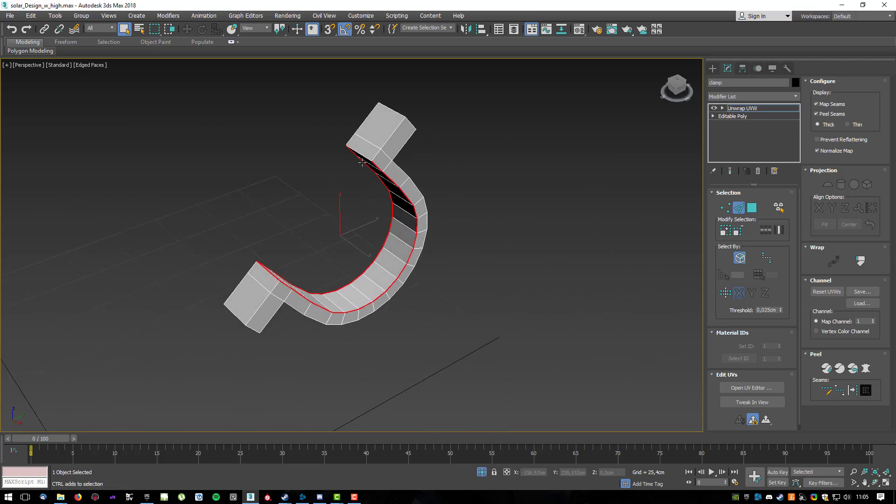
pyautogui.keyDown('alt'); pyautogui.moveTo(364, 157); pyautogui.dragTo(537, 224, button='middle'); pyautogui.keyUp('alt')
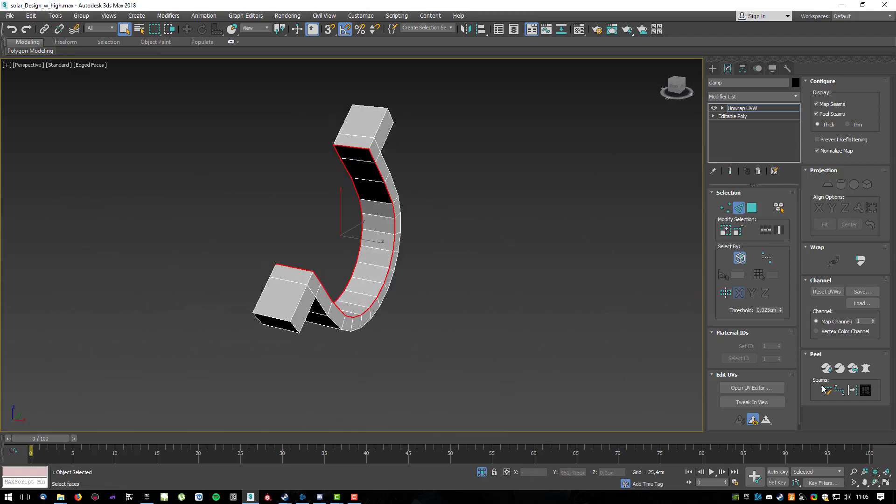
pyautogui.click(853, 391)
# Select both edge runs bordering the clamp's outer curve and convert them to seams.
pyautogui.keyDown('alt'); pyautogui.moveTo(476, 310); pyautogui.dragTo(436, 313, button='middle'); pyautogui.keyUp('alt')
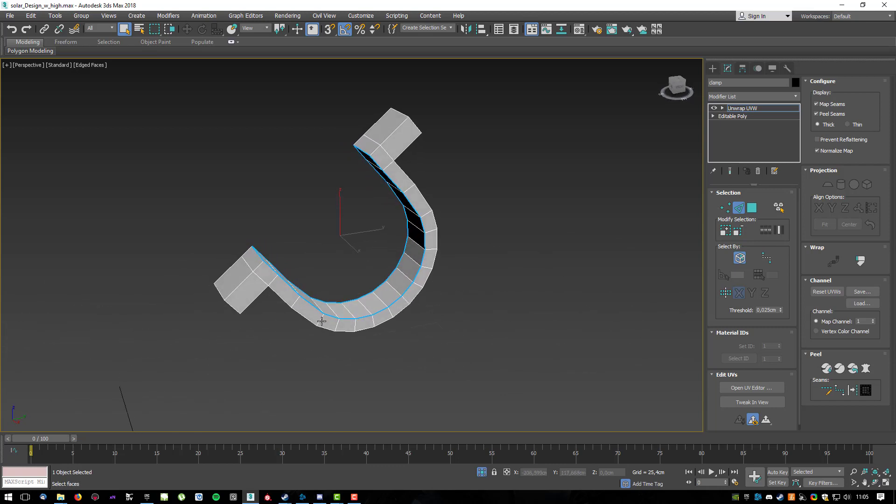
pyautogui.keyDown('alt'); pyautogui.moveTo(325, 328); pyautogui.dragTo(339, 310, button='middle'); pyautogui.keyUp('alt')
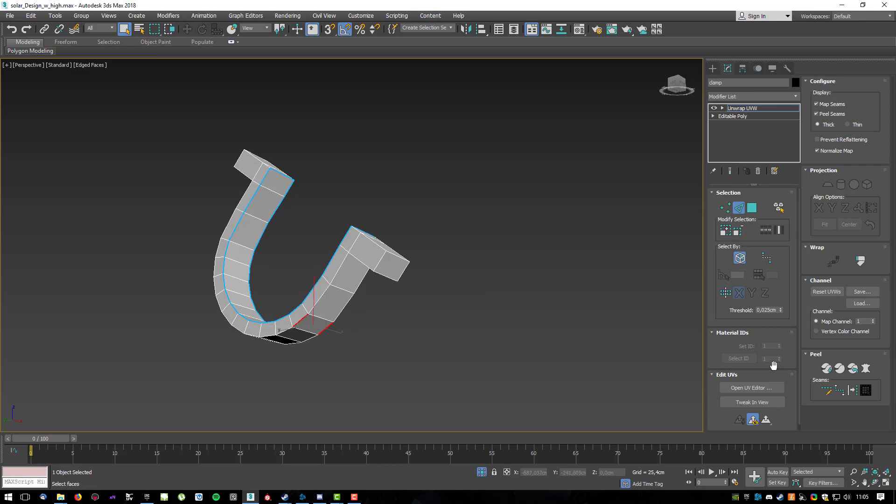
pyautogui.click(766, 231)
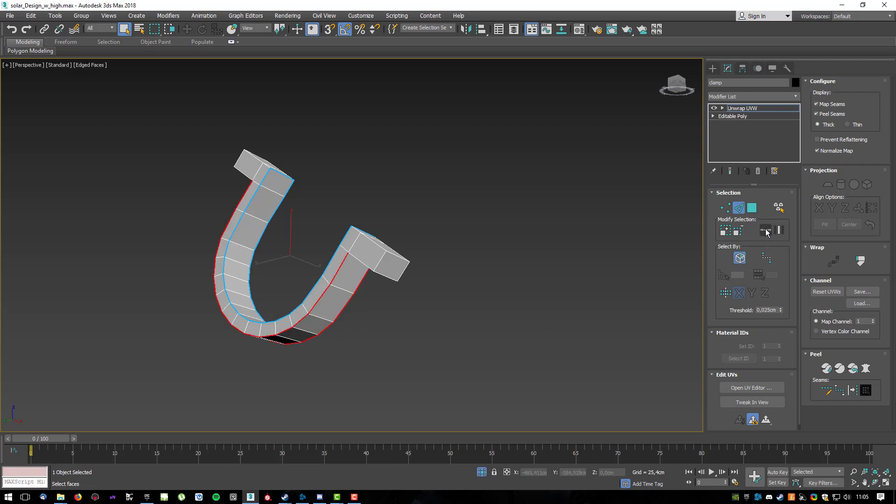
pyautogui.keyDown('alt'); pyautogui.moveTo(406, 282); pyautogui.dragTo(394, 225, button='middle'); pyautogui.keyUp('alt')
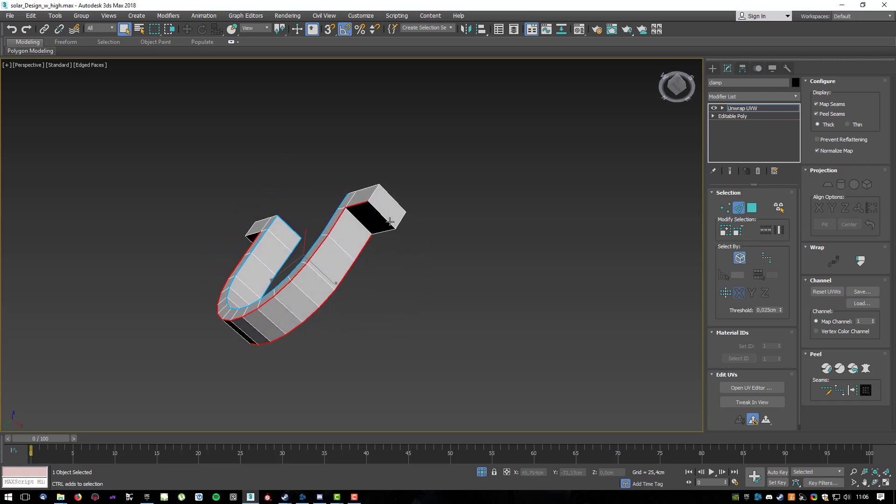
pyautogui.keyDown('alt'); pyautogui.moveTo(410, 238); pyautogui.dragTo(336, 186, button='middle'); pyautogui.keyUp('alt')
pyautogui.click(851, 392)
# Mark the remaining border edges on the clamp's two end blocks as seams.
pyautogui.keyDown('alt'); pyautogui.moveTo(373, 264); pyautogui.dragTo(462, 286, button='middle'); pyautogui.keyUp('alt')
pyautogui.click(378, 140)
pyautogui.moveTo(408, 164)
pyautogui.keyDown('alt'); pyautogui.mouseDown(button='middle')
pyautogui.moveTo(430, 203)
pyautogui.moveTo(447, 214)
pyautogui.moveTo(465, 204)
pyautogui.moveTo(397, 205)
pyautogui.moveTo(362, 232)
pyautogui.moveTo(404, 155)
pyautogui.mouseUp(button='middle'); pyautogui.keyUp('alt')
pyautogui.keyDown('alt'); pyautogui.moveTo(517, 164); pyautogui.dragTo(456, 192, button='middle'); pyautogui.keyUp('alt')
pyautogui.keyDown('alt'); pyautogui.moveTo(532, 295); pyautogui.dragTo(437, 248, button='middle'); pyautogui.keyUp('alt')
pyautogui.keyDown('ctrl'); pyautogui.click(421, 244); pyautogui.keyUp('ctrl')
pyautogui.keyDown('alt'); pyautogui.moveTo(494, 191); pyautogui.dragTo(804, 256, button='middle'); pyautogui.keyUp('alt')
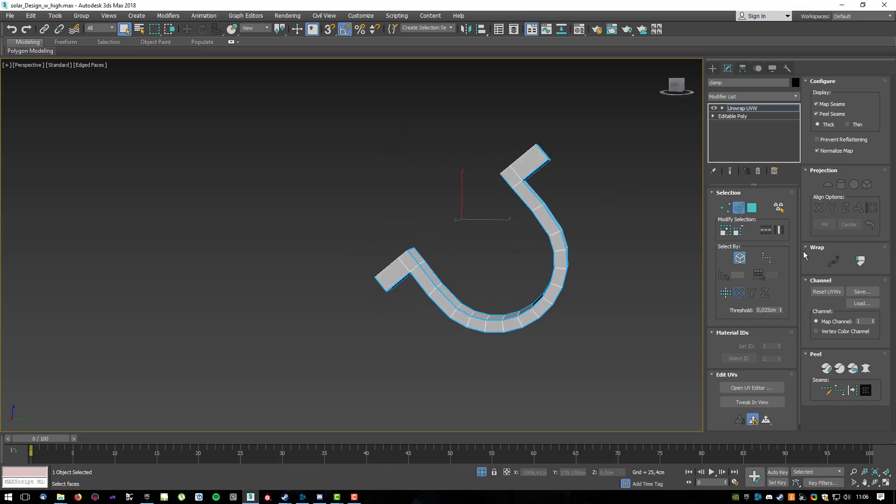
# Pelt-map and relax the clamp's inner curved strip, commit it, and move its shell out past the left edge of the UV tile.
pyautogui.click(752, 208)
pyautogui.keyDown('alt'); pyautogui.moveTo(530, 241); pyautogui.dragTo(579, 268, button='middle'); pyautogui.keyUp('alt')
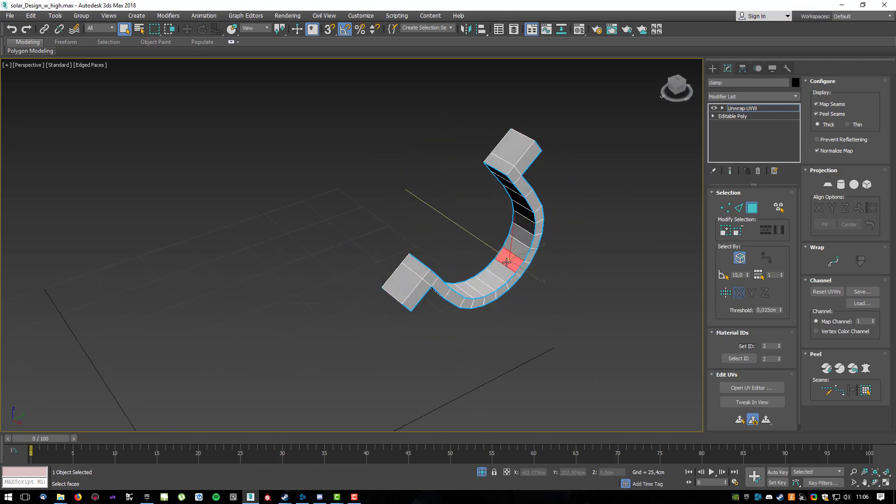
pyautogui.click(866, 391)
pyautogui.keyDown('alt'); pyautogui.moveTo(543, 280); pyautogui.dragTo(556, 266, button='middle'); pyautogui.keyUp('alt')
pyautogui.click(866, 369)
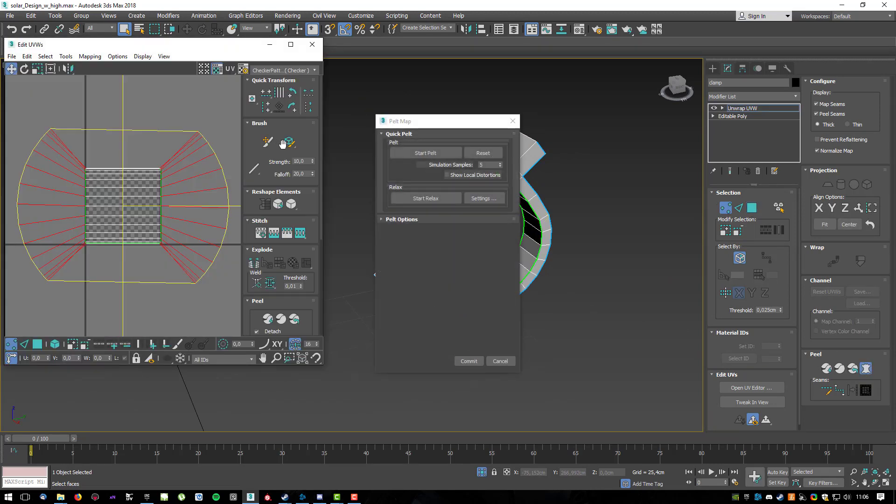
pyautogui.click(424, 155)
pyautogui.click(425, 199)
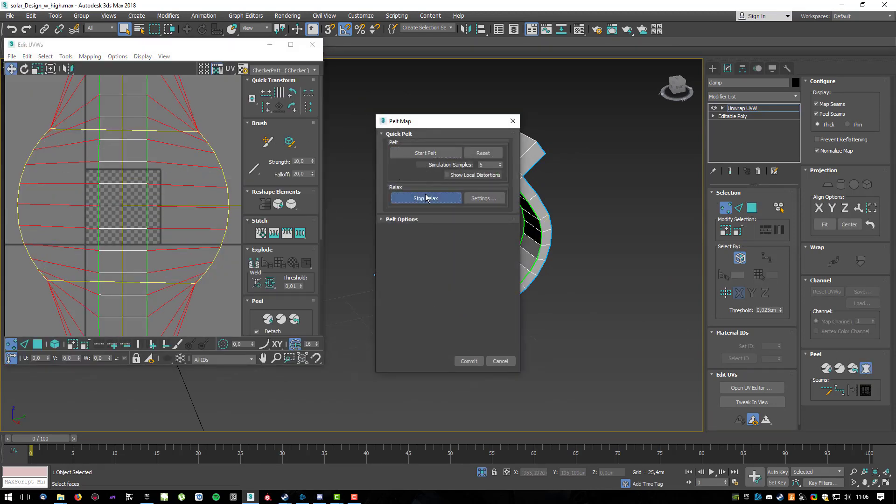
pyautogui.click(426, 198)
pyautogui.click(468, 361)
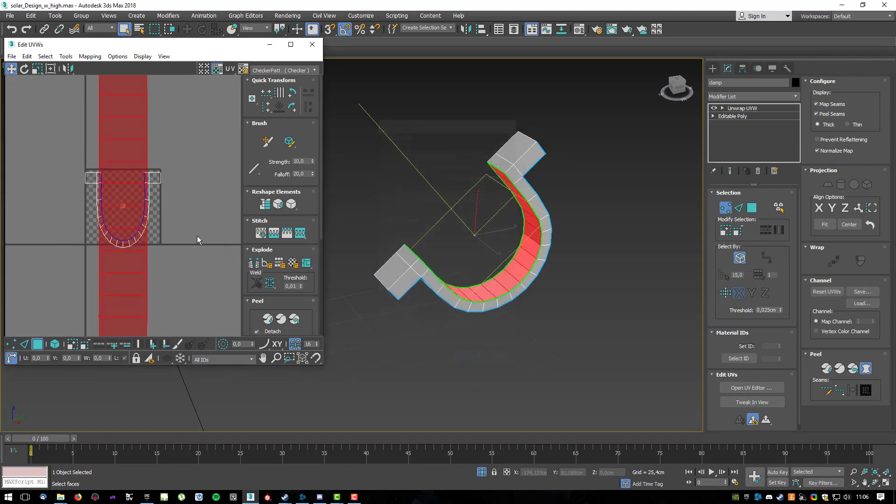
pyautogui.moveTo(167, 258); pyautogui.dragTo(90, 252)
# Pelt and relax the clamp's outer curved strip, commit it, and place its shell beside the inner strip's shell, turned closer to vertical.
pyautogui.keyDown('alt'); pyautogui.moveTo(548, 276); pyautogui.dragTo(505, 200, button='middle'); pyautogui.keyUp('alt')
pyautogui.click(540, 242)
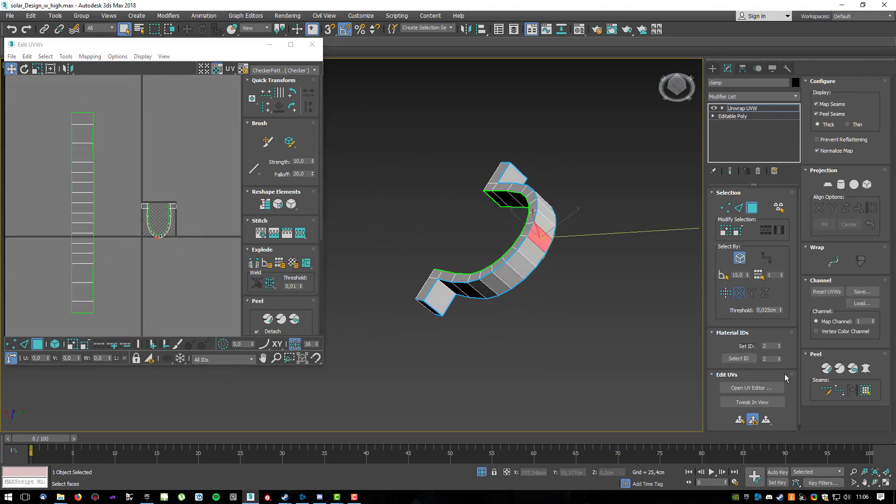
pyautogui.click(868, 391)
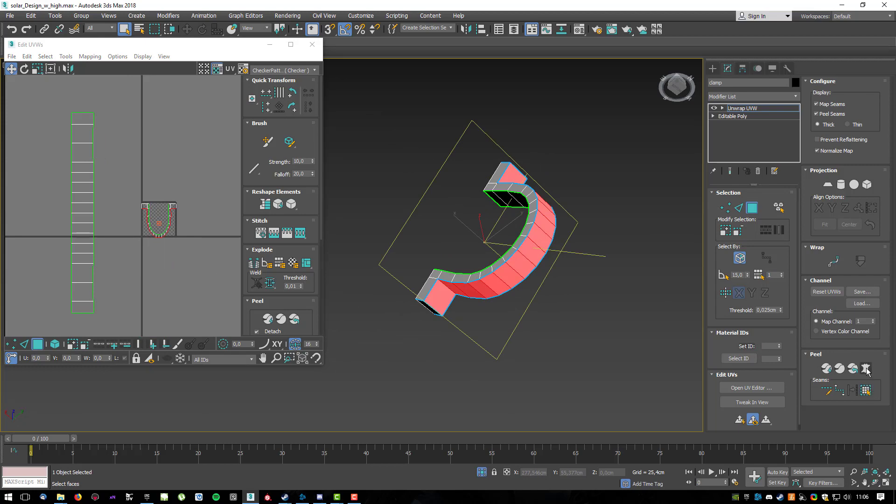
pyautogui.click(867, 369)
pyautogui.click(420, 153)
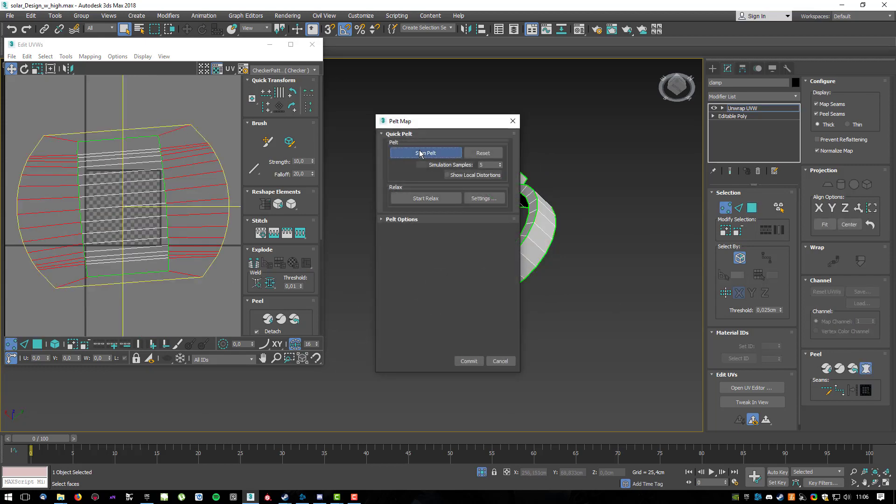
pyautogui.click(419, 201)
pyautogui.click(469, 362)
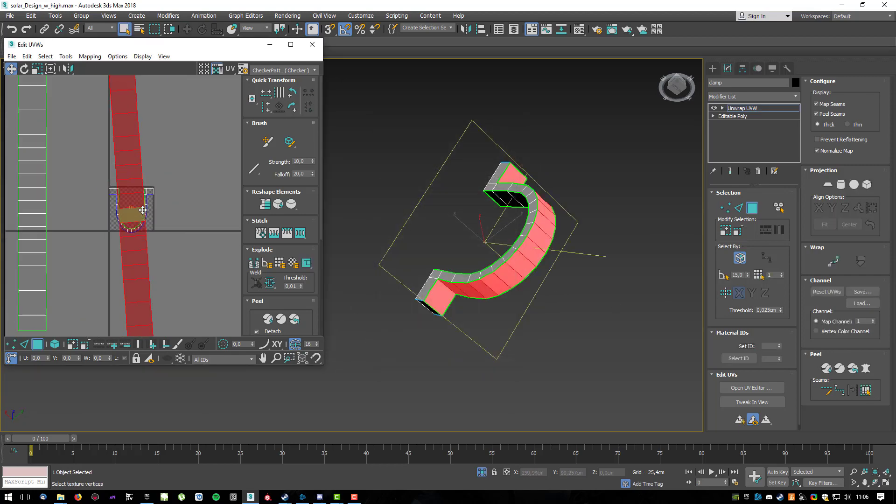
pyautogui.moveTo(135, 241); pyautogui.dragTo(104, 266)
pyautogui.press('e')
# Select the clamp's side faces with both end blocks out to their seams, pelt and relax them, and commit the result.
pyautogui.keyDown('alt'); pyautogui.moveTo(508, 240); pyautogui.dragTo(548, 218, button='middle'); pyautogui.keyUp('alt')
pyautogui.click(548, 216)
pyautogui.click(866, 390)
pyautogui.keyDown('alt'); pyautogui.moveTo(602, 224); pyautogui.dragTo(452, 334, button='middle'); pyautogui.keyUp('alt')
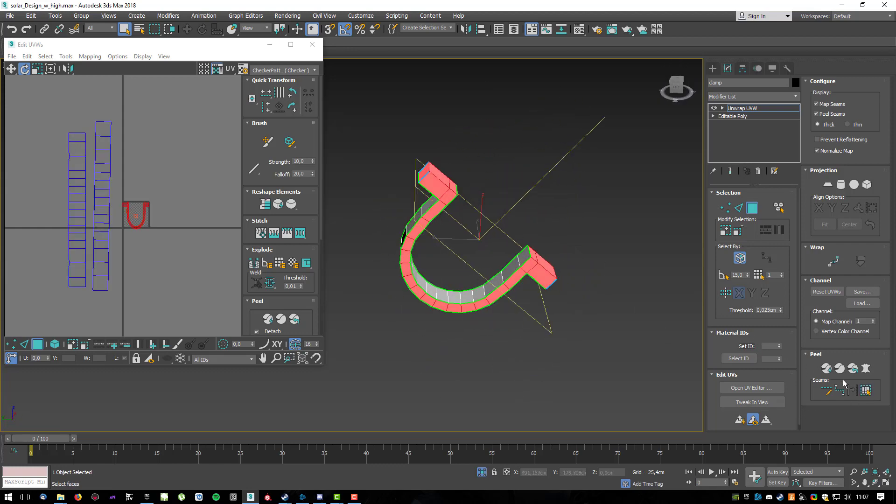
pyautogui.click(866, 369)
pyautogui.click(425, 153)
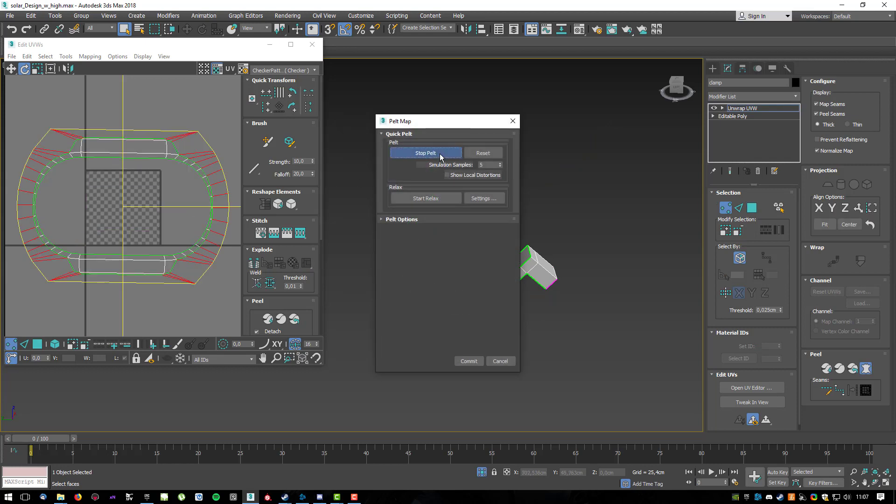
pyautogui.click(437, 201)
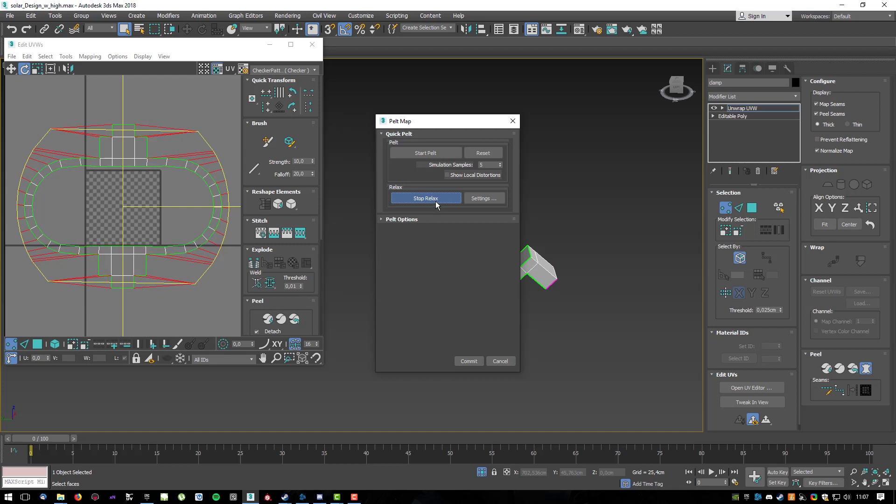
pyautogui.click(469, 361)
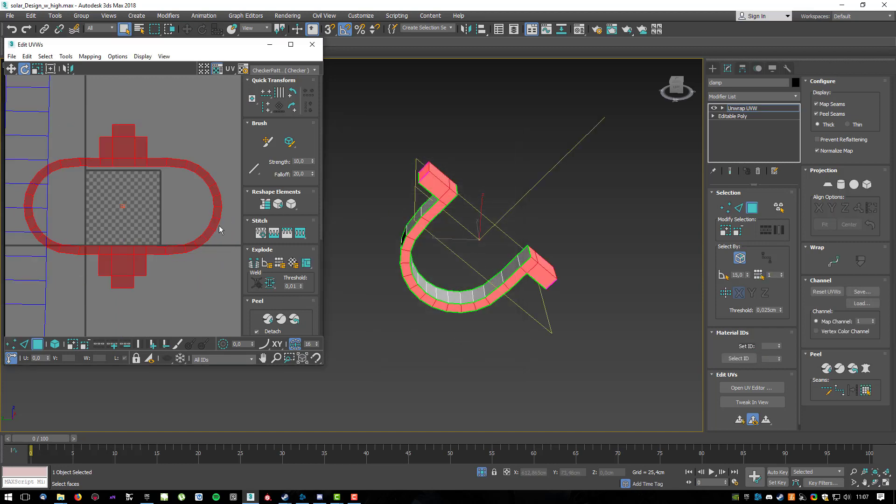
# Move the clamp's new ring-shaped shell down below the UV tile, clear of the two strips, and deselect it.
pyautogui.scroll(-2, 129, 258)
pyautogui.press('w')
pyautogui.moveTo(125, 260); pyautogui.dragTo(145, 309)
pyautogui.click(189, 243)
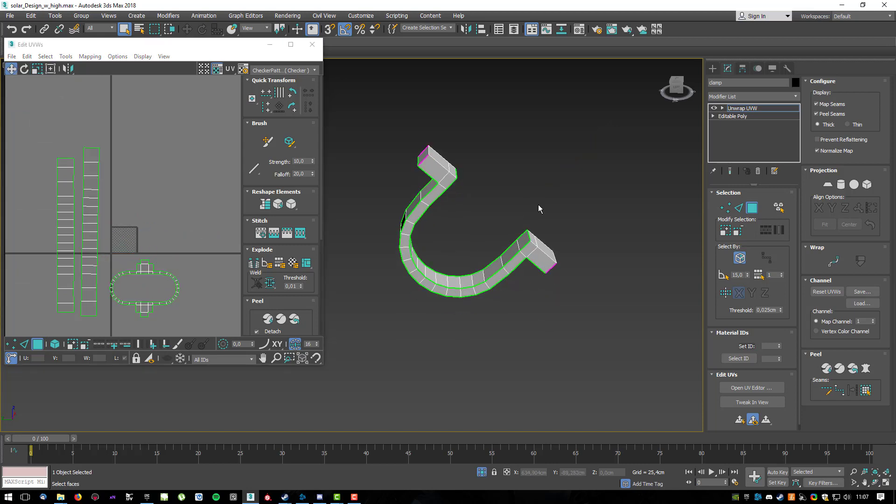
# Assign the custom checker material to the clamp and inspect the pattern on its inner curve and side.
pyautogui.press('m')
pyautogui.click(256, 221)
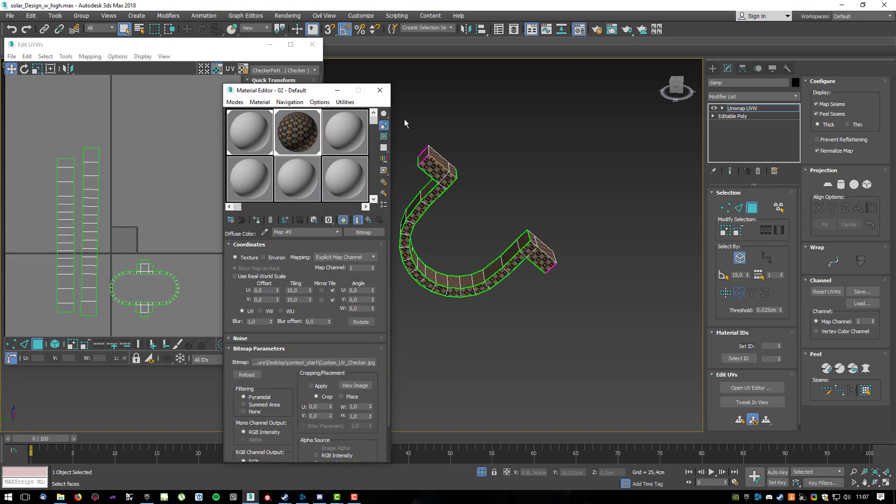
pyautogui.press('m')
pyautogui.scroll(5, 435, 251)
pyautogui.keyDown('alt'); pyautogui.moveTo(429, 255); pyautogui.dragTo(209, 236, button='middle'); pyautogui.keyUp('alt')
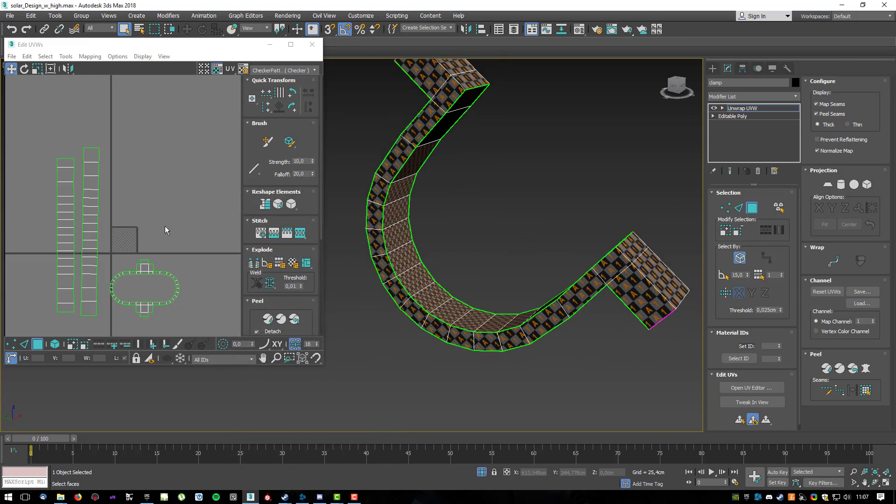
# Select all of the clamp's UV shells and rescale them to a uniform texel size.
pyautogui.hotkey('ctrl', 'a')
pyautogui.scroll(-5, 285, 266)
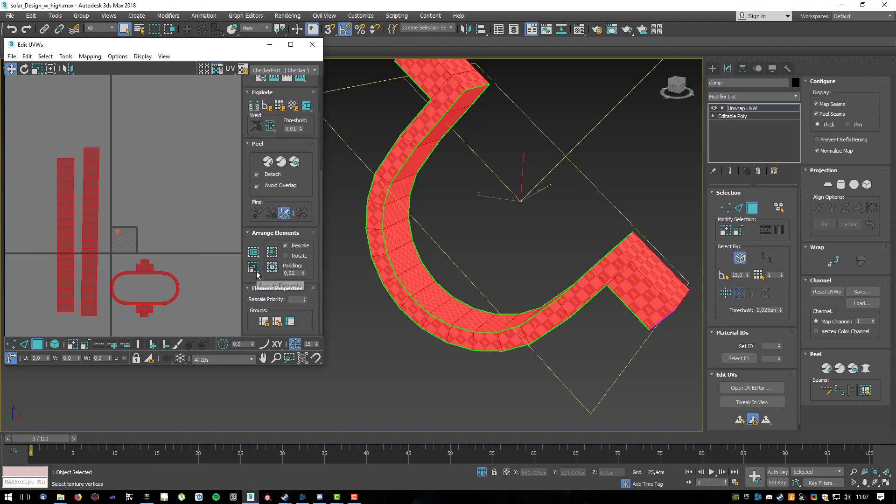
pyautogui.click(255, 271)
pyautogui.click(217, 226)
# Turn on element selection and move the ring-shaped shell up and away from the outer strip's shell it overlaps.
pyautogui.click(150, 266)
pyautogui.click(50, 332)
pyautogui.click(55, 345)
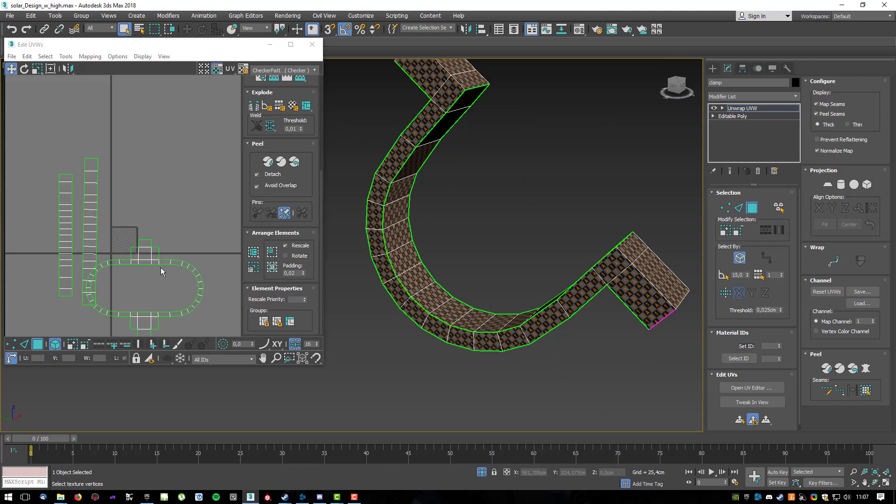
pyautogui.click(148, 263)
pyautogui.moveTo(152, 253); pyautogui.dragTo(174, 219)
pyautogui.click(188, 192)
# Select all the clamp's shells and scale them down together to a small cluster near the UV tile.
pyautogui.moveTo(467, 236)
pyautogui.keyDown('alt'); pyautogui.mouseDown(button='middle')
pyautogui.moveTo(503, 240)
pyautogui.moveTo(485, 237)
pyautogui.mouseUp(button='middle'); pyautogui.keyUp('alt')
pyautogui.moveTo(55, 155); pyautogui.dragTo(192, 279)
pyautogui.press('r')
pyautogui.moveTo(173, 228); pyautogui.dragTo(226, 311)
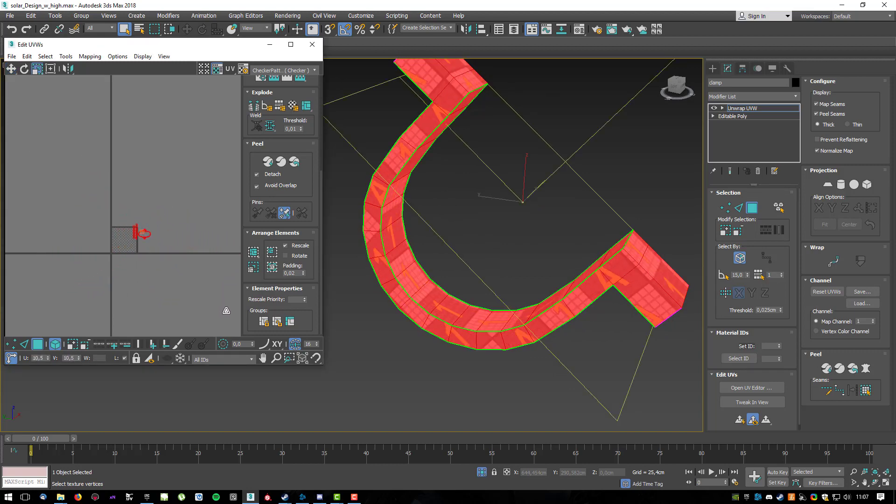
pyautogui.click(150, 235)
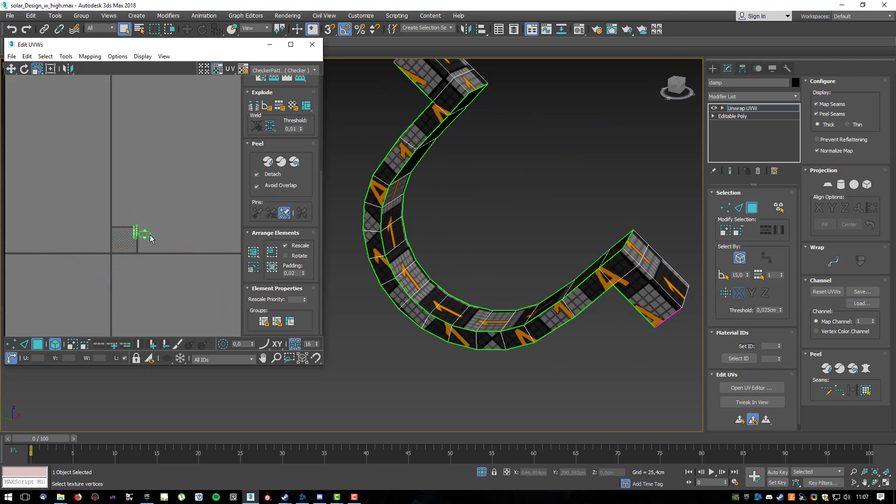
# Select all the clamp's shells again and enlarge them together to make the checker pattern denser.
pyautogui.scroll(4, 159, 224)
pyautogui.moveTo(113, 253); pyautogui.dragTo(201, 172)
pyautogui.press('w')
pyautogui.moveTo(146, 232); pyautogui.dragTo(146, 143)
pyautogui.click(210, 250)
# Close the UV editor and end the clamp's isolation to bring back the other solar array parts.
pyautogui.keyDown('alt'); pyautogui.moveTo(519, 260); pyautogui.dragTo(629, 265, button='middle'); pyautogui.keyUp('alt')
pyautogui.click(313, 45)
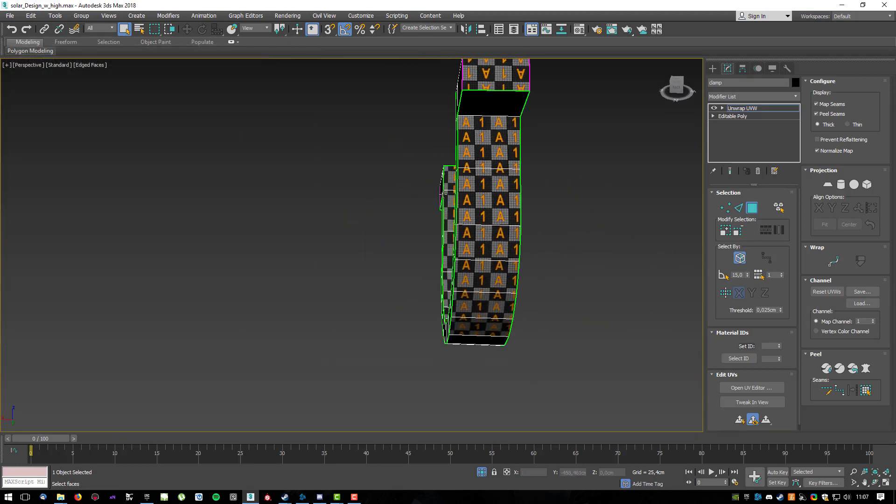
pyautogui.keyDown('alt'); pyautogui.moveTo(449, 218); pyautogui.dragTo(509, 233, button='middle'); pyautogui.keyUp('alt')
pyautogui.rightClick(508, 232)
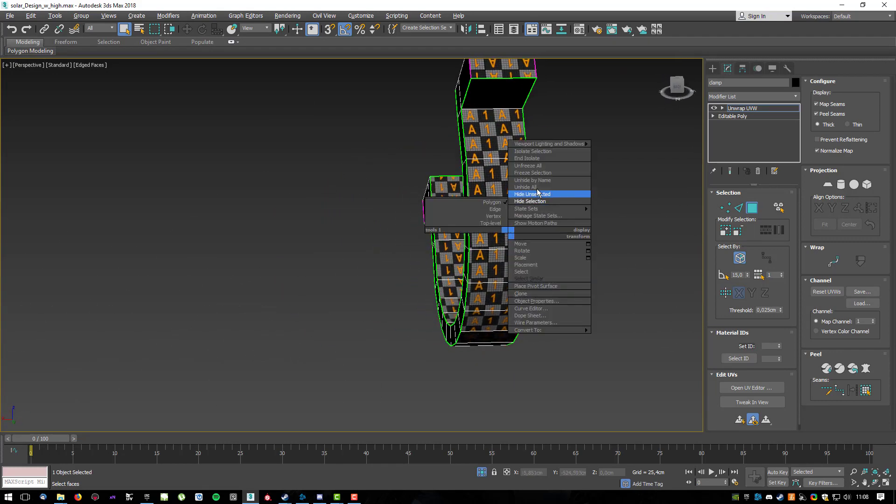
pyautogui.click(555, 159)
pyautogui.keyDown('alt'); pyautogui.moveTo(353, 238); pyautogui.dragTo(393, 219, button='middle'); pyautogui.keyUp('alt')
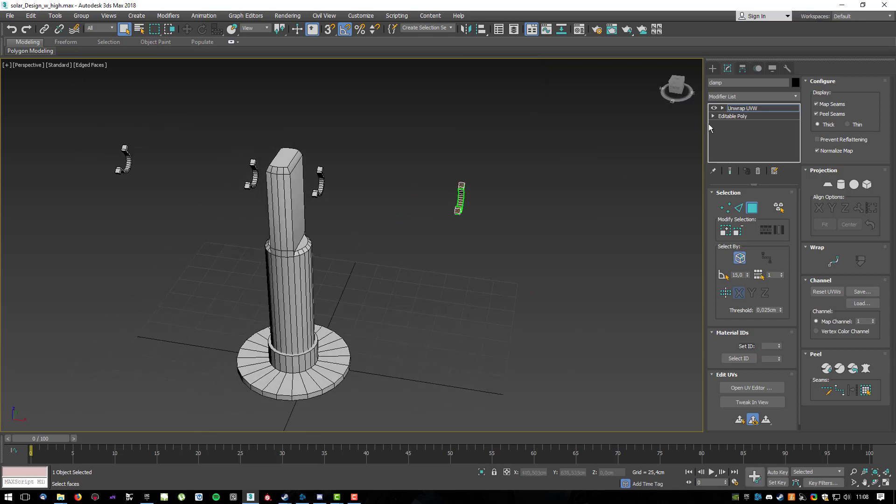
# Copy the clamp's Unwrap UVW modifier onto clamp001 and assign the checker material to it.
pyautogui.moveTo(739, 110); pyautogui.dragTo(323, 188)
pyautogui.click(321, 191)
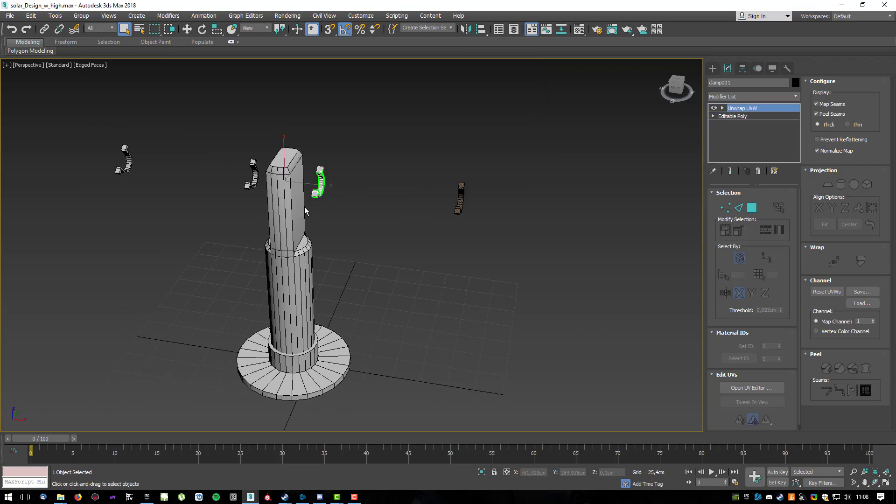
pyautogui.moveTo(326, 200); pyautogui.dragTo(469, 197, button='middle')
pyautogui.press('m')
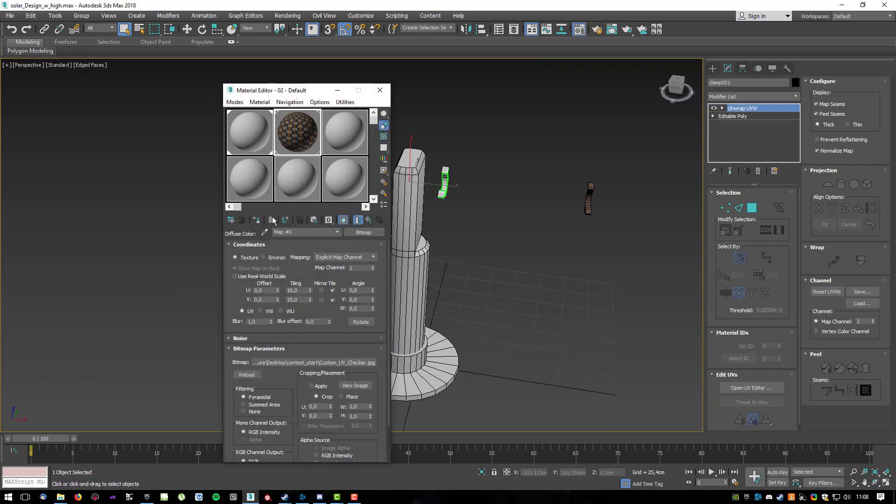
pyautogui.press('m')
pyautogui.scroll(6, 437, 178)
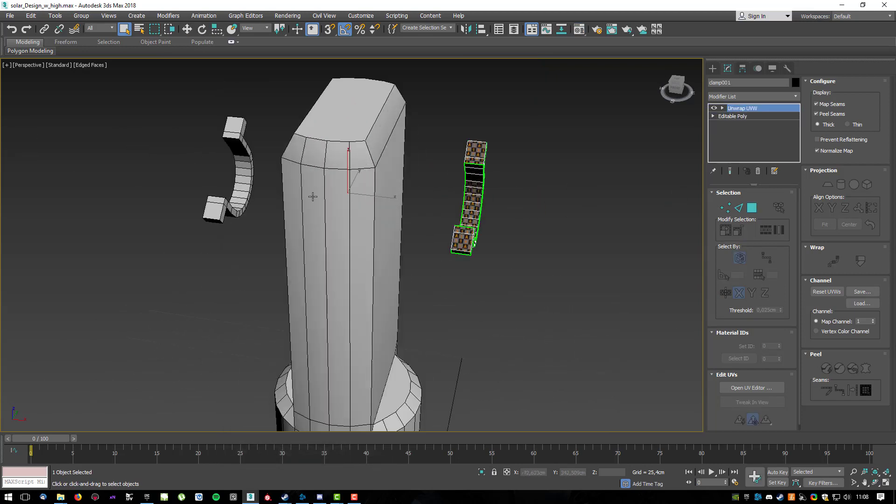
# Copy the Unwrap UVW modifier onto clamp002 and assign the checker material to it.
pyautogui.moveTo(757, 112); pyautogui.dragTo(242, 192)
pyautogui.press('m')
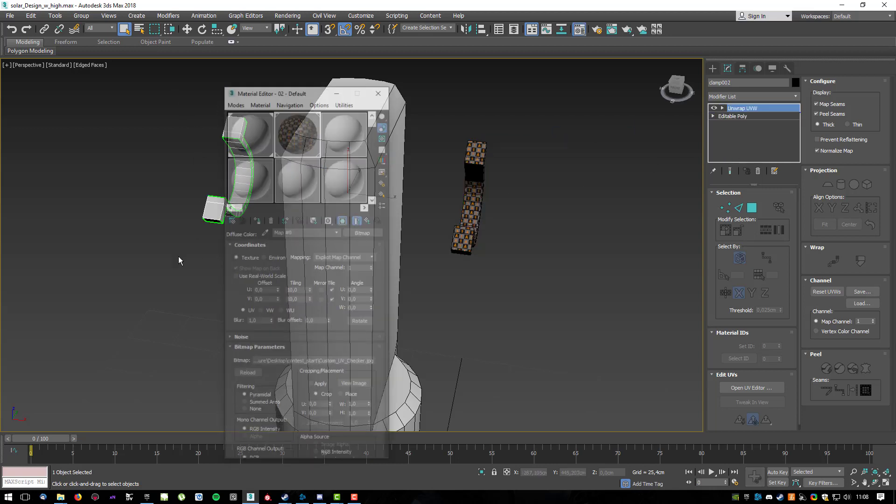
pyautogui.click(256, 221)
pyautogui.press('m')
pyautogui.moveTo(198, 227); pyautogui.dragTo(450, 214, button='middle')
# Copy the Unwrap UVW modifier onto clamp003 and assign the checker material to it.
pyautogui.moveTo(738, 109); pyautogui.dragTo(63, 144)
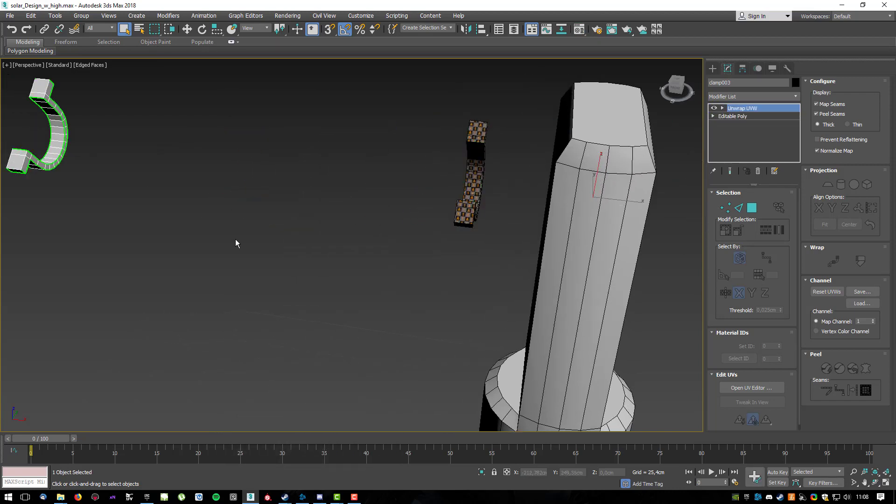
pyautogui.press('m')
pyautogui.click(257, 221)
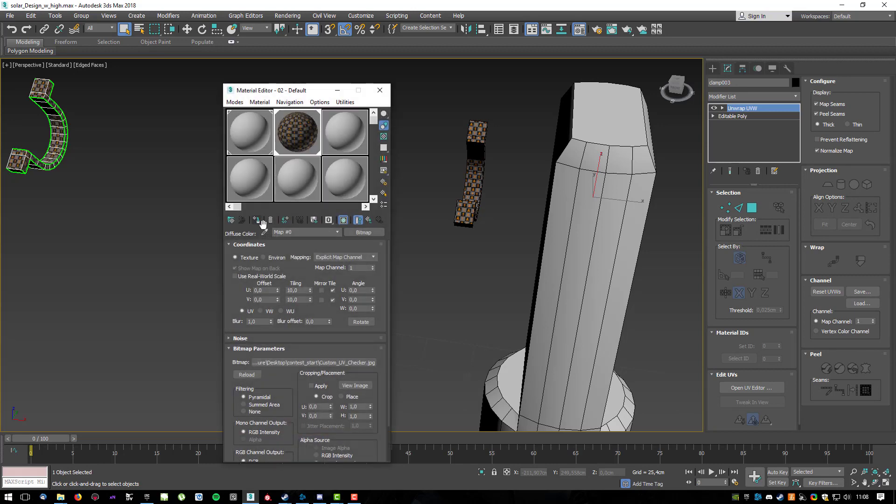
pyautogui.press('m')
pyautogui.moveTo(230, 176); pyautogui.dragTo(326, 215, button='middle')
# Select all four clamps, convert them to Editable Poly, and hide them.
pyautogui.scroll(-4, 422, 192)
pyautogui.moveTo(501, 203); pyautogui.dragTo(264, 176, button='middle')
pyautogui.keyDown('ctrl'); pyautogui.click(237, 177); pyautogui.keyUp('ctrl')
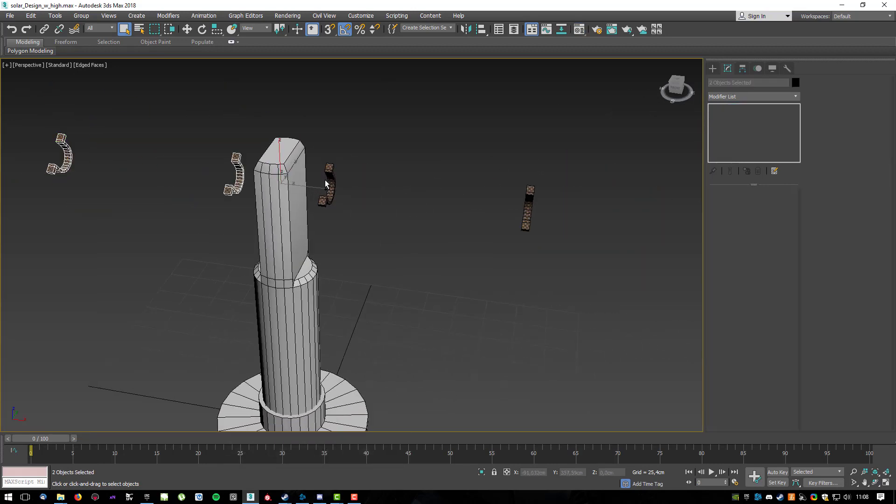
pyautogui.keyDown('ctrl'); pyautogui.click(329, 177); pyautogui.keyUp('ctrl')
pyautogui.keyDown('ctrl'); pyautogui.click(526, 209); pyautogui.keyUp('ctrl')
pyautogui.rightClick(528, 210)
pyautogui.moveTo(538, 303)
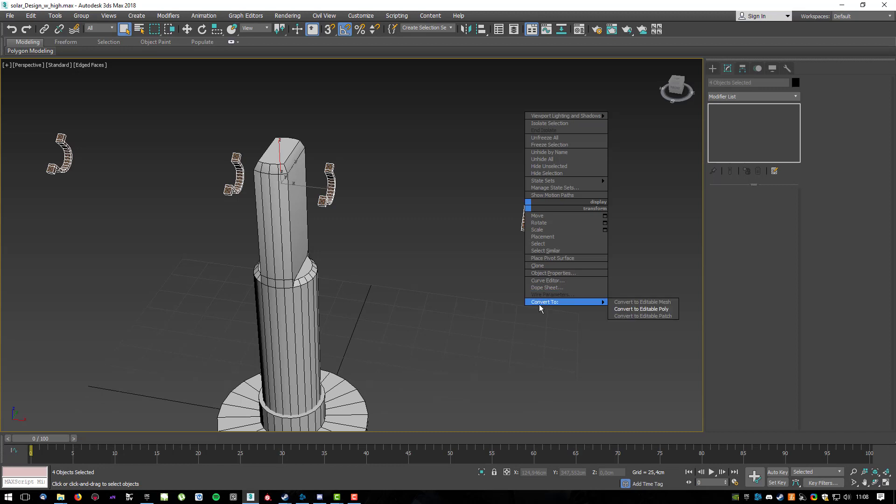
pyautogui.click(636, 309)
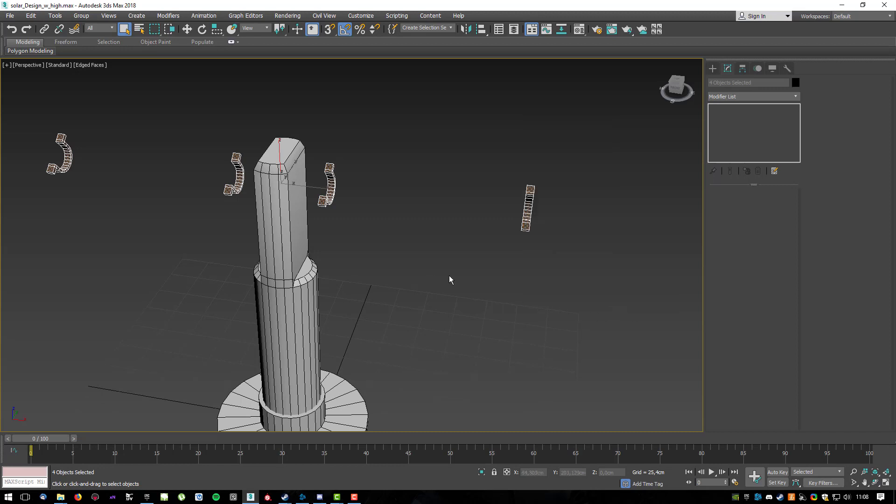
pyautogui.rightClick(530, 216)
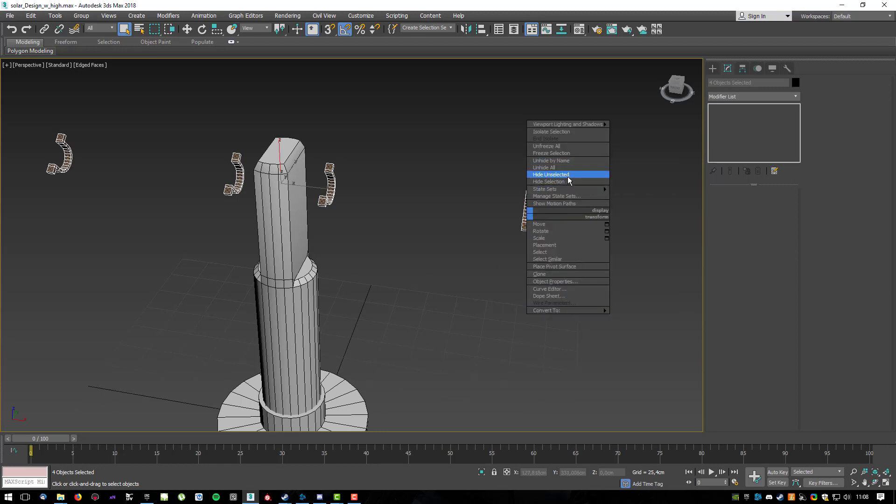
pyautogui.click(570, 182)
pyautogui.moveTo(396, 214); pyautogui.dragTo(455, 169, button='middle')
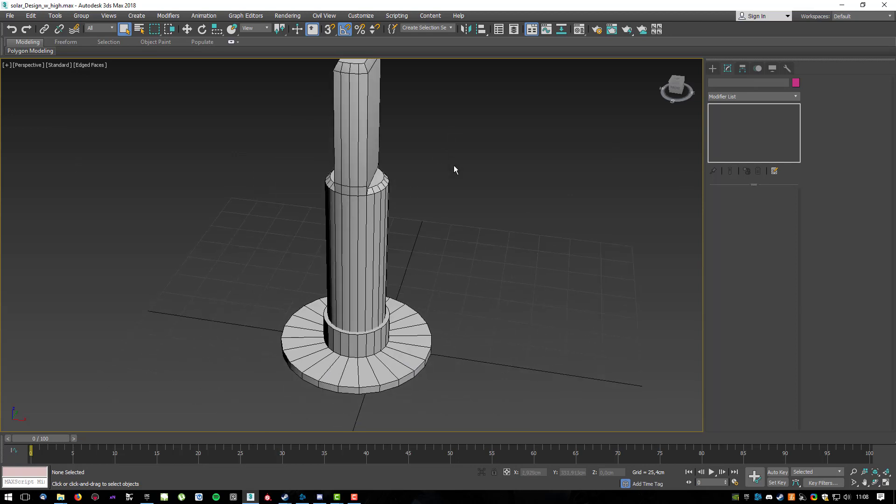
# Rename the round flanged cylinder at the foot of the pole as base and isolate it.
pyautogui.click(393, 336)
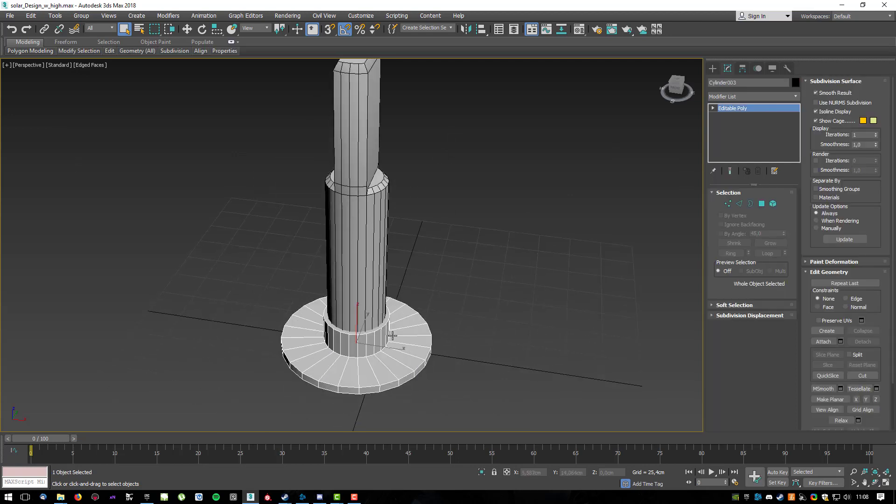
pyautogui.moveTo(451, 325); pyautogui.dragTo(432, 291, button='middle')
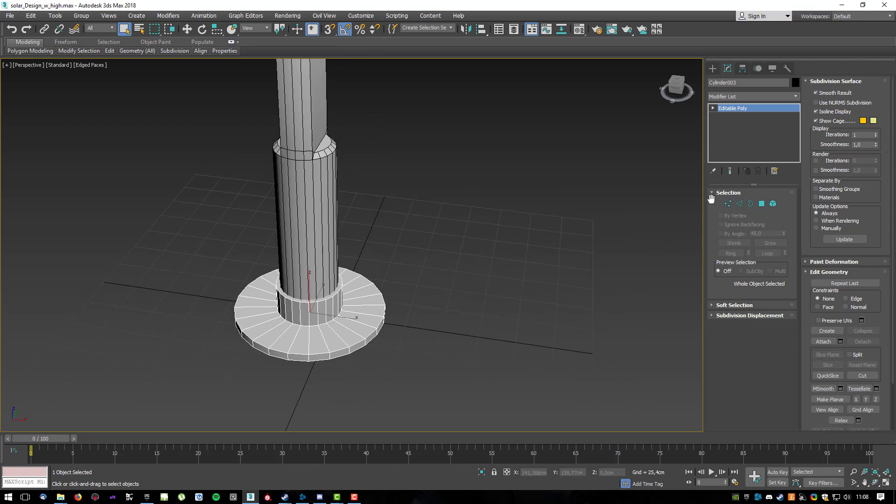
pyautogui.press('Return')
pyautogui.hotkey('alt', 'q')
# Clear the base's existing mapping with a UVW Mapping Clear modifier and convert it back to Editable Poly.
pyautogui.click(752, 96)
pyautogui.scroll(-15, 766, 280)
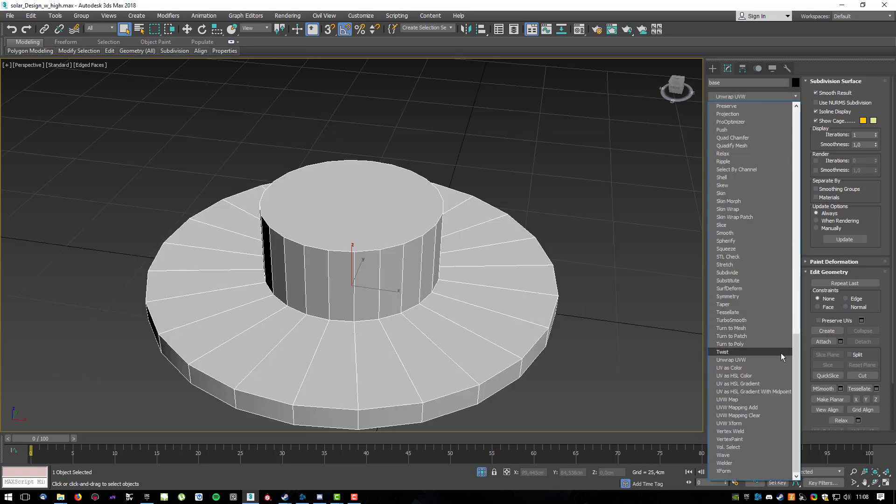
pyautogui.click(743, 415)
pyautogui.rightClick(452, 322)
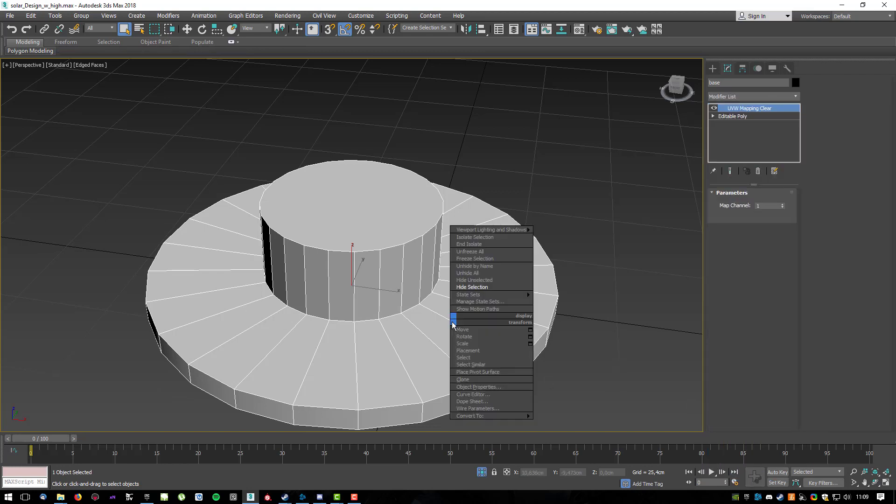
pyautogui.moveTo(483, 416)
pyautogui.click(584, 424)
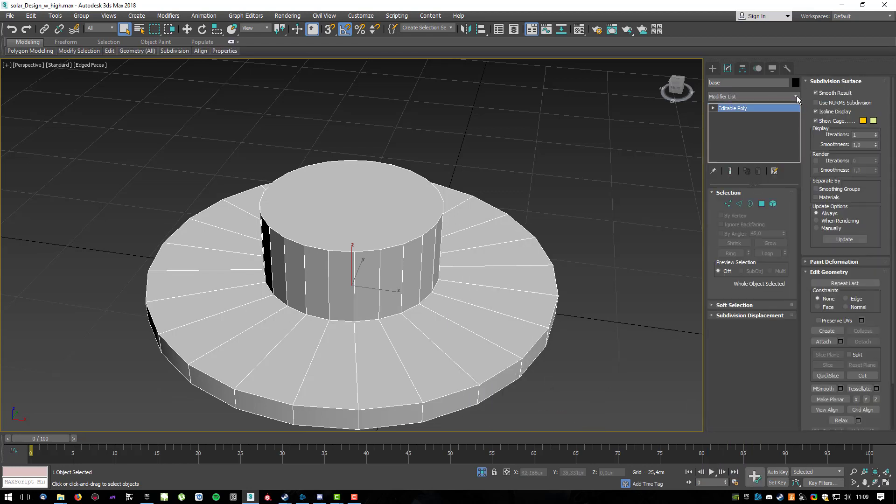
# Add an Unwrap UVW modifier to the base.
pyautogui.click(798, 99)
pyautogui.scroll(-12, 765, 234)
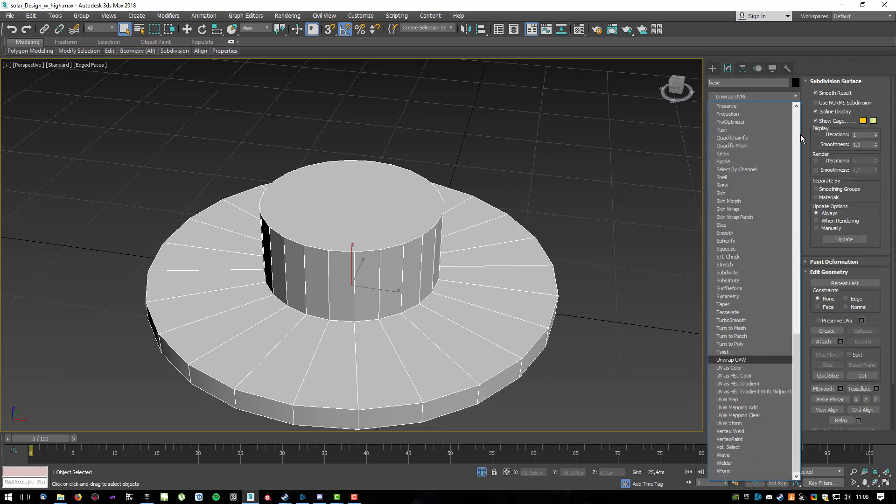
pyautogui.click(731, 360)
# Select the base's underside face and convert its perimeter edges to a seam.
pyautogui.keyDown('alt'); pyautogui.moveTo(607, 256); pyautogui.dragTo(446, 163, button='middle'); pyautogui.keyUp('alt')
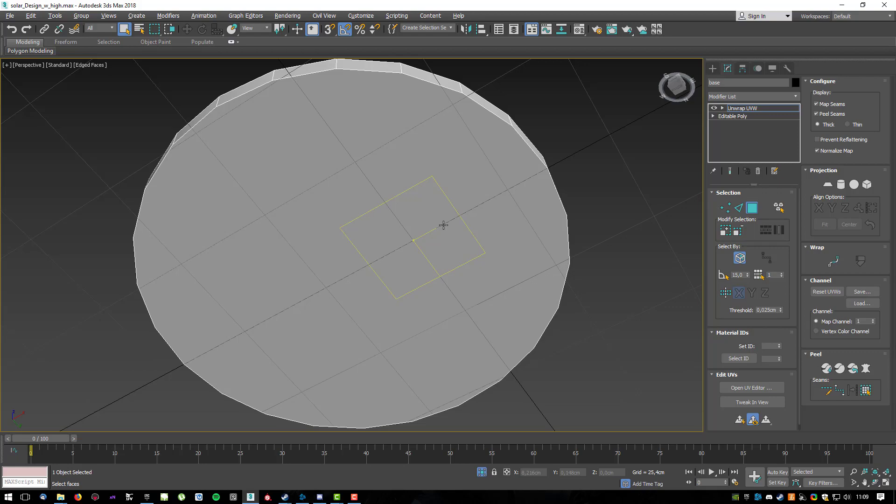
pyautogui.keyDown('alt'); pyautogui.moveTo(531, 165); pyautogui.dragTo(498, 218, button='middle'); pyautogui.keyUp('alt')
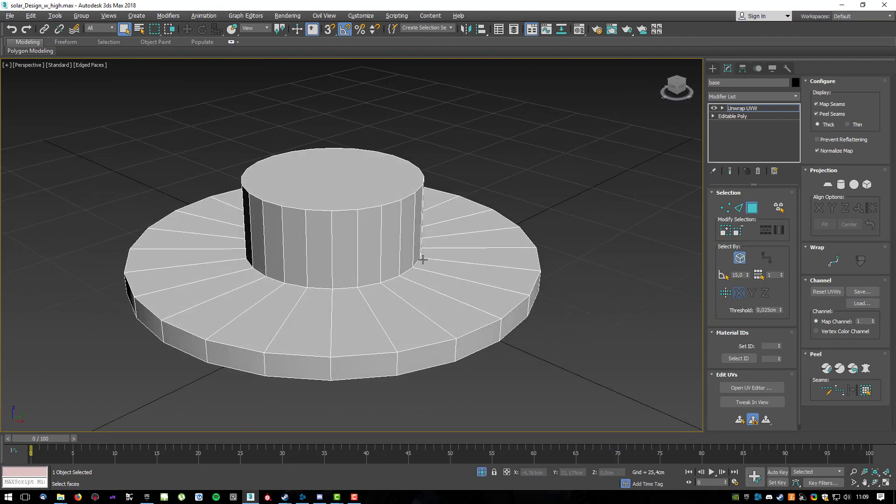
pyautogui.keyDown('alt'); pyautogui.moveTo(420, 263); pyautogui.dragTo(468, 216, button='middle'); pyautogui.keyUp('alt')
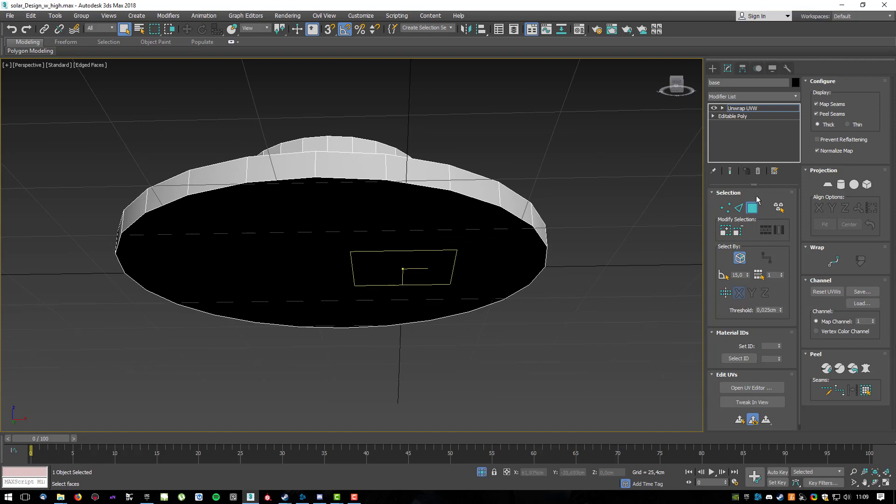
pyautogui.click(412, 216)
pyautogui.keyDown('alt'); pyautogui.moveTo(413, 216); pyautogui.dragTo(479, 190, button='middle'); pyautogui.keyUp('alt')
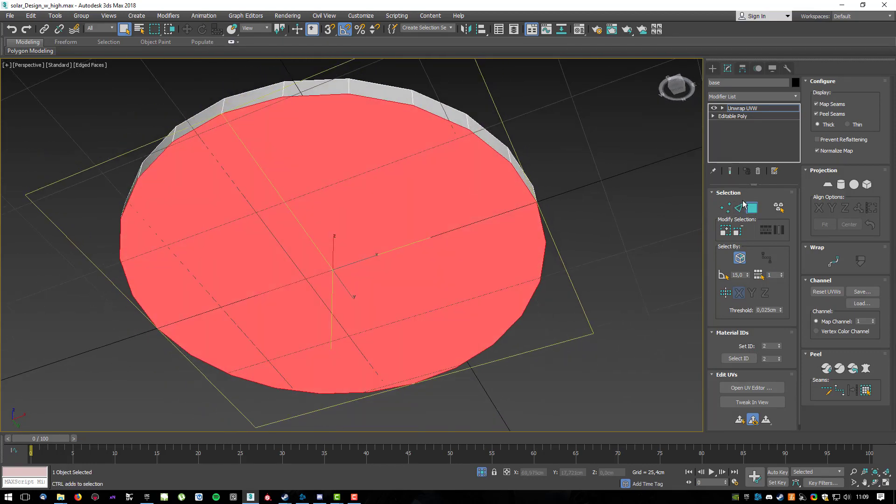
pyautogui.click(740, 207)
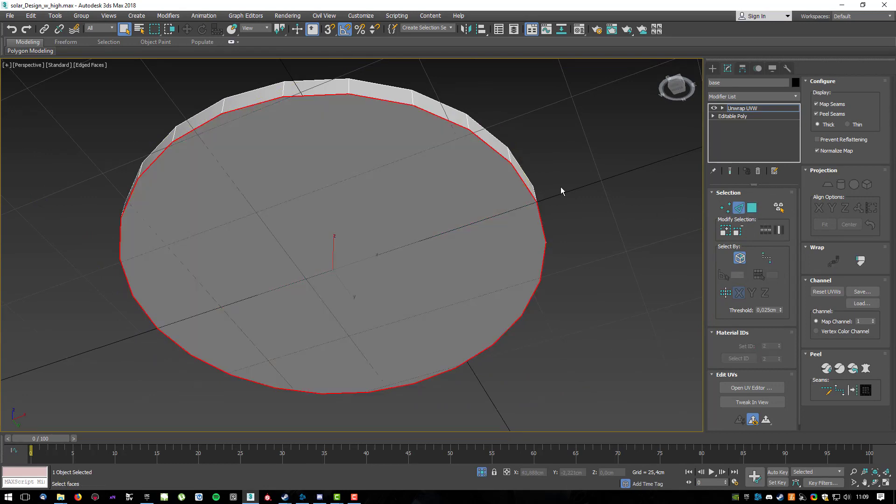
pyautogui.click(852, 390)
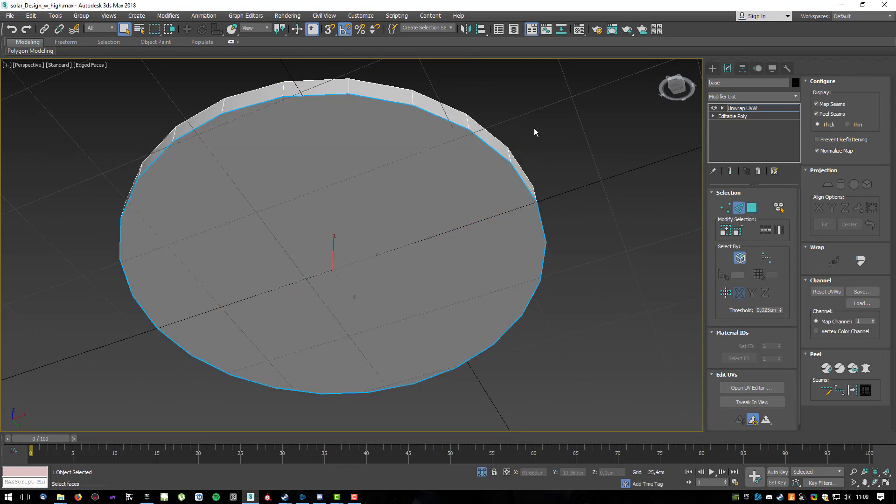
# Convert the edge loop where the cylinder meets the flange to a seam.
pyautogui.keyDown('alt'); pyautogui.moveTo(525, 113); pyautogui.dragTo(670, 177, button='middle'); pyautogui.keyUp('alt')
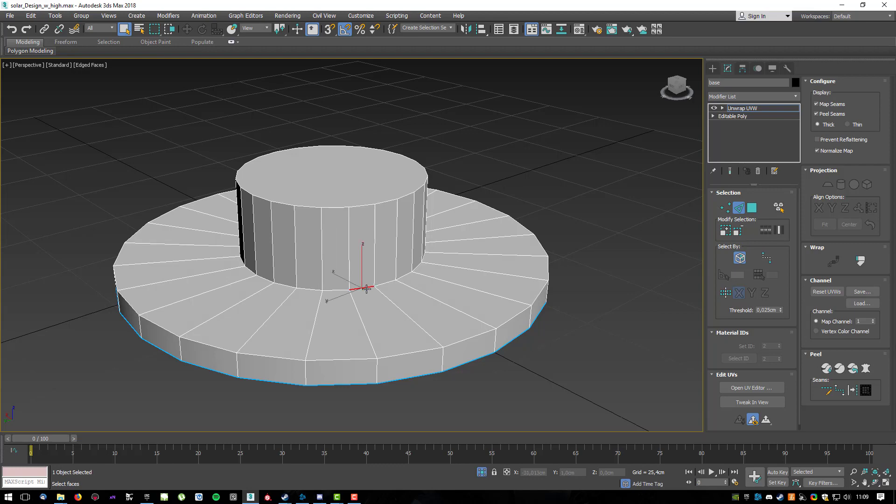
pyautogui.keyDown('alt'); pyautogui.moveTo(536, 253); pyautogui.dragTo(612, 340, button='middle'); pyautogui.keyUp('alt')
pyautogui.click(848, 390)
# Convert one vertical edge of the cylinder's side wall to a seam.
pyautogui.keyDown('alt'); pyautogui.moveTo(561, 320); pyautogui.dragTo(342, 266, button='middle'); pyautogui.keyUp('alt')
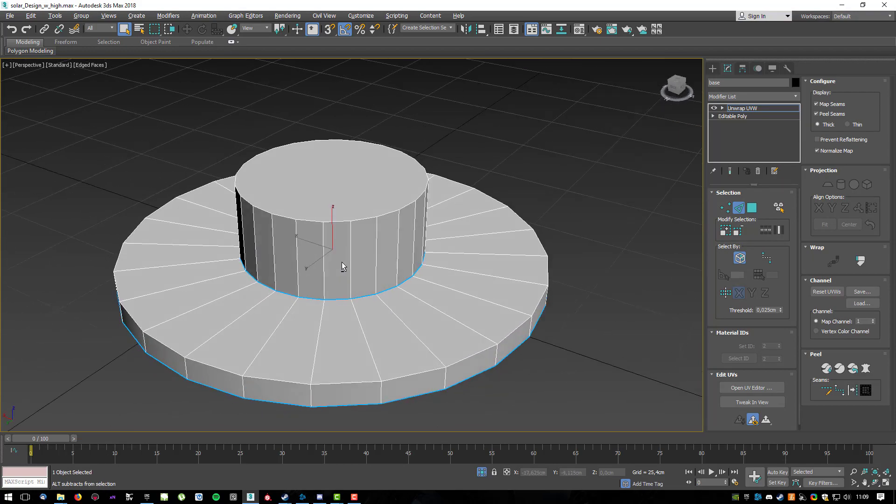
pyautogui.click(325, 256)
pyautogui.keyDown('alt'); pyautogui.moveTo(426, 246); pyautogui.dragTo(484, 264, button='middle'); pyautogui.keyUp('alt')
pyautogui.click(851, 389)
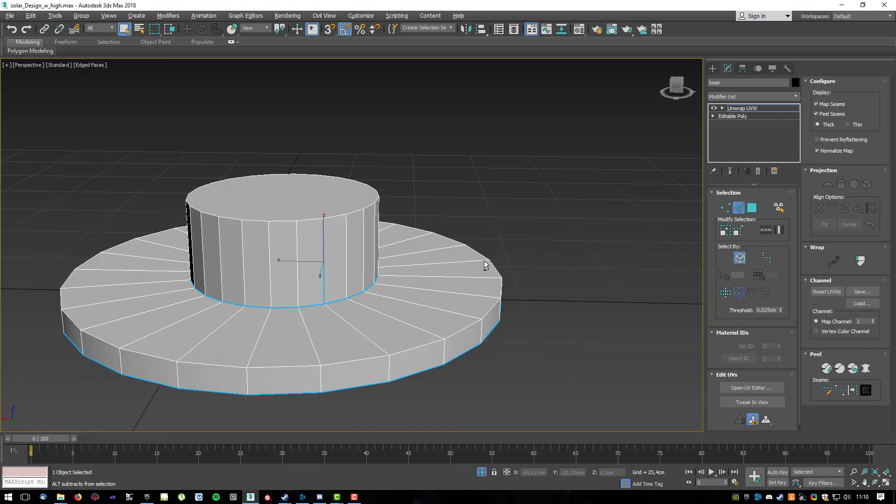
# Select the cylinder's top cap and convert its perimeter edges to a seam.
pyautogui.click(348, 213)
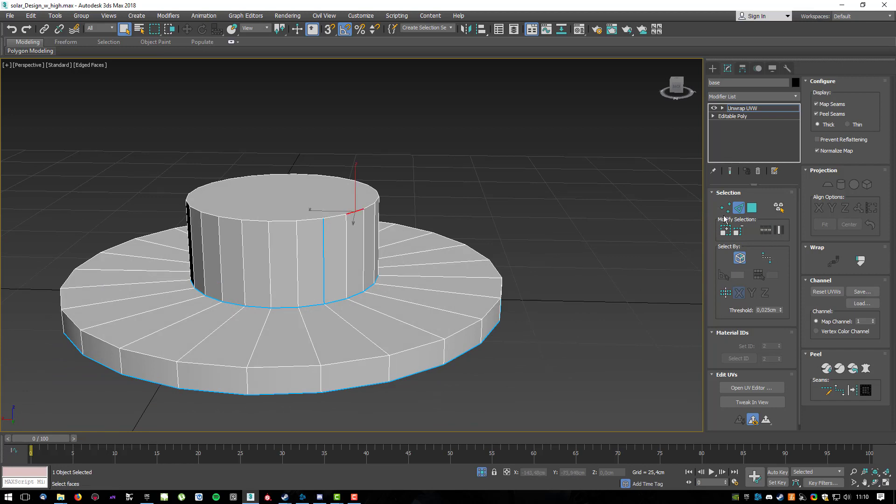
pyautogui.click(752, 208)
pyautogui.click(346, 200)
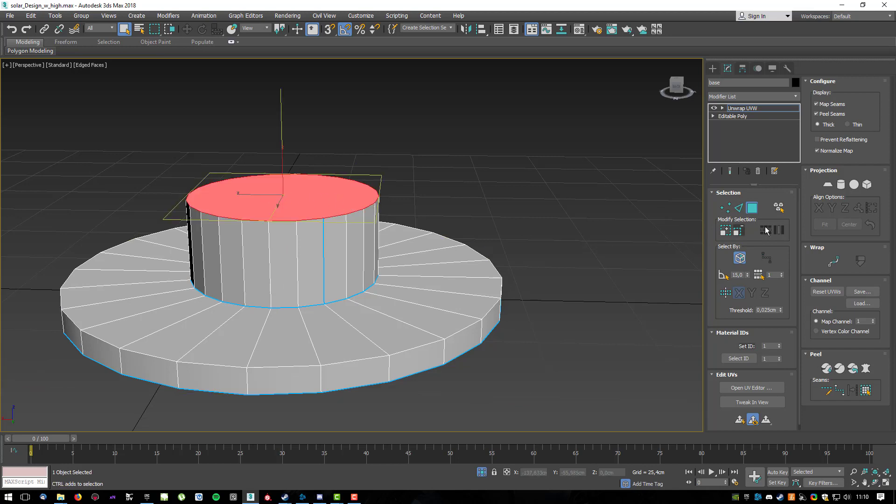
pyautogui.click(739, 208)
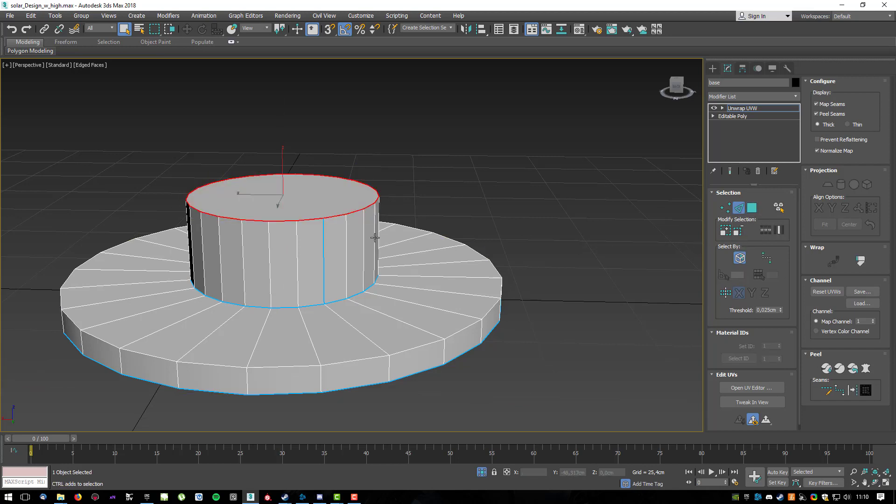
pyautogui.click(853, 390)
# Select a face on the flange and expand the face selection to its seams.
pyautogui.keyDown('alt'); pyautogui.moveTo(408, 314); pyautogui.dragTo(407, 343, button='middle'); pyautogui.keyUp('alt')
pyautogui.click(420, 354)
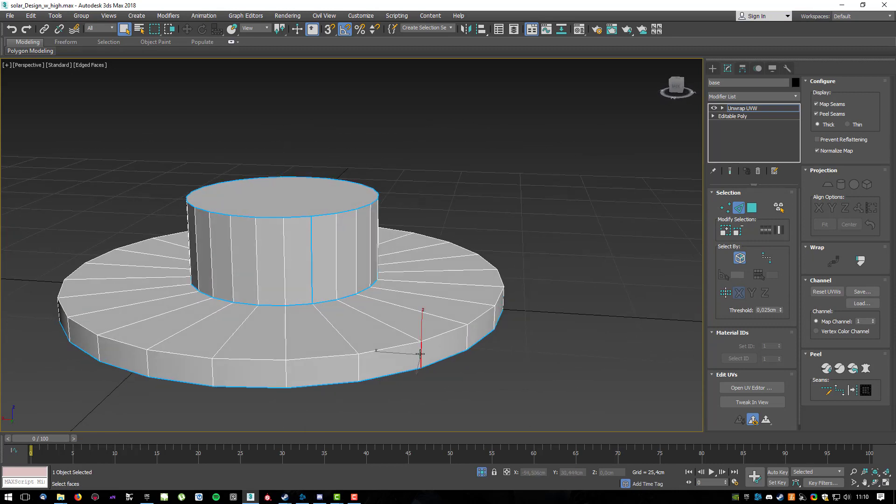
pyautogui.click(752, 208)
pyautogui.click(364, 202)
pyautogui.click(436, 323)
pyautogui.click(867, 390)
pyautogui.keyDown('alt'); pyautogui.moveTo(517, 366); pyautogui.dragTo(507, 350, button='middle'); pyautogui.keyUp('alt')
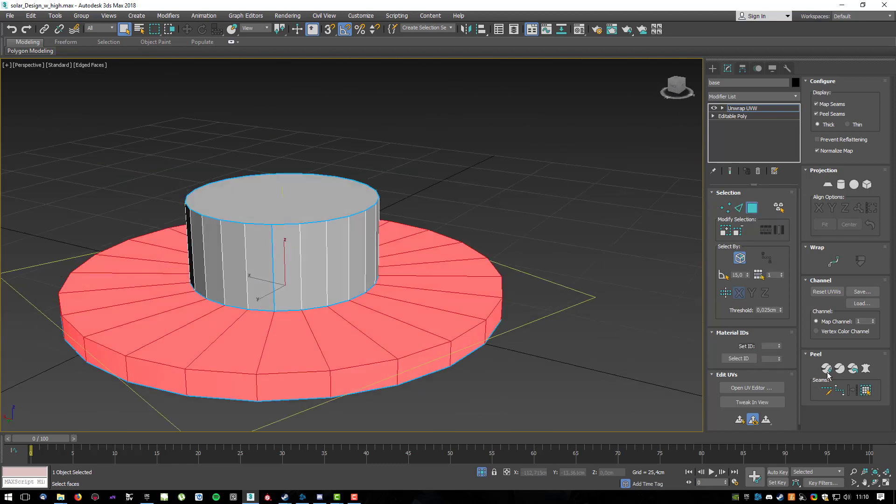
# Run Pelt Map on the selected flange faces, pelt and relax them, and commit the result.
pyautogui.click(868, 369)
pyautogui.click(410, 155)
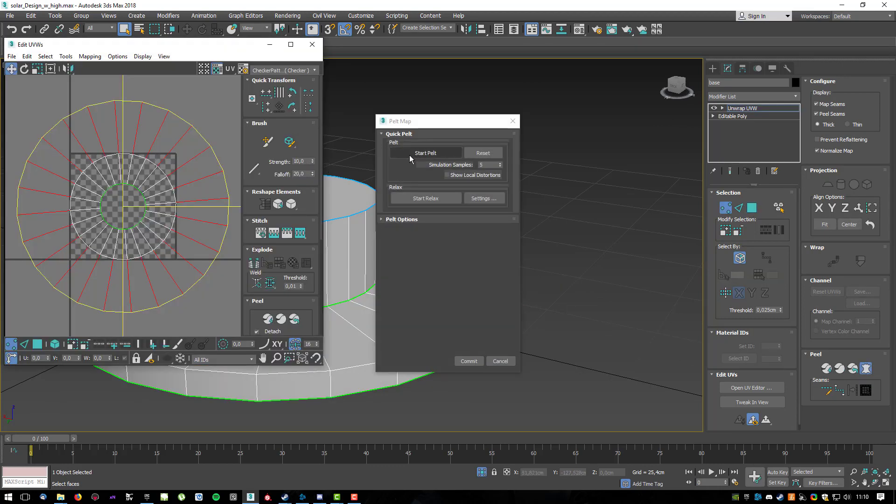
pyautogui.click(412, 154)
pyautogui.click(422, 197)
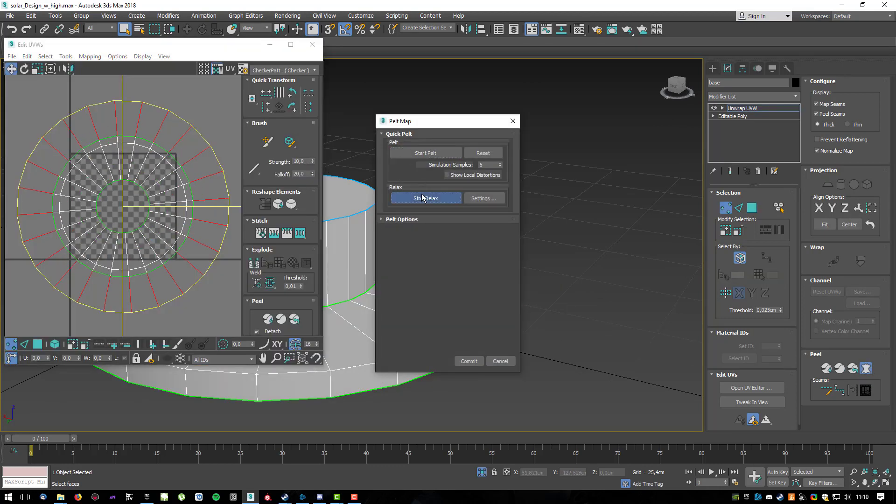
pyautogui.click(469, 361)
# Assign the custom UV checker material to the base and examine the pattern on the flange and its rim.
pyautogui.scroll(-2, 187, 220)
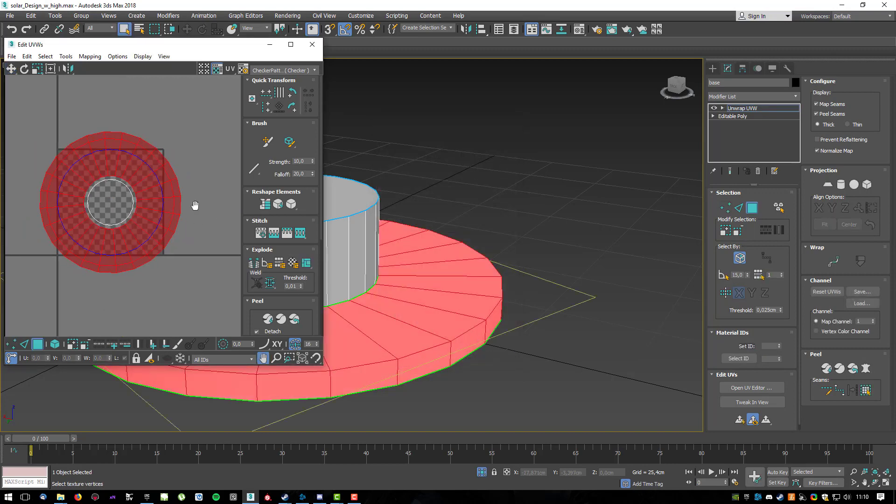
pyautogui.moveTo(409, 219); pyautogui.dragTo(472, 226, button='middle')
pyautogui.press('m')
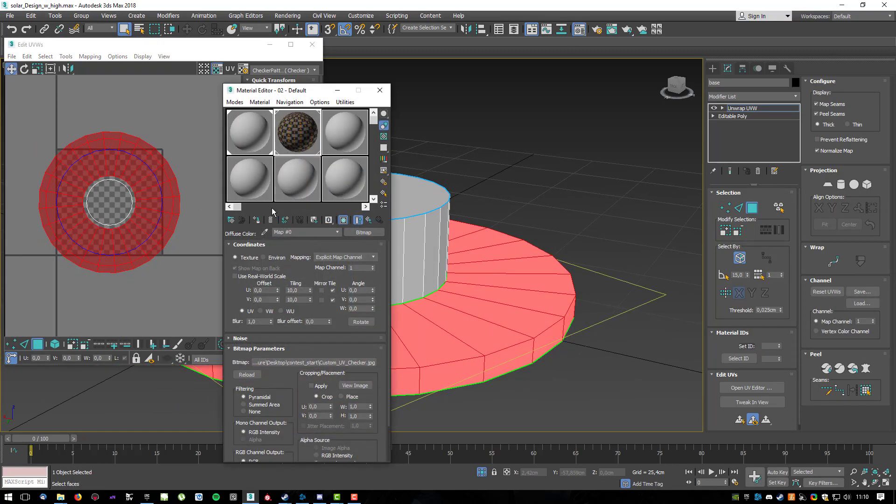
pyautogui.click(257, 220)
pyautogui.press('m')
pyautogui.scroll(4, 383, 372)
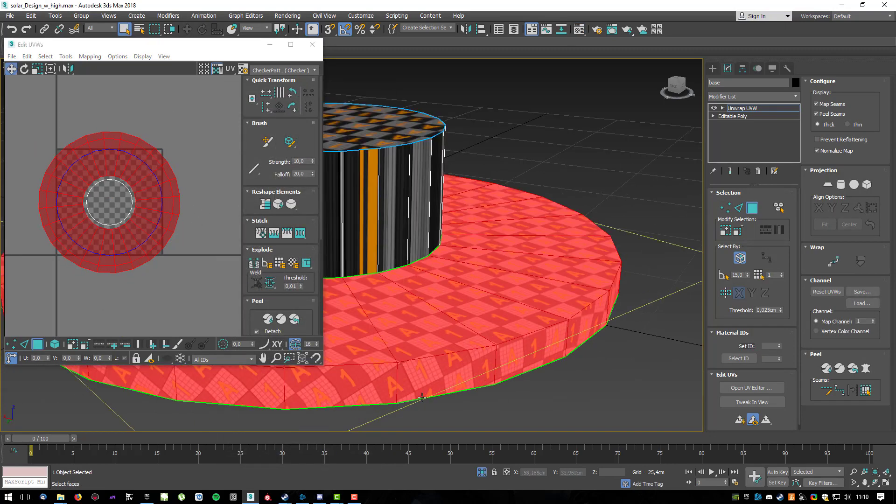
pyautogui.moveTo(435, 364); pyautogui.dragTo(687, 332, button='middle')
pyautogui.moveTo(483, 332); pyautogui.dragTo(644, 322, button='middle')
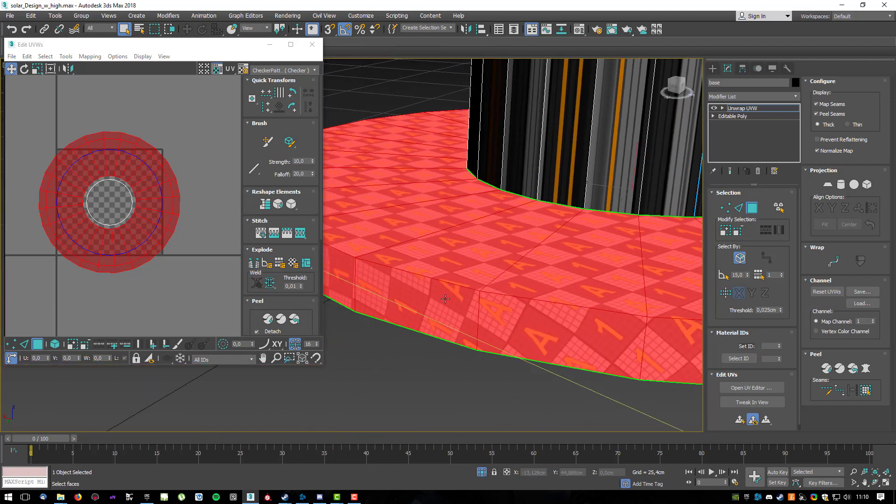
pyautogui.moveTo(447, 307); pyautogui.dragTo(616, 338, button='middle')
# Move the flange's UV shell off the texture tile into the empty space up and to its left.
pyautogui.scroll(-5, 616, 338)
pyautogui.scroll(-3, 162, 233)
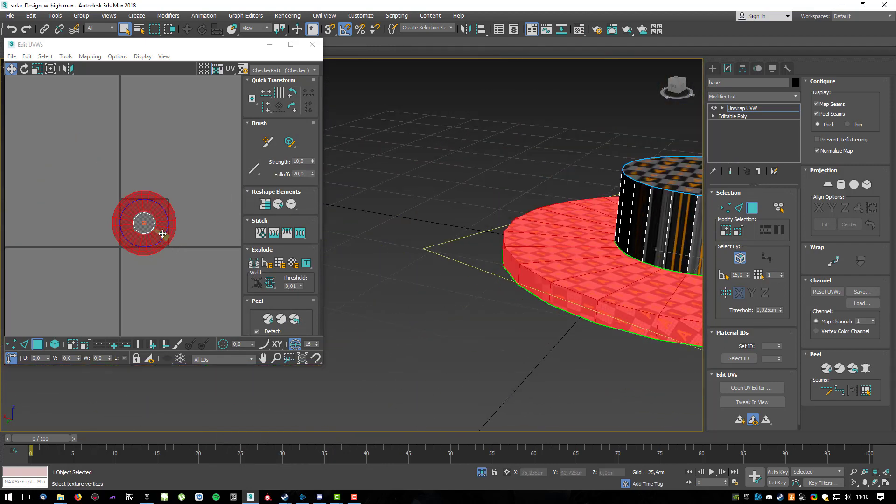
pyautogui.moveTo(163, 234); pyautogui.dragTo(87, 153)
# Select the cylinder's side wall up to its seams, pelt it, relax it by polygon angles, and commit the result.
pyautogui.moveTo(524, 263); pyautogui.dragTo(294, 283, button='middle')
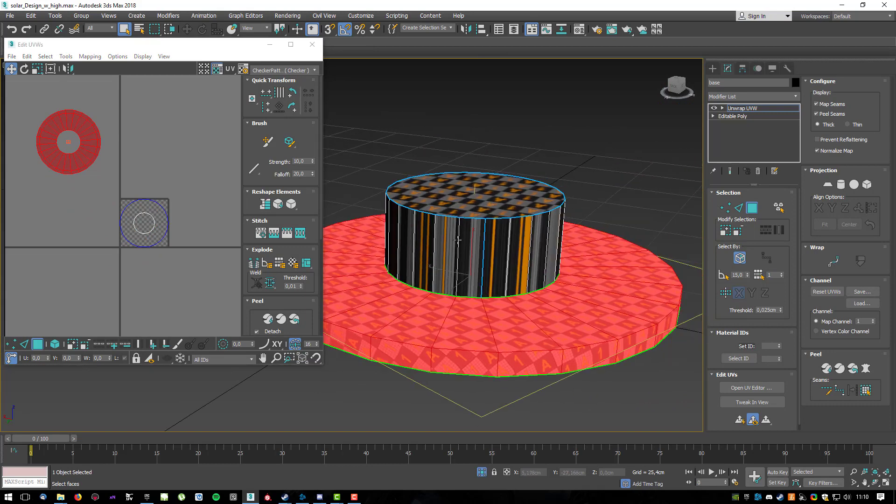
pyautogui.click(519, 260)
pyautogui.click(865, 391)
pyautogui.click(866, 369)
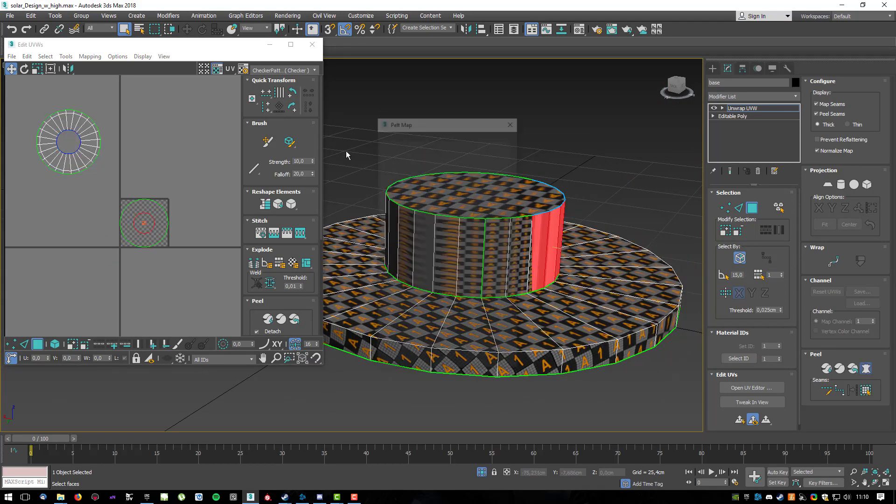
pyautogui.click(423, 154)
pyautogui.click(425, 154)
pyautogui.click(426, 198)
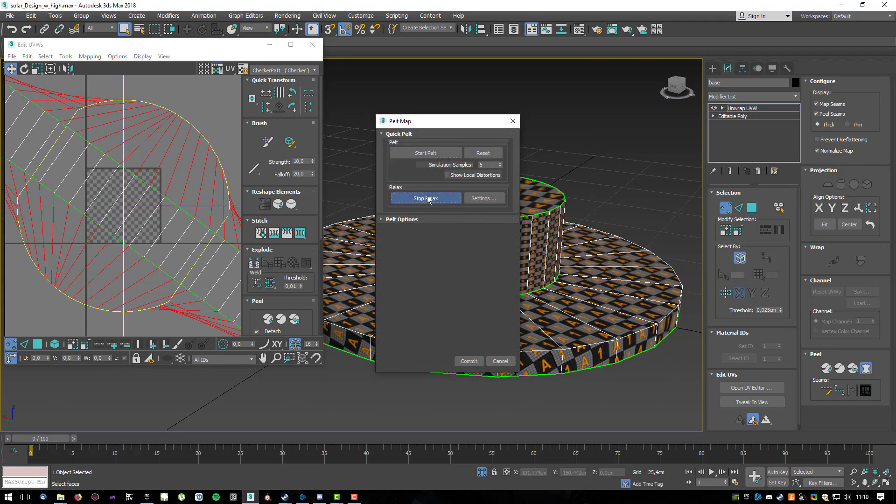
pyautogui.click(484, 198)
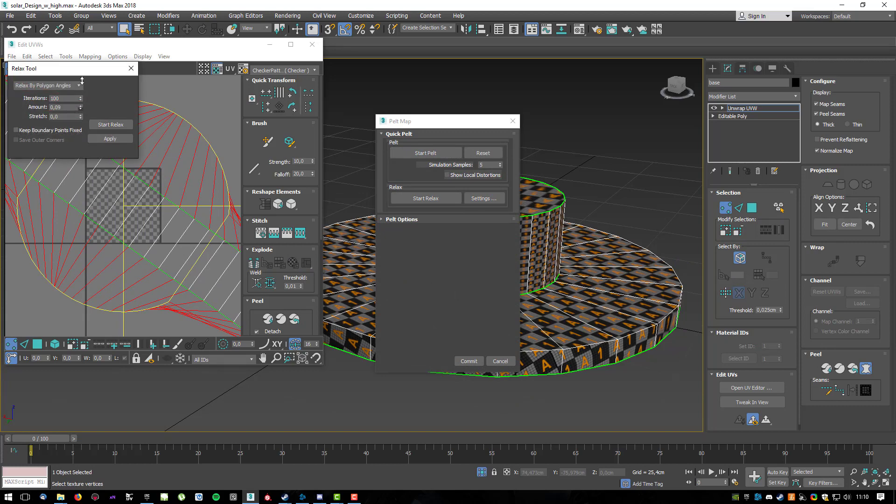
pyautogui.click(110, 125)
pyautogui.click(131, 68)
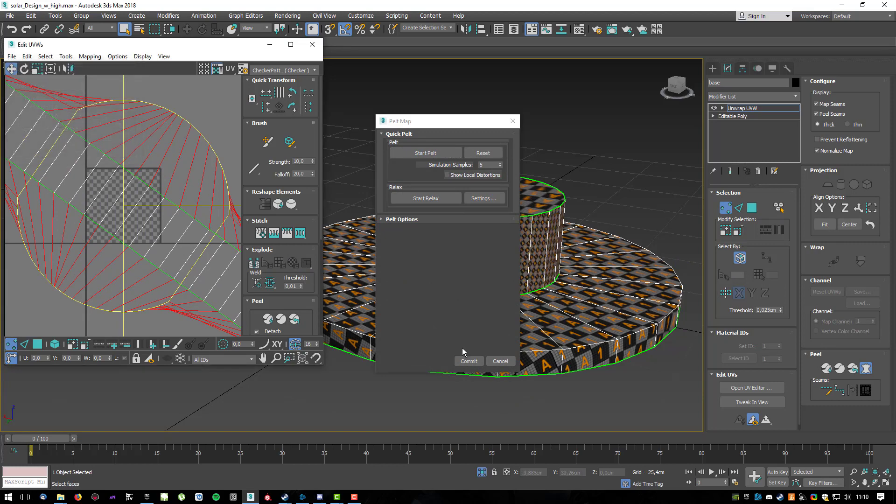
pyautogui.click(468, 362)
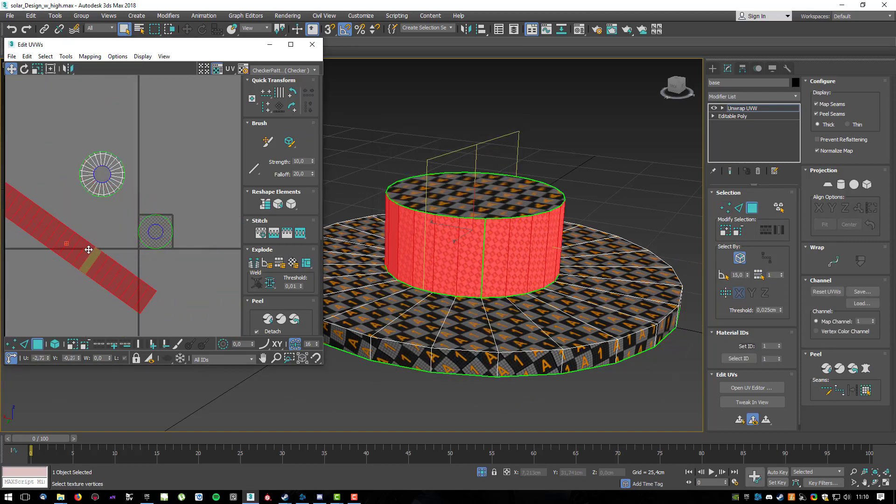
# Rotate the side wall's UV strip upright and place it to the left of the flange shell.
pyautogui.press('e')
pyautogui.moveTo(109, 259); pyautogui.dragTo(50, 231)
pyautogui.press('w')
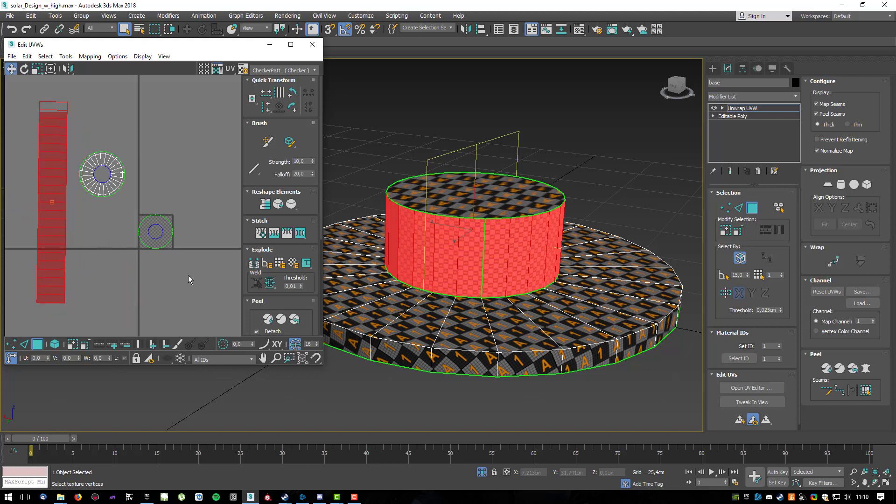
# Pelt and relax the cylinder's top cap, commit the result, and move its UV shell above the texture tile.
pyautogui.click(509, 199)
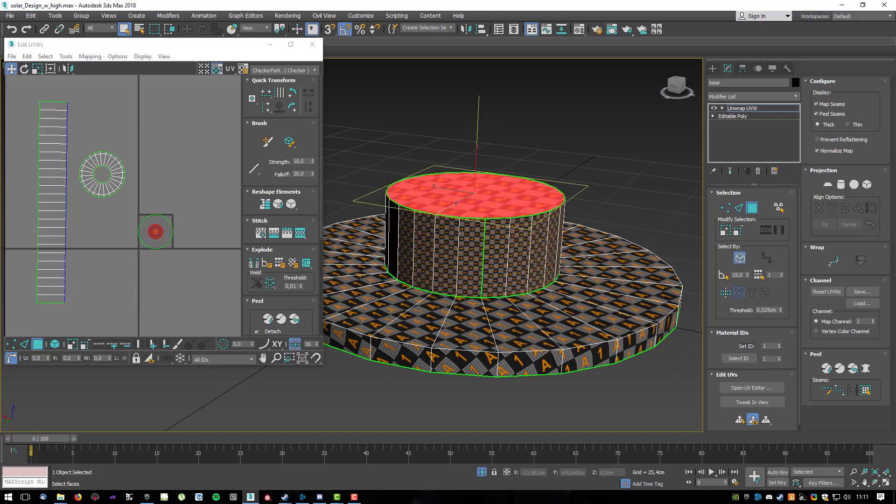
pyautogui.click(866, 391)
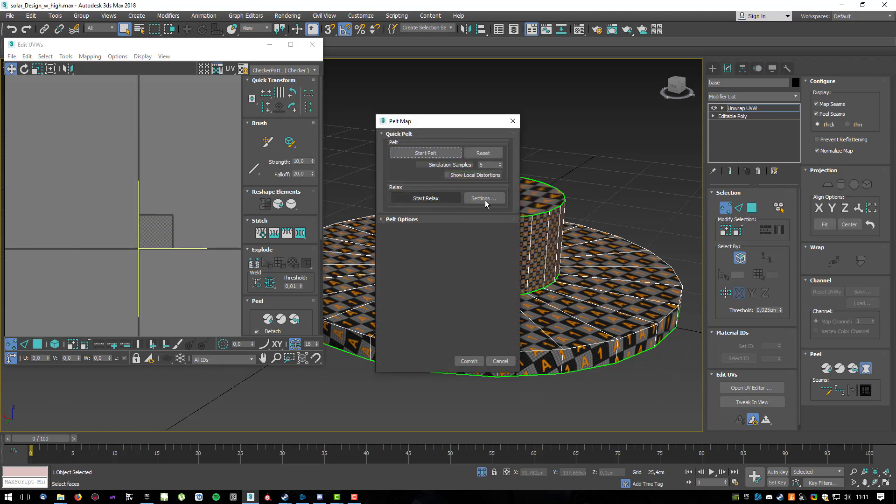
pyautogui.click(498, 360)
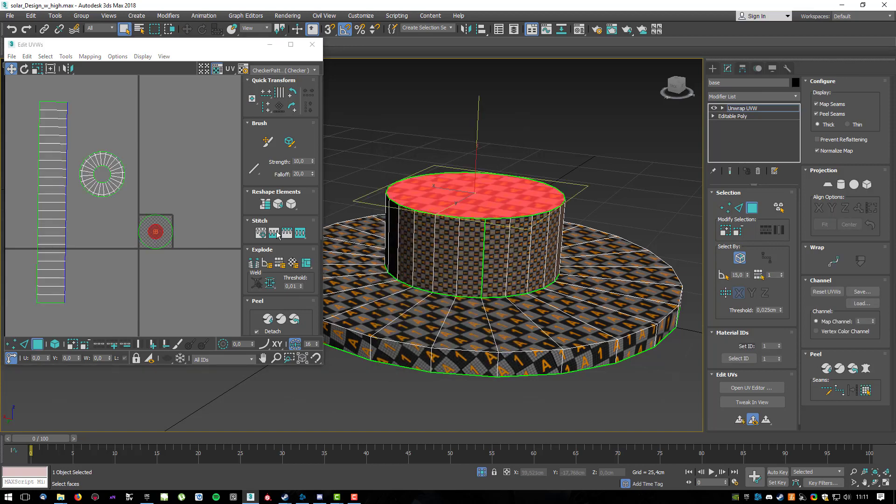
pyautogui.click(865, 369)
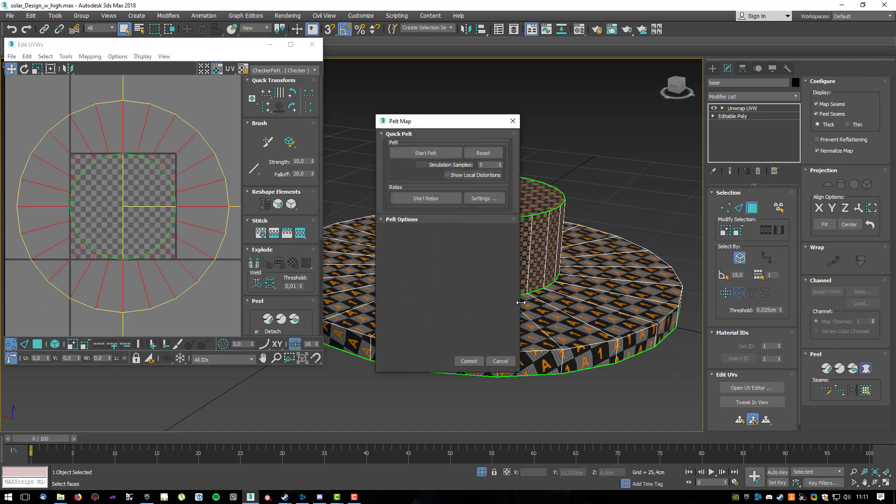
pyautogui.click(426, 198)
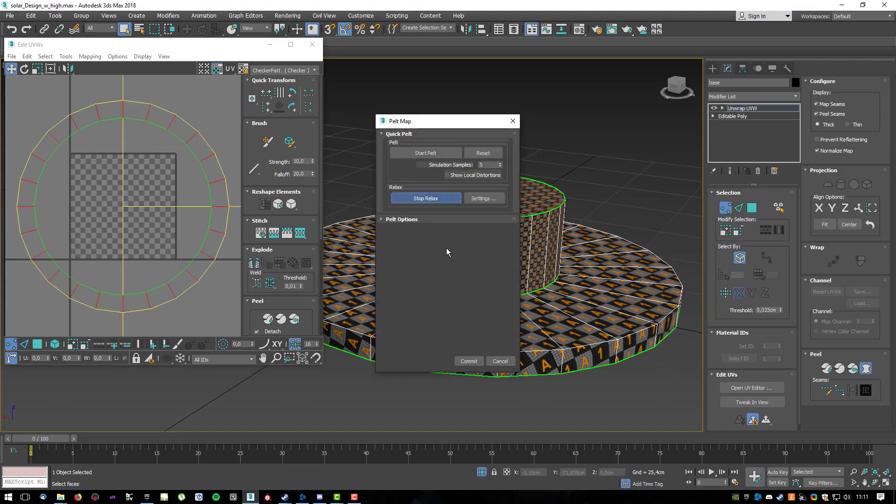
pyautogui.click(469, 362)
pyautogui.scroll(-3, 163, 256)
pyautogui.moveTo(156, 254); pyautogui.dragTo(164, 162)
# Pelt and relax the base's bottom face, commit the result, and move its UV shell to the right off the texture tile.
pyautogui.keyDown('alt'); pyautogui.moveTo(509, 244); pyautogui.dragTo(530, 226, button='middle'); pyautogui.keyUp('alt')
pyautogui.click(530, 226)
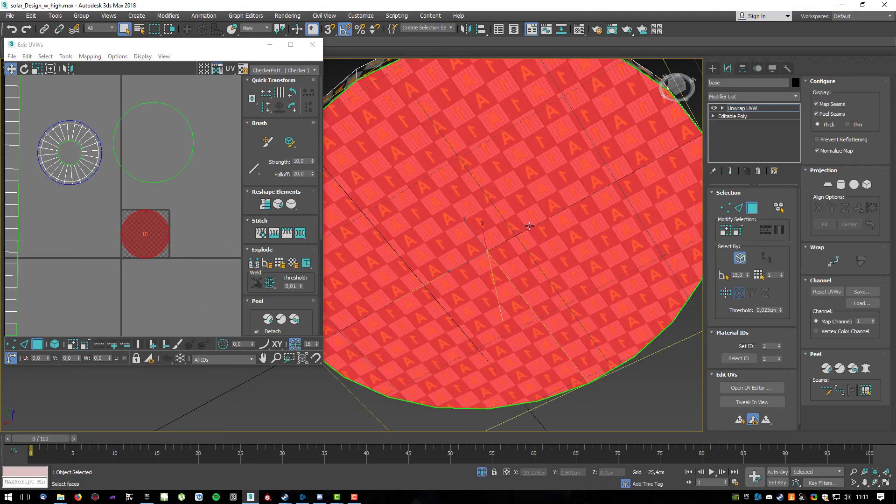
pyautogui.click(866, 369)
pyautogui.click(429, 156)
pyautogui.click(428, 156)
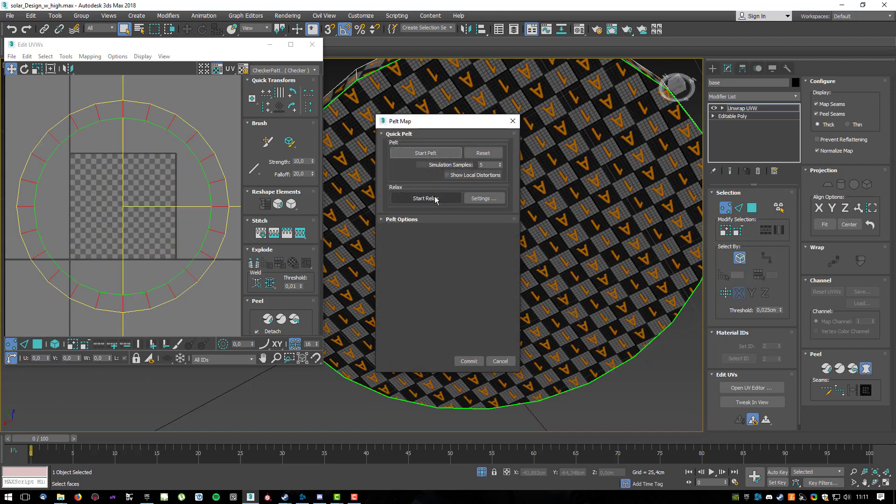
pyautogui.click(469, 362)
pyautogui.scroll(-3, 119, 209)
pyautogui.moveTo(124, 219); pyautogui.dragTo(161, 224)
pyautogui.scroll(-3, 210, 119)
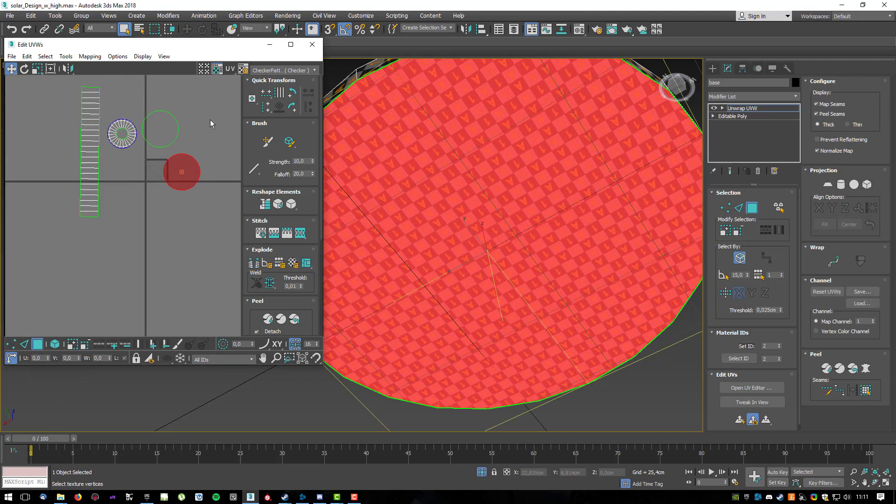
# Select all of the base's UV shells and move them together into the empty space below and to the right of the texture tile.
pyautogui.hotkey('ctrl', 'a')
pyautogui.keyDown('alt'); pyautogui.moveTo(467, 154); pyautogui.dragTo(486, 238, button='middle'); pyautogui.keyUp('alt')
pyautogui.scroll(-3, 192, 177)
pyautogui.moveTo(193, 173); pyautogui.dragTo(174, 212, button='middle')
pyautogui.moveTo(163, 214); pyautogui.dragTo(229, 274)
pyautogui.moveTo(202, 204); pyautogui.dragTo(118, 201, button='middle')
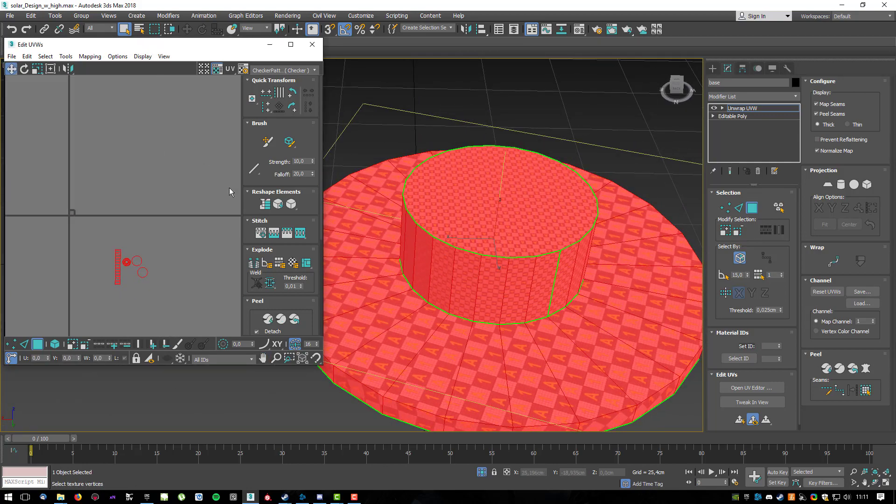
# Close the UV editor and convert the base to an Editable Poly.
pyautogui.click(312, 45)
pyautogui.scroll(-3, 413, 229)
pyautogui.rightClick(413, 229)
pyautogui.moveTo(481, 330)
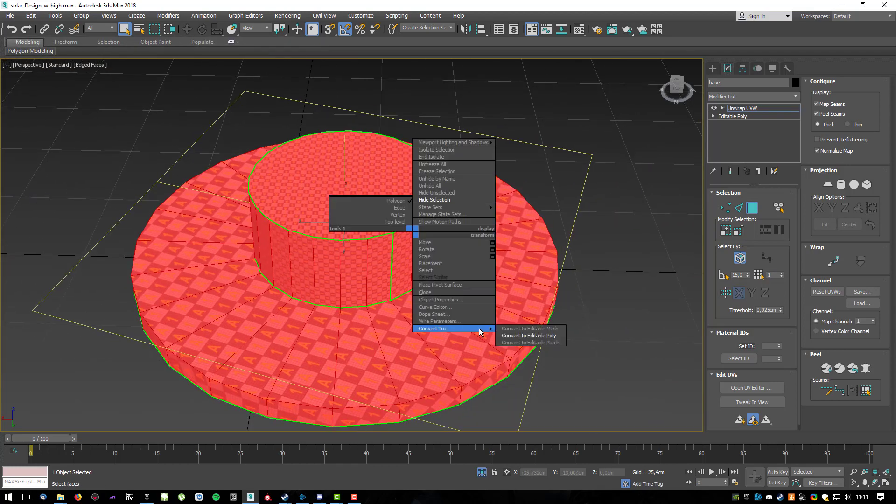
pyautogui.click(529, 335)
# End the isolation of the base and hide the base.
pyautogui.rightClick(459, 249)
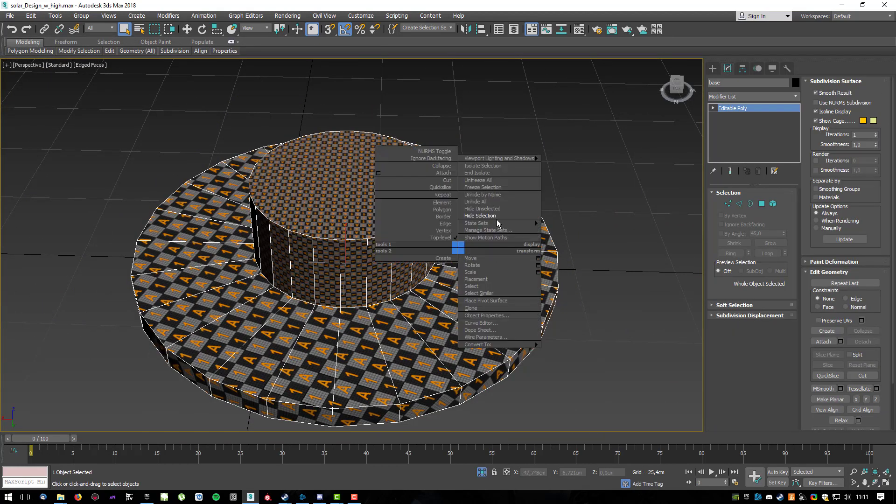
pyautogui.click(502, 174)
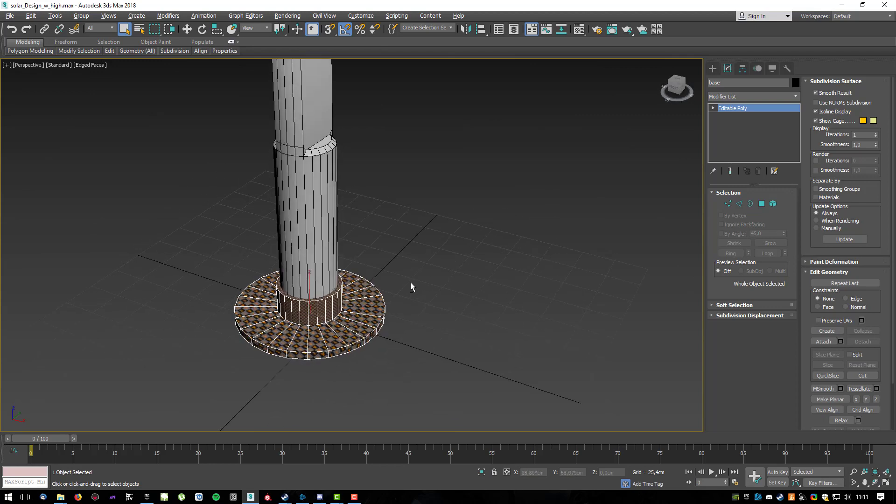
pyautogui.rightClick(339, 310)
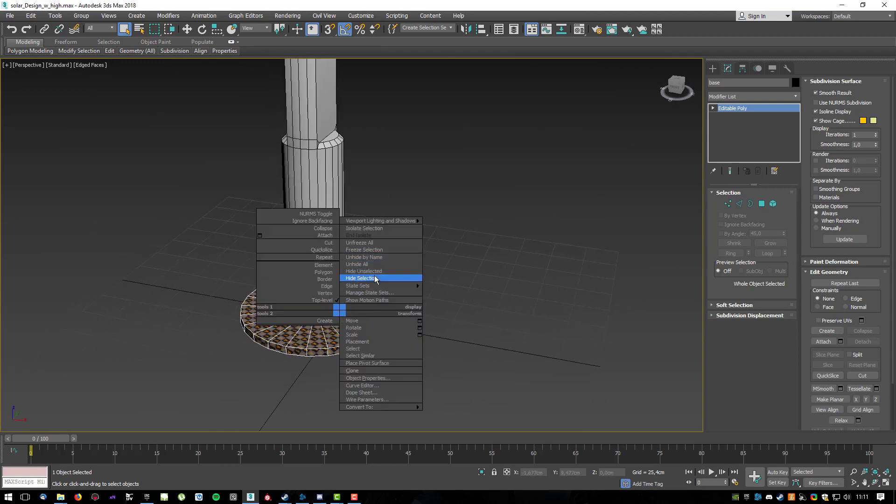
pyautogui.click(376, 279)
# Select the pole and examine the shoulder between its round lower section and flattened upper section.
pyautogui.press('z')
pyautogui.click(346, 279)
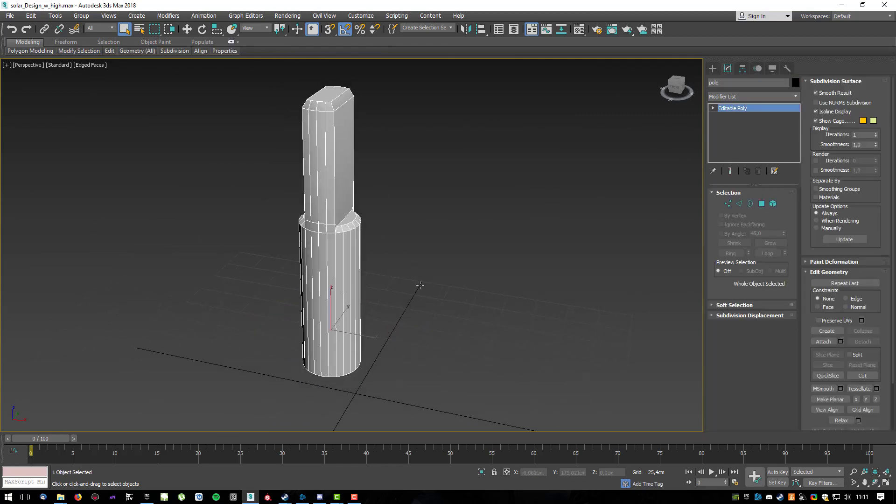
pyautogui.moveTo(362, 261)
pyautogui.keyDown('alt'); pyautogui.mouseDown(button='middle')
pyautogui.moveTo(441, 251)
pyautogui.moveTo(352, 253)
pyautogui.moveTo(353, 272)
pyautogui.mouseUp(button='middle'); pyautogui.keyUp('alt')
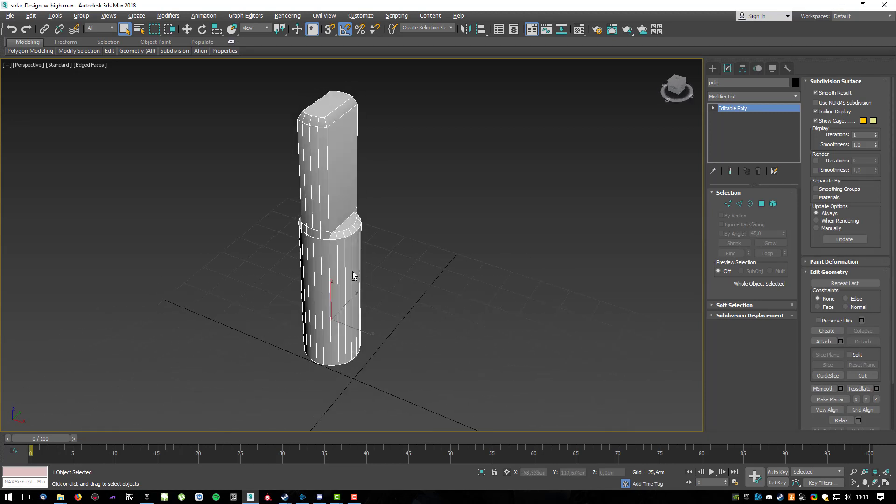
pyautogui.scroll(6, 363, 264)
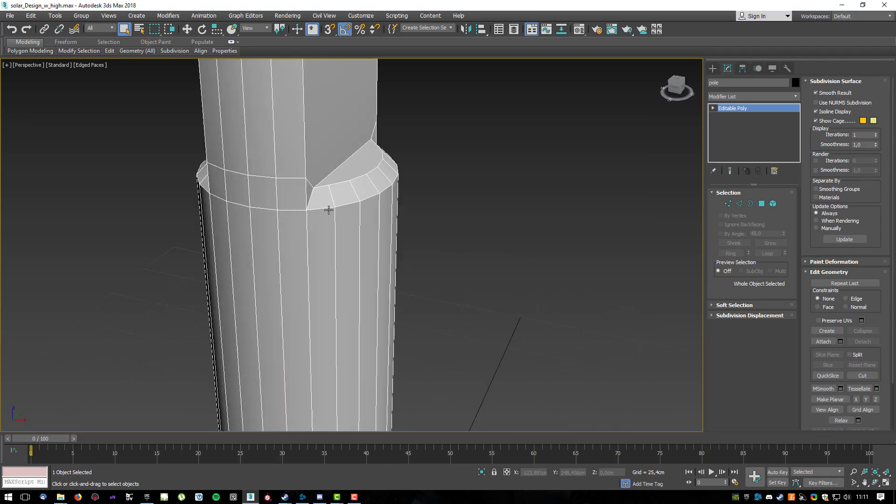
pyautogui.moveTo(331, 195)
pyautogui.keyDown('alt'); pyautogui.mouseDown(button='middle')
pyautogui.moveTo(321, 195)
pyautogui.moveTo(332, 202)
pyautogui.mouseUp(button='middle'); pyautogui.keyUp('alt')
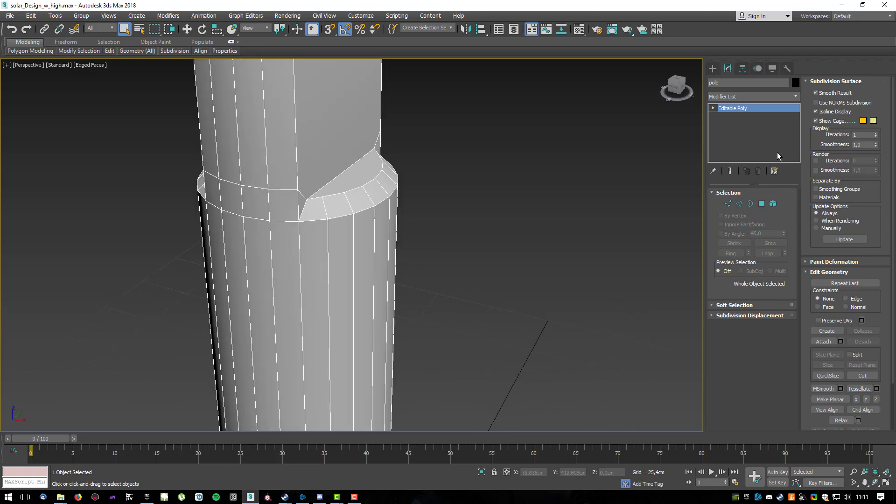
pyautogui.click(740, 204)
pyautogui.keyDown('alt'); pyautogui.moveTo(418, 198); pyautogui.dragTo(410, 202, button='middle'); pyautogui.keyUp('alt')
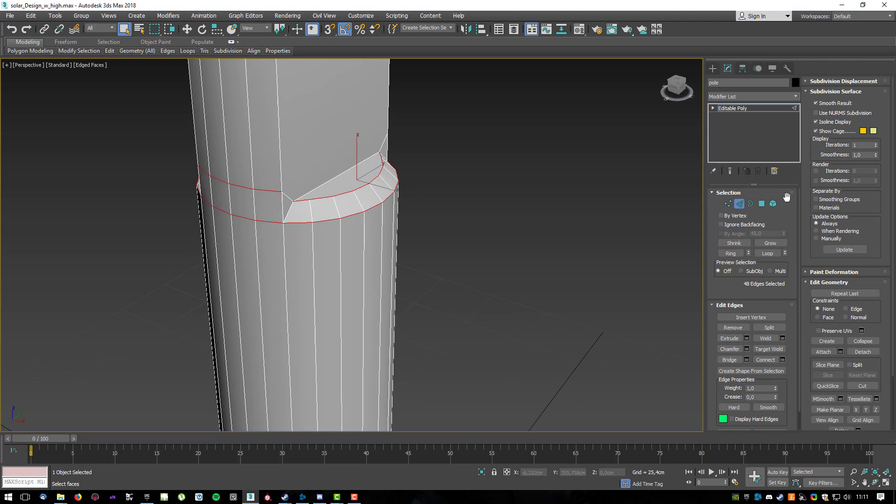
pyautogui.click(740, 204)
# Apply a UVW Mapping Clear modifier to the pole and convert it back to an Editable Poly.
pyautogui.click(751, 97)
pyautogui.press('u')
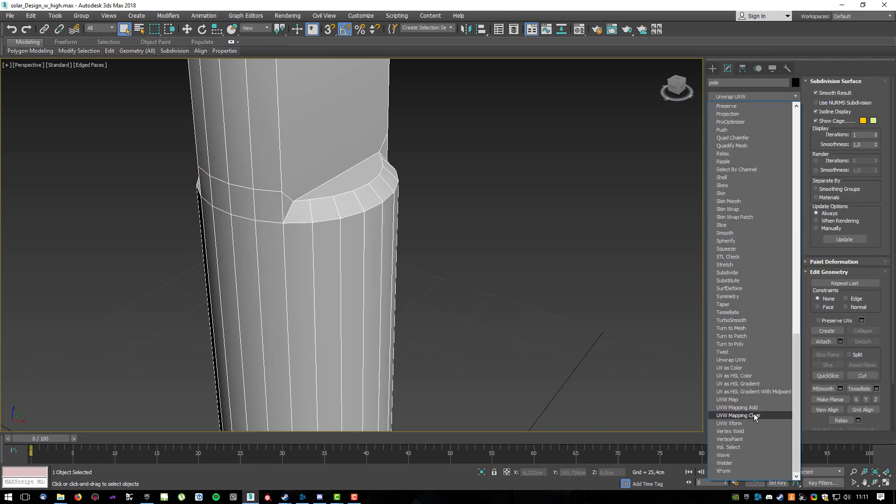
pyautogui.click(738, 416)
pyautogui.rightClick(296, 253)
pyautogui.moveTo(341, 349)
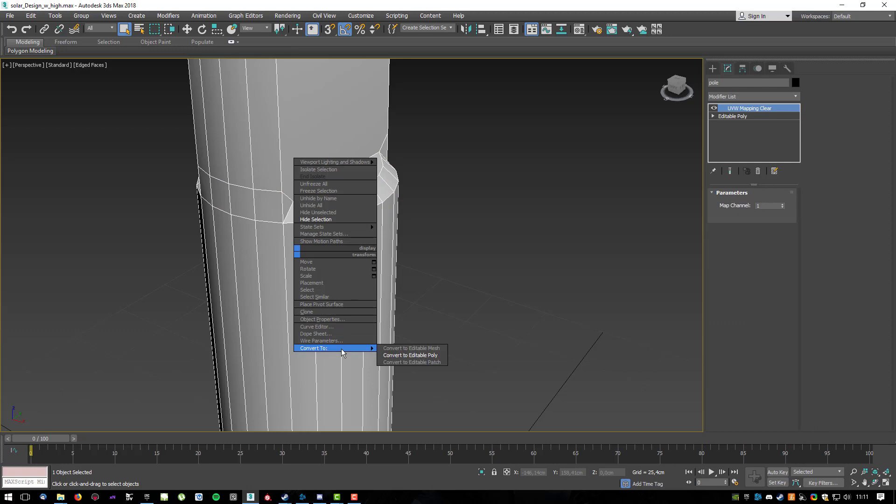
pyautogui.click(422, 357)
# Add an Unwrap UVW modifier to the pole and switch to edge selection.
pyautogui.press('u')
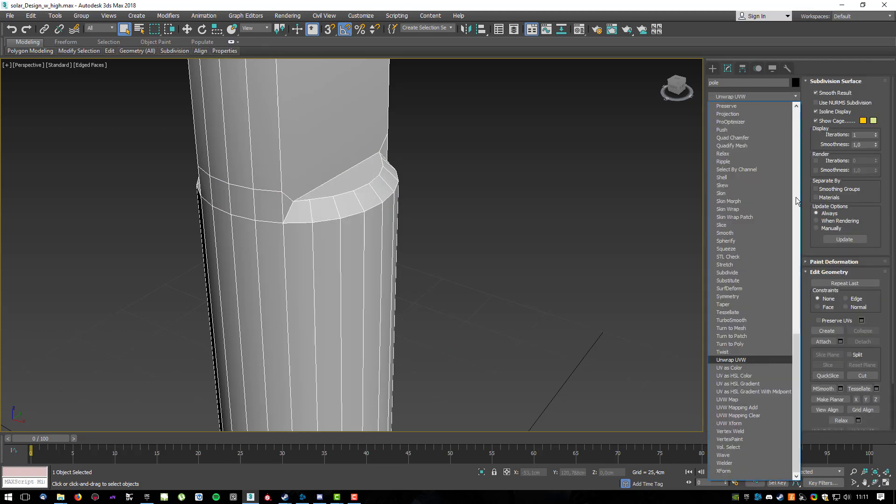
pyautogui.click(750, 358)
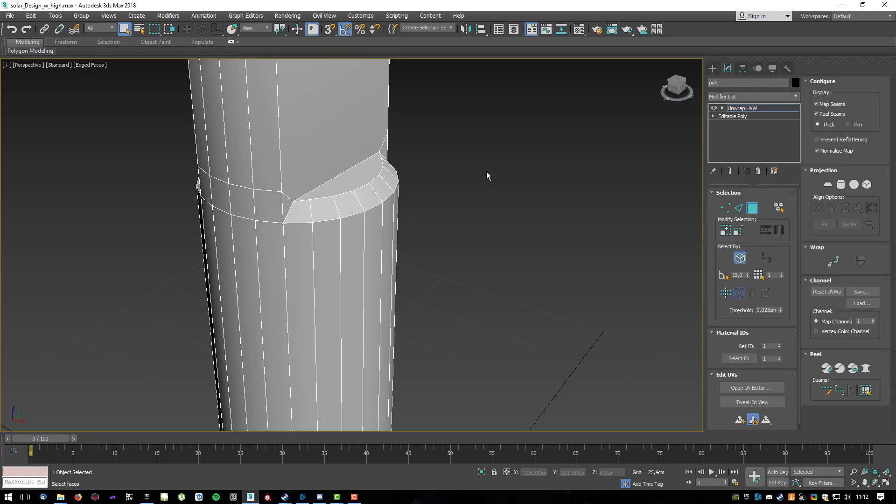
pyautogui.scroll(-5, 487, 172)
pyautogui.moveTo(481, 170); pyautogui.dragTo(481, 227, button='middle')
pyautogui.click(740, 209)
pyautogui.keyDown('alt'); pyautogui.moveTo(444, 366); pyautogui.dragTo(412, 335, button='middle'); pyautogui.keyUp('alt')
pyautogui.click(407, 340)
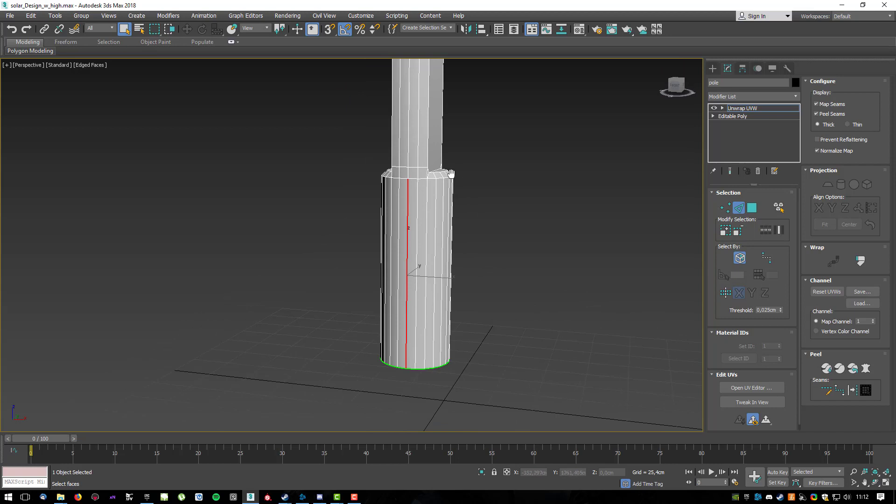
pyautogui.moveTo(414, 173); pyautogui.dragTo(398, 245, button='middle')
pyautogui.scroll(3, 399, 244)
pyautogui.keyDown('ctrl'); pyautogui.click(389, 253); pyautogui.keyUp('ctrl')
pyautogui.keyDown('ctrl'); pyautogui.click(389, 240); pyautogui.keyUp('ctrl')
# Select the edges around the pole's shoulder where the upper section meets the lower one, and convert them to seams.
pyautogui.moveTo(452, 136); pyautogui.dragTo(500, 178, button='middle')
pyautogui.scroll(3, 344, 277)
pyautogui.click(319, 261)
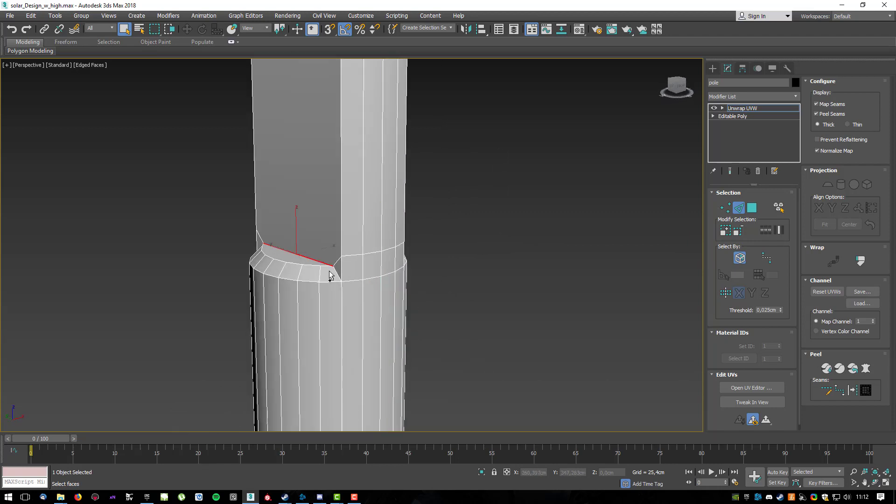
pyautogui.keyDown('ctrl'); pyautogui.click(338, 275); pyautogui.keyUp('ctrl')
pyautogui.keyDown('alt'); pyautogui.moveTo(282, 243); pyautogui.dragTo(271, 297, button='middle'); pyautogui.keyUp('alt')
pyautogui.keyDown('ctrl'); pyautogui.click(258, 276); pyautogui.keyUp('ctrl')
pyautogui.keyDown('ctrl'); pyautogui.click(270, 287); pyautogui.keyUp('ctrl')
pyautogui.keyDown('ctrl'); pyautogui.click(245, 286); pyautogui.keyUp('ctrl')
pyautogui.keyDown('ctrl'); pyautogui.click(229, 284); pyautogui.keyUp('ctrl')
pyautogui.keyDown('alt'); pyautogui.moveTo(218, 282); pyautogui.dragTo(271, 295, button='middle'); pyautogui.keyUp('alt')
pyautogui.keyDown('ctrl'); pyautogui.click(285, 293); pyautogui.keyUp('ctrl')
pyautogui.keyDown('ctrl'); pyautogui.click(259, 275); pyautogui.keyUp('ctrl')
pyautogui.keyDown('ctrl'); pyautogui.click(268, 297); pyautogui.keyUp('ctrl')
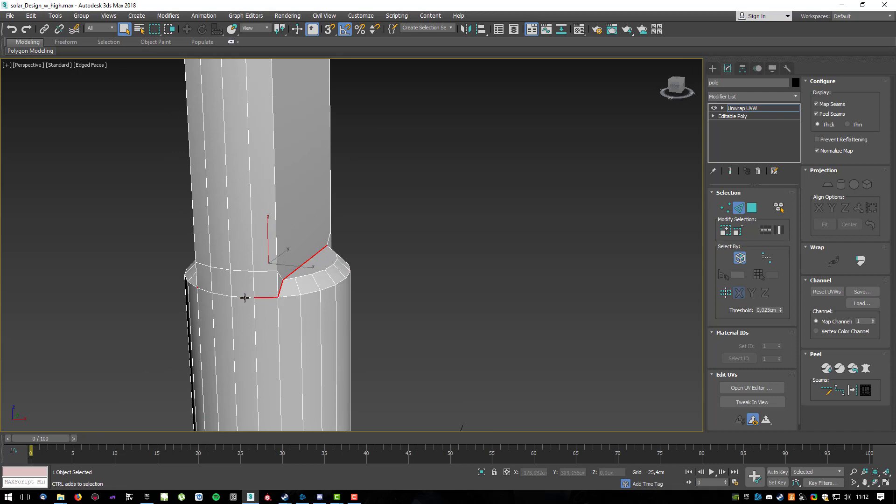
pyautogui.keyDown('alt'); pyautogui.moveTo(204, 291); pyautogui.dragTo(436, 271, button='middle'); pyautogui.keyUp('alt')
pyautogui.keyDown('alt'); pyautogui.moveTo(386, 293); pyautogui.dragTo(485, 322, button='middle'); pyautogui.keyUp('alt')
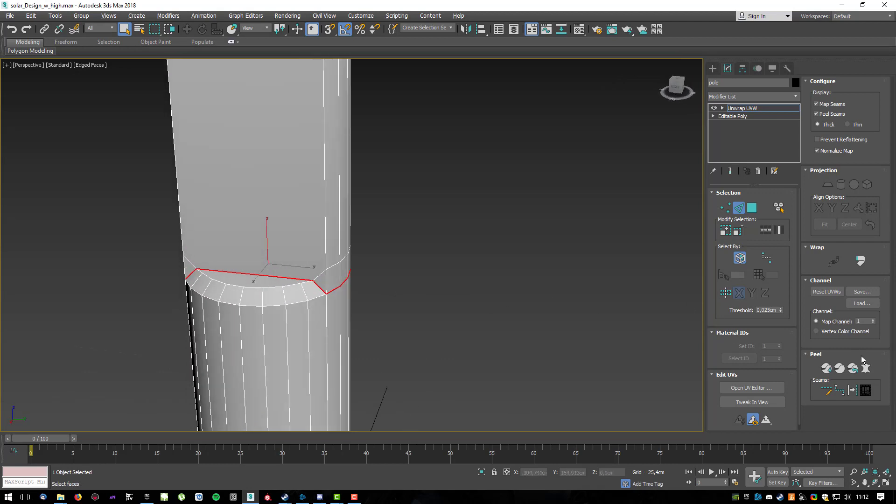
pyautogui.click(524, 351)
# Convert one vertical edge of the pole's lower section, from the shoulder down to the bottom, into a seam.
pyautogui.keyDown('alt'); pyautogui.moveTo(524, 352); pyautogui.dragTo(372, 236, button='middle'); pyautogui.keyUp('alt')
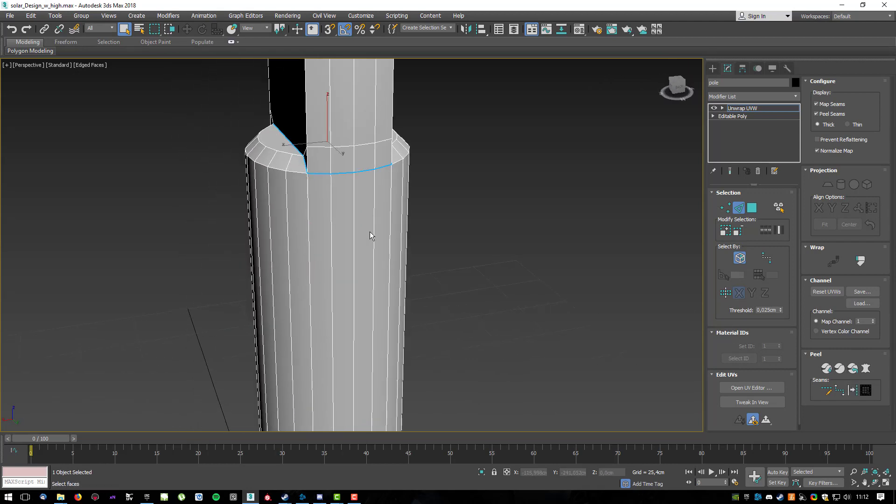
pyautogui.click(355, 223)
pyautogui.scroll(-5, 414, 290)
pyautogui.keyDown('alt'); pyautogui.moveTo(414, 300); pyautogui.dragTo(484, 319, button='middle'); pyautogui.keyUp('alt')
pyautogui.click(477, 338)
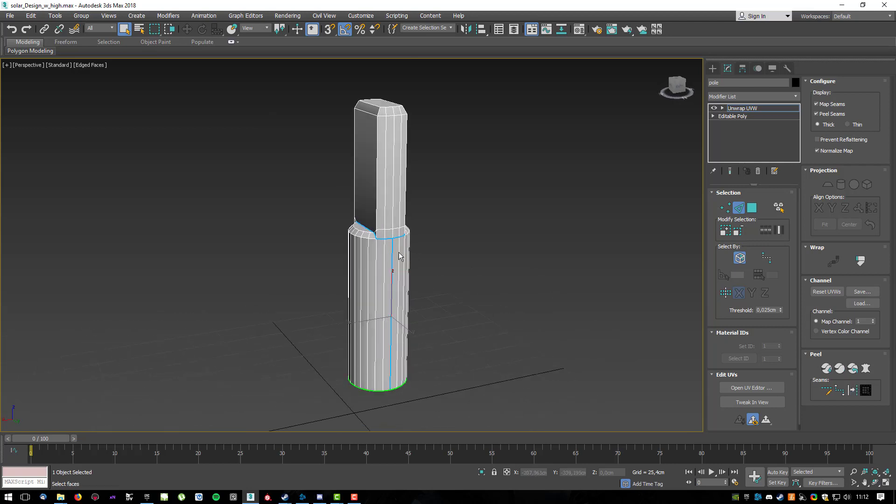
# Convert one vertical corner edge of the pole's upper section and the curved end edges of its top face into seams.
pyautogui.scroll(3, 377, 265)
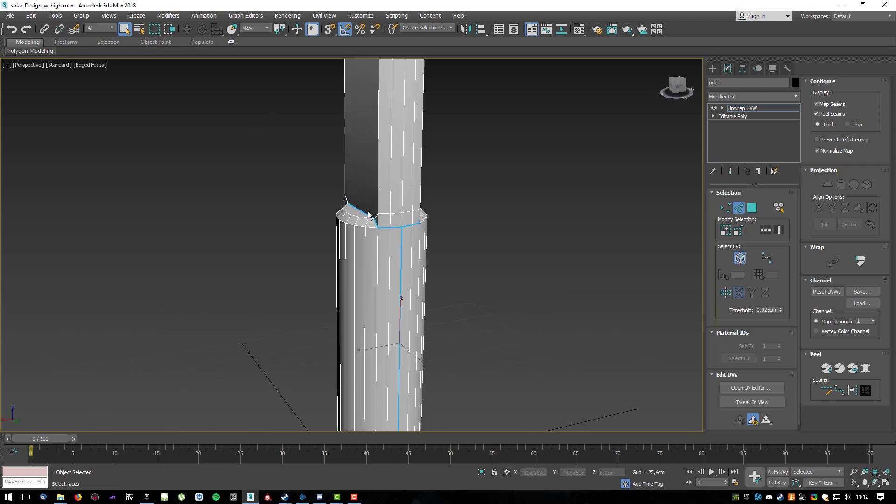
pyautogui.keyDown('alt'); pyautogui.moveTo(476, 222); pyautogui.dragTo(423, 262, button='middle'); pyautogui.keyUp('alt')
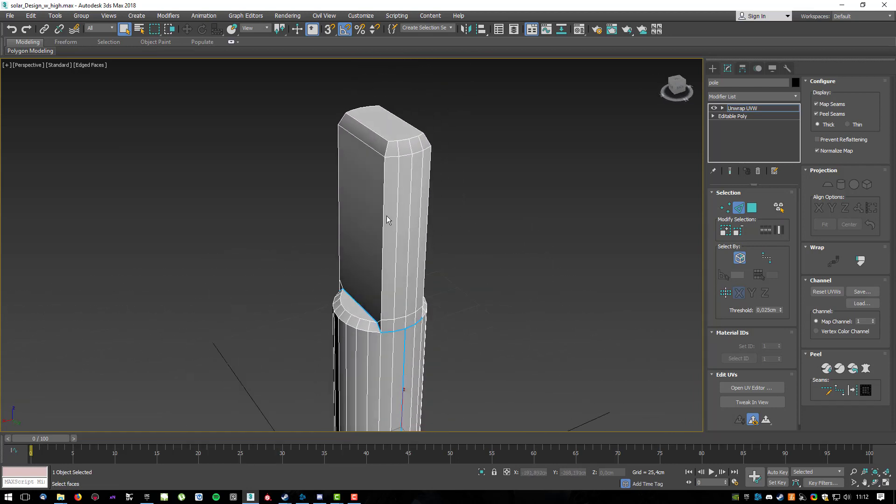
pyautogui.keyDown('alt'); pyautogui.moveTo(392, 182); pyautogui.dragTo(361, 223, button='middle'); pyautogui.keyUp('alt')
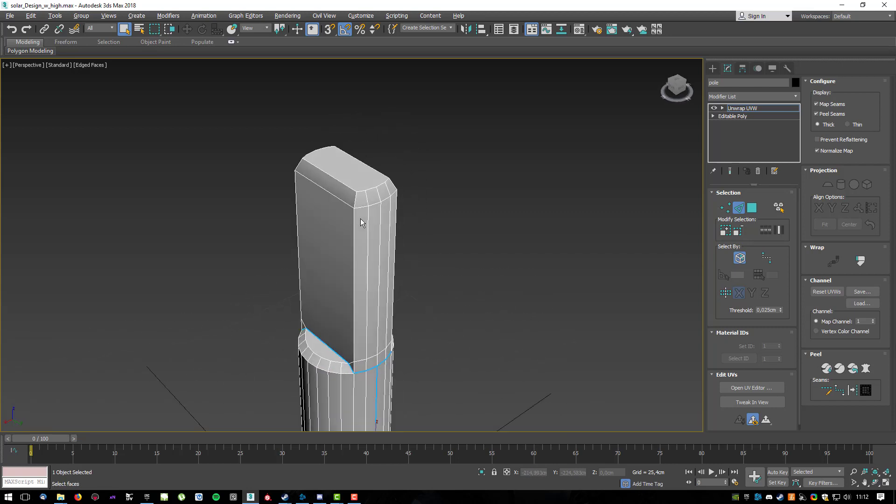
pyautogui.click(353, 233)
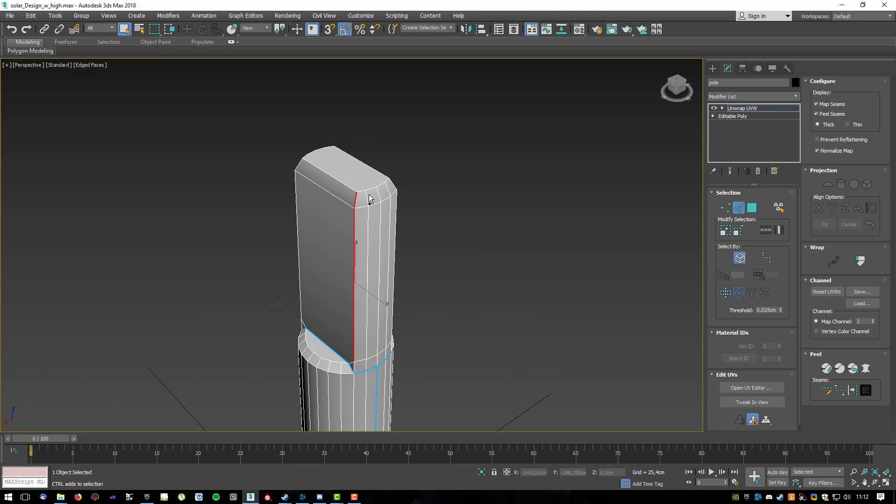
pyautogui.keyDown('ctrl'); pyautogui.click(364, 191); pyautogui.keyUp('ctrl')
pyautogui.keyDown('alt'); pyautogui.moveTo(381, 186); pyautogui.dragTo(299, 180, button='middle'); pyautogui.keyUp('alt')
pyautogui.scroll(5, 414, 367)
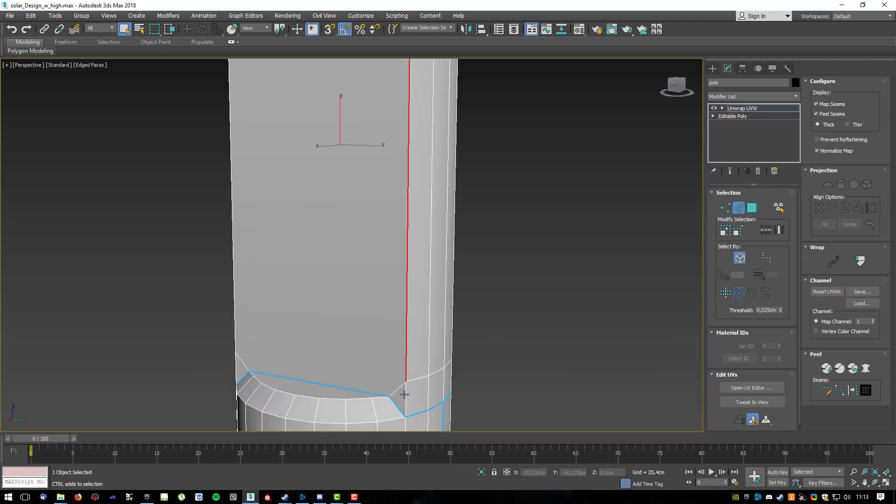
pyautogui.keyDown('alt'); pyautogui.moveTo(410, 398); pyautogui.dragTo(535, 185, button='middle'); pyautogui.keyUp('alt')
pyautogui.scroll(-5, 370, 288)
pyautogui.click(836, 370)
# Select the pole's upper section up to its seams, pelt it, relax it by polygon angles with amount 1.0, and commit the result.
pyautogui.click(752, 207)
pyautogui.click(412, 211)
pyautogui.click(866, 390)
pyautogui.click(866, 369)
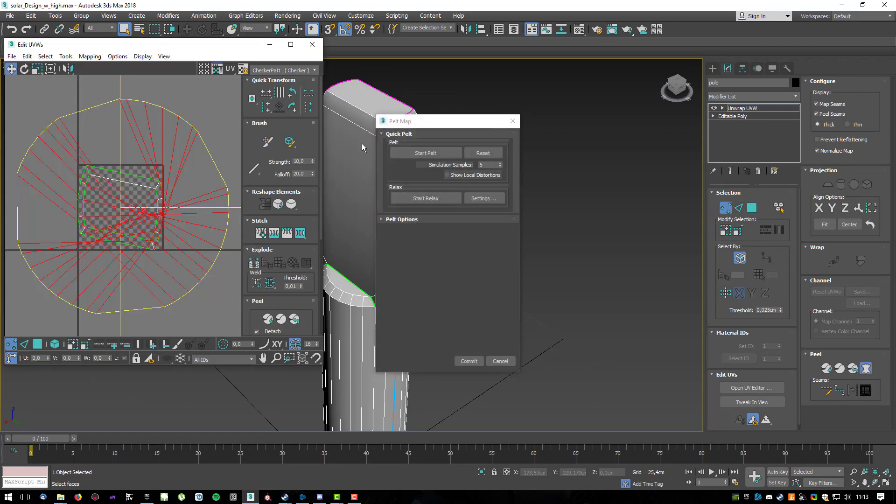
pyautogui.click(416, 154)
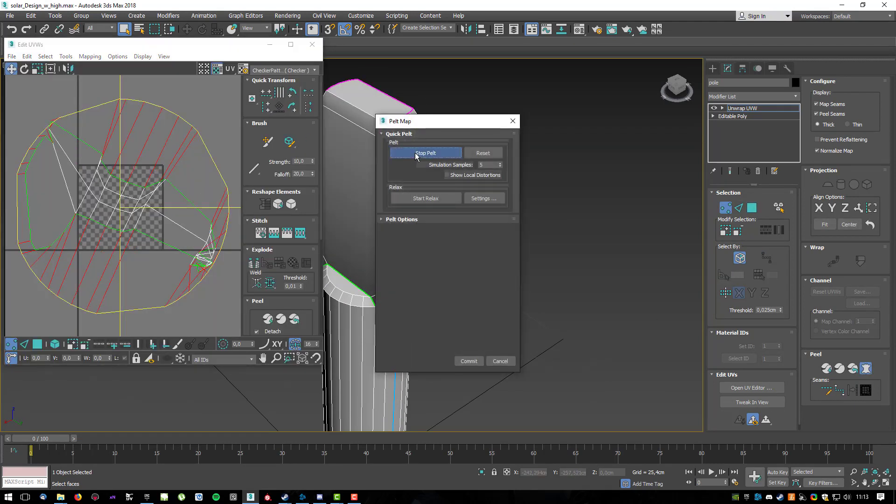
pyautogui.click(480, 199)
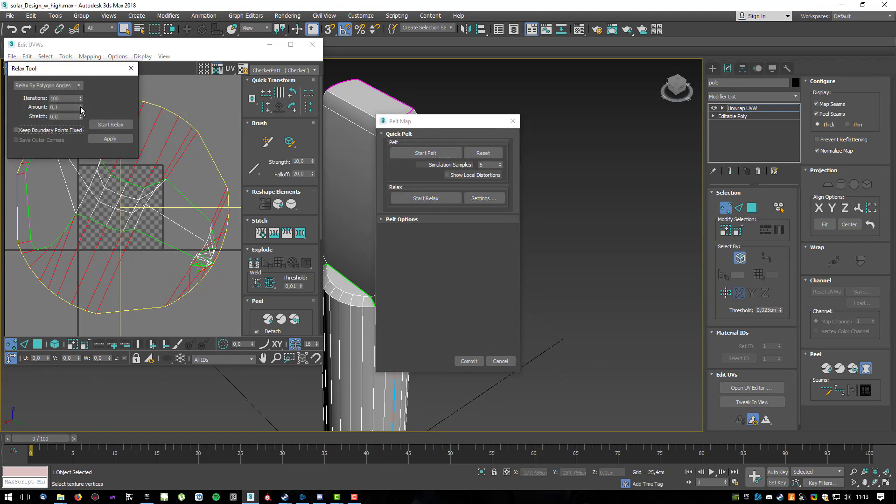
pyautogui.click(111, 124)
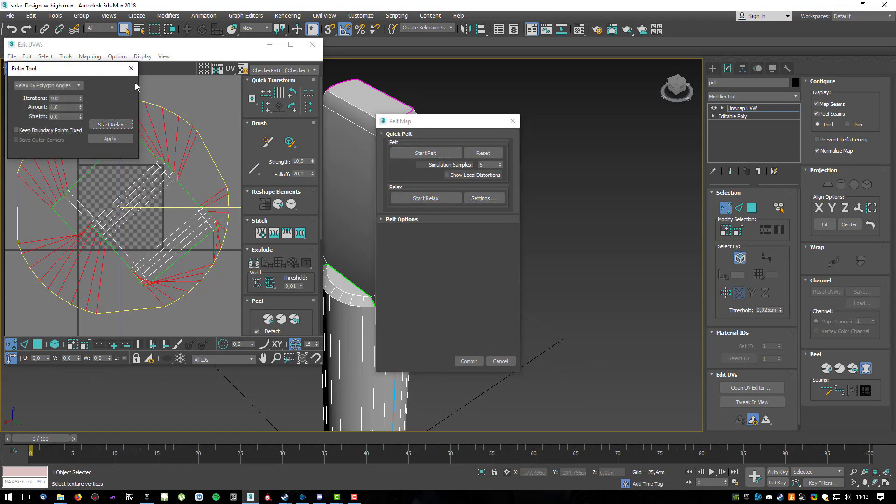
pyautogui.click(464, 362)
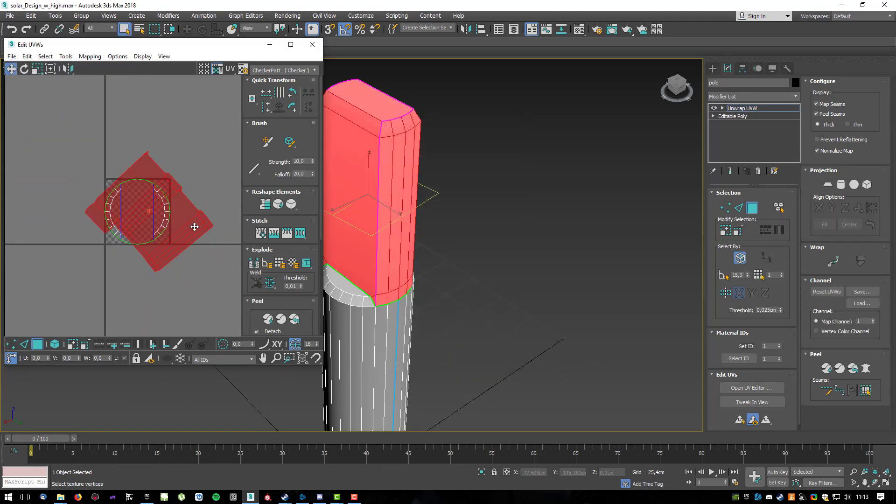
# Rotate the upper section's UV shell upright and place it above and to the right of the texture tile.
pyautogui.press('e')
pyautogui.moveTo(186, 271); pyautogui.dragTo(207, 165)
pyautogui.press('w')
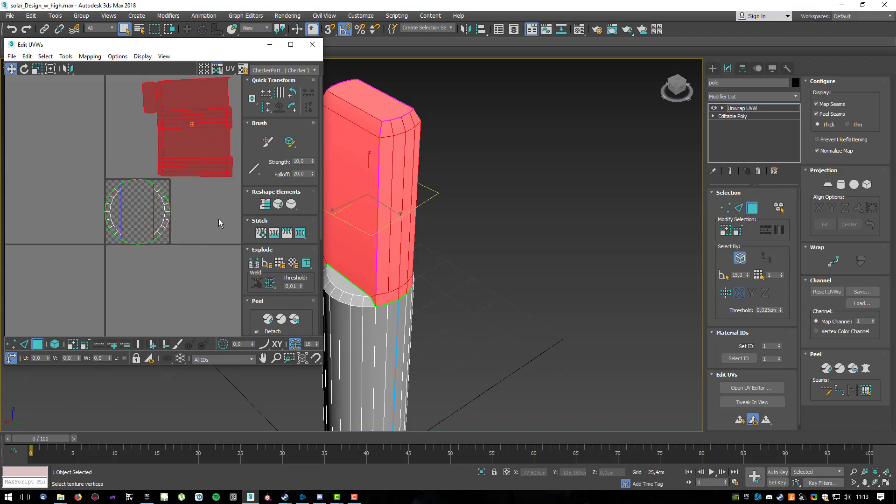
pyautogui.click(218, 220)
pyautogui.scroll(1, 209, 158)
pyautogui.moveTo(210, 164); pyautogui.dragTo(160, 220, button='middle')
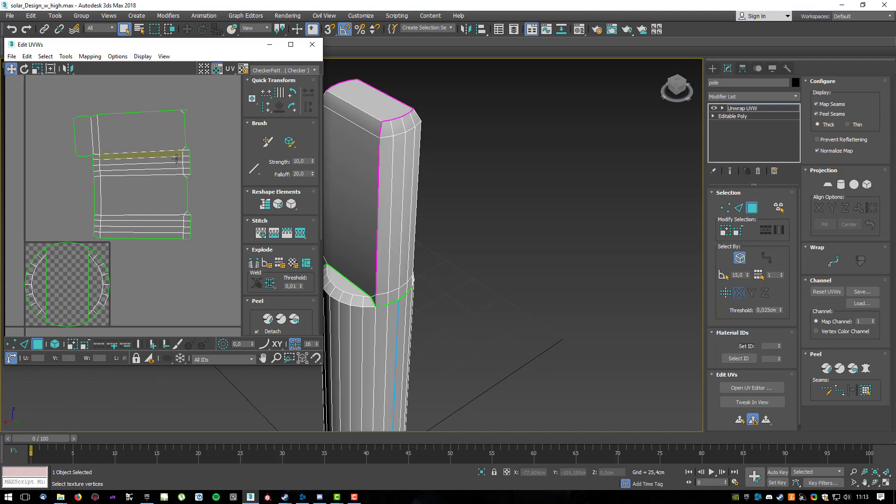
# Assign the custom UV checker material to the pole.
pyautogui.keyDown('alt'); pyautogui.moveTo(368, 200); pyautogui.dragTo(411, 196, button='middle'); pyautogui.keyUp('alt')
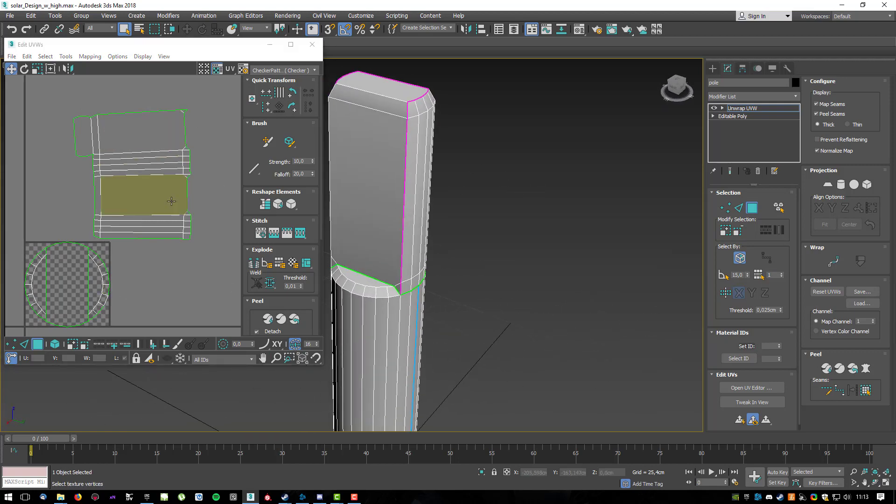
pyautogui.keyDown('alt'); pyautogui.moveTo(496, 271); pyautogui.dragTo(458, 265, button='middle'); pyautogui.keyUp('alt')
pyautogui.press('m')
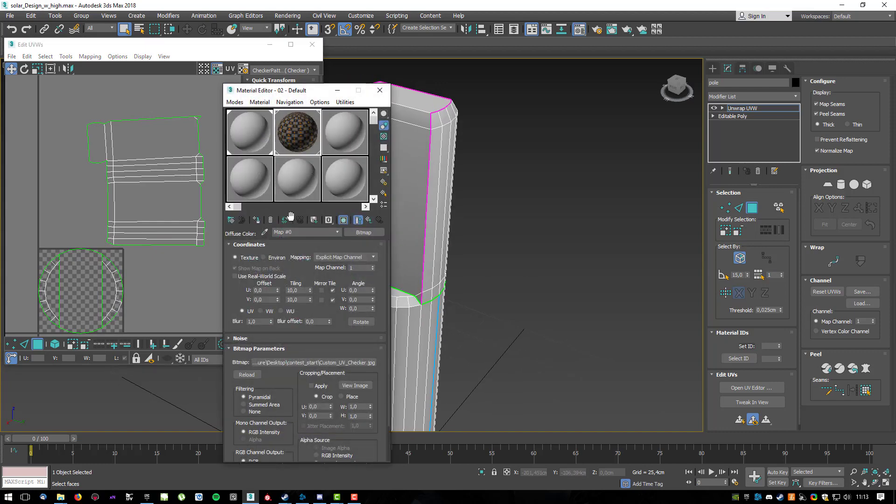
pyautogui.click(258, 218)
pyautogui.press('m')
pyautogui.keyDown('alt'); pyautogui.moveTo(462, 226); pyautogui.dragTo(387, 228, button='middle'); pyautogui.keyUp('alt')
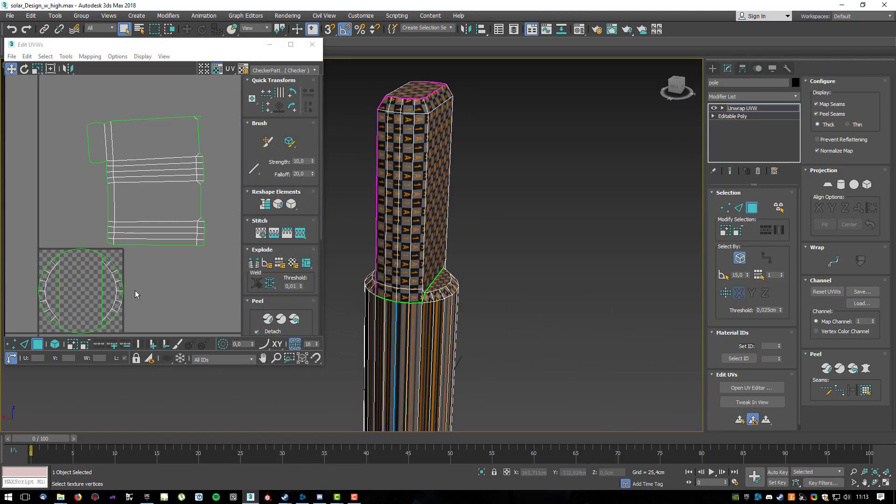
# Select the pole's lower section up to its seams, pelt and relax its UVs, and commit the result.
pyautogui.click(407, 338)
pyautogui.click(865, 392)
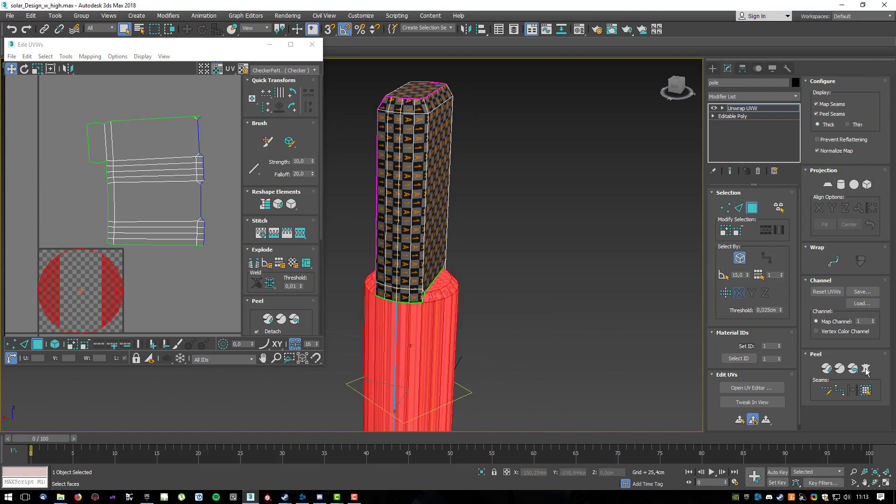
pyautogui.click(866, 369)
pyautogui.click(423, 154)
pyautogui.click(423, 154)
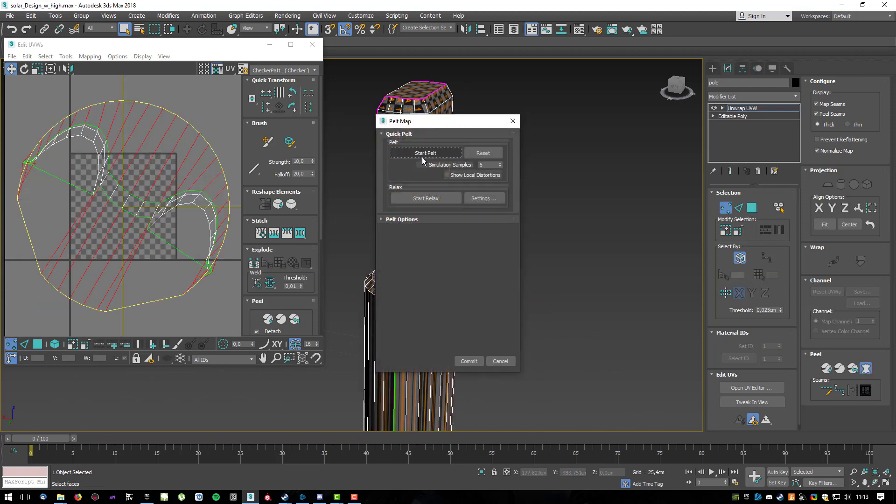
pyautogui.click(428, 200)
pyautogui.click(428, 198)
pyautogui.click(469, 362)
# Rotate the lower section's UV shell roughly square and place it beside the texture tile, on its right.
pyautogui.press('e')
pyautogui.moveTo(166, 184); pyautogui.dragTo(229, 210)
pyautogui.press('w')
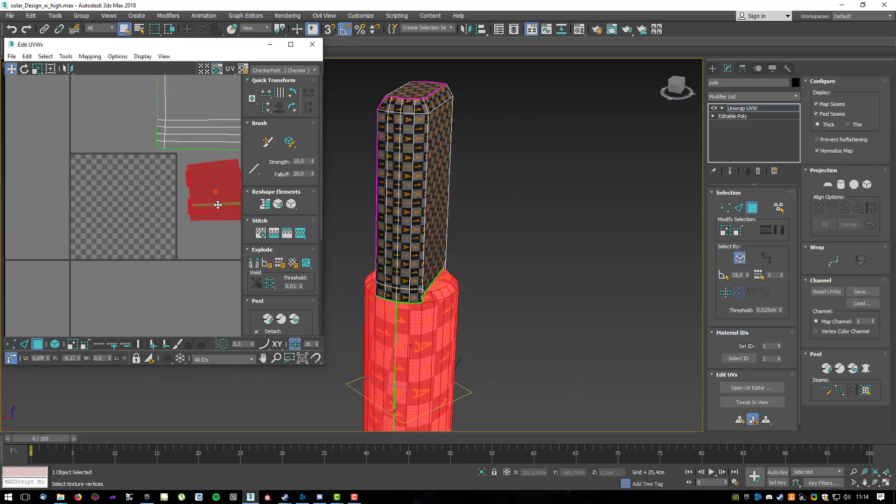
pyautogui.scroll(-3, 222, 180)
pyautogui.moveTo(223, 178); pyautogui.dragTo(132, 210, button='middle')
# Rescale both of the pole's UV shells to a matching texel density and shift them clear of the texture tile.
pyautogui.hotkey('ctrl', 'a')
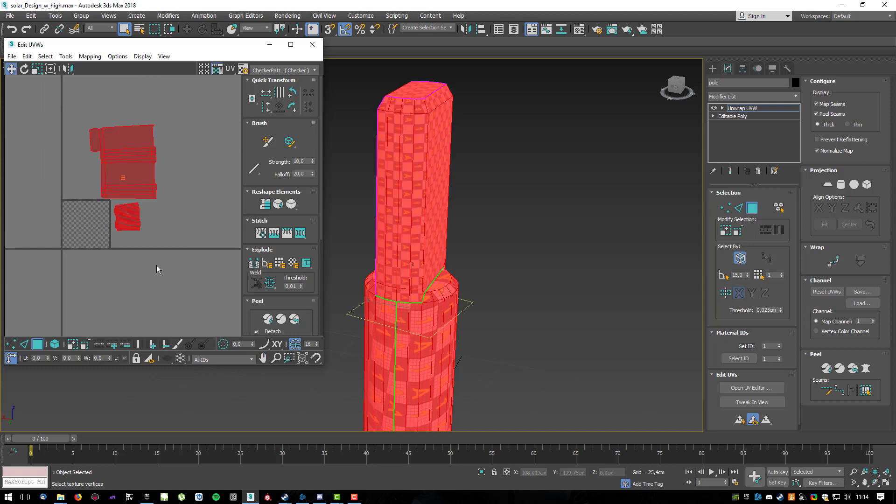
pyautogui.scroll(-3, 280, 294)
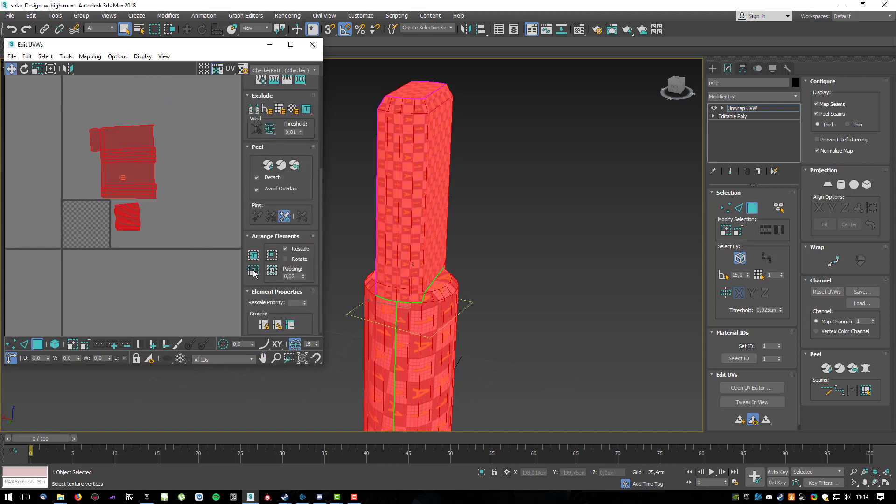
pyautogui.click(254, 273)
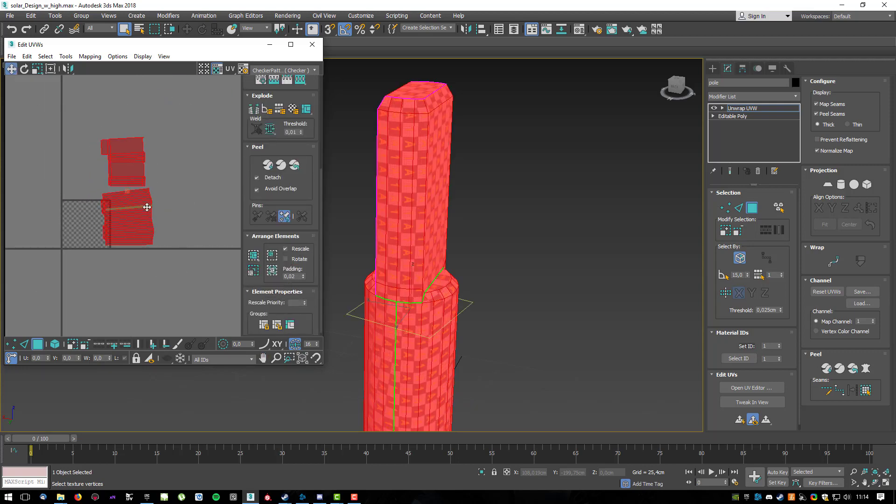
pyautogui.moveTo(141, 213); pyautogui.dragTo(156, 213)
pyautogui.click(143, 284)
# Check the checker pattern around the pole, and move both UV shells together well above and to the left of the texture tile.
pyautogui.keyDown('alt'); pyautogui.moveTo(465, 297); pyautogui.dragTo(502, 191, button='middle'); pyautogui.keyUp('alt')
pyautogui.scroll(2, 413, 222)
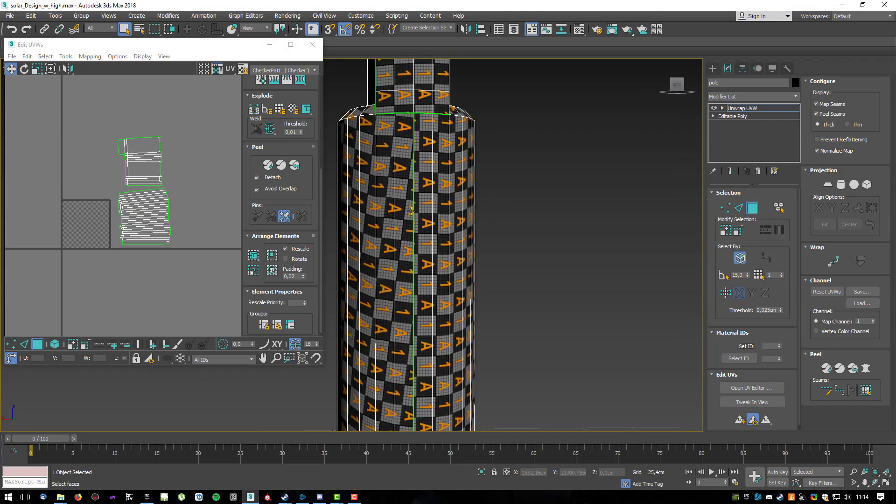
pyautogui.keyDown('alt'); pyautogui.moveTo(401, 238); pyautogui.dragTo(380, 360, button='middle'); pyautogui.keyUp('alt')
pyautogui.moveTo(196, 122); pyautogui.dragTo(78, 253)
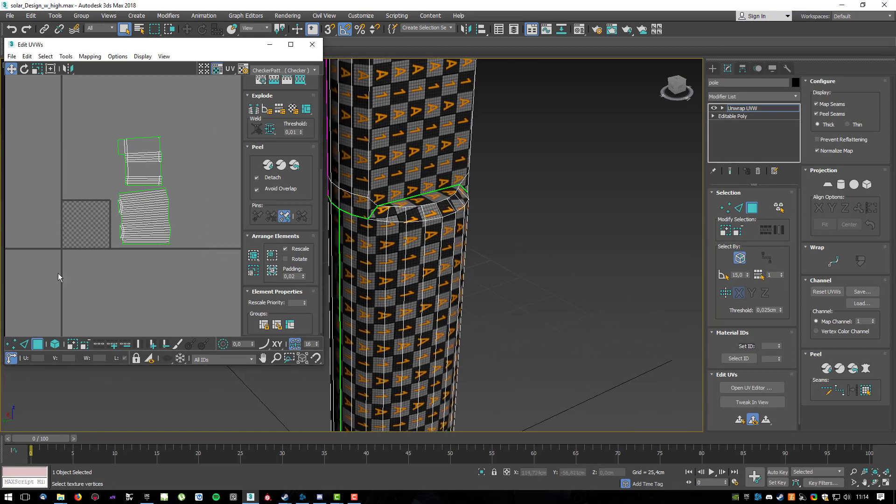
pyautogui.scroll(-4, 142, 213)
pyautogui.moveTo(142, 213); pyautogui.dragTo(43, 140)
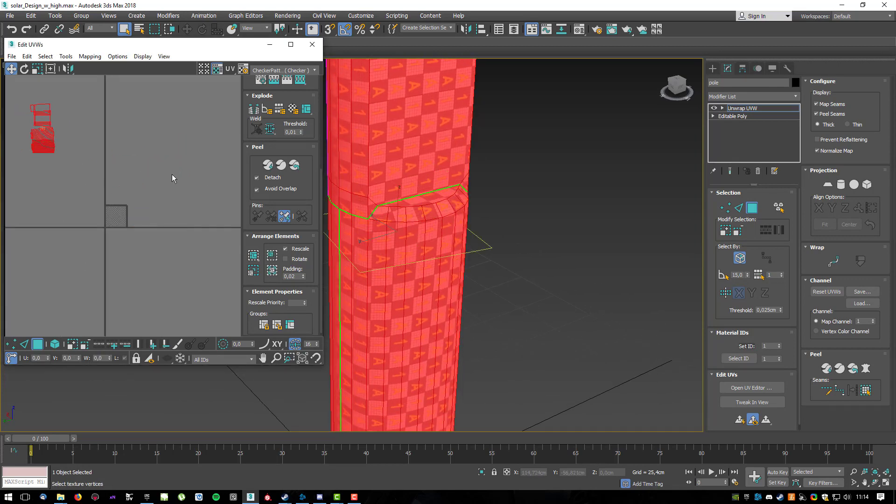
# Convert the unwrapped pole to an Editable Poly.
pyautogui.rightClick(420, 205)
pyautogui.moveTo(489, 302)
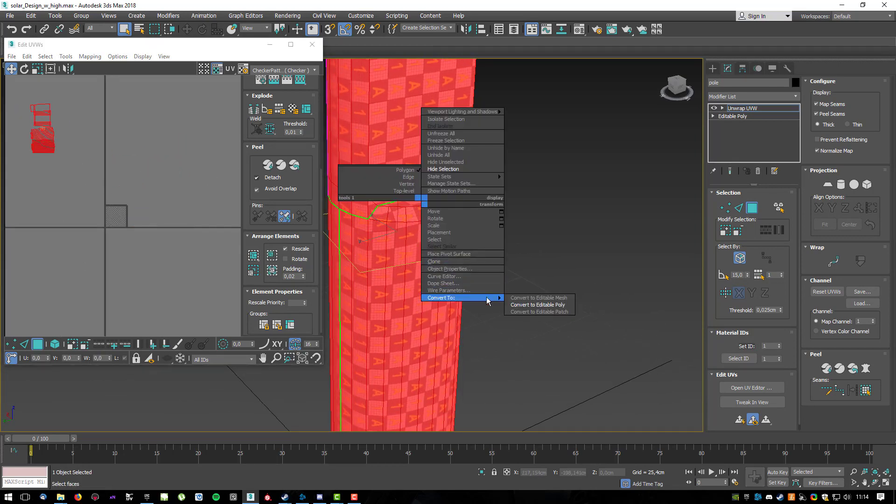
pyautogui.click(534, 304)
pyautogui.keyDown('alt'); pyautogui.moveTo(469, 248); pyautogui.dragTo(458, 341, button='middle'); pyautogui.keyUp('alt')
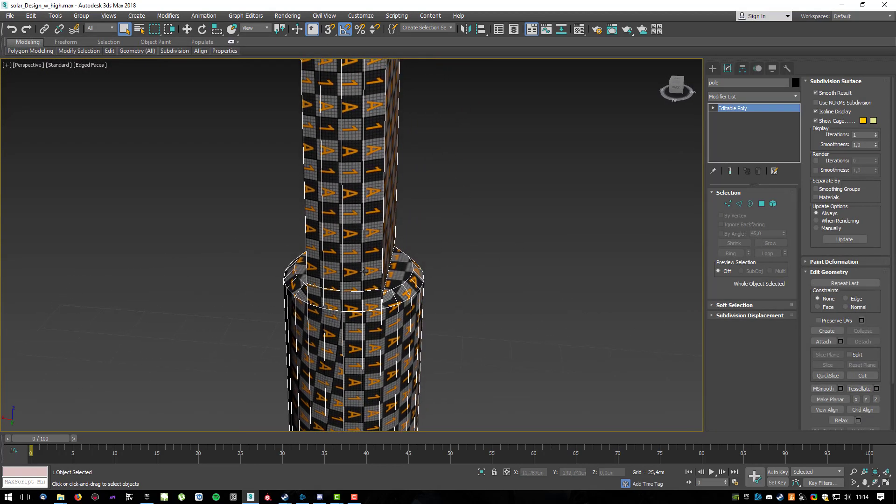
# Unfreeze all frozen objects and unhide all hidden objects in the scene.
pyautogui.rightClick(361, 269)
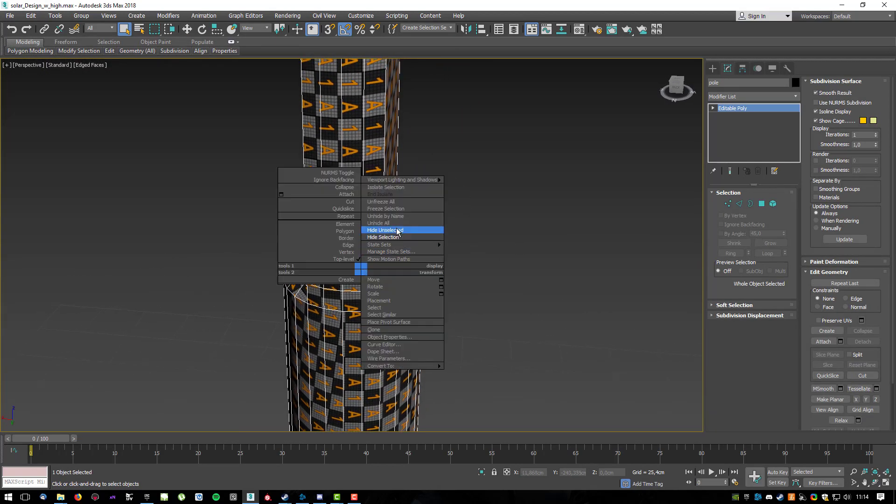
pyautogui.click(401, 202)
pyautogui.rightClick(372, 276)
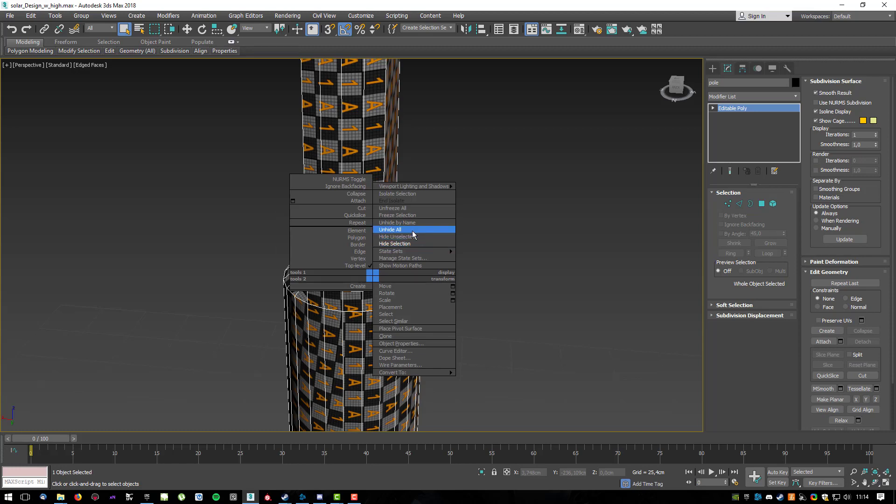
# Unhide all objects so the complete solar panel model is shown around the pole.
pyautogui.click(413, 231)
pyautogui.scroll(-10, 498, 288)
pyautogui.scroll(5, 455, 283)
pyautogui.rightClick(464, 243)
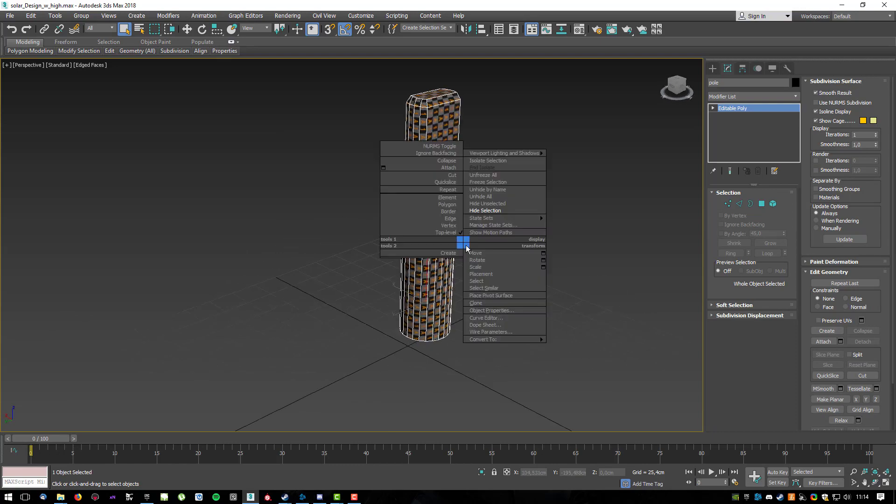
pyautogui.click(492, 198)
pyautogui.keyDown('alt'); pyautogui.moveTo(471, 242); pyautogui.dragTo(661, 235, button='middle'); pyautogui.keyUp('alt')
pyautogui.scroll(-5, 526, 243)
pyautogui.keyDown('alt'); pyautogui.moveTo(526, 242); pyautogui.dragTo(551, 220, button='middle'); pyautogui.keyUp('alt')
pyautogui.moveTo(551, 219); pyautogui.dragTo(424, 238, button='middle')
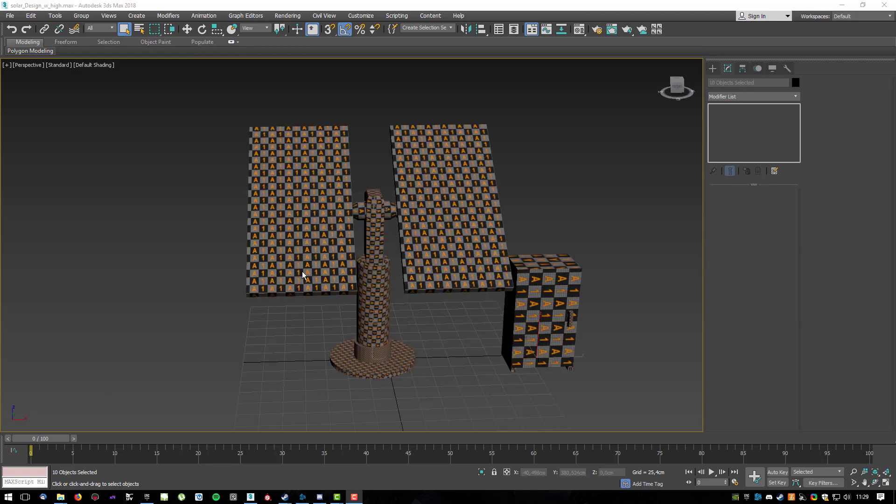
pyautogui.keyDown('alt'); pyautogui.moveTo(330, 243); pyautogui.dragTo(381, 263, button='middle'); pyautogui.keyUp('alt')
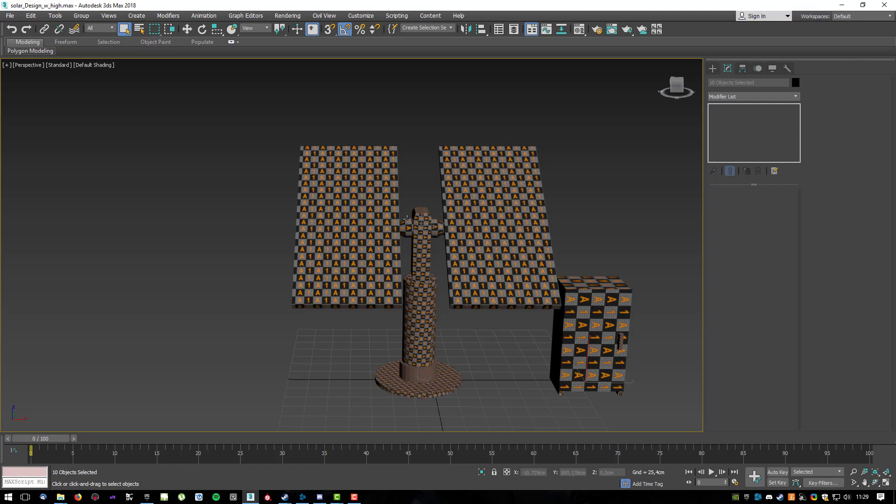
pyautogui.keyDown('alt'); pyautogui.moveTo(383, 220); pyautogui.dragTo(340, 213, button='middle'); pyautogui.keyUp('alt')
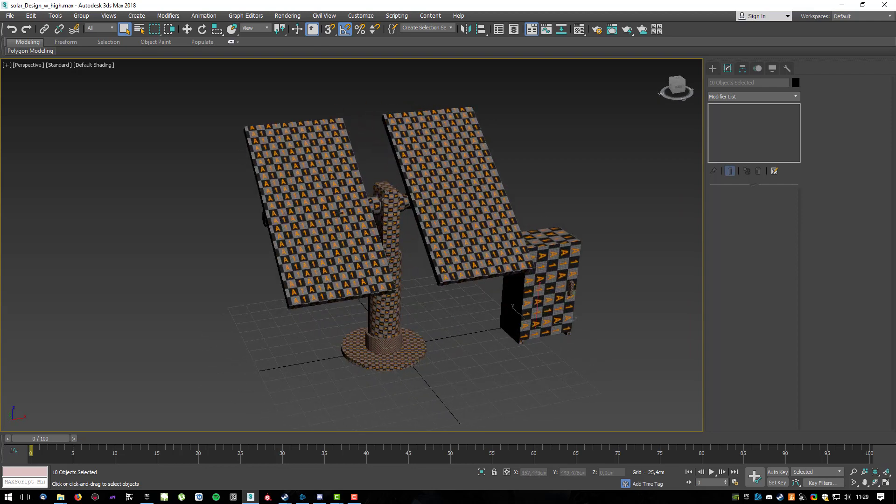
# Select all objects and replace their checker material with a plain grey one.
pyautogui.click(316, 198)
pyautogui.scroll(3, 329, 222)
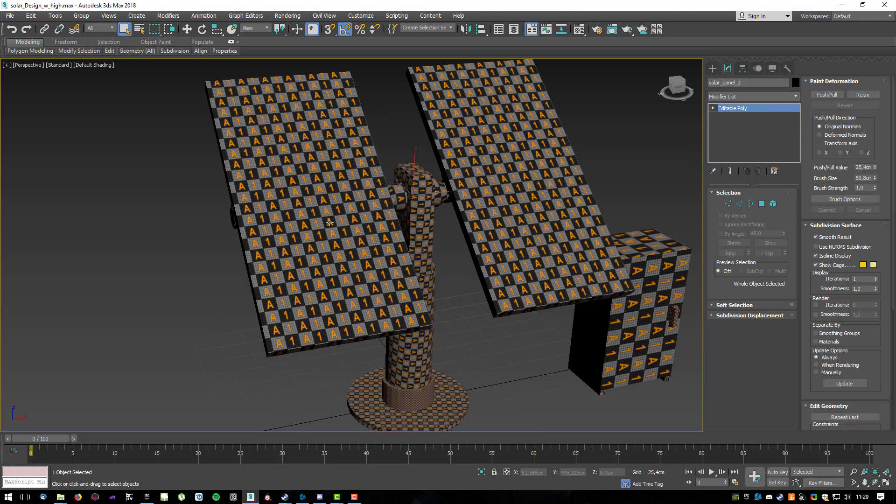
pyautogui.scroll(-4, 439, 196)
pyautogui.moveTo(468, 197); pyautogui.dragTo(410, 206, button='middle')
pyautogui.hotkey('ctrl', 'a')
pyautogui.press('m')
pyautogui.click(271, 145)
pyautogui.click(257, 220)
pyautogui.press('m')
# Select the solar_panel_2 panel and isolate it.
pyautogui.moveTo(330, 206); pyautogui.dragTo(355, 200, button='middle')
pyautogui.click(378, 233)
pyautogui.scroll(3, 378, 233)
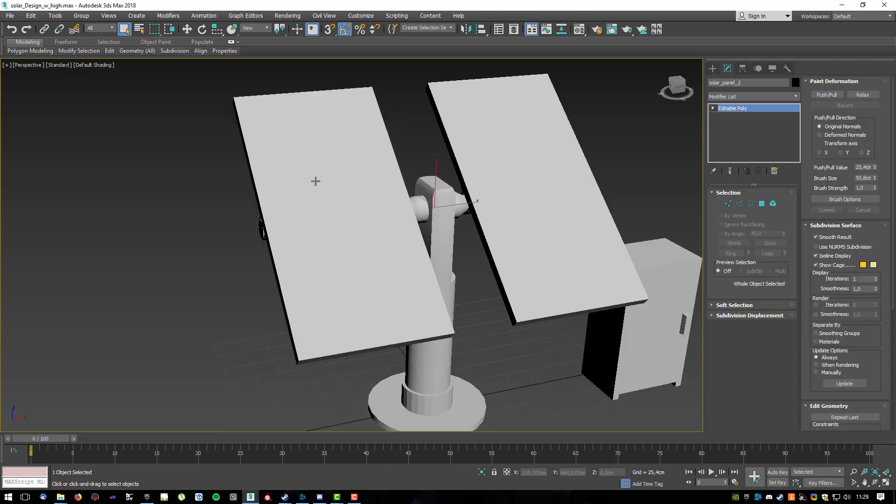
pyautogui.moveTo(347, 184); pyautogui.dragTo(399, 193, button='middle')
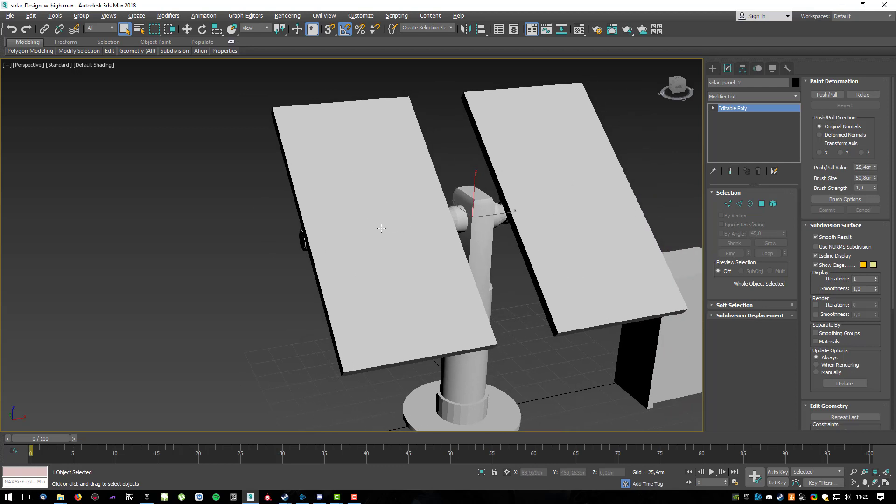
pyautogui.hotkey('alt', 'q')
pyautogui.keyDown('alt'); pyautogui.moveTo(396, 234); pyautogui.dragTo(517, 237, button='middle'); pyautogui.keyUp('alt')
# Add a Chamfer modifier to the isolated panel with an amount of about 1.78 cm.
pyautogui.click(793, 97)
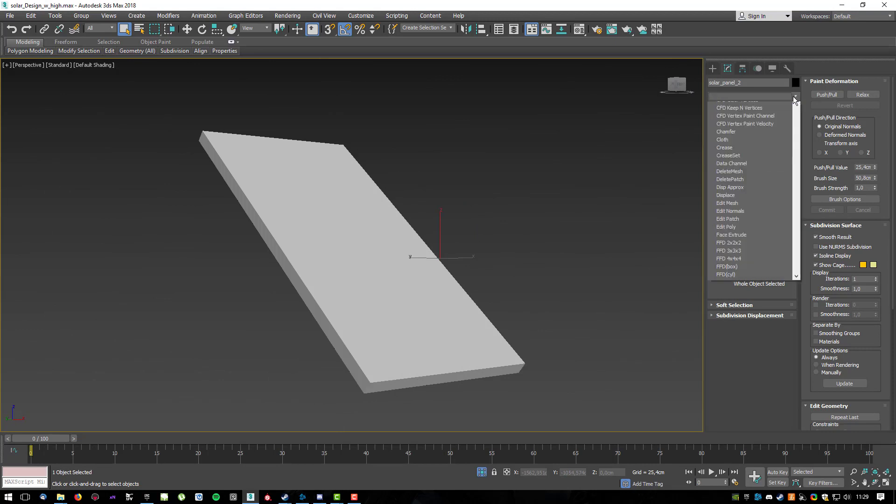
pyautogui.write('ch')
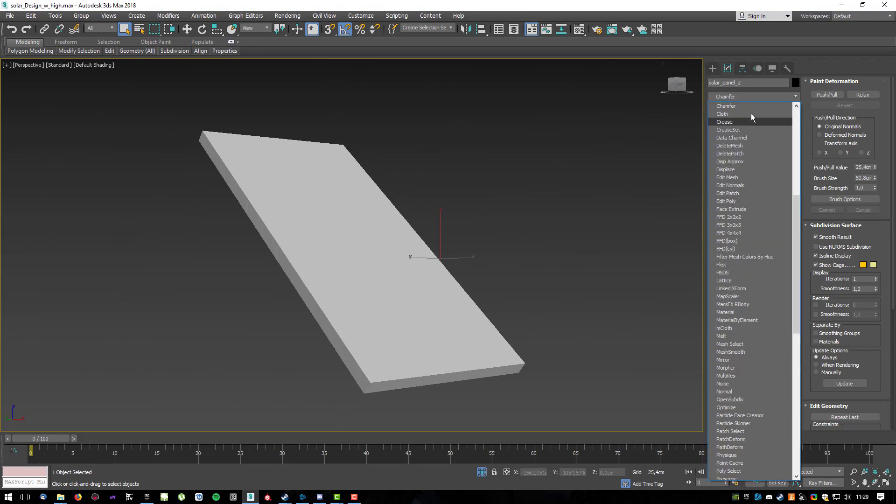
pyautogui.click(747, 107)
pyautogui.keyDown('alt'); pyautogui.moveTo(624, 176); pyautogui.dragTo(461, 288, button='middle'); pyautogui.keyUp('alt')
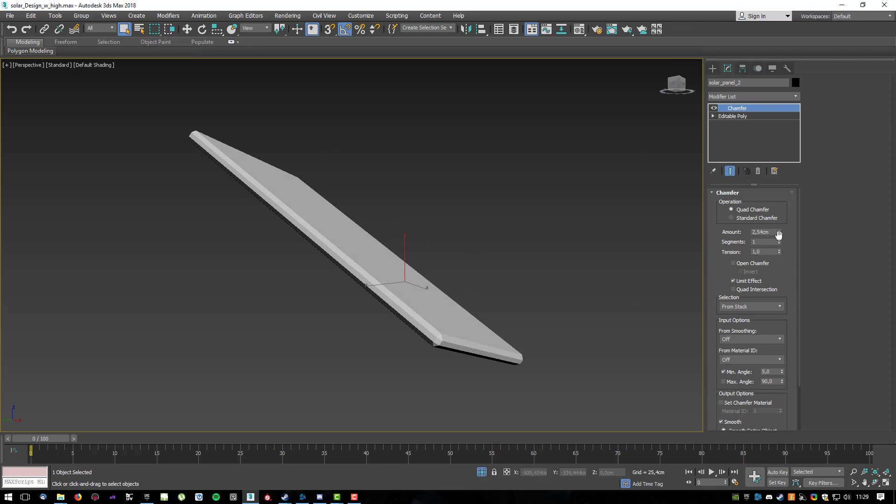
pyautogui.moveTo(780, 238); pyautogui.dragTo(780, 248)
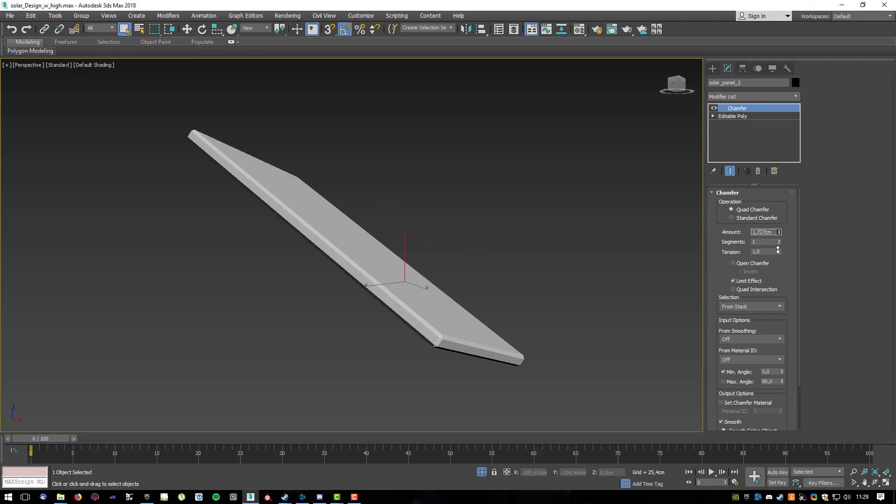
# Add a TurboSmooth modifier on top of the panel's Chamfer.
pyautogui.click(796, 98)
pyautogui.scroll(-20, 747, 289)
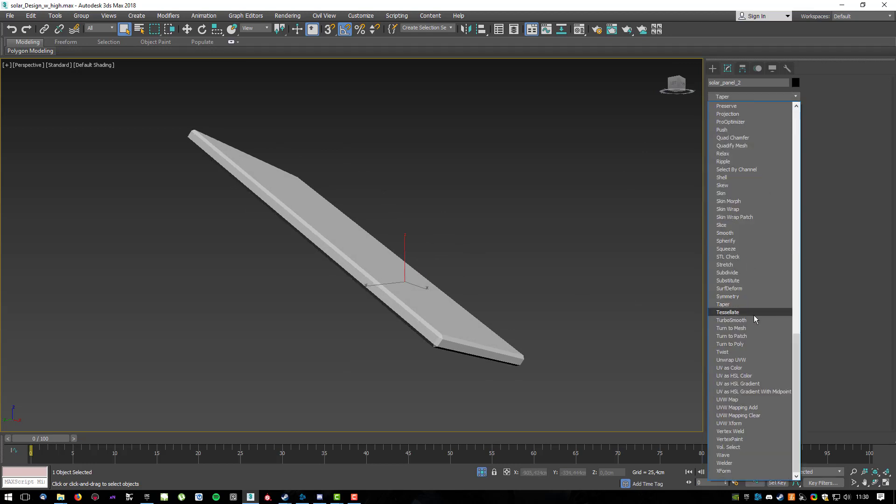
pyautogui.click(752, 321)
pyautogui.keyDown('alt'); pyautogui.moveTo(502, 304); pyautogui.dragTo(325, 333, button='middle'); pyautogui.keyUp('alt')
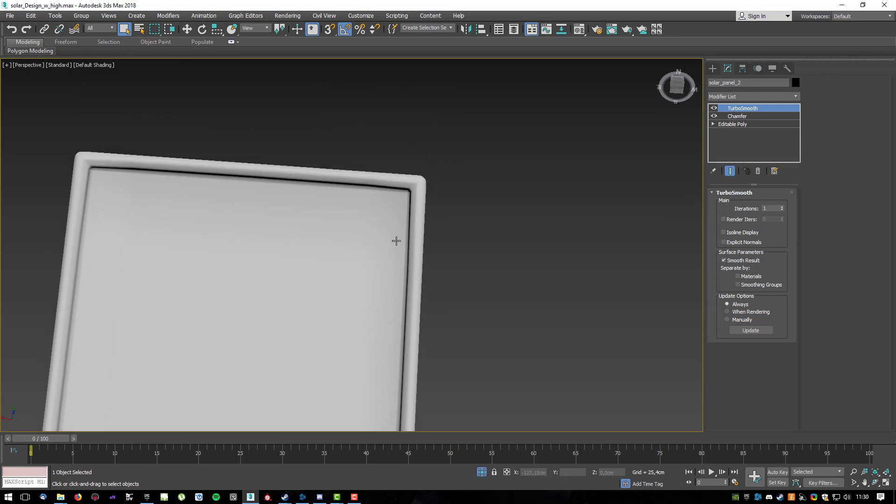
# Try 2 TurboSmooth iterations on the panel and set the value back to 1.
pyautogui.scroll(3, 424, 196)
pyautogui.keyDown('alt'); pyautogui.moveTo(425, 196); pyautogui.dragTo(468, 185, button='middle'); pyautogui.keyUp('alt')
pyautogui.click(782, 207)
pyautogui.scroll(2, 471, 224)
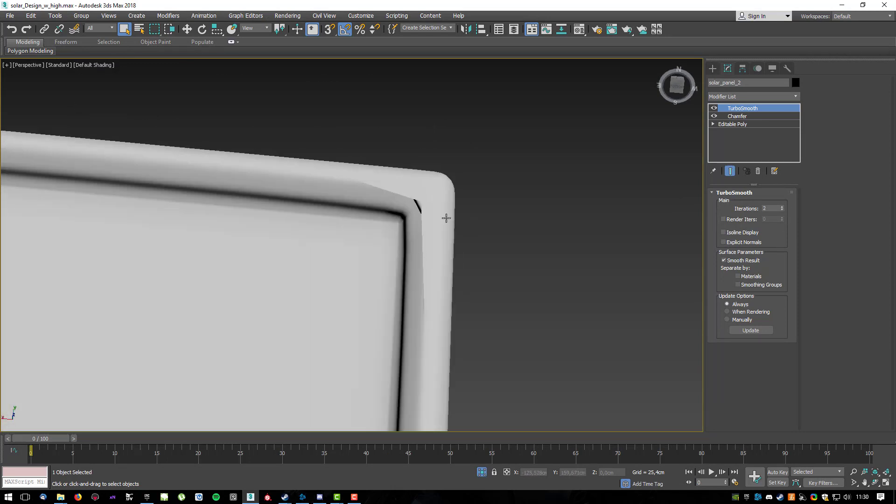
pyautogui.click(783, 210)
pyautogui.keyDown('alt'); pyautogui.moveTo(446, 238); pyautogui.dragTo(477, 237, button='middle'); pyautogui.keyUp('alt')
pyautogui.scroll(-3, 477, 236)
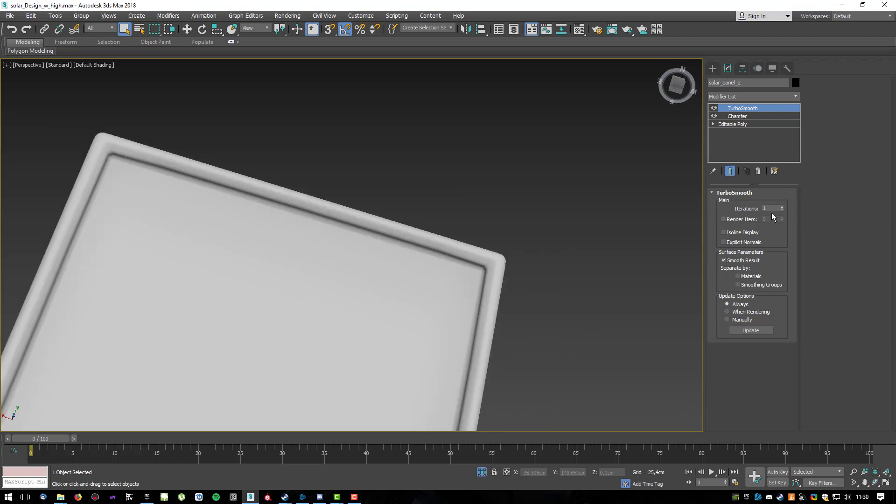
# Reduce the Chamfer amount on the panel to 0.737 cm and inspect its edges.
pyautogui.click(743, 125)
pyautogui.click(743, 117)
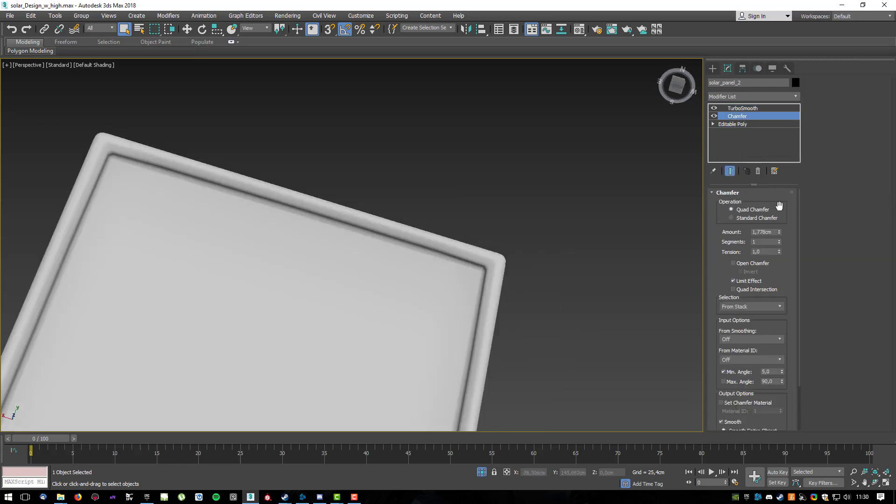
pyautogui.moveTo(781, 233); pyautogui.dragTo(782, 251)
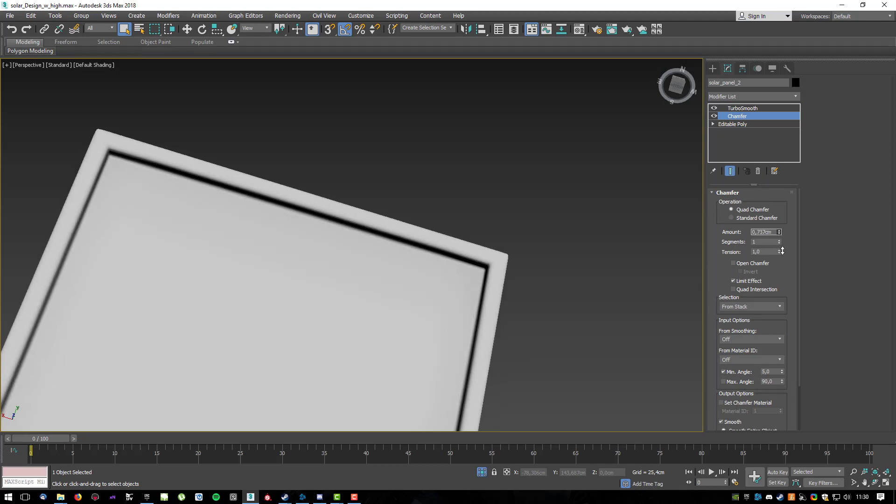
pyautogui.moveTo(608, 242)
pyautogui.keyDown('alt'); pyautogui.mouseDown(button='middle')
pyautogui.moveTo(554, 273)
pyautogui.moveTo(585, 295)
pyautogui.moveTo(651, 315)
pyautogui.moveTo(597, 245)
pyautogui.mouseUp(button='middle'); pyautogui.keyUp('alt')
pyautogui.scroll(-6, 595, 257)
pyautogui.keyDown('alt'); pyautogui.moveTo(573, 302); pyautogui.dragTo(567, 279, button='middle'); pyautogui.keyUp('alt')
pyautogui.scroll(5, 536, 282)
pyautogui.keyDown('alt'); pyautogui.moveTo(508, 282); pyautogui.dragTo(708, 248, button='middle'); pyautogui.keyUp('alt')
pyautogui.keyDown('alt'); pyautogui.moveTo(480, 294); pyautogui.dragTo(389, 305, button='middle'); pyautogui.keyUp('alt')
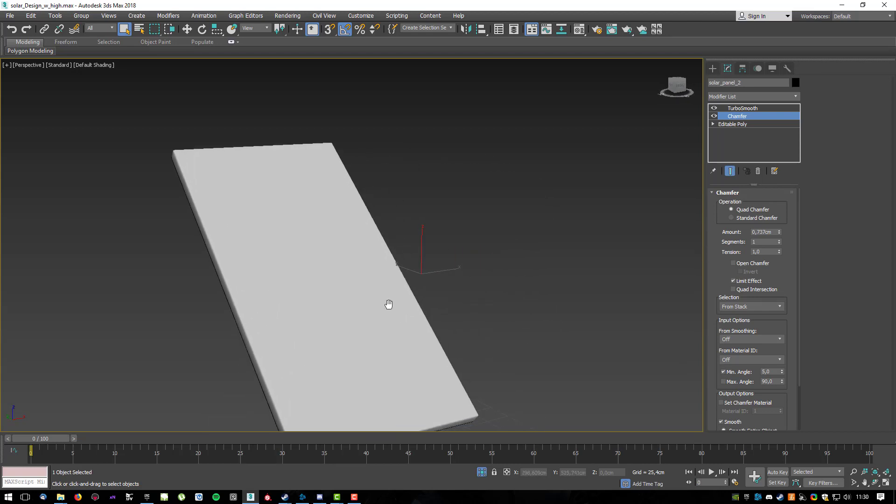
# End the panel's isolation to show the whole solar model again.
pyautogui.keyDown('alt'); pyautogui.moveTo(618, 174); pyautogui.dragTo(381, 231, button='middle'); pyautogui.keyUp('alt')
pyautogui.rightClick(380, 230)
pyautogui.click(404, 157)
pyautogui.keyDown('alt'); pyautogui.moveTo(524, 198); pyautogui.dragTo(569, 201, button='middle'); pyautogui.keyUp('alt')
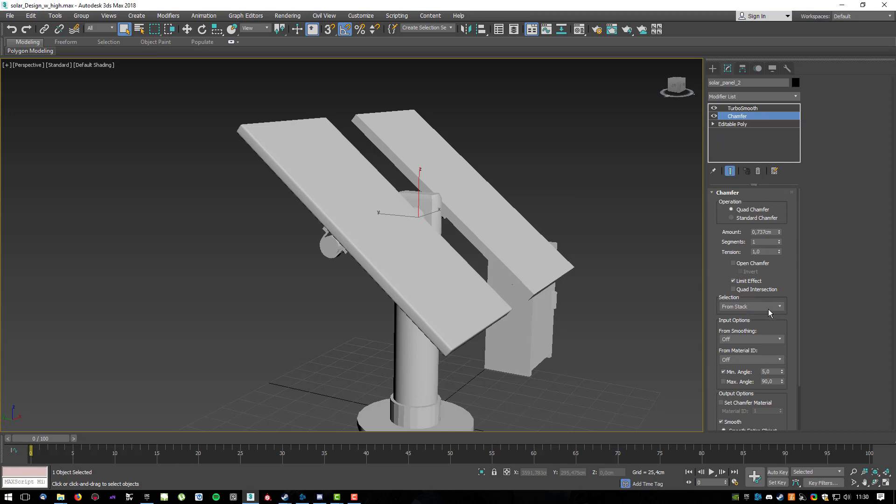
pyautogui.keyDown('alt'); pyautogui.moveTo(464, 290); pyautogui.dragTo(497, 257, button='middle'); pyautogui.keyUp('alt')
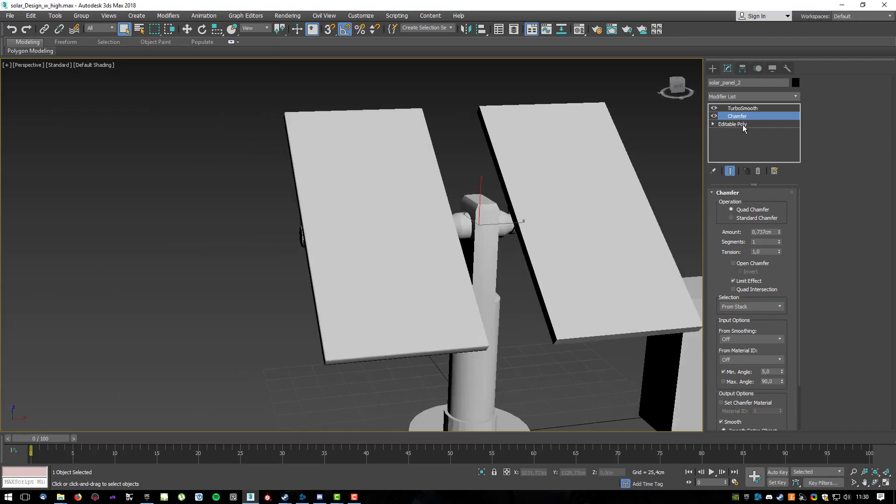
# Set the Chamfer modifier's selection on solar_panel_2 to Selected Edges.
pyautogui.click(768, 307)
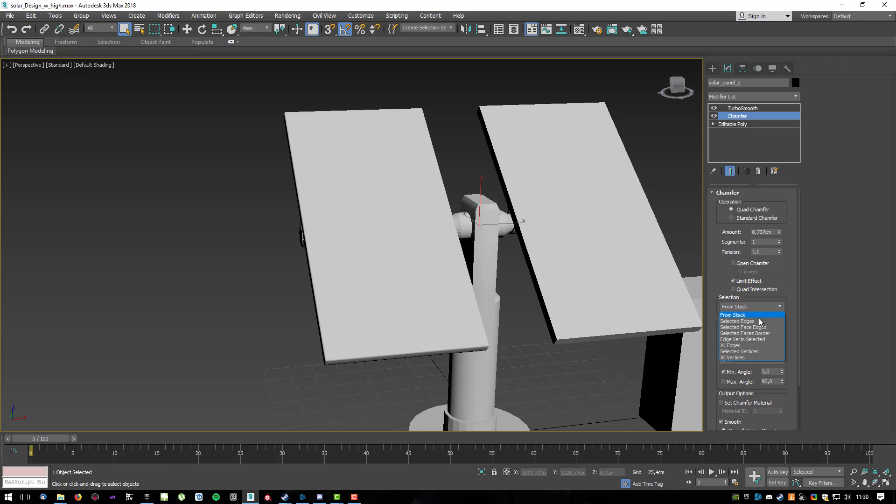
pyautogui.click(755, 319)
pyautogui.keyDown('alt'); pyautogui.moveTo(434, 282); pyautogui.dragTo(501, 237, button='middle'); pyautogui.keyUp('alt')
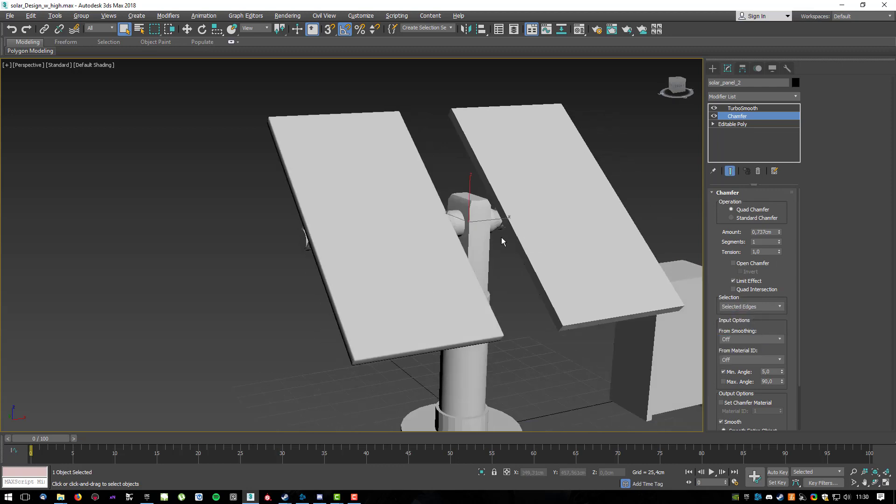
# Check the edge selection in solar_panel_2's base Editable Poly and return to its Chamfer modifier.
pyautogui.click(739, 125)
pyautogui.click(740, 204)
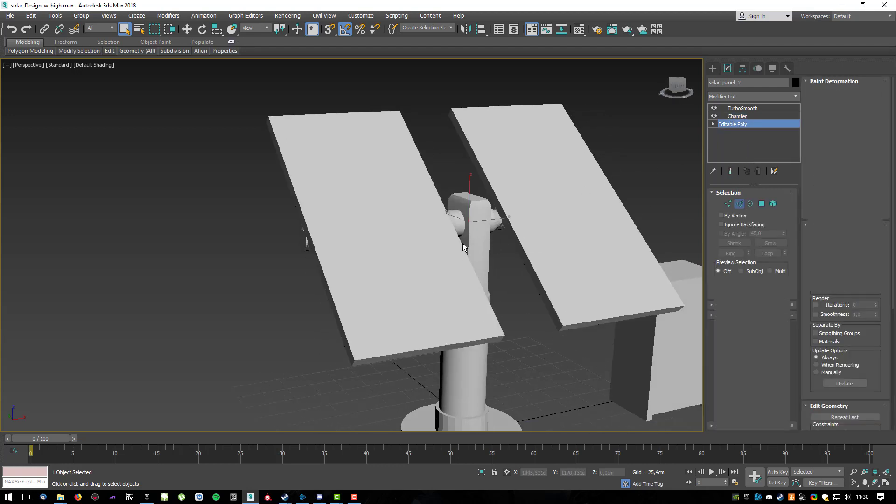
pyautogui.keyDown('alt'); pyautogui.moveTo(438, 260); pyautogui.dragTo(484, 239, button='middle'); pyautogui.keyUp('alt')
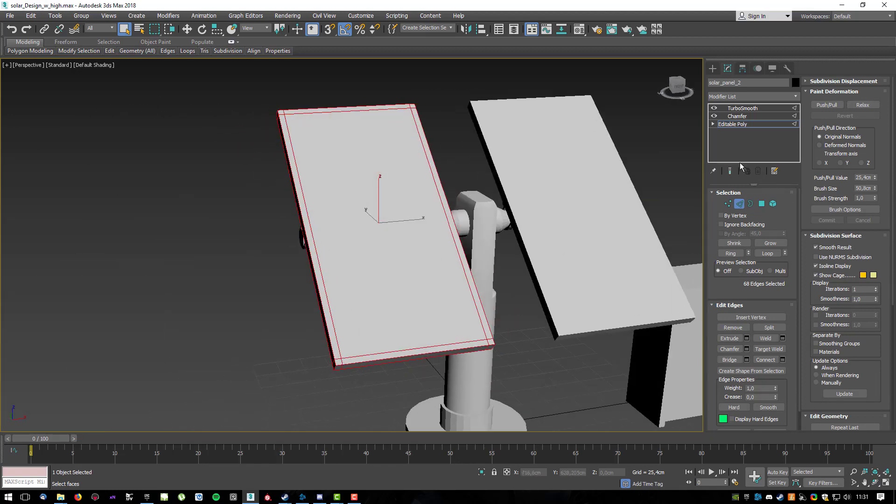
pyautogui.click(740, 204)
pyautogui.click(738, 115)
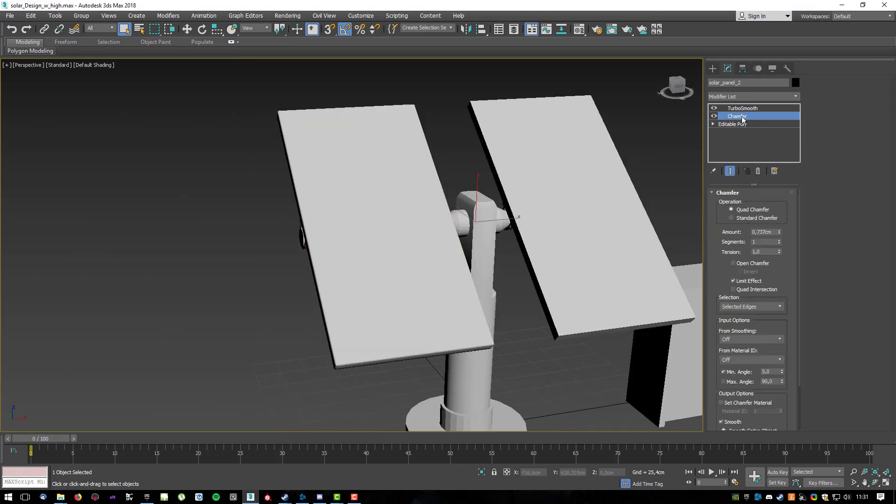
# Copy the Chamfer and TurboSmooth modifiers from solar_panel_2 onto solar_panel_1.
pyautogui.moveTo(737, 119); pyautogui.dragTo(540, 206)
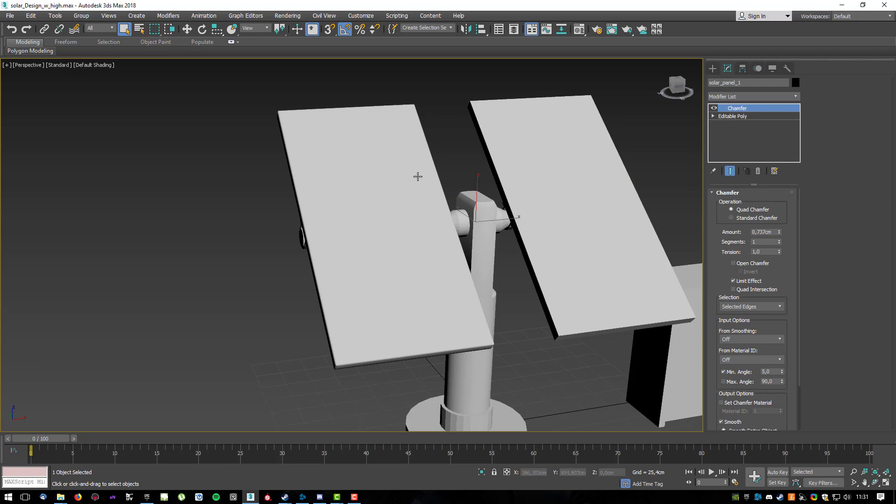
pyautogui.click(636, 149)
pyautogui.moveTo(731, 110); pyautogui.dragTo(546, 166)
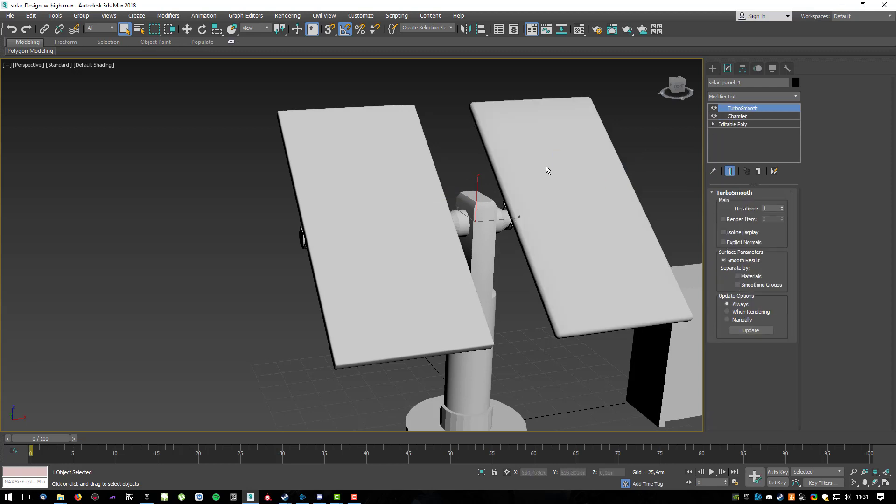
pyautogui.moveTo(605, 210); pyautogui.dragTo(503, 204, button='middle')
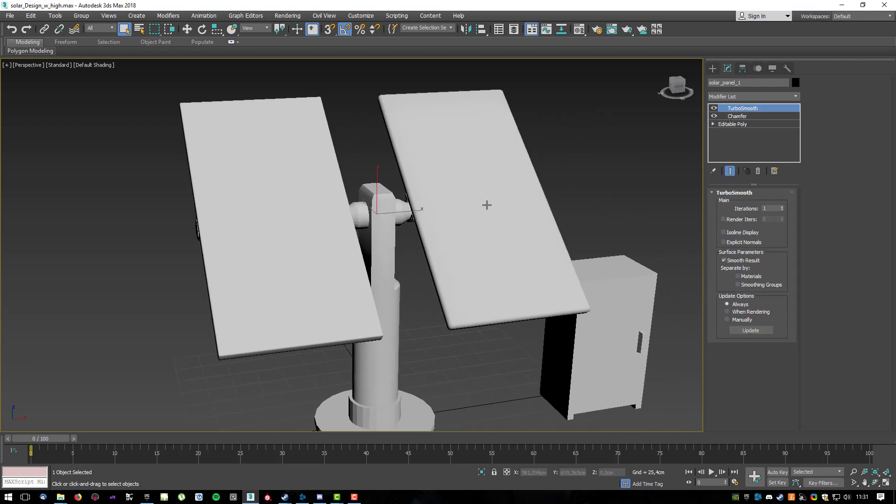
# Activate the edge level with its selected edges in solar_panel_1's base Editable Poly and return to the Chamfer modifier.
pyautogui.click(741, 116)
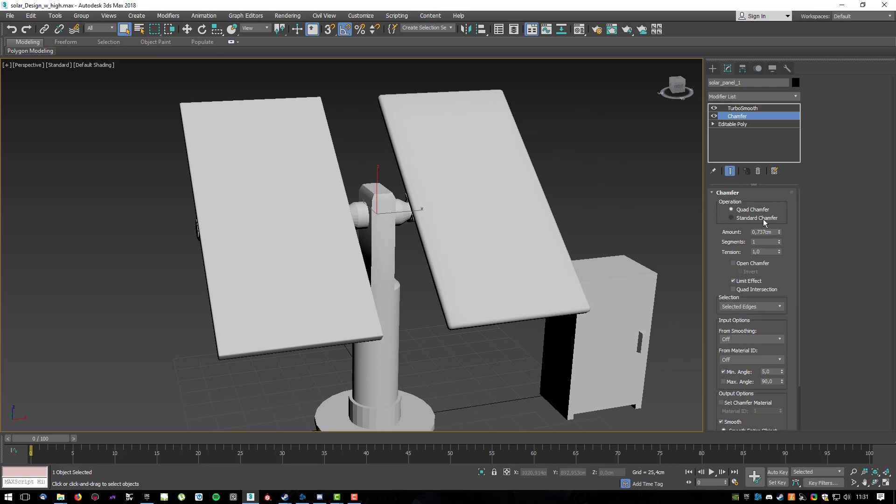
pyautogui.keyDown('alt'); pyautogui.moveTo(497, 227); pyautogui.dragTo(505, 211, button='middle'); pyautogui.keyUp('alt')
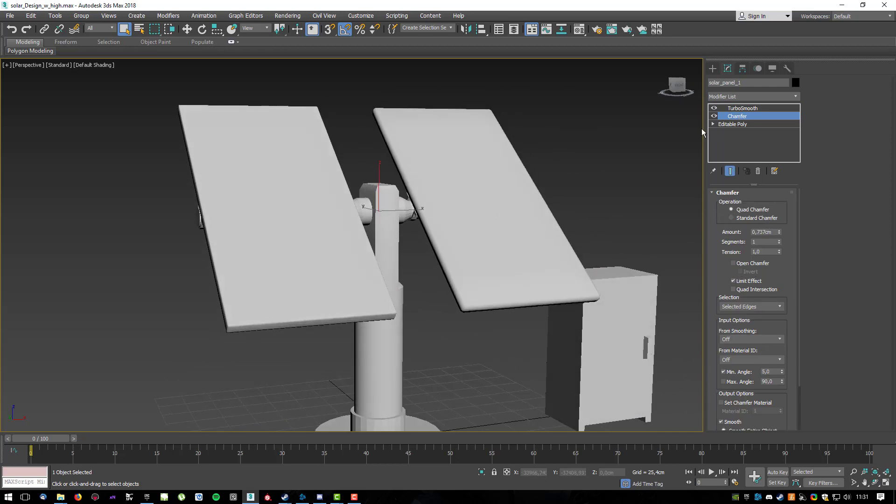
pyautogui.click(732, 124)
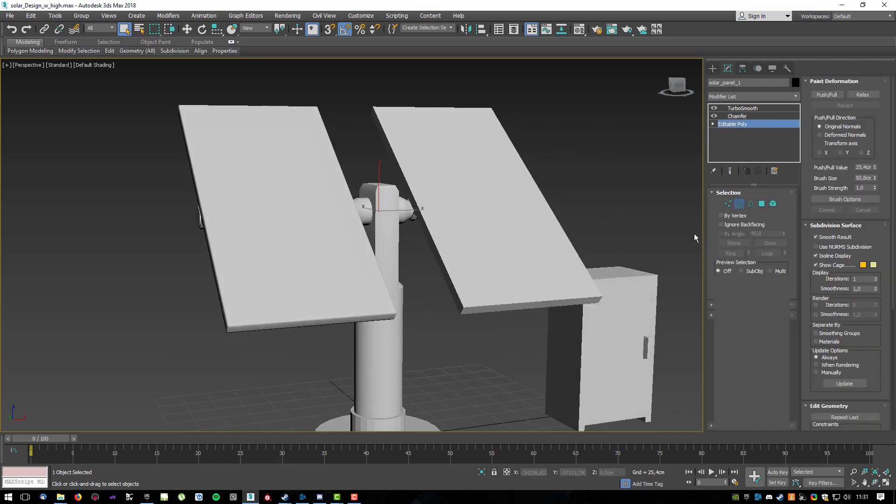
pyautogui.press('2')
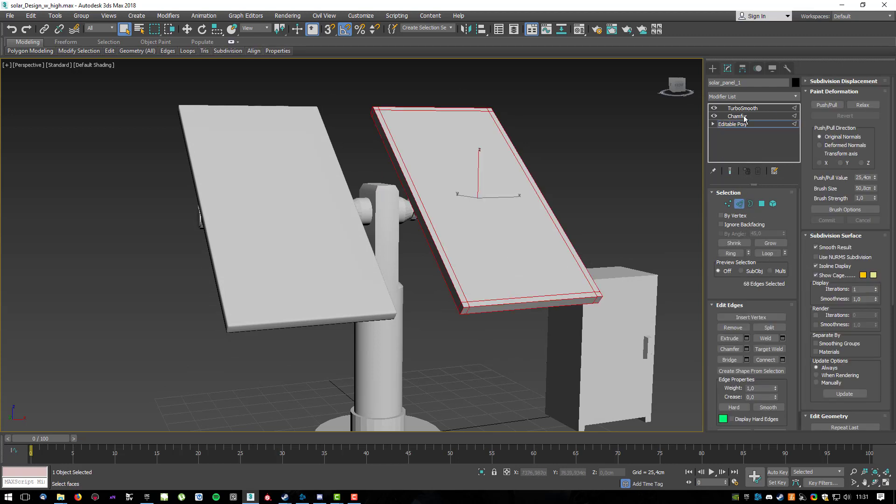
pyautogui.click(743, 117)
# Select both solar panels and hide them.
pyautogui.keyDown('alt'); pyautogui.moveTo(489, 248); pyautogui.dragTo(476, 326, button='middle'); pyautogui.keyUp('alt')
pyautogui.keyDown('ctrl'); pyautogui.click(408, 172); pyautogui.keyUp('ctrl')
pyautogui.rightClick(395, 180)
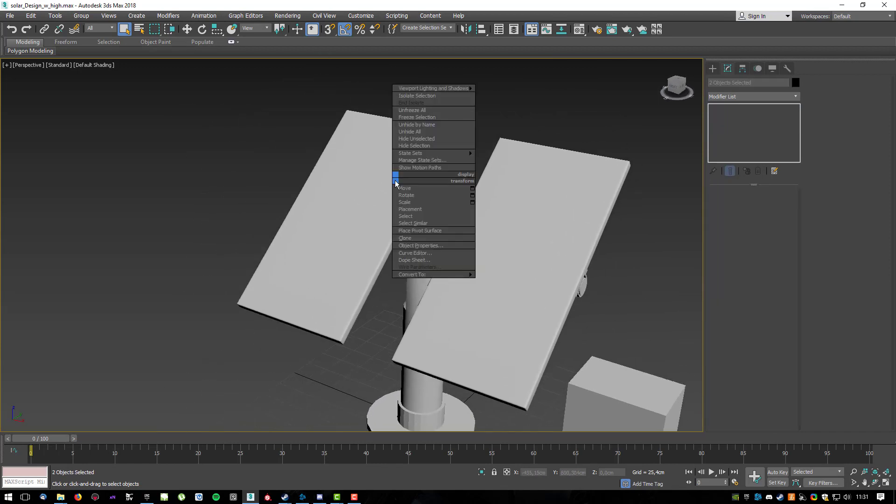
pyautogui.click(428, 147)
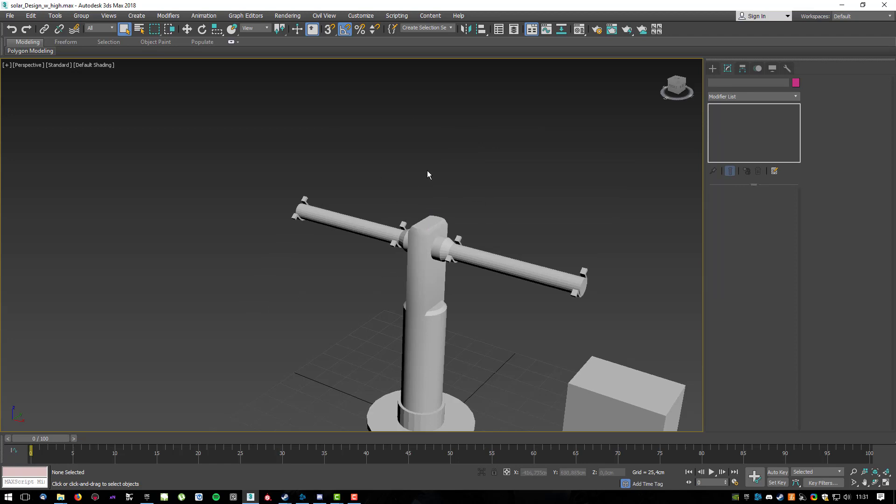
# Clear the smoothing groups on all of pole_rotater's polygons and auto-smooth them with a threshold of 45.
pyautogui.click(345, 221)
pyautogui.keyDown('alt'); pyautogui.moveTo(346, 221); pyautogui.dragTo(426, 250, button='middle'); pyautogui.keyUp('alt')
pyautogui.scroll(5, 395, 244)
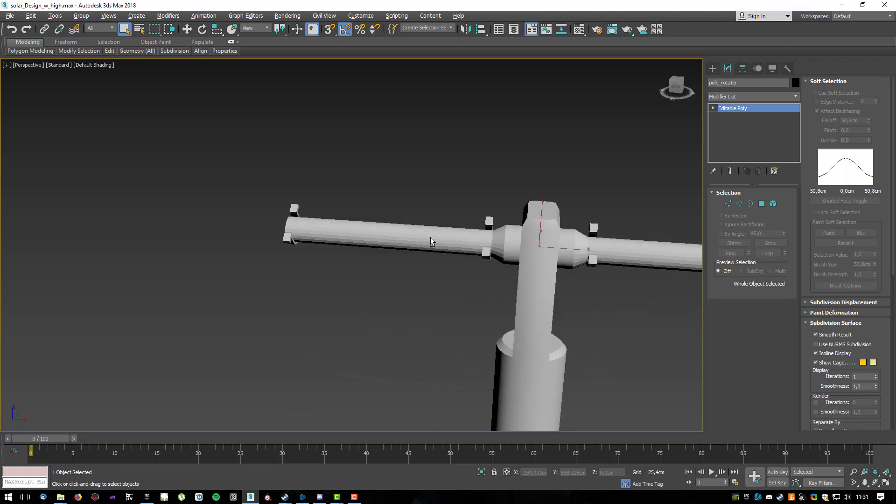
pyautogui.scroll(5, 551, 248)
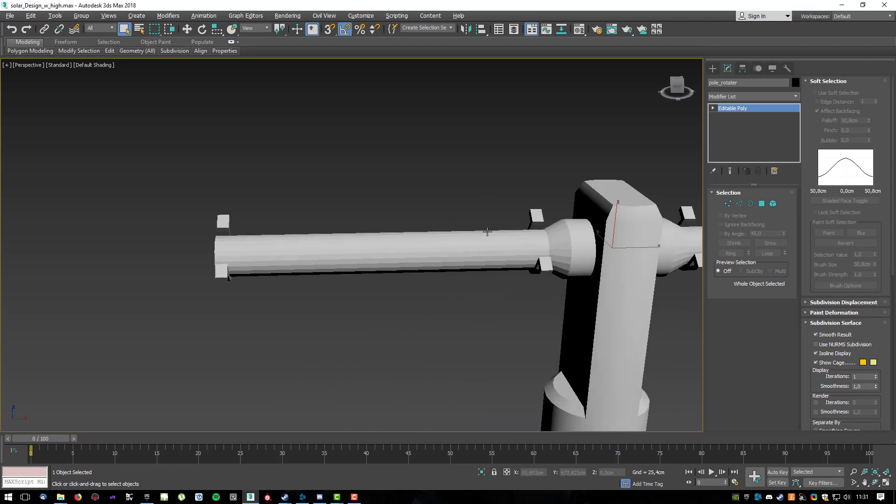
pyautogui.keyDown('alt'); pyautogui.moveTo(396, 251); pyautogui.dragTo(492, 258, button='middle'); pyautogui.keyUp('alt')
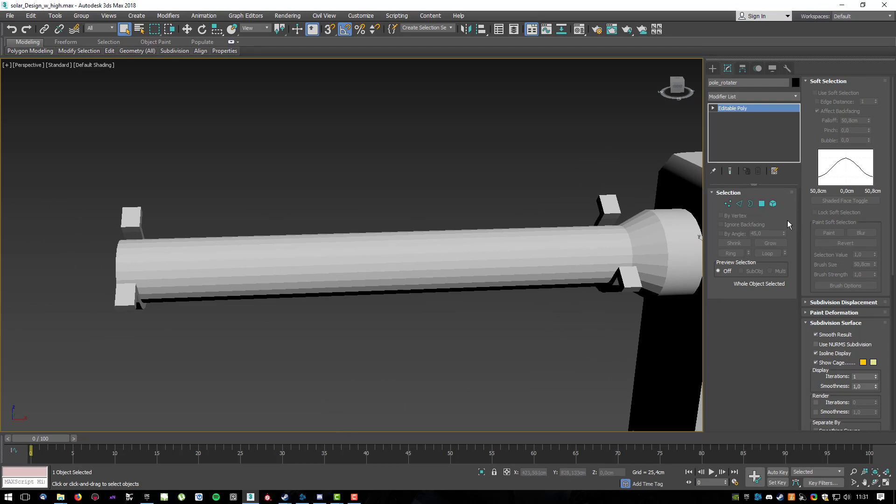
pyautogui.click(764, 206)
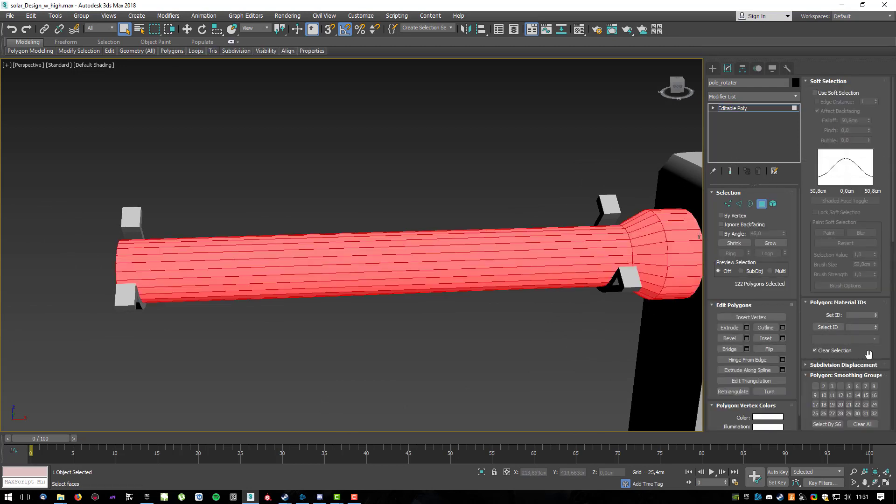
pyautogui.keyDown('alt'); pyautogui.moveTo(388, 241); pyautogui.dragTo(427, 261, button='middle'); pyautogui.keyUp('alt')
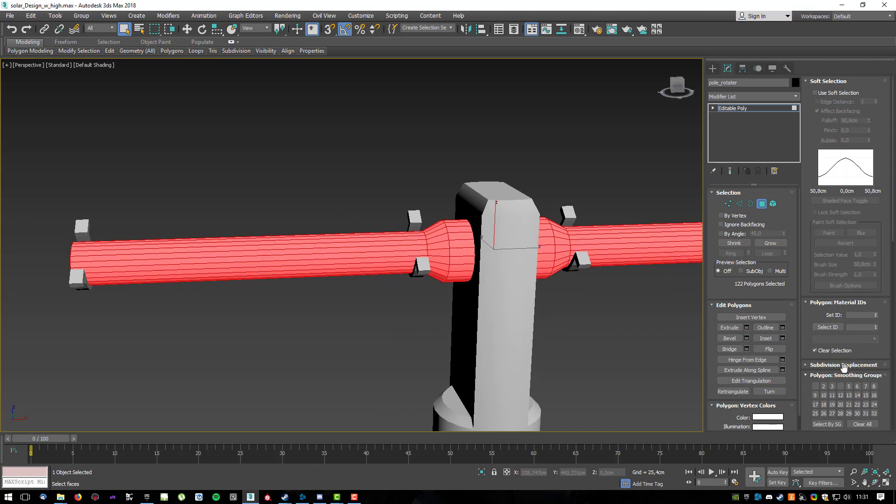
pyautogui.click(861, 425)
pyautogui.scroll(-2, 854, 373)
pyautogui.click(827, 392)
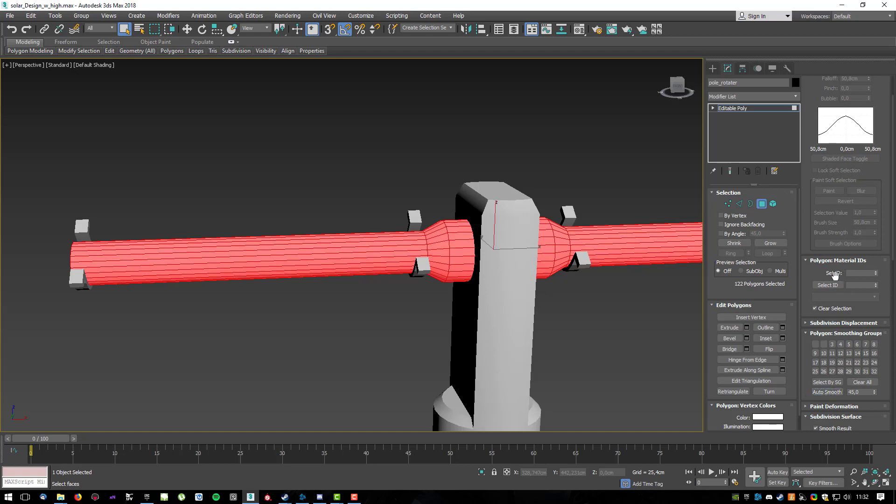
pyautogui.click(762, 204)
# Add a Chamfer modifier to pole_rotater.
pyautogui.keyDown('alt'); pyautogui.moveTo(434, 244); pyautogui.dragTo(623, 257, button='middle'); pyautogui.keyUp('alt')
pyautogui.scroll(-2, 624, 257)
pyautogui.keyDown('alt'); pyautogui.moveTo(555, 256); pyautogui.dragTo(522, 254, button='middle'); pyautogui.keyUp('alt')
pyautogui.click(796, 98)
pyautogui.press('q')
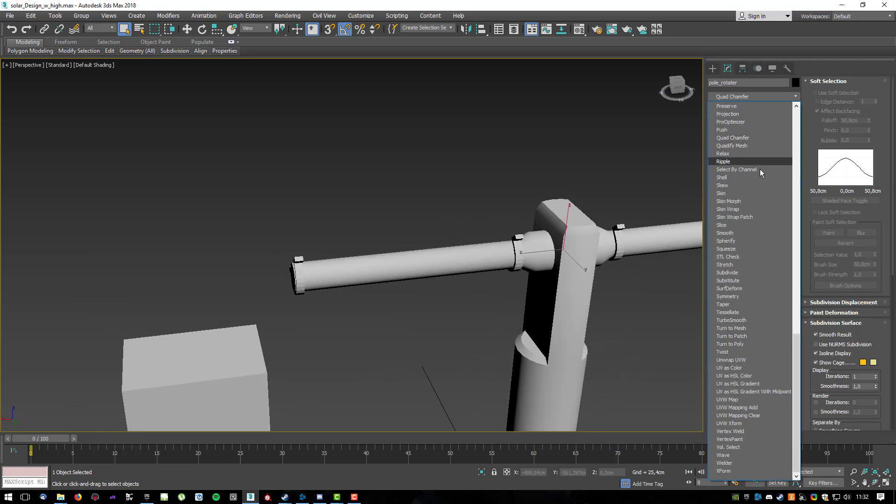
pyautogui.click(798, 96)
pyautogui.click(798, 97)
pyautogui.press('c')
pyautogui.press('h')
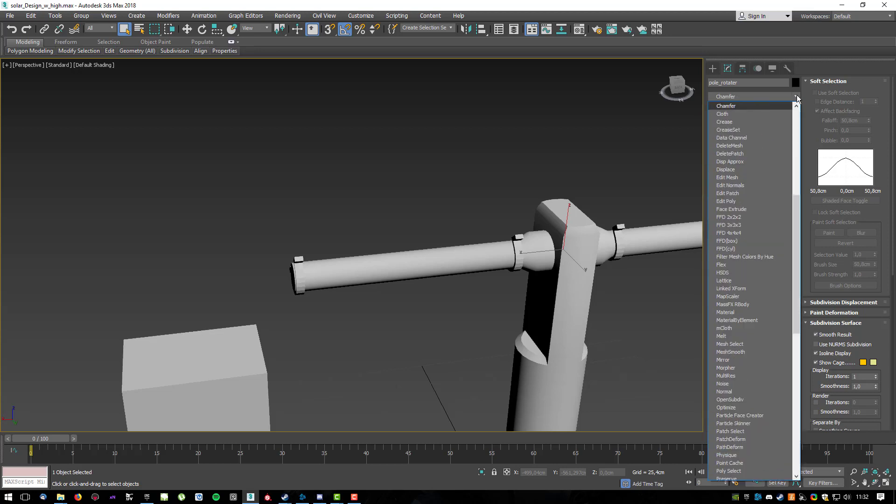
pyautogui.click(765, 105)
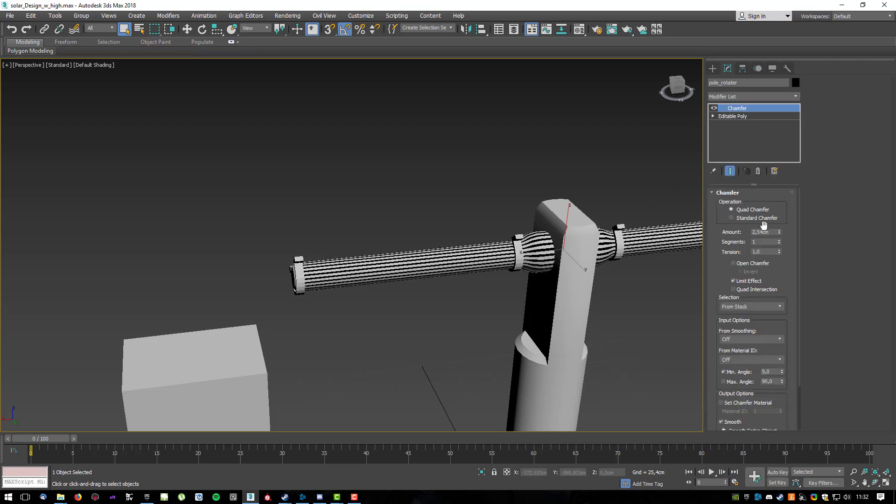
# Try Selected Edges as the Chamfer's selection source and return it to From Stack.
pyautogui.click(770, 307)
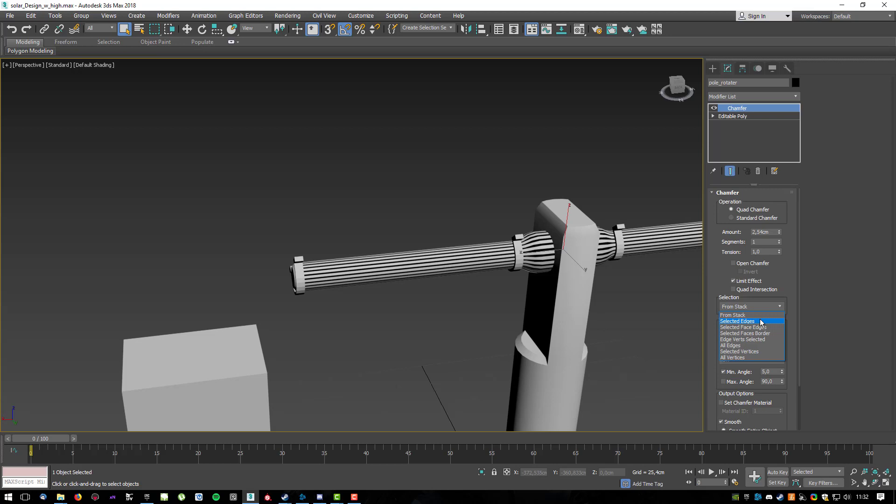
pyautogui.click(761, 322)
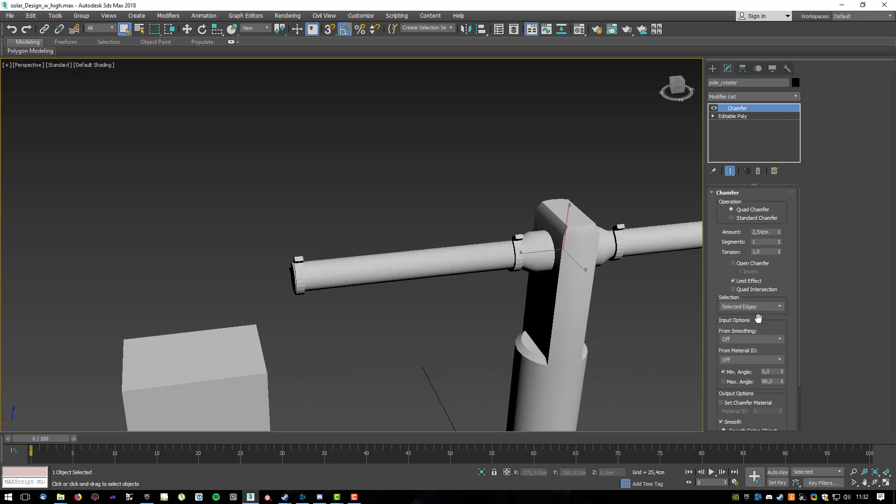
pyautogui.click(781, 307)
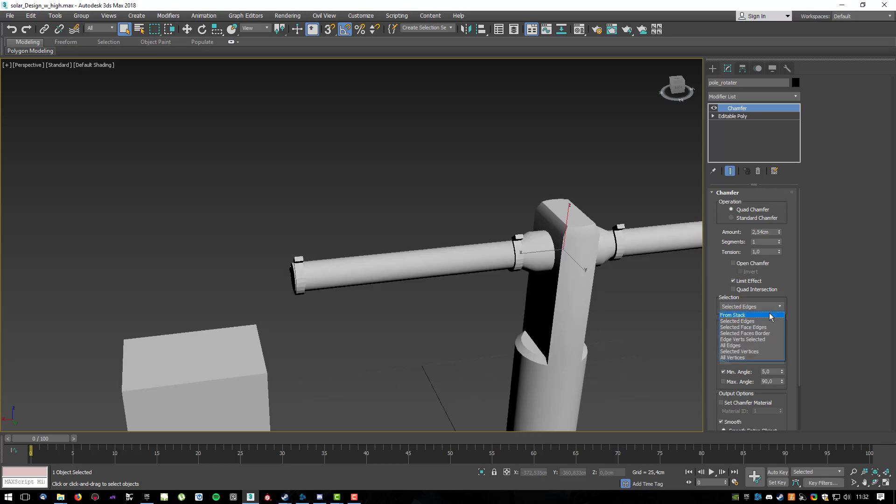
pyautogui.click(770, 313)
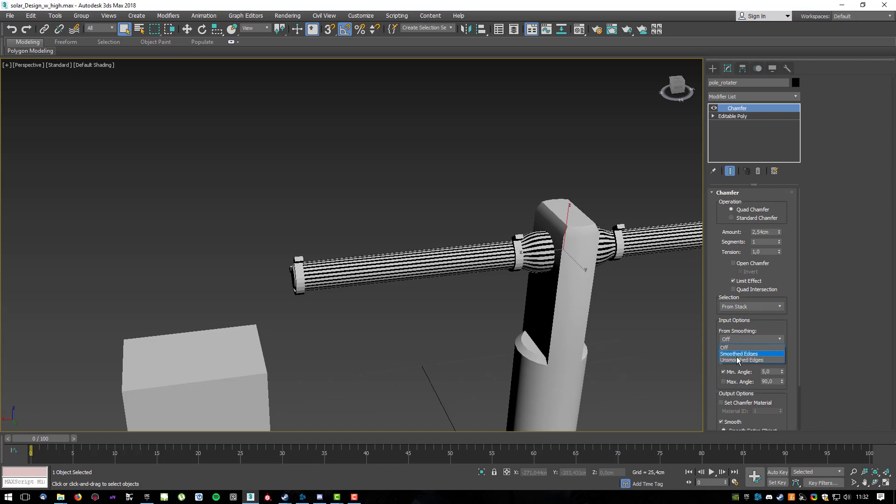
# Set the Chamfer's From Smoothing option to Unsmoothed Edges, display edged faces and inspect the tube's end cap.
pyautogui.click(743, 360)
pyautogui.scroll(2, 562, 283)
pyautogui.scroll(1, 522, 261)
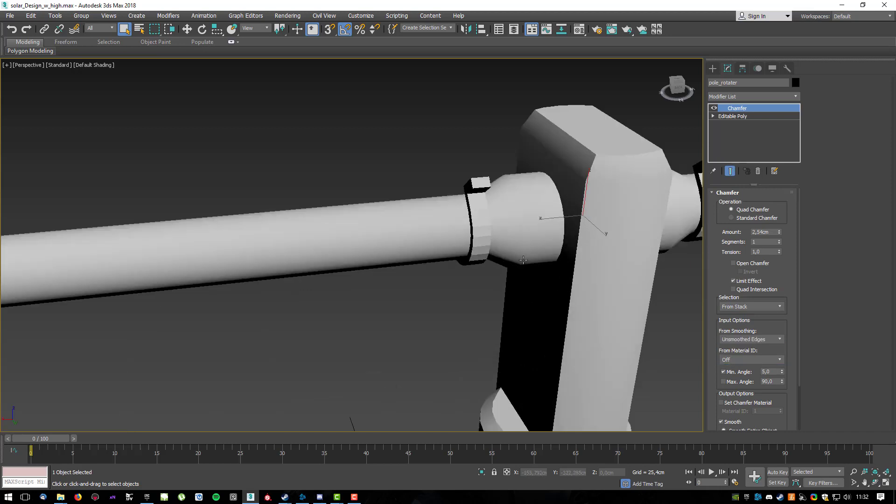
pyautogui.press('F4')
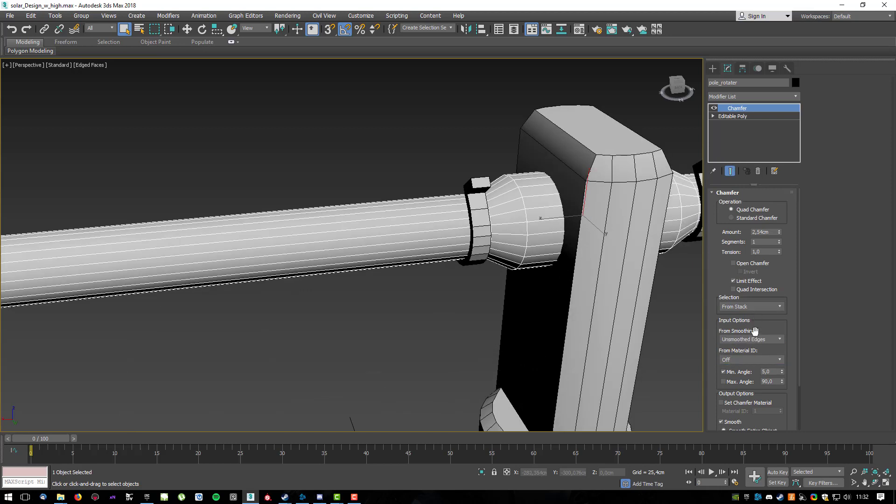
pyautogui.click(760, 345)
pyautogui.click(748, 356)
pyautogui.click(748, 346)
pyautogui.click(743, 365)
pyautogui.keyDown('alt'); pyautogui.moveTo(630, 338); pyautogui.dragTo(496, 206, button='middle'); pyautogui.keyUp('alt')
pyautogui.keyDown('alt'); pyautogui.moveTo(426, 194); pyautogui.dragTo(715, 168, button='middle'); pyautogui.keyUp('alt')
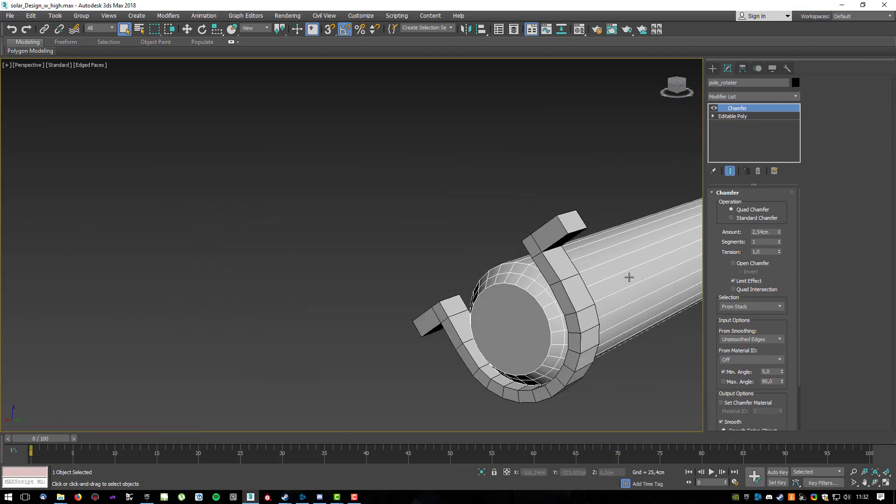
pyautogui.keyDown('alt'); pyautogui.moveTo(591, 283); pyautogui.dragTo(590, 218, button='middle'); pyautogui.keyUp('alt')
# Compare the tube's end cap with the base Editable Poly and set the Chamfer's selection source to Selected Edges.
pyautogui.click(742, 116)
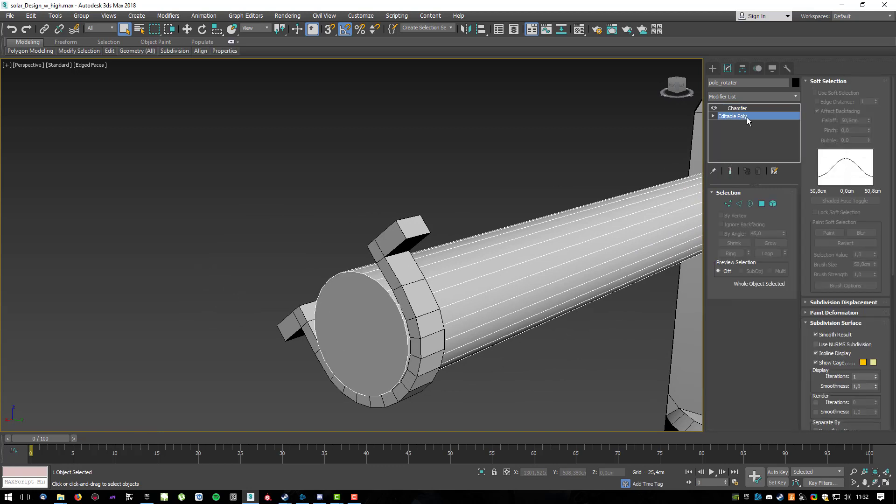
pyautogui.click(752, 109)
pyautogui.click(776, 305)
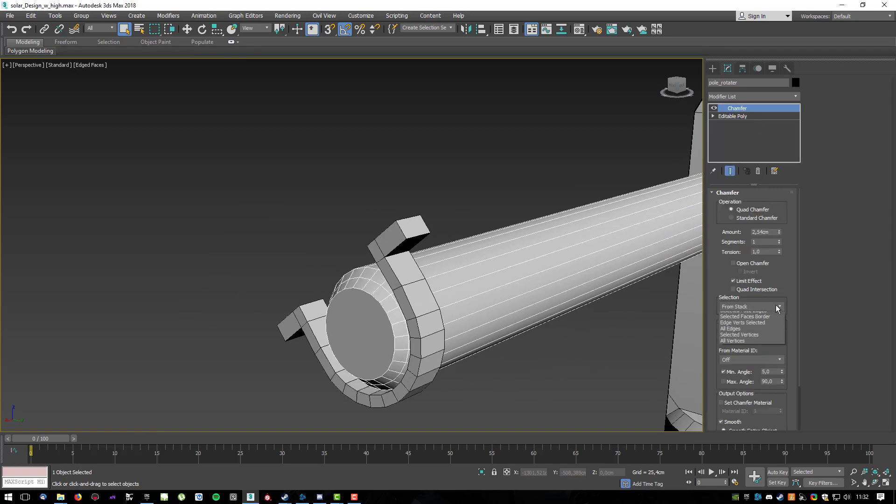
pyautogui.click(762, 321)
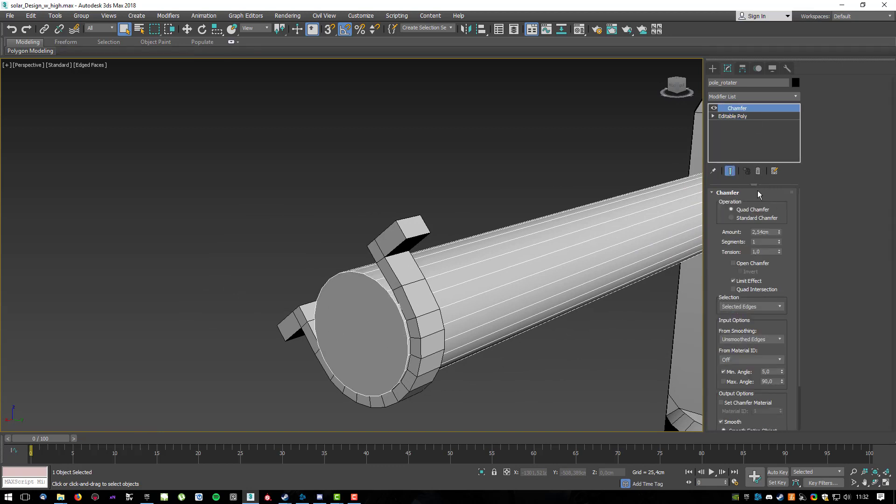
# Add a TurboSmooth modifier above the Chamfer on pole_rotater.
pyautogui.click(738, 116)
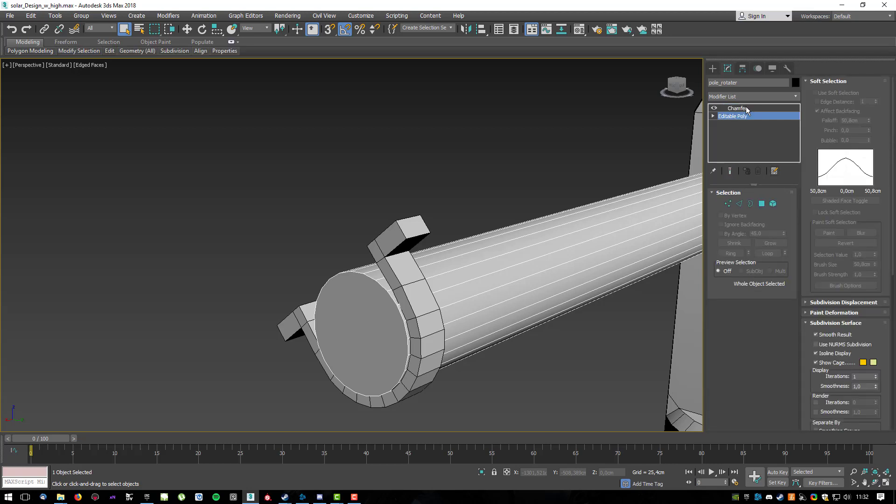
pyautogui.click(796, 97)
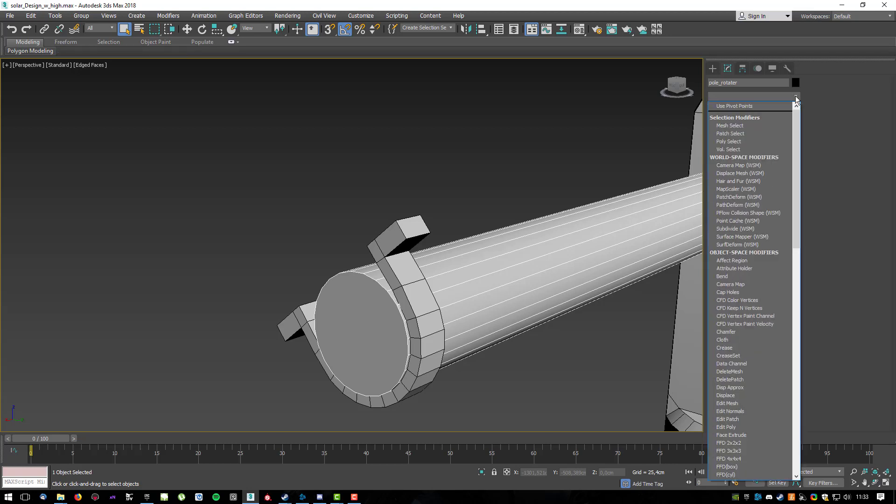
pyautogui.scroll(-20, 752, 261)
pyautogui.click(741, 321)
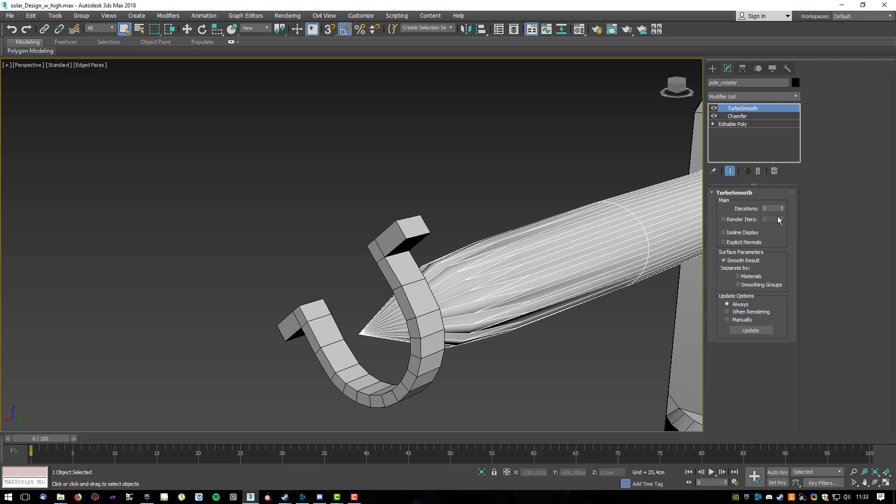
# Select both end cap polygons in pole_rotater's base Editable Poly and convert the selection to their edges.
pyautogui.click(741, 116)
pyautogui.click(740, 124)
pyautogui.click(739, 203)
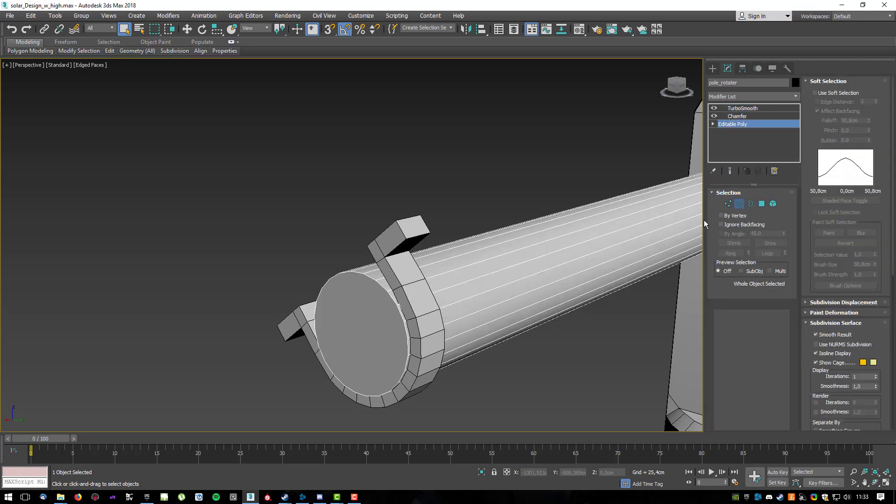
pyautogui.click(762, 204)
pyautogui.click(340, 315)
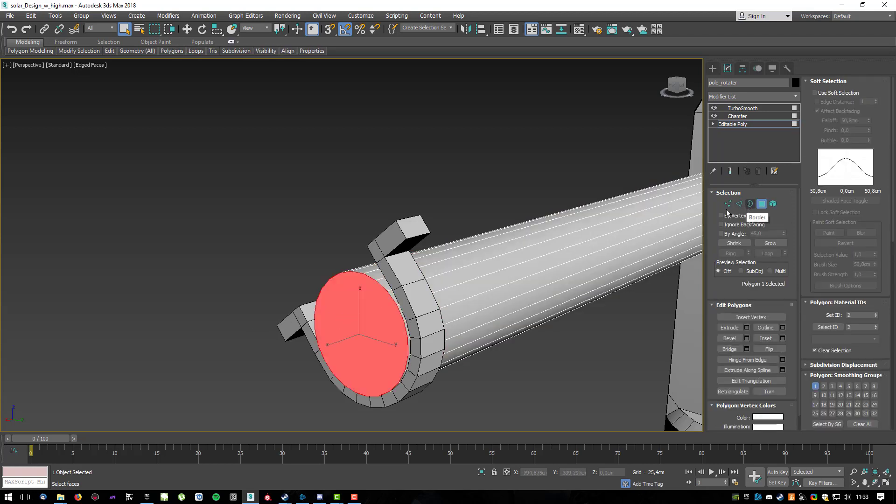
pyautogui.scroll(-6, 630, 210)
pyautogui.keyDown('alt'); pyautogui.moveTo(649, 213); pyautogui.dragTo(434, 217, button='middle'); pyautogui.keyUp('alt')
pyautogui.keyDown('ctrl'); pyautogui.click(474, 213); pyautogui.keyUp('ctrl')
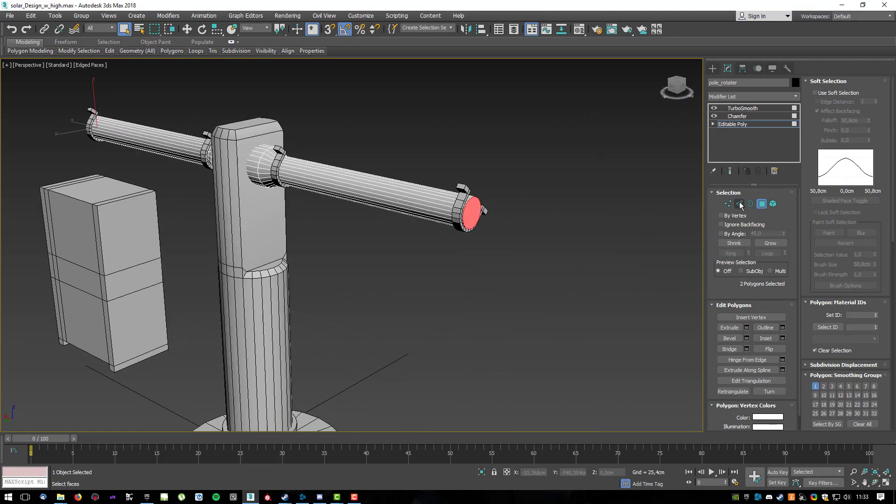
pyautogui.keyDown('ctrl'); pyautogui.click(740, 203); pyautogui.keyUp('ctrl')
# Add the edge loops at the narrow and wide ends of both conical collars to the edge selection.
pyautogui.keyDown('alt'); pyautogui.moveTo(347, 174); pyautogui.dragTo(237, 243, button='middle'); pyautogui.keyUp('alt')
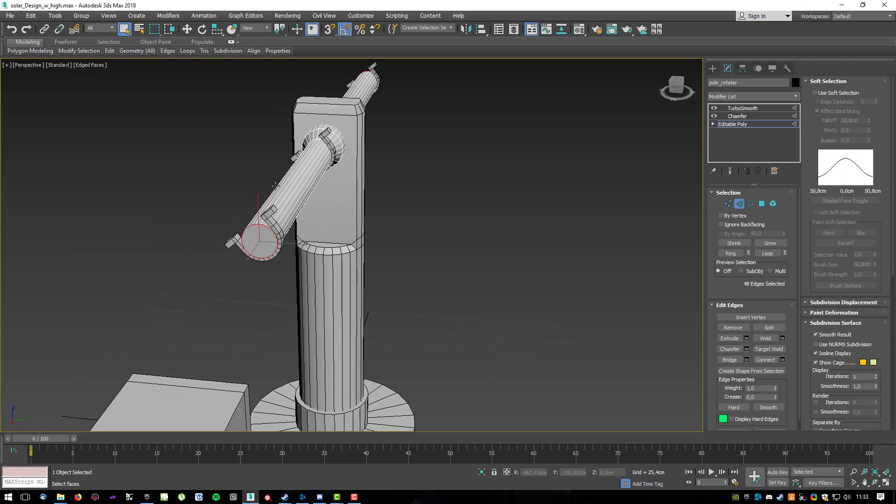
pyautogui.scroll(5, 237, 310)
pyautogui.keyDown('alt'); pyautogui.moveTo(352, 263); pyautogui.dragTo(380, 236, button='middle'); pyautogui.keyUp('alt')
pyautogui.scroll(2, 337, 218)
pyautogui.keyDown('ctrl'); pyautogui.click(331, 207); pyautogui.keyUp('ctrl')
pyautogui.scroll(2, 294, 200)
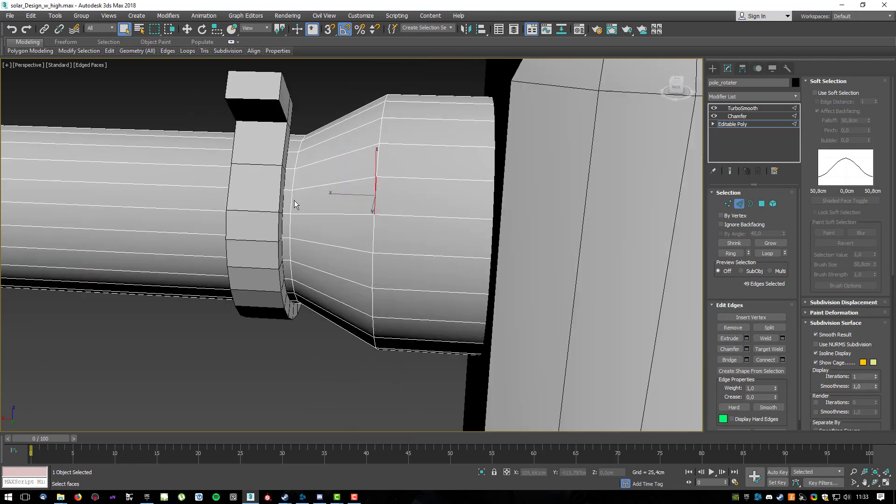
pyautogui.keyDown('alt'); pyautogui.moveTo(466, 214); pyautogui.dragTo(493, 219, button='middle'); pyautogui.keyUp('alt')
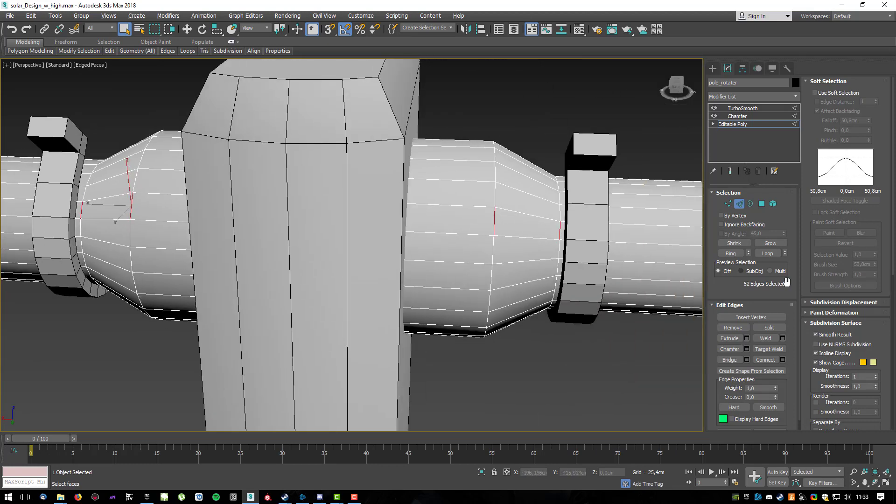
pyautogui.click(768, 253)
# Set pole_rotater's Chamfer amount to 1,372 cm, switch its From Smoothing option to Off and inspect the conical collar.
pyautogui.scroll(-3, 380, 242)
pyautogui.keyDown('alt'); pyautogui.moveTo(380, 243); pyautogui.dragTo(477, 242, button='middle'); pyautogui.keyUp('alt')
pyautogui.scroll(-3, 440, 255)
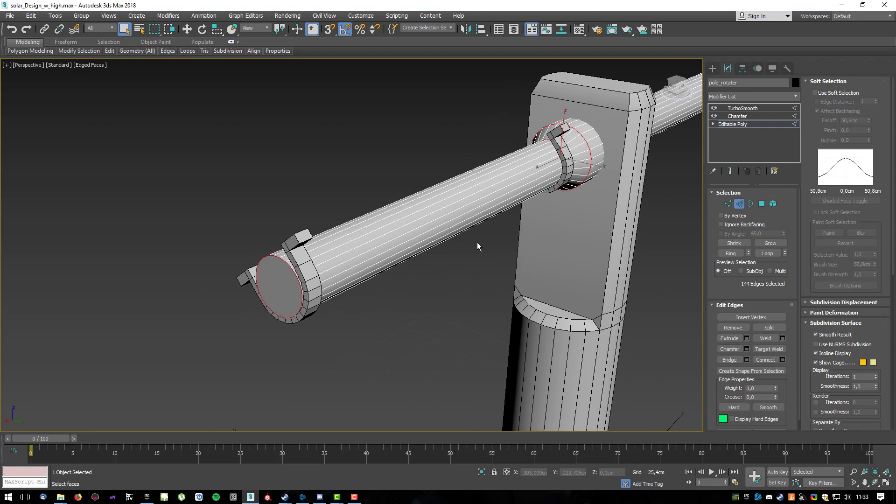
pyautogui.click(742, 117)
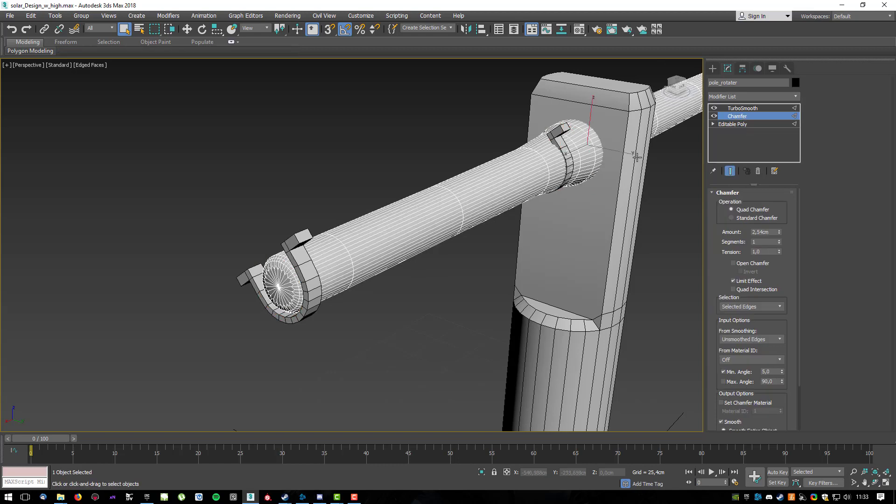
pyautogui.moveTo(781, 233); pyautogui.dragTo(786, 253)
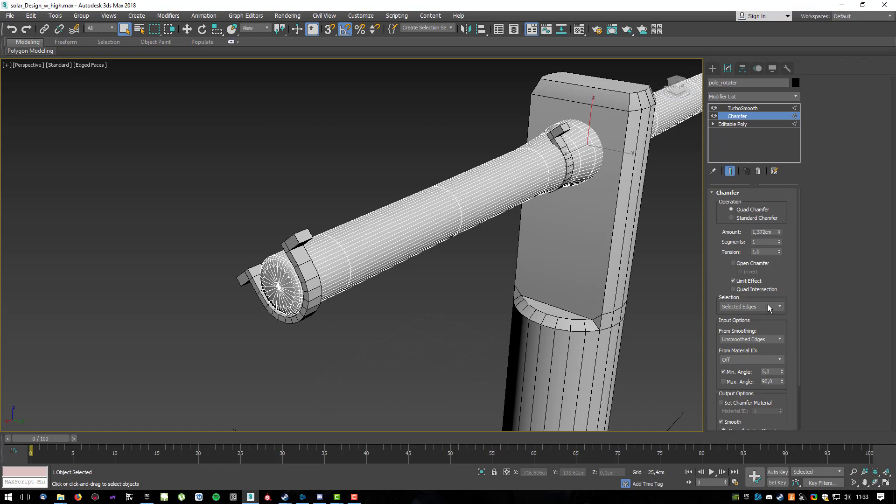
pyautogui.click(760, 339)
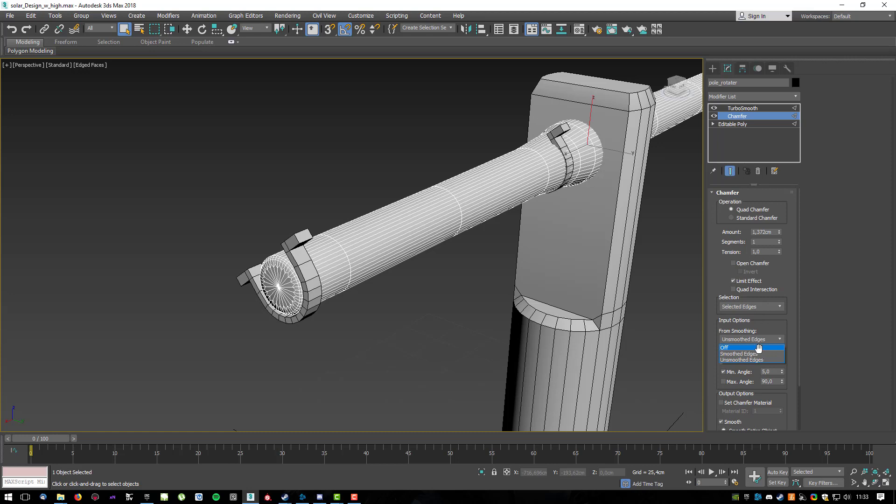
pyautogui.click(754, 348)
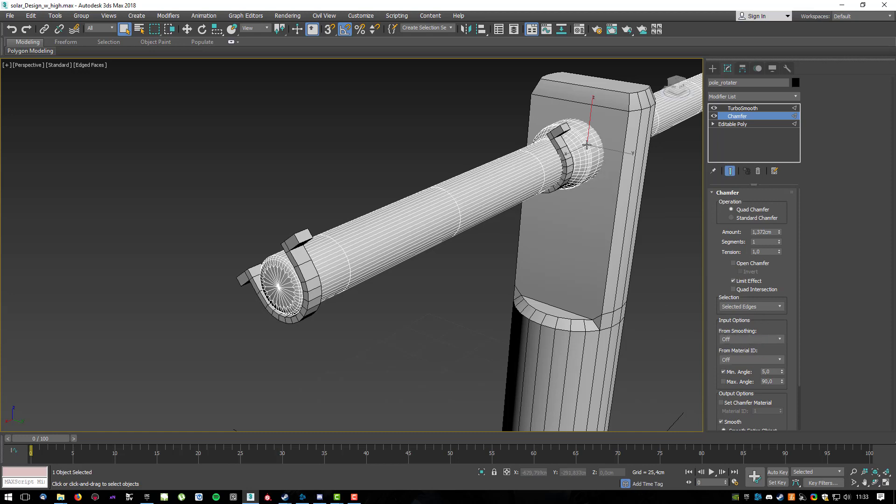
pyautogui.keyDown('alt'); pyautogui.moveTo(614, 230); pyautogui.dragTo(578, 234, button='middle'); pyautogui.keyUp('alt')
pyautogui.scroll(8, 464, 170)
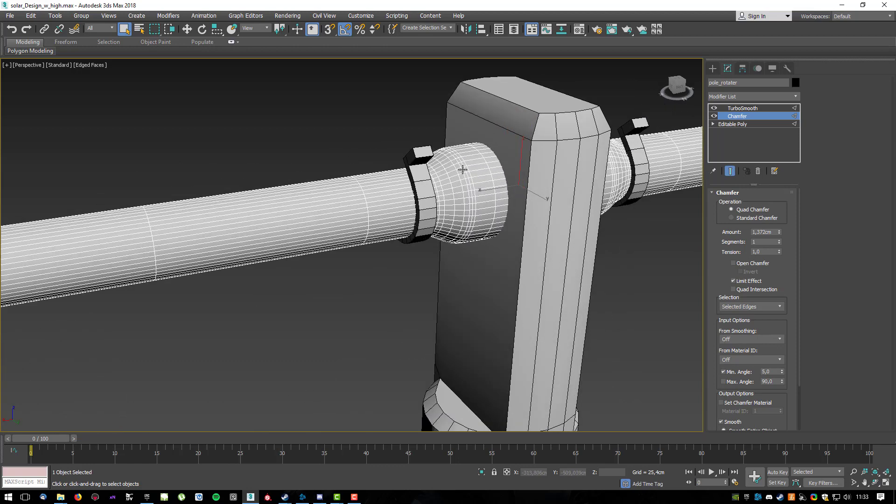
pyautogui.keyDown('alt'); pyautogui.moveTo(501, 195); pyautogui.dragTo(466, 206, button='middle'); pyautogui.keyUp('alt')
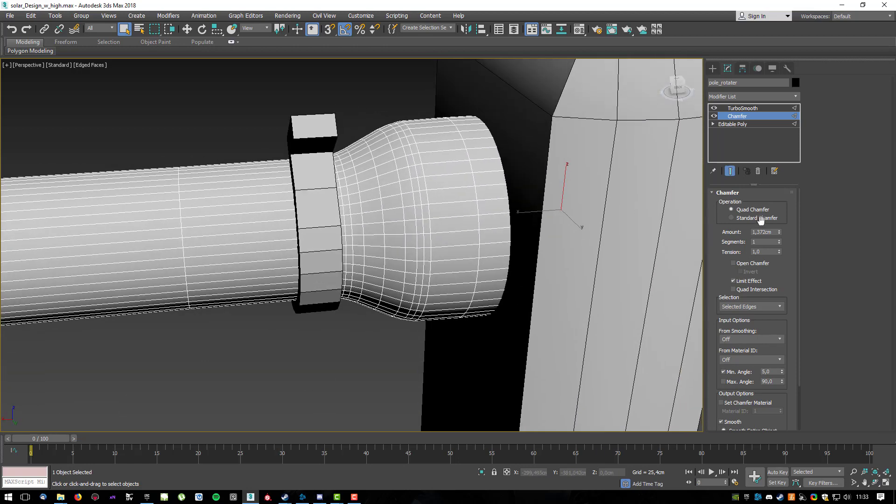
# Set pole_rotater's Chamfer amount to 0,559 cm, return to its TurboSmooth level and turn off the edged faces display.
pyautogui.moveTo(780, 232); pyautogui.dragTo(782, 247)
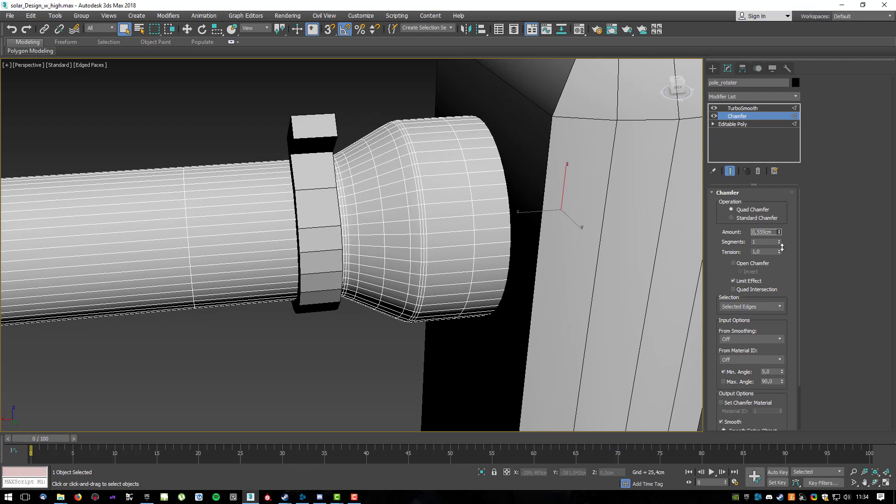
pyautogui.click(759, 108)
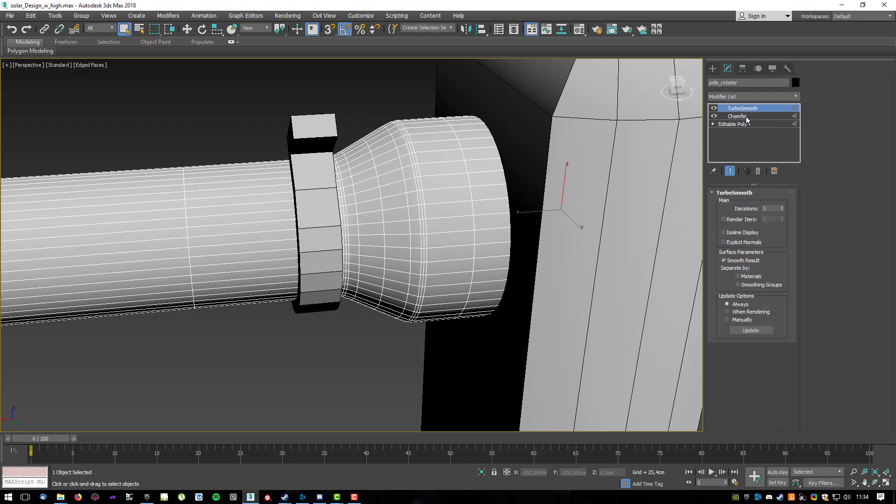
pyautogui.press('F4')
pyautogui.scroll(-3, 533, 168)
pyautogui.keyDown('alt'); pyautogui.moveTo(640, 182); pyautogui.dragTo(394, 188, button='middle'); pyautogui.keyUp('alt')
pyautogui.scroll(-3, 483, 203)
pyautogui.moveTo(663, 226); pyautogui.dragTo(340, 186, button='middle')
pyautogui.scroll(3, 387, 231)
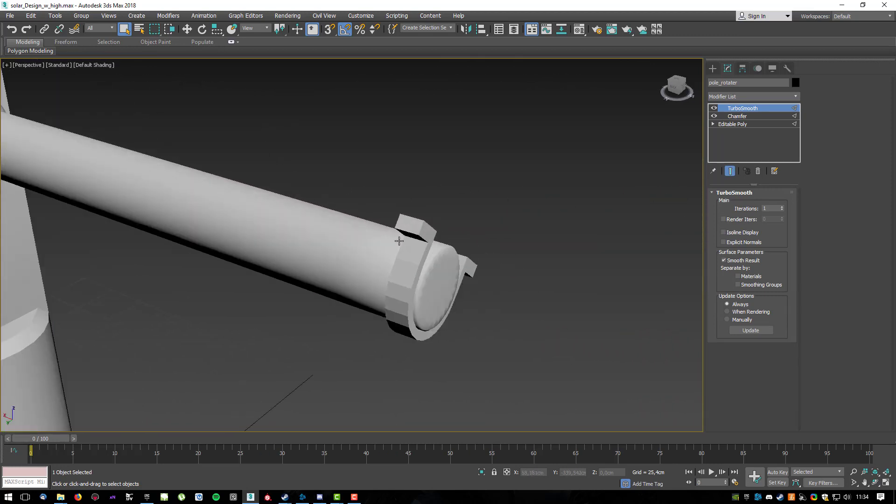
# Set pole_rotater's TurboSmooth iterations to 2, comparing the end cap's shading against 1 iteration.
pyautogui.click(783, 207)
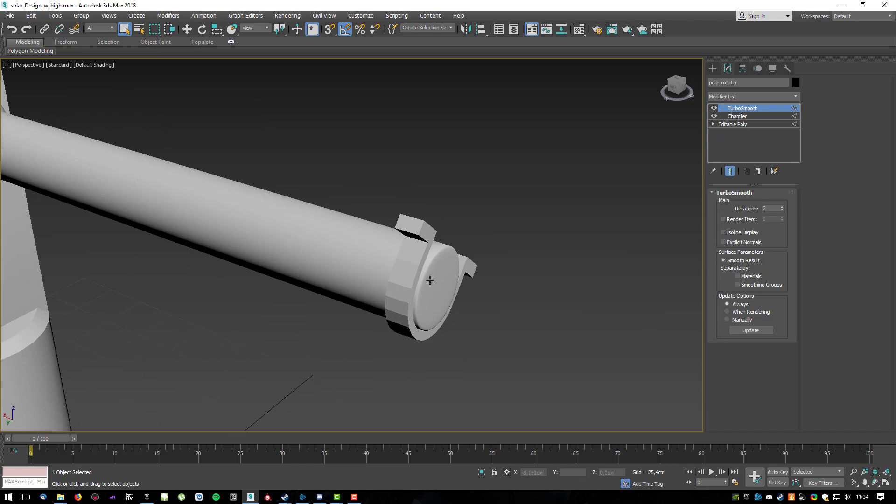
pyautogui.scroll(5, 435, 304)
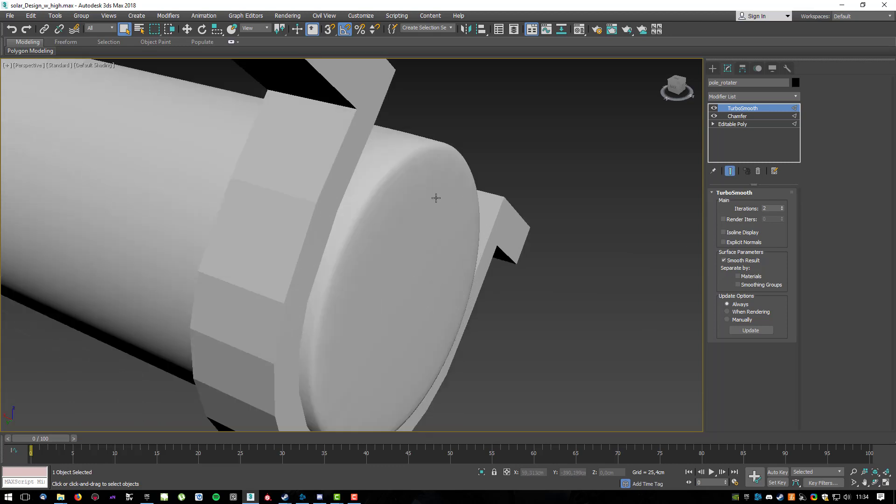
pyautogui.click(784, 209)
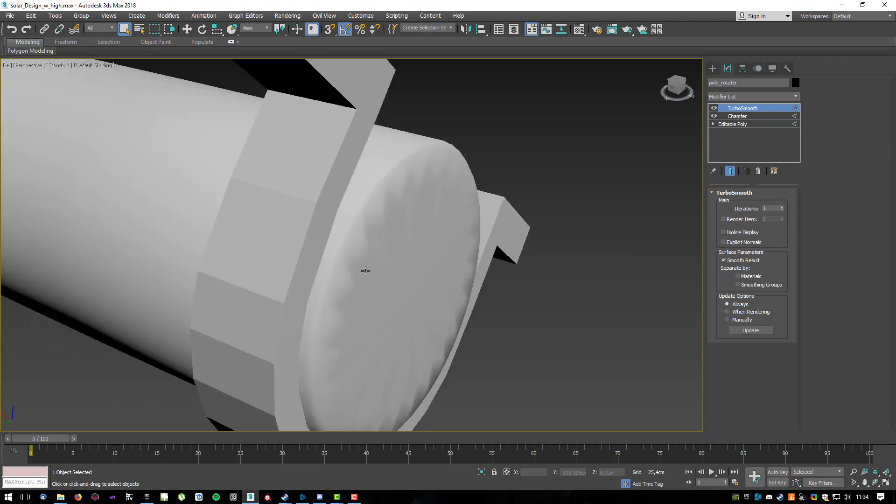
pyautogui.click(783, 207)
pyautogui.scroll(-6, 426, 229)
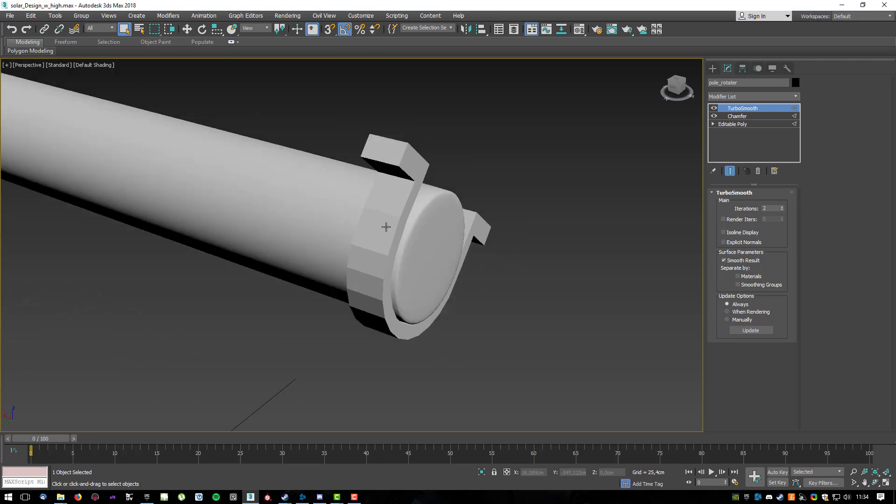
pyautogui.moveTo(262, 206); pyautogui.dragTo(456, 243, button='middle')
pyautogui.scroll(3, 354, 216)
pyautogui.scroll(-5, 436, 210)
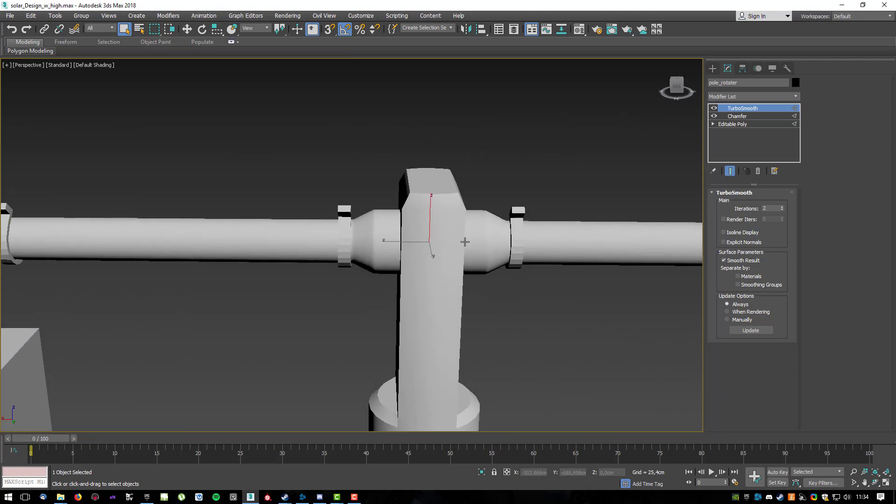
# Hide the finished pole_rotater so only the clamps and remaining parts are shown.
pyautogui.rightClick(259, 243)
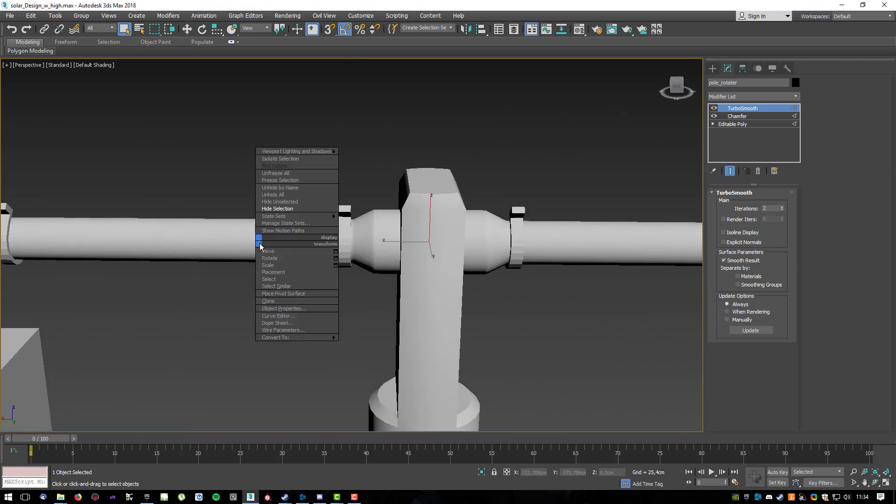
pyautogui.click(286, 209)
pyautogui.keyDown('alt'); pyautogui.moveTo(261, 234); pyautogui.dragTo(206, 241, button='middle'); pyautogui.keyUp('alt')
# Select all polygons of the object clamp and apply Auto Smooth with the 45,0 threshold.
pyautogui.click(154, 259)
pyautogui.keyDown('alt'); pyautogui.moveTo(154, 259); pyautogui.dragTo(327, 234, button='middle'); pyautogui.keyUp('alt')
pyautogui.scroll(6, 268, 243)
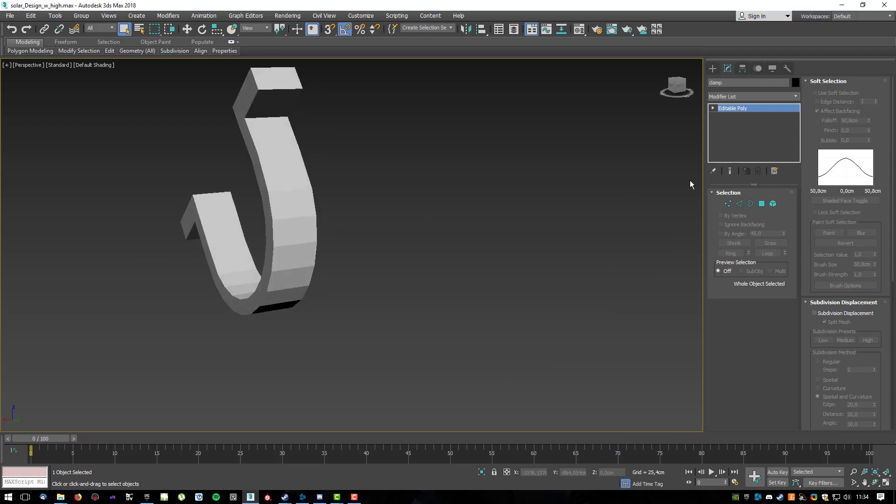
pyautogui.click(762, 204)
pyautogui.hotkey('ctrl', 'a')
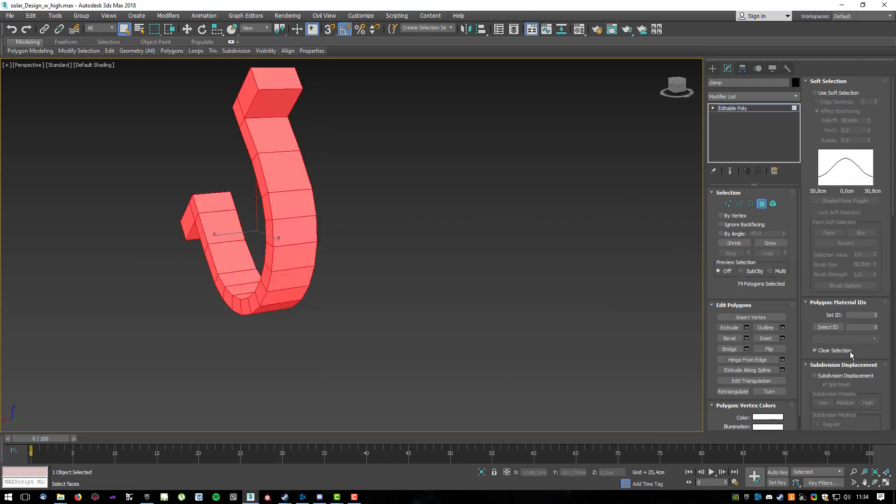
pyautogui.scroll(-5, 866, 350)
pyautogui.scroll(5, 865, 358)
pyautogui.scroll(-5, 867, 336)
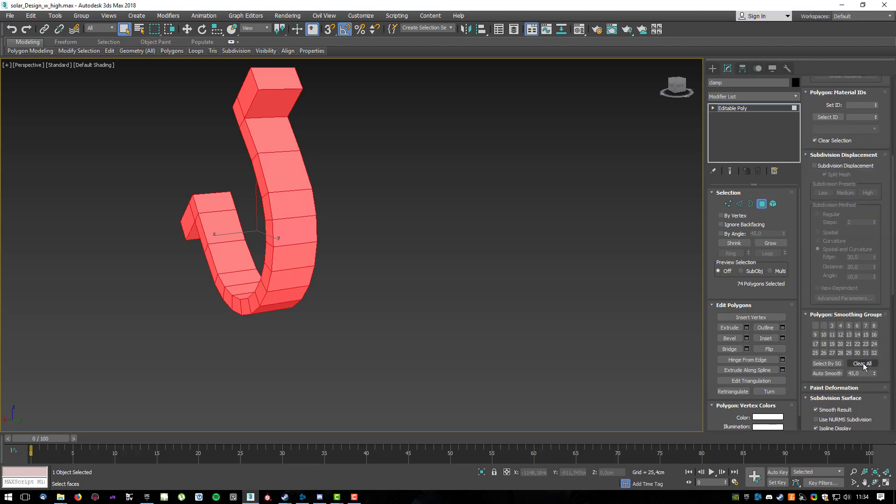
pyautogui.click(828, 374)
pyautogui.click(763, 204)
# Select all polygons of clamp001 and apply Auto Smooth with the 45,0 threshold.
pyautogui.keyDown('alt'); pyautogui.moveTo(462, 196); pyautogui.dragTo(312, 291, button='middle'); pyautogui.keyUp('alt')
pyautogui.scroll(-6, 463, 243)
pyautogui.moveTo(468, 239); pyautogui.dragTo(290, 241, button='middle')
pyautogui.click(486, 241)
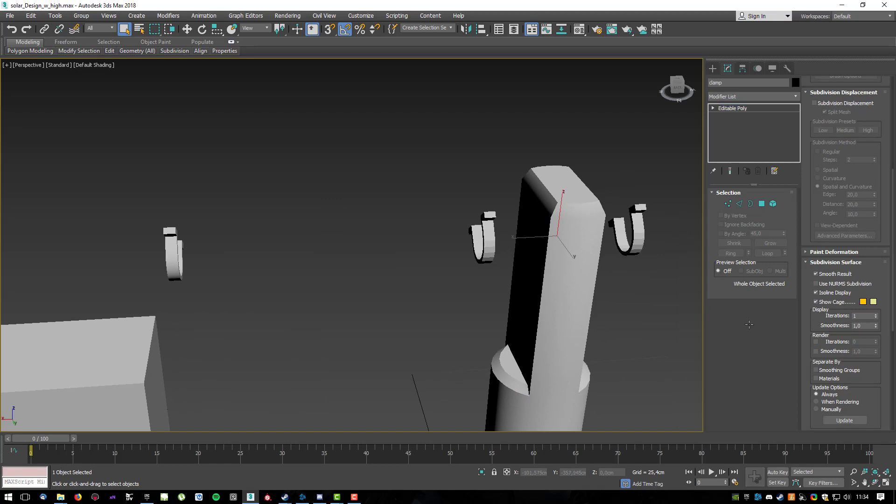
pyautogui.click(761, 204)
pyautogui.hotkey('ctrl', 'a')
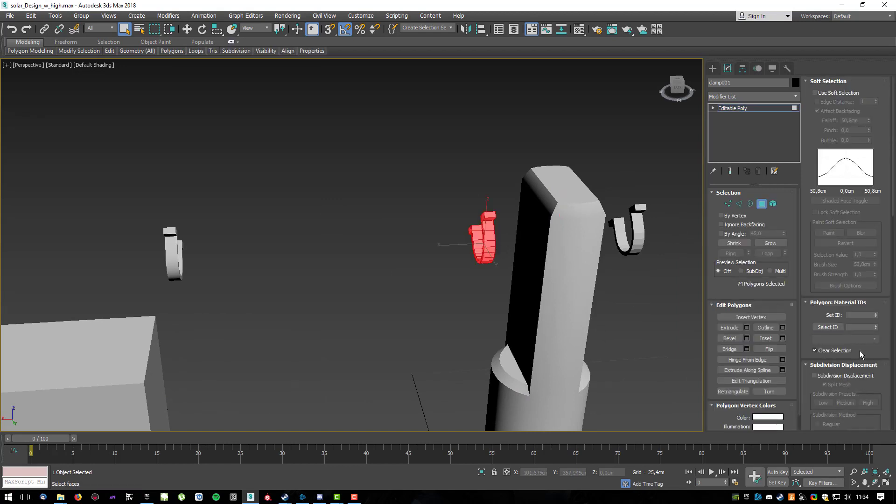
pyautogui.scroll(-5, 859, 350)
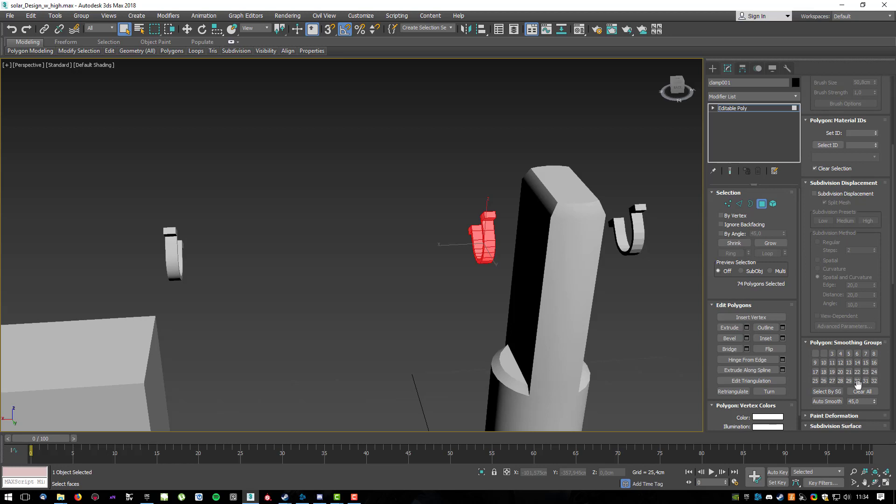
pyautogui.click(828, 402)
pyautogui.moveTo(581, 240); pyautogui.dragTo(426, 246, button='middle')
pyautogui.click(761, 204)
# Select all polygons of clamp002 and apply Auto Smooth with the 45,0 threshold.
pyautogui.click(471, 247)
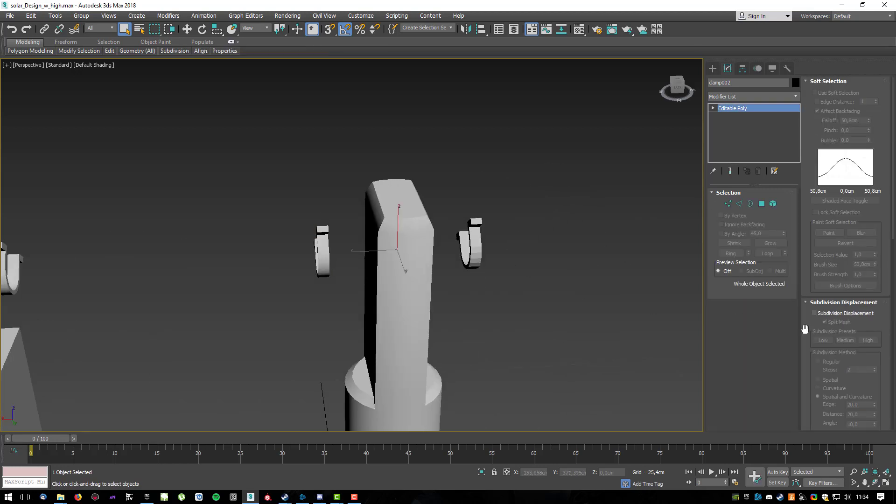
pyautogui.click(762, 204)
pyautogui.moveTo(883, 380); pyautogui.dragTo(870, 367)
pyautogui.scroll(-4, 870, 366)
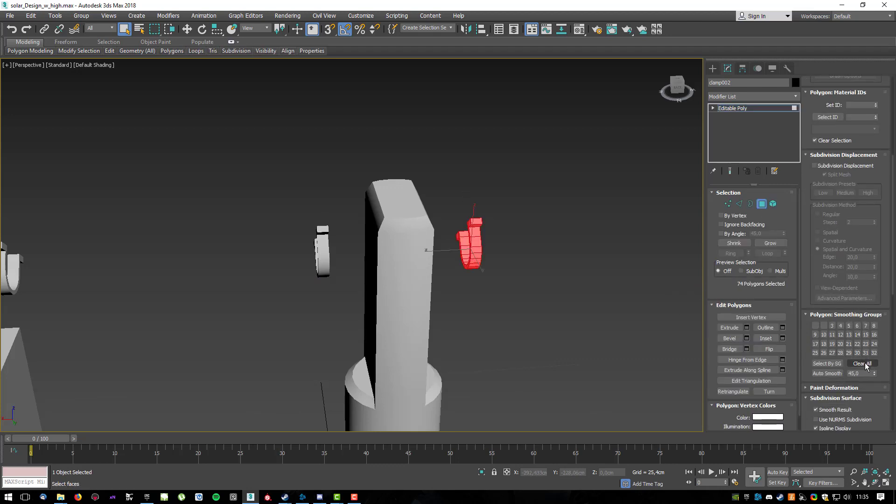
pyautogui.click(829, 373)
pyautogui.moveTo(580, 286); pyautogui.dragTo(280, 270, button='middle')
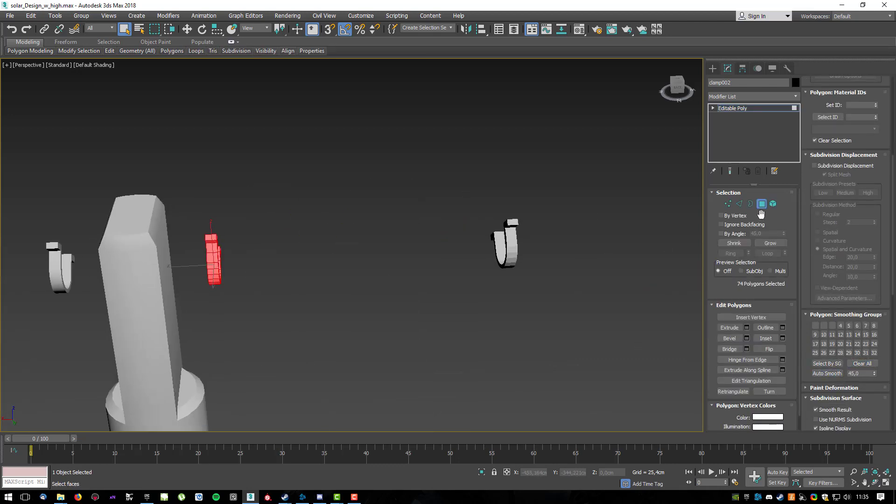
pyautogui.press('4')
# Select all polygons of clamp003 and apply Auto Smooth with the 45,0 threshold.
pyautogui.click(507, 248)
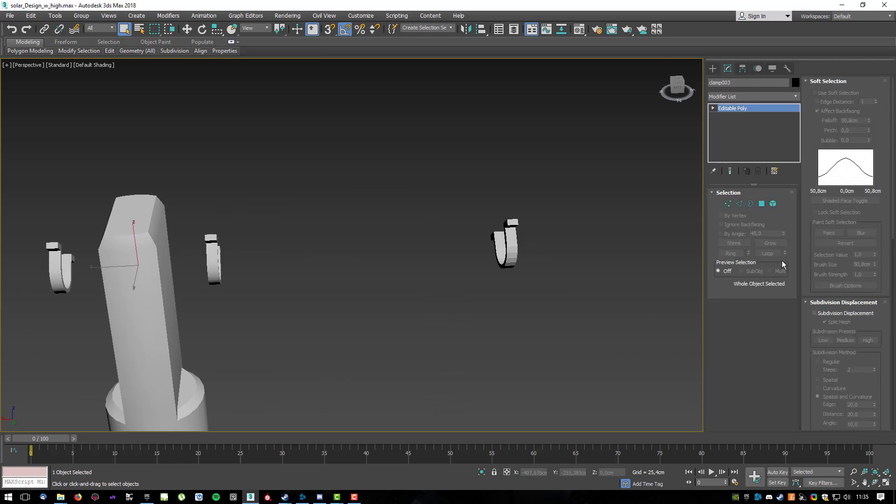
pyautogui.click(761, 205)
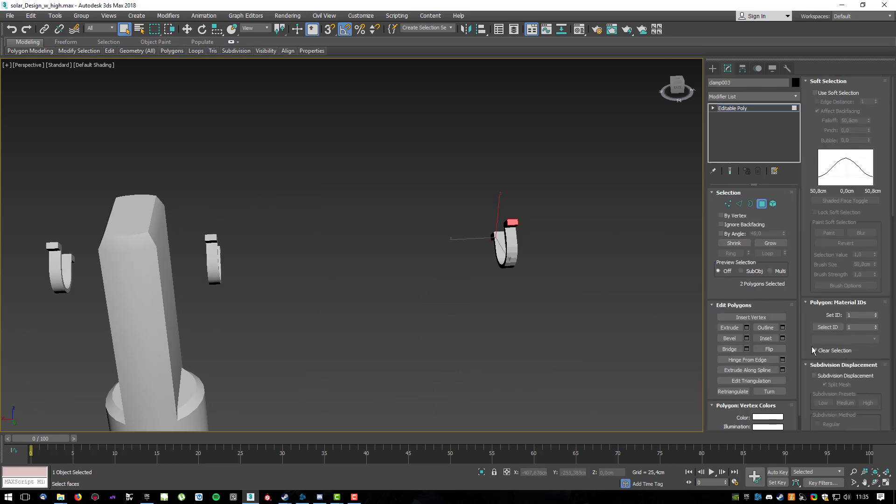
pyautogui.scroll(-5, 836, 354)
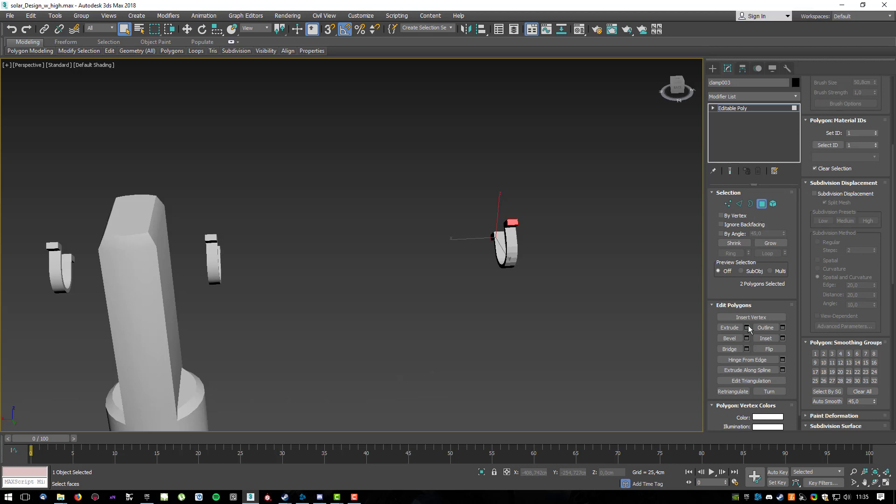
pyautogui.hotkey('ctrl', 'a')
pyautogui.click(829, 402)
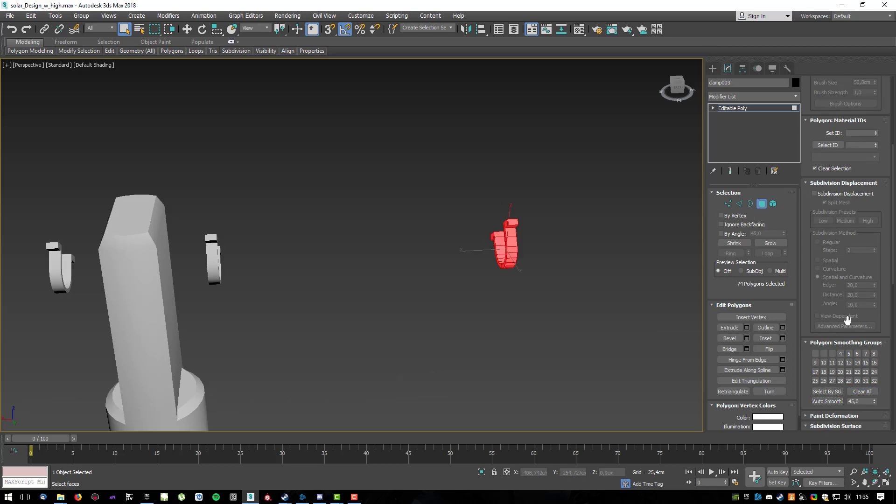
pyautogui.click(760, 206)
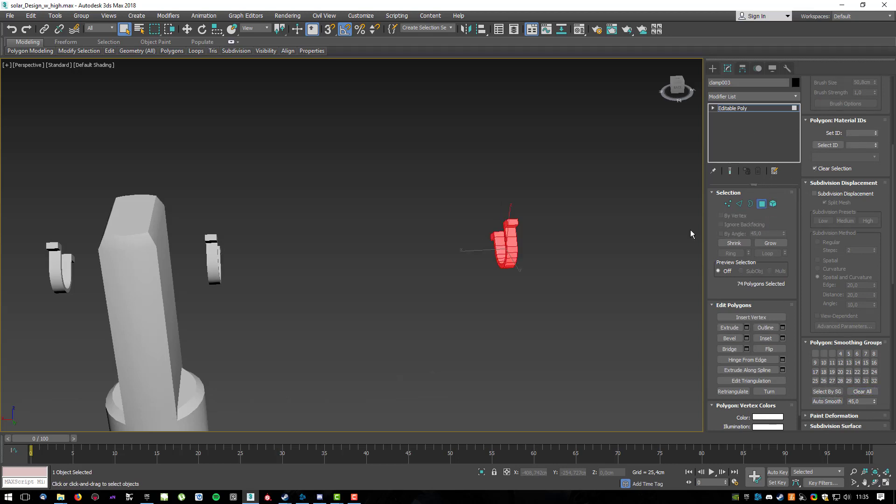
# Add a Chamfer modifier to the object clamp and set its amount to 0,381 cm.
pyautogui.moveTo(210, 286); pyautogui.dragTo(567, 229, button='middle')
pyautogui.moveTo(424, 218); pyautogui.dragTo(443, 139, button='middle')
pyautogui.scroll(-3, 356, 186)
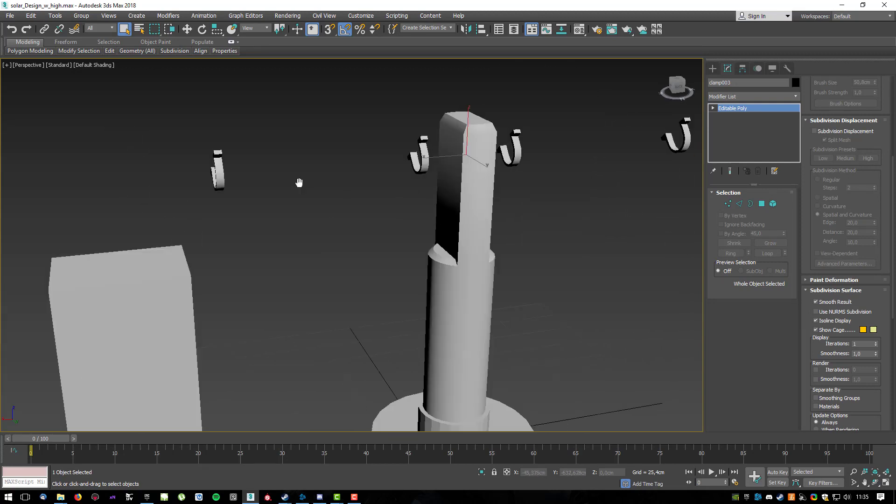
pyautogui.moveTo(235, 178); pyautogui.dragTo(289, 198, button='middle')
pyautogui.click(475, 189)
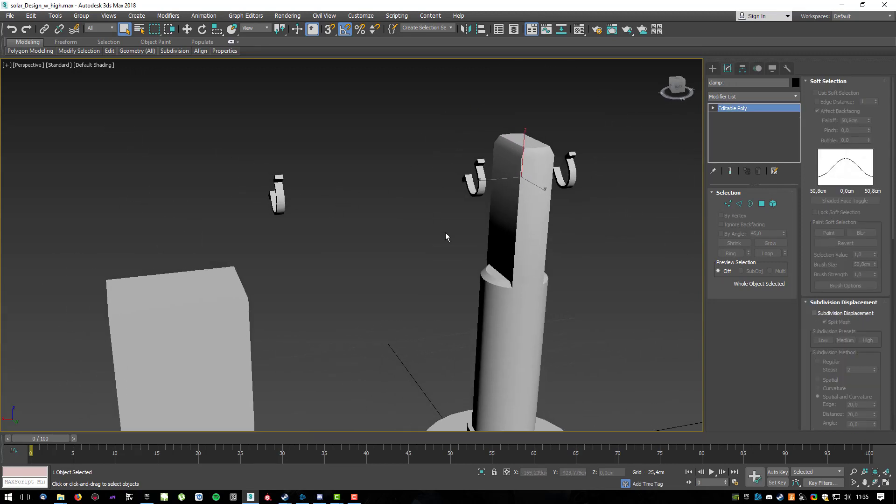
pyautogui.click(796, 97)
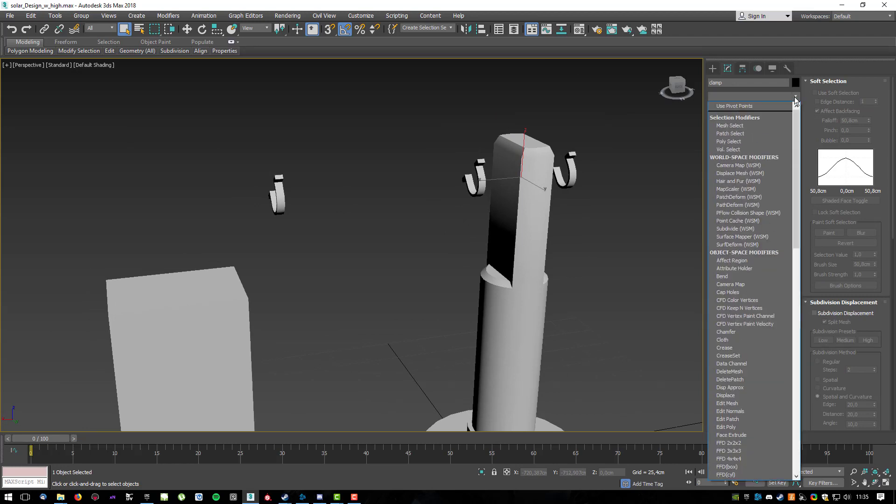
pyautogui.scroll(-10, 775, 223)
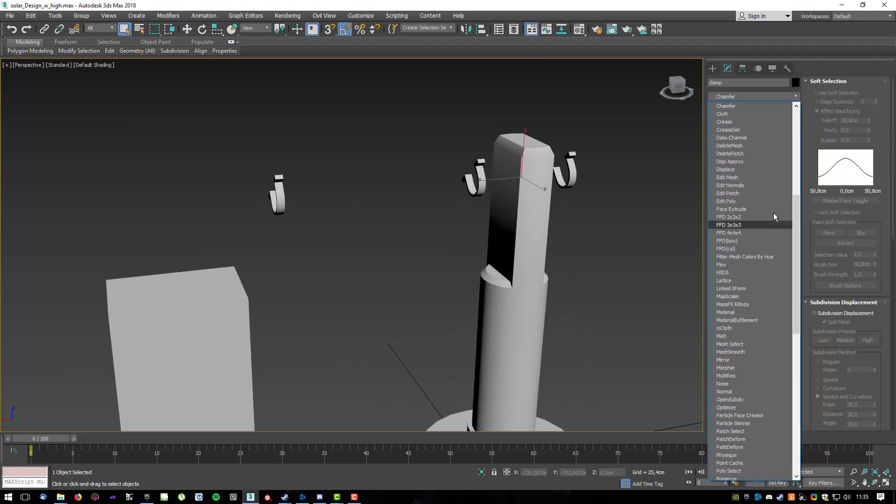
pyautogui.click(754, 107)
pyautogui.press('z')
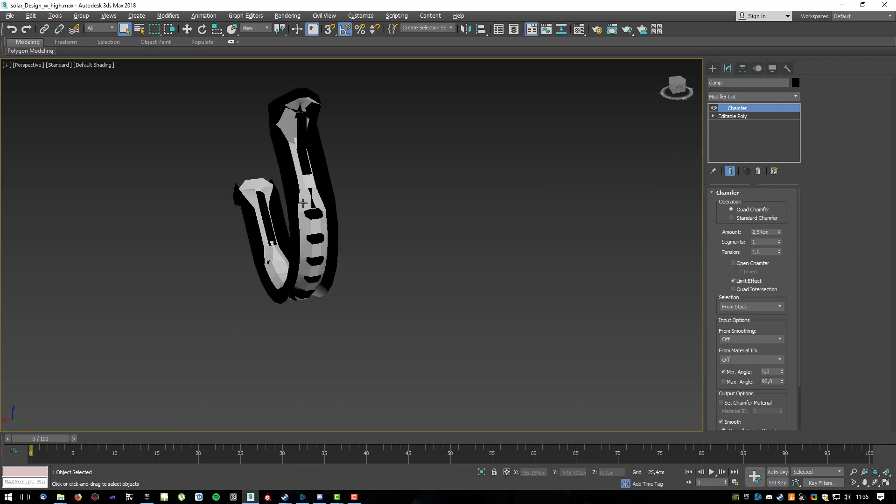
pyautogui.moveTo(779, 233); pyautogui.dragTo(787, 273)
pyautogui.keyDown('alt'); pyautogui.moveTo(410, 232); pyautogui.dragTo(573, 174, button='middle'); pyautogui.keyUp('alt')
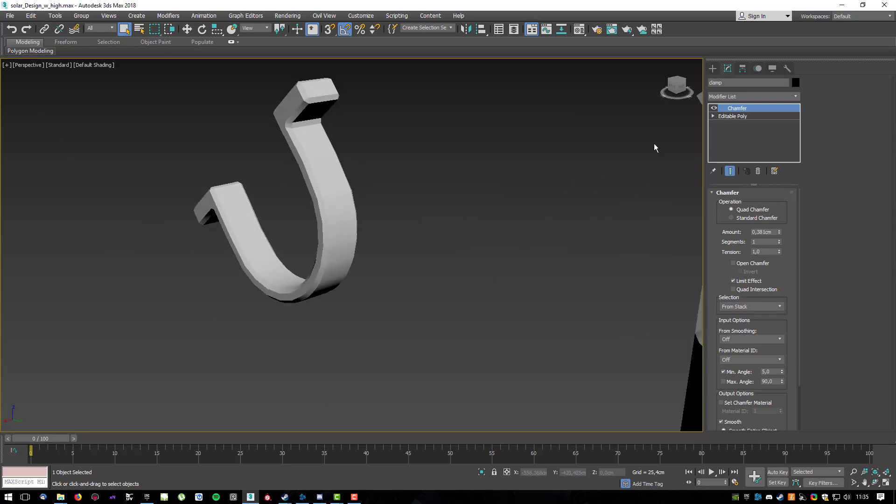
# Add a TurboSmooth modifier with 2 iterations above clamp's Chamfer and inspect the curved band's shading.
pyautogui.click(796, 96)
pyautogui.press('t')
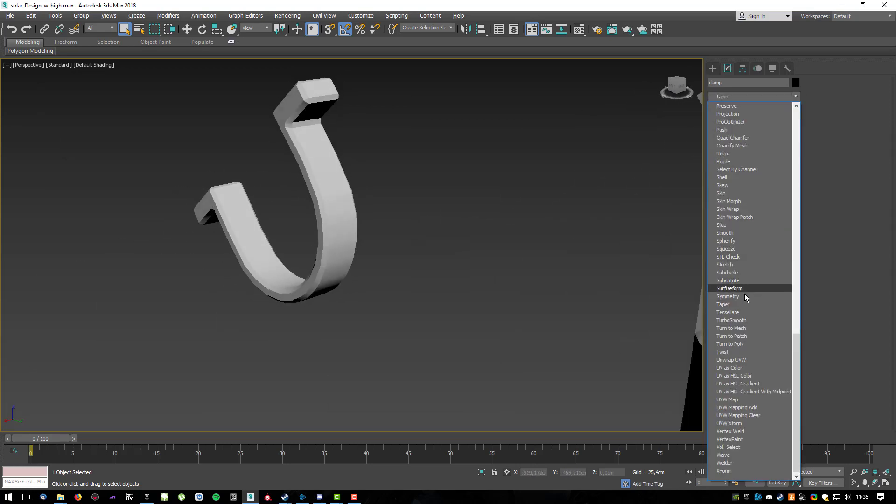
pyautogui.click(747, 320)
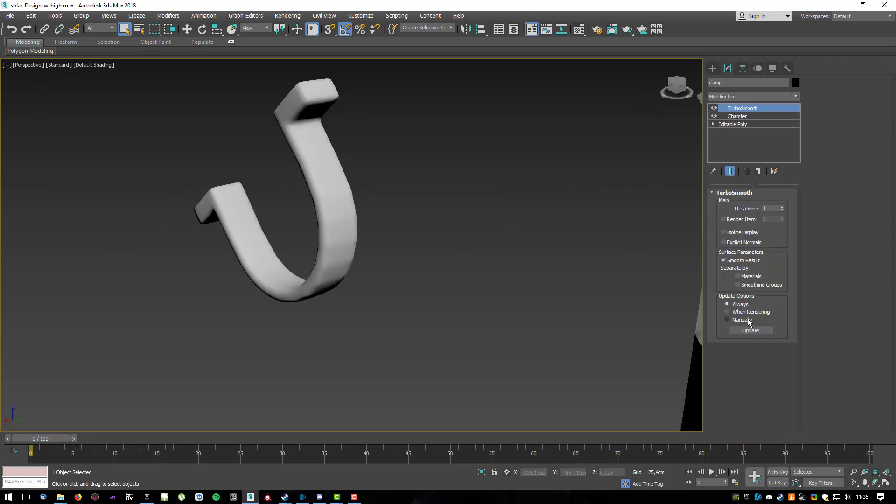
pyautogui.click(783, 207)
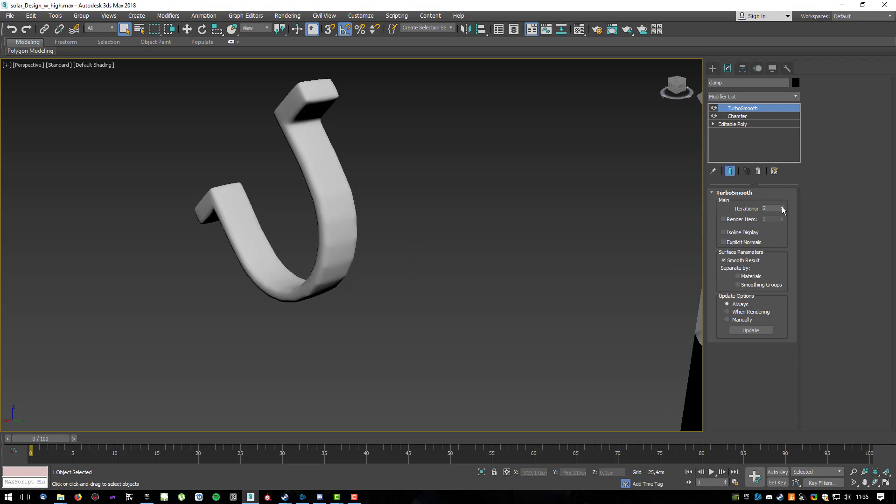
pyautogui.keyDown('alt'); pyautogui.moveTo(431, 233); pyautogui.dragTo(367, 260, button='middle'); pyautogui.keyUp('alt')
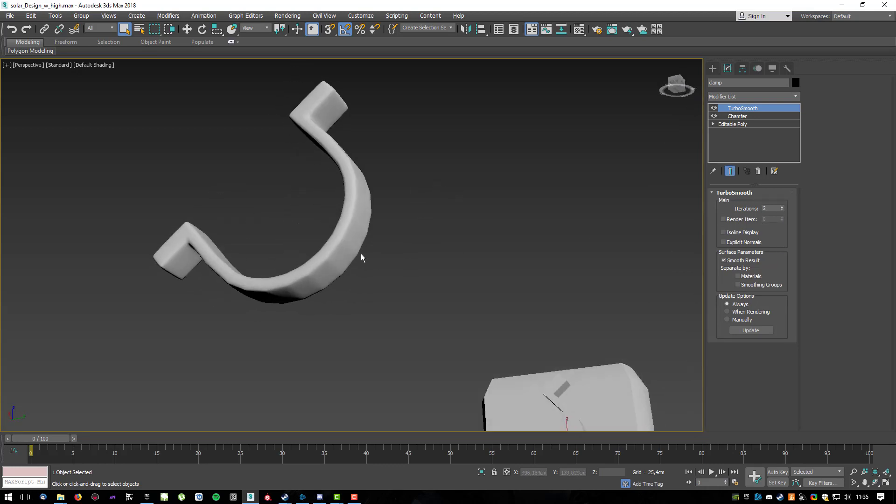
pyautogui.scroll(4, 325, 270)
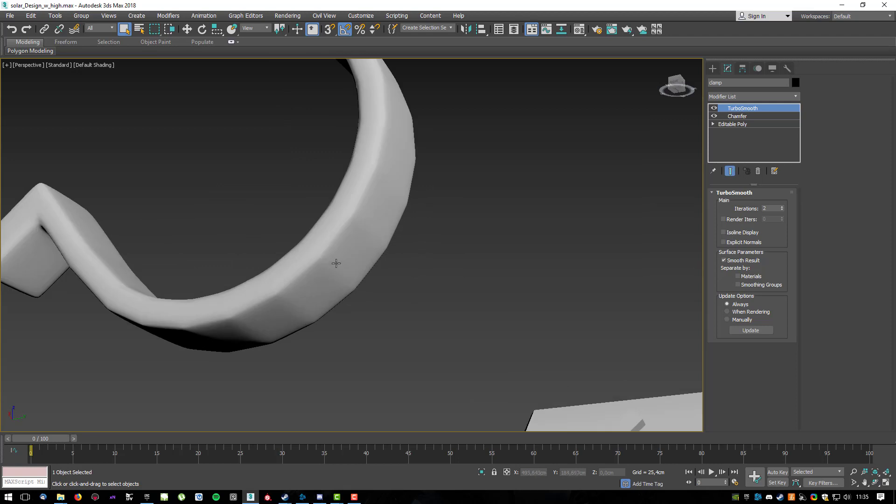
pyautogui.keyDown('alt'); pyautogui.moveTo(353, 290); pyautogui.dragTo(285, 232, button='middle'); pyautogui.keyUp('alt')
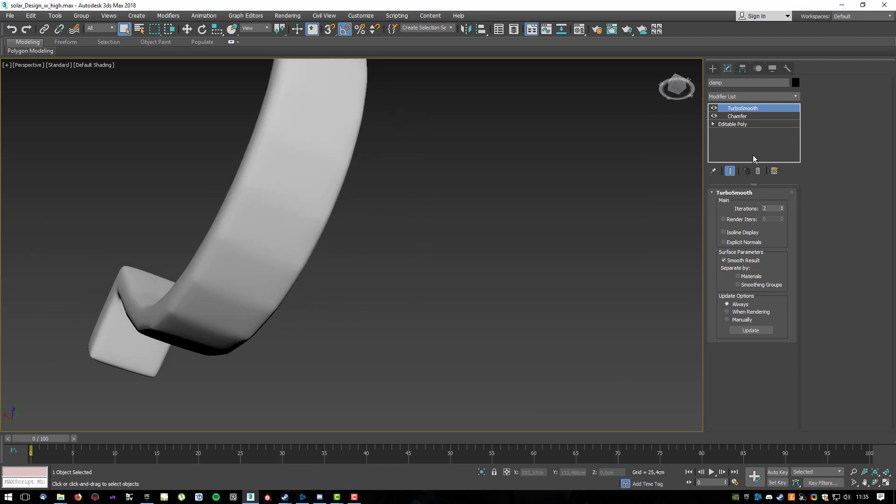
# Set the selection of clamp's Chamfer modifier to Selected Edges.
pyautogui.click(745, 116)
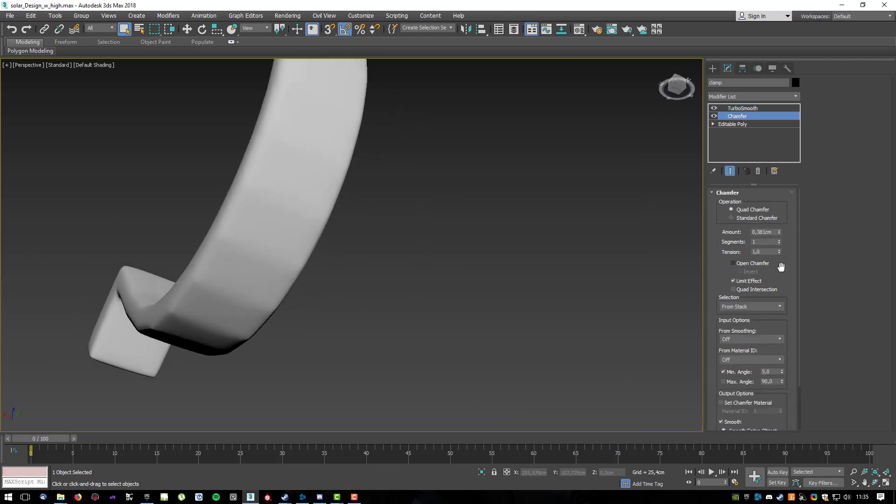
pyautogui.click(780, 307)
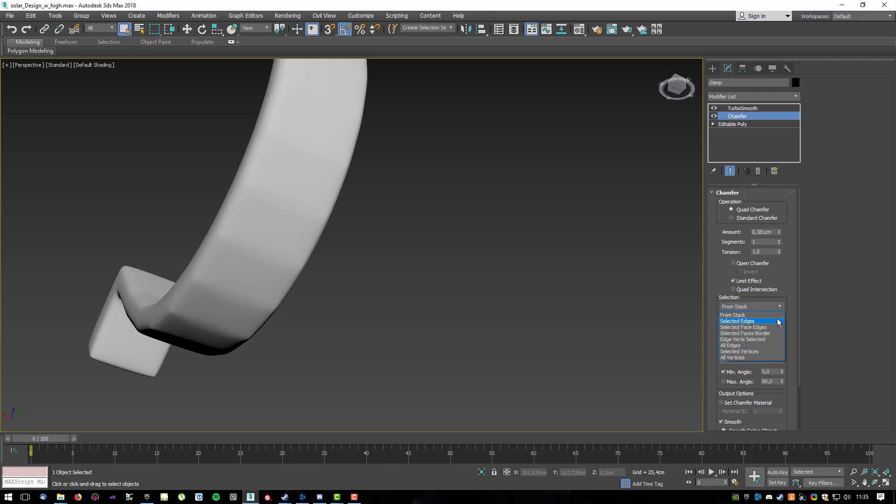
pyautogui.click(778, 322)
# In edge mode on clamp's base Editable Poly, show edged faces and select the edge loop along the band's outer rim.
pyautogui.click(740, 124)
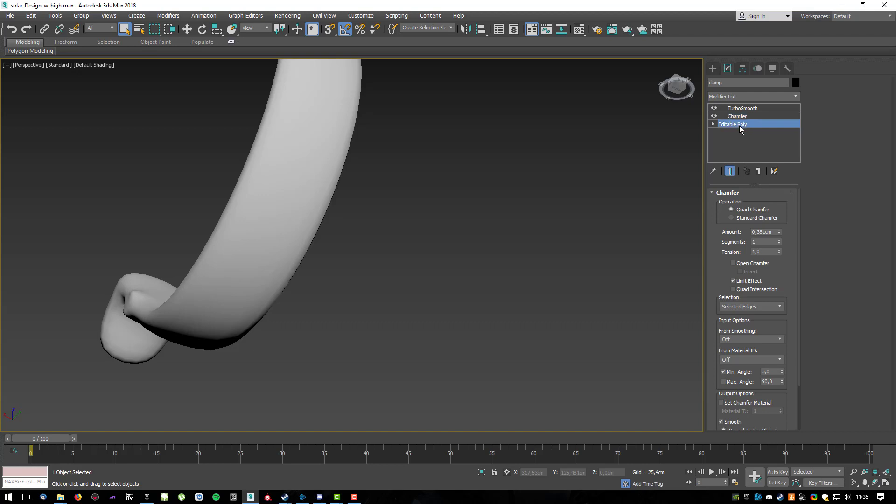
pyautogui.click(740, 203)
pyautogui.keyDown('alt'); pyautogui.moveTo(281, 211); pyautogui.dragTo(377, 232, button='middle'); pyautogui.keyUp('alt')
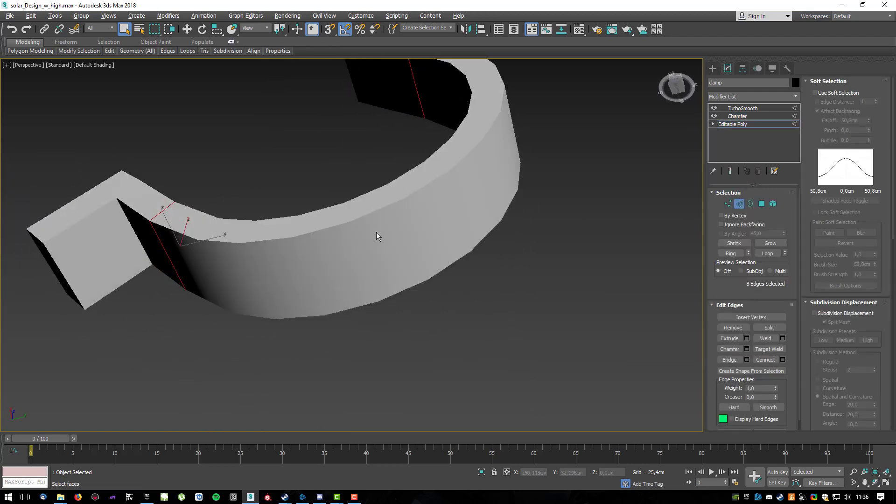
pyautogui.click(366, 215)
pyautogui.click(763, 254)
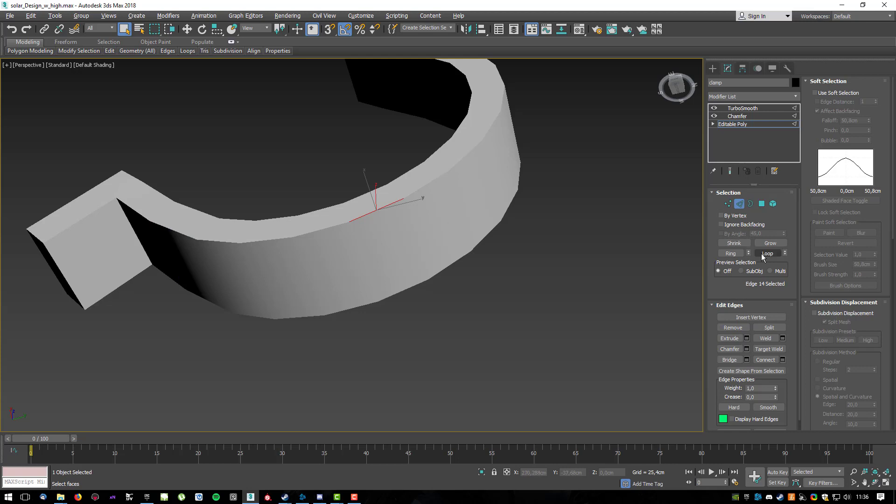
pyautogui.press('F4')
pyautogui.click(765, 254)
pyautogui.keyDown('alt'); pyautogui.moveTo(246, 199); pyautogui.dragTo(306, 255, button='middle'); pyautogui.keyUp('alt')
pyautogui.keyDown('ctrl'); pyautogui.click(130, 203); pyautogui.keyUp('ctrl')
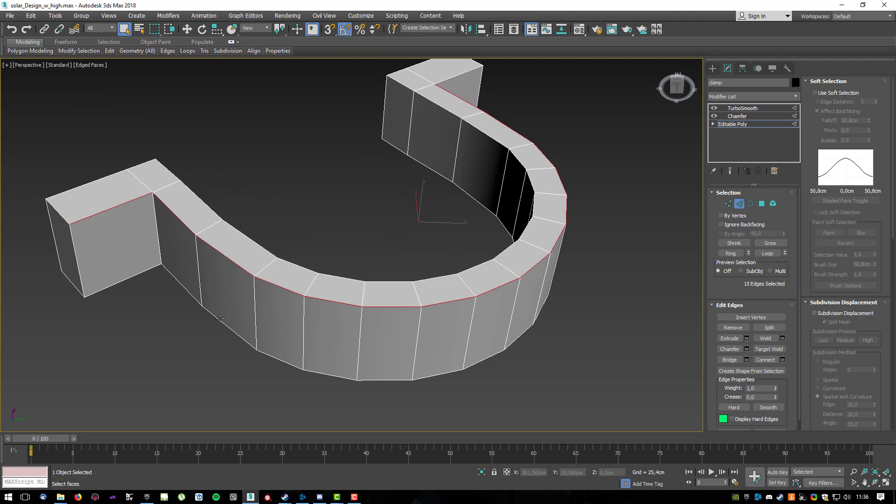
# Select the lengthwise edges of one band segment and extend them with Ring and Loop to all long edges of the clamp.
pyautogui.keyDown('ctrl'); pyautogui.click(342, 278); pyautogui.keyUp('ctrl')
pyautogui.keyDown('alt'); pyautogui.moveTo(381, 364); pyautogui.dragTo(338, 371, button='middle'); pyautogui.keyUp('alt')
pyautogui.keyDown('ctrl'); pyautogui.click(340, 371); pyautogui.keyUp('ctrl')
pyautogui.keyDown('alt'); pyautogui.moveTo(374, 340); pyautogui.dragTo(390, 354, button='middle'); pyautogui.keyUp('alt')
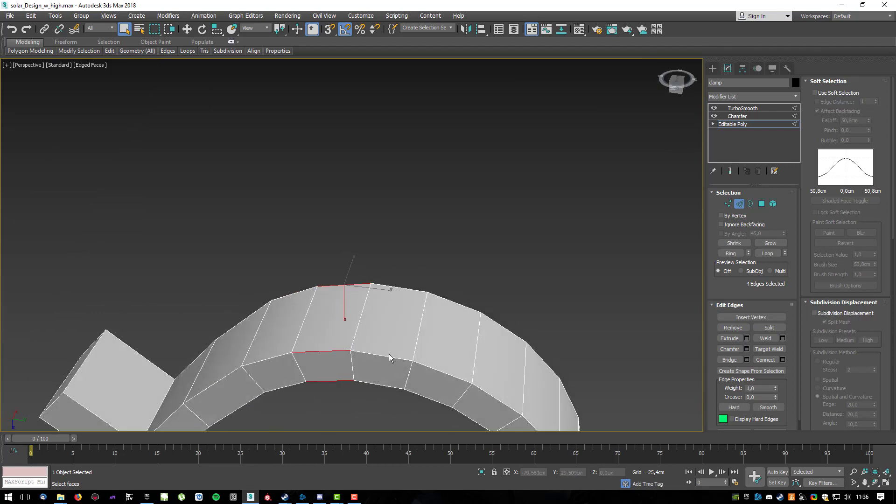
pyautogui.click(387, 355)
pyautogui.click(731, 253)
pyautogui.click(768, 254)
pyautogui.scroll(-4, 470, 336)
pyautogui.keyDown('alt'); pyautogui.moveTo(469, 336); pyautogui.dragTo(417, 325, button='middle'); pyautogui.keyUp('alt')
# Add the outer side edges of both end blocks to clamp's edge selection.
pyautogui.keyDown('ctrl'); pyautogui.click(382, 382); pyautogui.keyUp('ctrl')
pyautogui.keyDown('alt'); pyautogui.moveTo(473, 340); pyautogui.dragTo(455, 309, button='middle'); pyautogui.keyUp('alt')
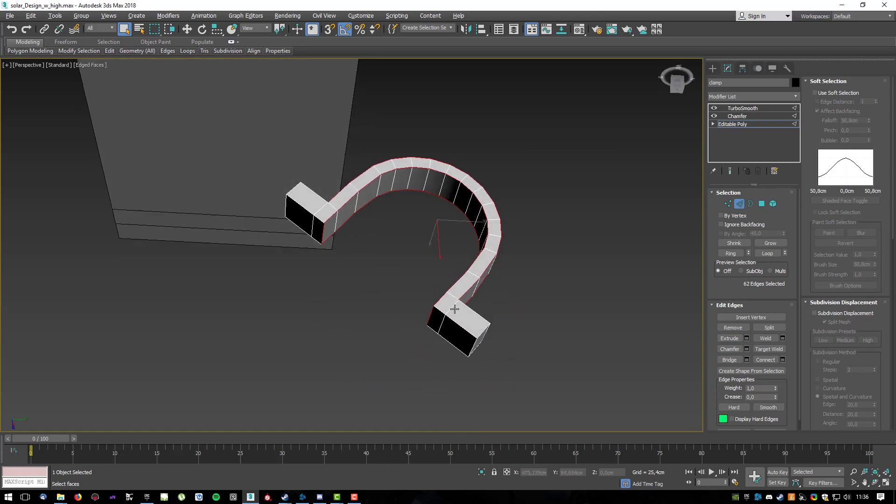
pyautogui.keyDown('ctrl'); pyautogui.click(447, 339); pyautogui.keyUp('ctrl')
pyautogui.keyDown('alt'); pyautogui.moveTo(497, 332); pyautogui.dragTo(480, 303, button='middle'); pyautogui.keyUp('alt')
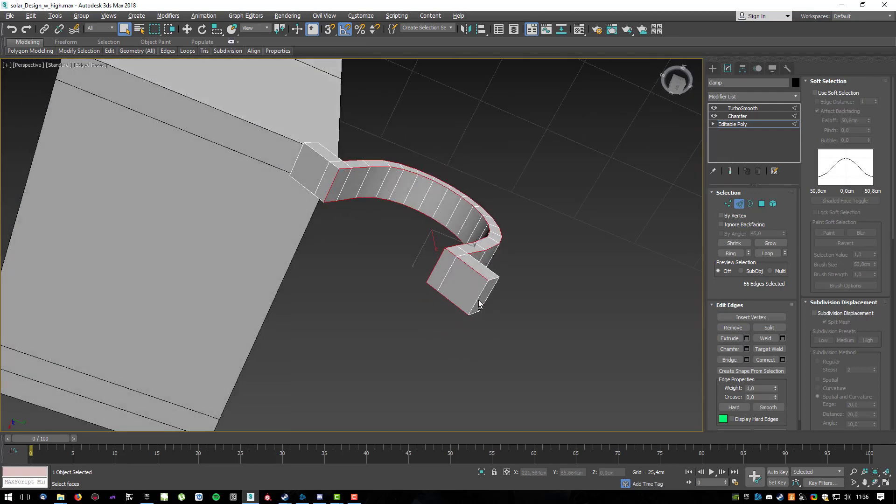
pyautogui.keyDown('ctrl'); pyautogui.click(324, 159); pyautogui.keyUp('ctrl')
pyautogui.keyDown('ctrl'); pyautogui.click(299, 158); pyautogui.keyUp('ctrl')
pyautogui.keyDown('alt'); pyautogui.moveTo(504, 302); pyautogui.dragTo(564, 374, button='middle'); pyautogui.keyUp('alt')
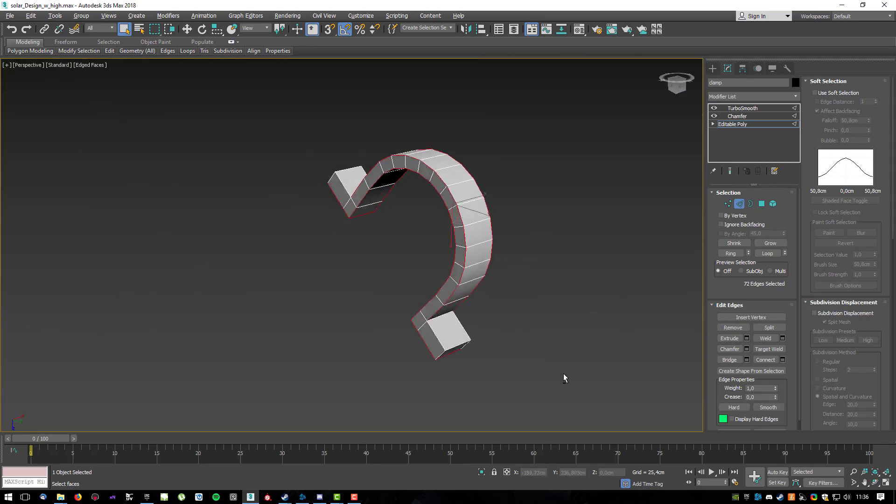
# Add the remaining hard edges of the lower end block to the edge selection.
pyautogui.keyDown('ctrl'); pyautogui.click(459, 346); pyautogui.keyUp('ctrl')
pyautogui.keyDown('alt'); pyautogui.moveTo(486, 354); pyautogui.dragTo(452, 340, button='middle'); pyautogui.keyUp('alt')
pyautogui.keyDown('ctrl'); pyautogui.click(447, 321); pyautogui.keyUp('ctrl')
pyautogui.keyDown('ctrl'); pyautogui.click(430, 337); pyautogui.keyUp('ctrl')
# Add the remaining corner edges of the opposite end block so every hard edge of clamp is selected.
pyautogui.keyDown('alt'); pyautogui.moveTo(508, 316); pyautogui.dragTo(538, 175, button='middle'); pyautogui.keyUp('alt')
pyautogui.keyDown('ctrl'); pyautogui.click(572, 210); pyautogui.keyUp('ctrl')
pyautogui.keyDown('ctrl'); pyautogui.click(554, 208); pyautogui.keyUp('ctrl')
pyautogui.keyDown('ctrl'); pyautogui.click(564, 213); pyautogui.keyUp('ctrl')
pyautogui.scroll(2, 550, 214)
pyautogui.keyDown('ctrl'); pyautogui.click(507, 210); pyautogui.keyUp('ctrl')
pyautogui.keyDown('ctrl'); pyautogui.click(547, 167); pyautogui.keyUp('ctrl')
pyautogui.keyDown('ctrl'); pyautogui.click(580, 160); pyautogui.keyUp('ctrl')
pyautogui.keyDown('alt'); pyautogui.moveTo(552, 213); pyautogui.dragTo(582, 165, button='middle'); pyautogui.keyUp('alt')
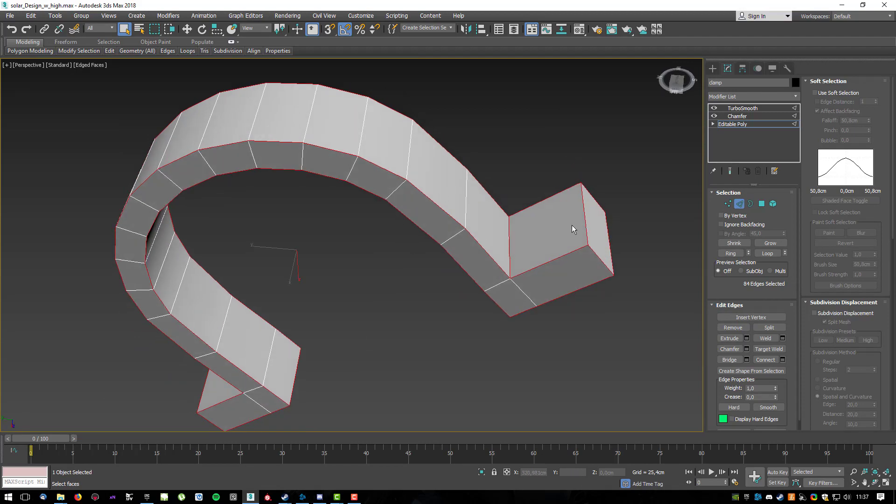
# Set the Chamfer amount to 0,203 cm and check the TurboSmooth result on clamp with edged faces off.
pyautogui.click(755, 117)
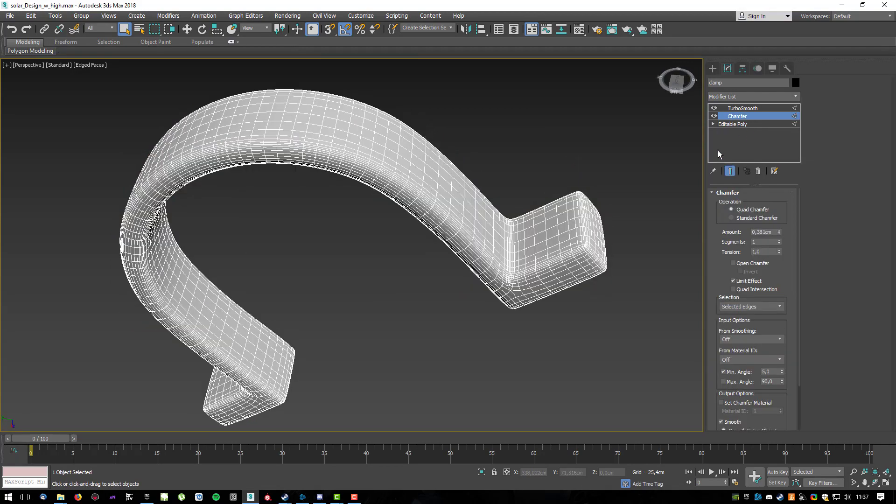
pyautogui.keyDown('alt'); pyautogui.moveTo(379, 262); pyautogui.dragTo(551, 219, button='middle'); pyautogui.keyUp('alt')
pyautogui.moveTo(779, 232); pyautogui.dragTo(779, 236)
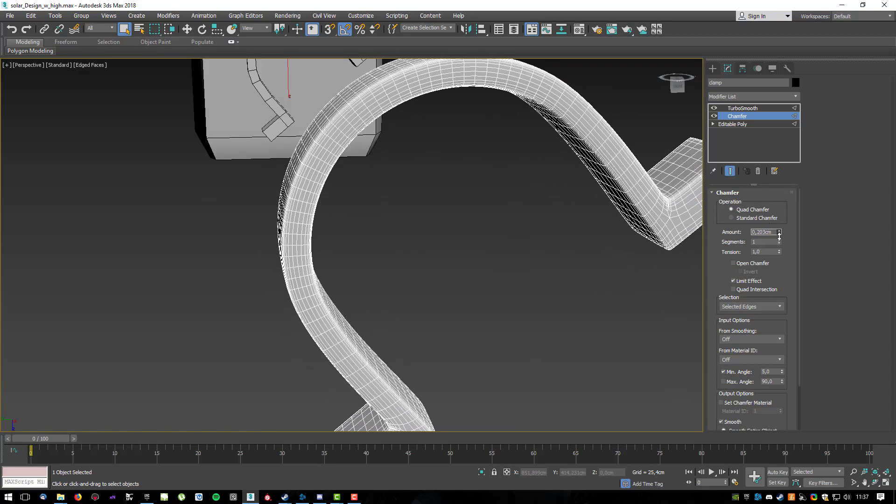
pyautogui.keyDown('alt'); pyautogui.moveTo(560, 243); pyautogui.dragTo(467, 142, button='middle'); pyautogui.keyUp('alt')
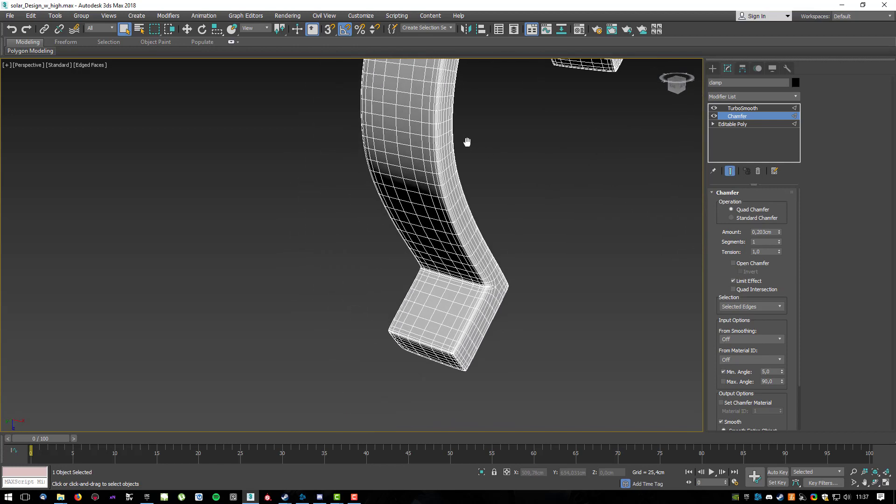
pyautogui.click(743, 109)
pyautogui.press('F4')
pyautogui.moveTo(628, 214)
pyautogui.mouseDown(button='middle')
pyautogui.moveTo(554, 211)
pyautogui.moveTo(592, 190)
pyautogui.moveTo(553, 225)
pyautogui.moveTo(502, 194)
pyautogui.moveTo(476, 213)
pyautogui.moveTo(550, 230)
pyautogui.moveTo(543, 295)
pyautogui.mouseUp(button='middle')
pyautogui.scroll(-3, 534, 227)
# Clone the smoothed clamp as a Copy along X onto clamp001's position, at about X -132,4 cm.
pyautogui.keyDown('alt'); pyautogui.moveTo(534, 227); pyautogui.dragTo(522, 179, button='middle'); pyautogui.keyUp('alt')
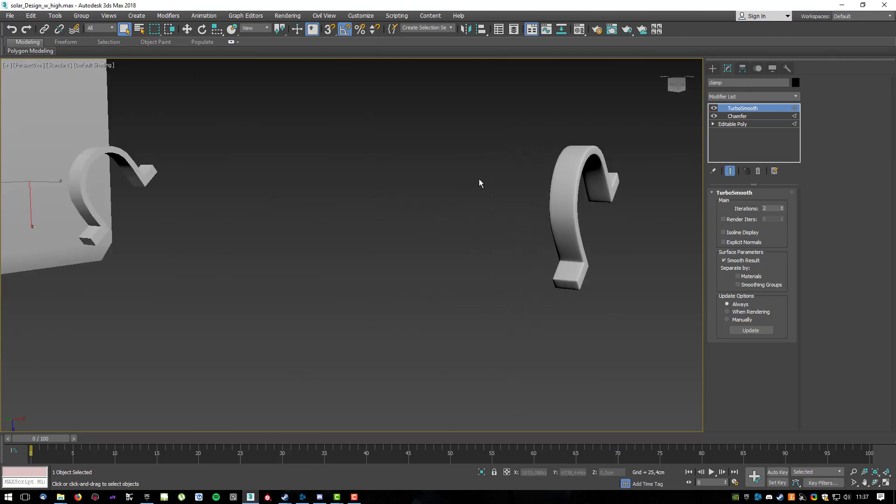
pyautogui.scroll(-3, 522, 179)
pyautogui.keyDown('alt'); pyautogui.moveTo(414, 175); pyautogui.dragTo(654, 139, button='middle'); pyautogui.keyUp('alt')
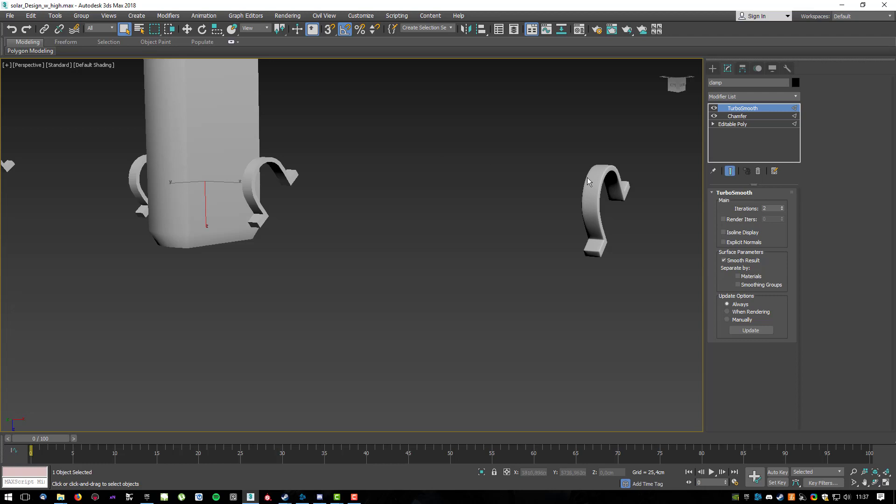
pyautogui.keyDown('alt'); pyautogui.moveTo(306, 212); pyautogui.dragTo(458, 200, button='middle'); pyautogui.keyUp('alt')
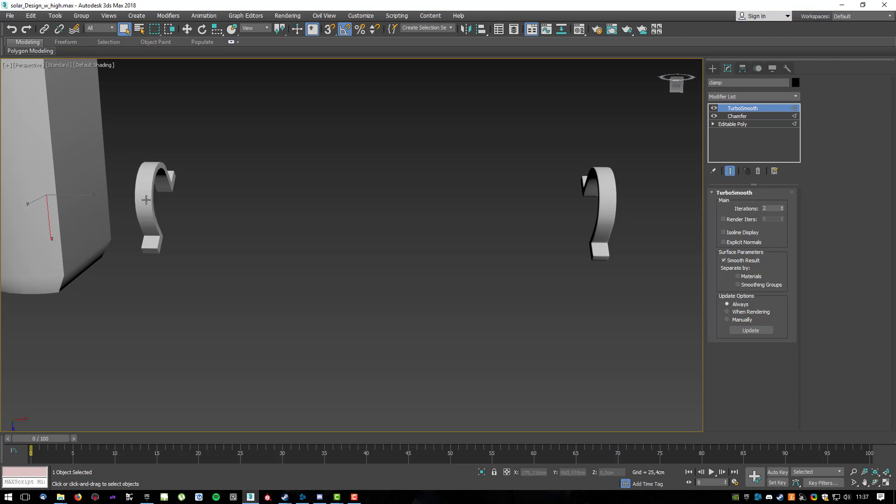
pyautogui.moveTo(210, 203); pyautogui.dragTo(223, 216, button='middle')
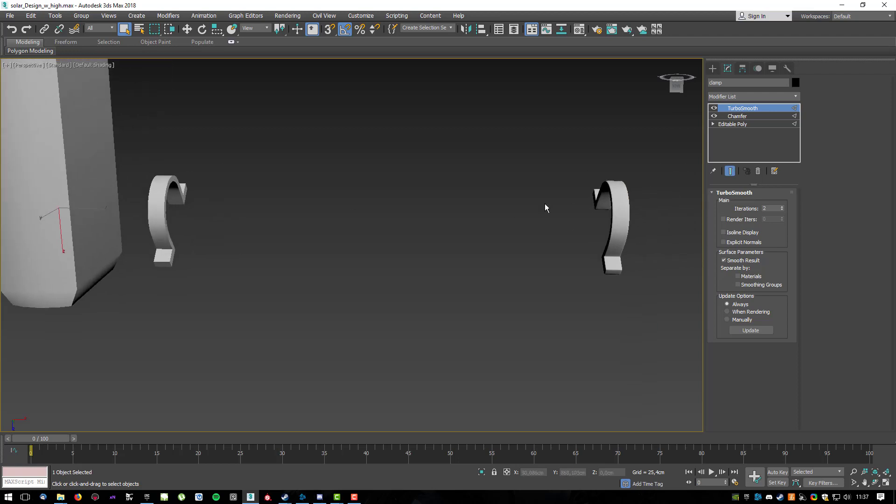
pyautogui.press('w')
pyautogui.moveTo(272, 237); pyautogui.dragTo(304, 229, button='middle')
pyautogui.scroll(-4, 356, 214)
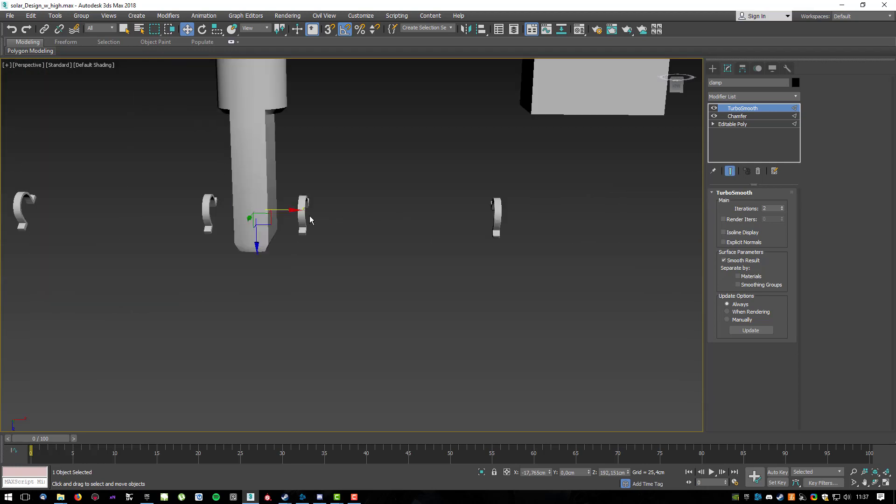
pyautogui.scroll(3, 345, 216)
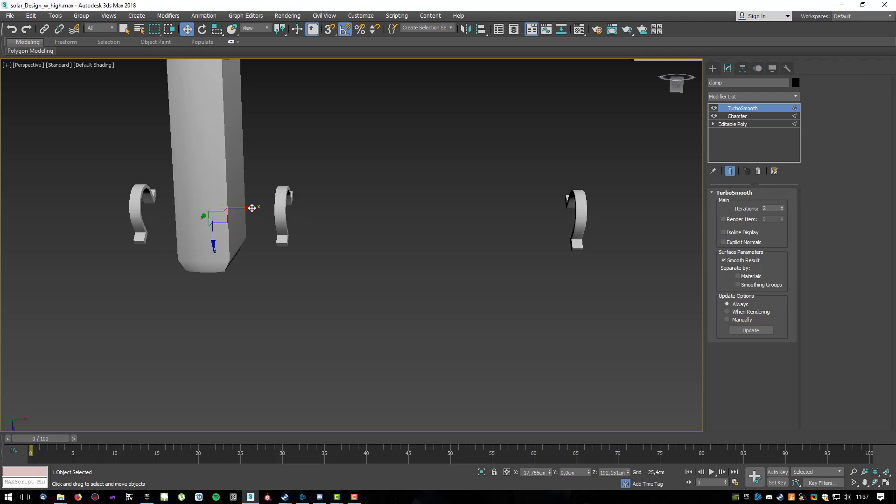
pyautogui.moveTo(253, 209); pyautogui.dragTo(355, 133, button='middle')
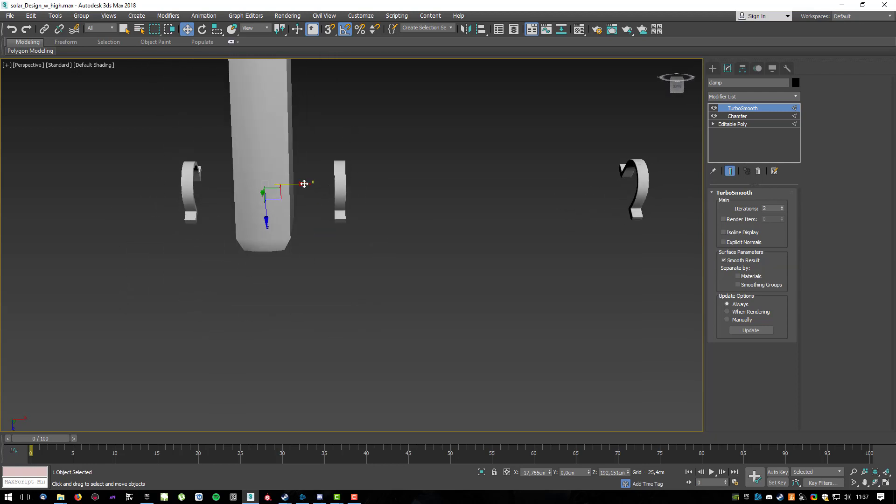
pyautogui.moveTo(305, 184)
pyautogui.keyDown('shift'); pyautogui.mouseDown()
pyautogui.moveTo(168, 194)
pyautogui.moveTo(10, 228)
pyautogui.mouseUp(); pyautogui.keyUp('shift')
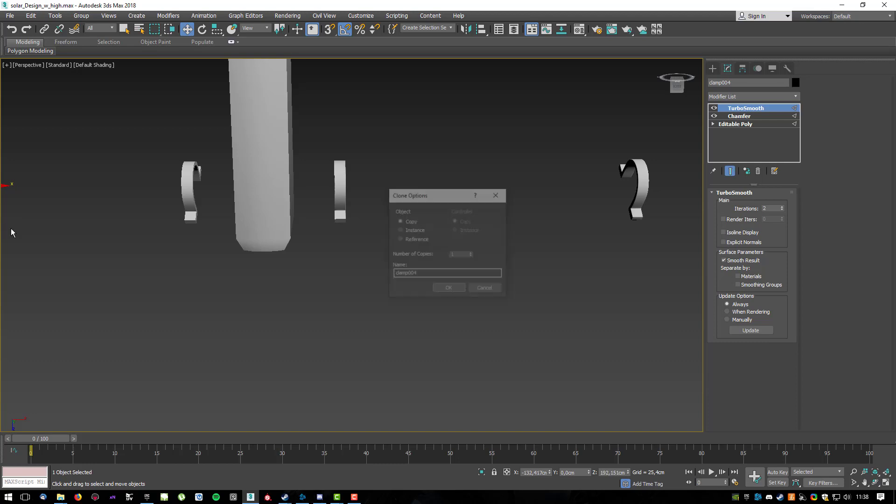
pyautogui.click(438, 293)
# Delete the old unsmoothed clamp001 and select the smoothed copy in its place.
pyautogui.scroll(2, 328, 208)
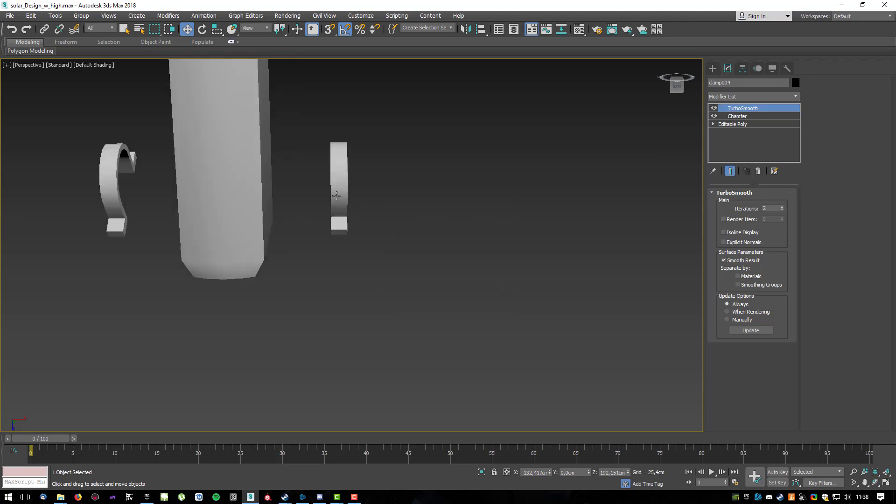
pyautogui.click(340, 187)
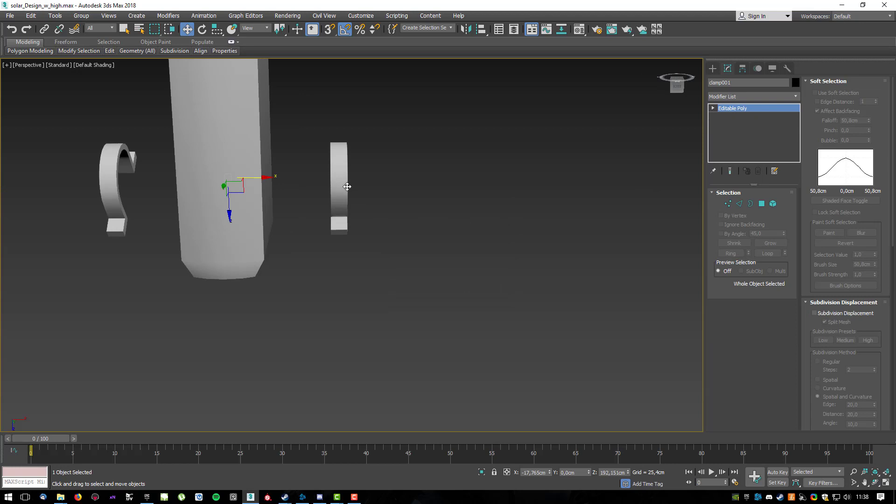
pyautogui.click(352, 189)
pyautogui.click(341, 189)
# Clone the smoothed copy as a Copy along X onto clamp002's position, at about X -189,6 cm.
pyautogui.moveTo(316, 199); pyautogui.dragTo(515, 192, button='middle')
pyautogui.scroll(-3, 478, 191)
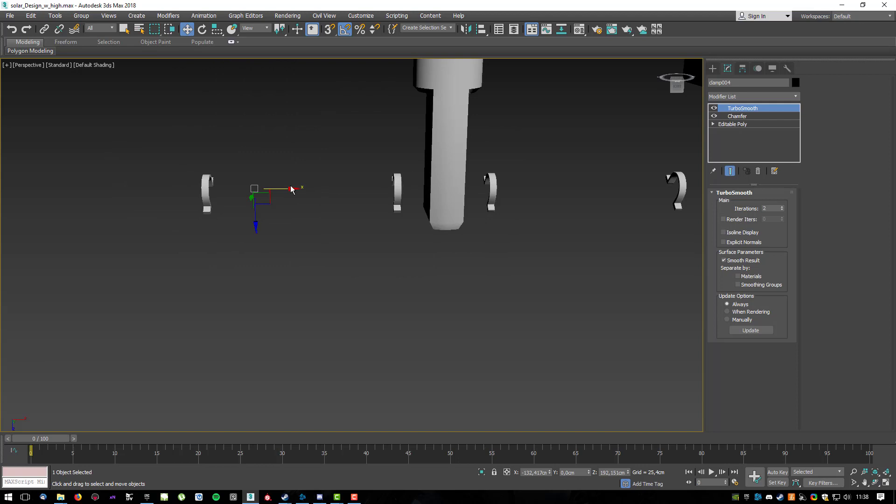
pyautogui.keyDown('shift'); pyautogui.moveTo(290, 189); pyautogui.dragTo(196, 203); pyautogui.keyUp('shift')
pyautogui.click(450, 290)
# Delete the old unsmoothed clamp002 and select the smoothed clamp in its place.
pyautogui.scroll(3, 397, 191)
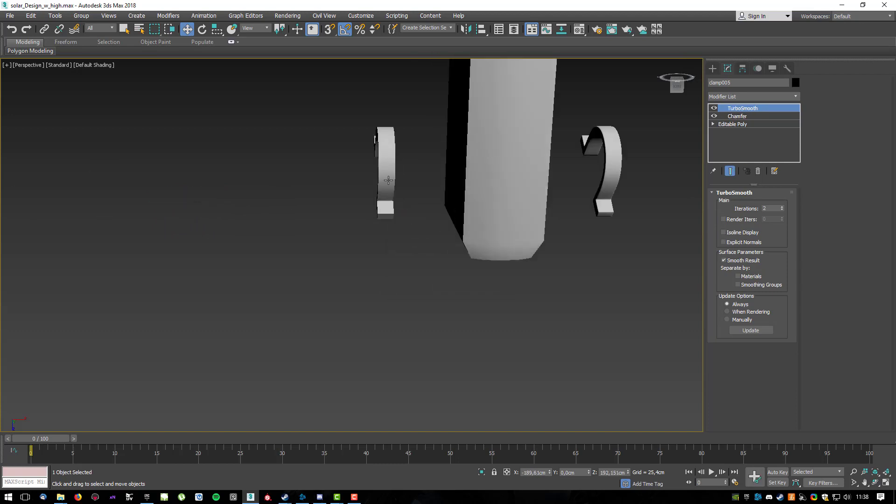
pyautogui.click(389, 180)
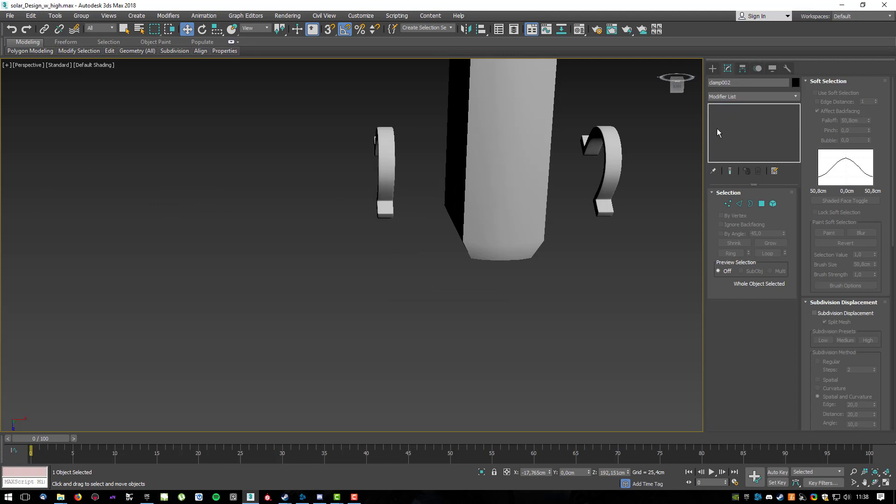
pyautogui.click(374, 188)
pyautogui.moveTo(373, 188); pyautogui.dragTo(457, 197, button='middle')
pyautogui.scroll(-3, 457, 196)
pyautogui.click(458, 189)
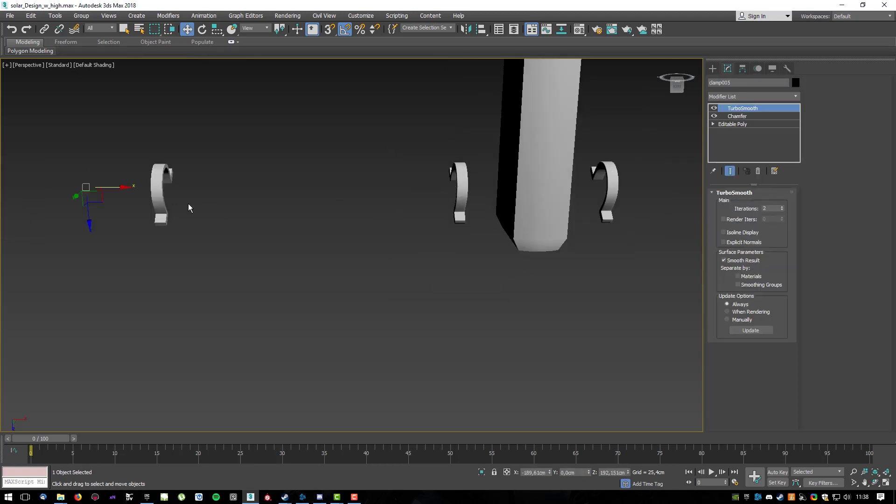
# Clone the smoothed clamp as a Copy onto clamp003's position, at about X -304,2 cm, and delete the old clamp003.
pyautogui.keyDown('shift'); pyautogui.moveTo(125, 187); pyautogui.dragTo(0, 188); pyautogui.keyUp('shift')
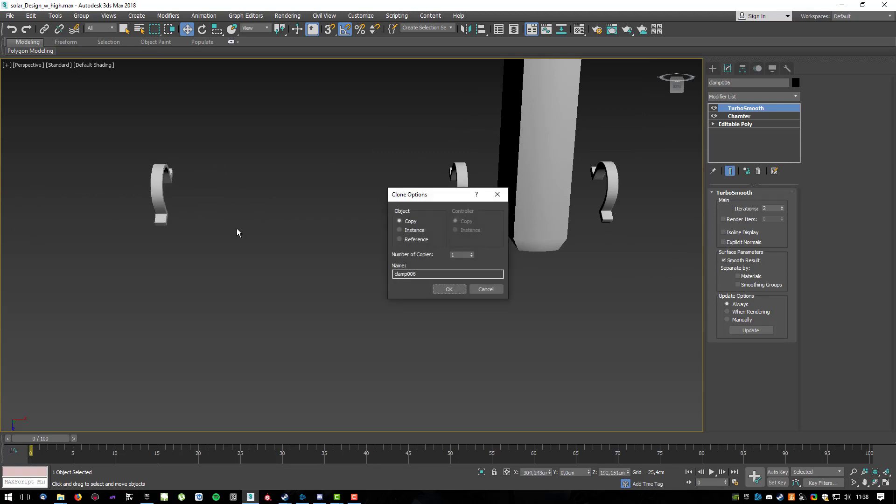
pyautogui.click(447, 289)
pyautogui.click(157, 197)
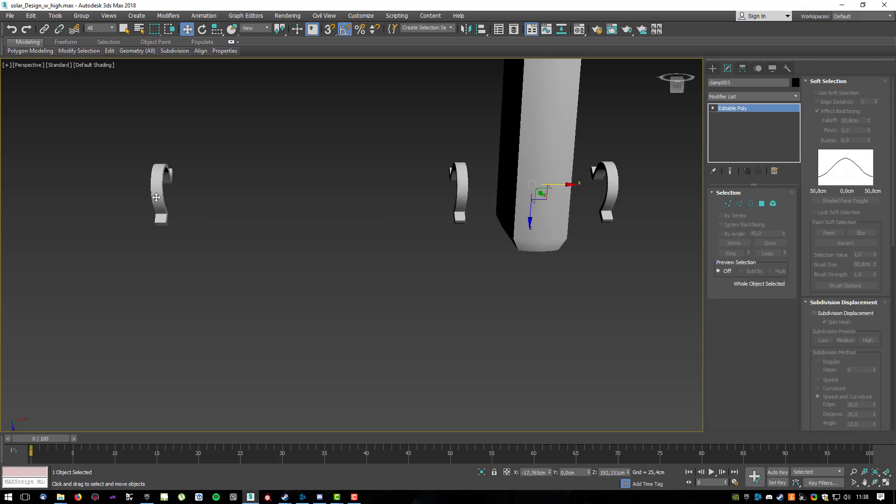
pyautogui.click(214, 209)
# Select all four smoothed clamps together and hide them.
pyautogui.moveTo(406, 203); pyautogui.dragTo(261, 216, button='middle')
pyautogui.scroll(-4, 454, 197)
pyautogui.moveTo(575, 201); pyautogui.dragTo(535, 212, button='middle')
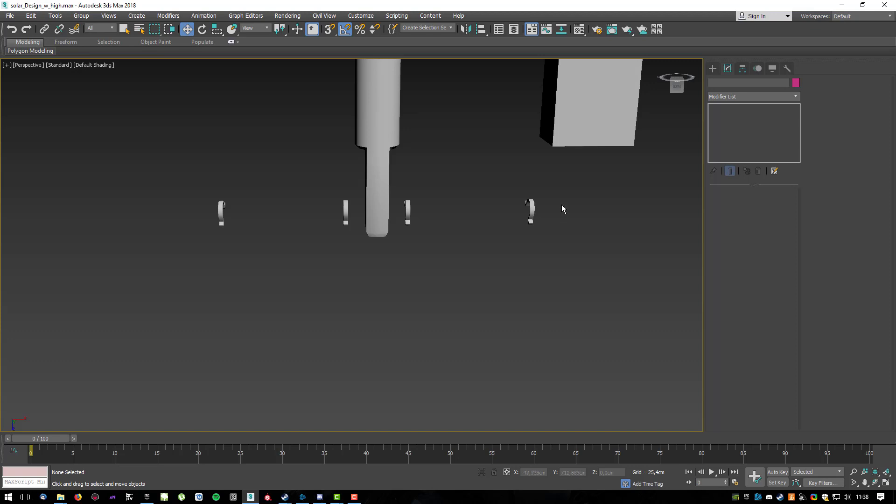
pyautogui.moveTo(400, 266); pyautogui.dragTo(349, 258)
pyautogui.rightClick(348, 216)
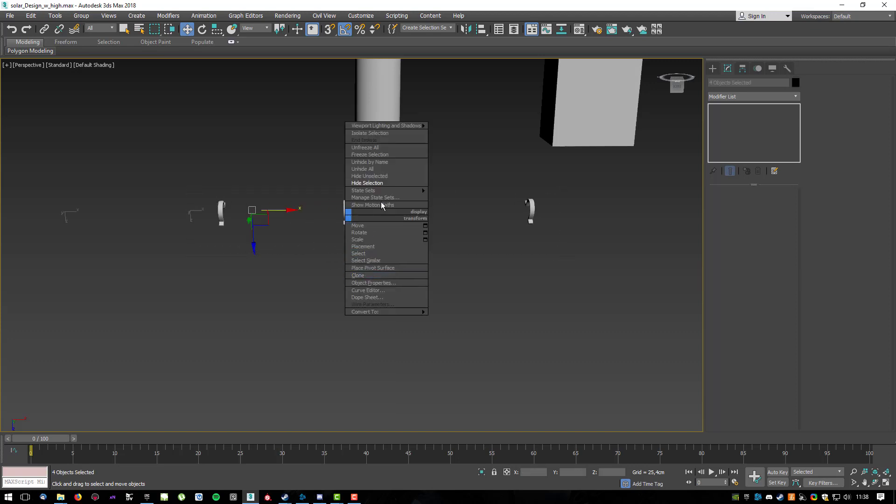
pyautogui.click(387, 183)
# Rename the cabinet beside the pole as batterybox.
pyautogui.keyDown('alt'); pyautogui.moveTo(491, 196); pyautogui.dragTo(406, 145, button='middle'); pyautogui.keyUp('alt')
pyautogui.scroll(3, 404, 210)
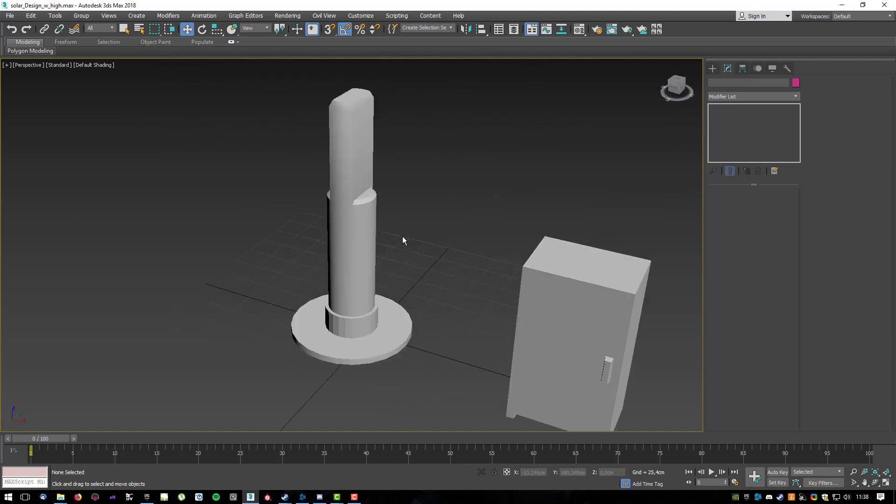
pyautogui.click(368, 254)
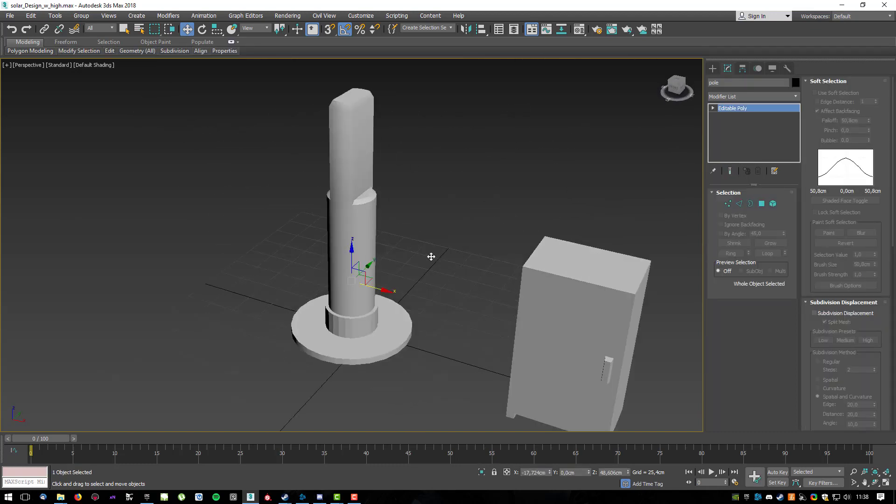
pyautogui.click(339, 335)
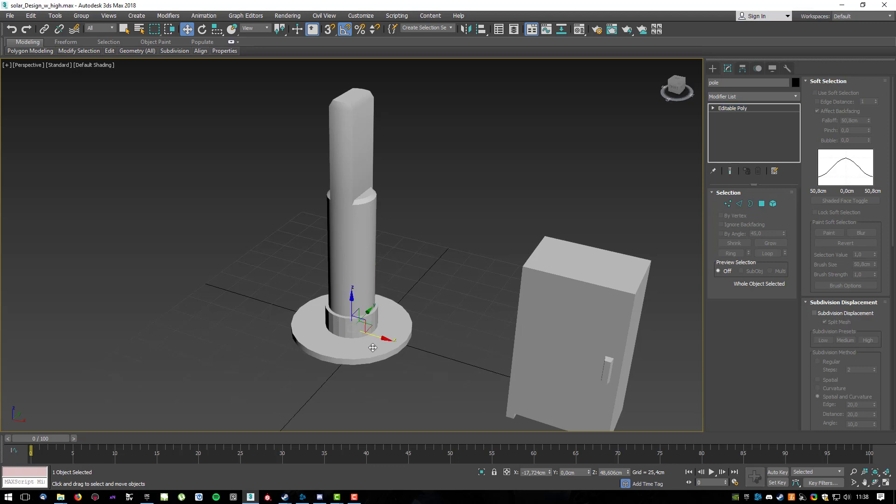
pyautogui.click(369, 196)
pyautogui.click(580, 337)
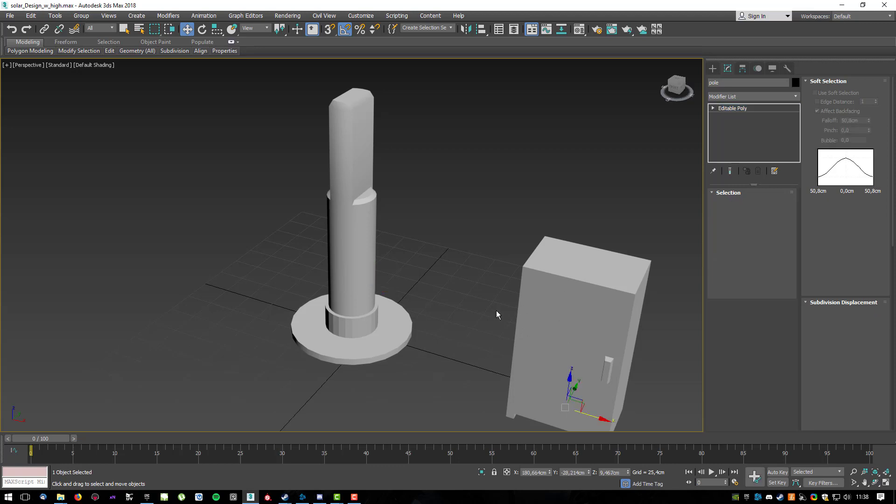
pyautogui.click(740, 83)
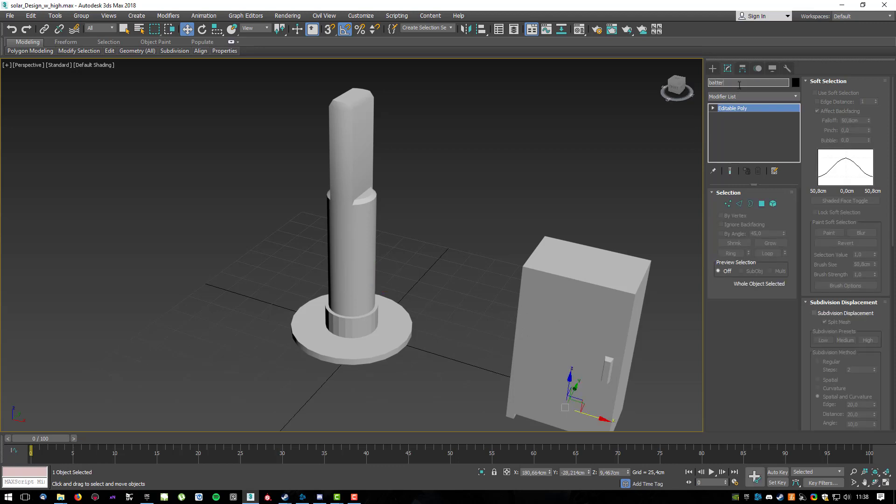
pyautogui.write('batterybox')
pyautogui.click(507, 251)
# Auto-smooth all polygons of the pole's base with a threshold of 45.
pyautogui.click(395, 324)
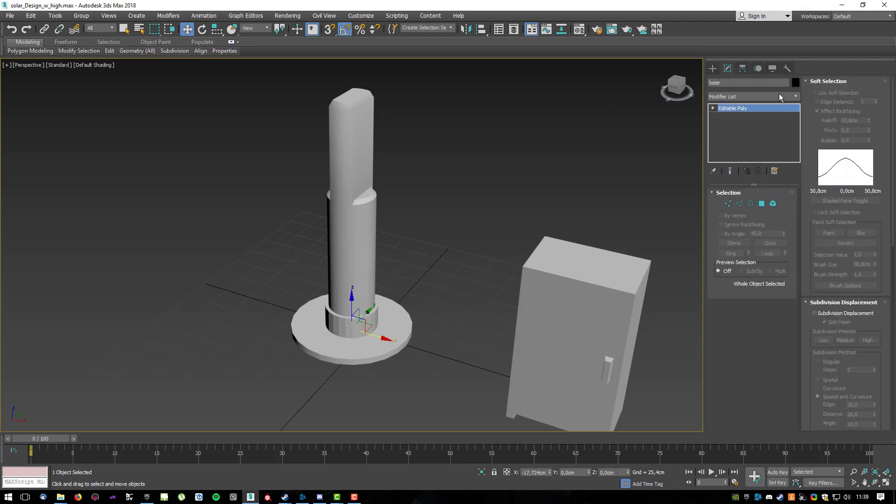
pyautogui.moveTo(421, 320); pyautogui.dragTo(454, 267, button='middle')
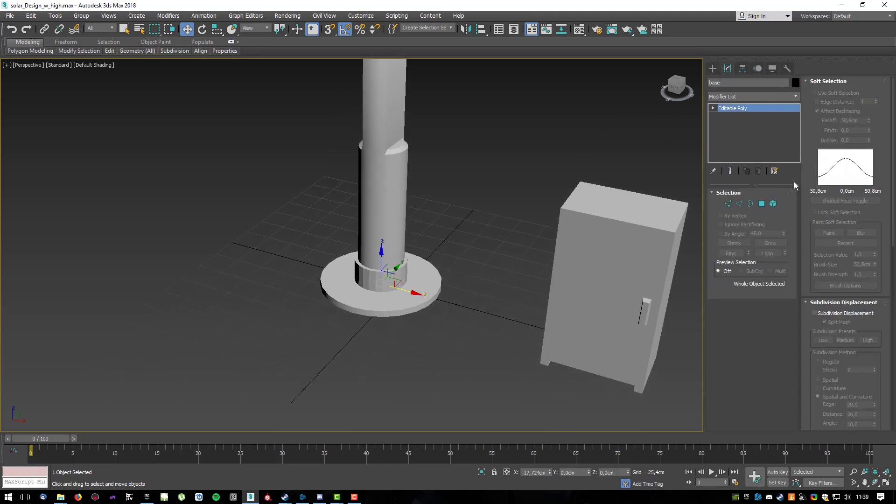
pyautogui.click(762, 203)
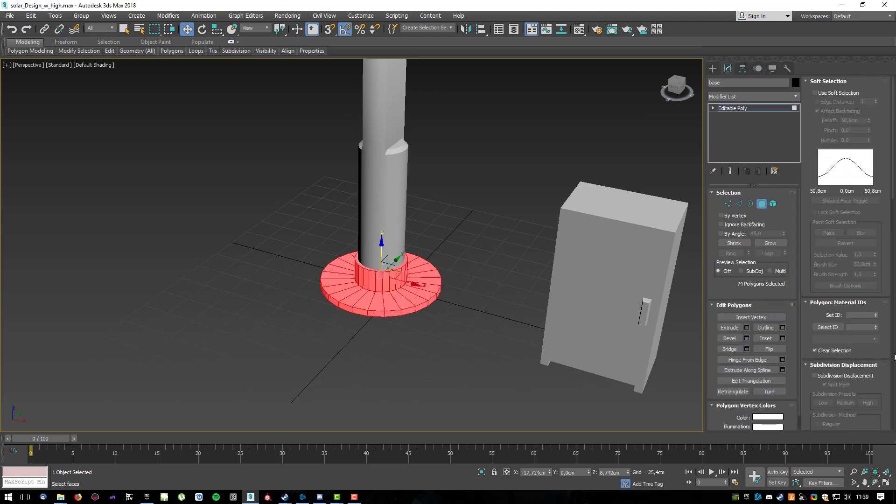
pyautogui.scroll(-3, 874, 356)
pyautogui.scroll(-2, 874, 356)
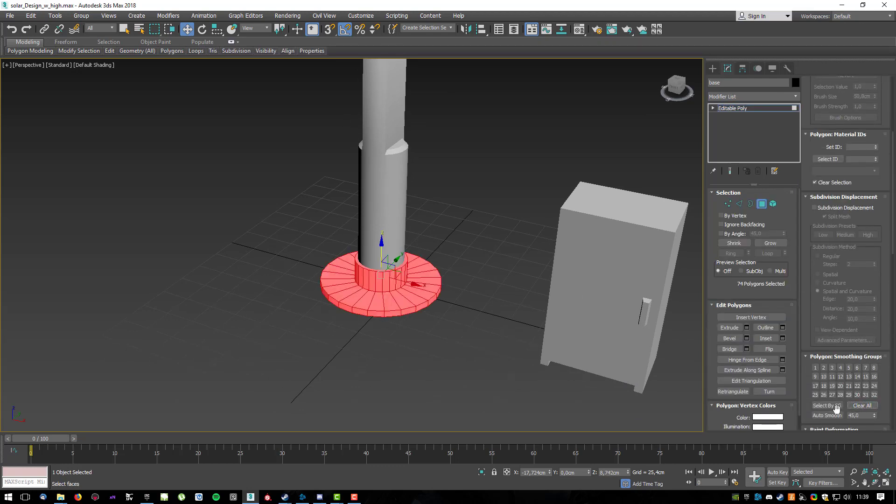
pyautogui.press('6')
pyautogui.scroll(6, 386, 295)
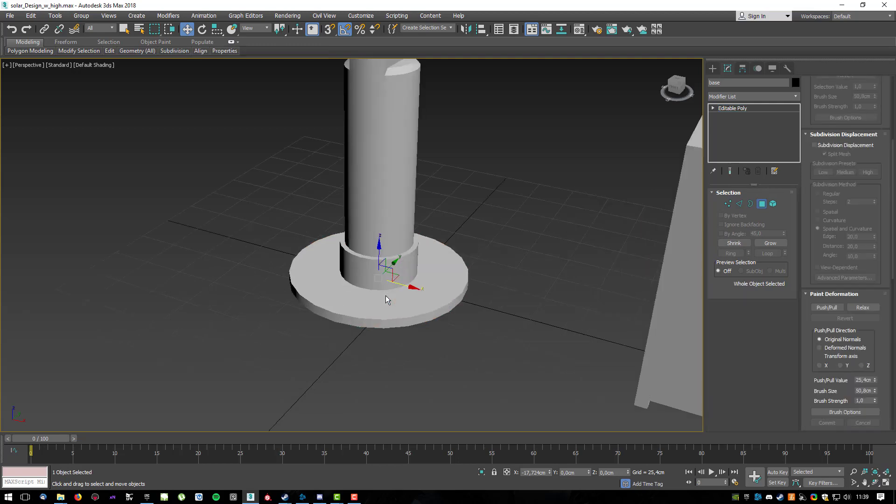
# Isolate the base and add a Chamfer modifier with an amount of about 1,118 cm.
pyautogui.keyDown('alt'); pyautogui.moveTo(488, 270); pyautogui.dragTo(577, 267, button='middle'); pyautogui.keyUp('alt')
pyautogui.hotkey('alt', 'q')
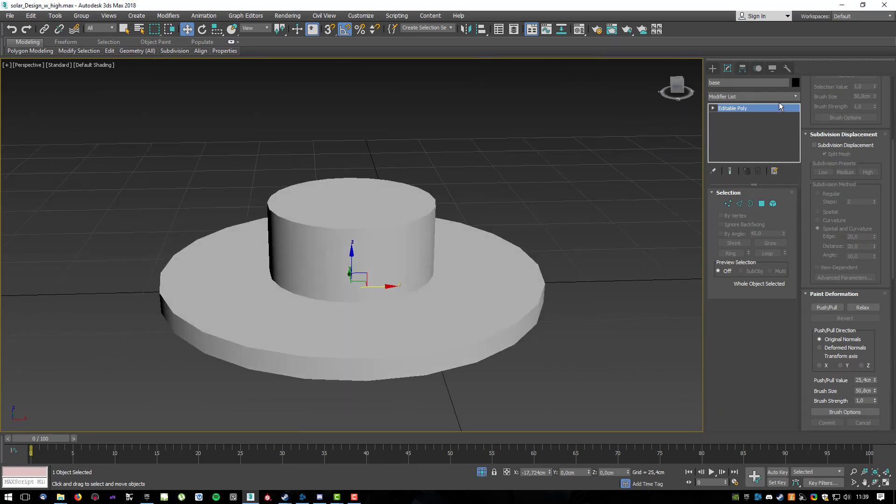
pyautogui.click(796, 98)
pyautogui.write('ch')
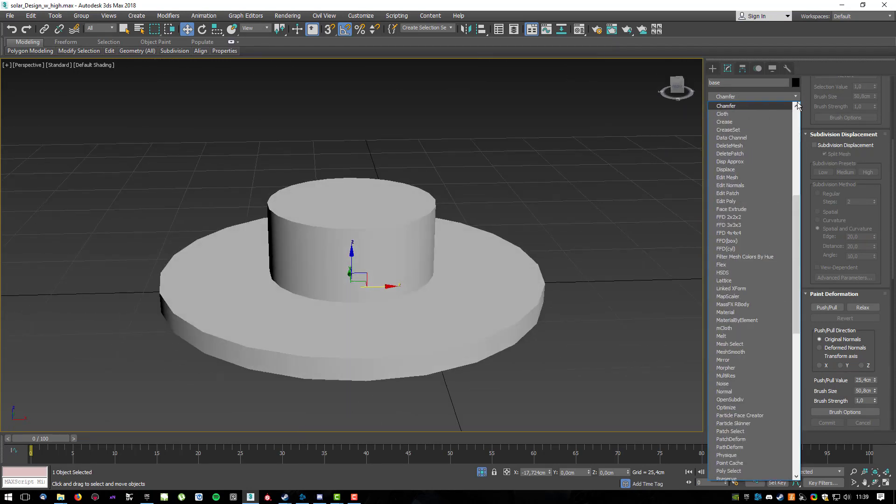
pyautogui.click(770, 105)
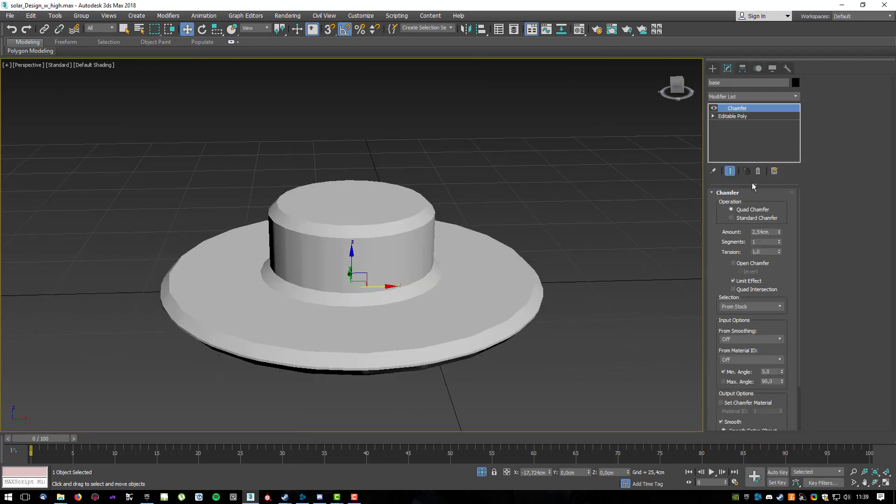
pyautogui.moveTo(782, 235); pyautogui.dragTo(781, 252)
pyautogui.keyDown('alt'); pyautogui.moveTo(497, 255); pyautogui.dragTo(590, 193, button='middle'); pyautogui.keyUp('alt')
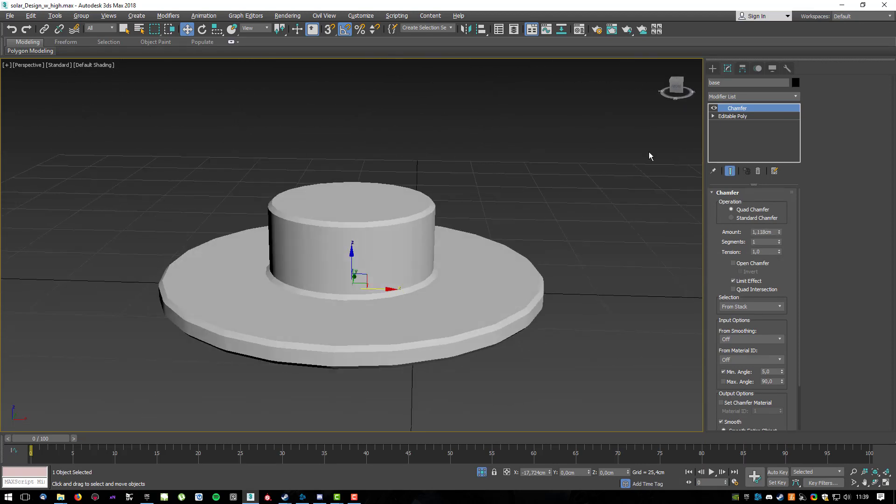
# Add a TurboSmooth modifier with 2 iterations on top of the base's Chamfer.
pyautogui.click(797, 97)
pyautogui.press('t')
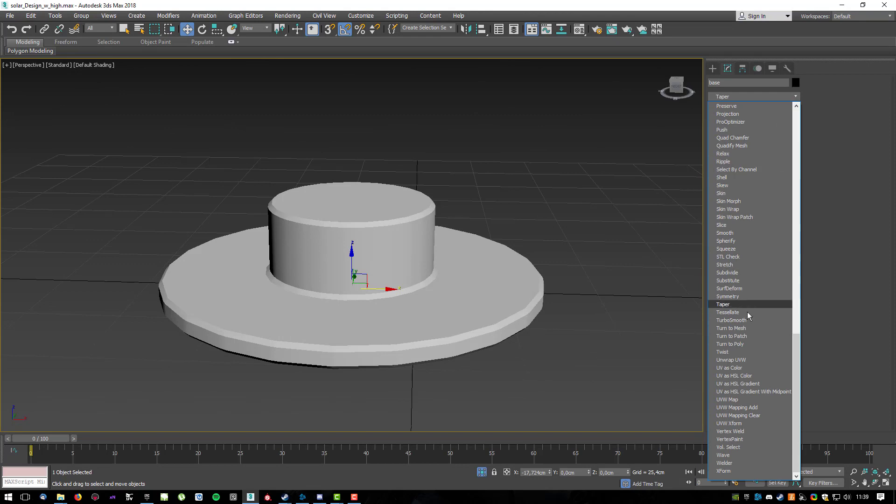
pyautogui.click(732, 321)
pyautogui.click(782, 207)
pyautogui.keyDown('alt'); pyautogui.moveTo(575, 246); pyautogui.dragTo(548, 234, button='middle'); pyautogui.keyUp('alt')
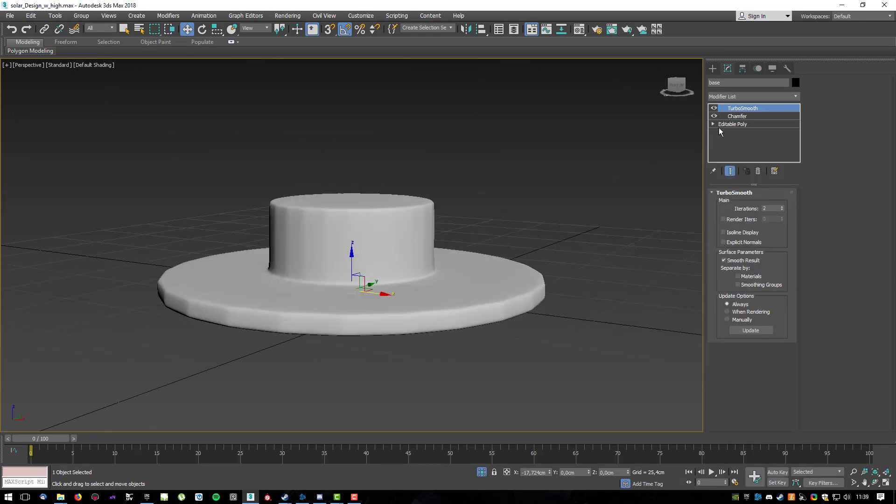
# Raise the minimum angle of the base's Chamfer to about 15,958, checking the result with edged faces shown.
pyautogui.click(736, 116)
pyautogui.press('F4')
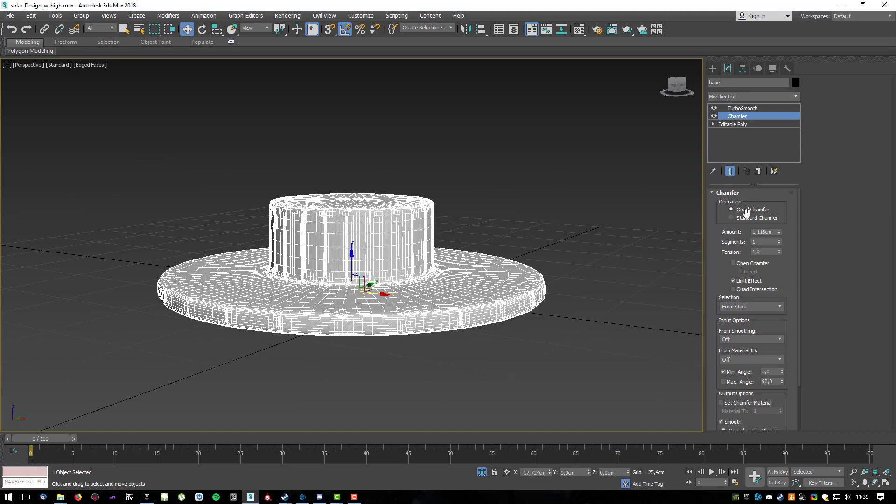
pyautogui.click(761, 307)
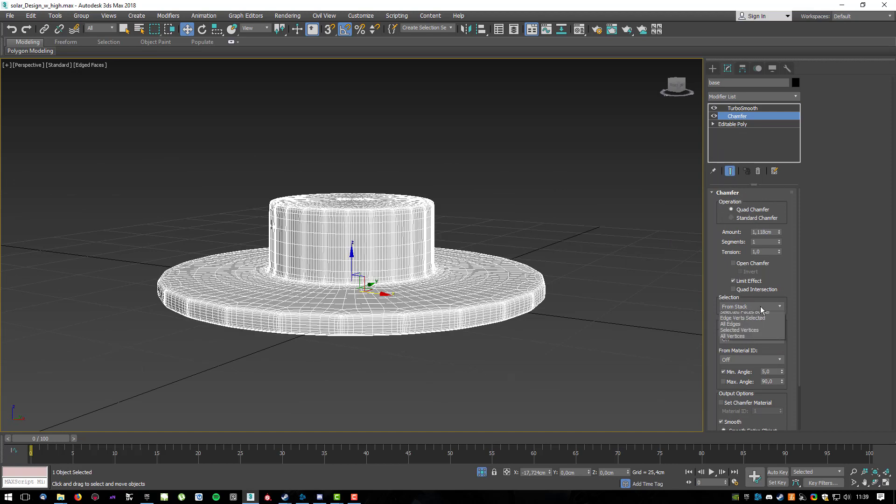
pyautogui.click(783, 373)
pyautogui.moveTo(782, 372); pyautogui.dragTo(793, 271)
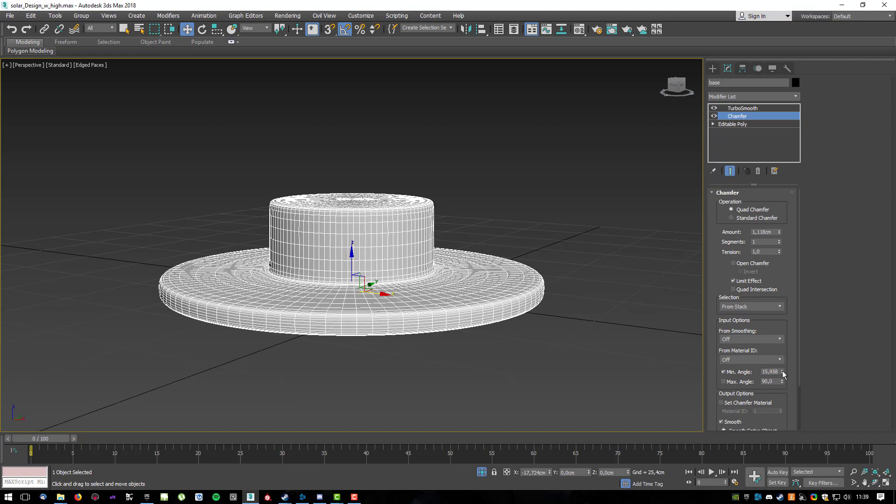
pyautogui.press('F4')
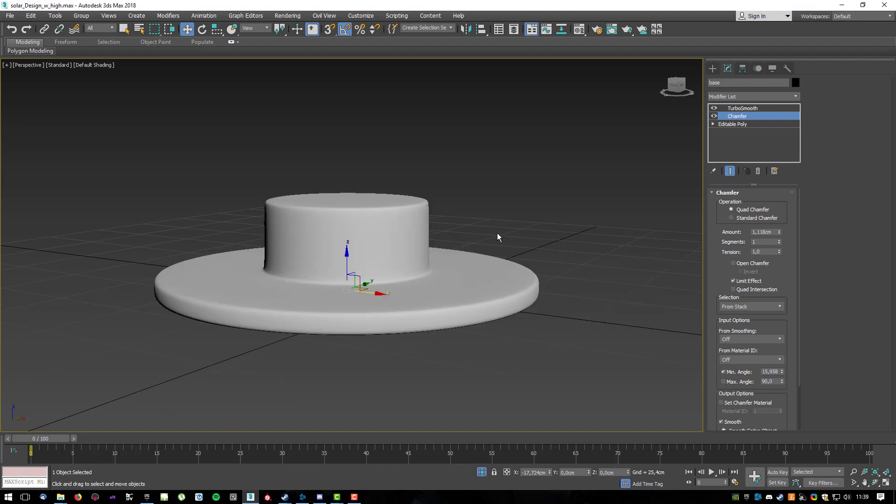
# Reduce the amount of the base's Chamfer to about 0,813 cm.
pyautogui.keyDown('alt'); pyautogui.moveTo(491, 238); pyautogui.dragTo(626, 244, button='middle'); pyautogui.keyUp('alt')
pyautogui.moveTo(783, 229); pyautogui.dragTo(790, 237)
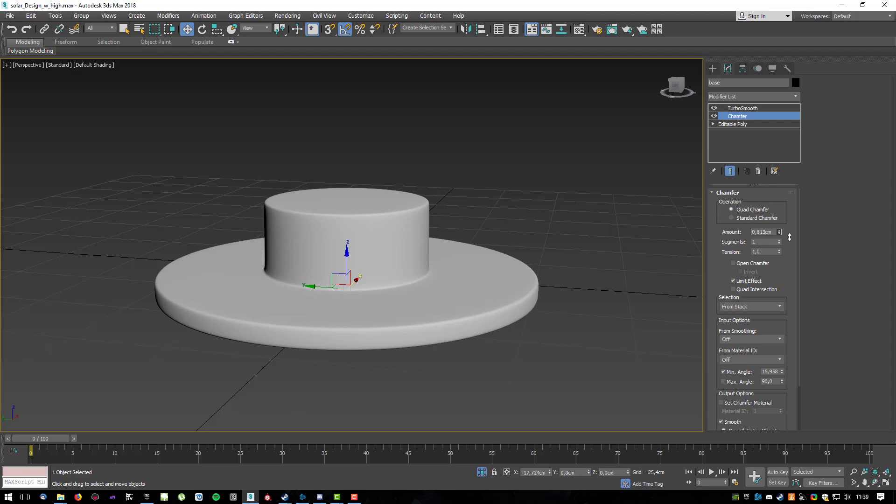
pyautogui.keyDown('alt'); pyautogui.moveTo(604, 266); pyautogui.dragTo(404, 270, button='middle'); pyautogui.keyUp('alt')
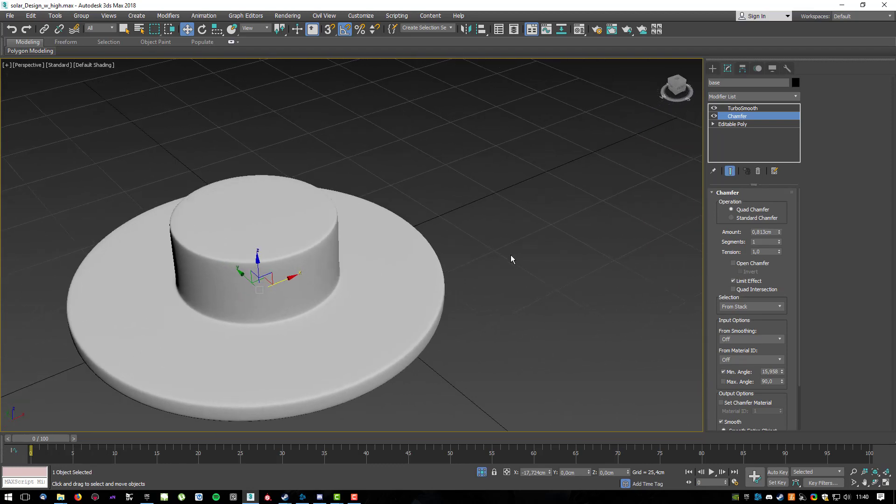
# End the isolation and hide the smoothed base.
pyautogui.rightClick(350, 283)
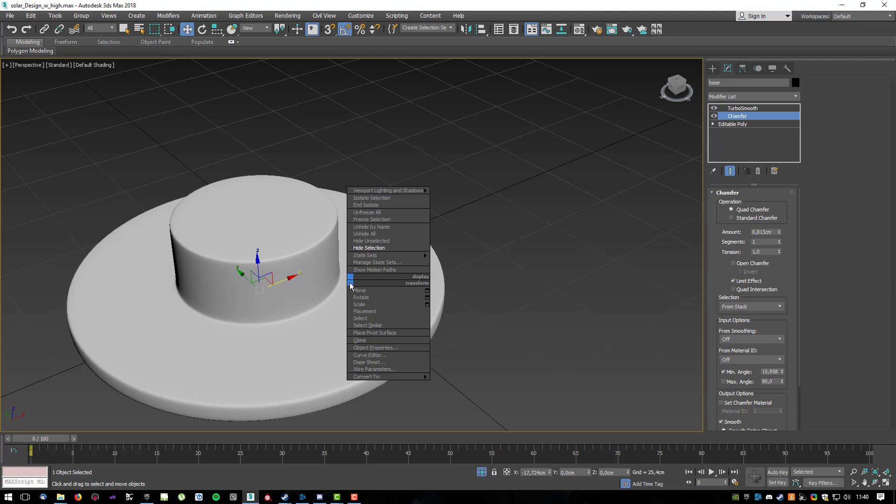
pyautogui.click(382, 206)
pyautogui.keyDown('alt'); pyautogui.moveTo(444, 233); pyautogui.dragTo(406, 314, button='middle'); pyautogui.keyUp('alt')
pyautogui.rightClick(404, 313)
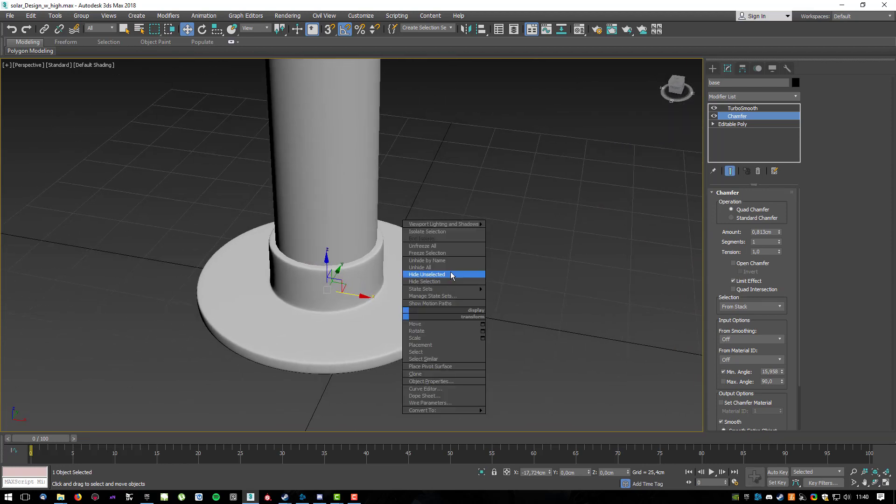
pyautogui.click(447, 283)
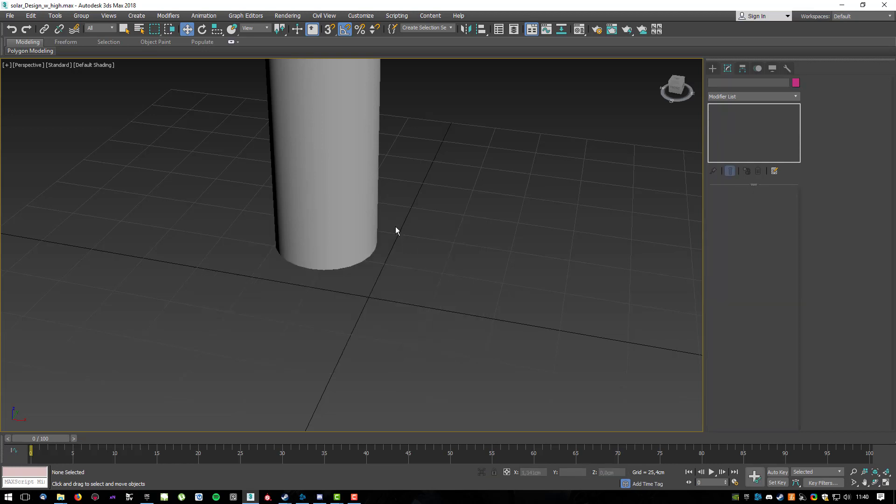
# Select the pole and add a Chamfer modifier with an amount of about 0,61 cm.
pyautogui.moveTo(443, 210); pyautogui.dragTo(431, 267, button='middle')
pyautogui.click(313, 222)
pyautogui.scroll(-4, 410, 179)
pyautogui.moveTo(425, 194); pyautogui.dragTo(349, 281, button='middle')
pyautogui.scroll(3, 348, 281)
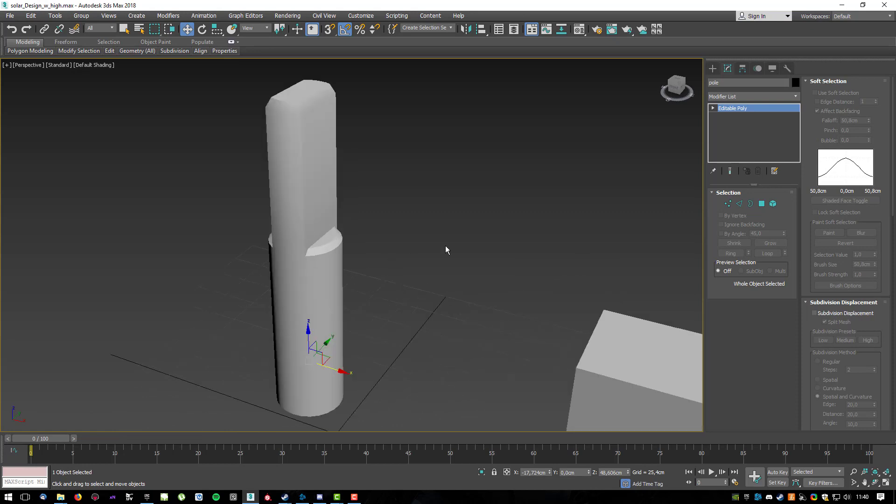
pyautogui.click(794, 97)
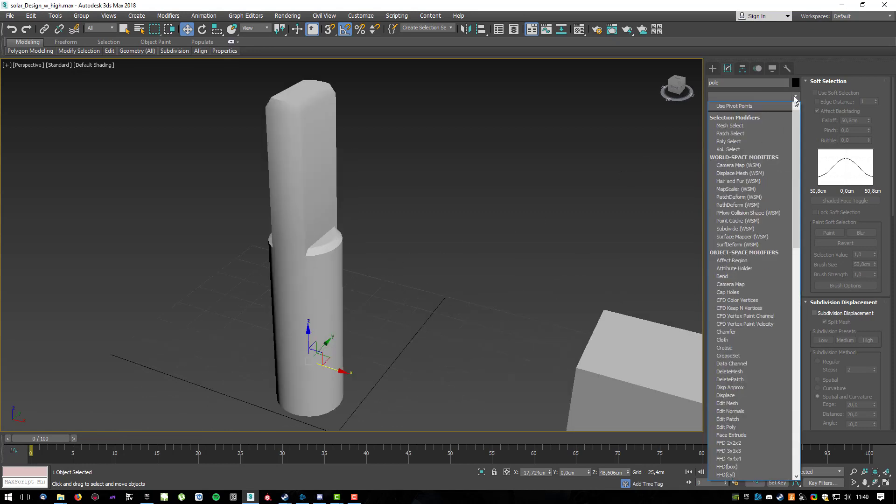
pyautogui.write('ch')
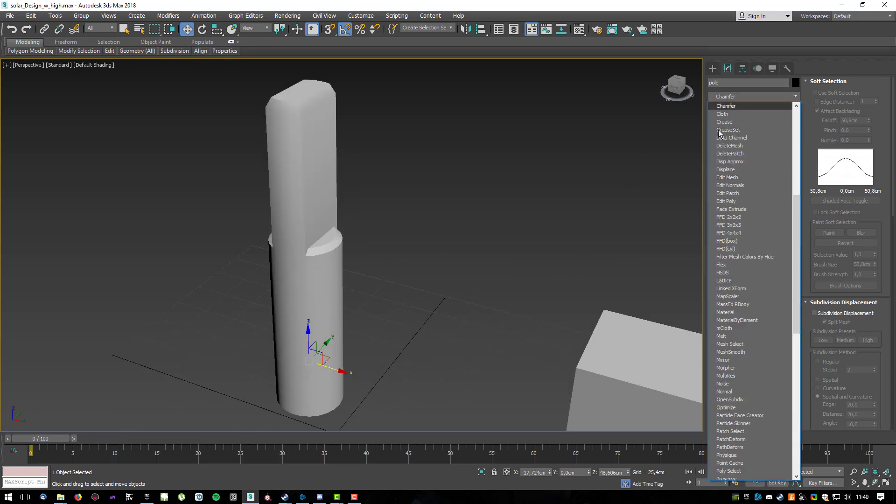
pyautogui.click(734, 107)
pyautogui.moveTo(779, 231); pyautogui.dragTo(791, 264)
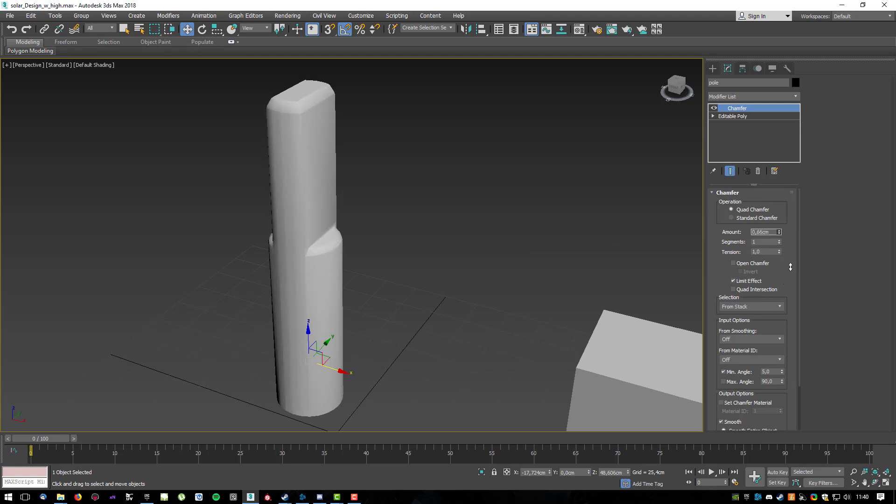
pyautogui.scroll(6, 333, 307)
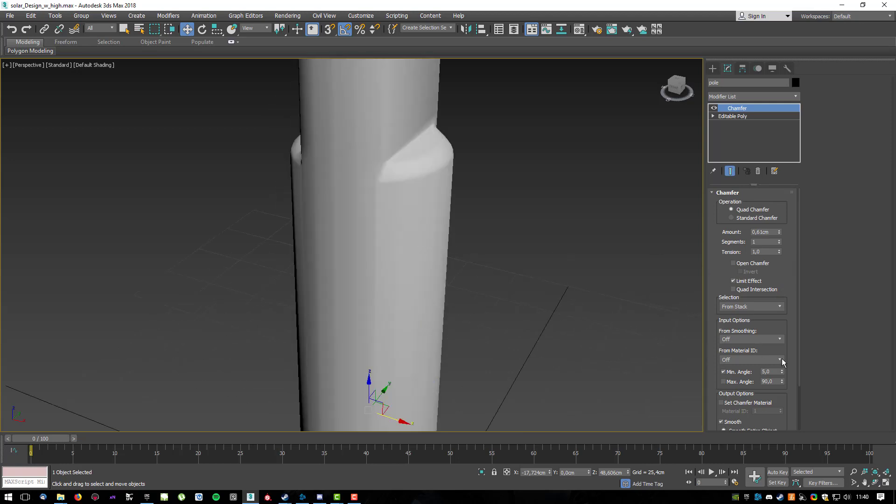
# Raise the minimum angle of the pole's Chamfer to about 17,85.
pyautogui.moveTo(782, 359); pyautogui.dragTo(783, 344)
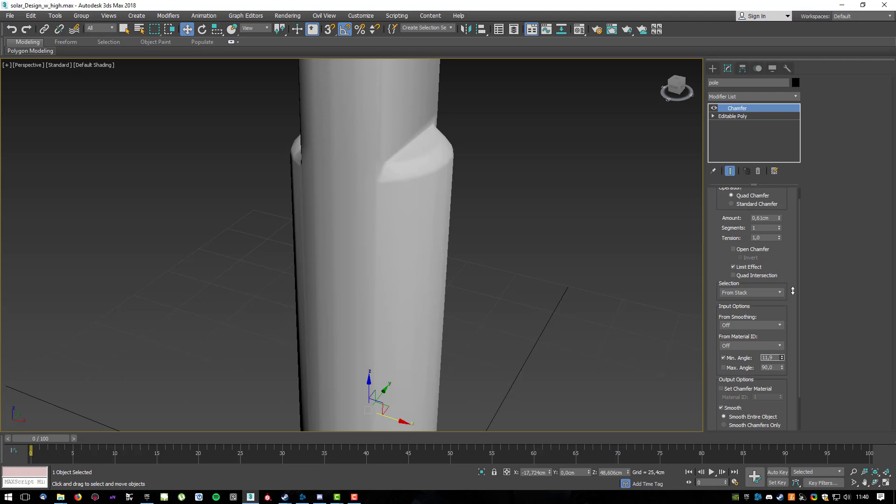
pyautogui.moveTo(795, 274); pyautogui.dragTo(796, 256)
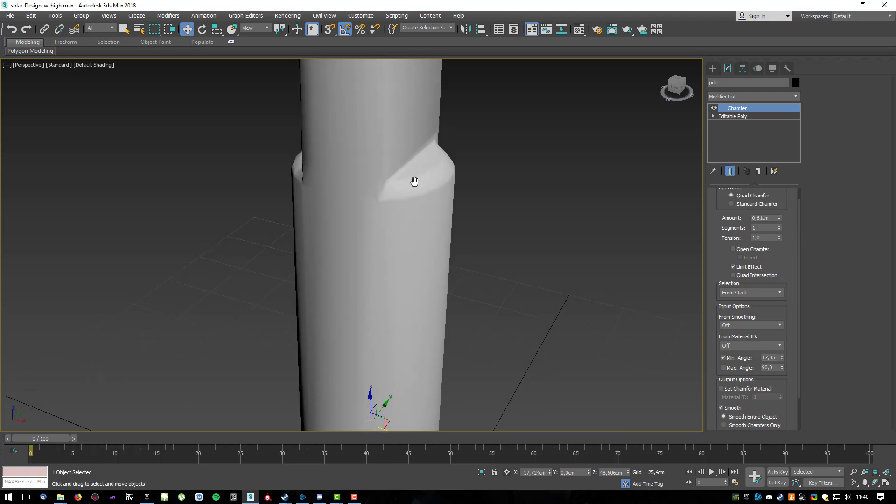
pyautogui.moveTo(416, 170); pyautogui.dragTo(392, 203, button='middle')
pyautogui.keyDown('alt'); pyautogui.moveTo(416, 241); pyautogui.dragTo(458, 252, button='middle'); pyautogui.keyUp('alt')
pyautogui.scroll(-5, 484, 286)
pyautogui.keyDown('alt'); pyautogui.moveTo(484, 286); pyautogui.dragTo(444, 292, button='middle'); pyautogui.keyUp('alt')
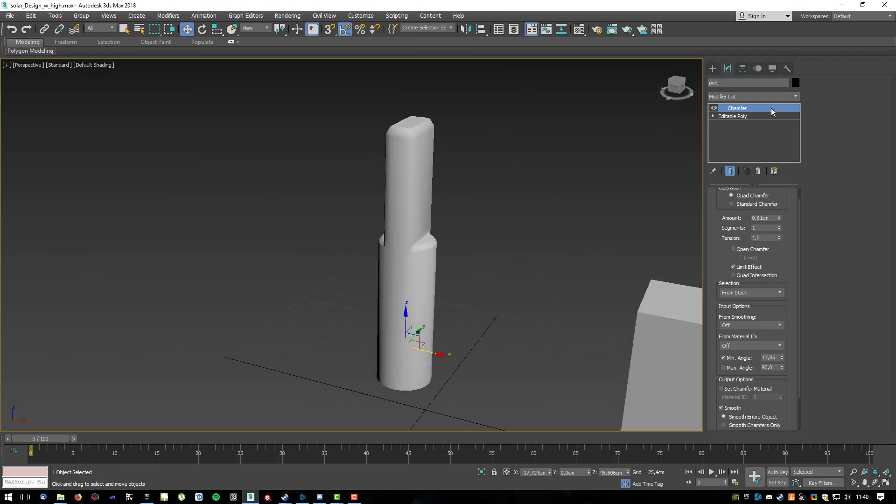
# Add a TurboSmooth modifier with 2 iterations to the pole and return to its Chamfer modifier.
pyautogui.click(796, 97)
pyautogui.scroll(-15, 747, 304)
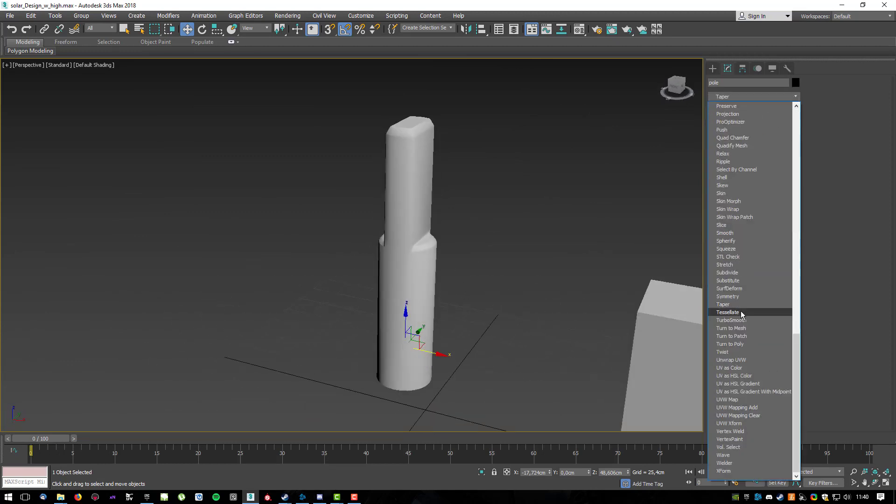
pyautogui.click(732, 322)
pyautogui.click(782, 206)
pyautogui.keyDown('alt'); pyautogui.moveTo(607, 245); pyautogui.dragTo(495, 273, button='middle'); pyautogui.keyUp('alt')
pyautogui.click(747, 115)
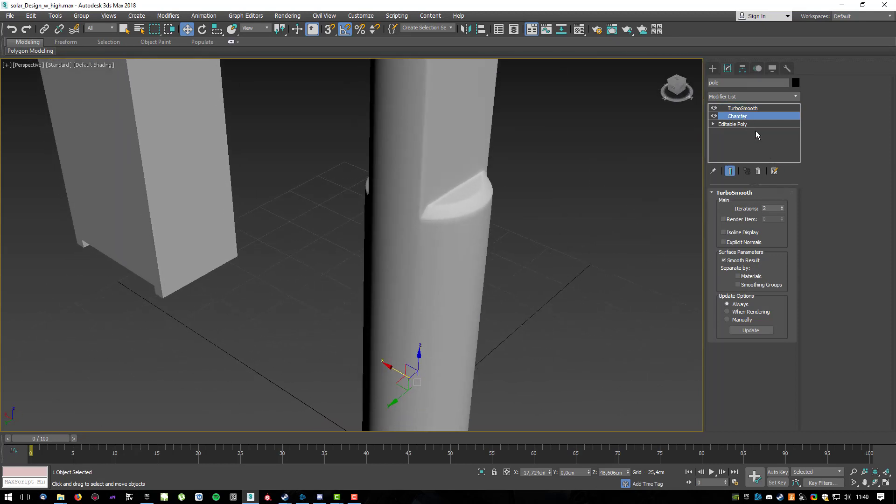
# Raise the pole's Chamfer amount to about 1,067 cm.
pyautogui.moveTo(780, 231); pyautogui.dragTo(780, 222)
pyautogui.keyDown('alt'); pyautogui.moveTo(523, 217); pyautogui.dragTo(761, 201, button='middle'); pyautogui.keyUp('alt')
pyautogui.scroll(4, 501, 192)
pyautogui.scroll(-6, 396, 202)
pyautogui.keyDown('alt'); pyautogui.moveTo(418, 264); pyautogui.dragTo(403, 249, button='middle'); pyautogui.keyUp('alt')
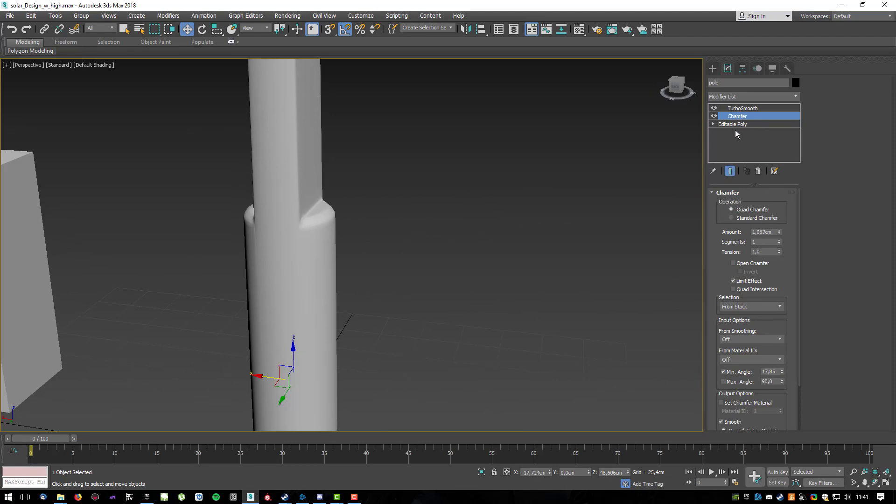
# Examine the smoothed pole's edges and mesh density with edged faces shown and hidden.
pyautogui.click(742, 108)
pyautogui.moveTo(519, 258)
pyautogui.keyDown('alt'); pyautogui.mouseDown(button='middle')
pyautogui.moveTo(496, 260)
pyautogui.moveTo(566, 262)
pyautogui.moveTo(495, 269)
pyautogui.mouseUp(button='middle'); pyautogui.keyUp('alt')
pyautogui.scroll(-4, 522, 272)
pyautogui.scroll(2, 435, 269)
pyautogui.press('F4')
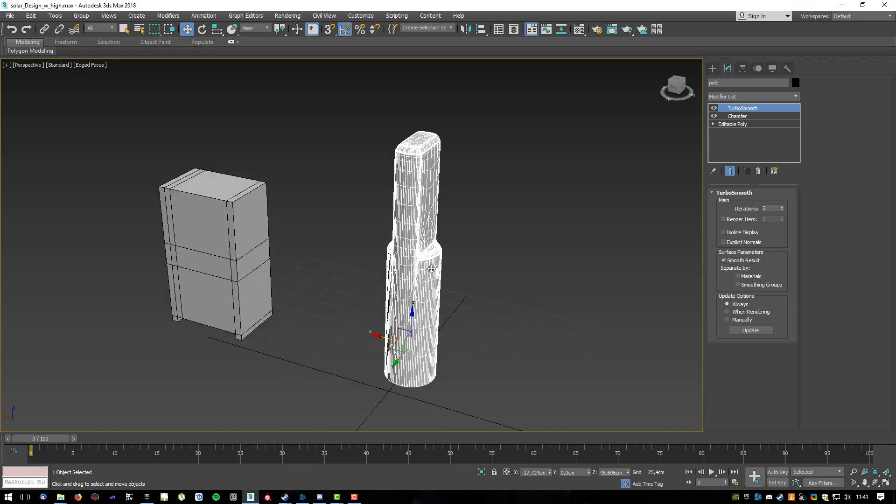
pyautogui.scroll(2, 432, 268)
pyautogui.click(740, 117)
pyautogui.press('F4')
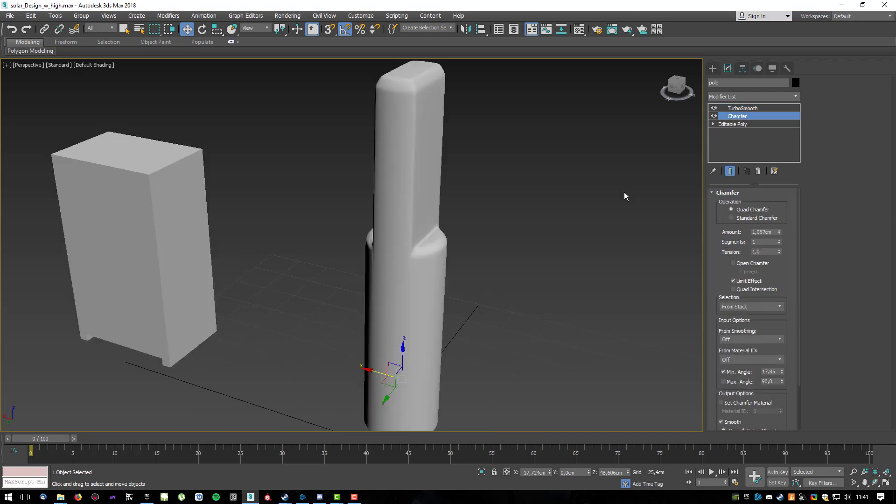
pyautogui.press('F4')
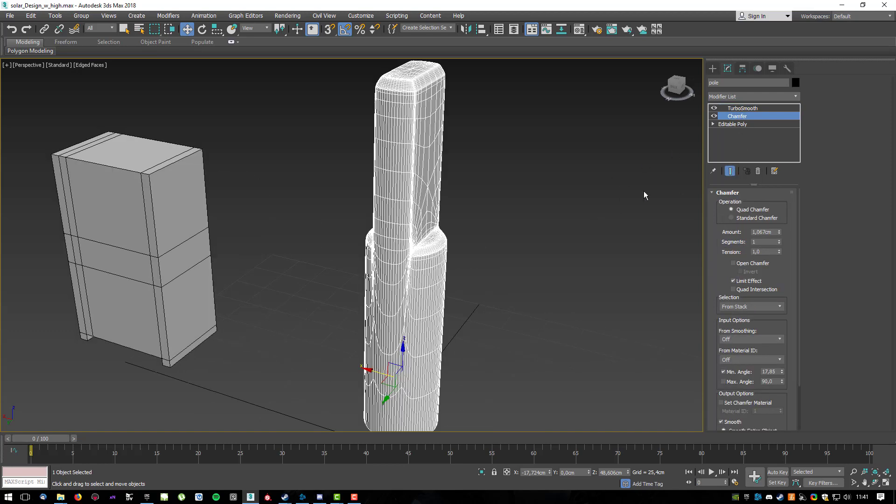
# Compare the pole's chamfered mesh with and without the TurboSmooth end result.
pyautogui.click(731, 171)
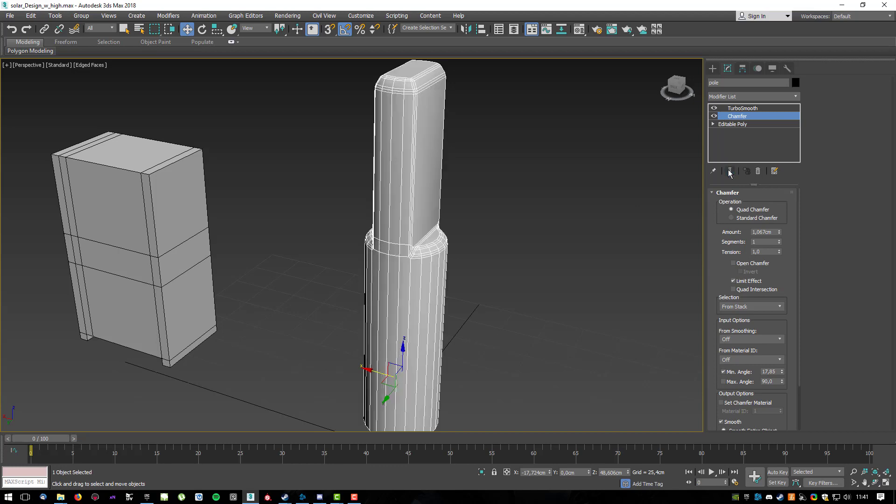
pyautogui.moveTo(556, 216)
pyautogui.keyDown('alt'); pyautogui.mouseDown(button='middle')
pyautogui.moveTo(352, 210)
pyautogui.moveTo(472, 210)
pyautogui.moveTo(701, 171)
pyautogui.mouseUp(button='middle'); pyautogui.keyUp('alt')
pyautogui.click(730, 172)
pyautogui.press('F4')
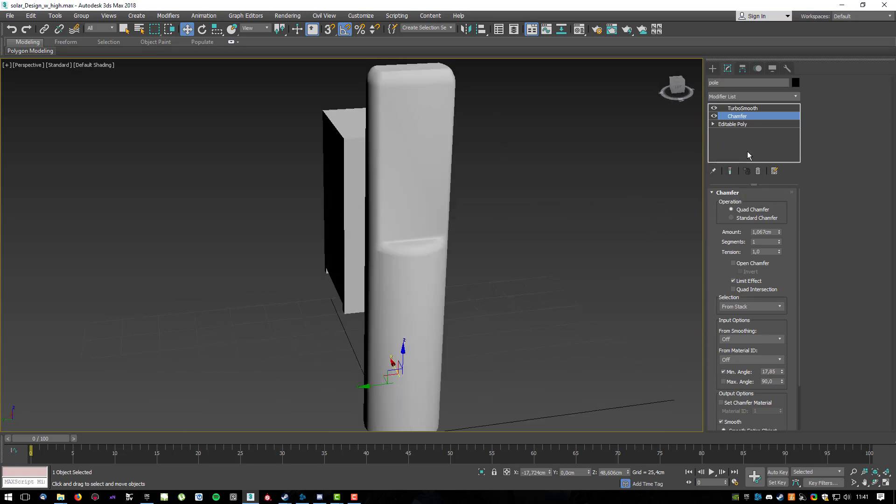
pyautogui.click(744, 109)
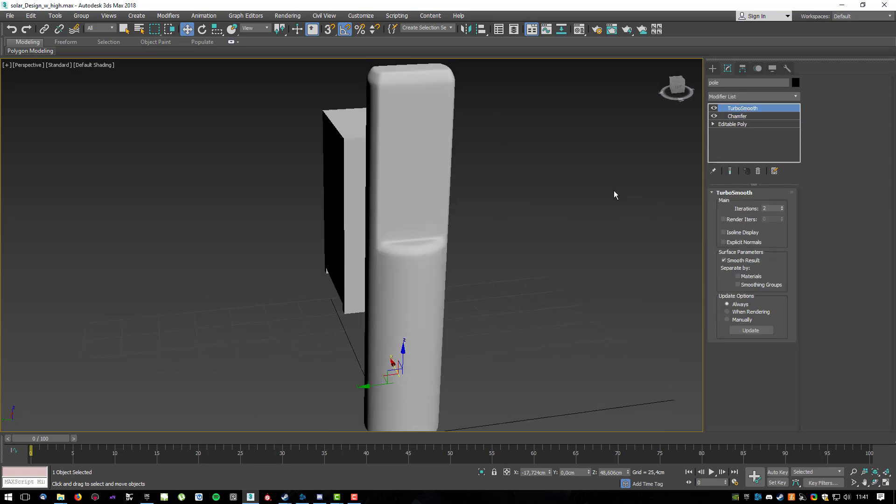
pyautogui.click(738, 117)
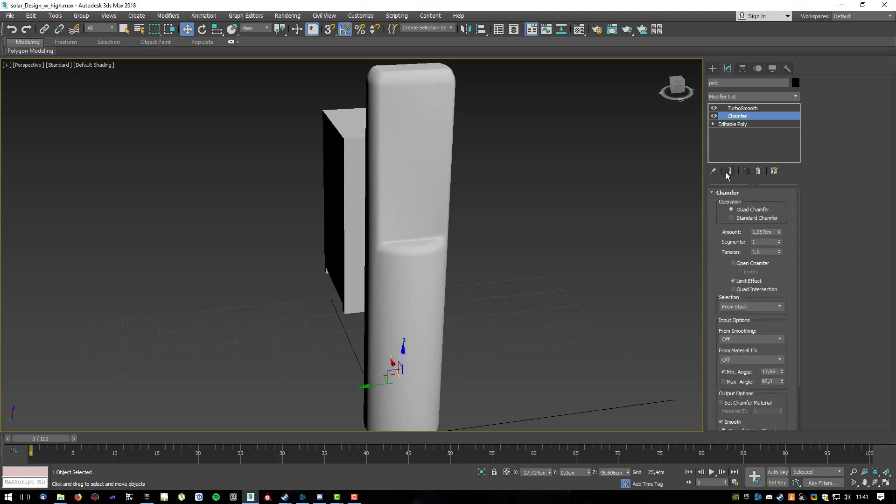
pyautogui.press('F4')
pyautogui.press('F4')
# Hide the finished pole.
pyautogui.keyDown('alt'); pyautogui.moveTo(325, 188); pyautogui.dragTo(496, 243, button='middle'); pyautogui.keyUp('alt')
pyautogui.rightClick(496, 242)
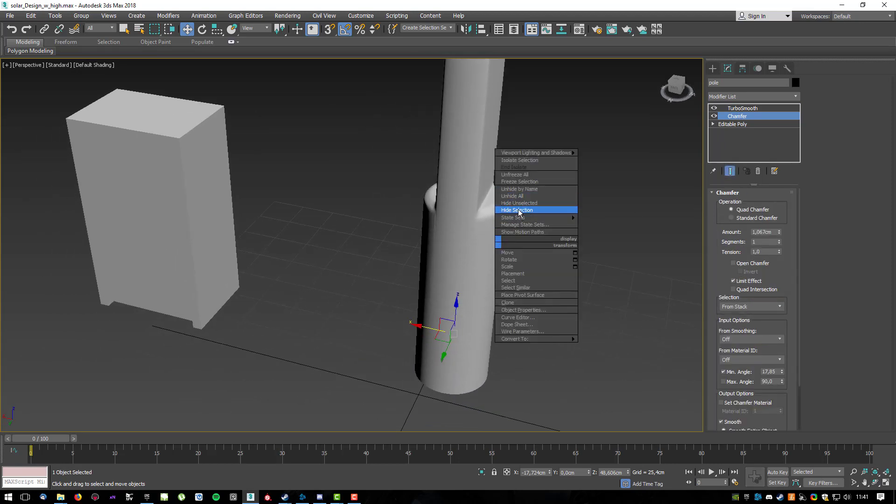
pyautogui.click(518, 210)
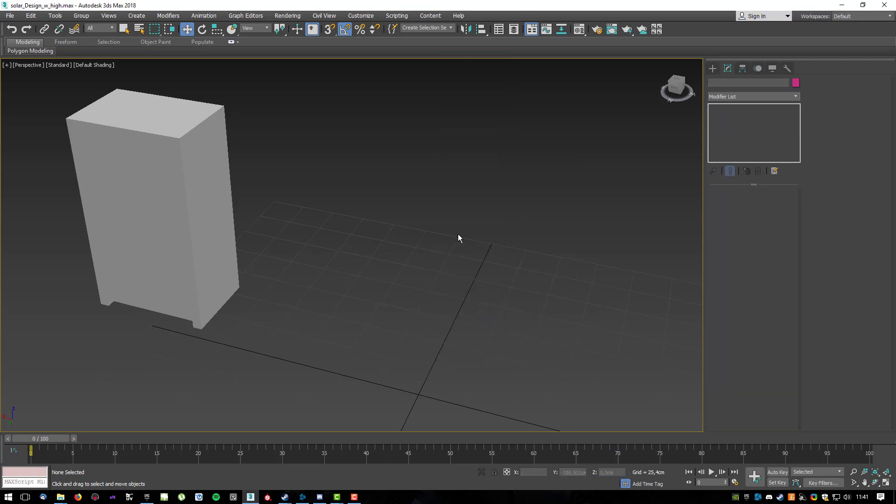
# Select the battery box and add a Chamfer modifier with an amount of about 0,686 cm.
pyautogui.click(202, 203)
pyautogui.keyDown('alt'); pyautogui.moveTo(348, 186); pyautogui.dragTo(398, 187, button='middle'); pyautogui.keyUp('alt')
pyautogui.click(796, 98)
pyautogui.scroll(-10, 794, 104)
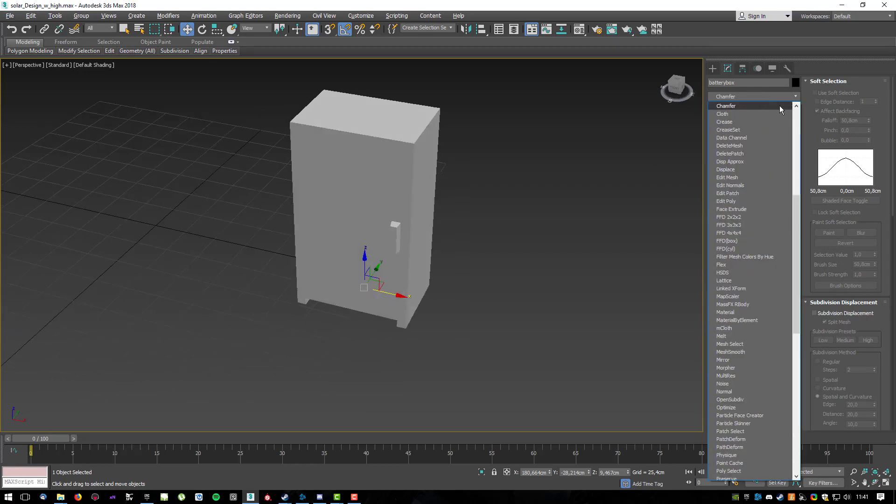
pyautogui.click(780, 105)
pyautogui.moveTo(779, 232); pyautogui.dragTo(783, 265)
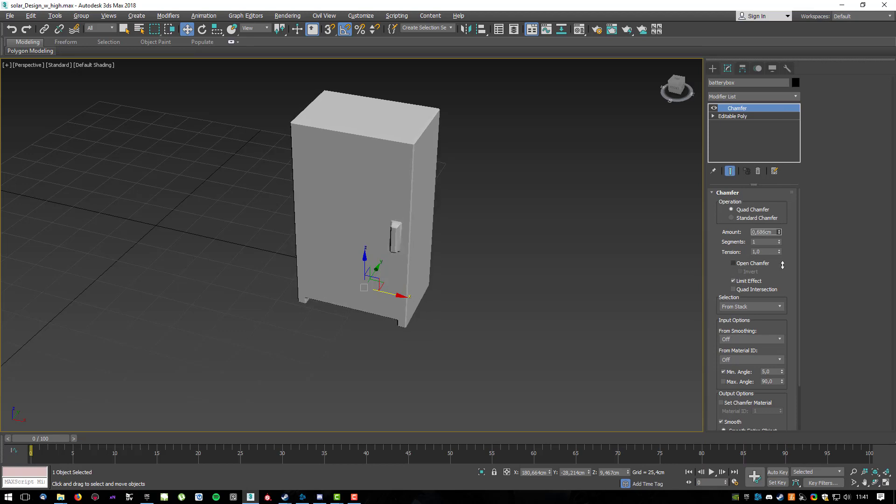
# Add a TurboSmooth modifier with 2 iterations to the battery box.
pyautogui.click(796, 96)
pyautogui.scroll(-10, 761, 271)
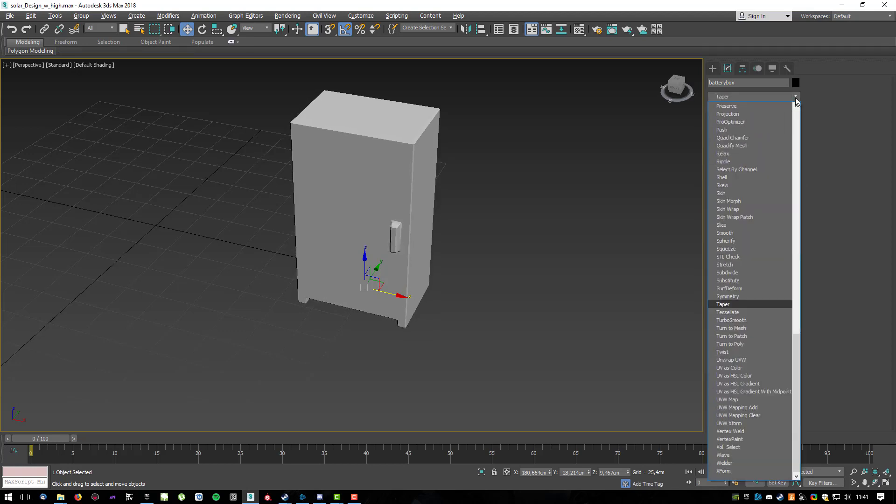
pyautogui.click(742, 320)
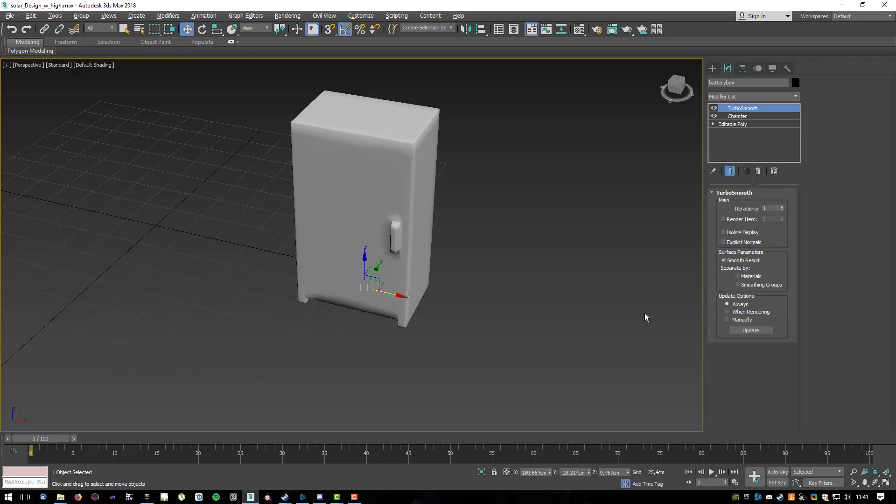
pyautogui.click(783, 207)
# Examine the smoothed battery box's edges and door handle up close.
pyautogui.keyDown('alt'); pyautogui.moveTo(489, 236); pyautogui.dragTo(464, 231, button='middle'); pyautogui.keyUp('alt')
pyautogui.scroll(4, 413, 240)
pyautogui.keyDown('alt'); pyautogui.moveTo(399, 240); pyautogui.dragTo(330, 387, button='middle'); pyautogui.keyUp('alt')
pyautogui.keyDown('alt'); pyautogui.moveTo(366, 295); pyautogui.dragTo(392, 269, button='middle'); pyautogui.keyUp('alt')
pyautogui.scroll(5, 338, 240)
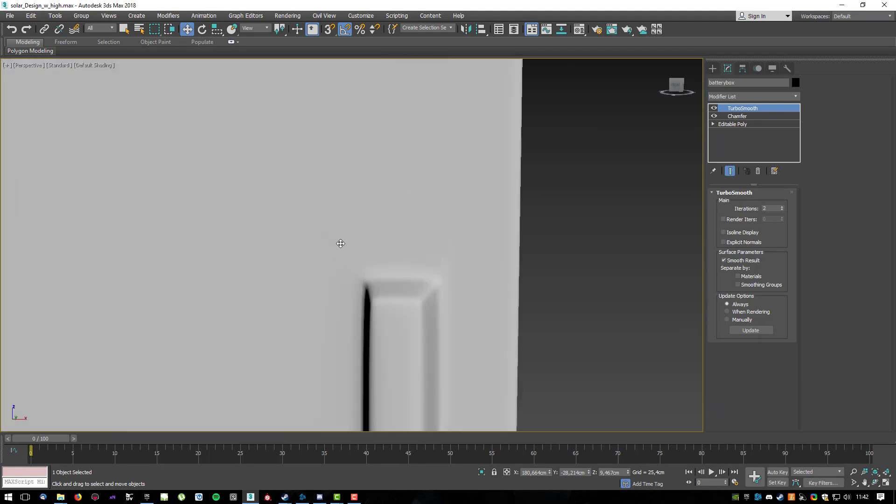
pyautogui.scroll(-8, 343, 242)
pyautogui.keyDown('alt'); pyautogui.moveTo(379, 203); pyautogui.dragTo(467, 222, button='middle'); pyautogui.keyUp('alt')
pyautogui.scroll(-5, 481, 257)
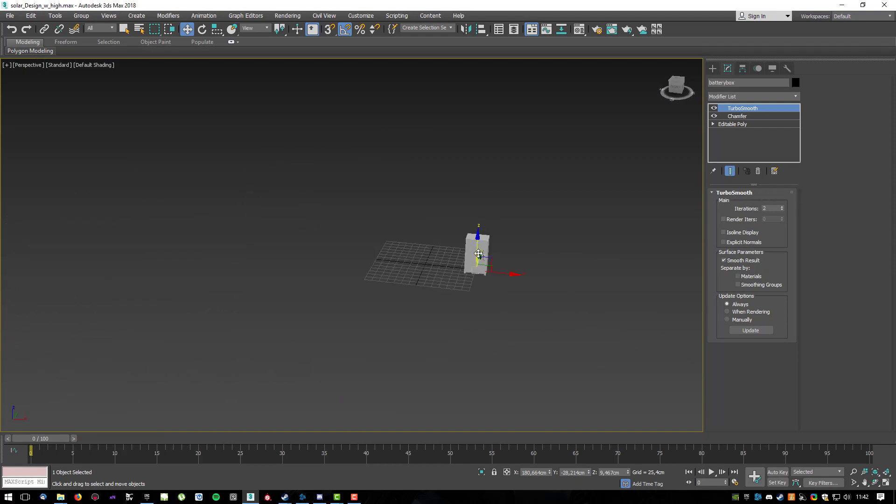
# Unhide all parts of the solar panel model.
pyautogui.scroll(6, 479, 258)
pyautogui.rightClick(476, 256)
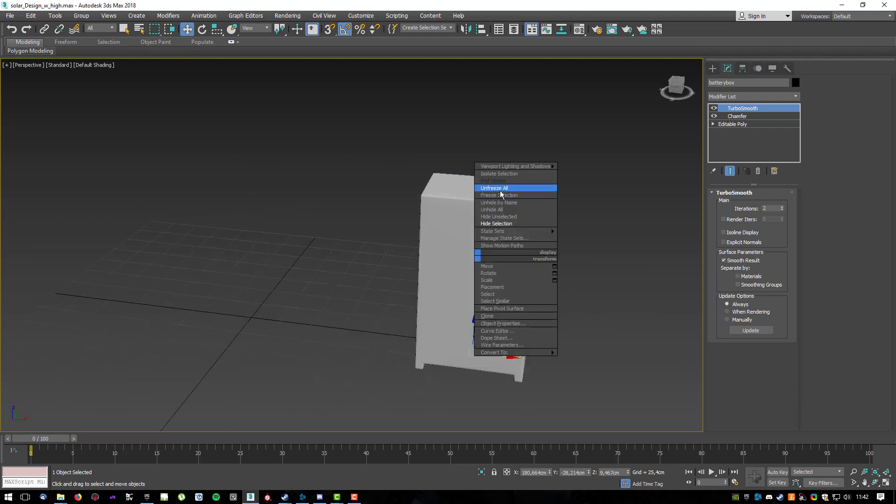
pyautogui.click(512, 210)
pyautogui.keyDown('alt'); pyautogui.moveTo(498, 233); pyautogui.dragTo(453, 199, button='middle'); pyautogui.keyUp('alt')
pyautogui.scroll(-3, 491, 236)
pyautogui.moveTo(685, 201); pyautogui.dragTo(510, 252, button='middle')
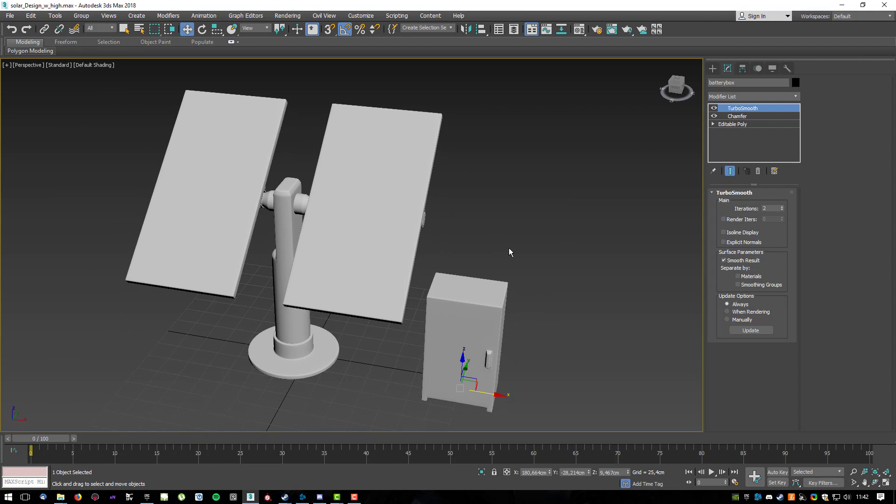
pyautogui.moveTo(509, 252); pyautogui.dragTo(528, 242, button='middle')
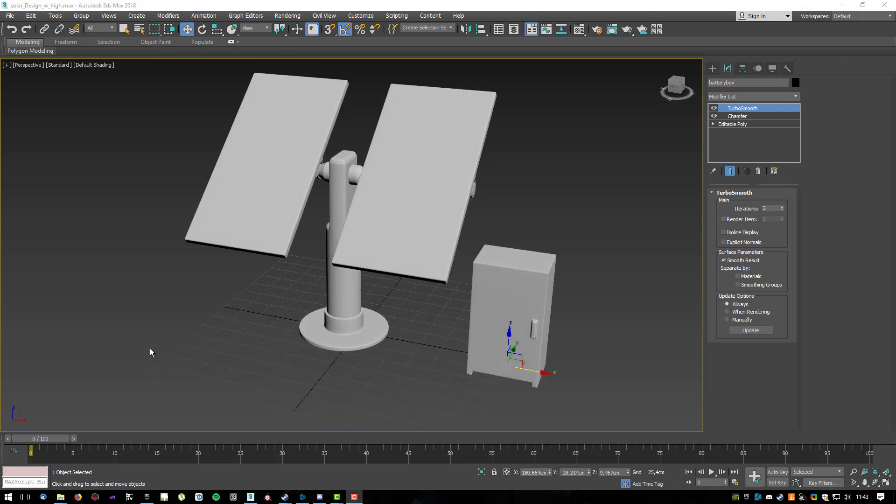
pyautogui.moveTo(391, 201); pyautogui.dragTo(445, 221, button='middle')
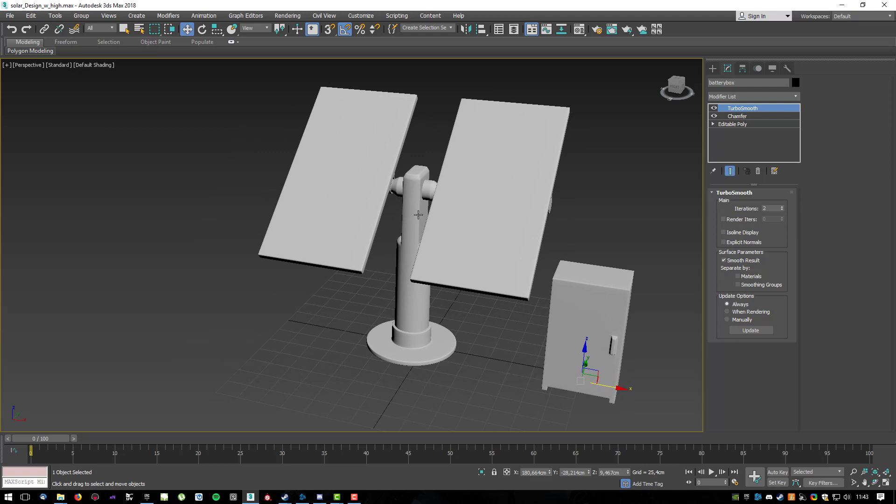
pyautogui.click(371, 200)
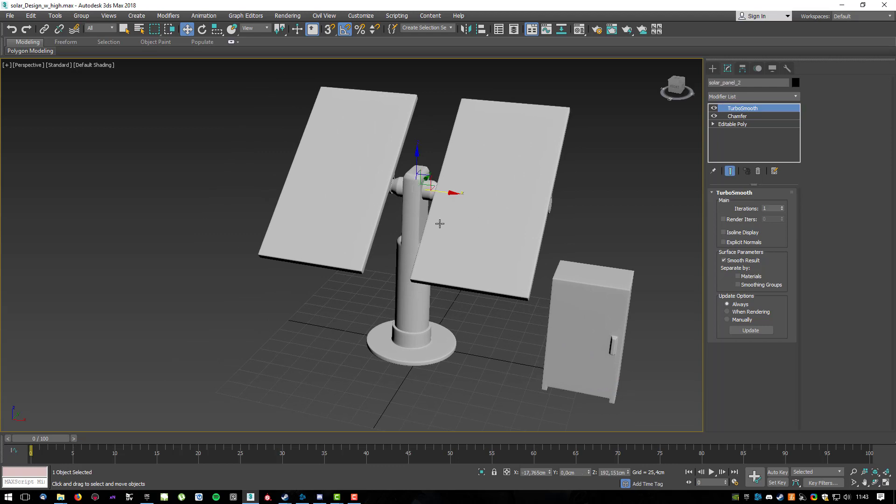
pyautogui.keyDown('alt'); pyautogui.moveTo(498, 254); pyautogui.dragTo(457, 262, button='middle'); pyautogui.keyUp('alt')
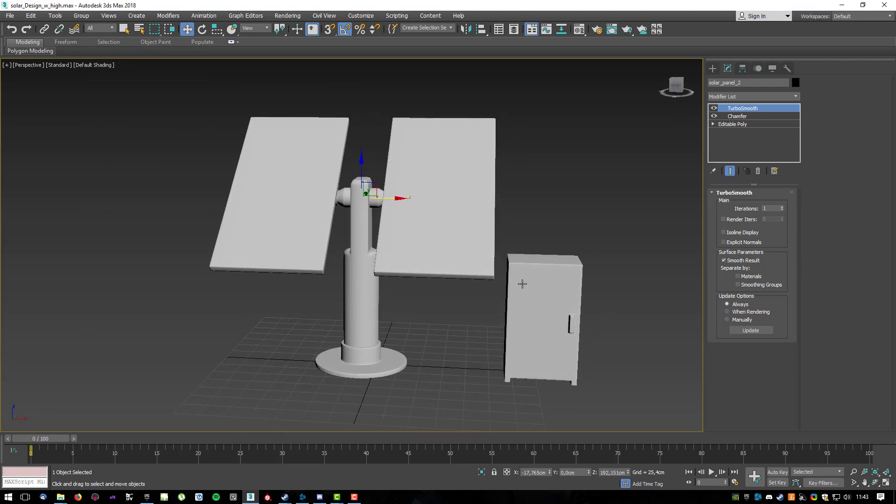
pyautogui.moveTo(552, 317); pyautogui.dragTo(505, 296, button='middle')
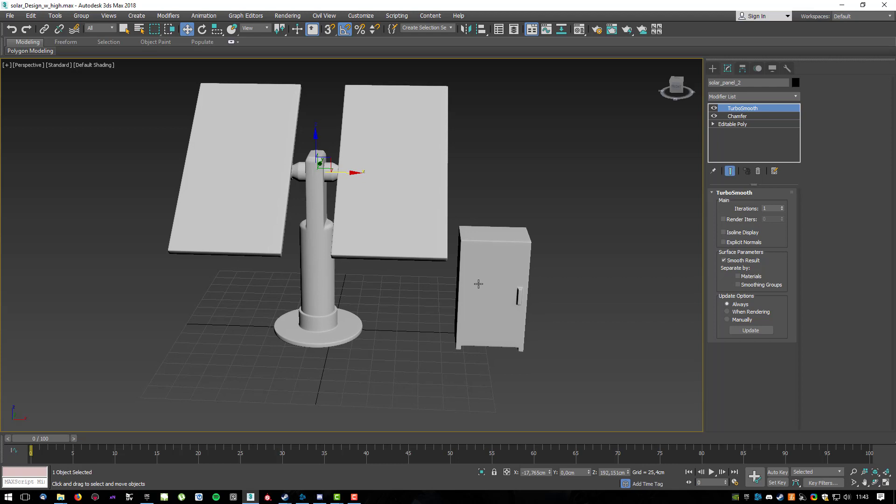
pyautogui.keyDown('alt'); pyautogui.moveTo(559, 157); pyautogui.dragTo(578, 89, button='middle'); pyautogui.keyUp('alt')
# Select all objects of the solar panel model and group them under the name Solar_high.
pyautogui.moveTo(447, 199); pyautogui.dragTo(180, 354)
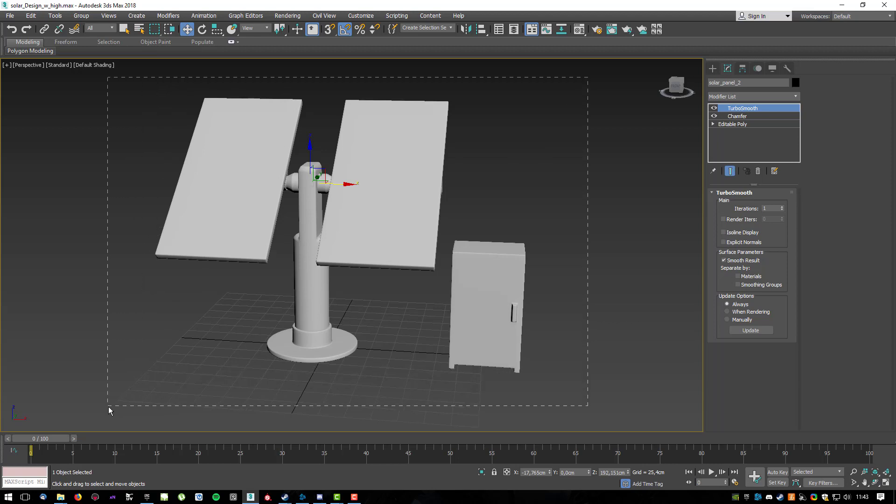
pyautogui.moveTo(109, 408); pyautogui.dragTo(109, 407)
pyautogui.keyDown('alt'); pyautogui.moveTo(429, 337); pyautogui.dragTo(435, 314, button='middle'); pyautogui.keyUp('alt')
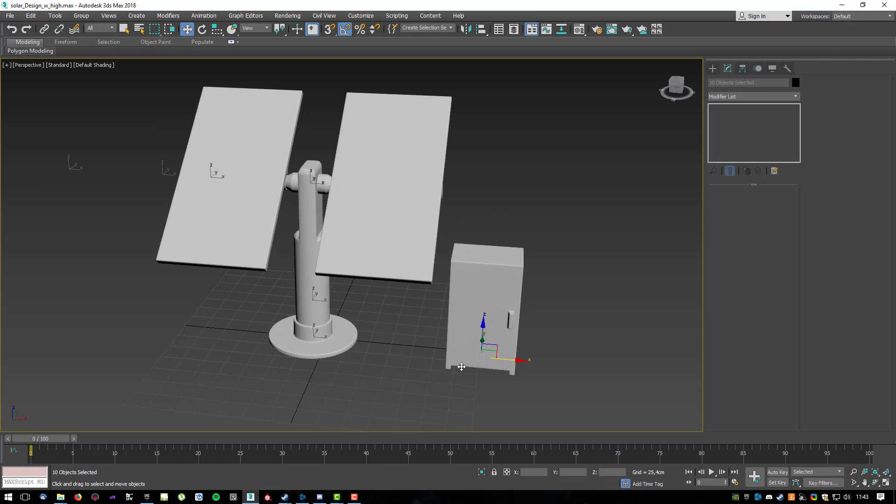
pyautogui.keyDown('alt'); pyautogui.moveTo(465, 322); pyautogui.dragTo(469, 318, button='middle'); pyautogui.keyUp('alt')
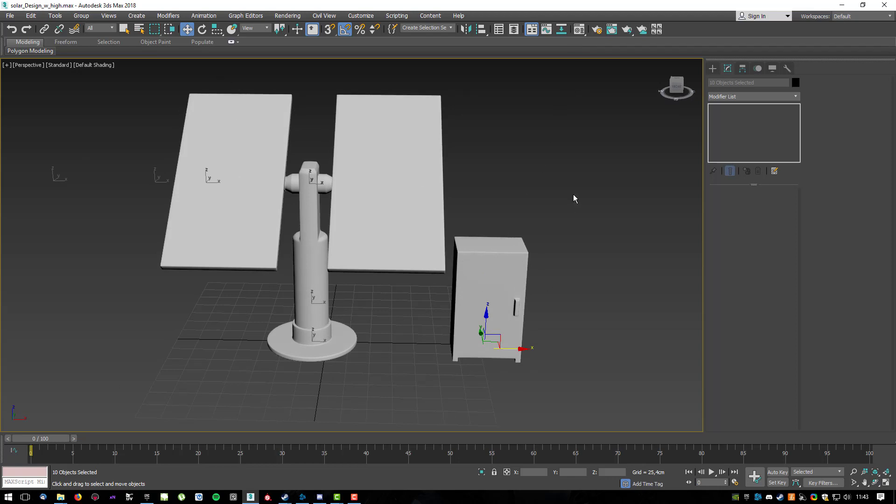
pyautogui.click(74, 19)
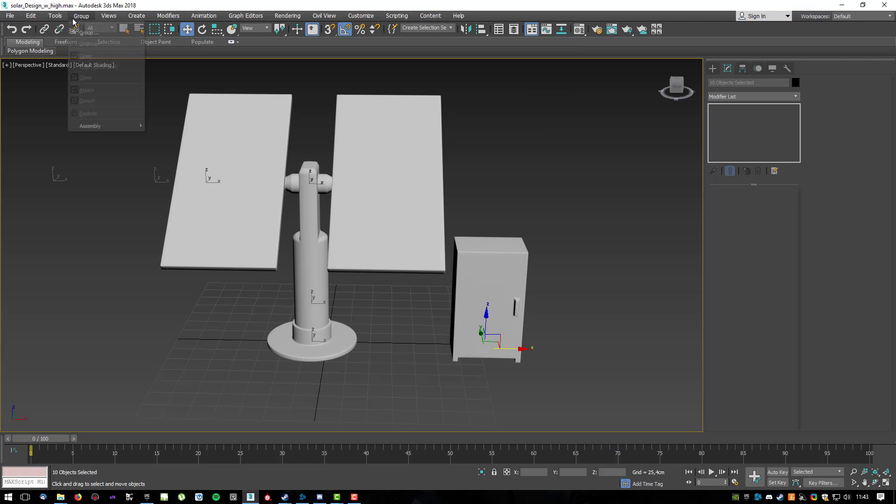
pyautogui.click(101, 34)
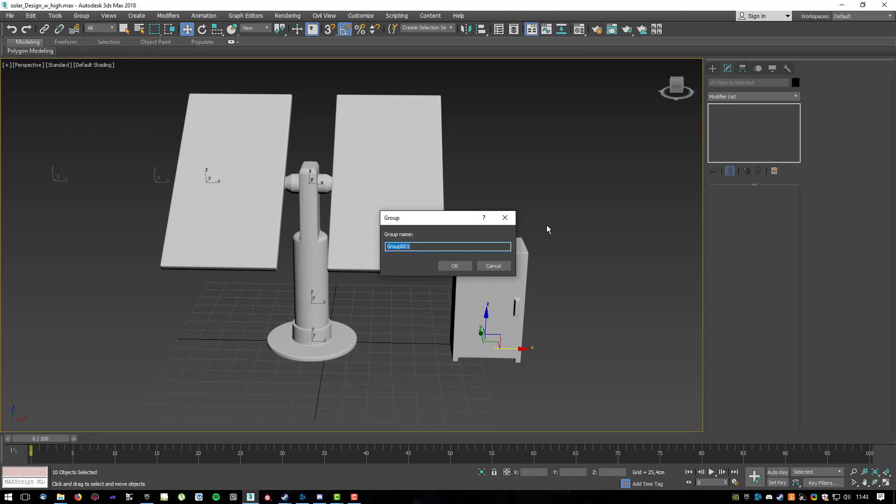
pyautogui.write('Solar_high')
pyautogui.press('Return')
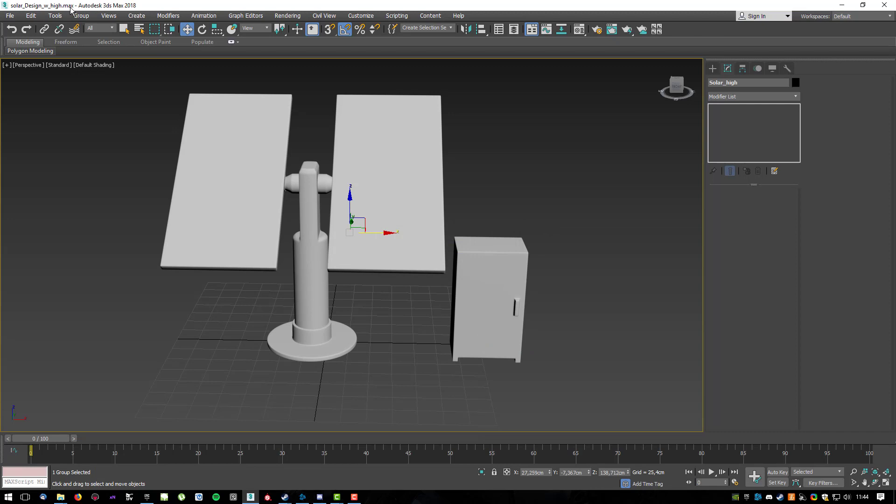
# Start an FBX export of the Solar_high group and open the contest_start folder as the destination.
pyautogui.click(14, 16)
pyautogui.moveTo(47, 155)
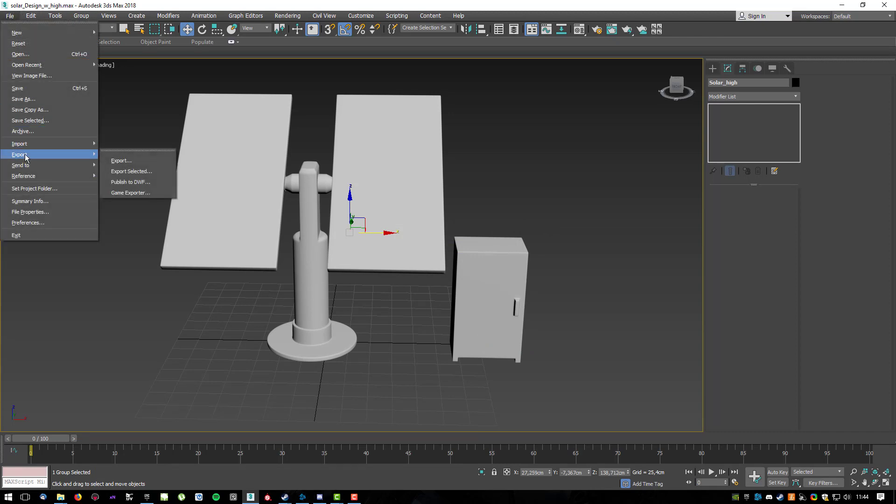
pyautogui.click(131, 165)
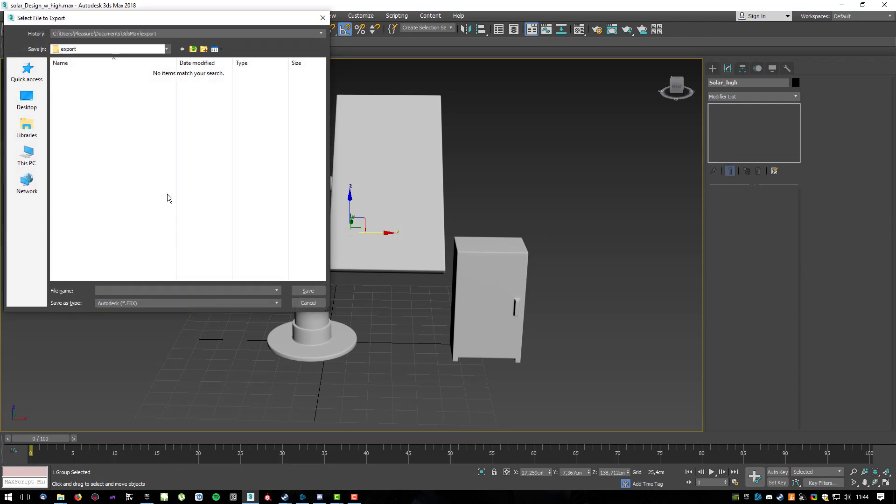
pyautogui.press('Escape')
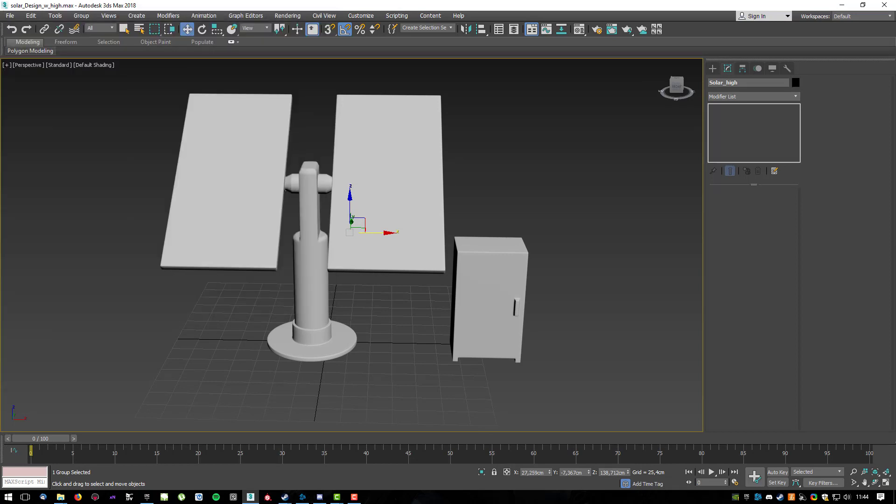
pyautogui.moveTo(404, 104); pyautogui.dragTo(388, 115)
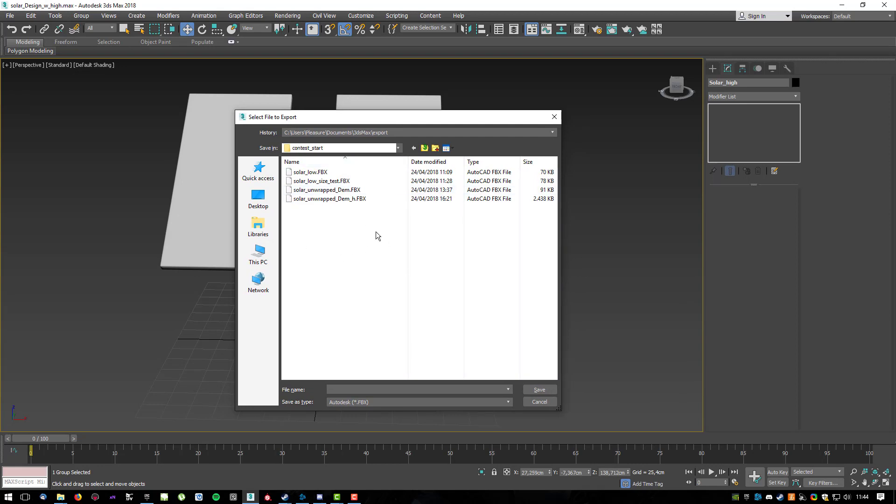
# Create a new folder named tutorial inside contest_start and open it as the export destination.
pyautogui.rightClick(327, 253)
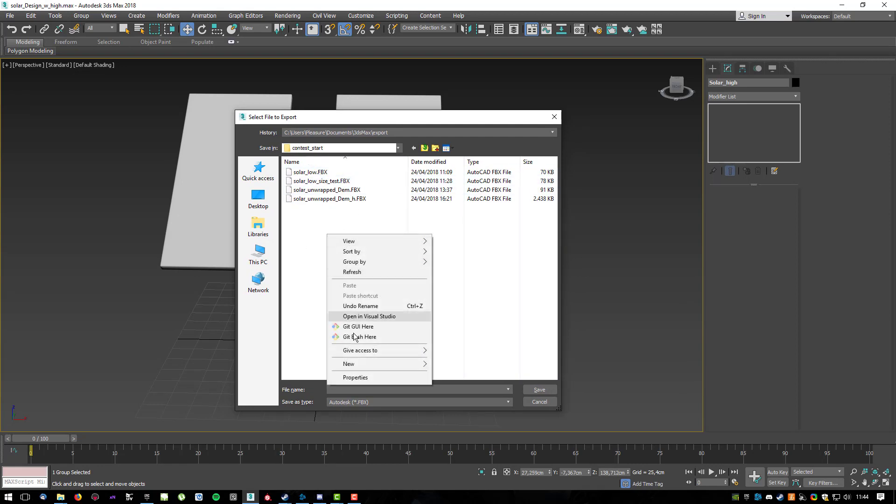
pyautogui.moveTo(346, 363)
pyautogui.click(451, 362)
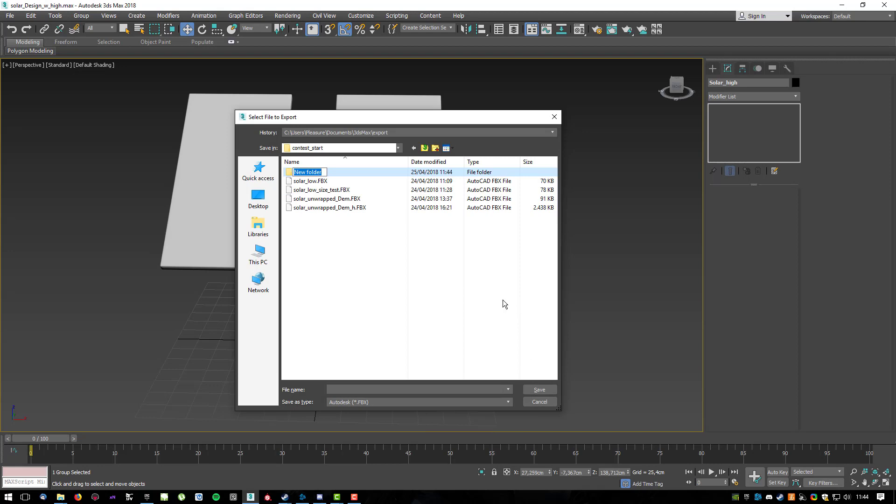
pyautogui.write('tutorial')
pyautogui.press('Return')
pyautogui.doubleClick(334, 171)
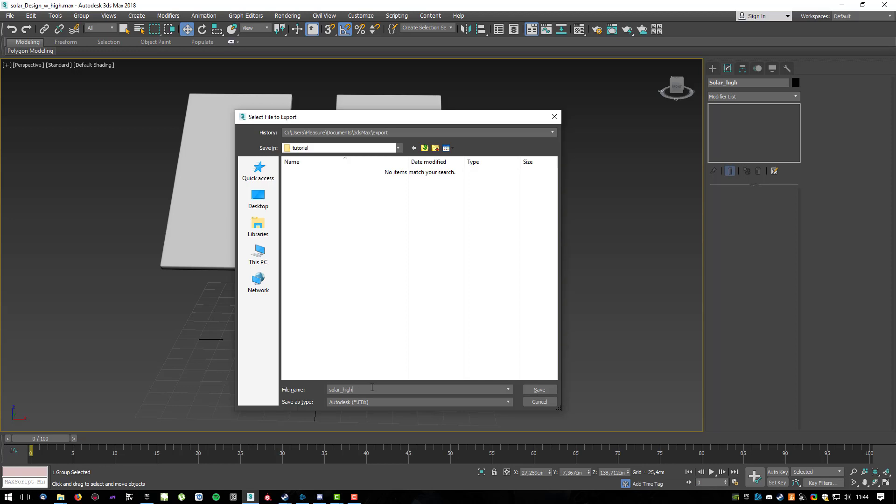
# Export the group as an FBX file named solar_high with the TurboSmooth geometry option enabled.
pyautogui.press('Return')
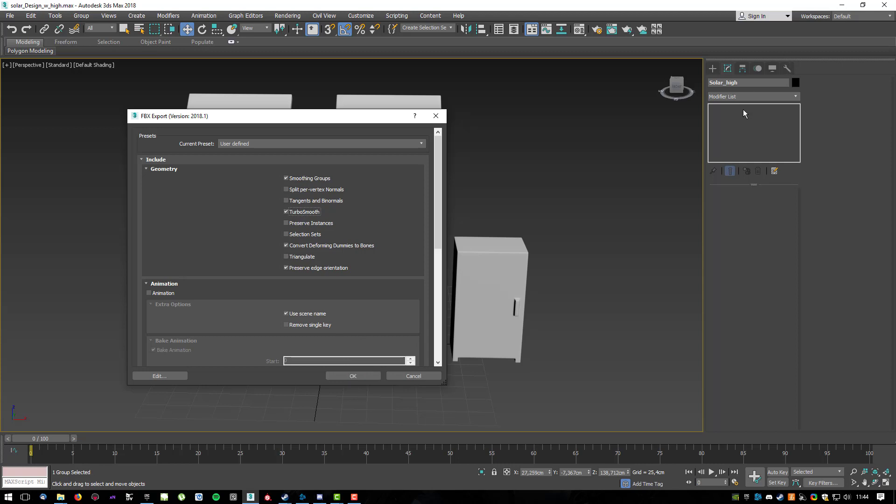
pyautogui.click(286, 212)
pyautogui.click(343, 376)
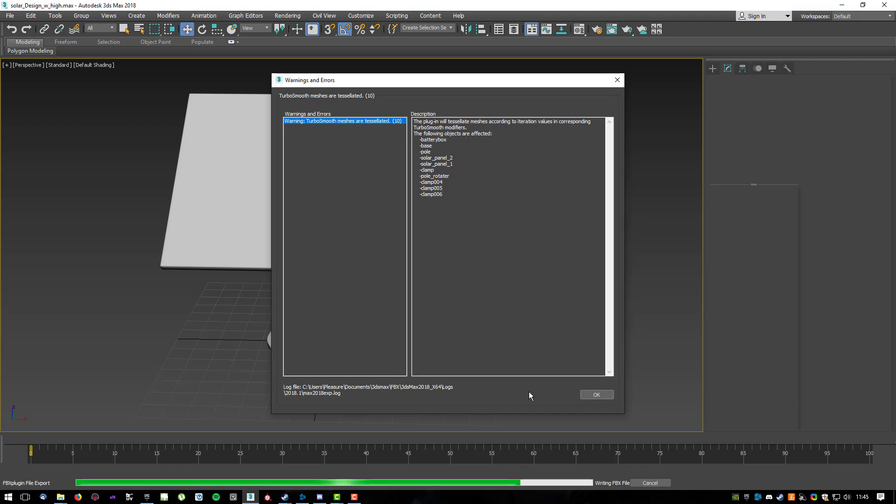
pyautogui.click(598, 395)
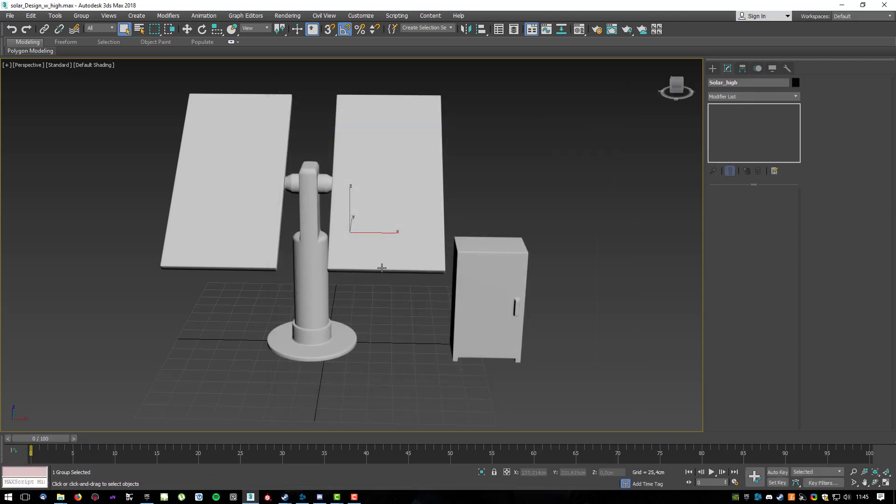
# Make one independent copy of the Solar_high group about 713 cm away in the negative X direction.
pyautogui.keyDown('alt'); pyautogui.moveTo(456, 281); pyautogui.dragTo(531, 290, button='middle'); pyautogui.keyUp('alt')
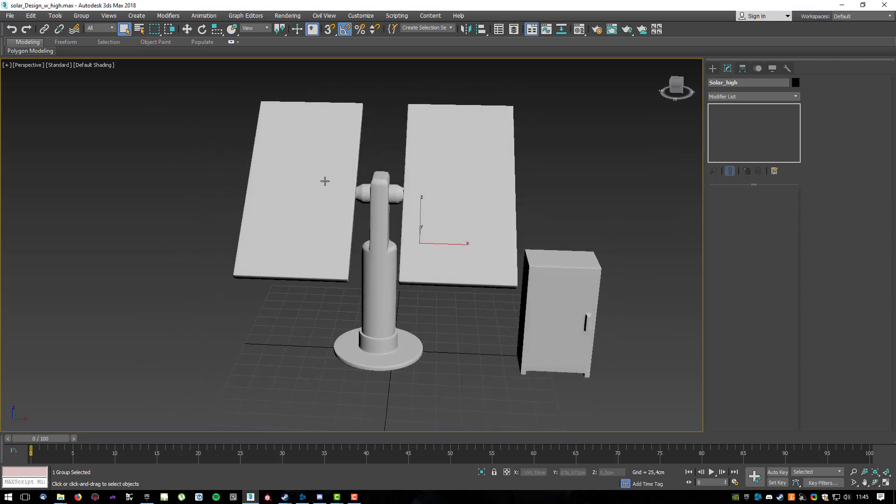
pyautogui.scroll(-4, 495, 219)
pyautogui.scroll(4, 494, 220)
pyautogui.press('w')
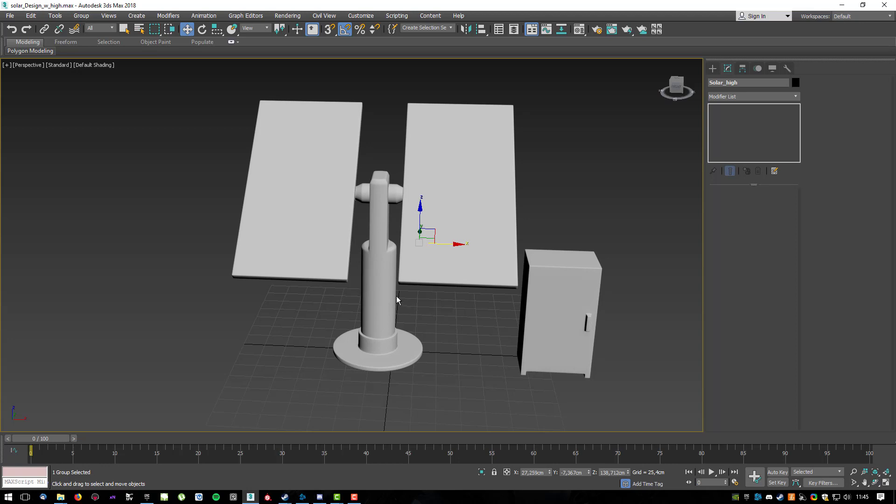
pyautogui.moveTo(402, 303); pyautogui.dragTo(358, 316, button='middle')
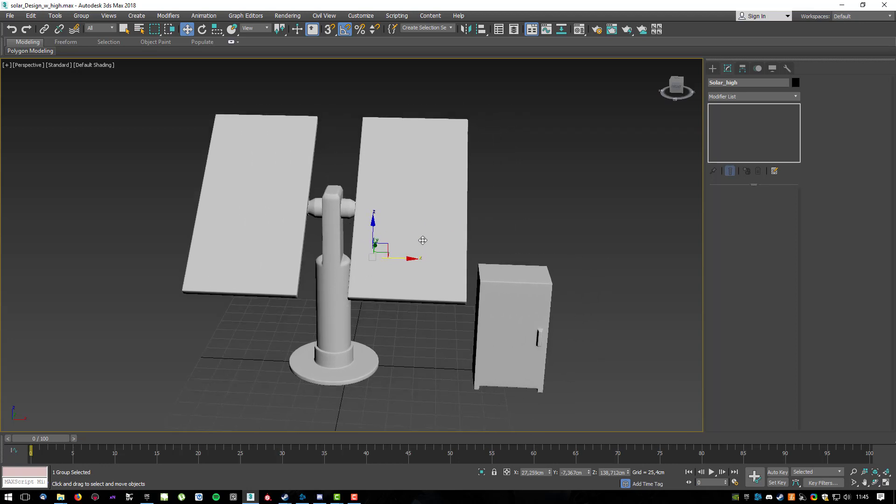
pyautogui.scroll(-4, 361, 226)
pyautogui.keyDown('shift'); pyautogui.moveTo(406, 241); pyautogui.dragTo(126, 232); pyautogui.keyUp('shift')
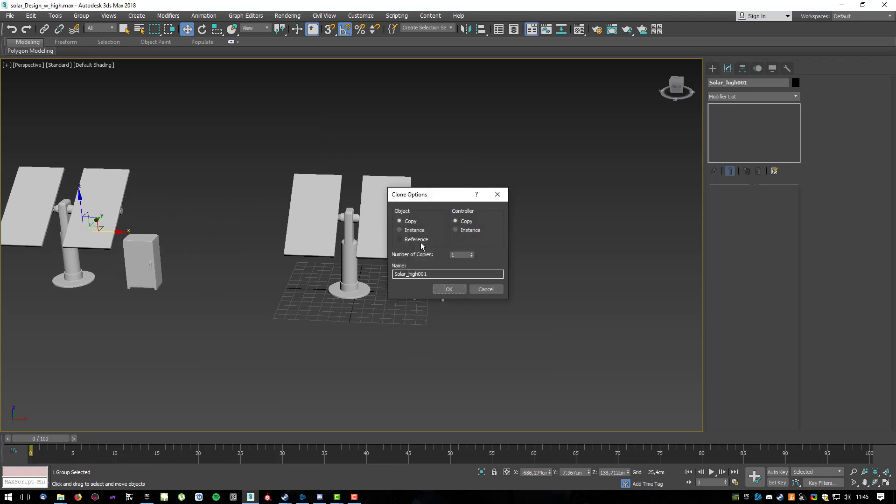
pyautogui.click(449, 290)
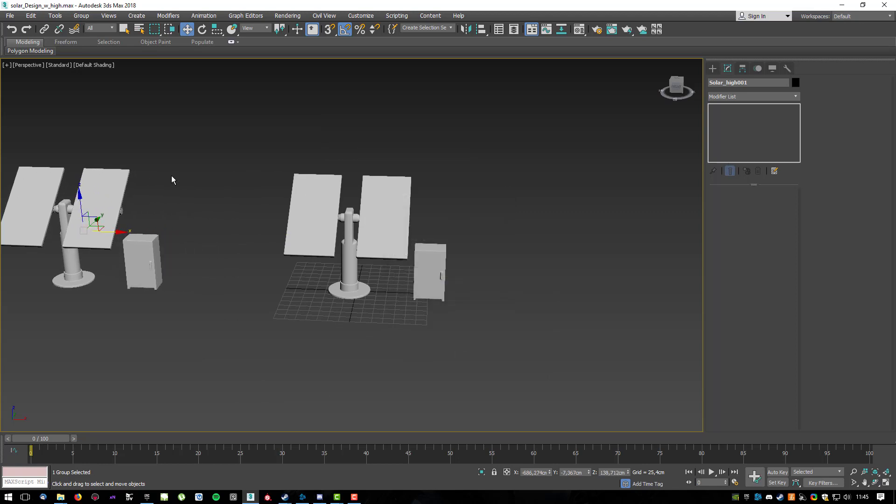
# Ungroup the original Solar_high group at the grid and clear the selection.
pyautogui.click(324, 221)
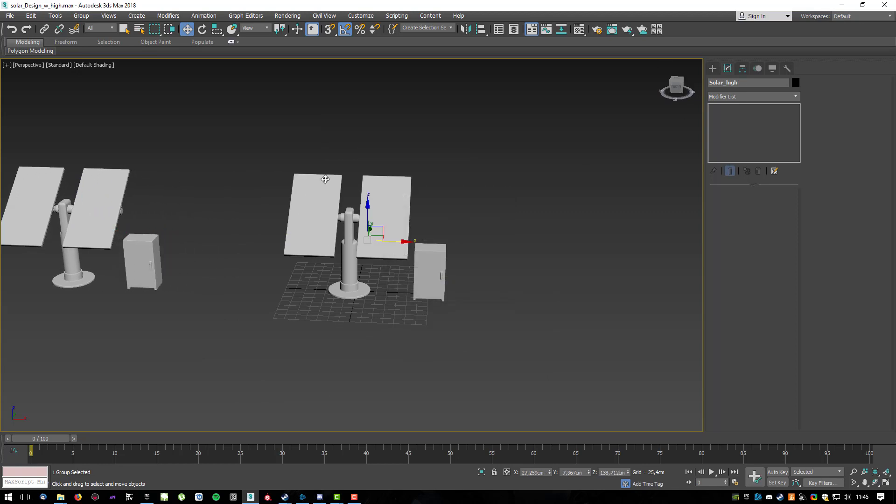
pyautogui.click(81, 16)
pyautogui.click(96, 43)
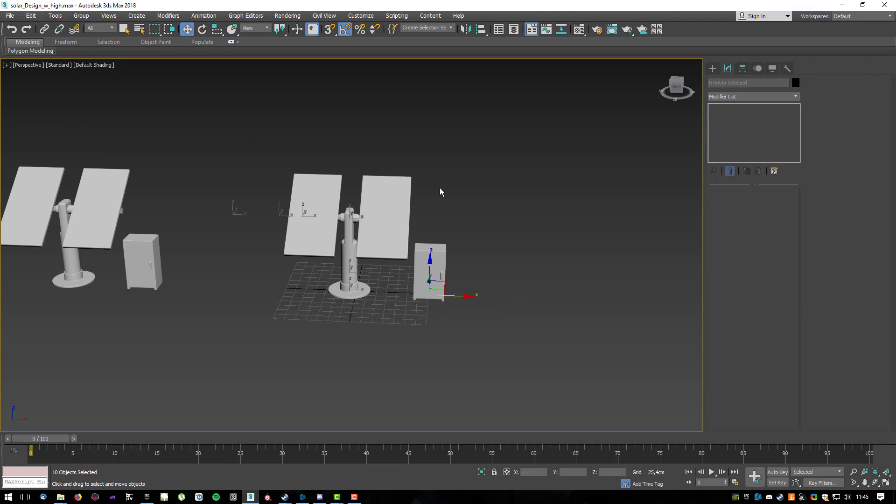
pyautogui.click(273, 131)
# Delete the TurboSmooth and Chamfer modifiers from solar_panel_2 and pole_rotater of the ungrouped model.
pyautogui.click(302, 202)
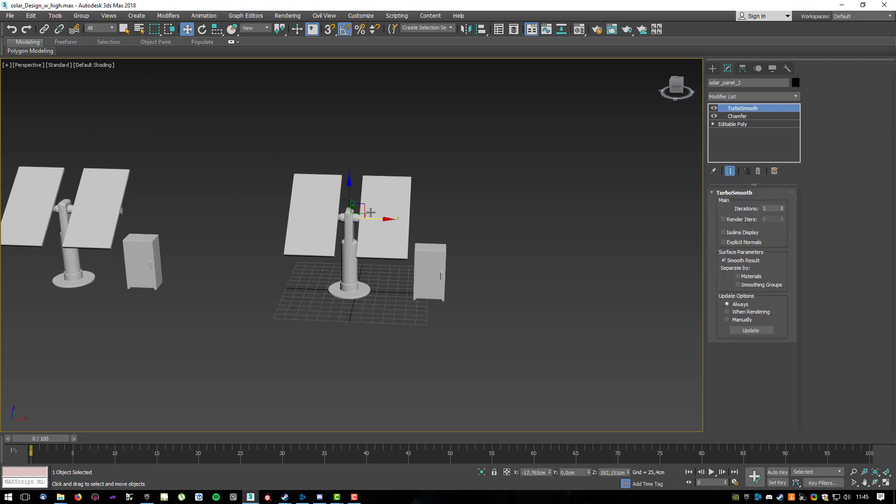
pyautogui.scroll(4, 331, 204)
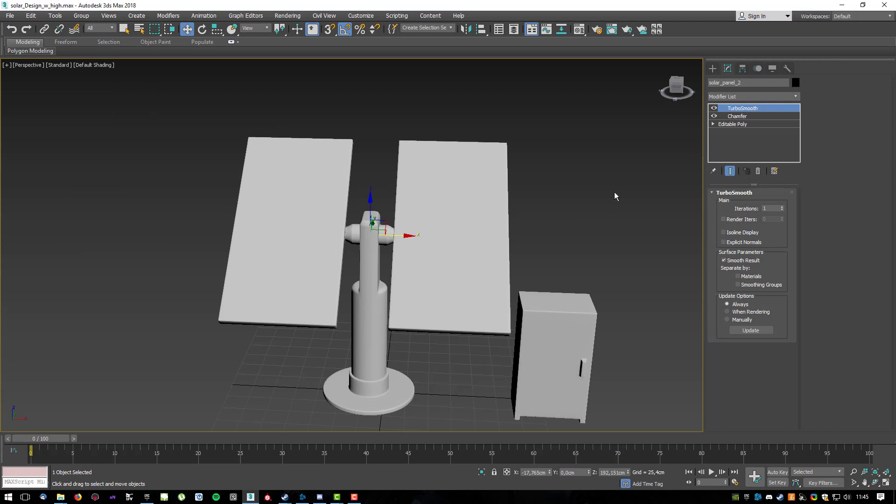
pyautogui.click(757, 172)
pyautogui.click(758, 171)
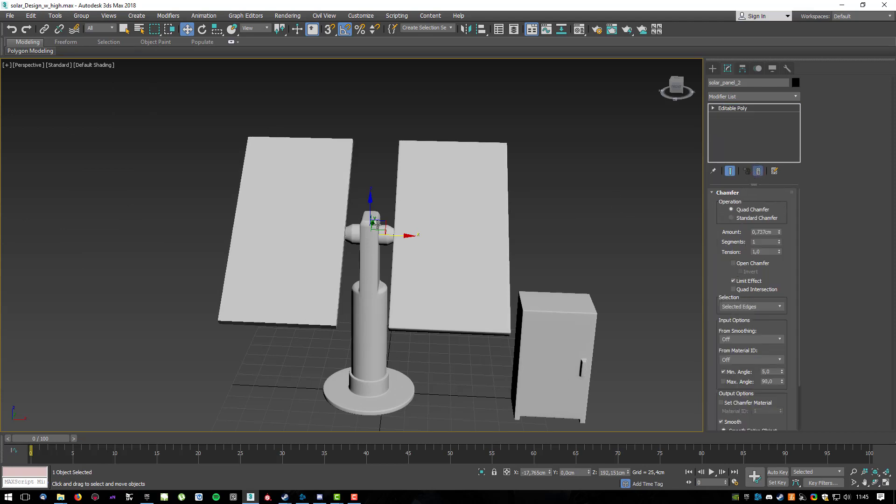
pyautogui.click(355, 232)
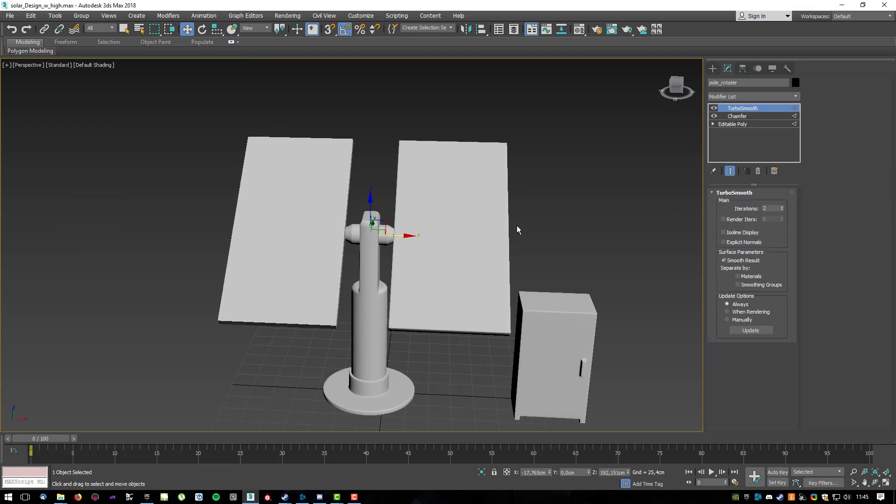
pyautogui.click(759, 172)
pyautogui.click(759, 172)
pyautogui.press('2')
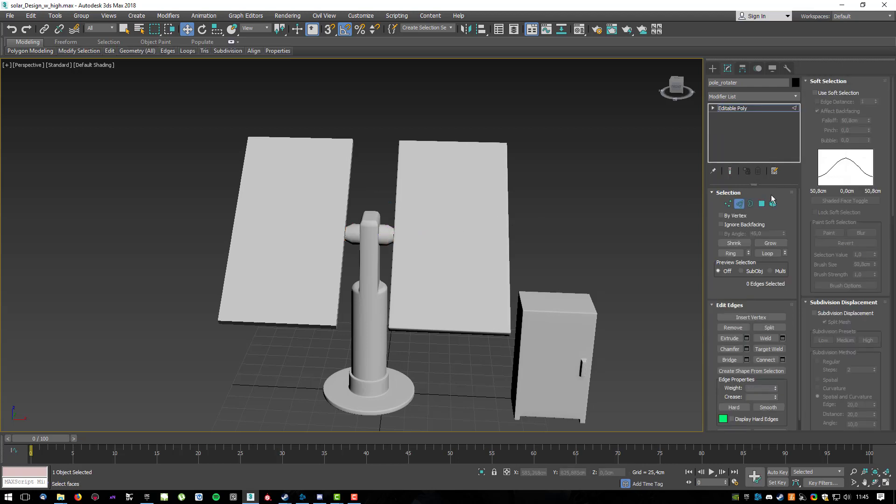
pyautogui.click(460, 257)
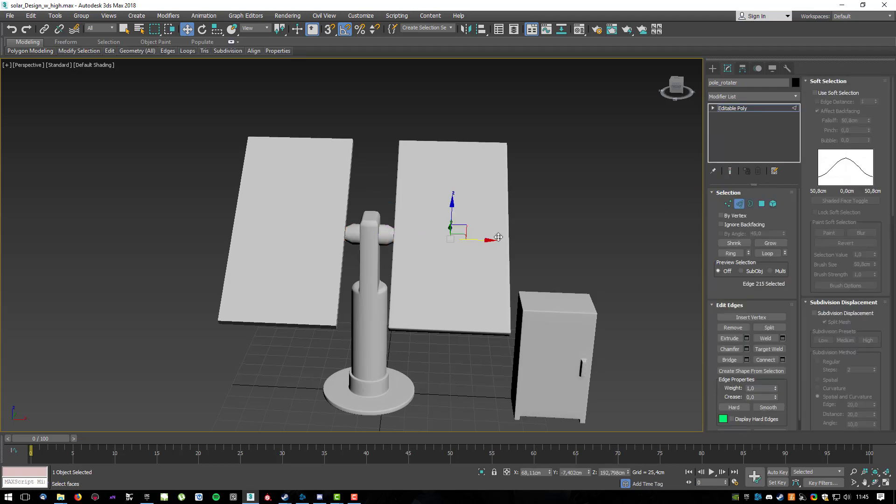
pyautogui.keyDown('alt'); pyautogui.moveTo(509, 243); pyautogui.dragTo(426, 225, button='middle'); pyautogui.keyUp('alt')
pyautogui.click(404, 195)
pyautogui.keyDown('alt'); pyautogui.moveTo(486, 174); pyautogui.dragTo(542, 191, button='middle'); pyautogui.keyUp('alt')
pyautogui.click(542, 247)
pyautogui.keyDown('alt'); pyautogui.moveTo(541, 230); pyautogui.dragTo(584, 289, button='middle'); pyautogui.keyUp('alt')
pyautogui.hotkey('ctrl', 'a')
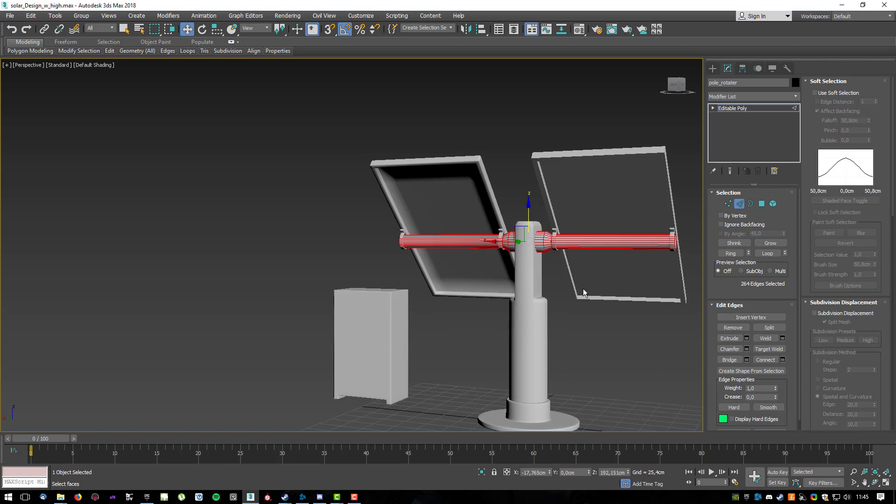
pyautogui.click(739, 203)
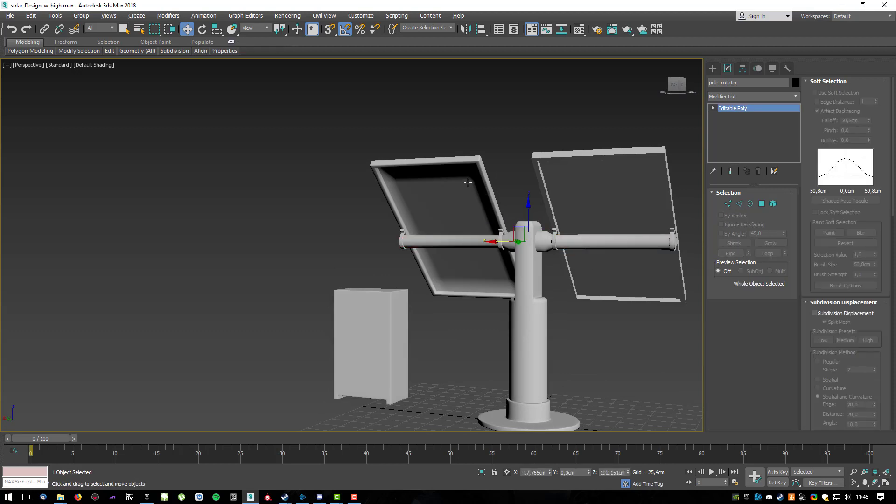
# Delete the TurboSmooth and Chamfer modifiers from solar_panel_1 and return it to whole-object selection.
pyautogui.click(468, 183)
pyautogui.click(759, 171)
pyautogui.click(759, 171)
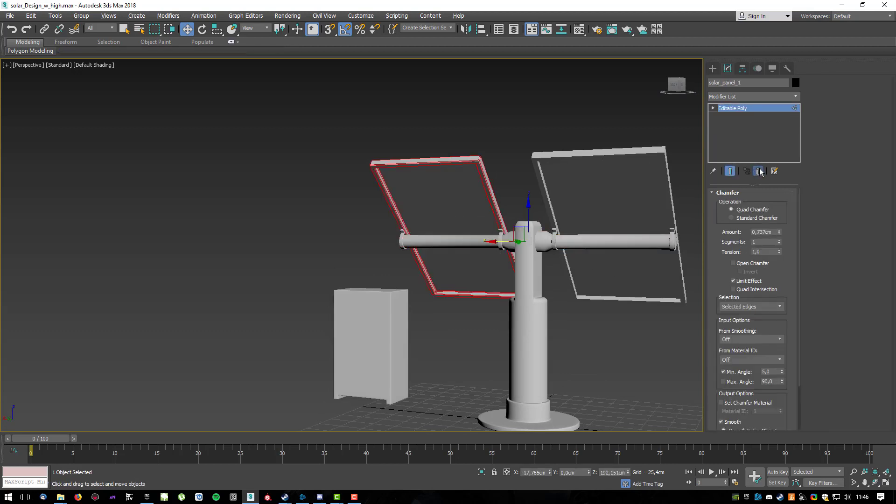
pyautogui.click(739, 204)
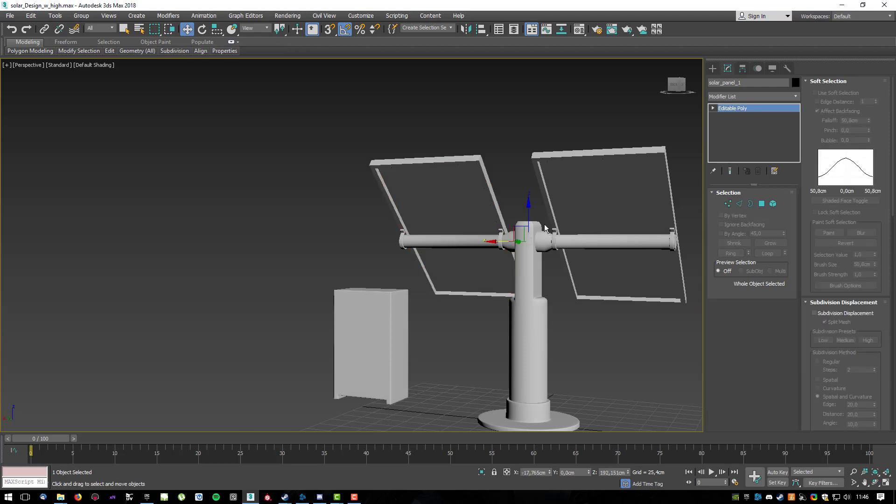
# Delete the TurboSmooth and Chamfer modifiers from clamp005 and clamp006 on the rotater tube.
pyautogui.click(561, 195)
pyautogui.click(555, 234)
pyautogui.click(758, 172)
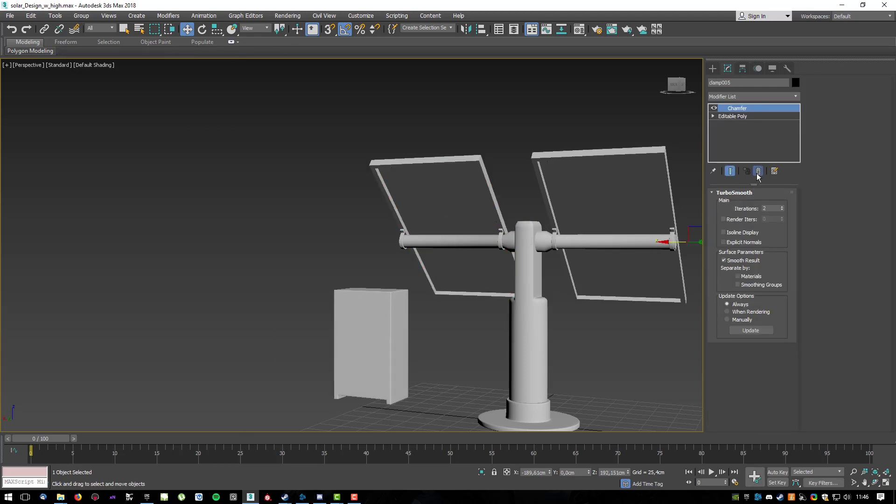
pyautogui.click(758, 171)
pyautogui.moveTo(644, 200); pyautogui.dragTo(602, 223, button='middle')
pyautogui.click(602, 224)
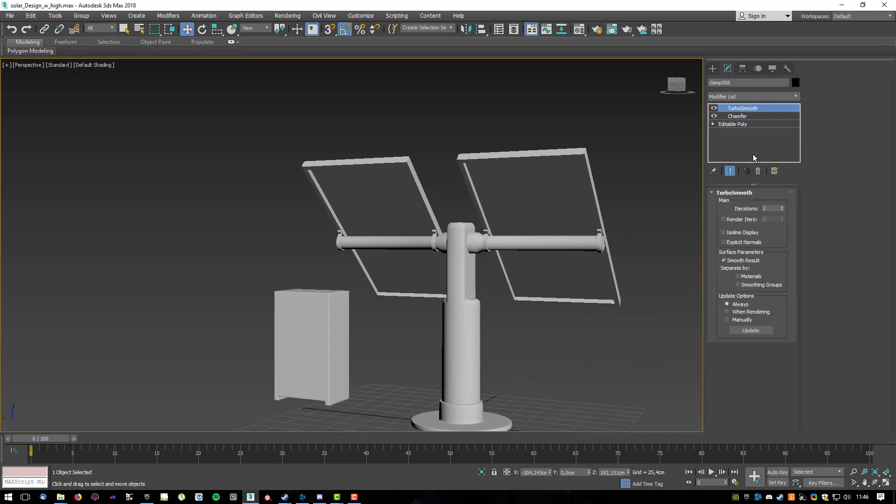
pyautogui.click(758, 172)
pyautogui.click(759, 172)
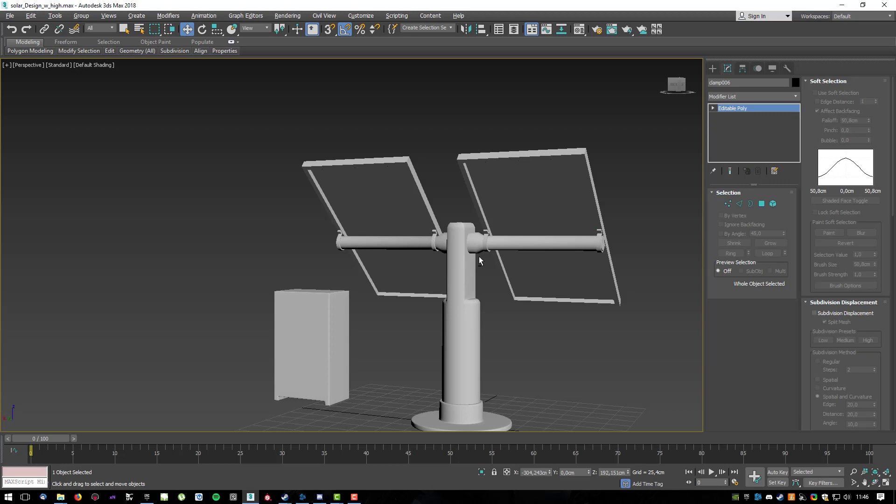
# Delete the TurboSmooth and Chamfer modifiers from clamp004 and the original clamp, leaving edge selection mode.
pyautogui.keyDown('alt'); pyautogui.moveTo(476, 256); pyautogui.dragTo(462, 248, button='middle'); pyautogui.keyUp('alt')
pyautogui.scroll(5, 445, 246)
pyautogui.click(532, 220)
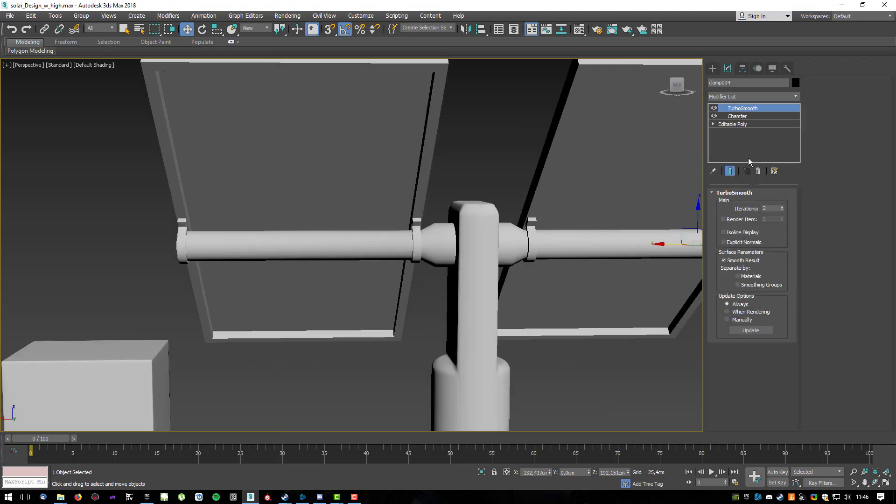
pyautogui.click(759, 172)
pyautogui.click(759, 172)
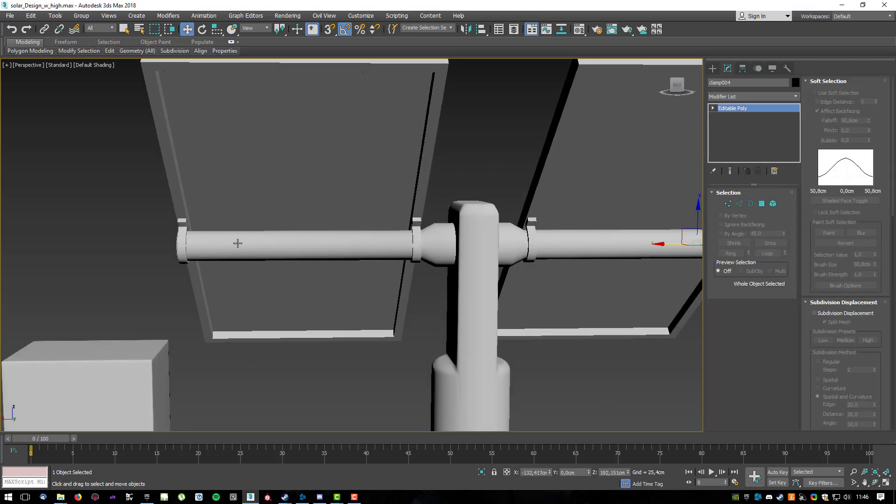
pyautogui.click(186, 238)
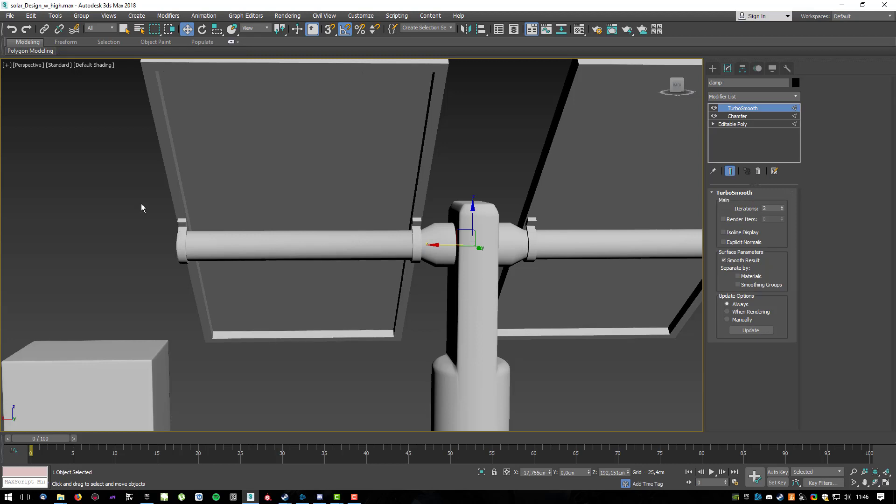
pyautogui.click(759, 172)
pyautogui.click(759, 172)
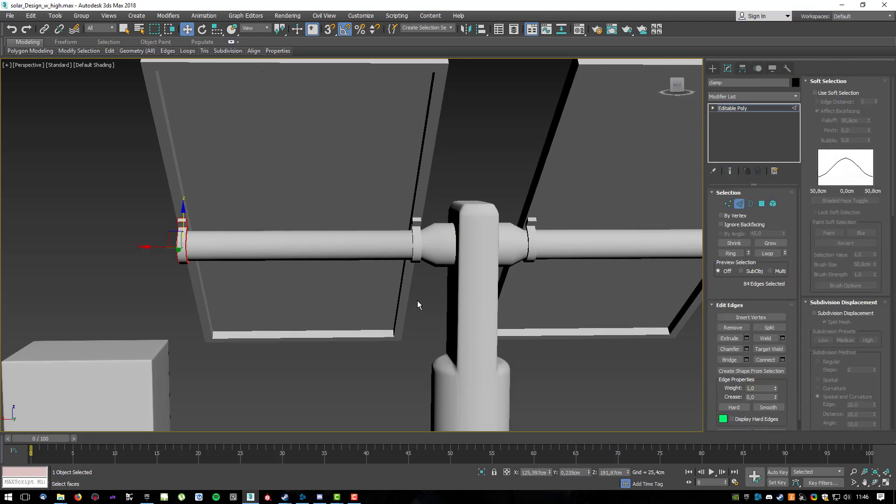
pyautogui.click(739, 204)
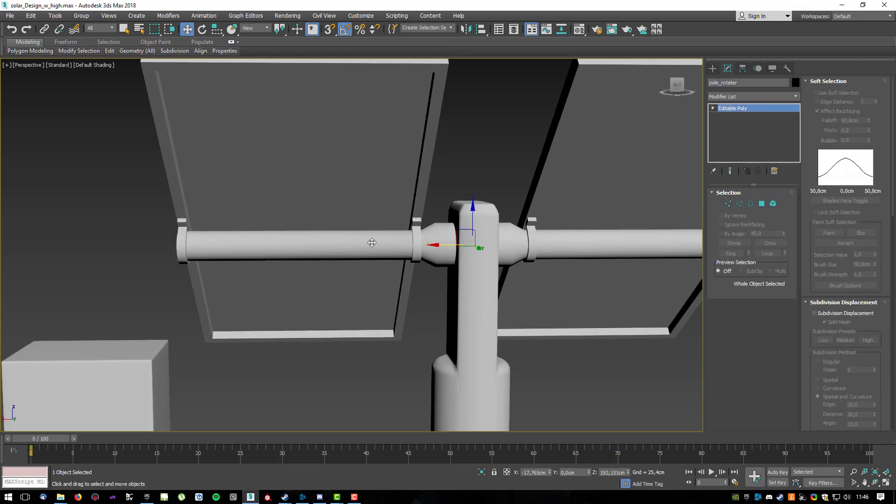
# Delete the TurboSmooth and Chamfer modifiers from the central pole.
pyautogui.click(507, 237)
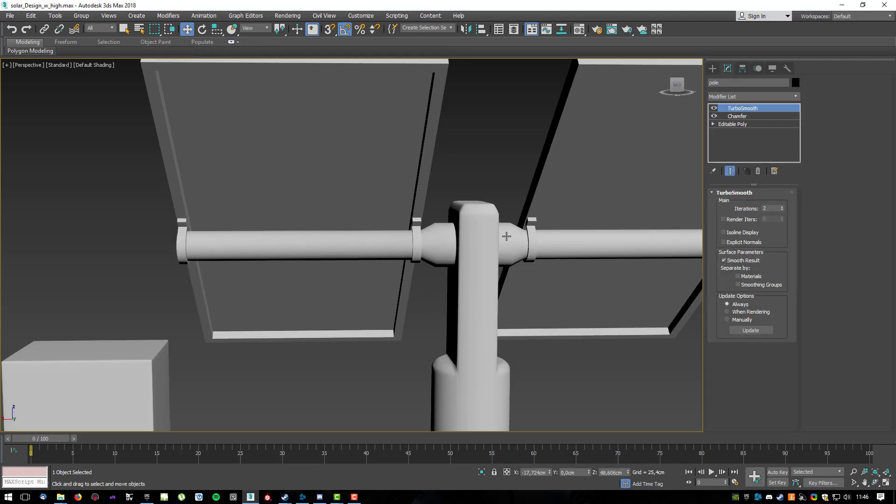
pyautogui.click(758, 171)
pyautogui.click(758, 171)
pyautogui.moveTo(556, 313); pyautogui.dragTo(513, 213, button='middle')
pyautogui.click(399, 148)
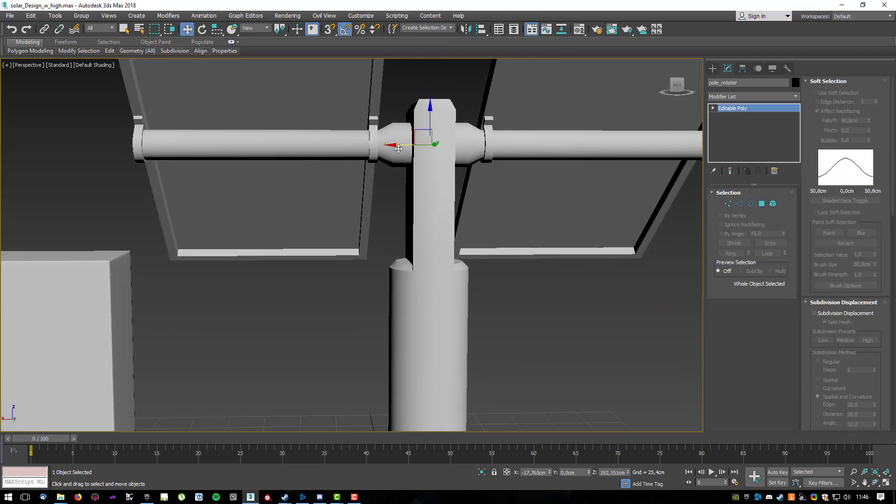
# Delete the TurboSmooth and Chamfer modifiers from the base disc under the pole.
pyautogui.keyDown('alt'); pyautogui.moveTo(563, 155); pyautogui.dragTo(560, 122, button='middle'); pyautogui.keyUp('alt')
pyautogui.scroll(-2, 498, 299)
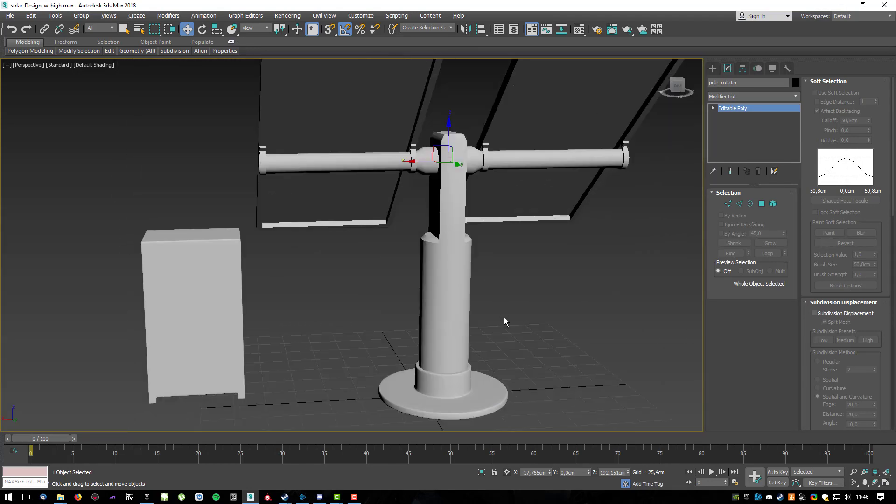
pyautogui.moveTo(503, 312); pyautogui.dragTo(492, 251, button='middle')
pyautogui.click(465, 318)
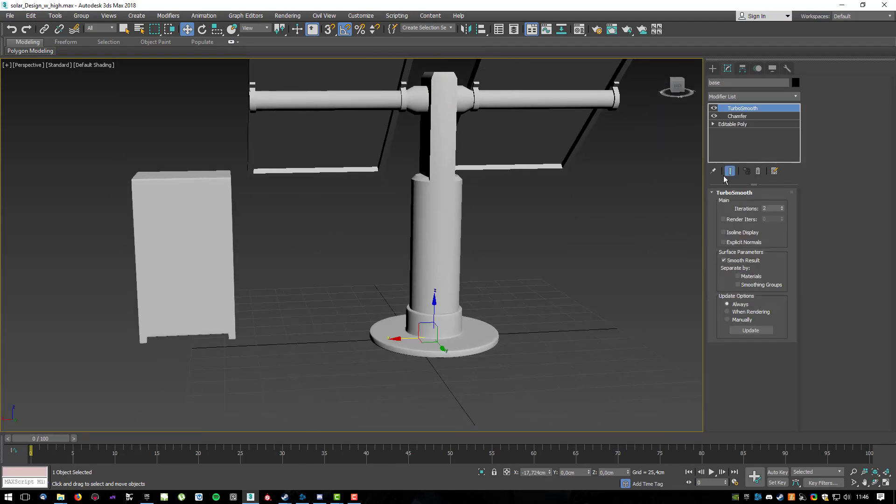
pyautogui.click(758, 171)
pyautogui.click(758, 170)
# Check the clamps, rotater tube, panels and pole for leftover modifiers, and delete the TurboSmooth and Chamfer modifiers from the cabinet.
pyautogui.keyDown('alt'); pyautogui.moveTo(556, 181); pyautogui.dragTo(486, 266, button='middle'); pyautogui.keyUp('alt')
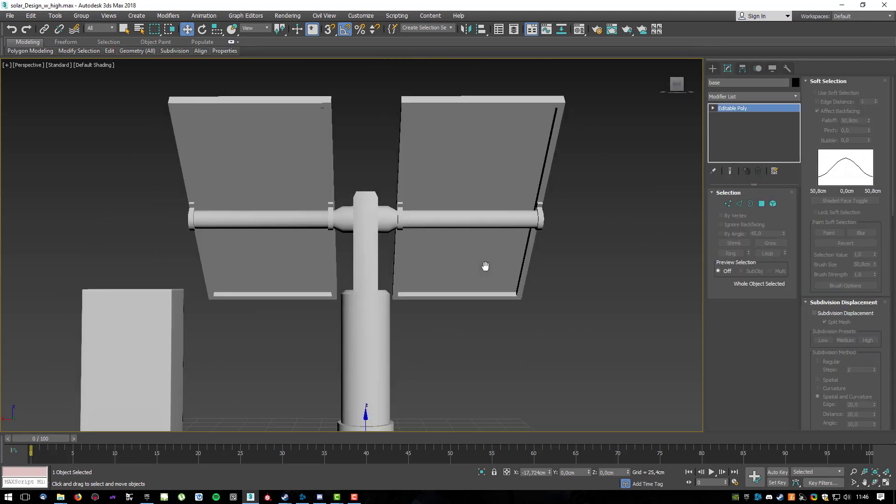
pyautogui.click(541, 218)
pyautogui.click(506, 219)
pyautogui.click(495, 172)
pyautogui.click(372, 210)
pyautogui.click(370, 209)
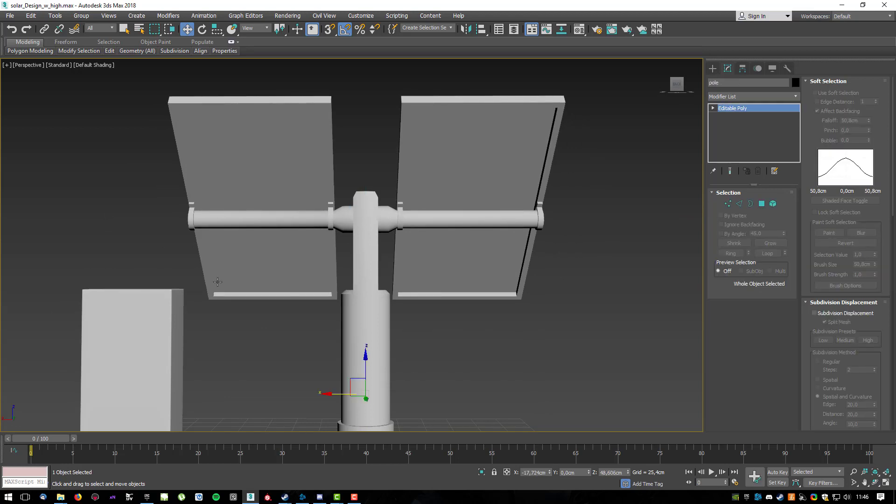
pyautogui.click(156, 319)
pyautogui.click(758, 172)
pyautogui.click(759, 171)
pyautogui.click(400, 280)
# Select all parts of the stripped solar panel model and group them as solar_low.
pyautogui.keyDown('alt'); pyautogui.moveTo(400, 280); pyautogui.dragTo(588, 232, button='middle'); pyautogui.keyUp('alt')
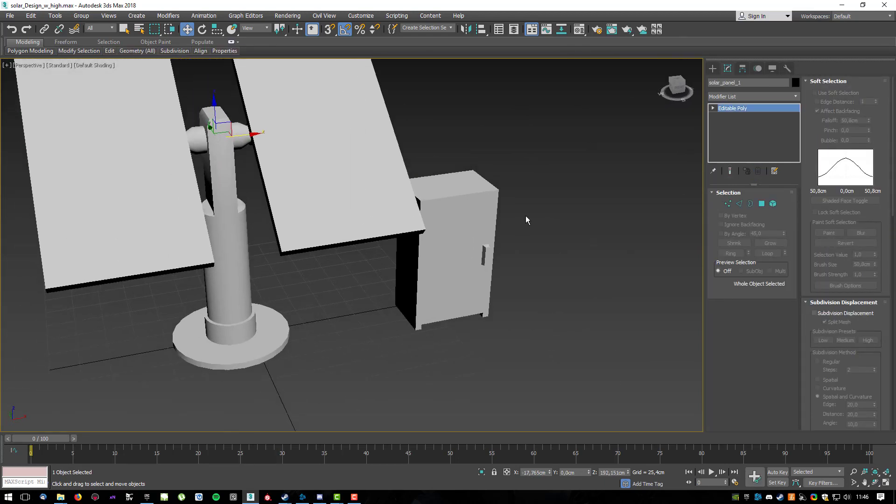
pyautogui.scroll(-3, 467, 185)
pyautogui.keyDown('alt'); pyautogui.moveTo(467, 185); pyautogui.dragTo(569, 205, button='middle'); pyautogui.keyUp('alt')
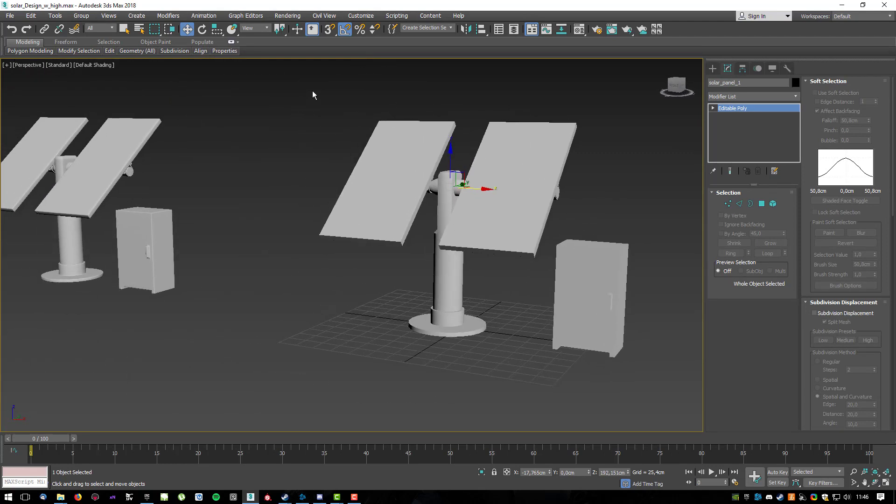
pyautogui.hotkey('ctrl', 'a')
pyautogui.keyDown('alt'); pyautogui.moveTo(660, 383); pyautogui.dragTo(599, 271, button='middle'); pyautogui.keyUp('alt')
pyautogui.click(81, 16)
pyautogui.click(93, 27)
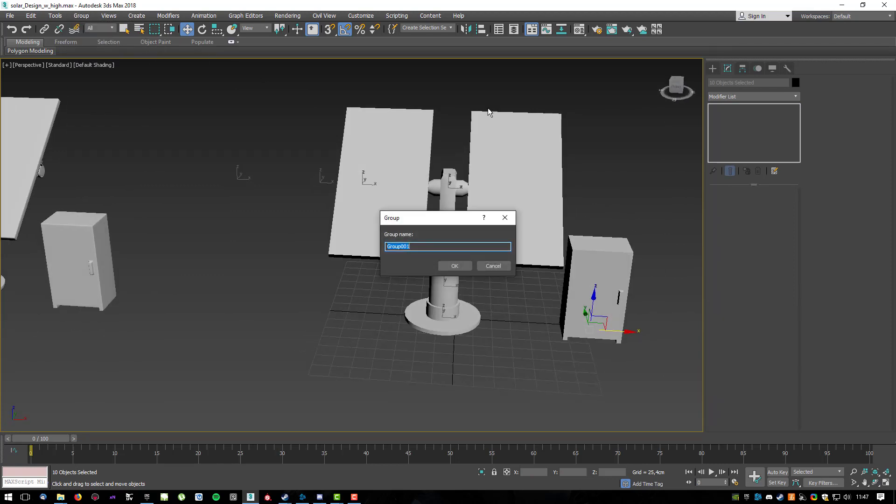
pyautogui.write('solar_low')
pyautogui.press('Return')
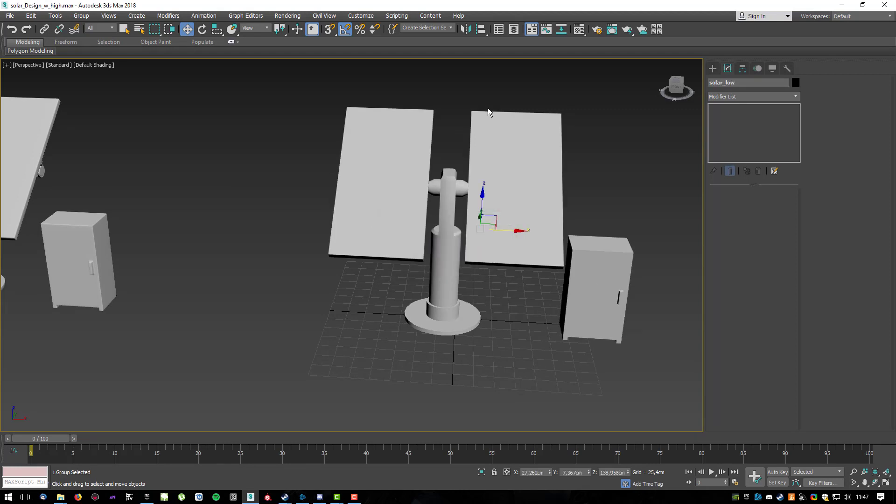
# Add an Unwrap UVW modifier to the solar_low group and open its UV editor.
pyautogui.click(795, 97)
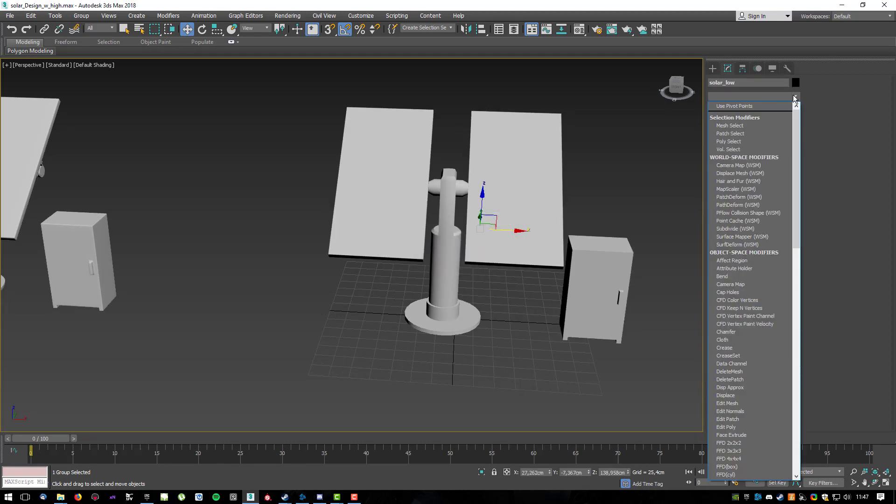
pyautogui.scroll(-15, 795, 187)
pyautogui.click(757, 358)
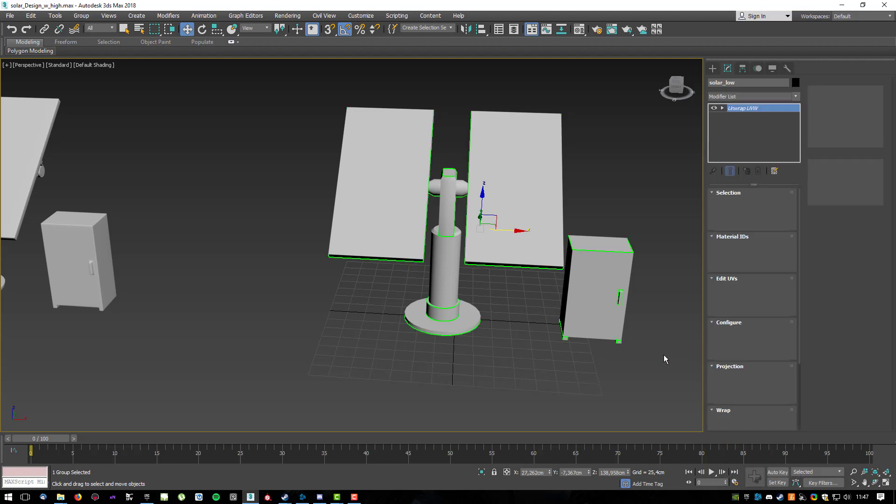
pyautogui.moveTo(642, 245)
pyautogui.keyDown('alt'); pyautogui.mouseDown(button='middle')
pyautogui.moveTo(536, 208)
pyautogui.moveTo(397, 188)
pyautogui.moveTo(430, 206)
pyautogui.moveTo(600, 206)
pyautogui.moveTo(668, 219)
pyautogui.moveTo(558, 218)
pyautogui.moveTo(566, 215)
pyautogui.mouseUp(button='middle'); pyautogui.keyUp('alt')
pyautogui.click(752, 388)
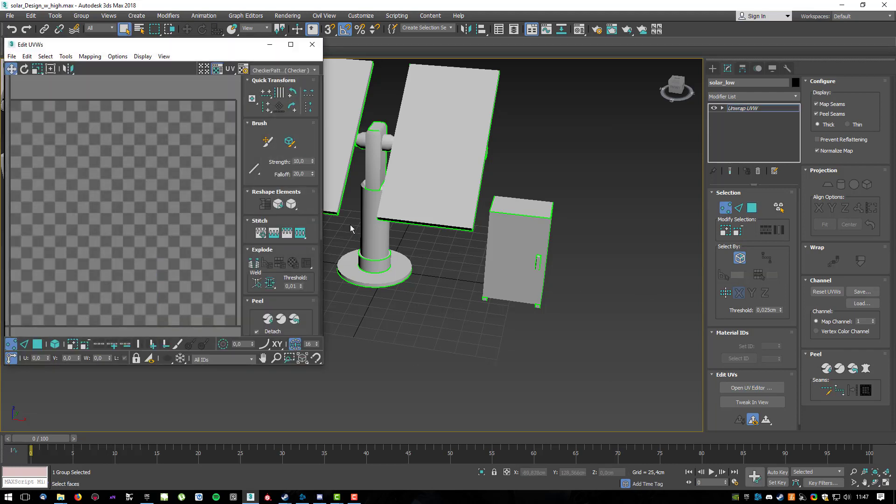
# Place the UV editor beside the model and examine the existing UV shells against the low-poly parts.
pyautogui.scroll(-5, 165, 203)
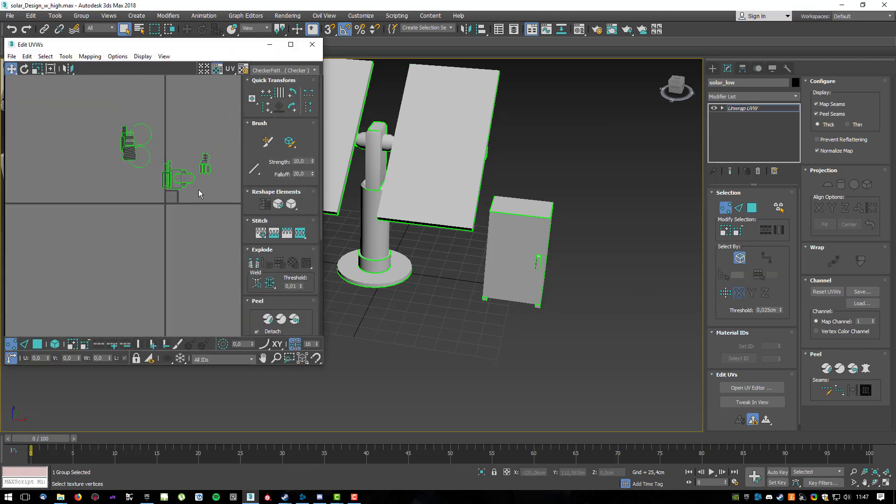
pyautogui.moveTo(235, 47); pyautogui.dragTo(469, 89)
pyautogui.scroll(5, 433, 168)
pyautogui.scroll(-3, 359, 210)
pyautogui.moveTo(357, 220); pyautogui.dragTo(385, 200, button='middle')
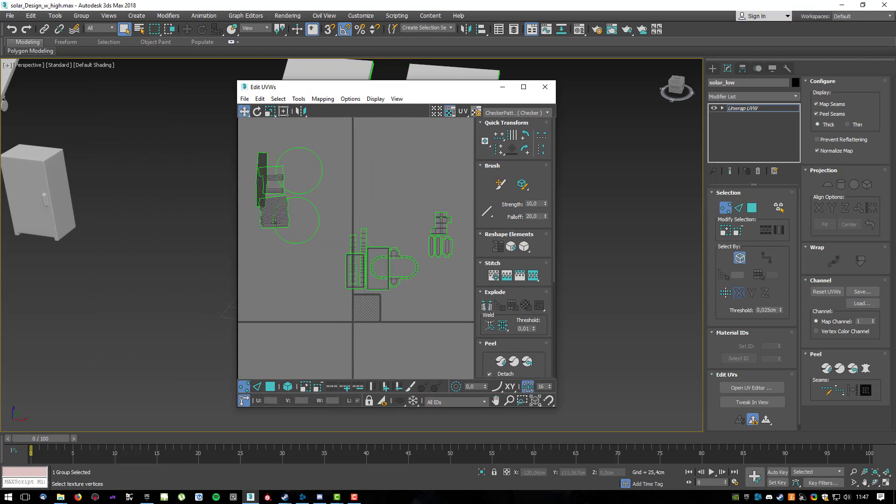
pyautogui.scroll(6, 279, 229)
pyautogui.moveTo(394, 90); pyautogui.dragTo(667, 86)
pyautogui.keyDown('alt'); pyautogui.moveTo(462, 180); pyautogui.dragTo(374, 220, button='middle'); pyautogui.keyUp('alt')
pyautogui.scroll(4, 388, 211)
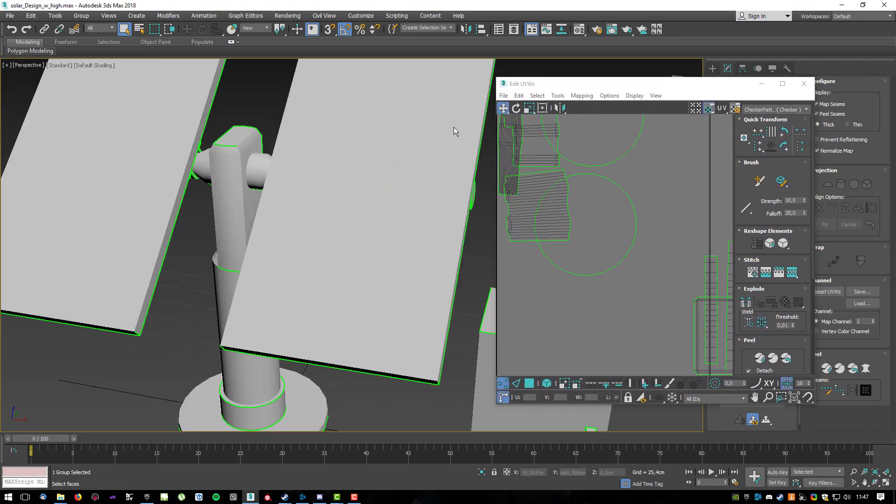
pyautogui.scroll(-3, 456, 125)
pyautogui.moveTo(630, 232); pyautogui.dragTo(542, 218, button='middle')
pyautogui.scroll(-4, 616, 246)
pyautogui.moveTo(652, 277); pyautogui.dragTo(620, 234, button='middle')
pyautogui.scroll(4, 612, 281)
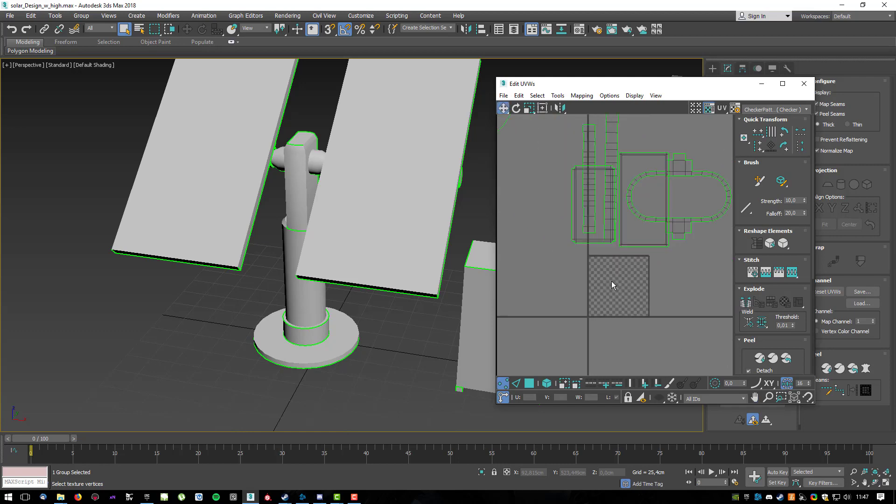
pyautogui.scroll(-6, 654, 185)
pyautogui.moveTo(419, 174); pyautogui.dragTo(218, 168, button='middle')
pyautogui.keyDown('alt'); pyautogui.moveTo(400, 246); pyautogui.dragTo(363, 214, button='middle'); pyautogui.keyUp('alt')
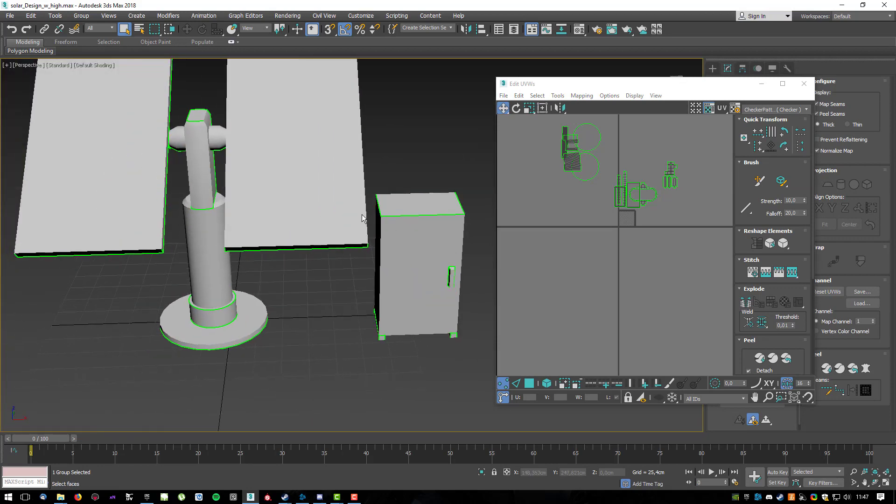
pyautogui.scroll(-3, 362, 214)
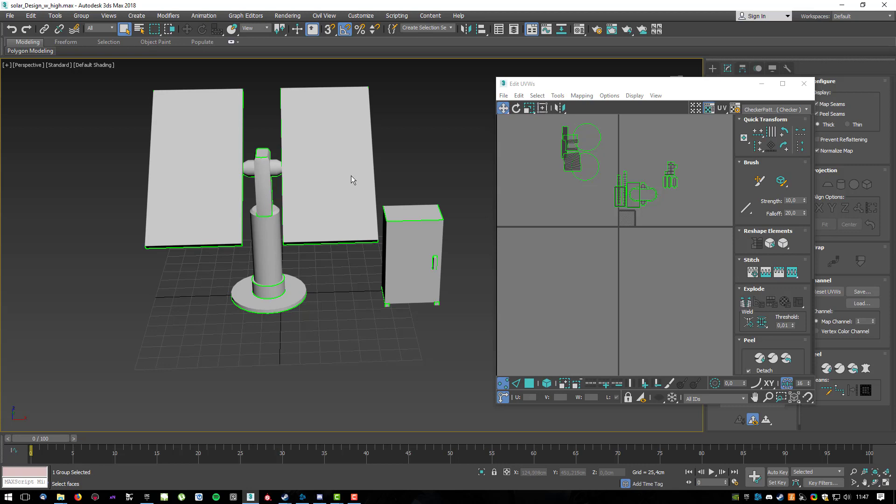
pyautogui.keyDown('alt'); pyautogui.moveTo(299, 247); pyautogui.dragTo(323, 282, button='middle'); pyautogui.keyUp('alt')
pyautogui.scroll(-4, 323, 282)
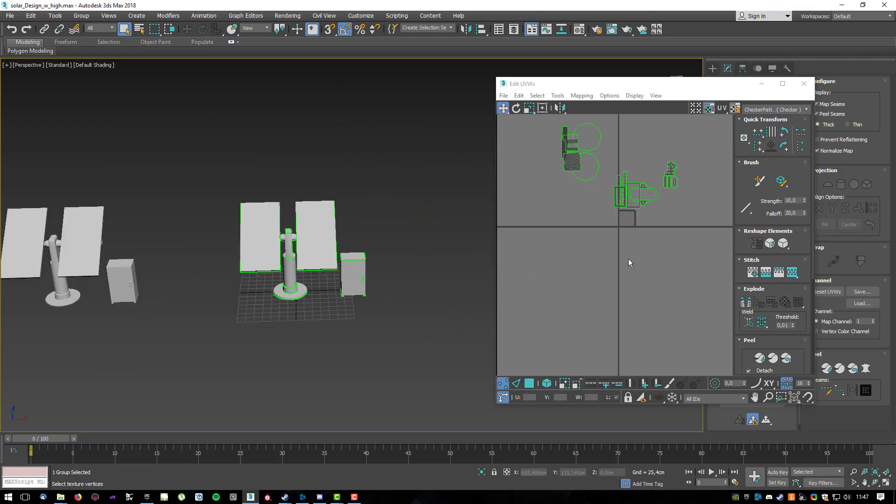
pyautogui.scroll(2, 648, 232)
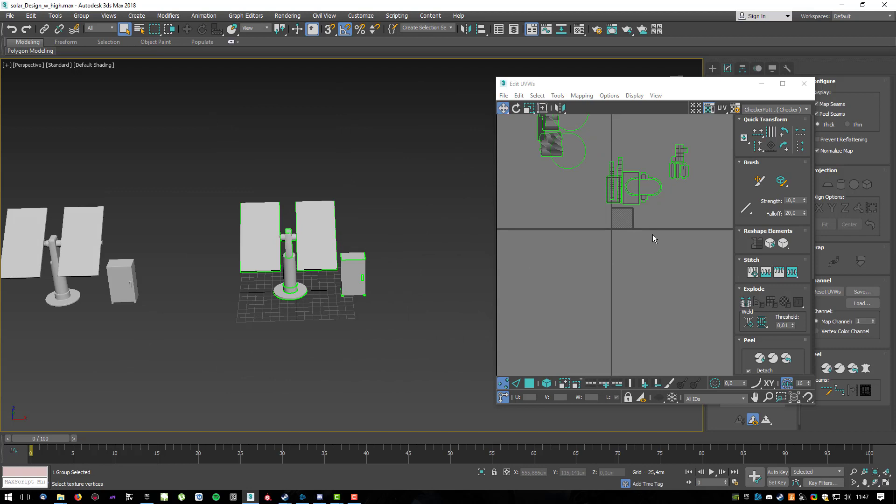
# Select all UV polygons of the group and rescale the elements to a uniform texel density.
pyautogui.click(528, 386)
pyautogui.hotkey('ctrl', 'a')
pyautogui.moveTo(617, 218); pyautogui.dragTo(587, 292, button='middle')
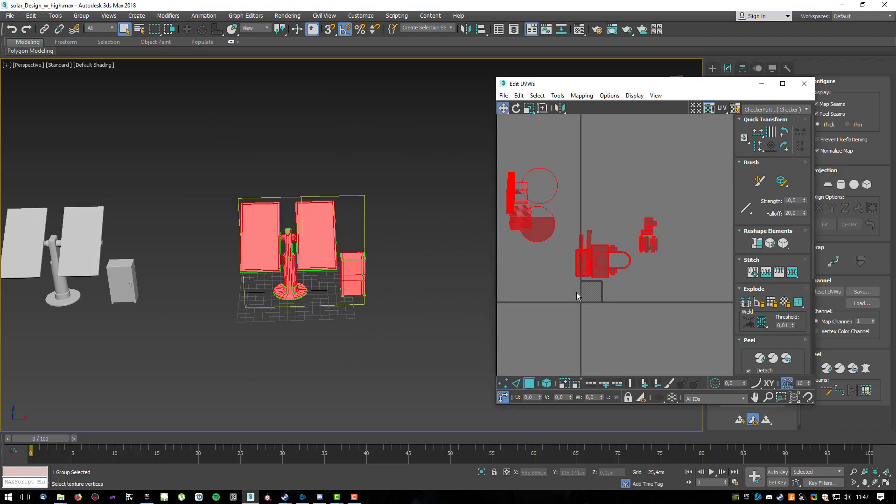
pyautogui.moveTo(665, 303); pyautogui.dragTo(561, 176, button='middle')
pyautogui.scroll(-5, 577, 220)
pyautogui.scroll(2, 576, 216)
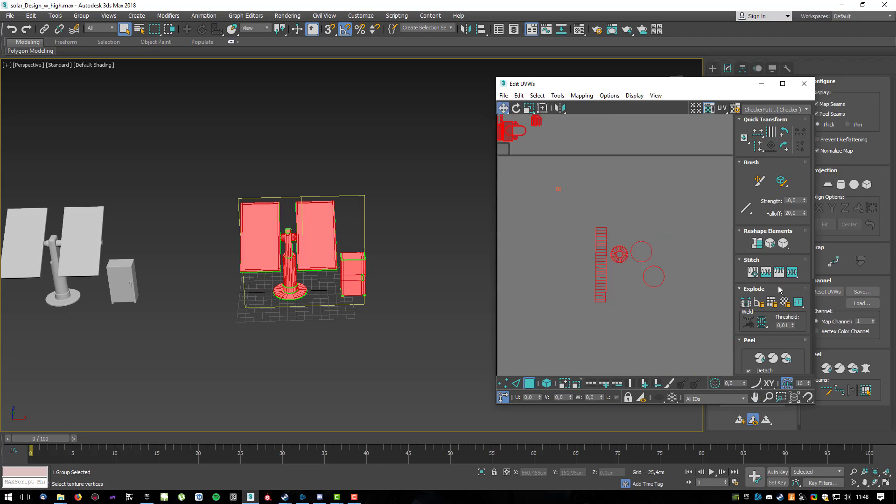
pyautogui.scroll(-5, 763, 306)
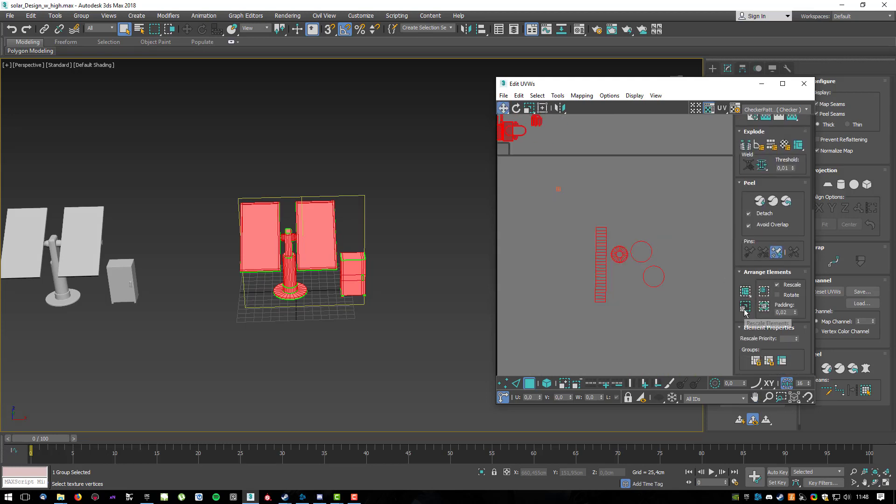
pyautogui.click(745, 309)
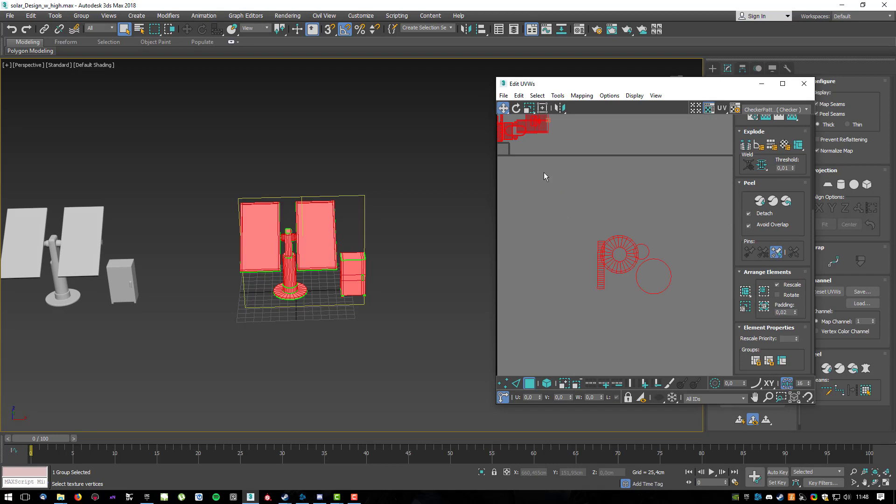
# Scale down all the UV shells together and move them next to the texture tile.
pyautogui.moveTo(516, 166); pyautogui.dragTo(609, 236, button='middle')
pyautogui.press('r')
pyautogui.moveTo(561, 203); pyautogui.dragTo(596, 282)
pyautogui.scroll(3, 618, 221)
pyautogui.moveTo(657, 180); pyautogui.dragTo(628, 227, button='middle')
pyautogui.press('w')
pyautogui.moveTo(628, 226); pyautogui.dragTo(564, 291)
# Assign the orange-lettered checker material from the second sample slot to the solar_low group.
pyautogui.scroll(5, 306, 247)
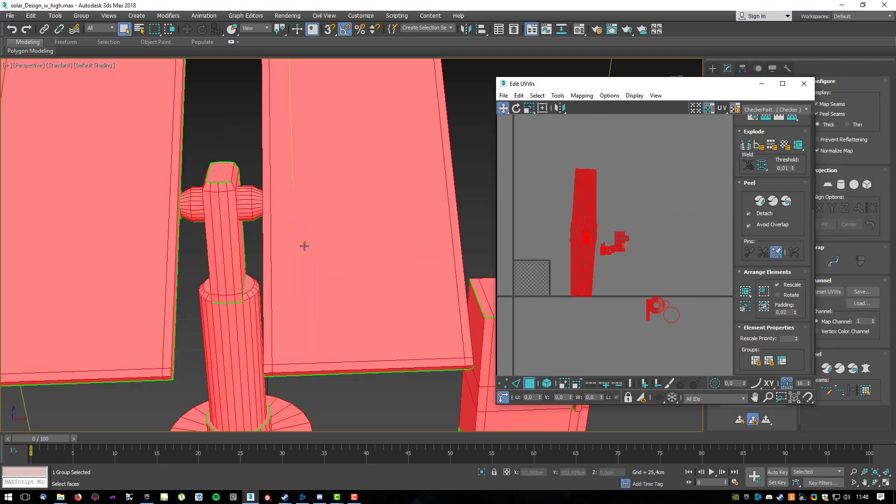
pyautogui.scroll(-2, 315, 244)
pyautogui.moveTo(409, 240); pyautogui.dragTo(387, 240, button='middle')
pyautogui.press('m')
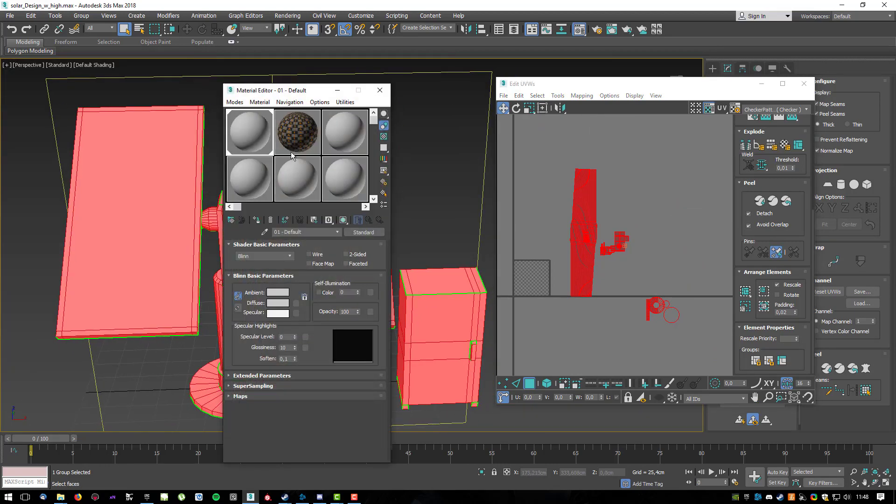
pyautogui.click(291, 142)
pyautogui.click(257, 220)
pyautogui.press('m')
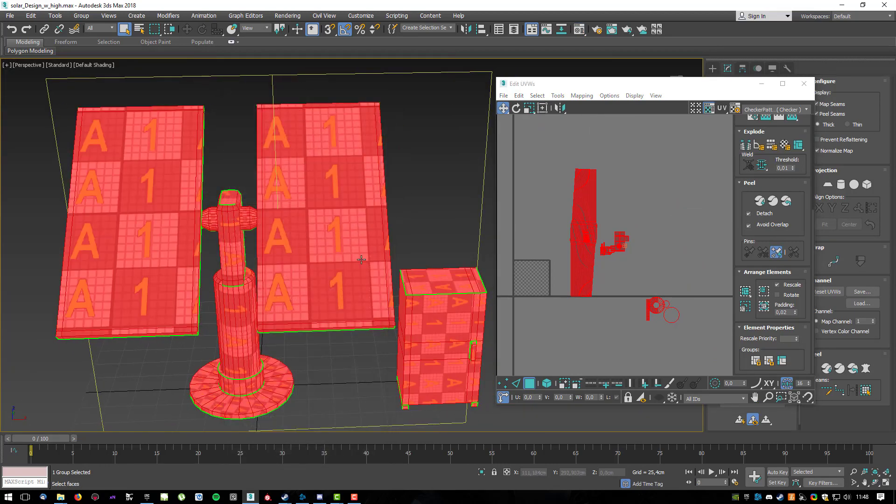
# Pack all UV elements into the texture tile with Rescale on and 0,02 padding, and deselect them.
pyautogui.moveTo(626, 256); pyautogui.dragTo(671, 207, button='middle')
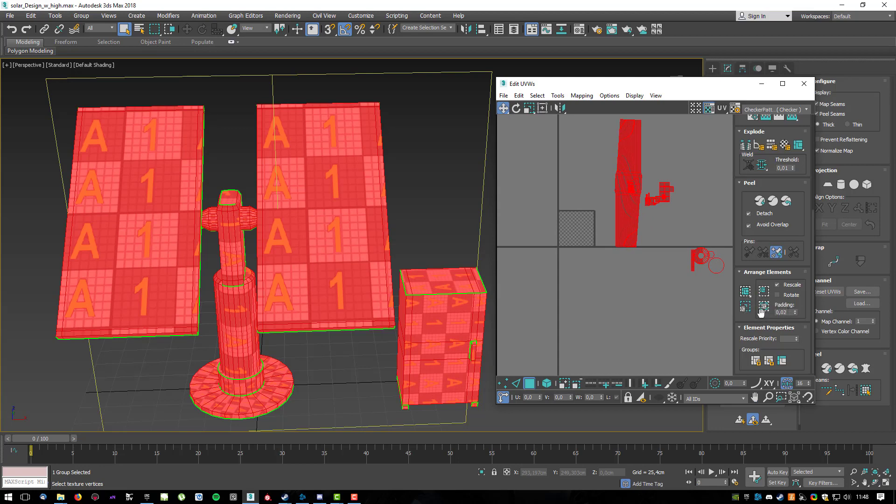
pyautogui.click(745, 291)
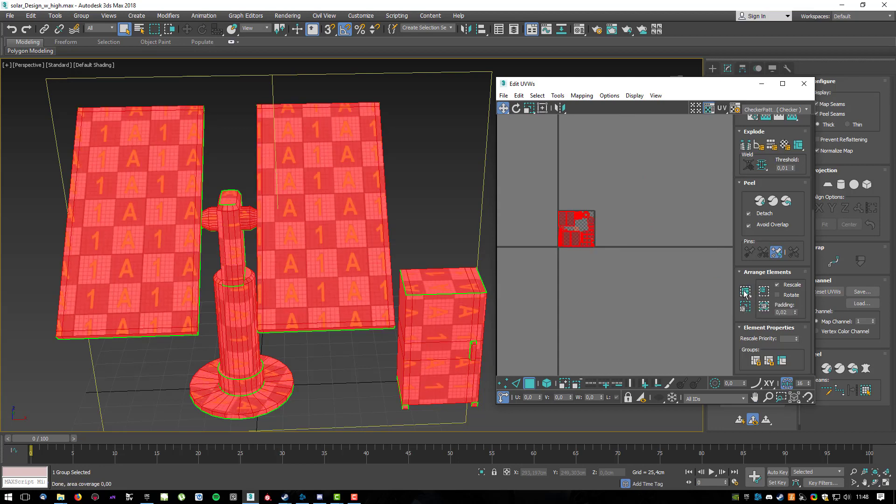
pyautogui.scroll(5, 574, 236)
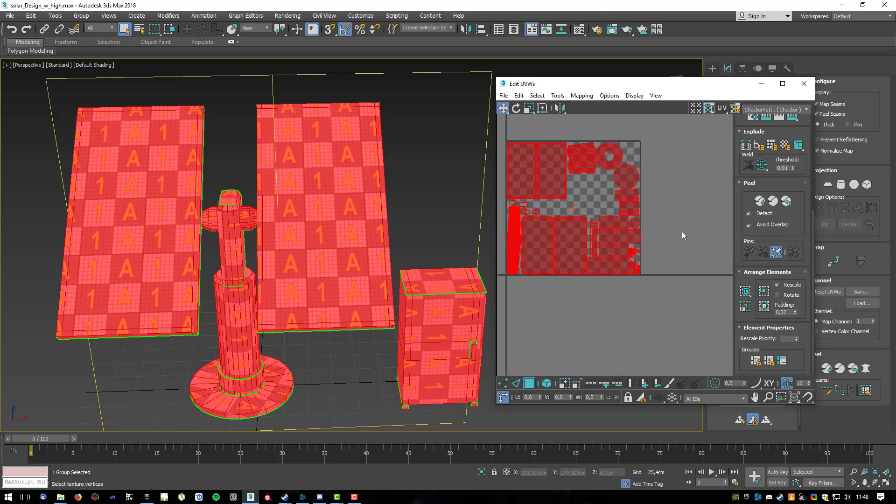
pyautogui.click(683, 232)
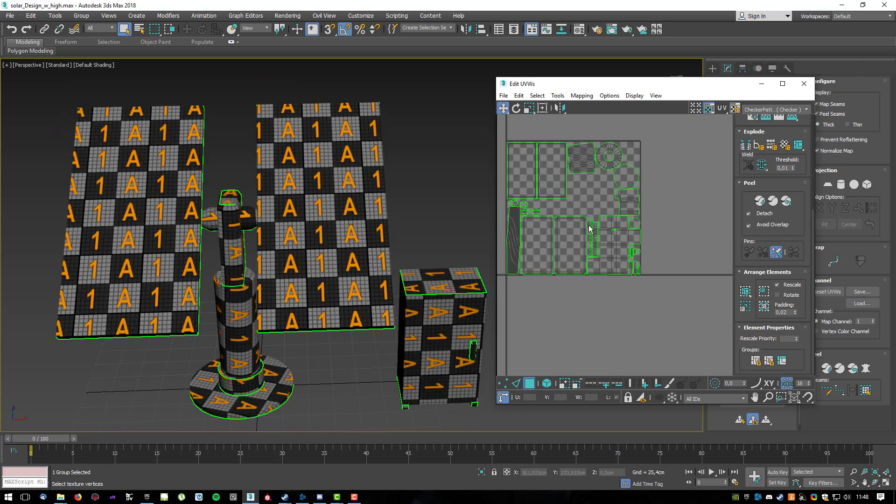
# Examine the packed UV layout for shell spacing, overlaps and unused space in the texture tile.
pyautogui.scroll(1, 528, 223)
pyautogui.scroll(4, 532, 218)
pyautogui.moveTo(650, 234); pyautogui.dragTo(541, 237, button='middle')
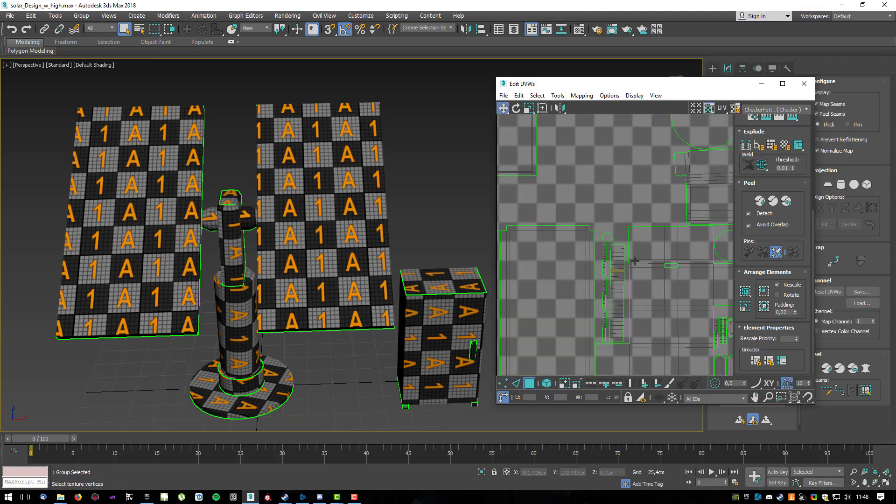
pyautogui.moveTo(635, 181); pyautogui.dragTo(628, 269, button='middle')
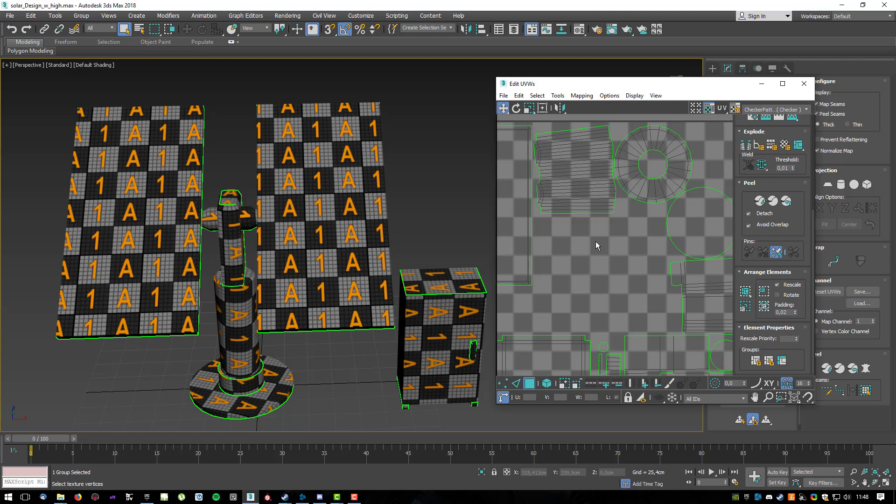
pyautogui.moveTo(689, 295); pyautogui.dragTo(696, 264, button='middle')
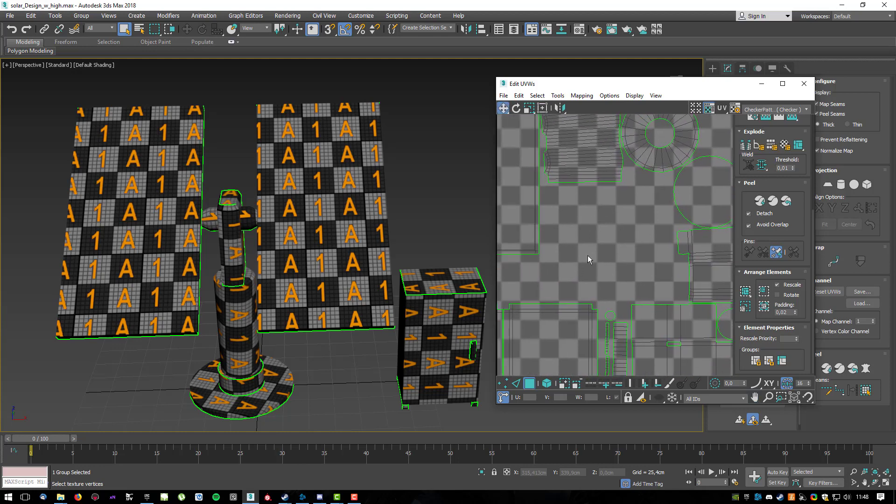
pyautogui.scroll(-5, 582, 240)
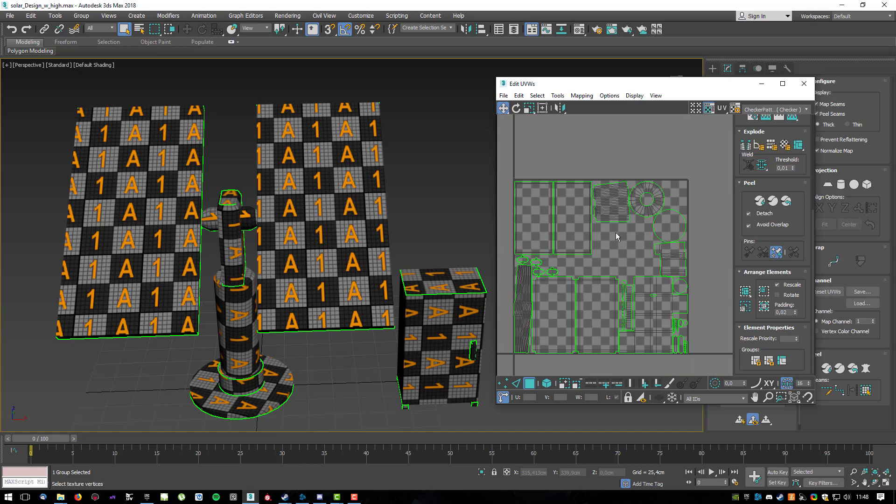
pyautogui.moveTo(680, 324); pyautogui.dragTo(655, 264, button='middle')
pyautogui.scroll(8, 654, 264)
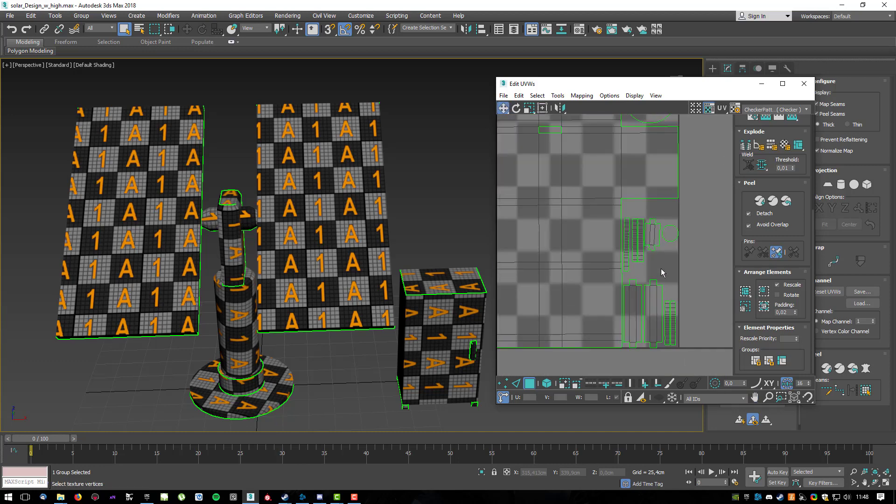
# Examine the checker pattern on the model and which faces the large rectangular UV shells of the panel backs cover.
pyautogui.moveTo(349, 210); pyautogui.dragTo(275, 130, button='middle')
pyautogui.scroll(3, 346, 206)
pyautogui.scroll(5, 417, 265)
pyautogui.scroll(-5, 417, 264)
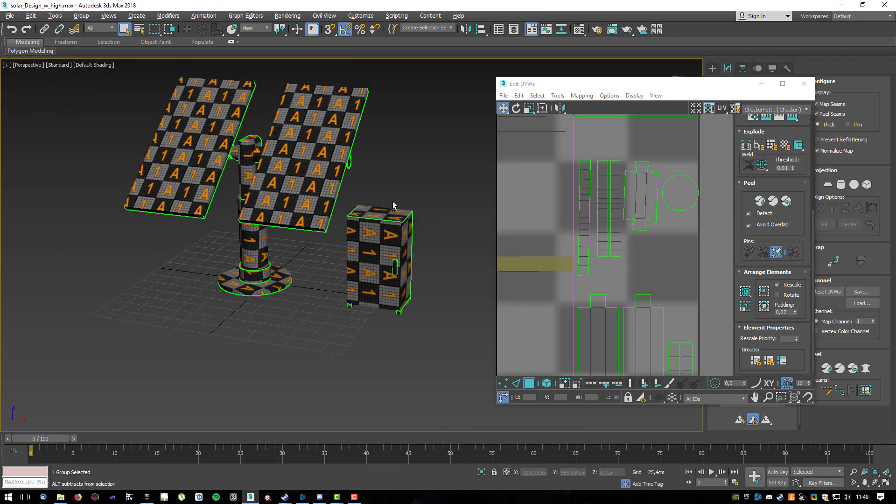
pyautogui.scroll(-6, 579, 201)
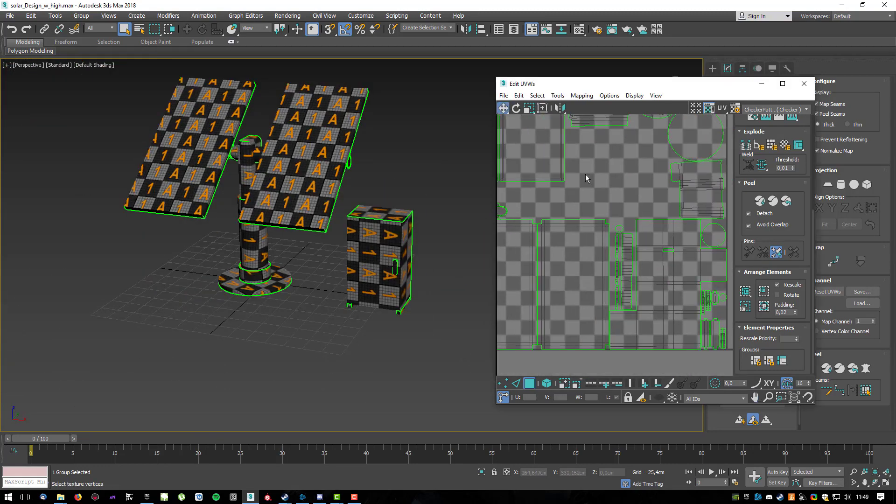
pyautogui.moveTo(609, 168); pyautogui.dragTo(577, 240, button='middle')
pyautogui.click(561, 154)
pyautogui.keyDown('ctrl'); pyautogui.click(628, 208); pyautogui.keyUp('ctrl')
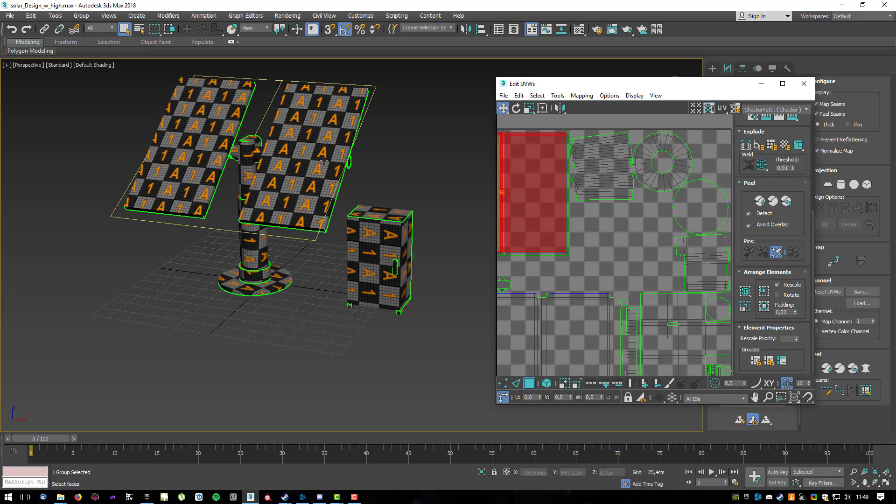
pyautogui.moveTo(352, 182); pyautogui.dragTo(359, 219, button='middle')
pyautogui.scroll(3, 359, 219)
pyautogui.keyDown('alt'); pyautogui.moveTo(414, 224); pyautogui.dragTo(358, 220, button='middle'); pyautogui.keyUp('alt')
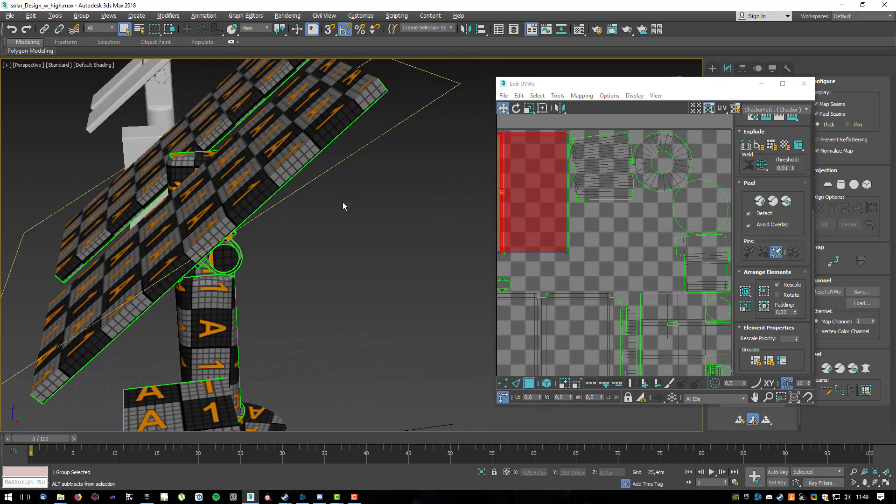
pyautogui.keyDown('alt'); pyautogui.moveTo(295, 204); pyautogui.dragTo(289, 178, button='middle'); pyautogui.keyUp('alt')
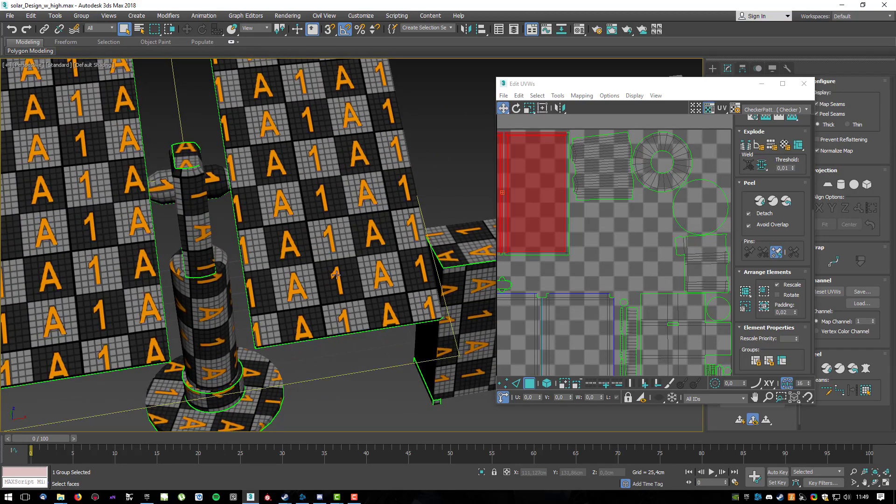
pyautogui.scroll(-5, 374, 264)
pyautogui.keyDown('alt'); pyautogui.moveTo(374, 264); pyautogui.dragTo(323, 250, button='middle'); pyautogui.keyUp('alt')
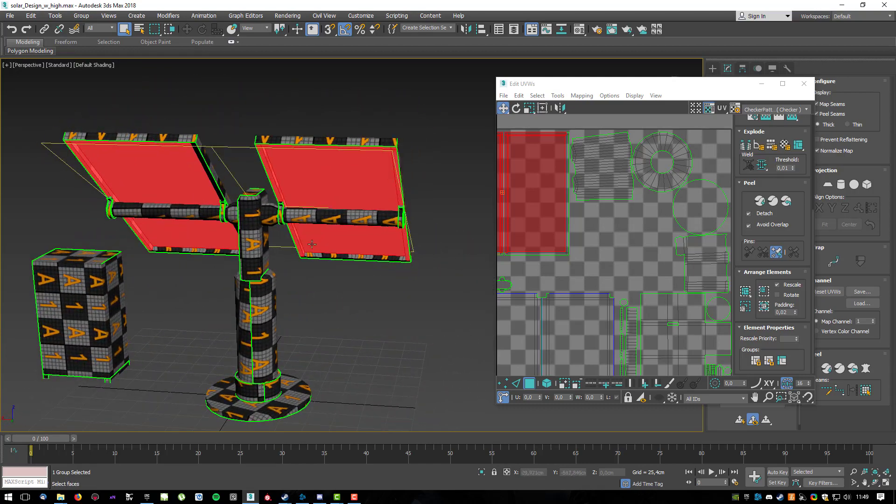
# Clear the UV face selection, select the shell of one panel's front, and examine its checker scale on the model.
pyautogui.click(581, 250)
pyautogui.scroll(8, 349, 237)
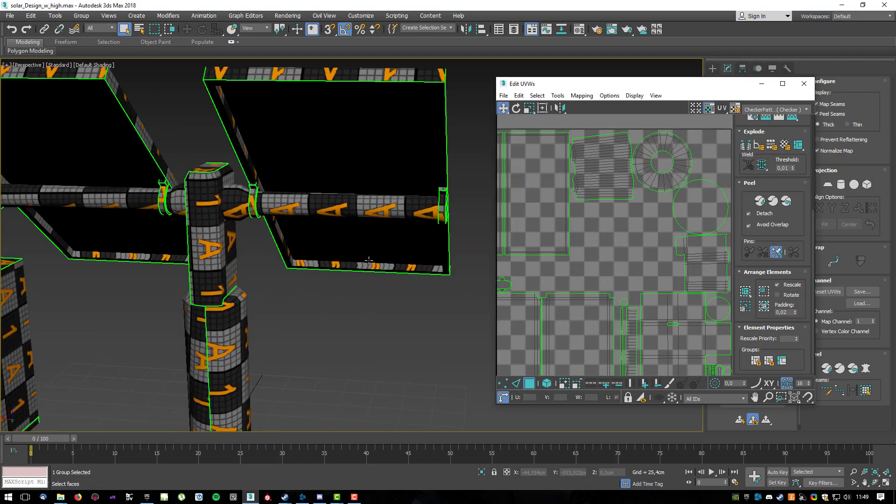
pyautogui.keyDown('alt'); pyautogui.moveTo(350, 237); pyautogui.dragTo(326, 262, button='middle'); pyautogui.keyUp('alt')
pyautogui.click(541, 224)
pyautogui.click(615, 253)
pyautogui.click(579, 337)
pyautogui.press('z')
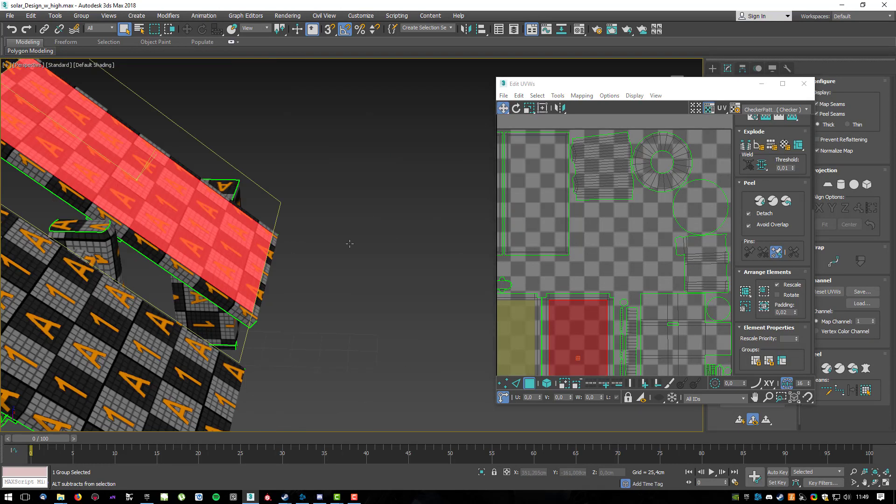
pyautogui.moveTo(650, 214); pyautogui.dragTo(687, 133, button='middle')
pyautogui.scroll(-2, 630, 229)
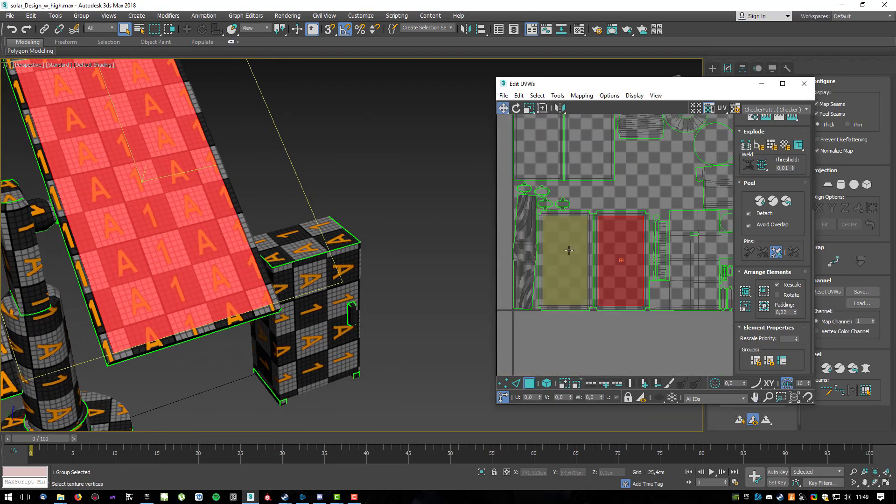
pyautogui.keyDown('alt'); pyautogui.moveTo(298, 186); pyautogui.dragTo(429, 182, button='middle'); pyautogui.keyUp('alt')
pyautogui.scroll(-3, 429, 181)
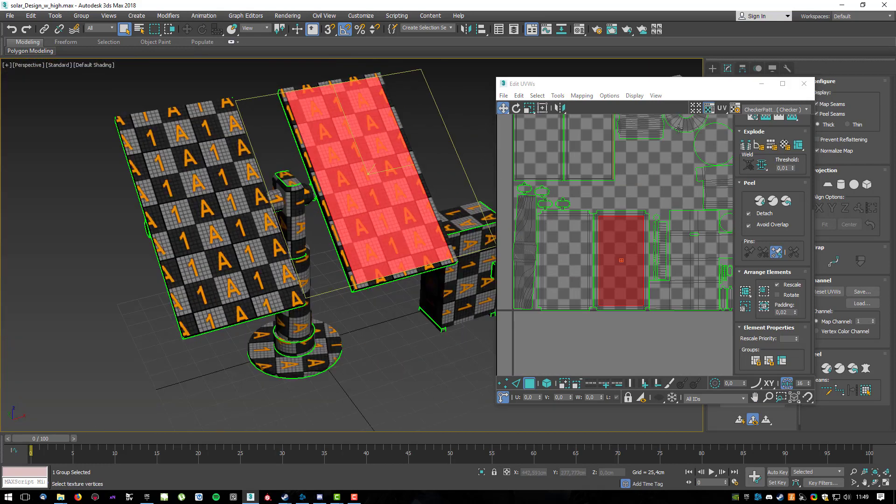
# Close the UV editor, leave face selection, and convert the solar_low group to Editable Poly to collapse the Unwrap UVW modifier.
pyautogui.click(802, 84)
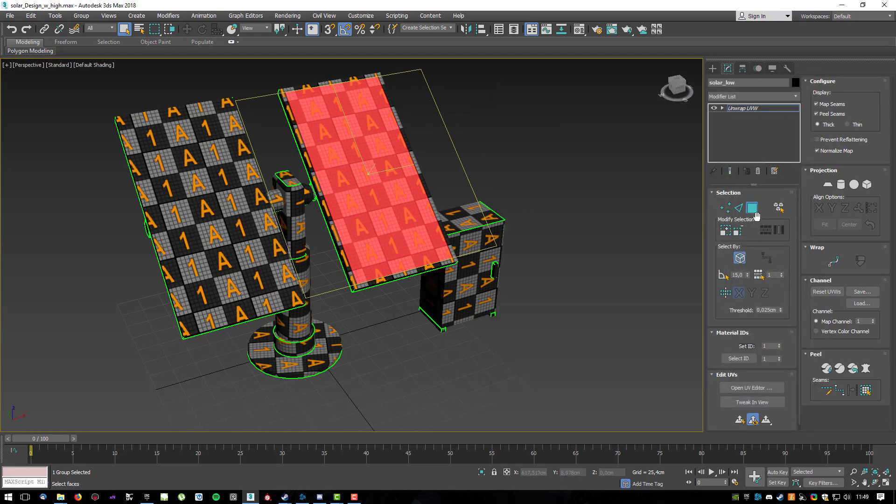
pyautogui.click(677, 237)
pyautogui.keyDown('alt'); pyautogui.moveTo(677, 237); pyautogui.dragTo(376, 233, button='middle'); pyautogui.keyUp('alt')
pyautogui.rightClick(376, 232)
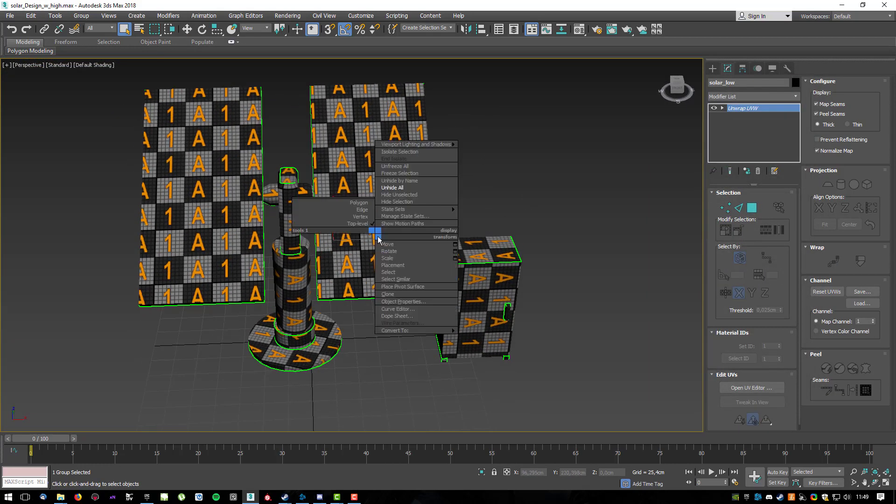
pyautogui.moveTo(411, 330)
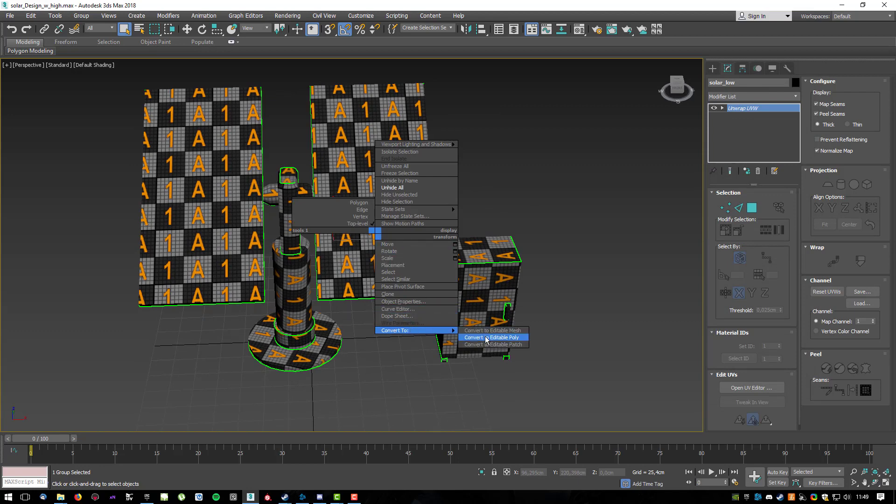
pyautogui.click(485, 336)
pyautogui.keyDown('alt'); pyautogui.moveTo(475, 306); pyautogui.dragTo(403, 264, button='middle'); pyautogui.keyUp('alt')
pyautogui.press('w')
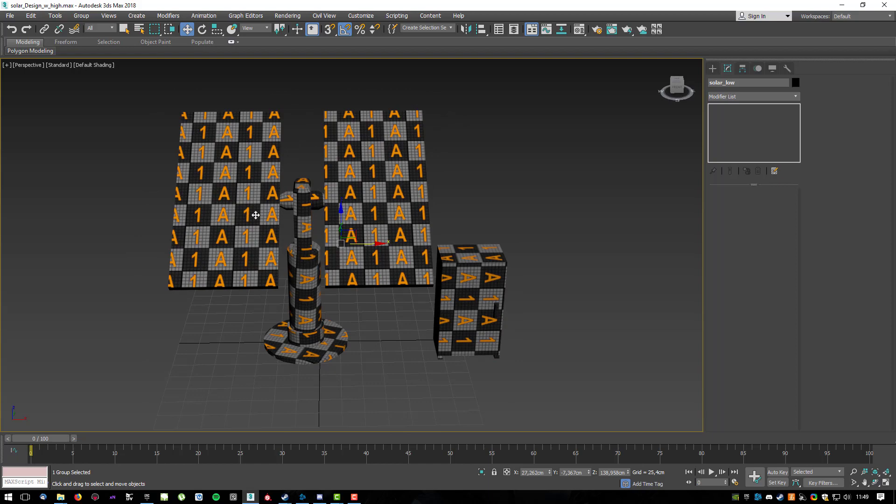
# Export the solar_low group as an FBX file named solar_low in the tutorial folder, keeping the current FBX options.
pyautogui.keyDown('alt'); pyautogui.moveTo(331, 248); pyautogui.dragTo(674, 250, button='middle'); pyautogui.keyUp('alt')
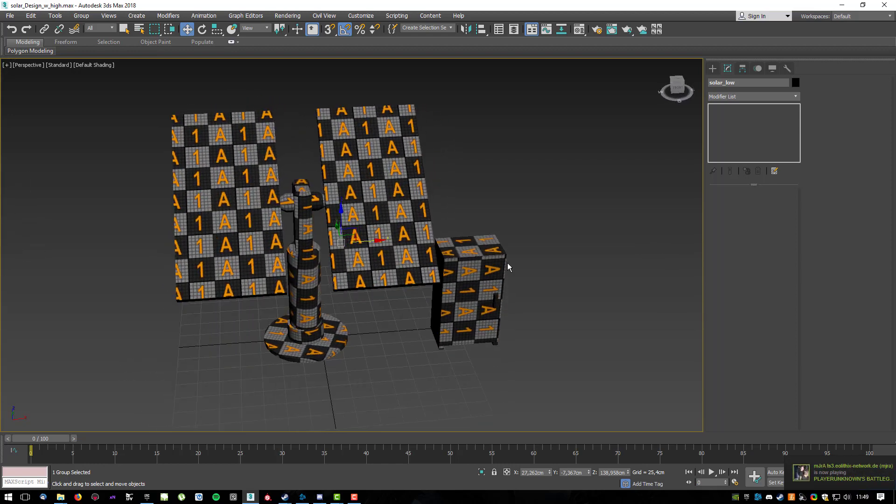
pyautogui.moveTo(465, 265)
pyautogui.keyDown('alt'); pyautogui.mouseDown(button='middle')
pyautogui.moveTo(532, 260)
pyautogui.moveTo(450, 265)
pyautogui.mouseUp(button='middle'); pyautogui.keyUp('alt')
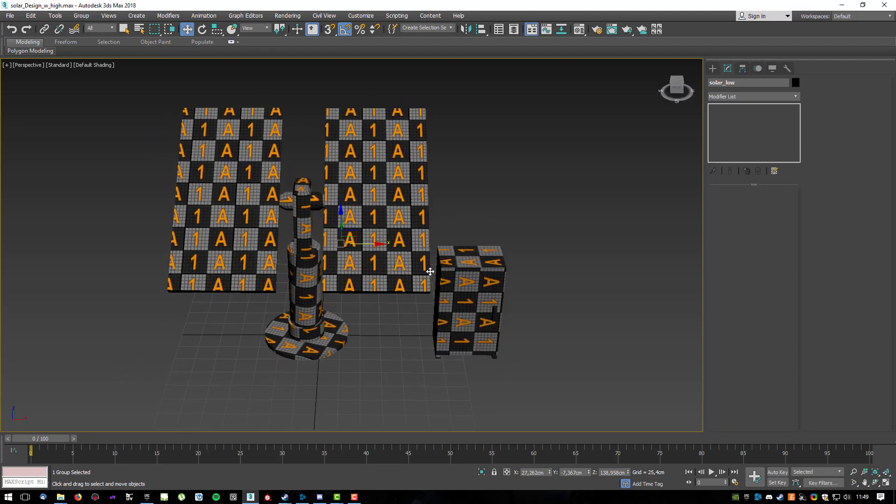
pyautogui.click(8, 17)
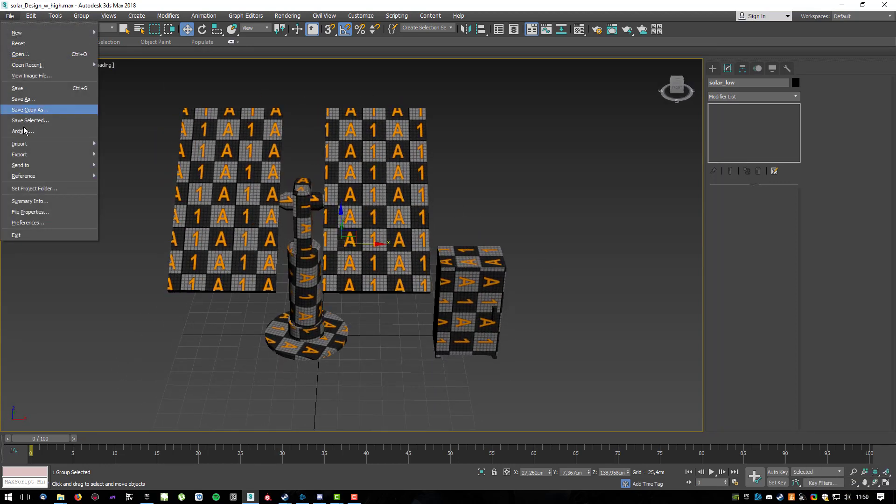
pyautogui.moveTo(26, 158)
pyautogui.click(135, 176)
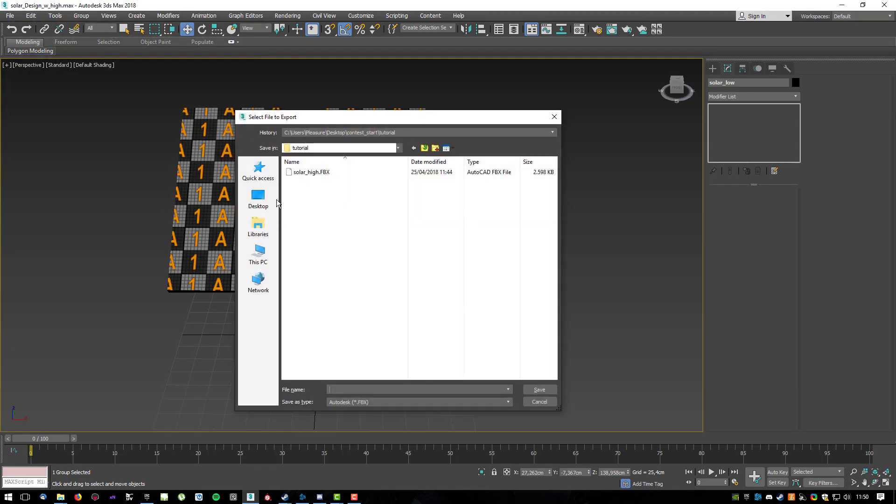
pyautogui.write('sol')
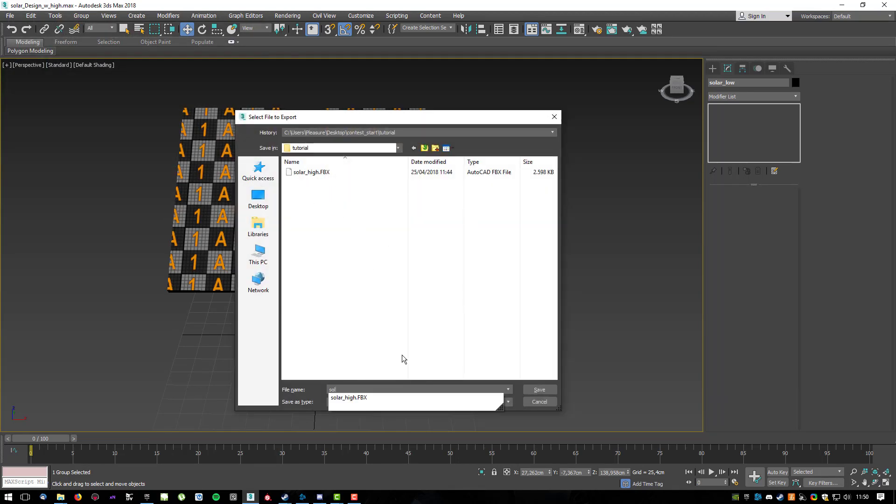
pyautogui.write('ar_low')
pyautogui.press('Return')
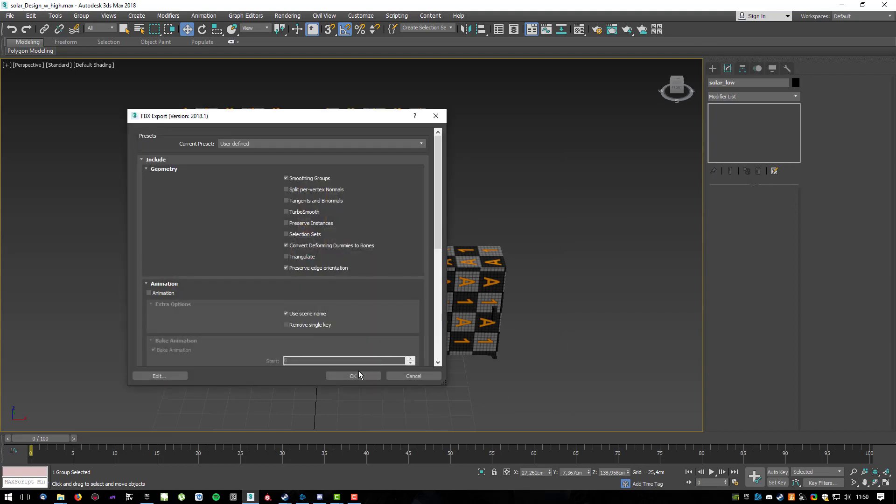
pyautogui.click(354, 376)
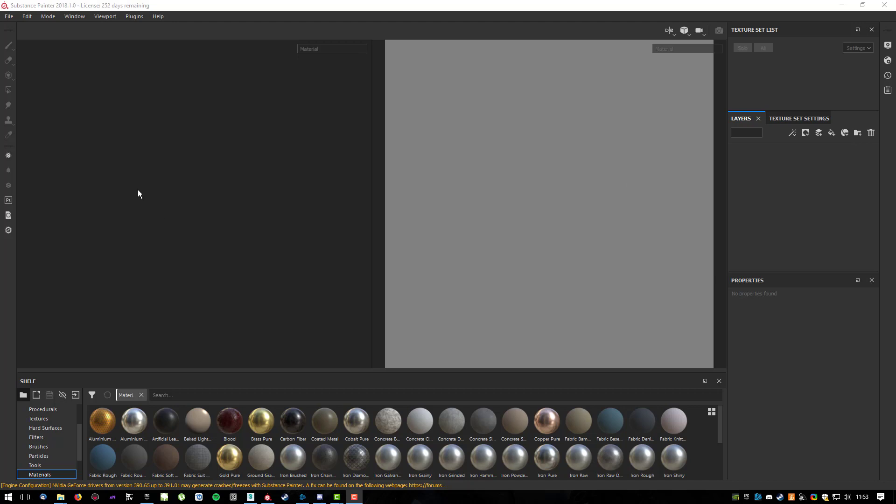
# In Substance Painter, create an Unreal Engine 4 project at 4096 resolution using the solar_low.FBX mesh from the tutorial folder.
pyautogui.click(9, 16)
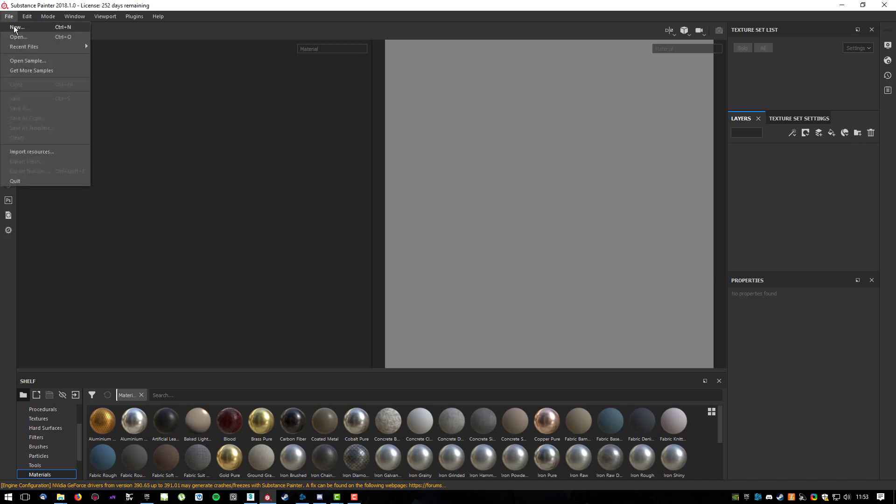
pyautogui.click(14, 28)
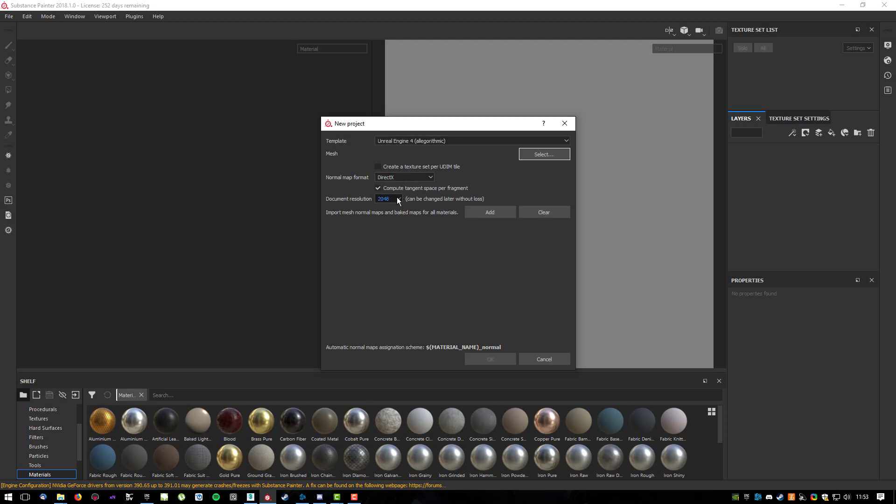
pyautogui.click(397, 198)
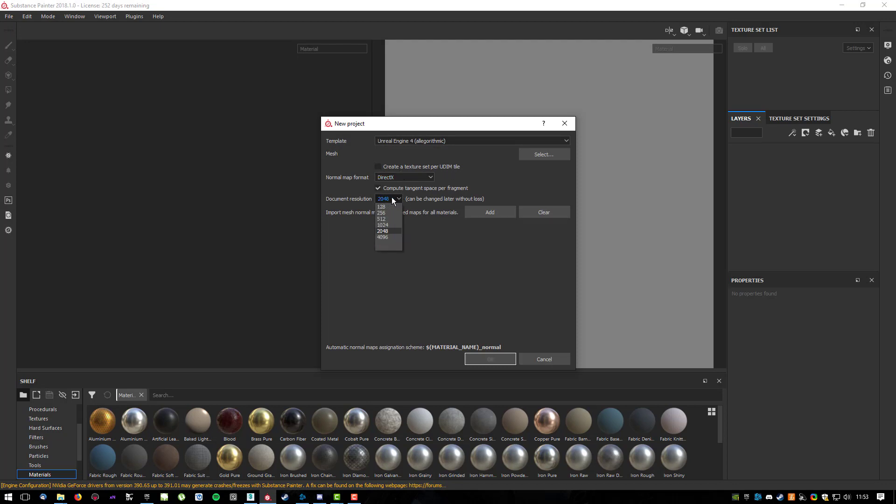
pyautogui.click(385, 237)
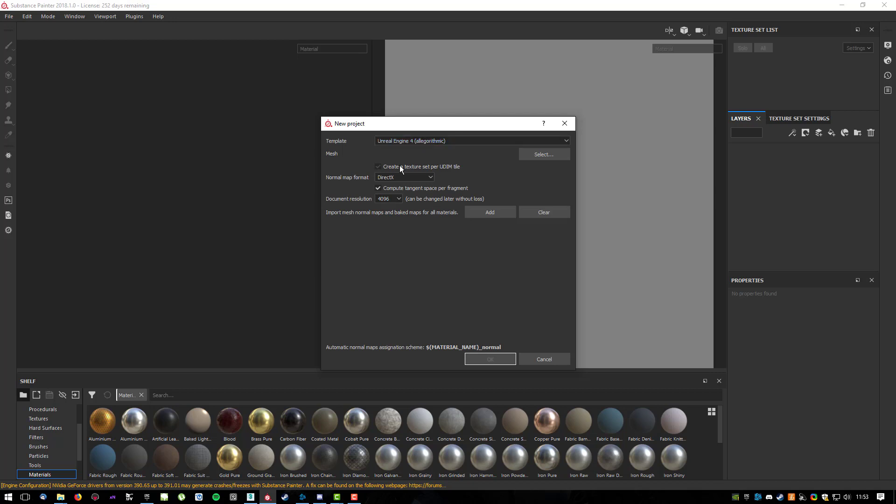
pyautogui.click(524, 159)
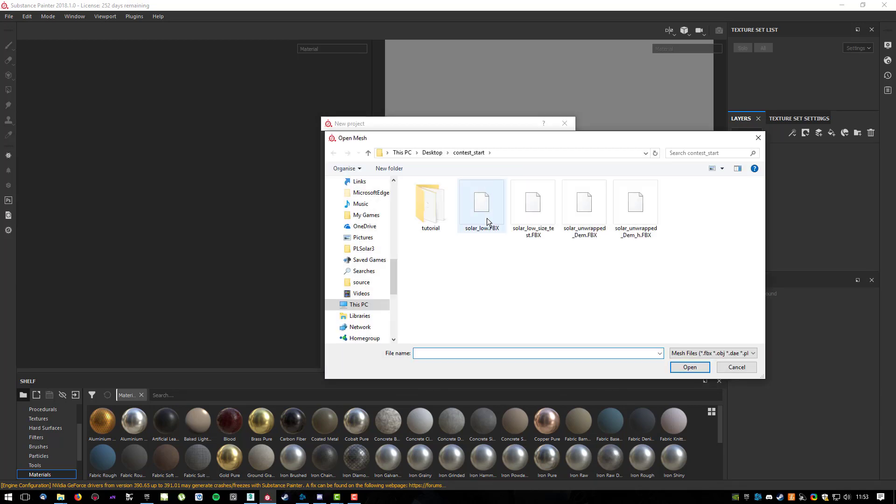
pyautogui.doubleClick(433, 198)
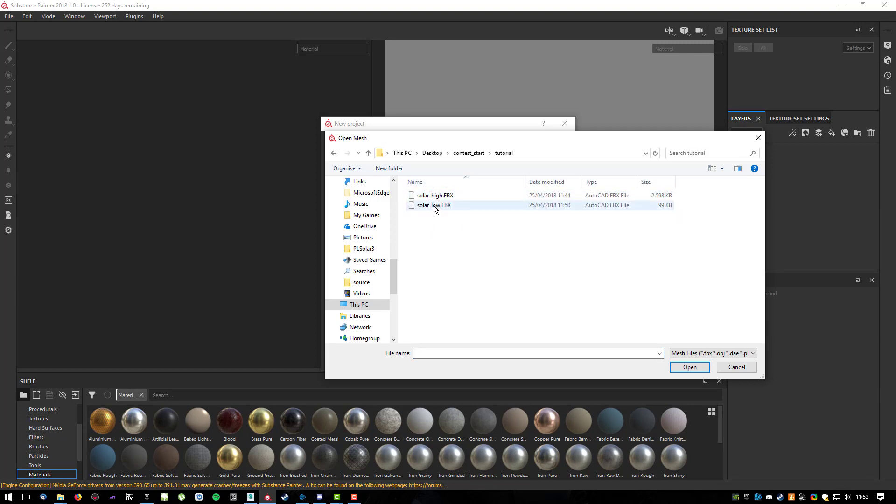
pyautogui.doubleClick(434, 206)
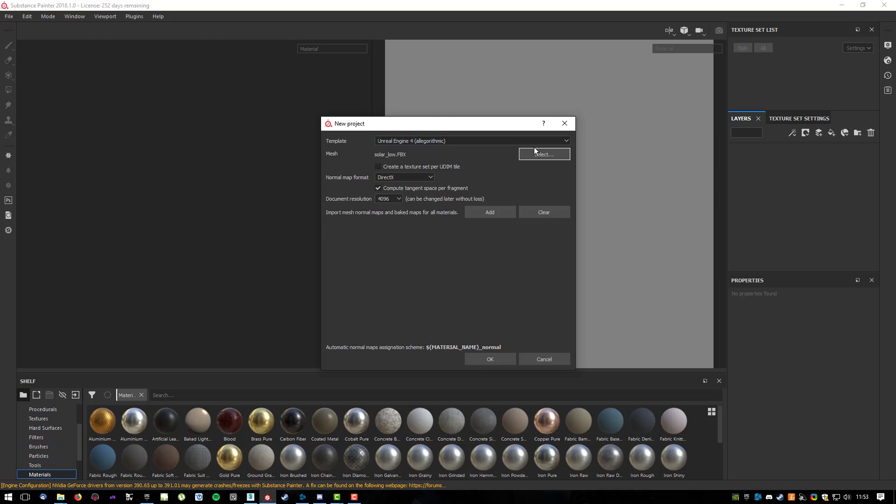
pyautogui.click(478, 362)
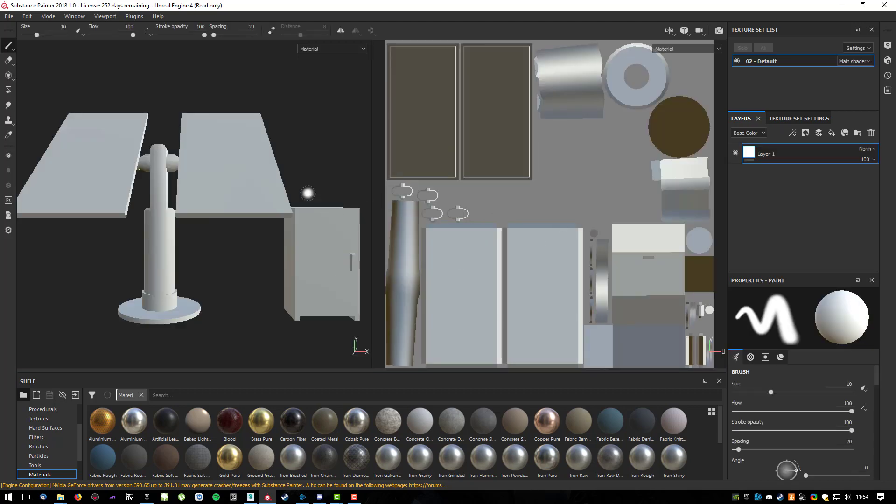
# Inspect the imported solar panel mesh from several angles alongside its UV layout.
pyautogui.keyDown('alt'); pyautogui.moveTo(322, 158); pyautogui.dragTo(297, 149); pyautogui.keyUp('alt')
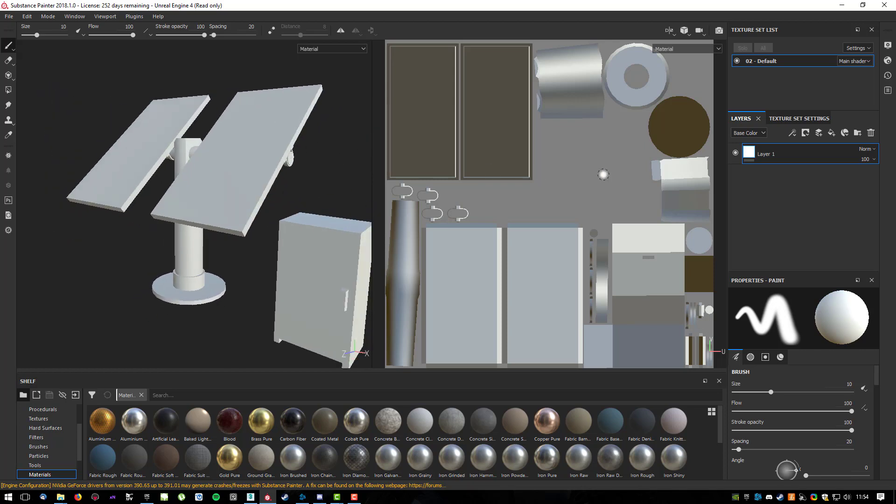
pyautogui.scroll(2, 600, 178)
pyautogui.scroll(-4, 602, 180)
pyautogui.scroll(3, 595, 201)
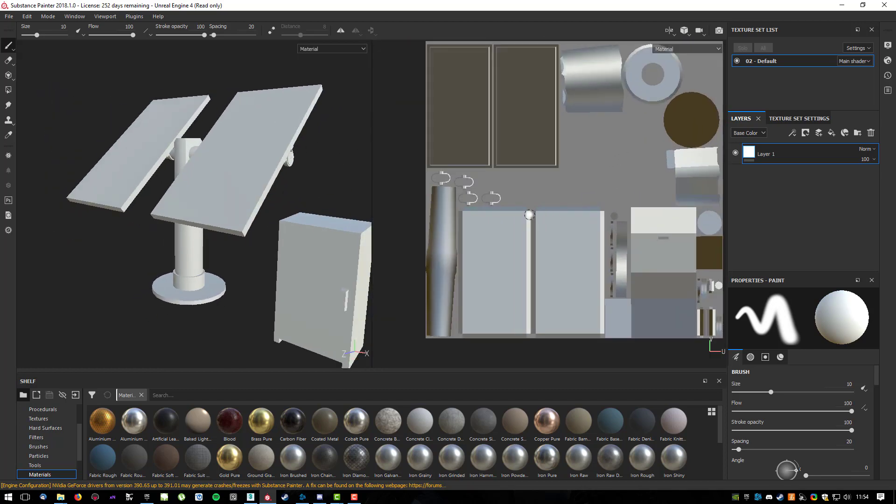
pyautogui.keyDown('alt'); pyautogui.moveTo(314, 168); pyautogui.dragTo(335, 190); pyautogui.keyUp('alt')
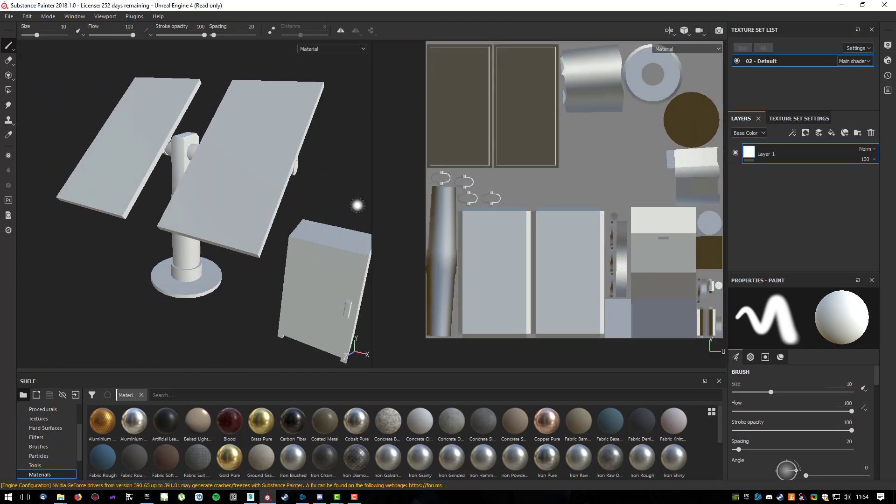
# Paint a test scribble on one solar panel's front UV shell and undo the stroke.
pyautogui.moveTo(489, 265)
pyautogui.mouseDown()
pyautogui.moveTo(513, 246)
pyautogui.moveTo(480, 283)
pyautogui.mouseUp()
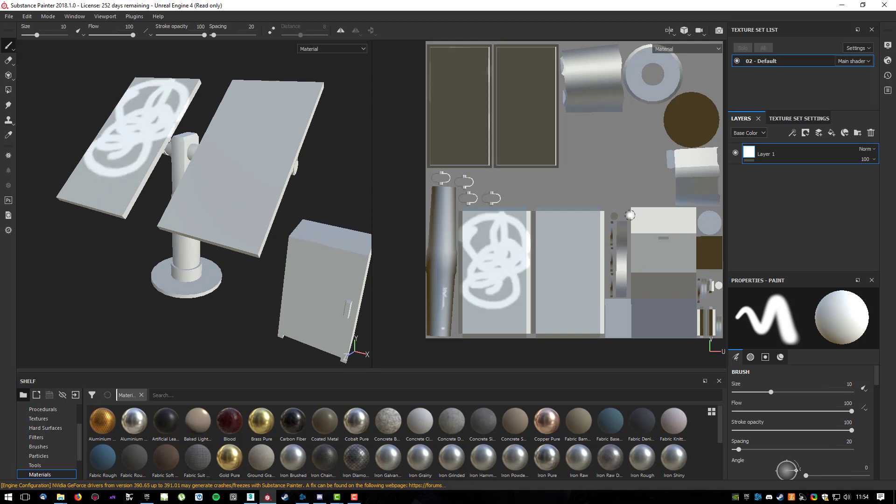
pyautogui.hotkey('ctrl', 'z')
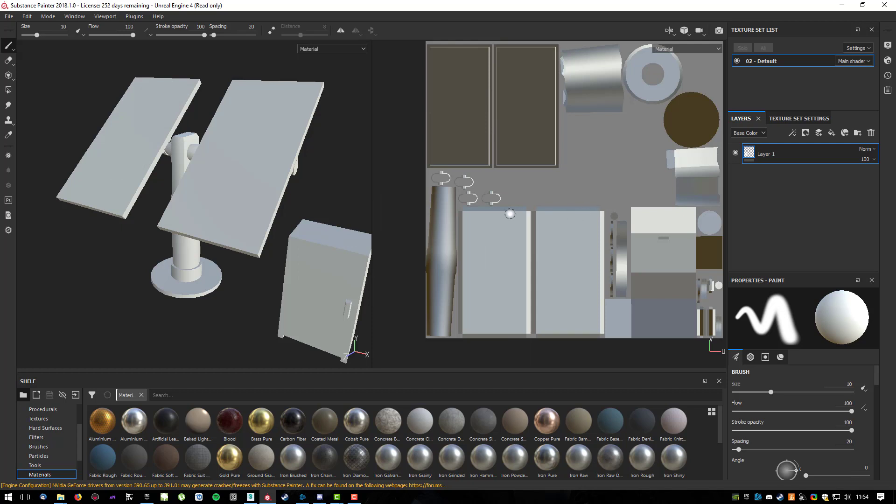
pyautogui.keyDown('alt'); pyautogui.moveTo(317, 231); pyautogui.dragTo(332, 169); pyautogui.keyUp('alt')
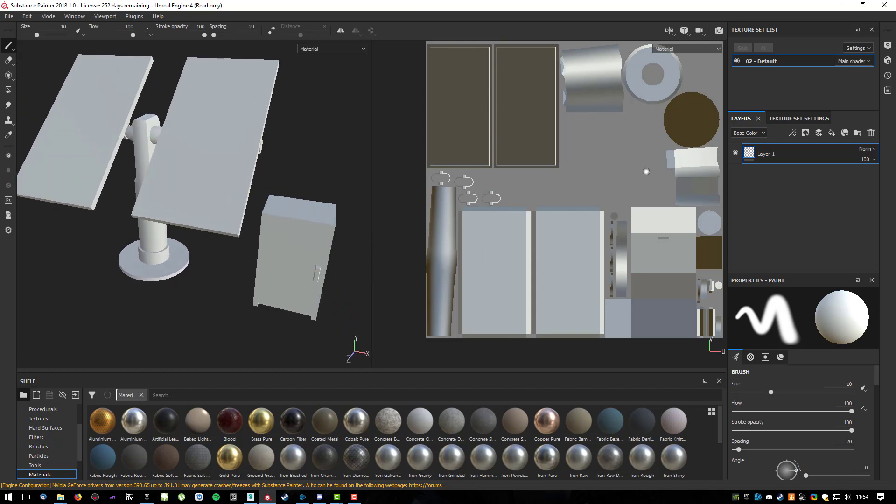
# Set the mesh map baking output size to 4096 and load solar_high.FBX from the tutorial folder as the high definition mesh.
pyautogui.click(806, 120)
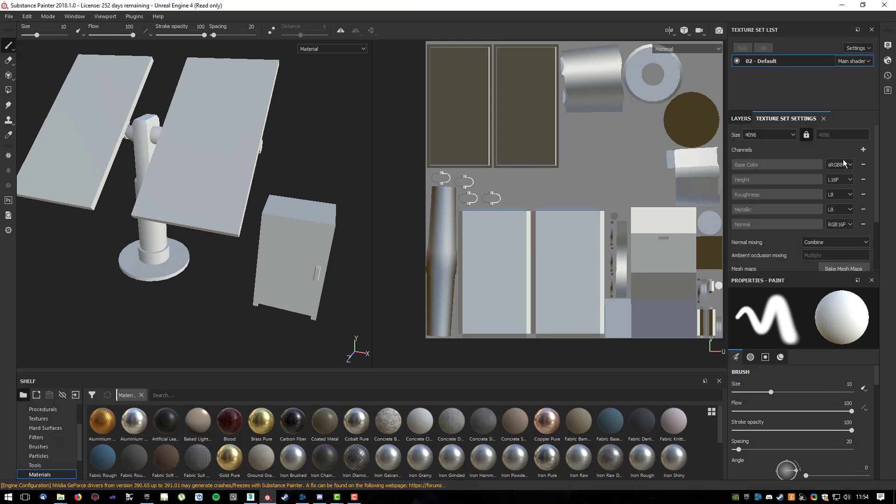
pyautogui.scroll(-2, 876, 156)
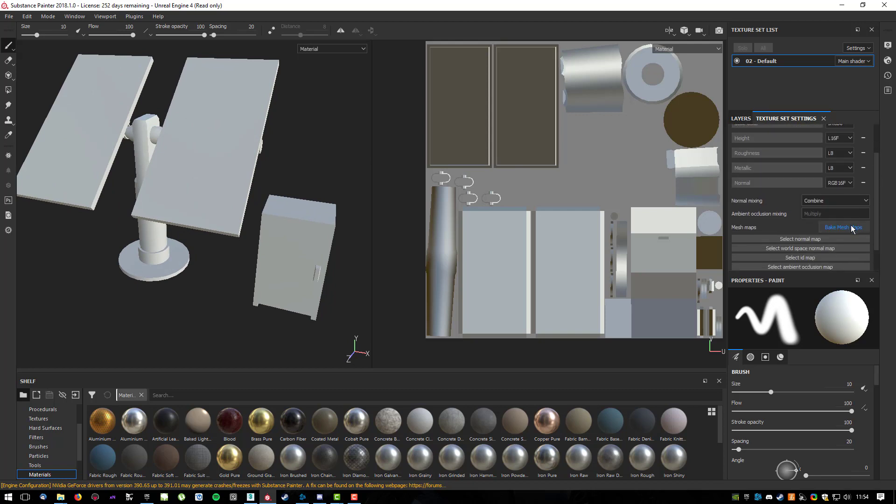
pyautogui.click(852, 229)
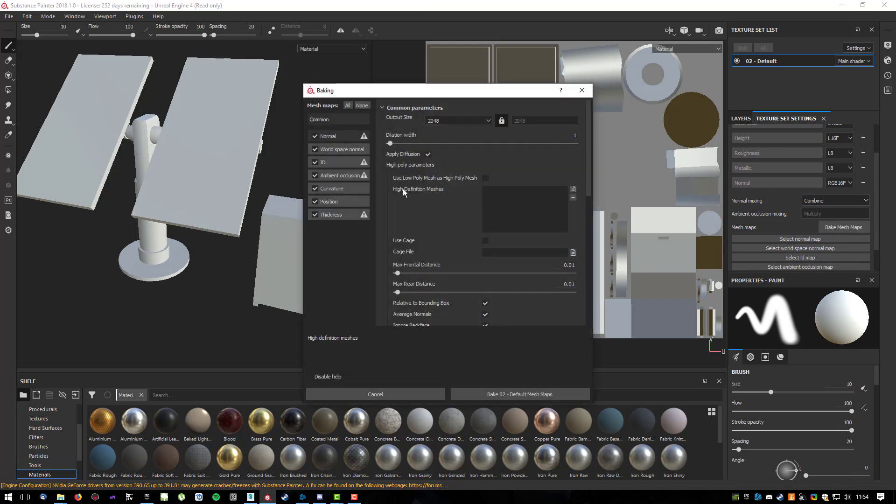
pyautogui.click(450, 121)
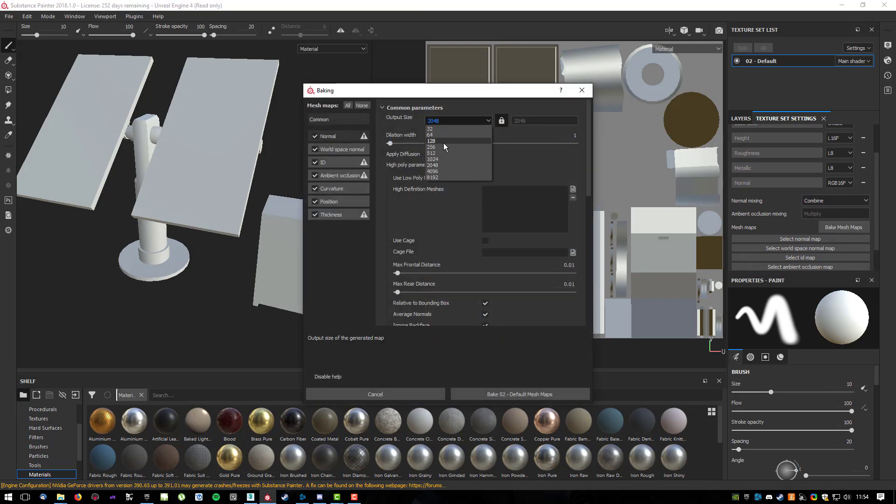
pyautogui.click(443, 171)
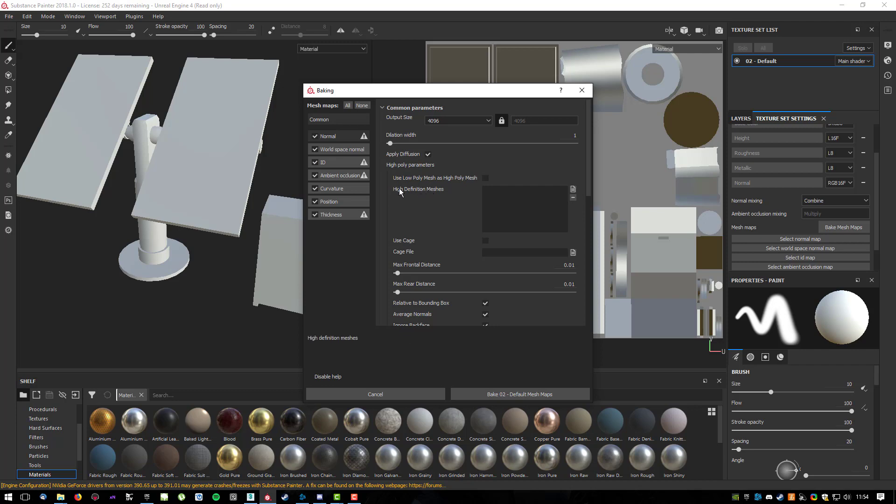
pyautogui.click(573, 189)
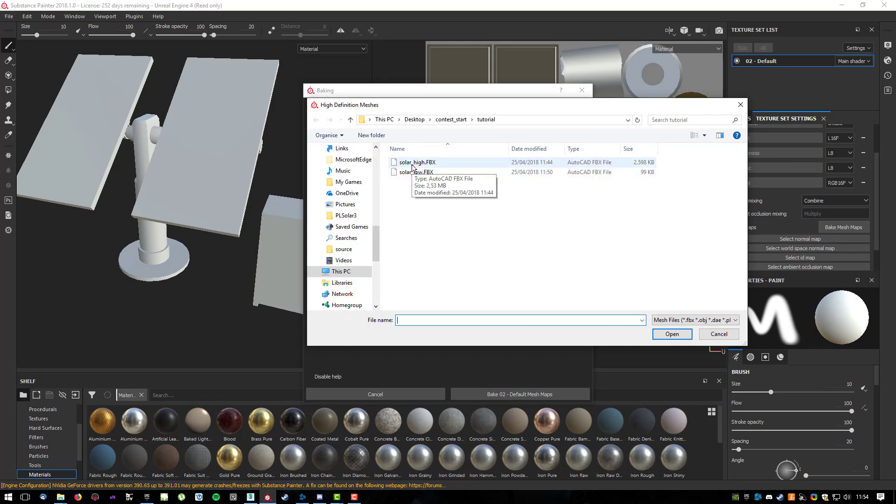
pyautogui.doubleClick(417, 163)
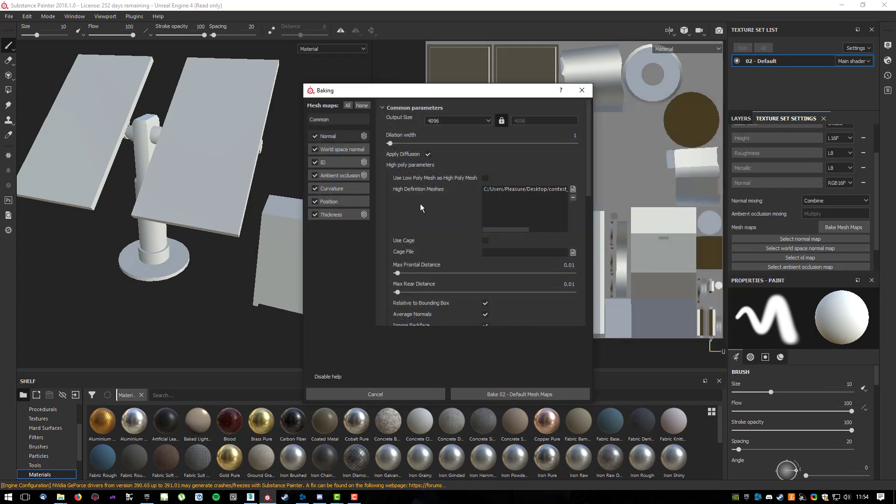
# Set the ID baker's color source to Mesh ID / Polygroup.
pyautogui.click(343, 162)
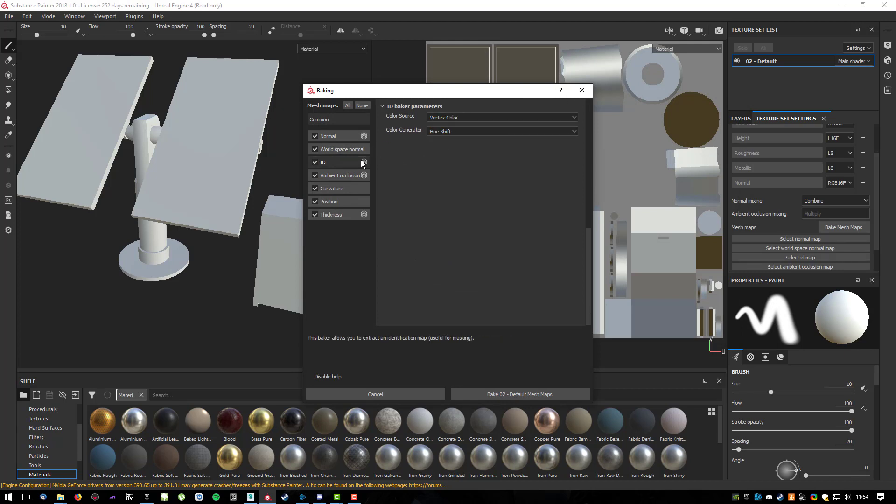
pyautogui.click(458, 118)
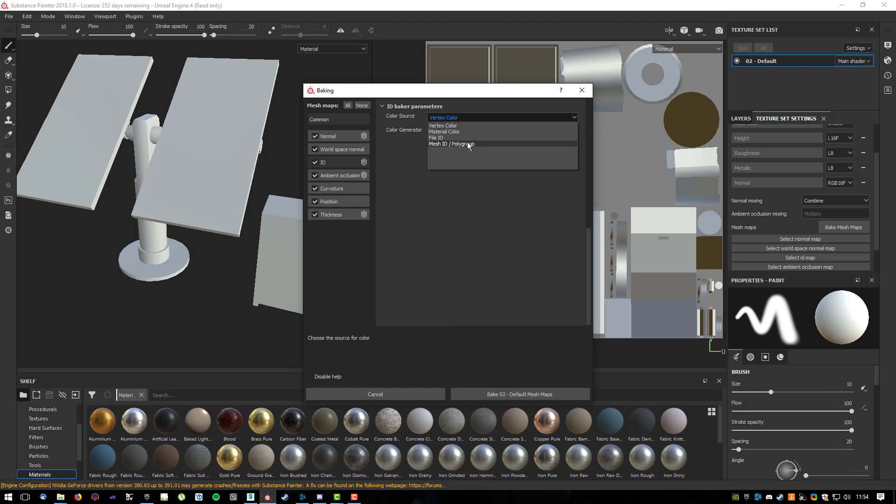
pyautogui.click(437, 139)
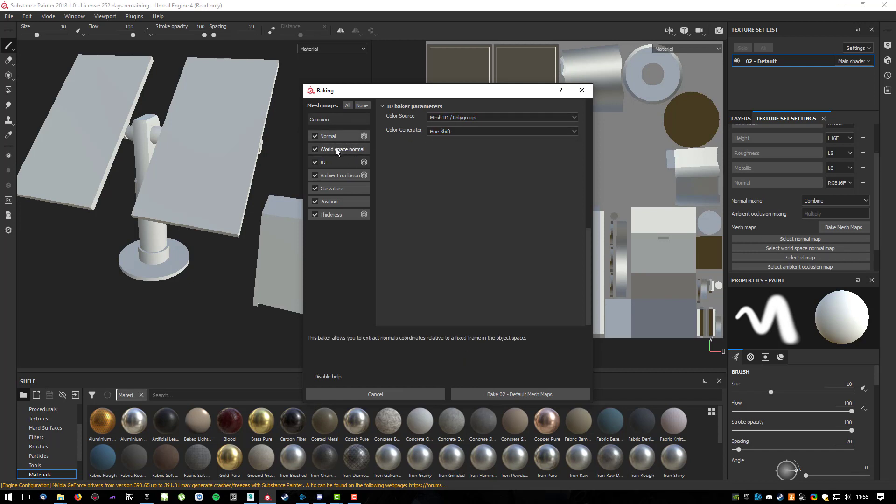
# Review the normal, ambient occlusion and common baker parameters, and bake all mesh maps for the 02 - Default texture set.
pyautogui.click(335, 136)
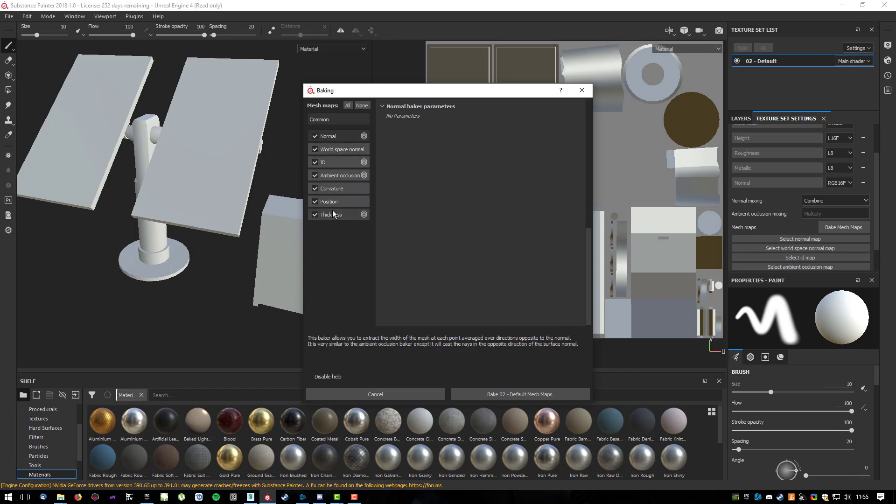
pyautogui.click(337, 176)
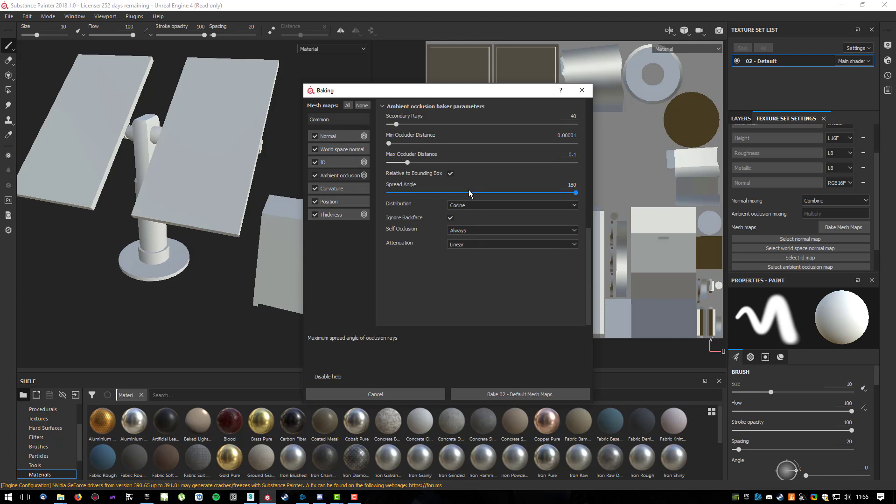
pyautogui.click(348, 149)
pyautogui.click(339, 119)
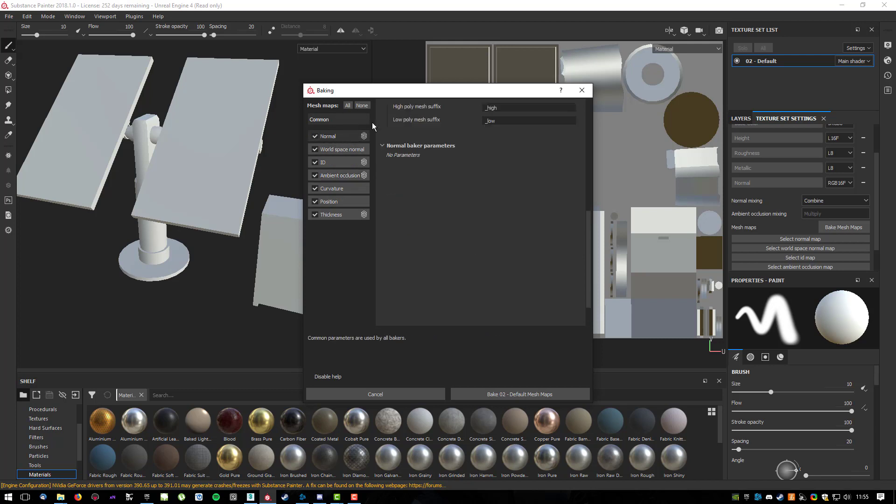
pyautogui.scroll(-1, 450, 228)
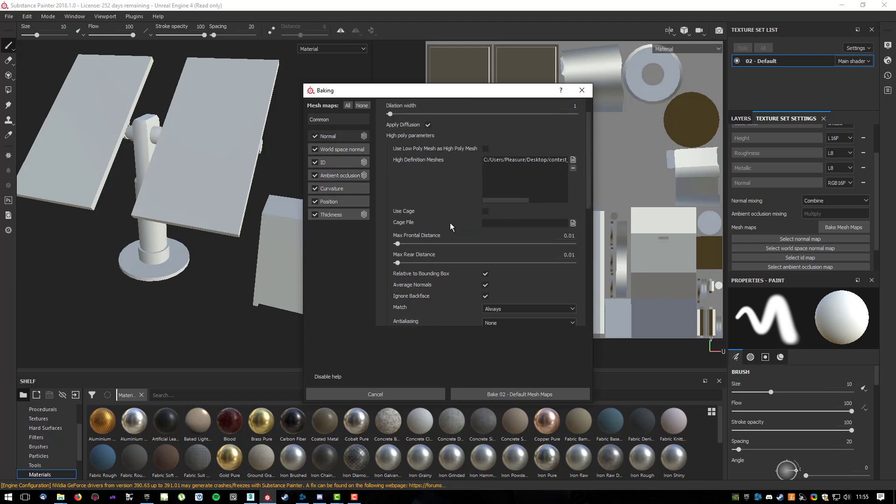
pyautogui.moveTo(587, 205); pyautogui.dragTo(590, 183)
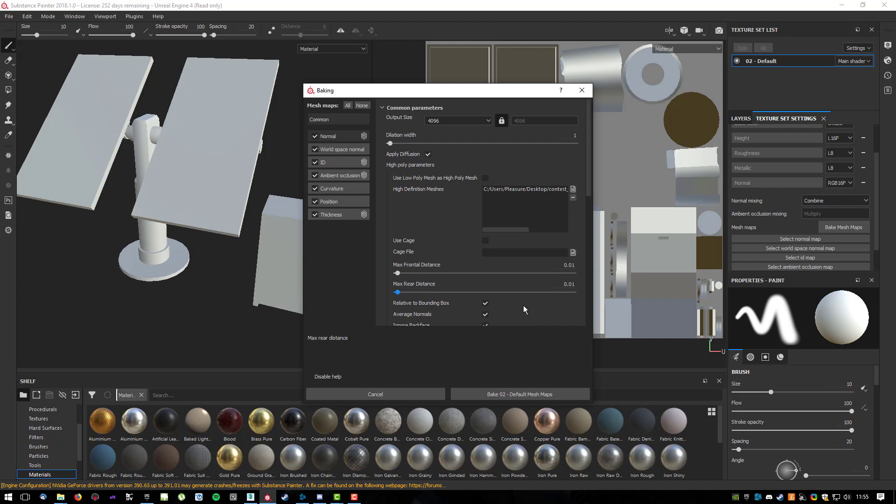
pyautogui.click(510, 398)
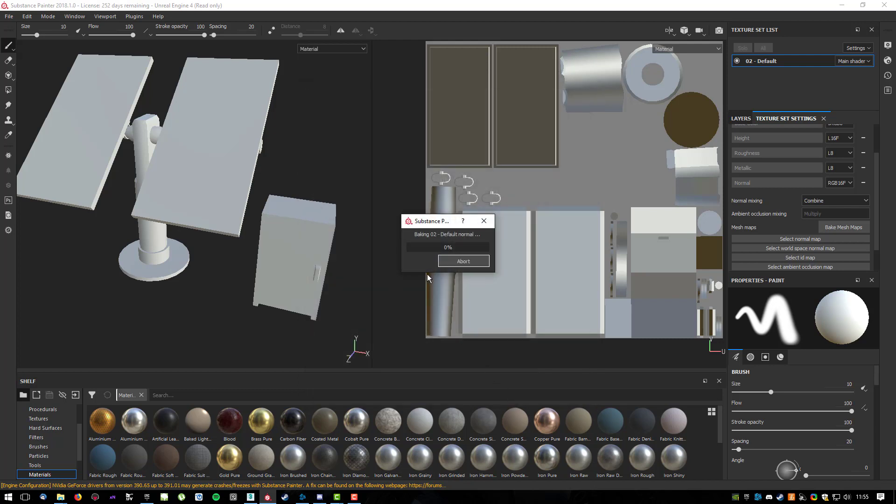
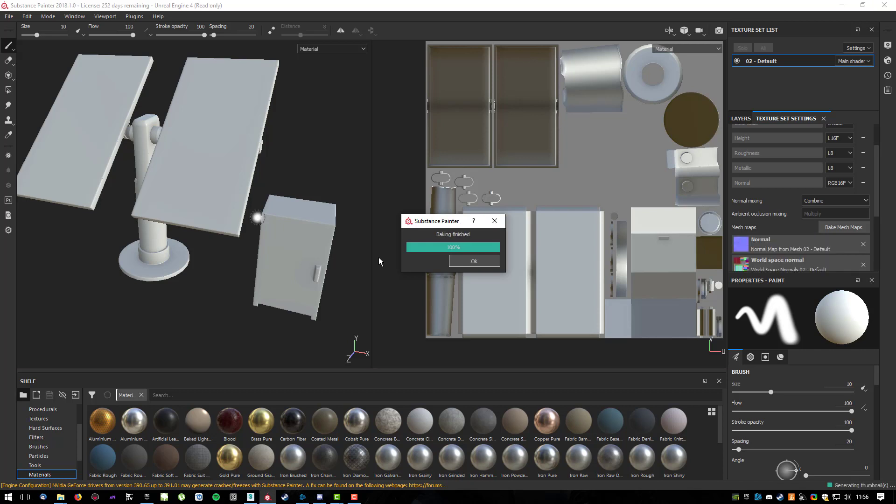
pyautogui.press('Return')
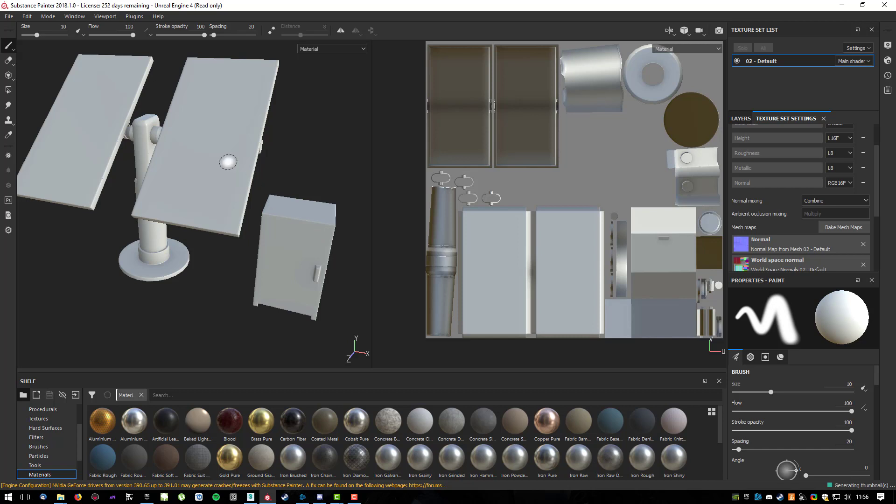
# Inspect the baked details on the panel backs, support pole and cabinet from several angles.
pyautogui.keyDown('alt'); pyautogui.moveTo(224, 159); pyautogui.dragTo(277, 204, button='middle'); pyautogui.keyUp('alt')
pyautogui.keyDown('alt'); pyautogui.moveTo(278, 205); pyautogui.dragTo(131, 174); pyautogui.keyUp('alt')
pyautogui.scroll(-2, 130, 175)
pyautogui.scroll(5, 185, 174)
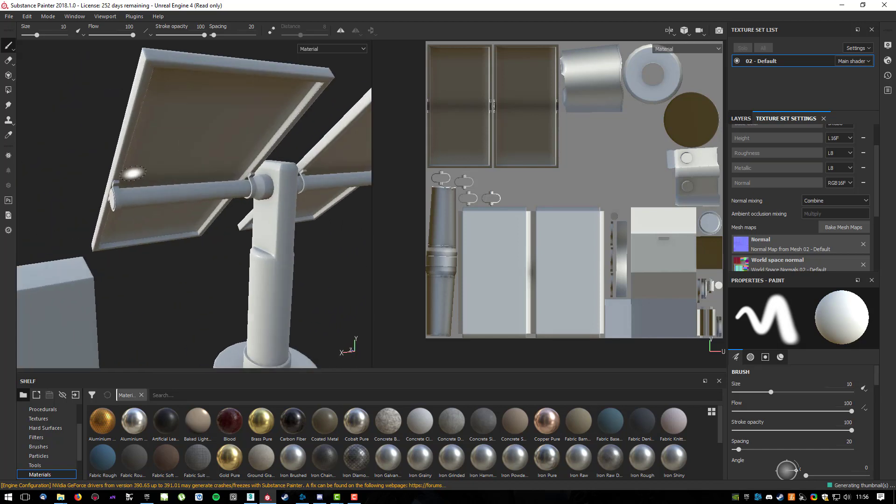
pyautogui.moveTo(171, 131)
pyautogui.keyDown('alt'); pyautogui.mouseDown()
pyautogui.moveTo(140, 124)
pyautogui.moveTo(162, 82)
pyautogui.moveTo(326, 177)
pyautogui.moveTo(372, 184)
pyautogui.moveTo(254, 216)
pyautogui.moveTo(208, 260)
pyautogui.moveTo(280, 92)
pyautogui.moveTo(340, 110)
pyautogui.moveTo(359, 104)
pyautogui.moveTo(208, 148)
pyautogui.mouseUp(); pyautogui.keyUp('alt')
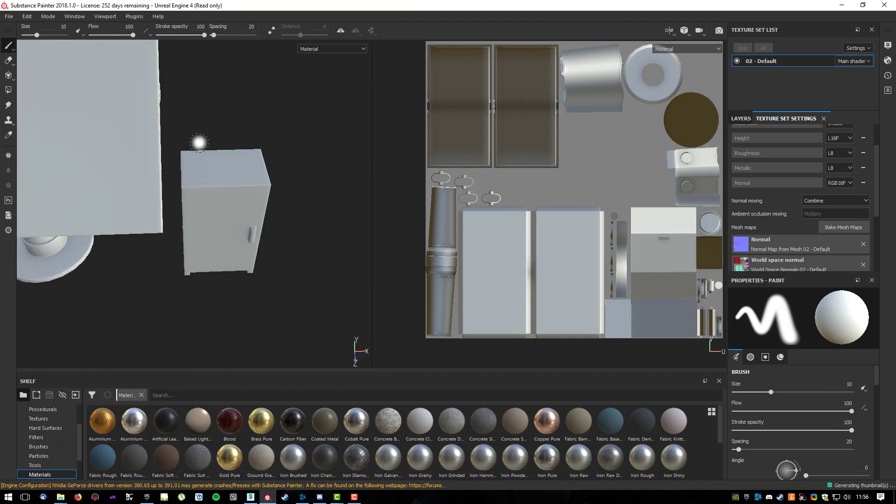
pyautogui.keyDown('alt'); pyautogui.moveTo(208, 148); pyautogui.dragTo(391, 152, button='middle'); pyautogui.keyUp('alt')
pyautogui.keyDown('alt'); pyautogui.moveTo(392, 152); pyautogui.dragTo(224, 154); pyautogui.keyUp('alt')
pyautogui.scroll(-3, 224, 154)
pyautogui.keyDown('alt'); pyautogui.moveTo(257, 149); pyautogui.dragTo(166, 210, button='middle'); pyautogui.keyUp('alt')
pyautogui.moveTo(166, 210)
pyautogui.keyDown('alt'); pyautogui.mouseDown()
pyautogui.moveTo(116, 102)
pyautogui.moveTo(140, 144)
pyautogui.moveTo(245, 130)
pyautogui.moveTo(204, 137)
pyautogui.mouseUp(); pyautogui.keyUp('alt')
pyautogui.moveTo(236, 217)
pyautogui.keyDown('alt'); pyautogui.mouseDown(button='middle')
pyautogui.moveTo(284, 180)
pyautogui.moveTo(274, 194)
pyautogui.mouseUp(button='middle'); pyautogui.keyUp('alt')
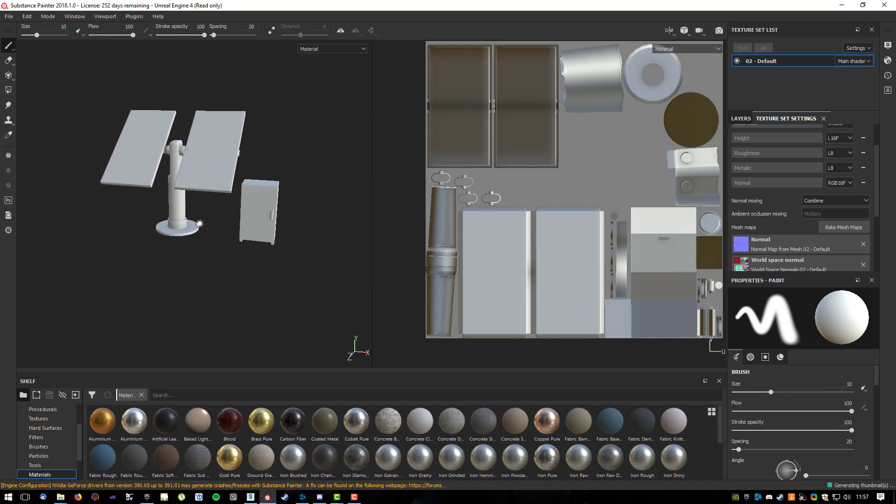
pyautogui.keyDown('alt'); pyautogui.moveTo(279, 153); pyautogui.dragTo(301, 165, button='middle'); pyautogui.keyUp('alt')
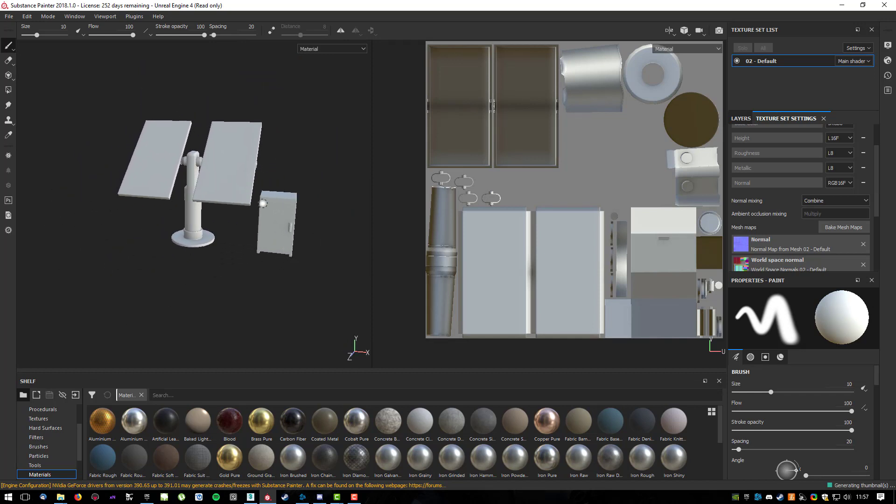
pyautogui.scroll(1, 264, 206)
# Apply the Steel Medieval Stylized smart material to the model, placing it beneath Layer 1 in the layer stack.
pyautogui.scroll(-2, 51, 460)
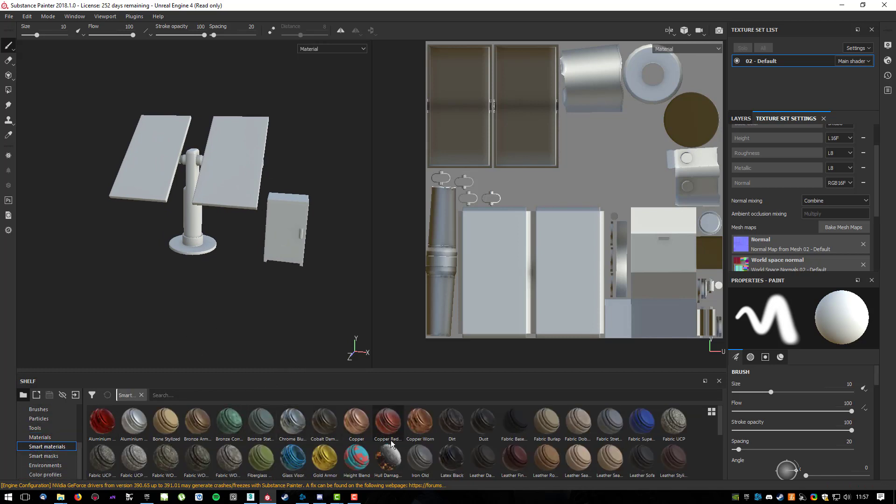
pyautogui.scroll(-5, 514, 437)
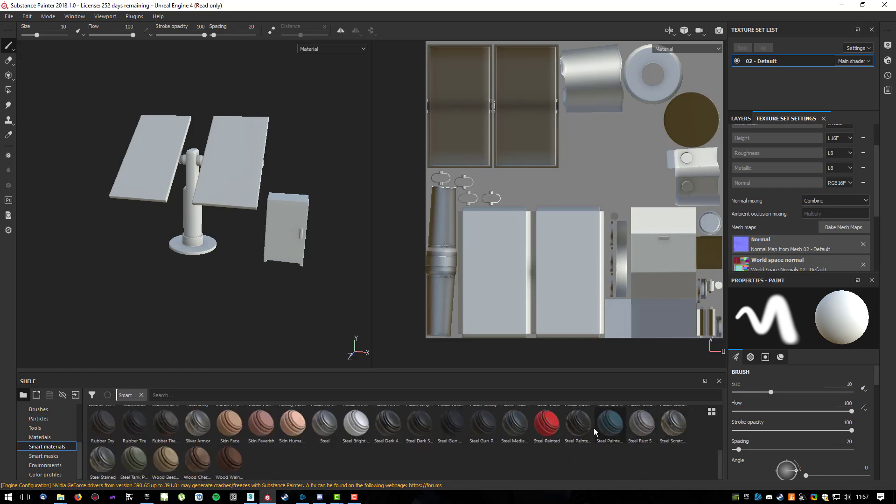
pyautogui.click(522, 432)
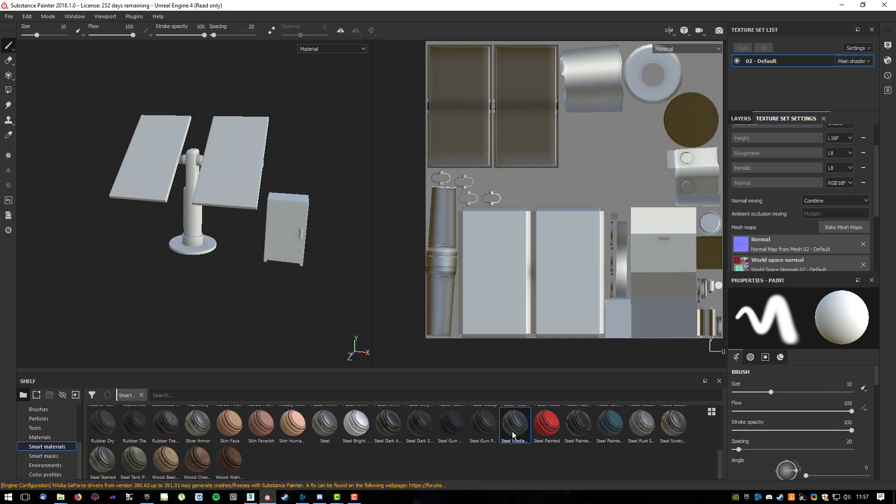
pyautogui.click(742, 121)
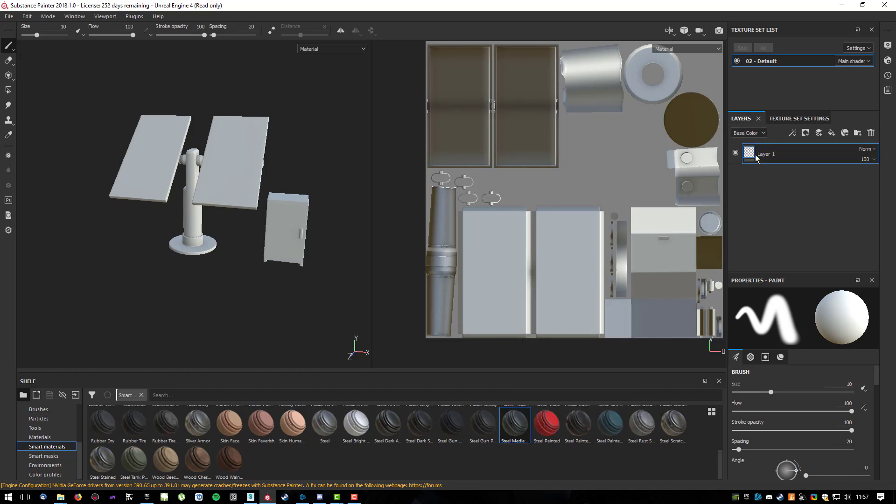
pyautogui.moveTo(514, 425); pyautogui.dragTo(775, 219)
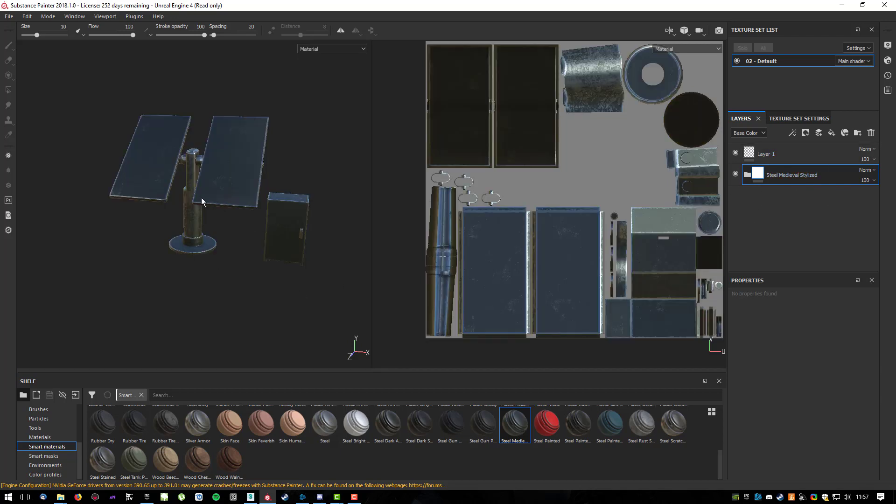
# Examine the steel material on the support pole, its collar and the round base, up close and from a distance.
pyautogui.keyDown('alt'); pyautogui.moveTo(206, 198); pyautogui.dragTo(220, 208, button='middle'); pyautogui.keyUp('alt')
pyautogui.keyDown('alt'); pyautogui.moveTo(220, 208); pyautogui.dragTo(214, 226); pyautogui.keyUp('alt')
pyautogui.keyDown('alt'); pyautogui.moveTo(214, 226); pyautogui.dragTo(248, 198, button='right'); pyautogui.keyUp('alt')
pyautogui.keyDown('alt'); pyautogui.moveTo(248, 198); pyautogui.dragTo(239, 237, button='middle'); pyautogui.keyUp('alt')
pyautogui.keyDown('alt'); pyautogui.moveTo(239, 238); pyautogui.dragTo(202, 264); pyautogui.keyUp('alt')
pyautogui.keyDown('alt'); pyautogui.moveTo(202, 263); pyautogui.dragTo(210, 135, button='middle'); pyautogui.keyUp('alt')
pyautogui.keyDown('alt'); pyautogui.moveTo(224, 243); pyautogui.dragTo(233, 264); pyautogui.keyUp('alt')
pyautogui.keyDown('alt'); pyautogui.moveTo(234, 264); pyautogui.dragTo(216, 281, button='right'); pyautogui.keyUp('alt')
pyautogui.keyDown('alt'); pyautogui.moveTo(216, 275); pyautogui.dragTo(218, 217, button='middle'); pyautogui.keyUp('alt')
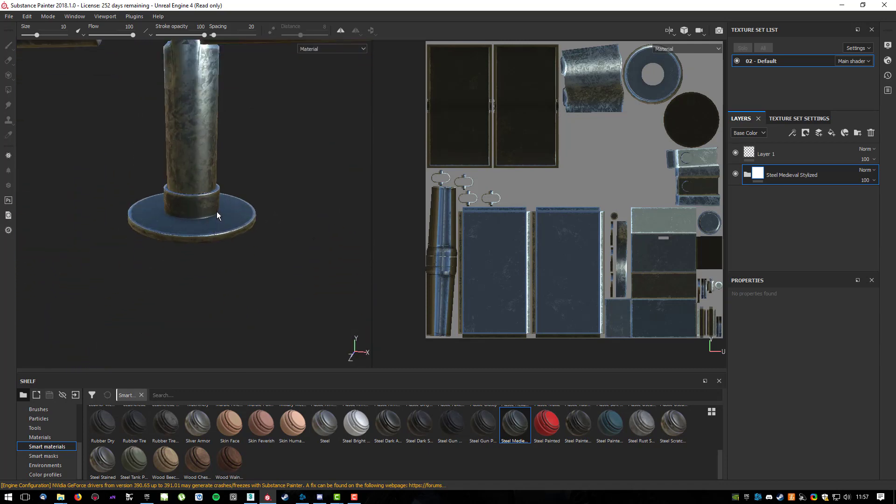
pyautogui.scroll(5, 214, 206)
pyautogui.keyDown('alt'); pyautogui.moveTo(202, 212); pyautogui.dragTo(177, 183); pyautogui.keyUp('alt')
pyautogui.keyDown('alt'); pyautogui.moveTo(284, 139); pyautogui.dragTo(267, 203, button='middle'); pyautogui.keyUp('alt')
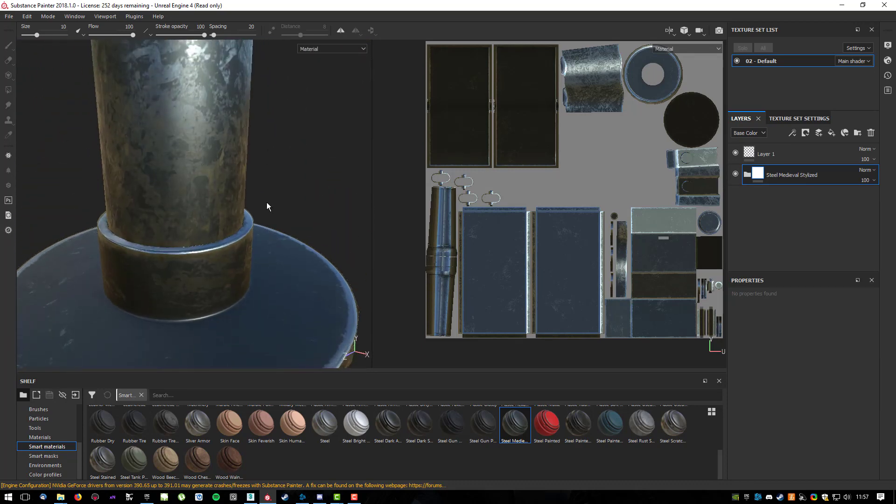
pyautogui.scroll(-6, 267, 203)
pyautogui.keyDown('alt'); pyautogui.moveTo(244, 217); pyautogui.dragTo(221, 250); pyautogui.keyUp('alt')
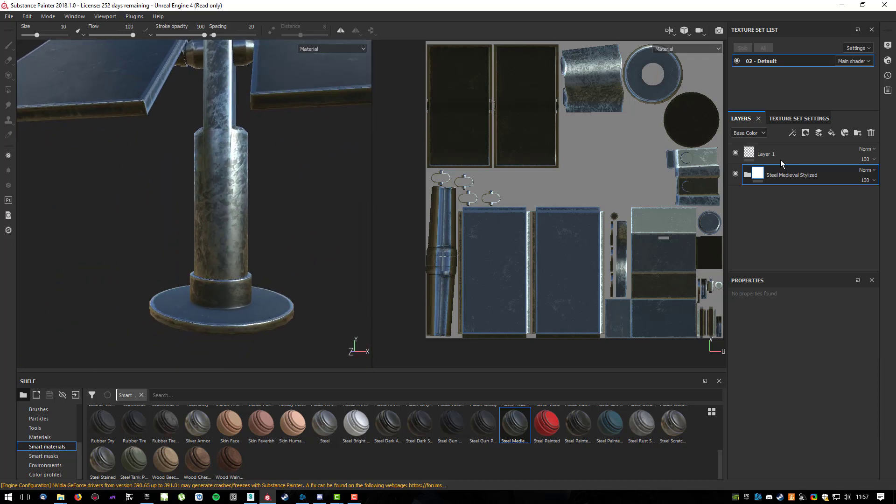
# In the Steel Medieval Stylized folder's Wear layer, set the Metal Edge Wear generator's wear level to 0.56.
pyautogui.click(749, 175)
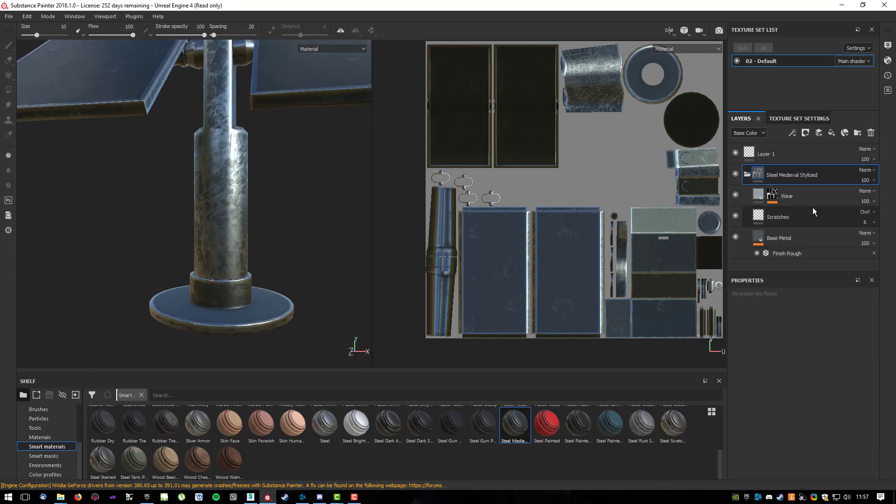
pyautogui.click(772, 195)
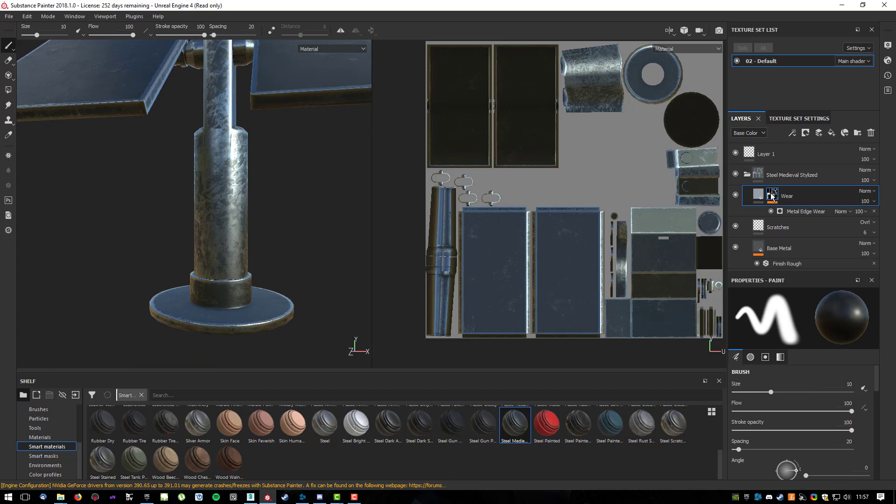
pyautogui.click(802, 212)
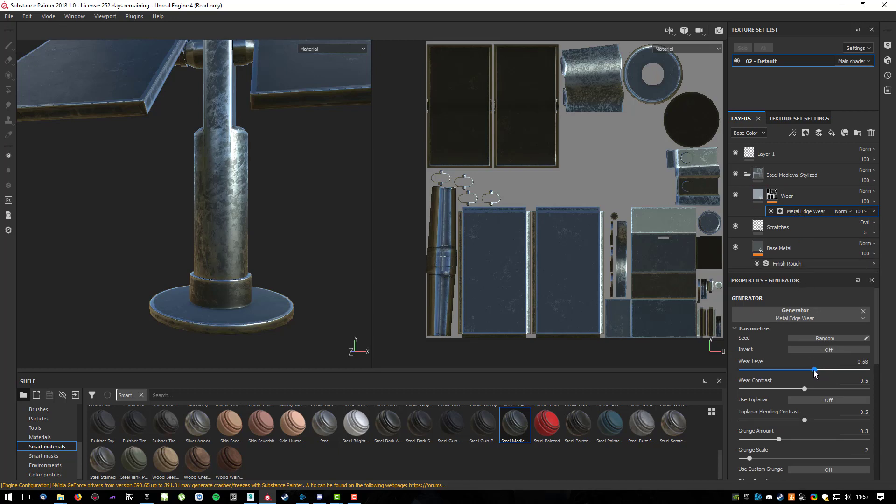
pyautogui.moveTo(814, 371); pyautogui.dragTo(810, 372)
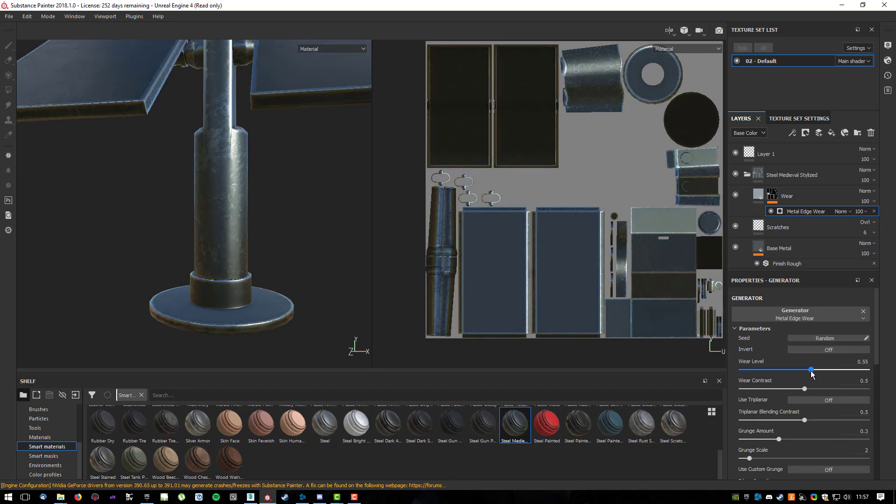
pyautogui.keyDown('alt'); pyautogui.moveTo(302, 192); pyautogui.dragTo(277, 252); pyautogui.keyUp('alt')
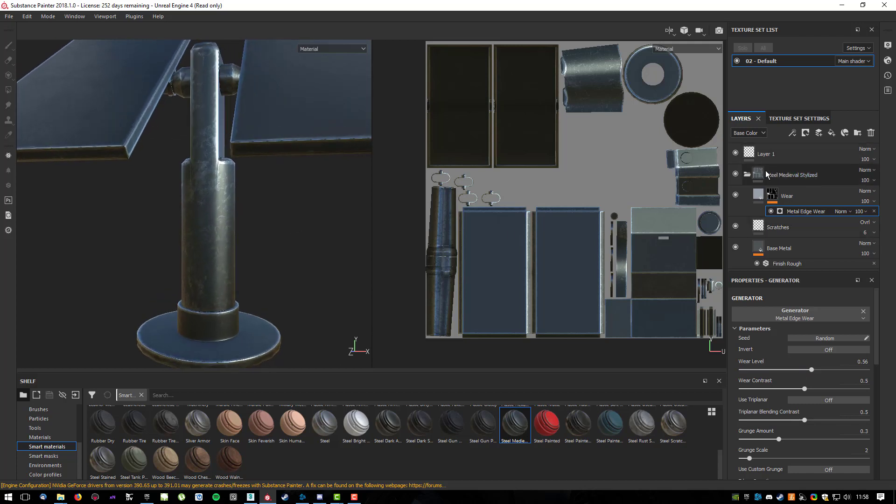
# Add a mask with colour selection to the Steel Medieval Stylized folder.
pyautogui.click(746, 176)
pyautogui.click(783, 175)
pyautogui.rightClick(783, 175)
pyautogui.click(744, 225)
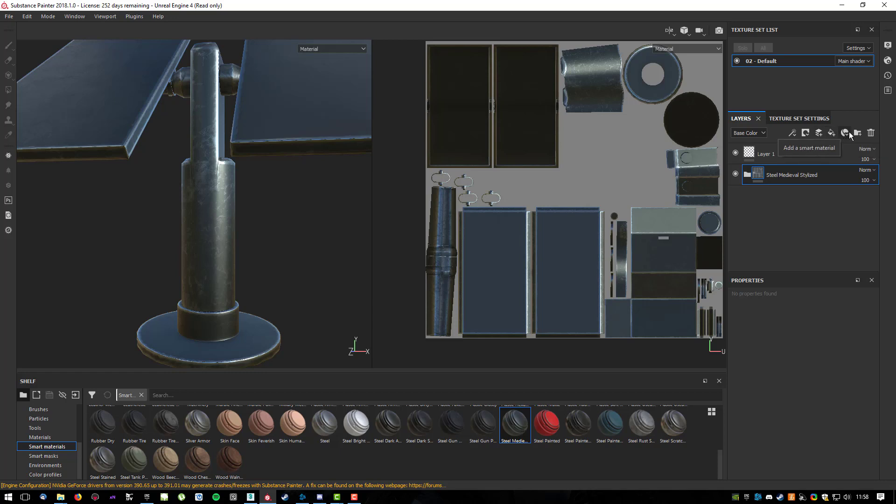
pyautogui.click(805, 134)
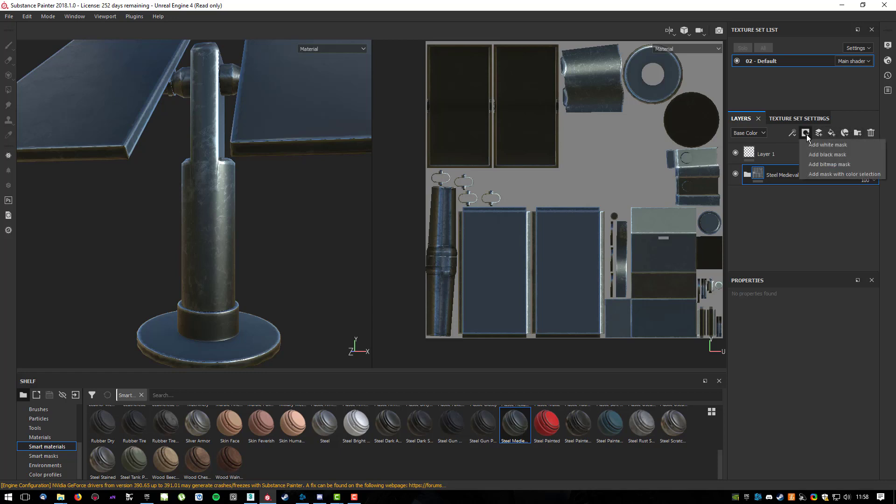
pyautogui.click(818, 175)
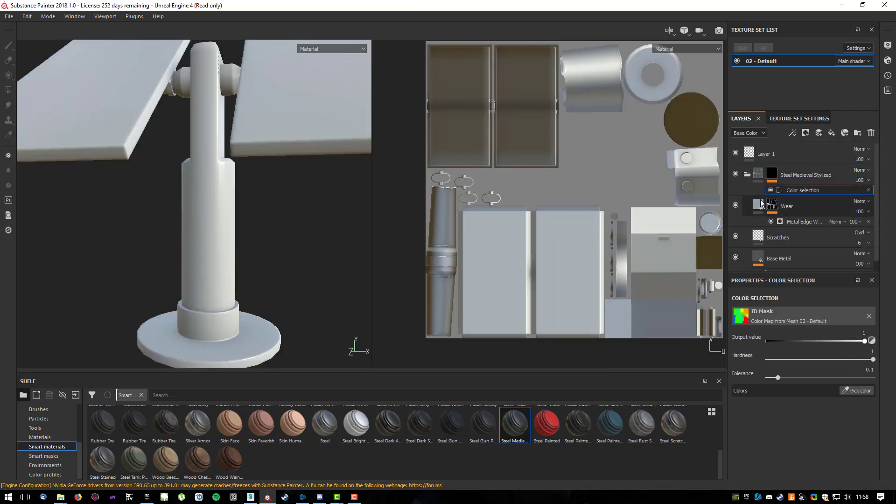
# Limit the steel material to the round base, collar and support pole by picking their orange and yellow-green ID colours.
pyautogui.click(852, 391)
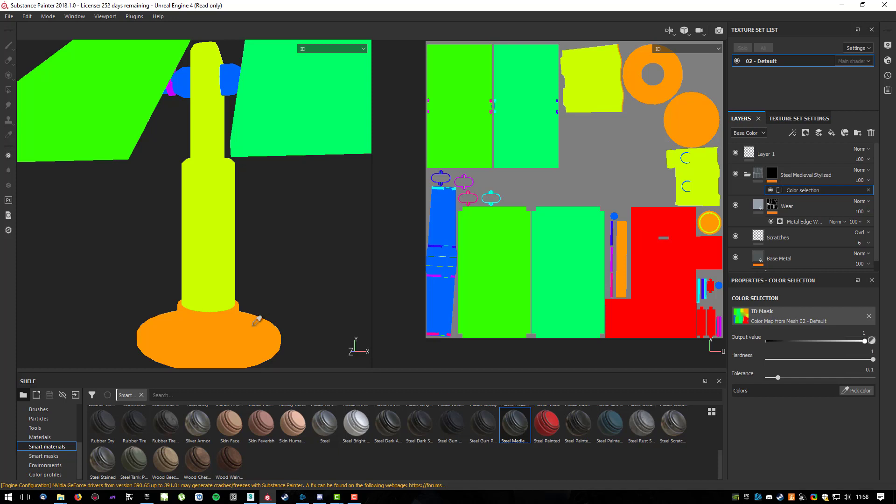
pyautogui.click(210, 335)
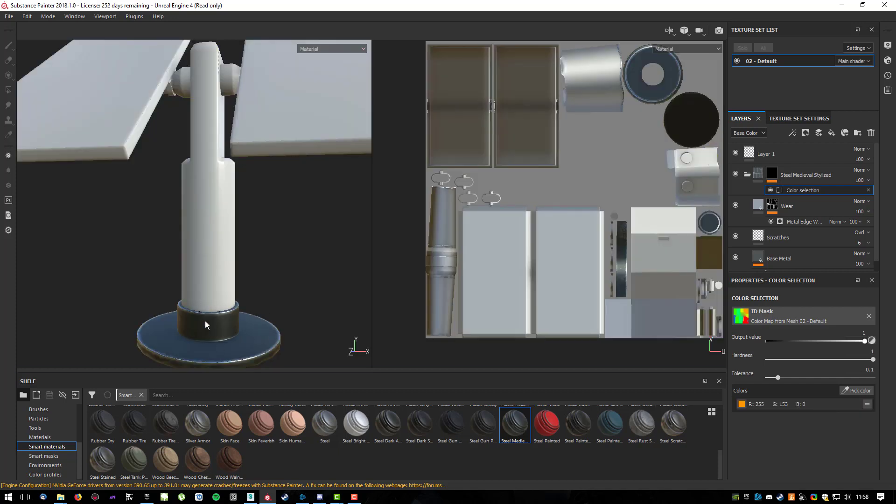
pyautogui.click(863, 394)
pyautogui.click(218, 260)
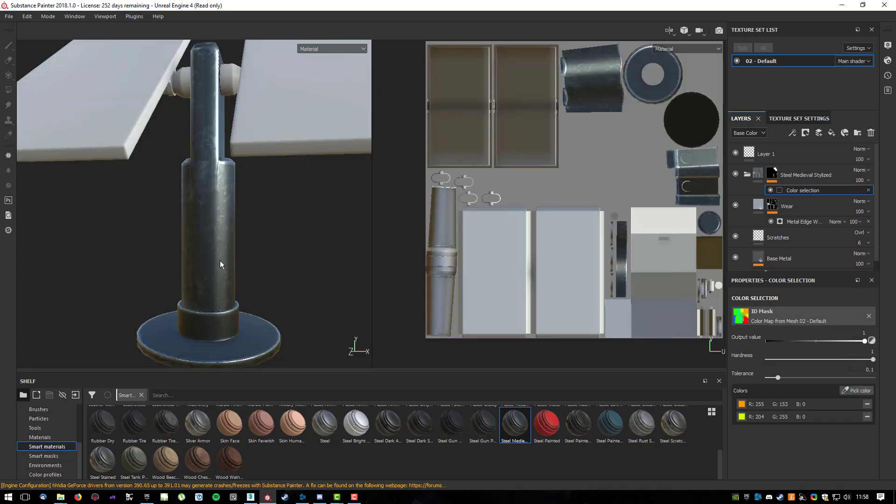
# Apply the Steel Scratched smart material, placing it between Layer 1 and the collapsed Steel Medieval Stylized folder.
pyautogui.keyDown('alt'); pyautogui.moveTo(272, 194); pyautogui.dragTo(411, 226); pyautogui.keyUp('alt')
pyautogui.scroll(-5, 191, 242)
pyautogui.scroll(4, 154, 209)
pyautogui.moveTo(215, 236)
pyautogui.keyDown('alt'); pyautogui.mouseDown()
pyautogui.moveTo(349, 181)
pyautogui.moveTo(311, 235)
pyautogui.moveTo(202, 246)
pyautogui.moveTo(213, 245)
pyautogui.mouseUp(); pyautogui.keyUp('alt')
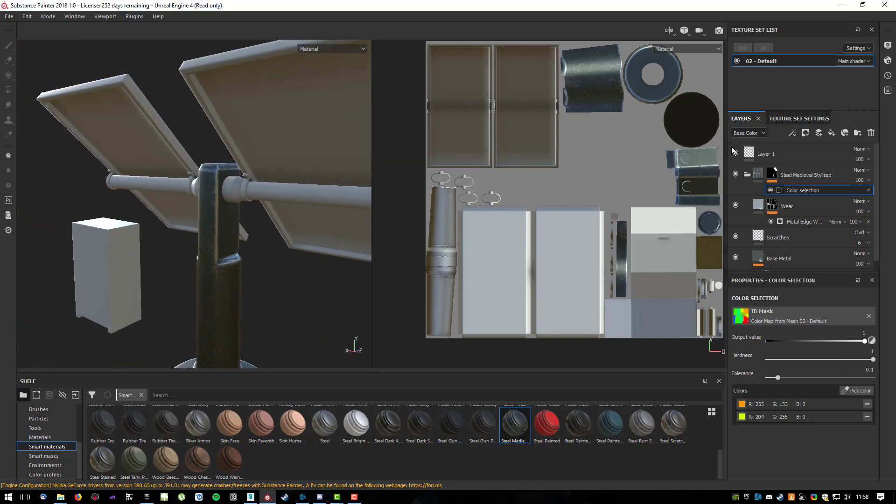
pyautogui.click(747, 174)
pyautogui.keyDown('alt'); pyautogui.moveTo(237, 203); pyautogui.dragTo(247, 155); pyautogui.keyUp('alt')
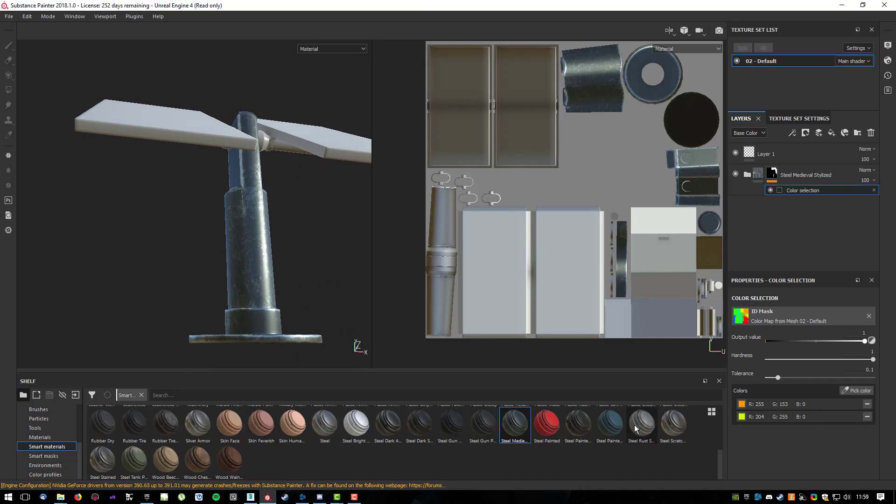
pyautogui.moveTo(641, 428)
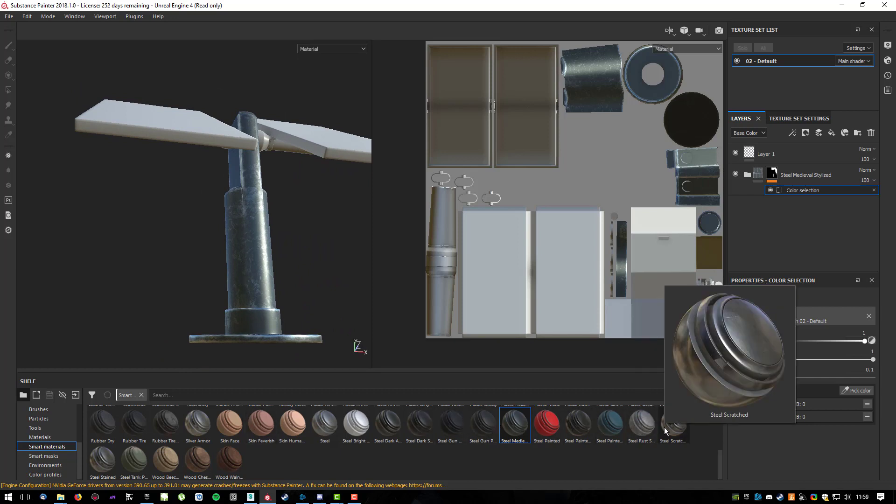
pyautogui.moveTo(666, 431); pyautogui.dragTo(805, 167)
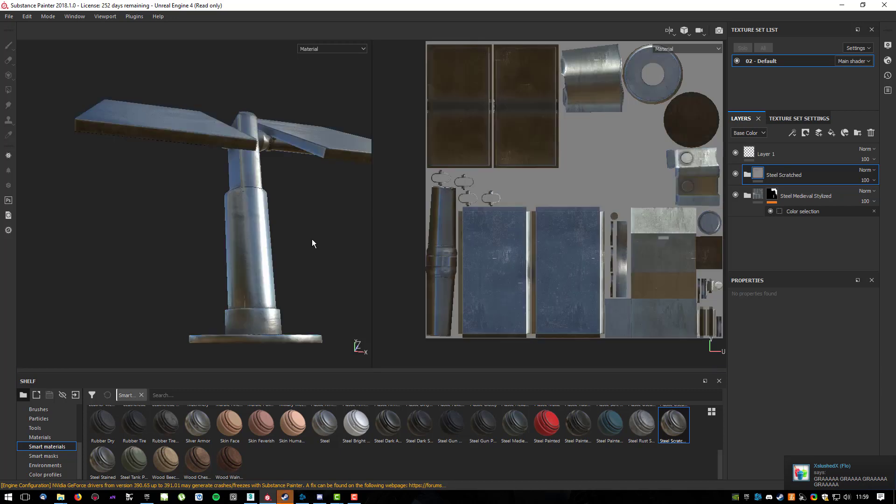
# Add a colour-selection mask to the Steel Scratched folder and pick the support rod's blue ID colour.
pyautogui.keyDown('alt'); pyautogui.moveTo(302, 173); pyautogui.dragTo(302, 220); pyautogui.keyUp('alt')
pyautogui.scroll(5, 272, 178)
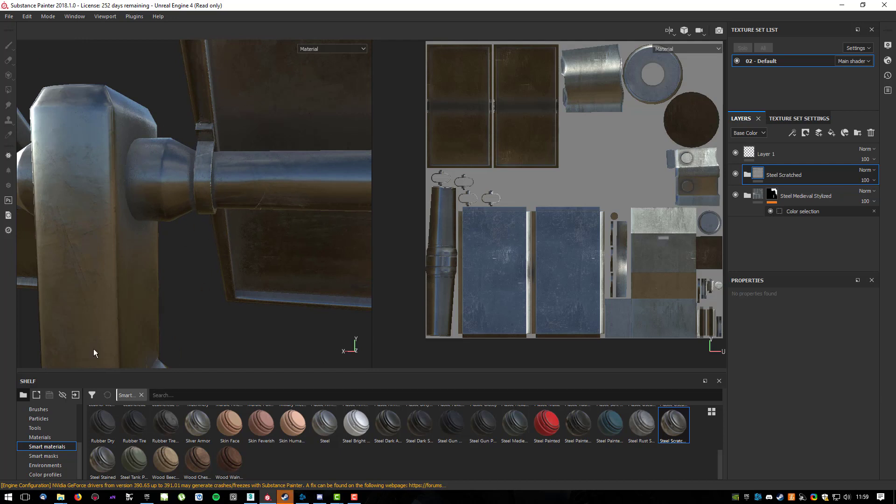
pyautogui.press('F10')
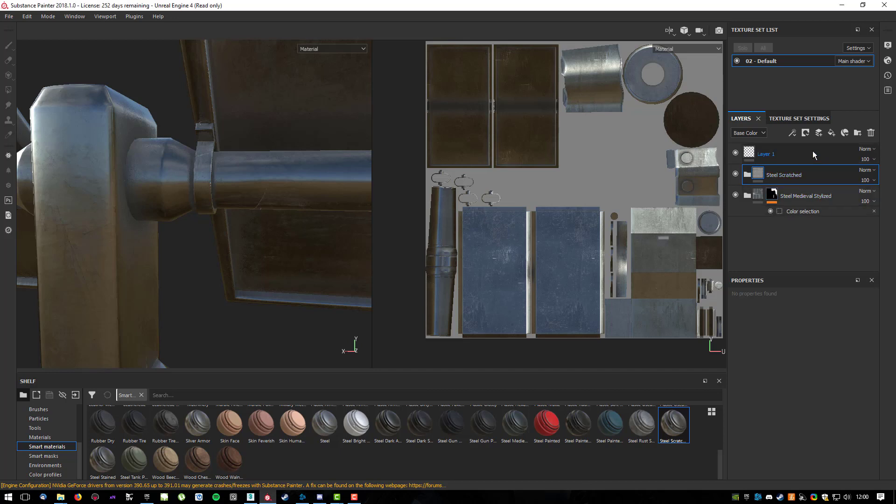
pyautogui.rightClick(771, 170)
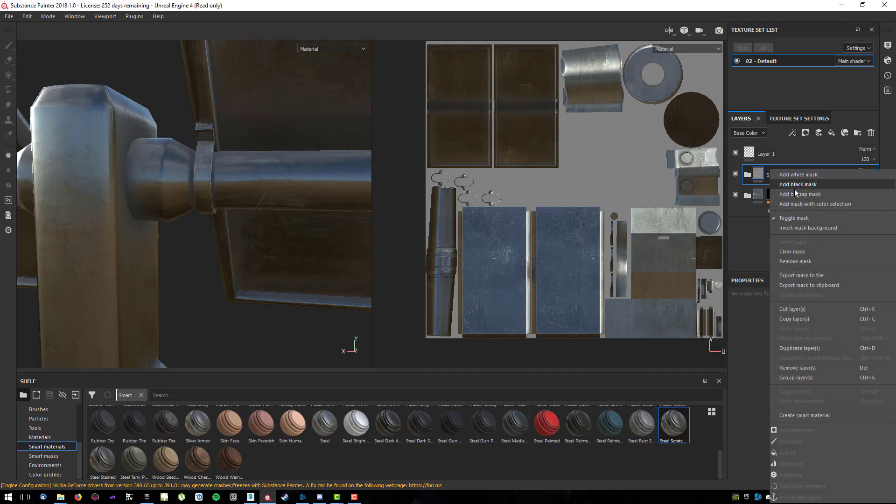
pyautogui.click(801, 205)
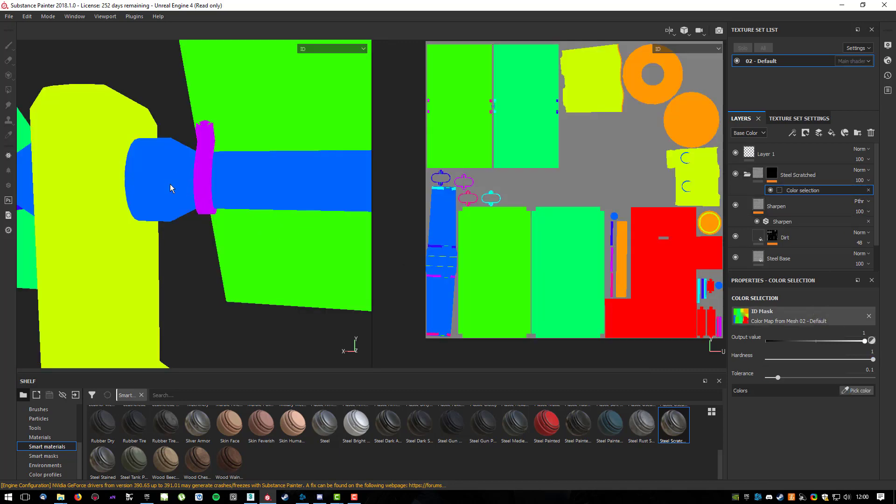
pyautogui.click(170, 188)
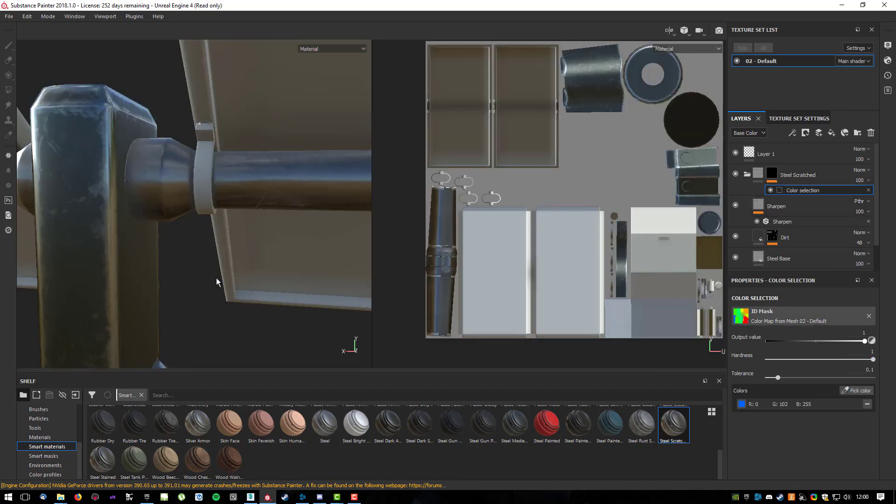
# Try adding the rod clip's pink ID colour to the Steel Scratched mask.
pyautogui.keyDown('alt'); pyautogui.moveTo(333, 161); pyautogui.dragTo(336, 186); pyautogui.keyUp('alt')
pyautogui.scroll(-3, 335, 187)
pyautogui.keyDown('alt'); pyautogui.moveTo(337, 203); pyautogui.dragTo(219, 168, button='middle'); pyautogui.keyUp('alt')
pyautogui.scroll(5, 220, 182)
pyautogui.keyDown('alt'); pyautogui.moveTo(222, 202); pyautogui.dragTo(238, 217); pyautogui.keyUp('alt')
pyautogui.scroll(3, 226, 221)
pyautogui.scroll(-3, 239, 192)
pyautogui.scroll(3, 217, 203)
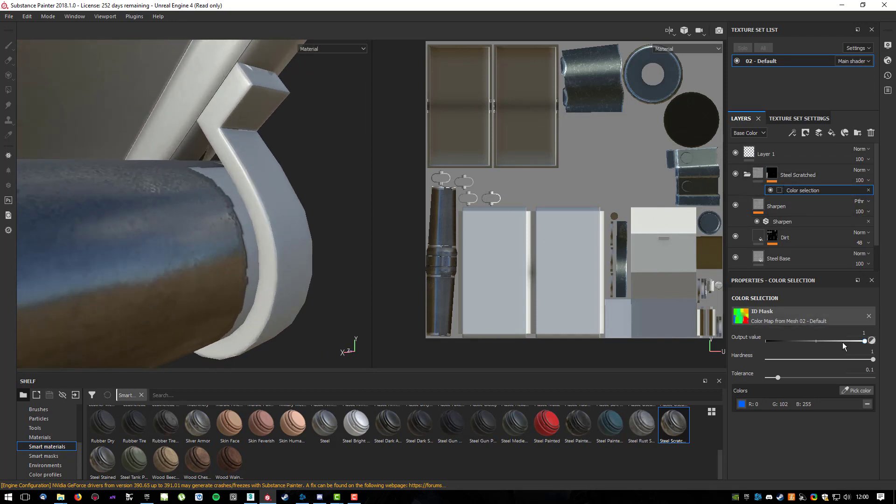
pyautogui.click(857, 391)
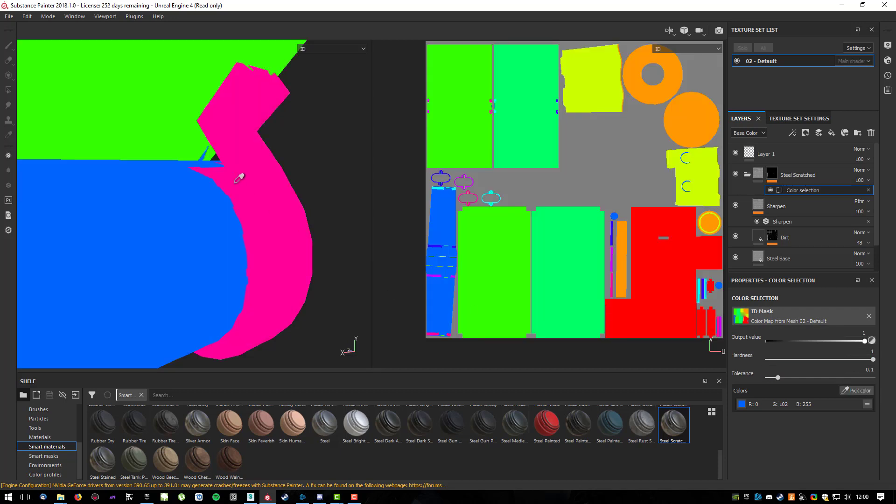
pyautogui.scroll(-5, 283, 202)
pyautogui.click(286, 212)
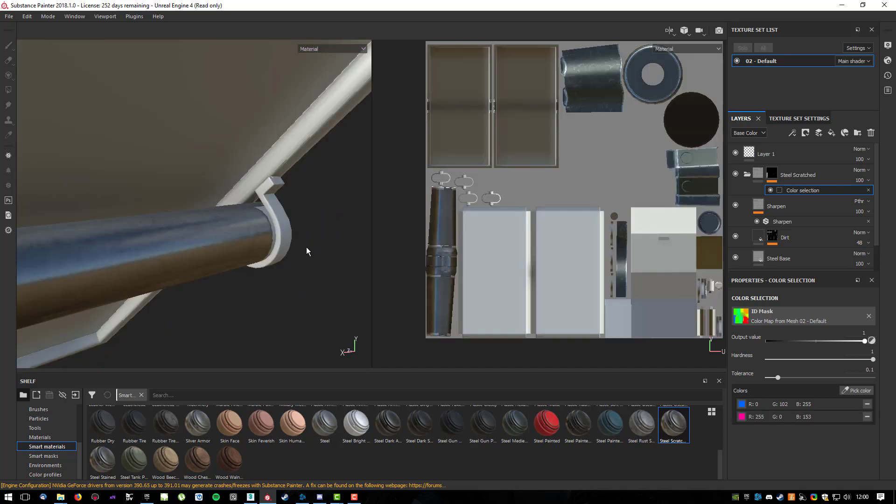
# Examine the support rod, the clips and the backs of the solar panels from several angles.
pyautogui.keyDown('alt'); pyautogui.moveTo(301, 251); pyautogui.dragTo(391, 210); pyautogui.keyUp('alt')
pyautogui.keyDown('alt'); pyautogui.moveTo(215, 192); pyautogui.dragTo(138, 190); pyautogui.keyUp('alt')
pyautogui.keyDown('alt'); pyautogui.moveTo(138, 190); pyautogui.dragTo(76, 186, button='middle'); pyautogui.keyUp('alt')
pyautogui.scroll(4, 198, 178)
pyautogui.keyDown('alt'); pyautogui.moveTo(222, 167); pyautogui.dragTo(364, 231); pyautogui.keyUp('alt')
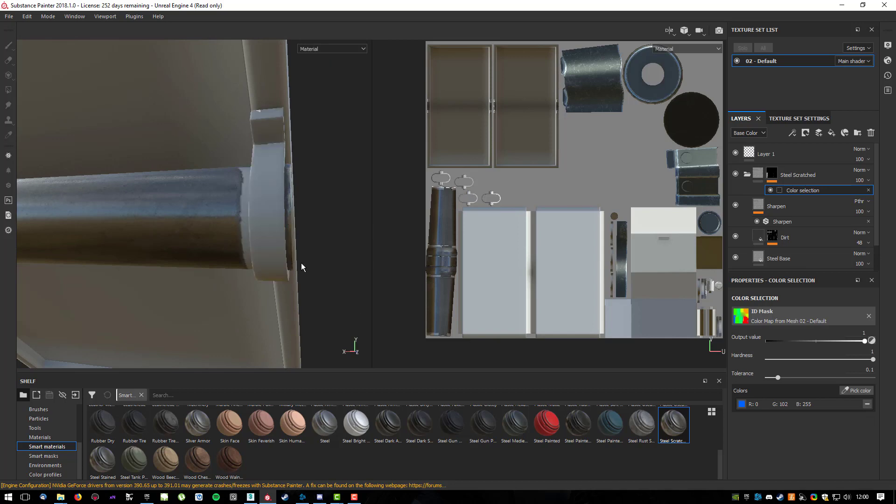
pyautogui.scroll(2, 239, 189)
pyautogui.scroll(-10, 228, 209)
pyautogui.keyDown('alt'); pyautogui.moveTo(147, 194); pyautogui.dragTo(333, 147); pyautogui.keyUp('alt')
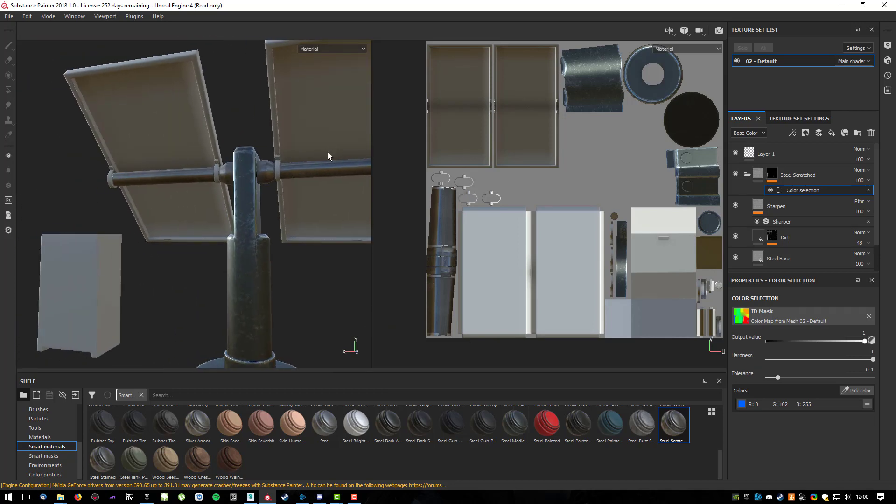
pyautogui.keyDown('alt'); pyautogui.moveTo(192, 174); pyautogui.dragTo(182, 192); pyautogui.keyUp('alt')
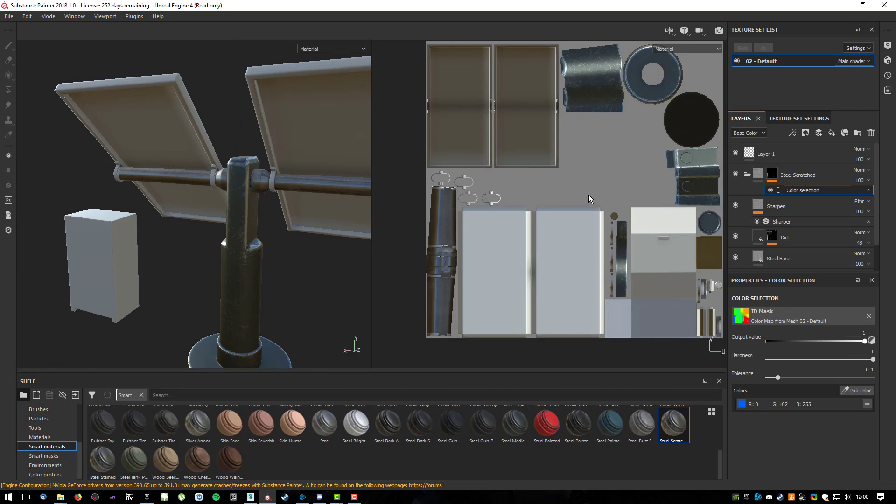
# Collapse the Steel Scratched folder and add the Steel Rough material as a fill layer directly above it.
pyautogui.moveTo(596, 176); pyautogui.dragTo(507, 191, button='middle')
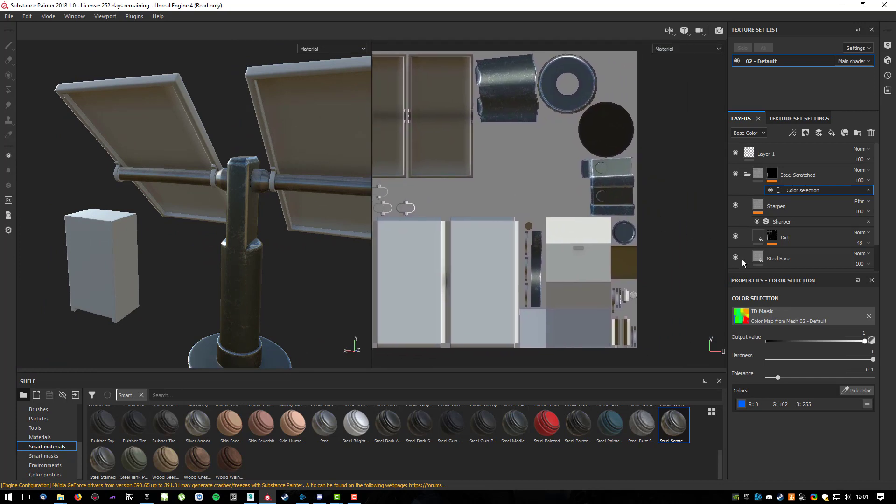
pyautogui.click(748, 174)
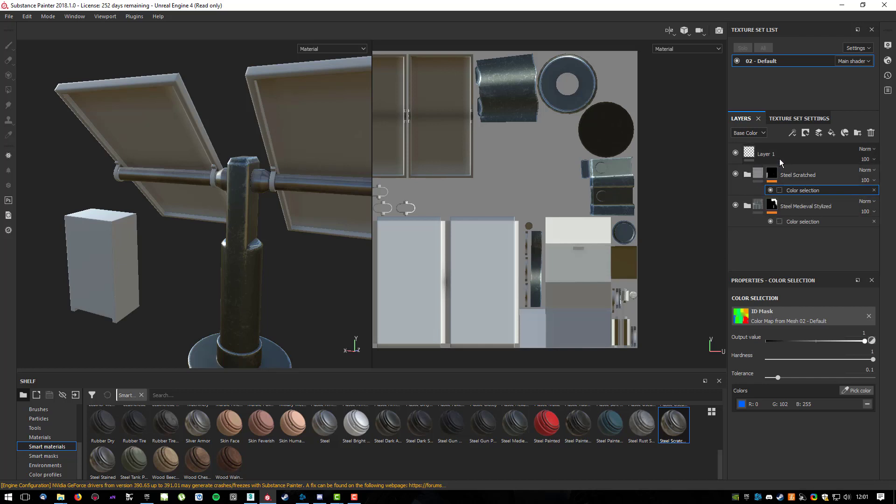
pyautogui.click(40, 438)
pyautogui.scroll(-3, 485, 442)
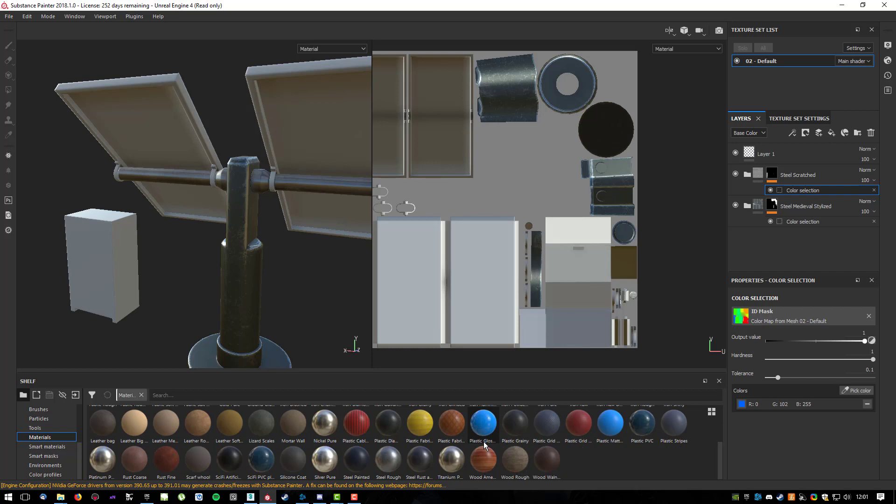
pyautogui.moveTo(390, 467); pyautogui.dragTo(822, 164)
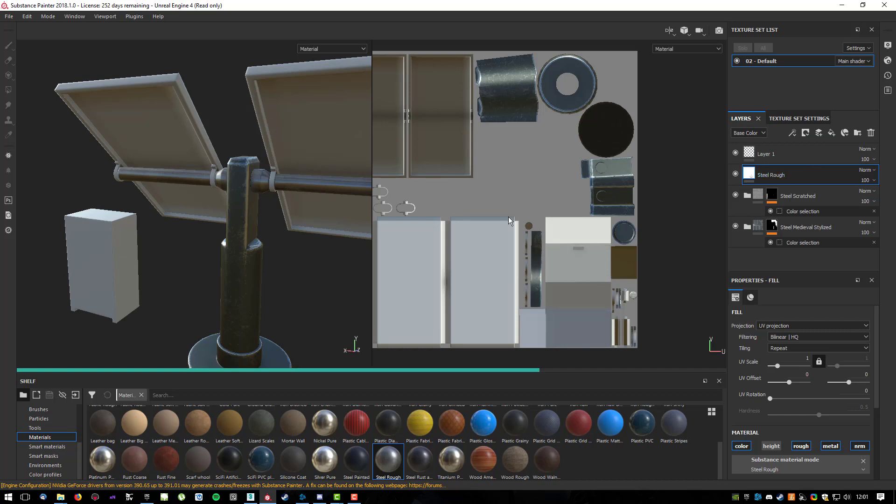
# Add a colour-selection mask to the Steel Rough layer and pick the rod-end clip's pink ID colour.
pyautogui.keyDown('alt'); pyautogui.moveTo(308, 210); pyautogui.dragTo(156, 204, button='middle'); pyautogui.keyUp('alt')
pyautogui.keyDown('alt'); pyautogui.moveTo(156, 204); pyautogui.dragTo(179, 171, button='right'); pyautogui.keyUp('alt')
pyautogui.keyDown('alt'); pyautogui.moveTo(179, 171); pyautogui.dragTo(227, 213, button='middle'); pyautogui.keyUp('alt')
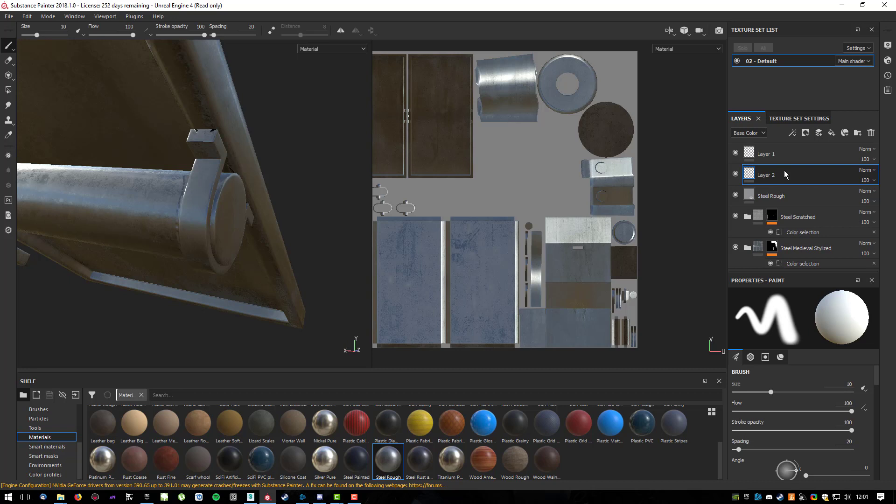
pyautogui.click(785, 172)
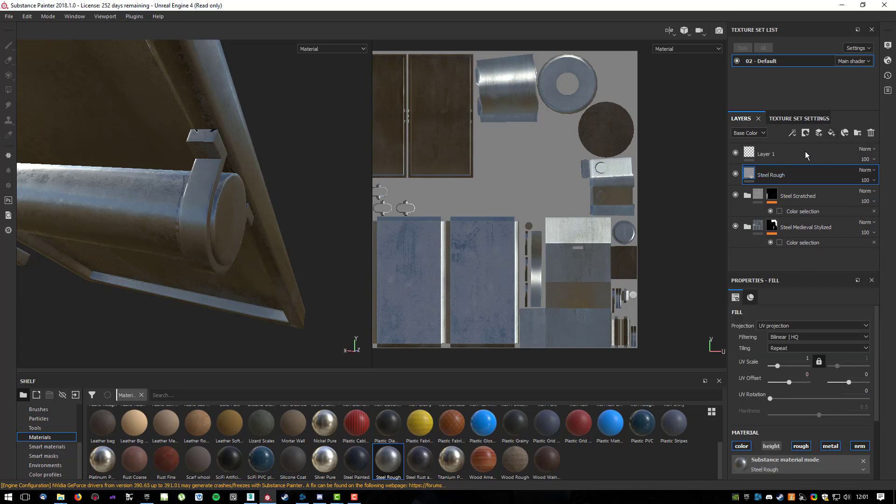
pyautogui.click(806, 133)
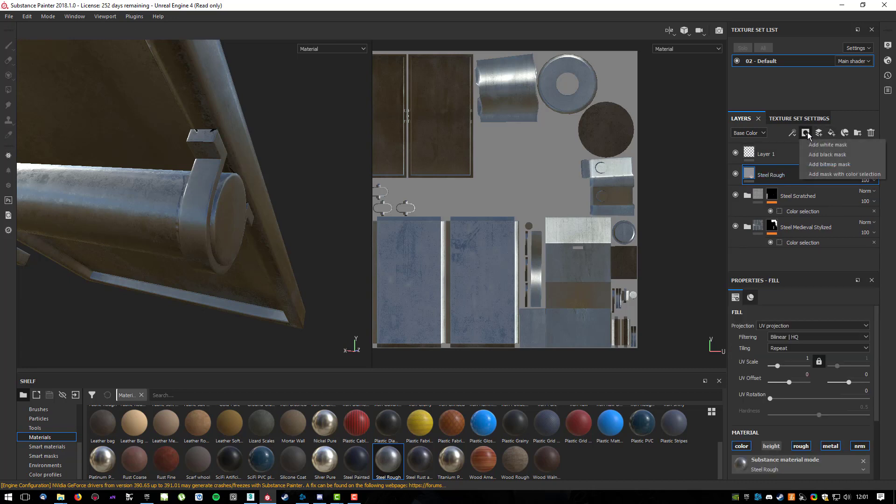
pyautogui.click(836, 174)
pyautogui.click(857, 392)
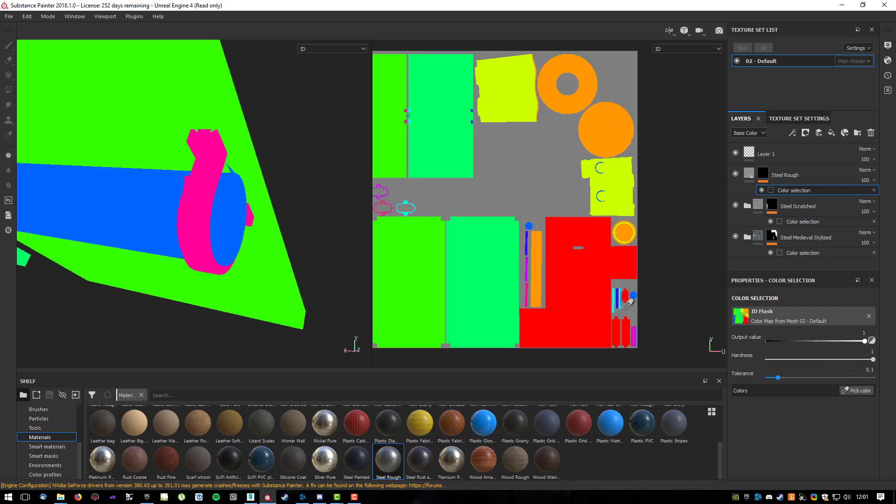
pyautogui.click(215, 185)
# Add the other three clips' purple, dark blue and cyan ID colours to the Steel Rough mask.
pyautogui.keyDown('alt'); pyautogui.moveTo(338, 201); pyautogui.dragTo(110, 192); pyautogui.keyUp('alt')
pyautogui.keyDown('alt'); pyautogui.moveTo(111, 188); pyautogui.dragTo(346, 174, button='middle'); pyautogui.keyUp('alt')
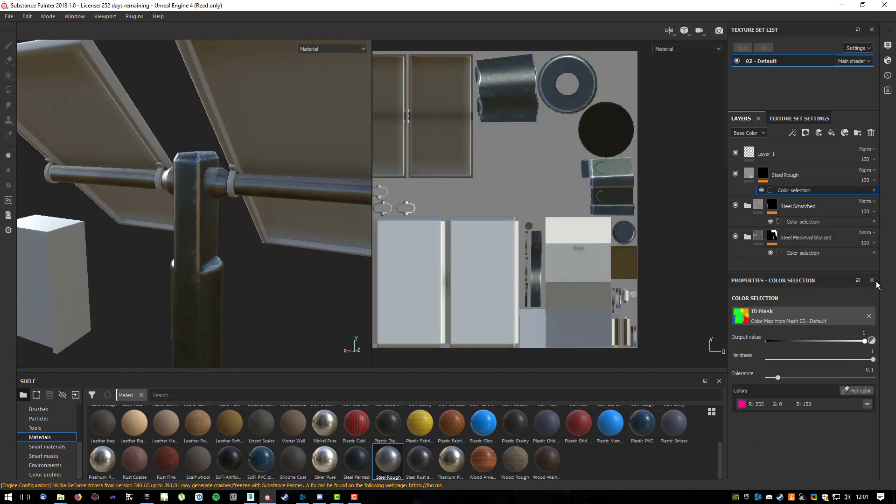
pyautogui.click(859, 390)
pyautogui.click(235, 170)
pyautogui.keyDown('alt'); pyautogui.moveTo(245, 181); pyautogui.dragTo(268, 138); pyautogui.keyUp('alt')
pyautogui.click(859, 390)
pyautogui.click(251, 172)
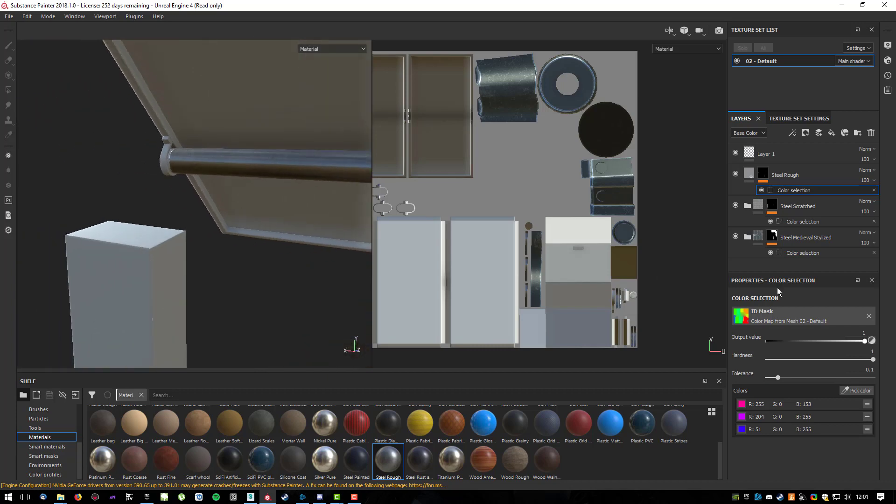
pyautogui.click(854, 392)
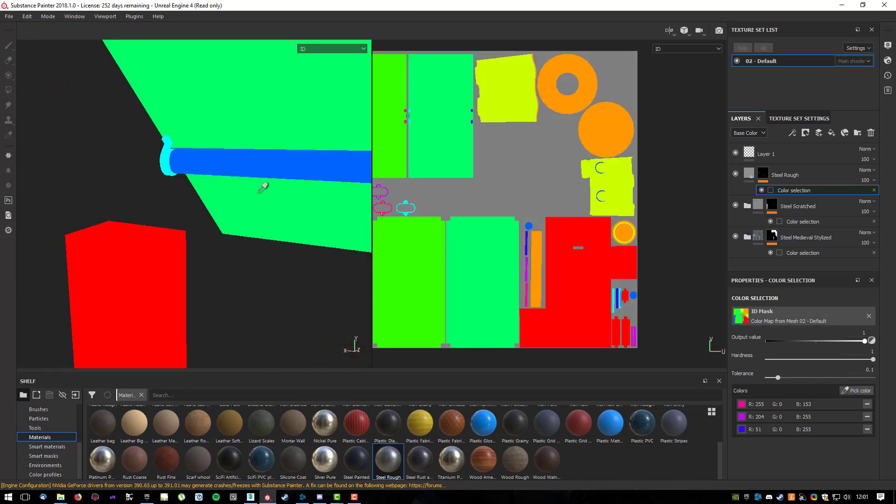
pyautogui.click(171, 150)
pyautogui.keyDown('alt'); pyautogui.moveTo(202, 161); pyautogui.dragTo(157, 170); pyautogui.keyUp('alt')
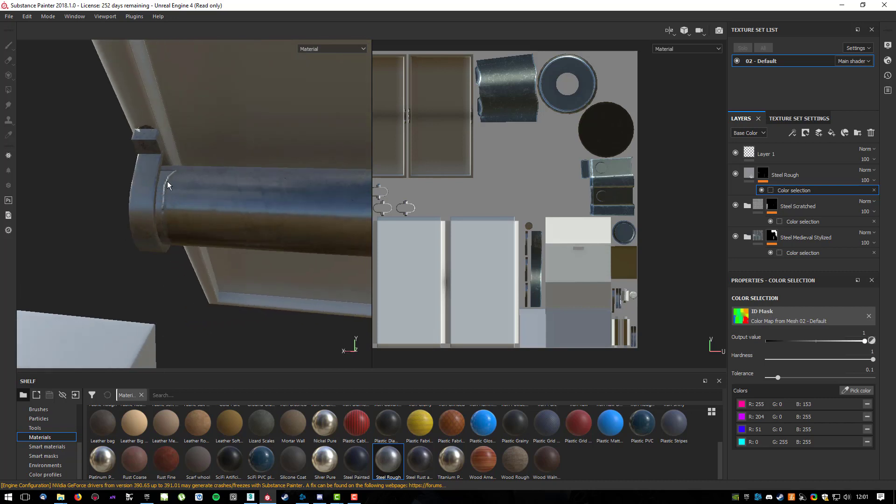
# Switch the viewport to 3D only and frame the whole solar panel model from the front.
pyautogui.keyDown('alt'); pyautogui.moveTo(279, 195); pyautogui.dragTo(299, 177); pyautogui.keyUp('alt')
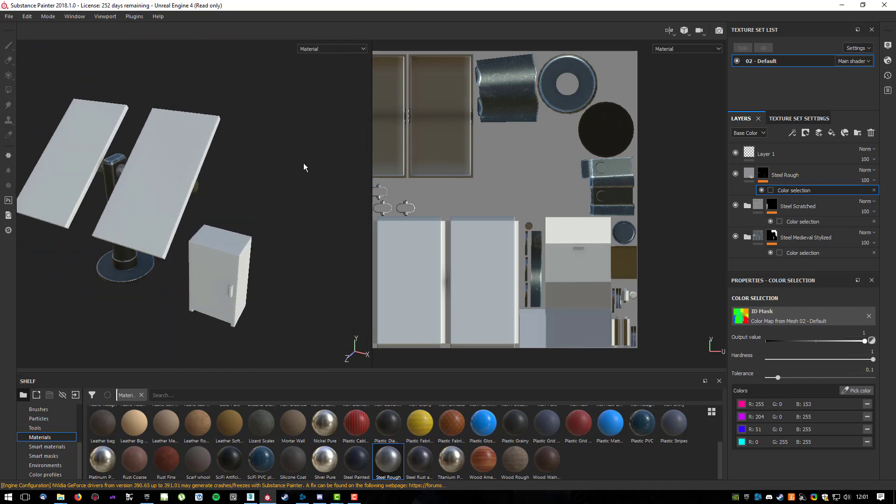
pyautogui.click(685, 31)
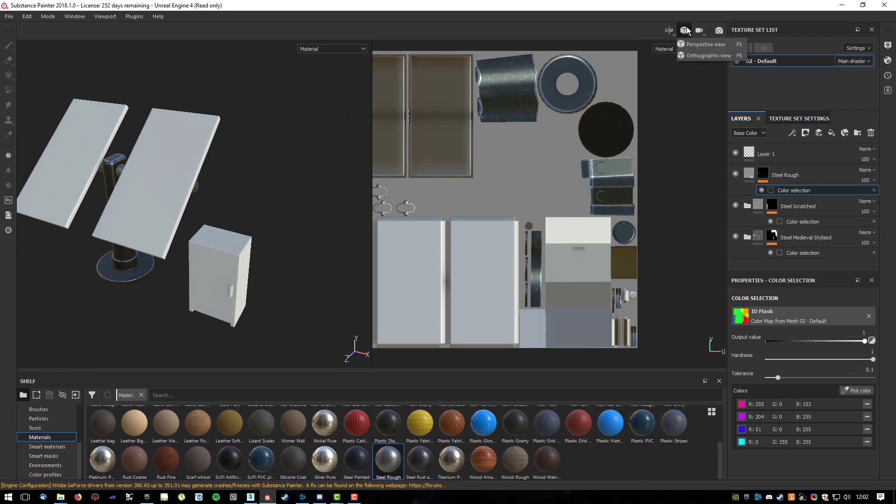
pyautogui.click(672, 31)
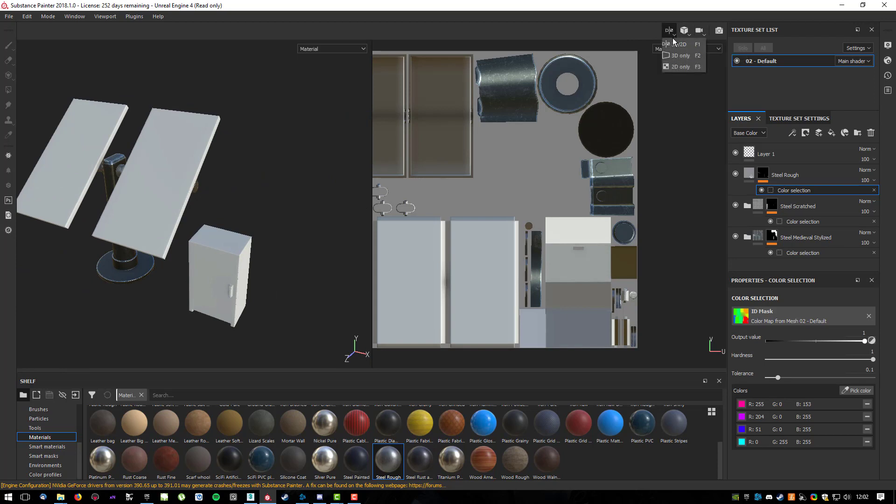
pyautogui.click(681, 56)
pyautogui.keyDown('alt'); pyautogui.moveTo(356, 136); pyautogui.dragTo(434, 148); pyautogui.keyUp('alt')
pyautogui.press('f')
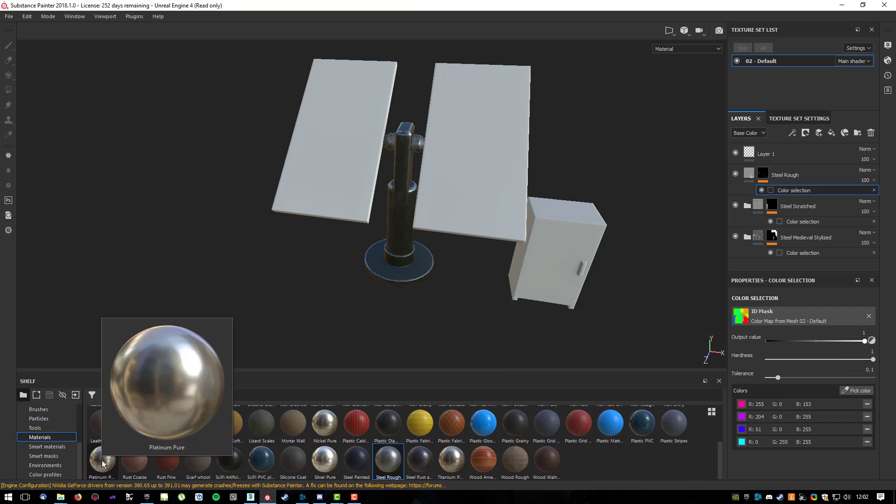
# Add the Platinum Pure material as a fill layer above Steel Rough and set its roughness to about 0.058.
pyautogui.moveTo(104, 462); pyautogui.dragTo(800, 162)
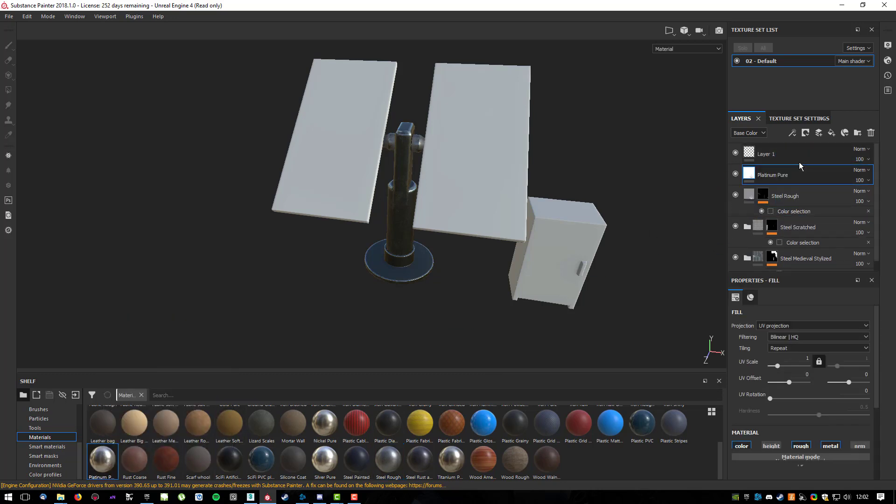
pyautogui.keyDown('alt'); pyautogui.moveTo(601, 217); pyautogui.dragTo(528, 194); pyautogui.keyUp('alt')
pyautogui.scroll(4, 537, 198)
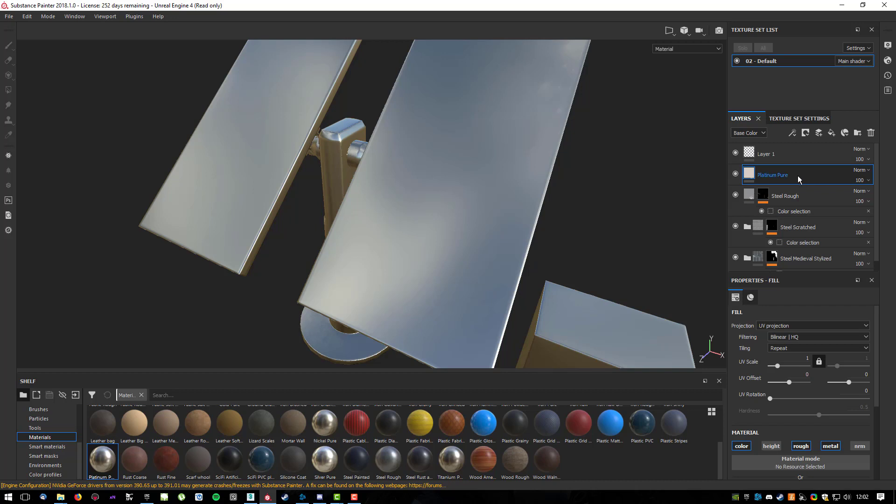
pyautogui.scroll(-4, 836, 400)
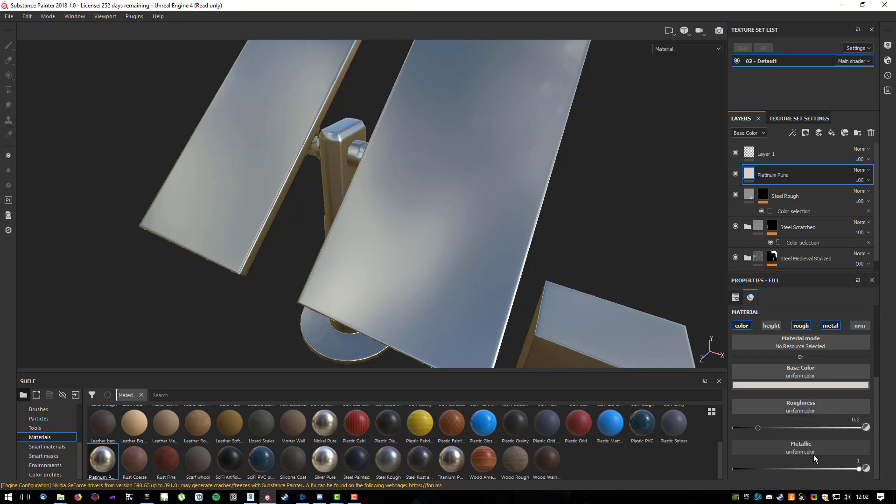
pyautogui.moveTo(757, 430); pyautogui.dragTo(738, 434)
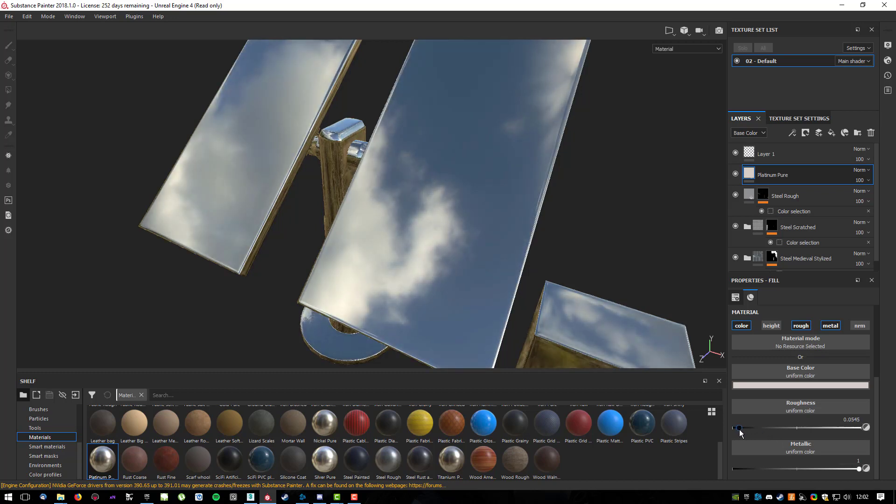
pyautogui.moveTo(616, 212)
pyautogui.keyDown('alt'); pyautogui.mouseDown()
pyautogui.moveTo(350, 144)
pyautogui.moveTo(252, 136)
pyautogui.moveTo(348, 190)
pyautogui.moveTo(607, 170)
pyautogui.moveTo(767, 188)
pyautogui.moveTo(821, 154)
pyautogui.moveTo(668, 160)
pyautogui.moveTo(505, 184)
pyautogui.moveTo(577, 225)
pyautogui.moveTo(671, 130)
pyautogui.moveTo(678, 192)
pyautogui.moveTo(790, 176)
pyautogui.moveTo(626, 183)
pyautogui.moveTo(456, 168)
pyautogui.moveTo(394, 176)
pyautogui.moveTo(836, 182)
pyautogui.moveTo(812, 206)
pyautogui.moveTo(533, 190)
pyautogui.moveTo(689, 203)
pyautogui.moveTo(651, 174)
pyautogui.moveTo(681, 194)
pyautogui.mouseUp(); pyautogui.keyUp('alt')
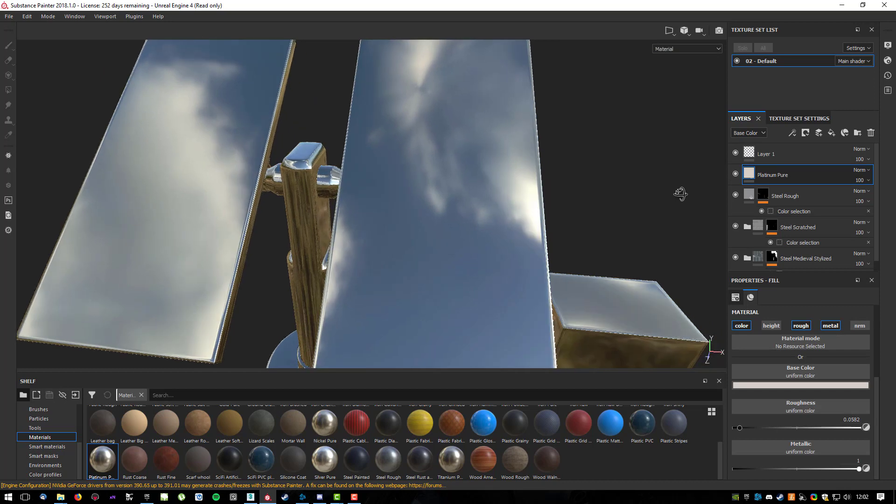
# Remove the Platinum Pure layer from the layer stack.
pyautogui.rightClick(803, 172)
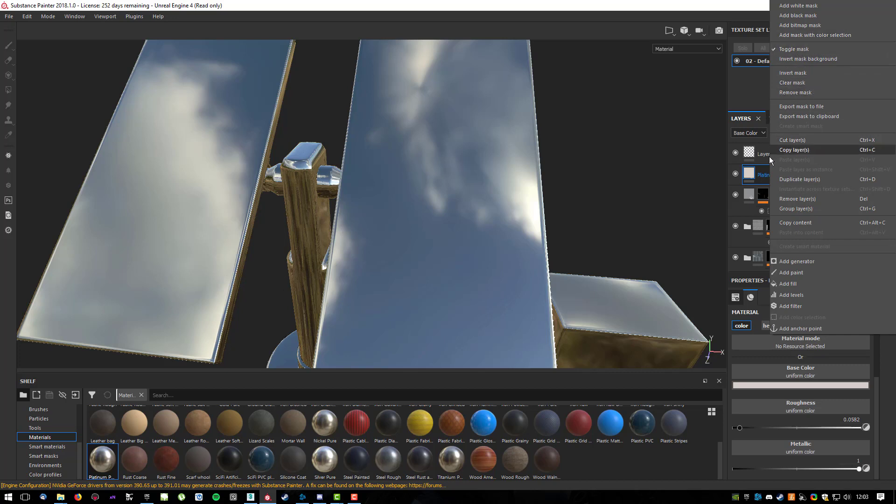
pyautogui.click(761, 173)
pyautogui.rightClick(749, 172)
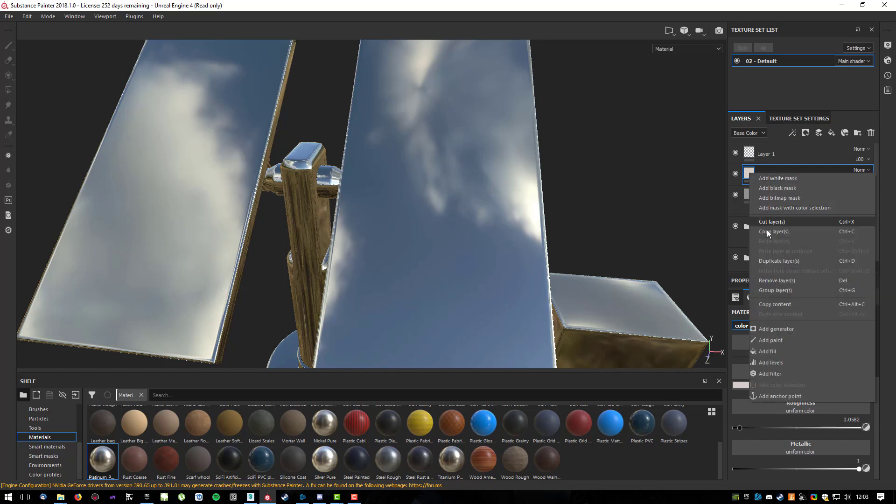
pyautogui.click(785, 282)
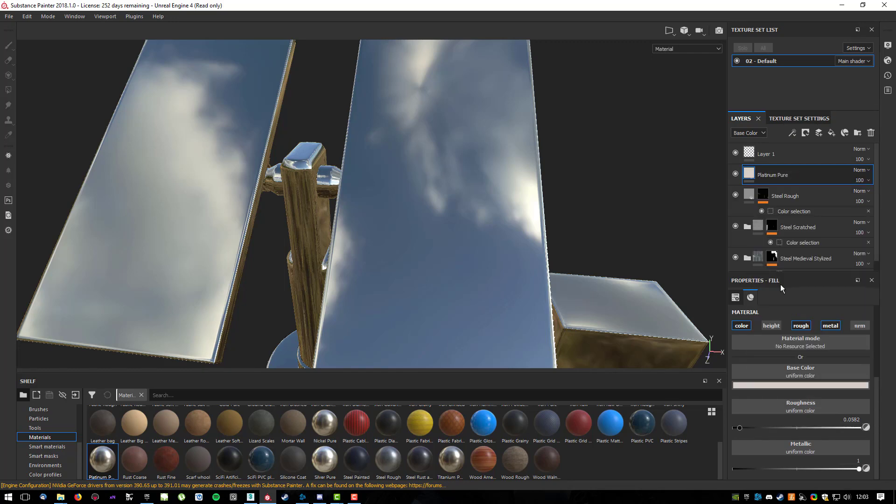
# Compare the iron materials in the shelf, such as Iron Rough, Iron Hammered and Iron Pure, for the solar panels.
pyautogui.keyDown('alt'); pyautogui.moveTo(526, 189); pyautogui.dragTo(442, 174); pyautogui.keyUp('alt')
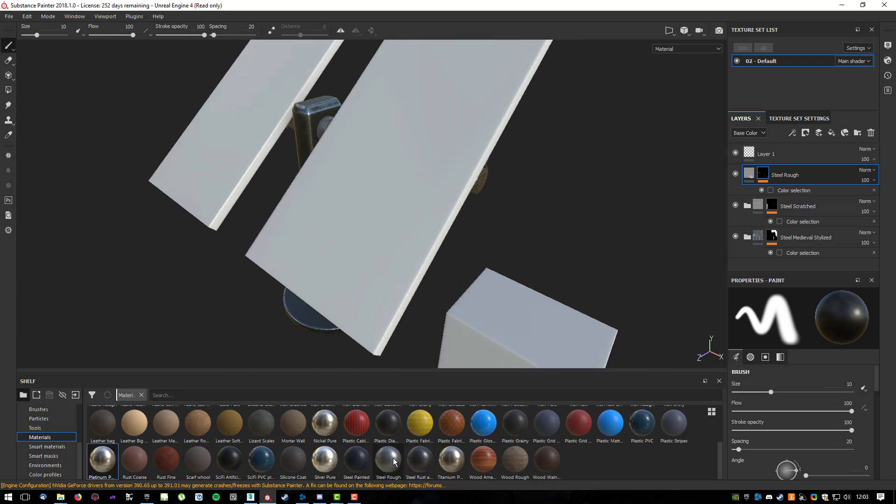
pyautogui.scroll(2, 499, 465)
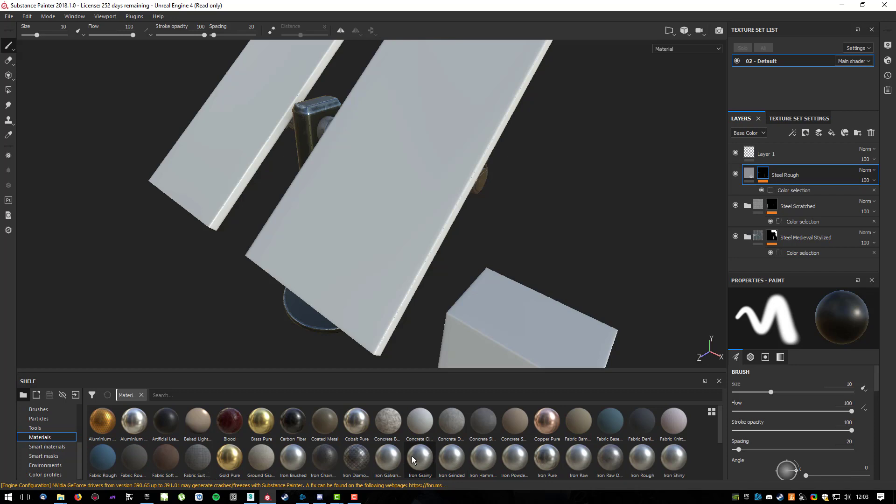
pyautogui.click(453, 458)
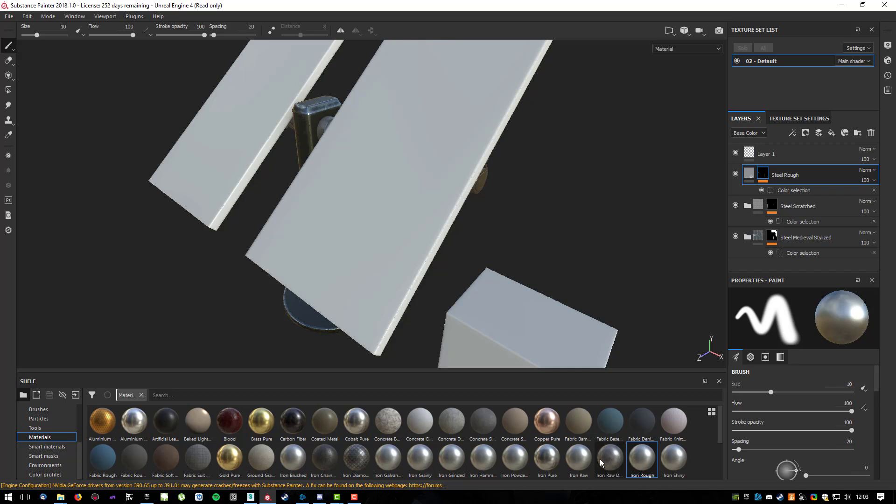
pyautogui.click(388, 456)
pyautogui.click(419, 455)
pyautogui.click(493, 458)
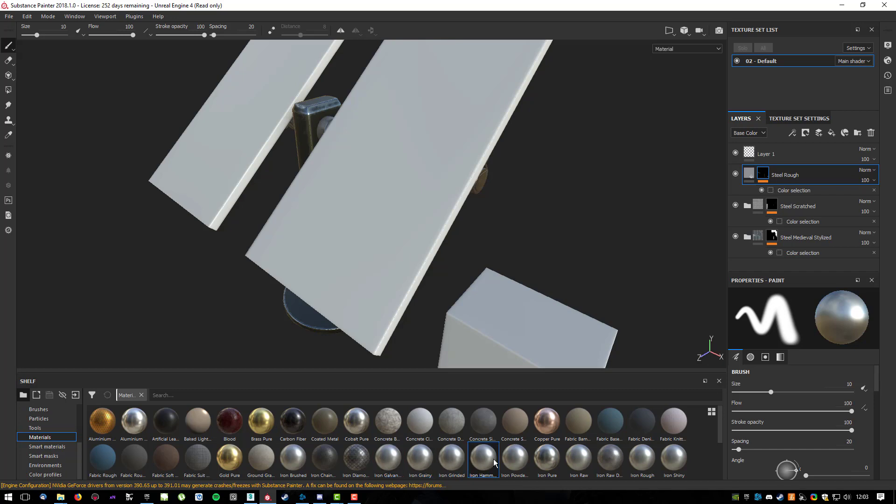
pyautogui.click(522, 458)
pyautogui.click(548, 460)
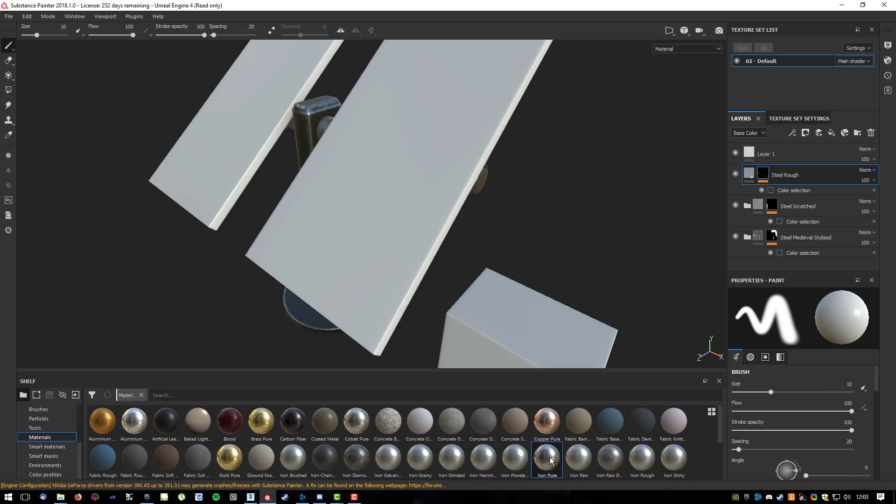
# Try the Iron Raw material as a fill layer above Steel Rough, and remove it from the layer stack.
pyautogui.moveTo(579, 458); pyautogui.dragTo(825, 160)
pyautogui.keyDown('alt'); pyautogui.moveTo(516, 214); pyautogui.dragTo(460, 183); pyautogui.keyUp('alt')
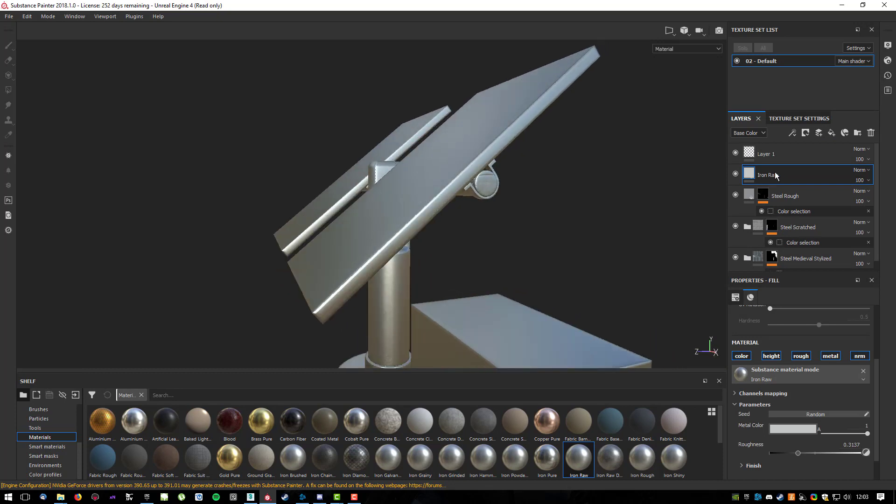
pyautogui.rightClick(772, 180)
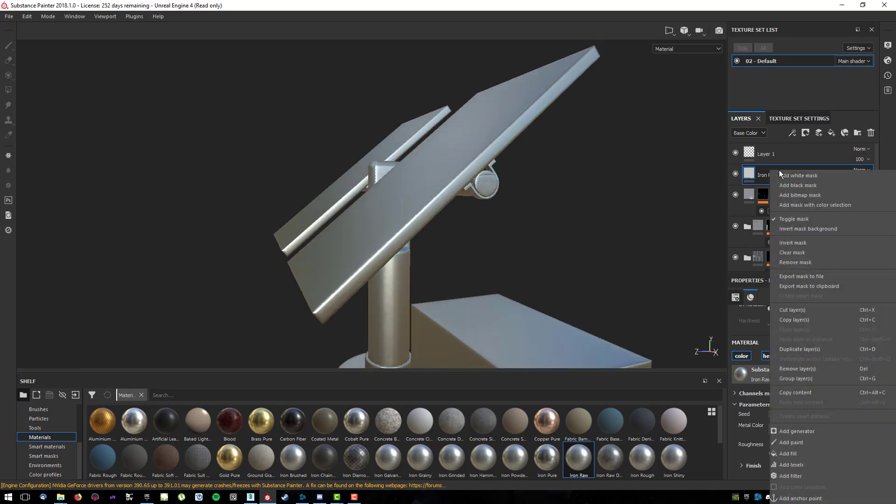
pyautogui.click(799, 368)
# Add the Iron Raw Damaged material as a fill layer above Steel Rough and inspect it on the whole model.
pyautogui.moveTo(612, 458); pyautogui.dragTo(797, 161)
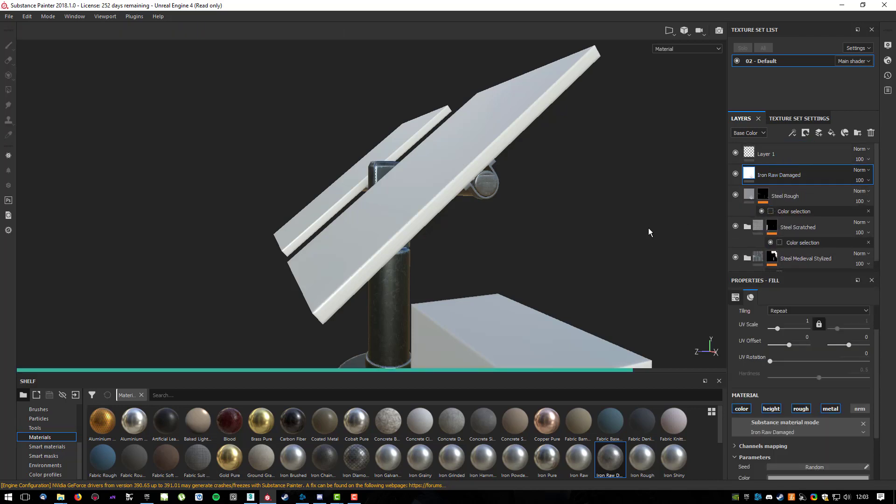
pyautogui.keyDown('alt'); pyautogui.moveTo(552, 216); pyautogui.dragTo(254, 259); pyautogui.keyUp('alt')
pyautogui.keyDown('alt'); pyautogui.moveTo(491, 209); pyautogui.dragTo(408, 221, button='middle'); pyautogui.keyUp('alt')
pyautogui.keyDown('alt'); pyautogui.moveTo(408, 221); pyautogui.dragTo(710, 217); pyautogui.keyUp('alt')
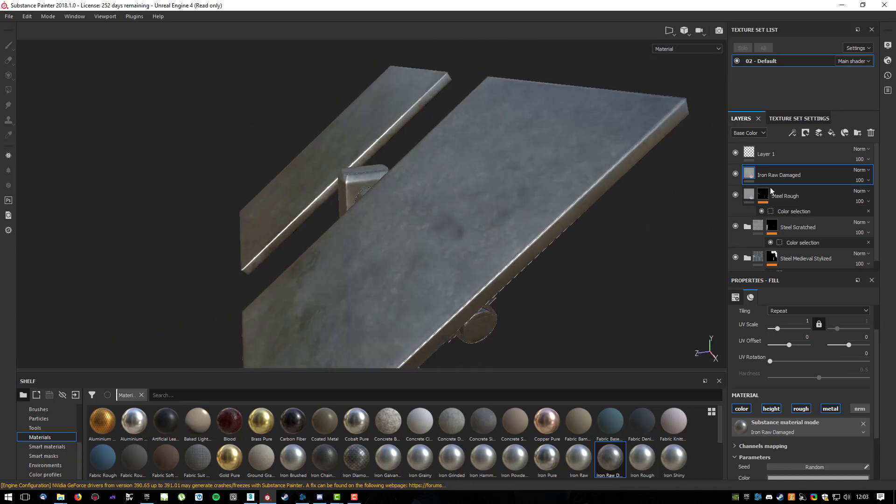
pyautogui.scroll(3, 560, 244)
pyautogui.scroll(-5, 548, 270)
pyautogui.keyDown('alt'); pyautogui.moveTo(545, 280); pyautogui.dragTo(504, 184); pyautogui.keyUp('alt')
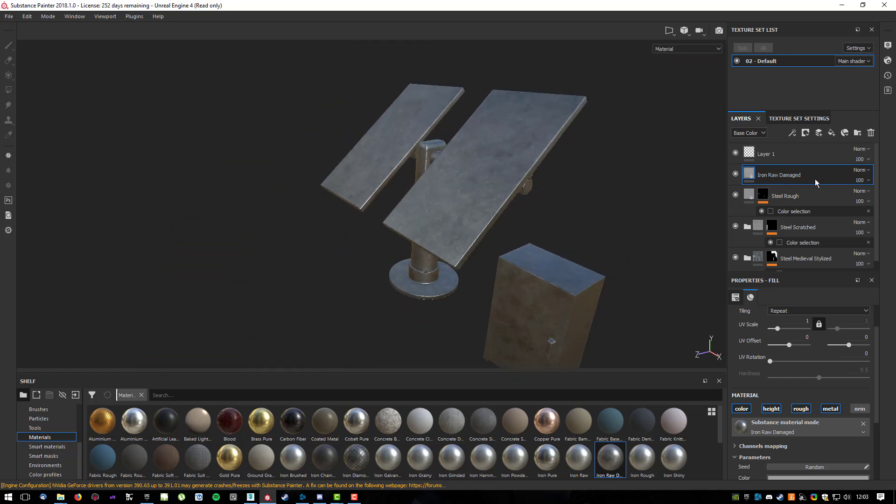
# Add a colour selection mask to the Iron Raw Damaged layer.
pyautogui.rightClick(775, 176)
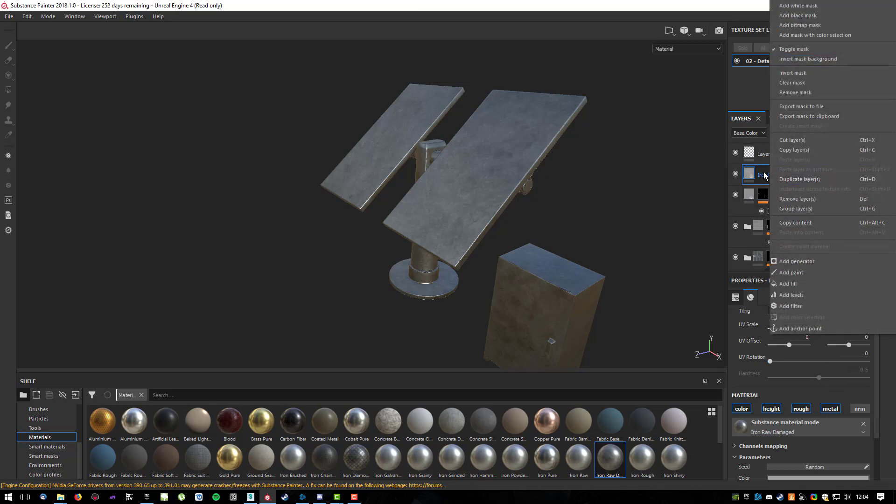
pyautogui.click(766, 176)
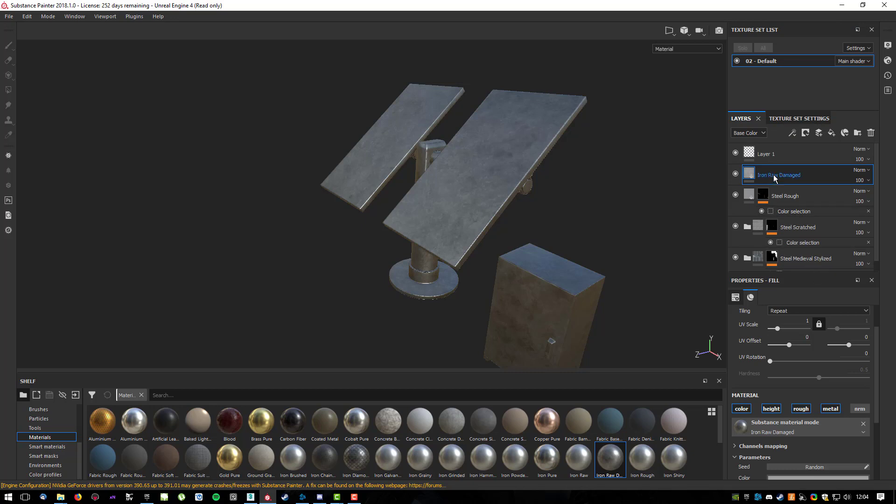
pyautogui.click(806, 134)
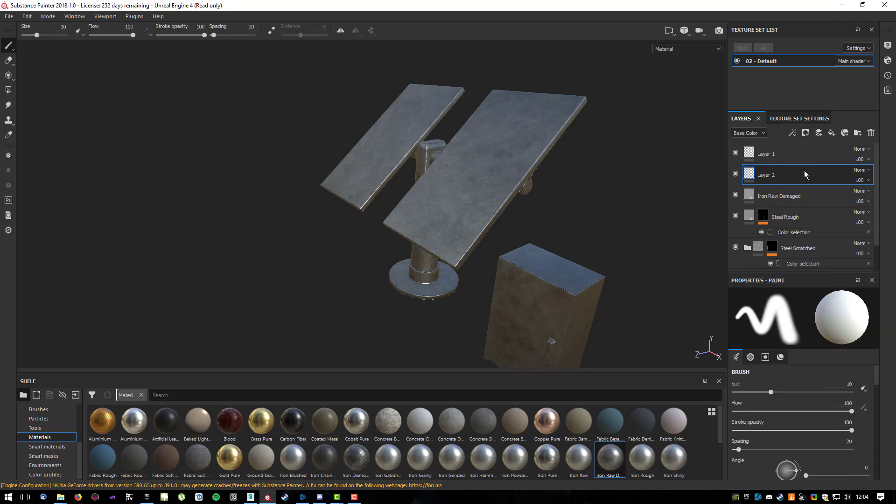
pyautogui.hotkey('ctrl', 'z')
pyautogui.click(805, 133)
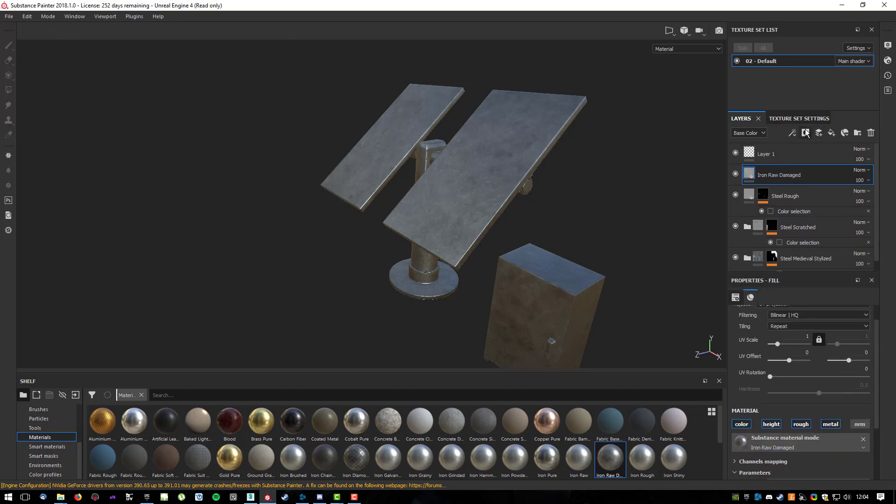
pyautogui.click(816, 175)
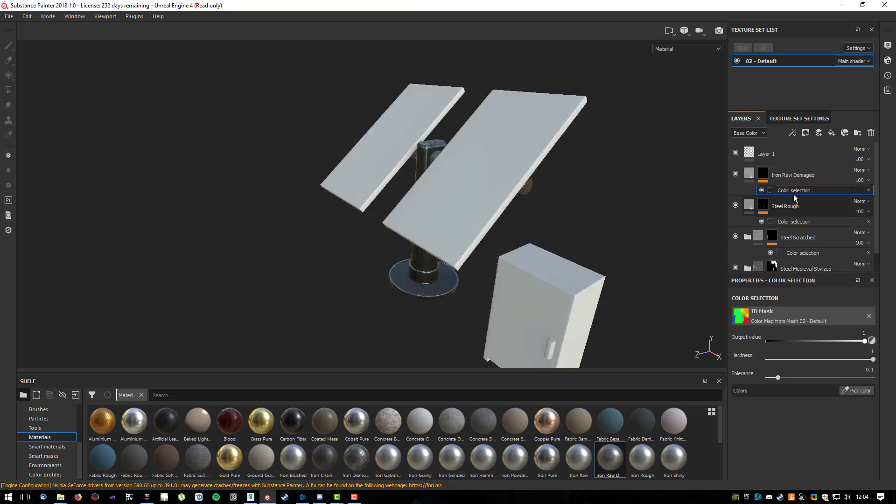
# Add both solar panels' green ID colours (0, 255, 102 and 51, 255, 0) to the Iron Raw Damaged mask.
pyautogui.click(857, 391)
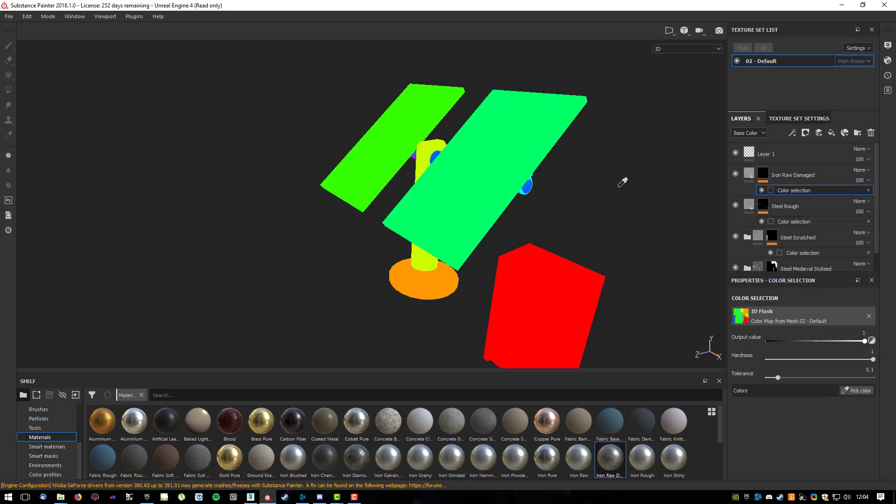
pyautogui.click(515, 160)
pyautogui.keyDown('alt'); pyautogui.moveTo(516, 159); pyautogui.dragTo(438, 139); pyautogui.keyUp('alt')
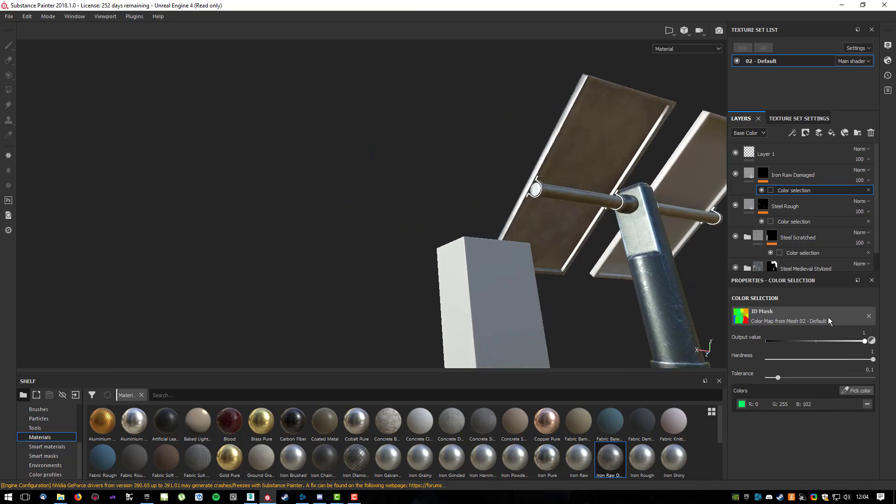
pyautogui.click(857, 390)
pyautogui.click(698, 185)
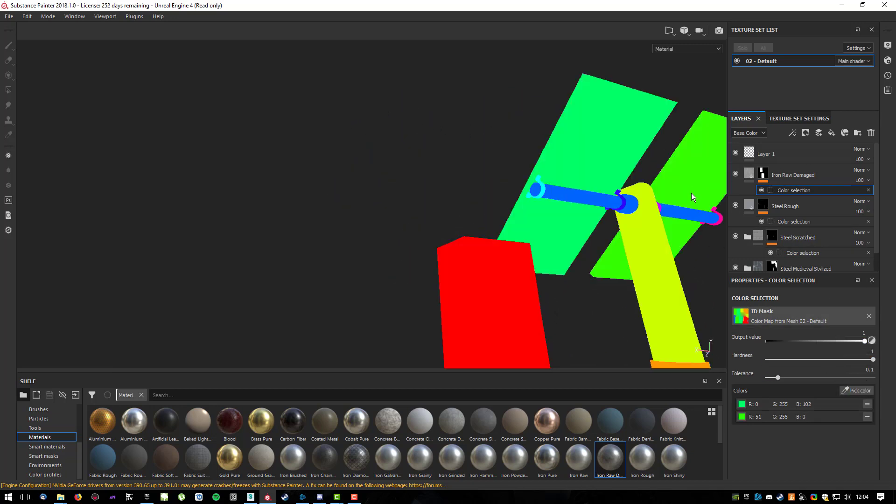
pyautogui.keyDown('alt'); pyautogui.moveTo(556, 133); pyautogui.dragTo(578, 202); pyautogui.keyUp('alt')
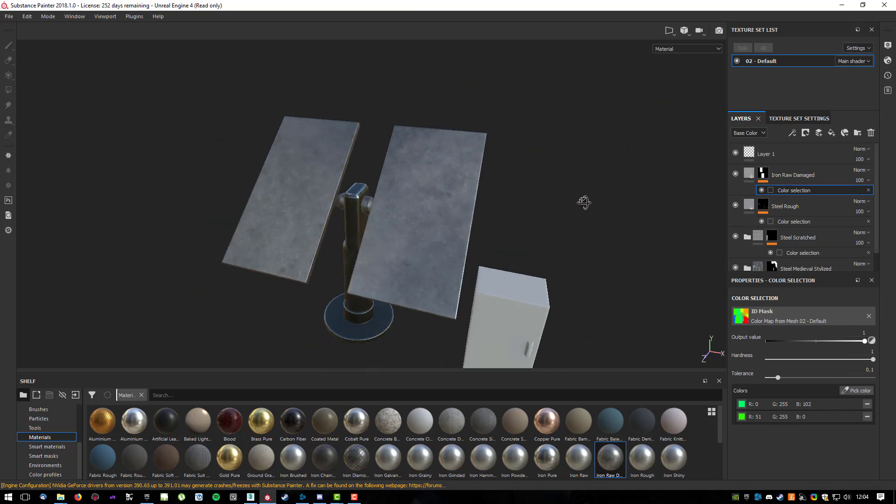
# Show the 3D and 2D views side by side and frame the two panel faces in the UV layout.
pyautogui.scroll(-3, 460, 245)
pyautogui.scroll(4, 468, 236)
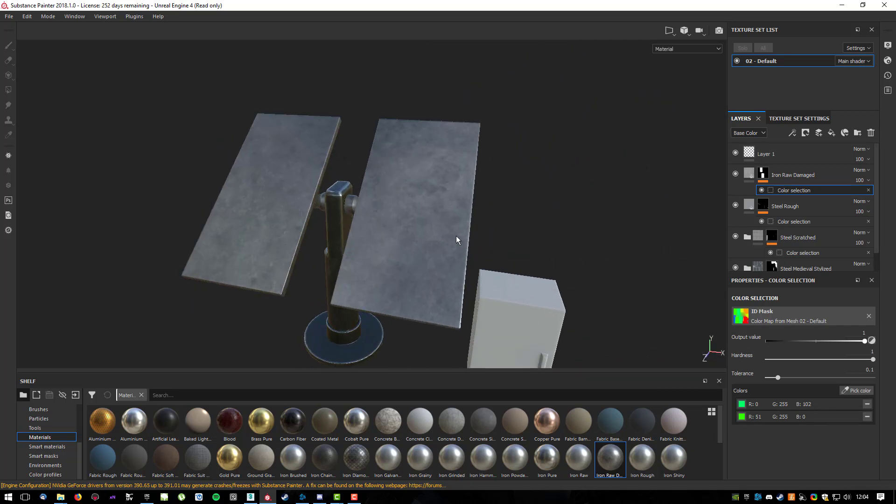
pyautogui.scroll(2, 392, 210)
pyautogui.click(764, 176)
pyautogui.click(754, 177)
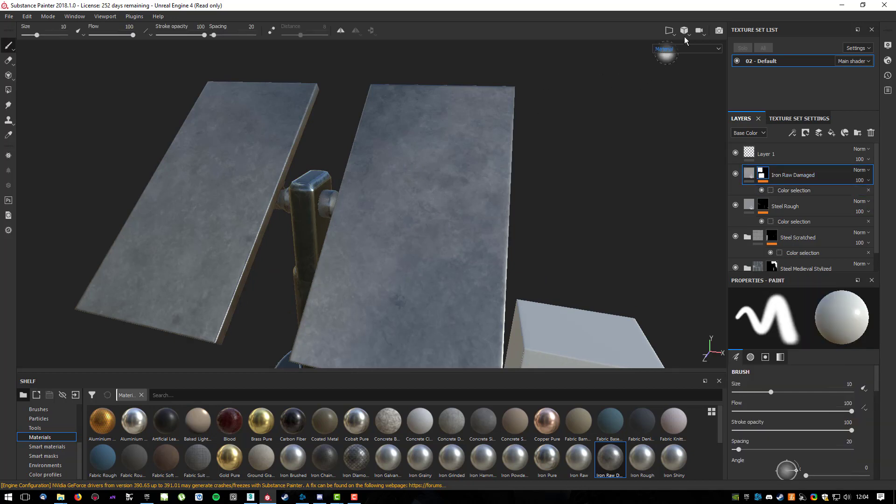
pyautogui.click(670, 31)
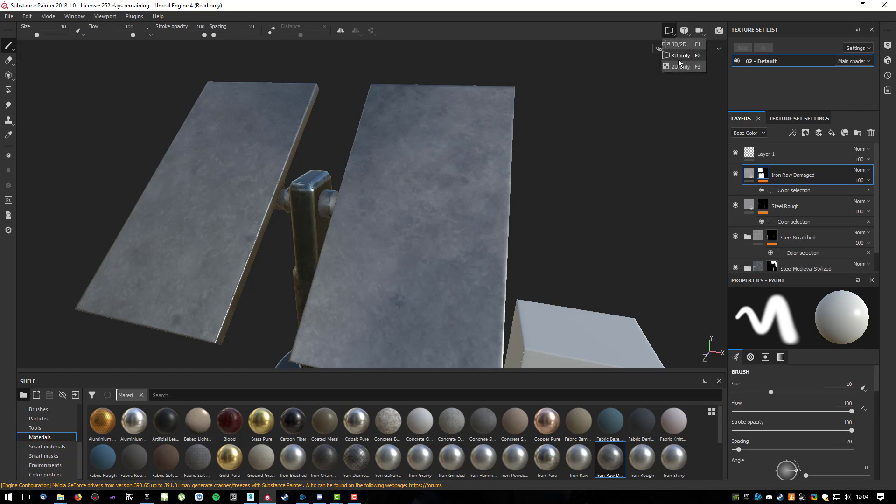
pyautogui.click(679, 47)
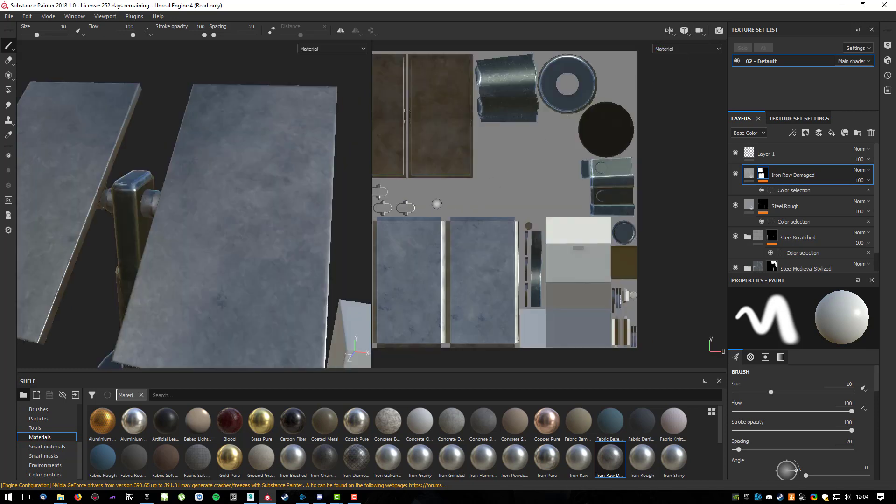
pyautogui.moveTo(437, 205); pyautogui.dragTo(503, 136, button='middle')
pyautogui.scroll(5, 451, 187)
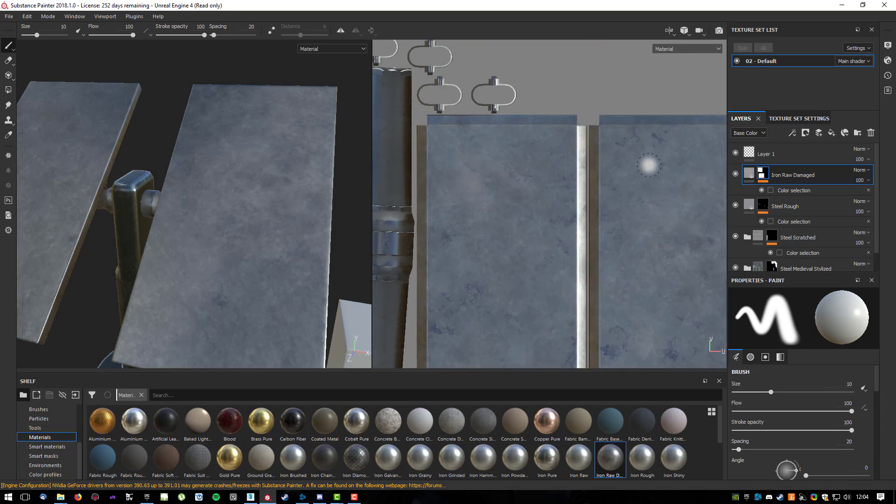
pyautogui.moveTo(557, 188); pyautogui.dragTo(508, 160, button='middle')
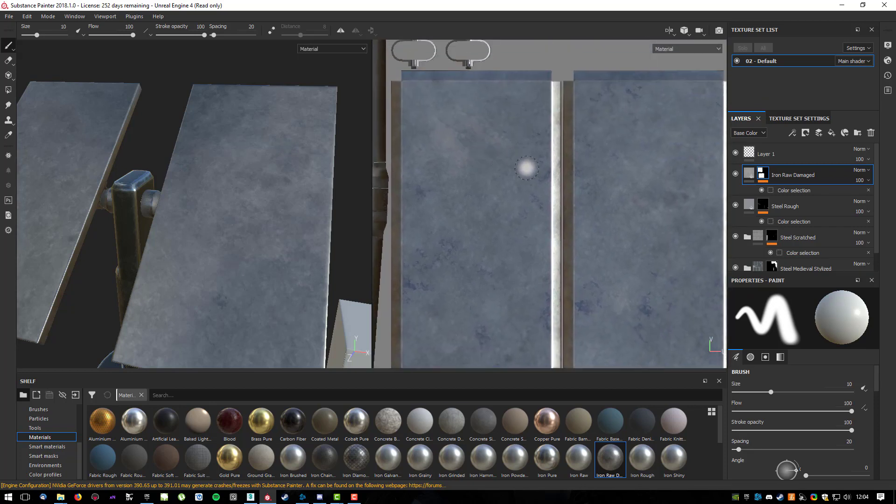
# Rename the top paint layer, Layer 1, as SolarPanel.
pyautogui.click(794, 157)
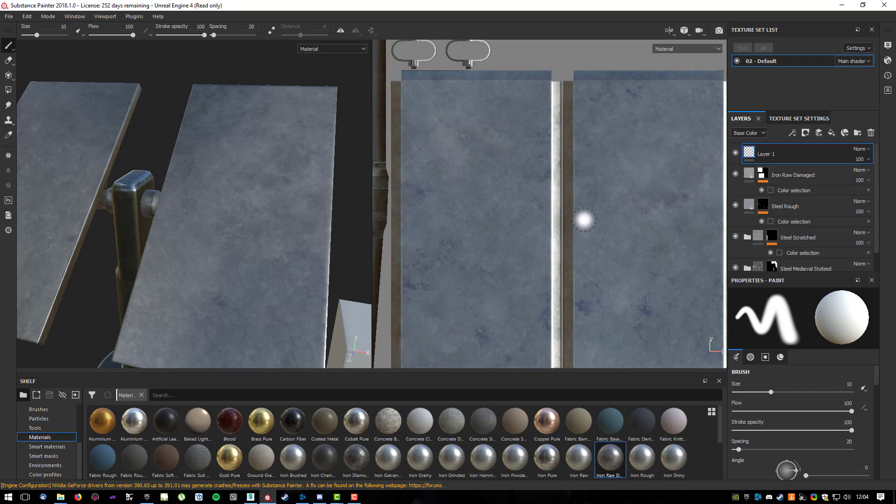
pyautogui.doubleClick(783, 163)
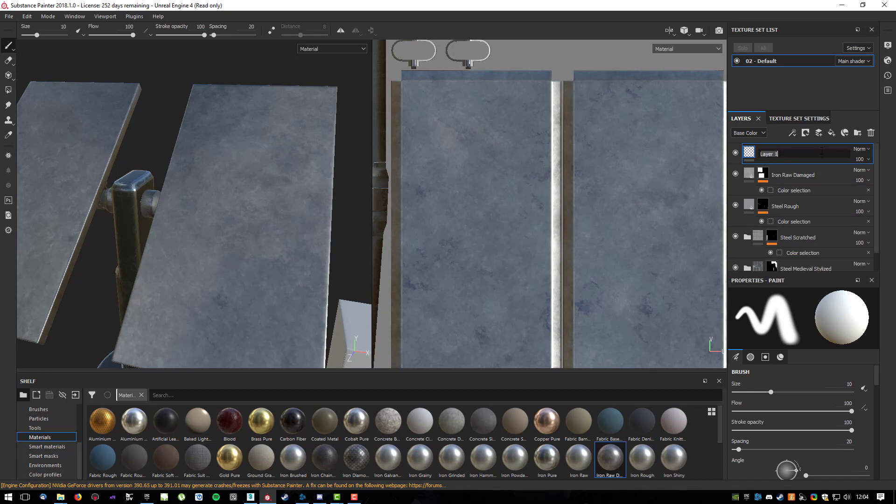
pyautogui.write('SolarPanel')
pyautogui.press('Return')
# Turn off the height and normal channels in the SolarPanel layer's paint material, keeping colour, roughness and metallic.
pyautogui.scroll(-3, 775, 438)
pyautogui.scroll(-8, 796, 405)
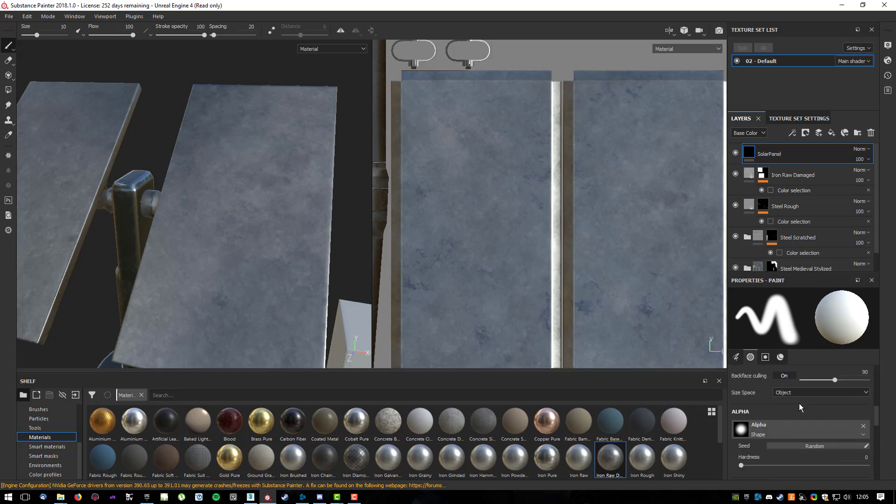
pyautogui.scroll(1, 800, 409)
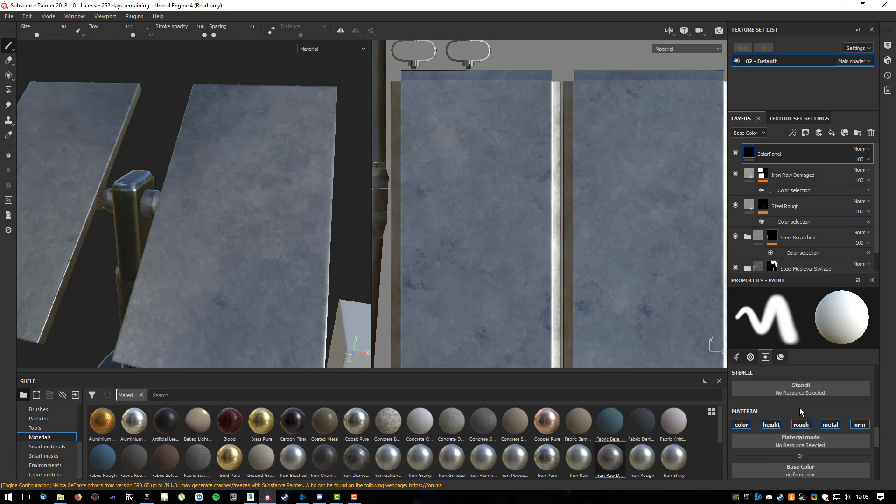
pyautogui.click(772, 425)
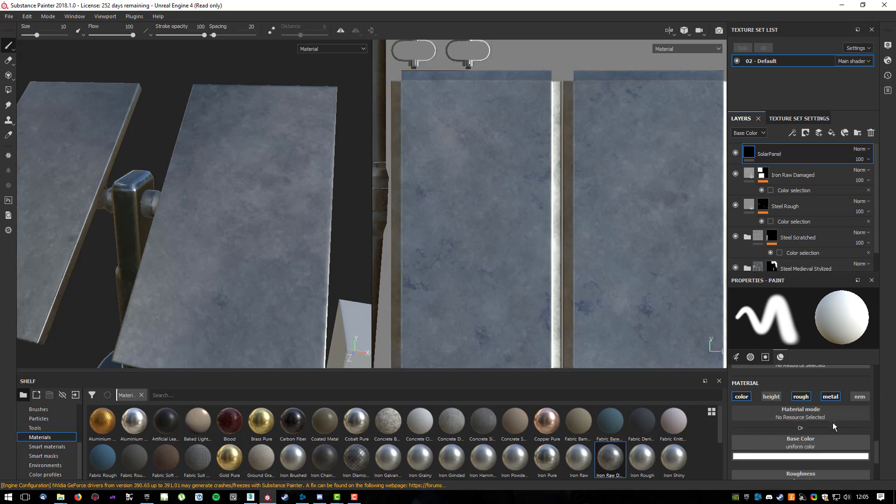
pyautogui.scroll(-1, 833, 420)
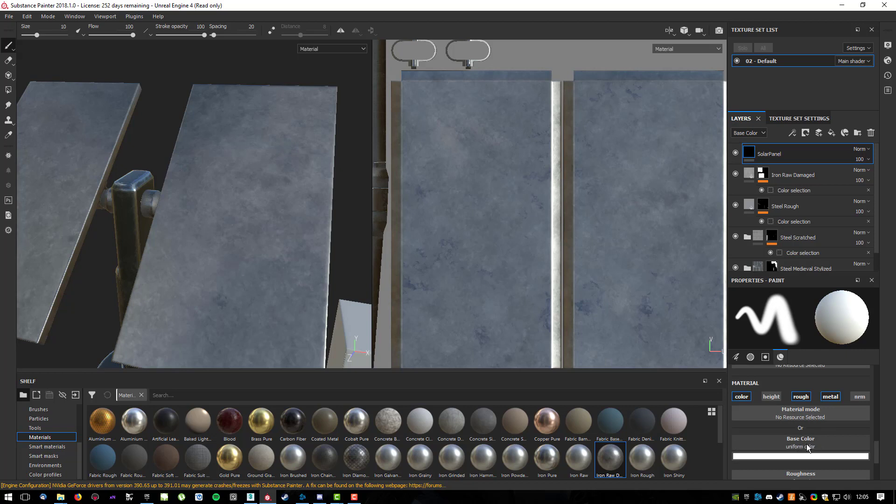
pyautogui.click(808, 447)
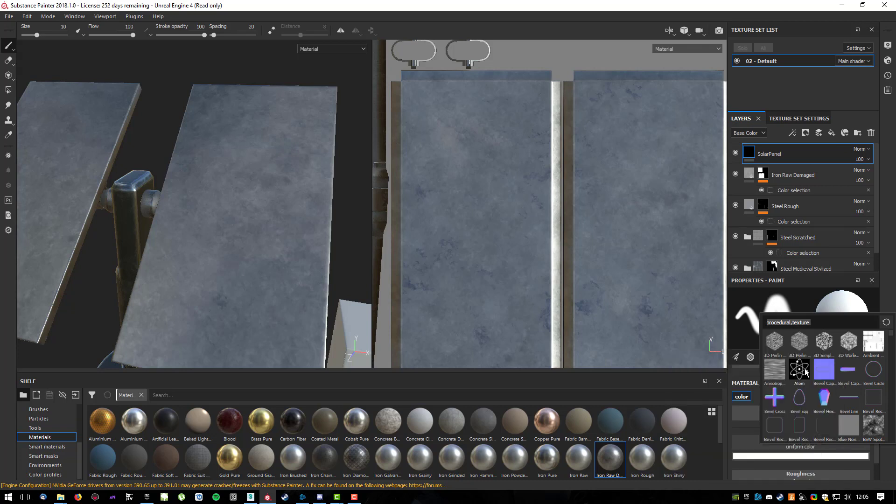
pyautogui.write('solar')
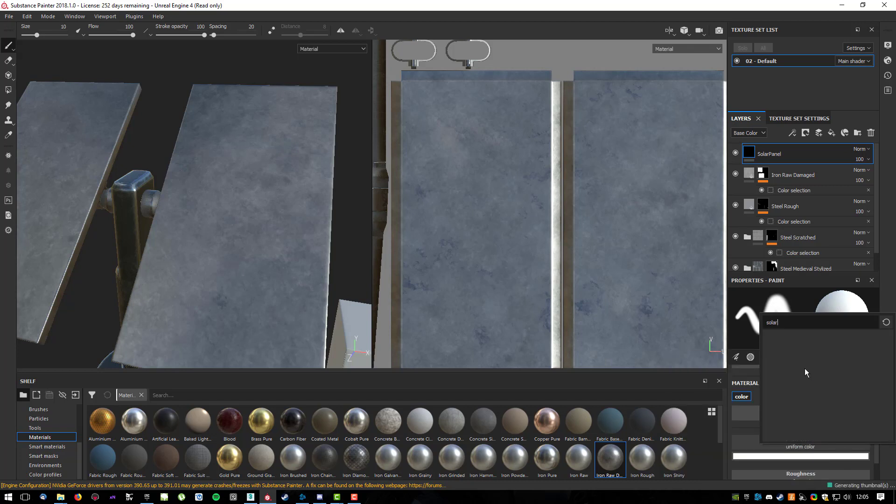
pyautogui.press('BackSpace')
pyautogui.press('BackSpace')
pyautogui.press('BackSpace')
pyautogui.press('BackSpace')
pyautogui.press('BackSpace')
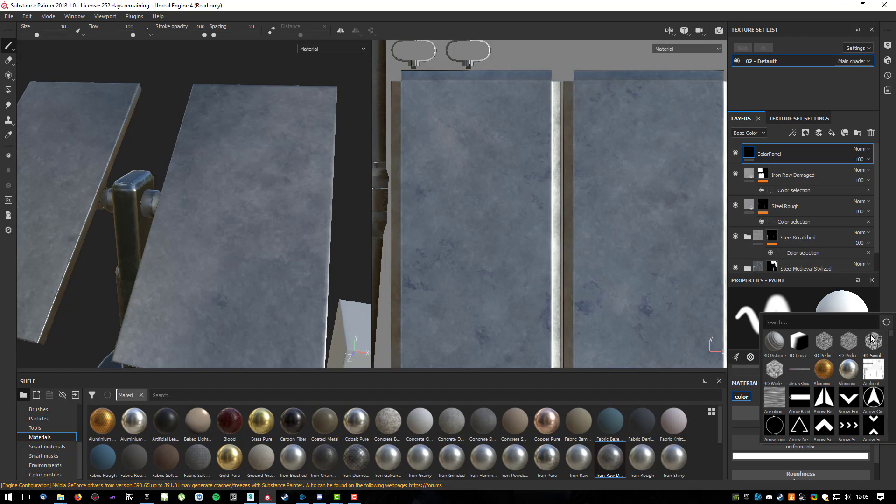
pyautogui.moveTo(893, 342)
pyautogui.mouseDown()
pyautogui.moveTo(894, 368)
pyautogui.moveTo(888, 333)
pyautogui.mouseUp()
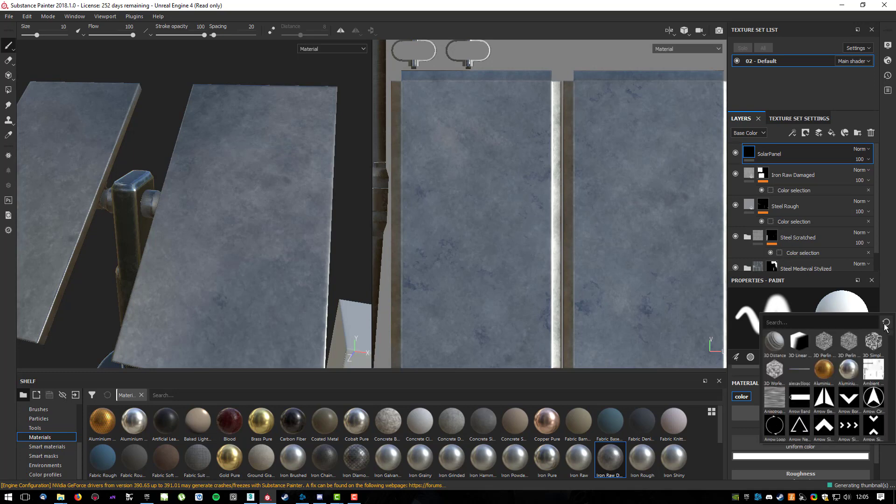
pyautogui.click(744, 432)
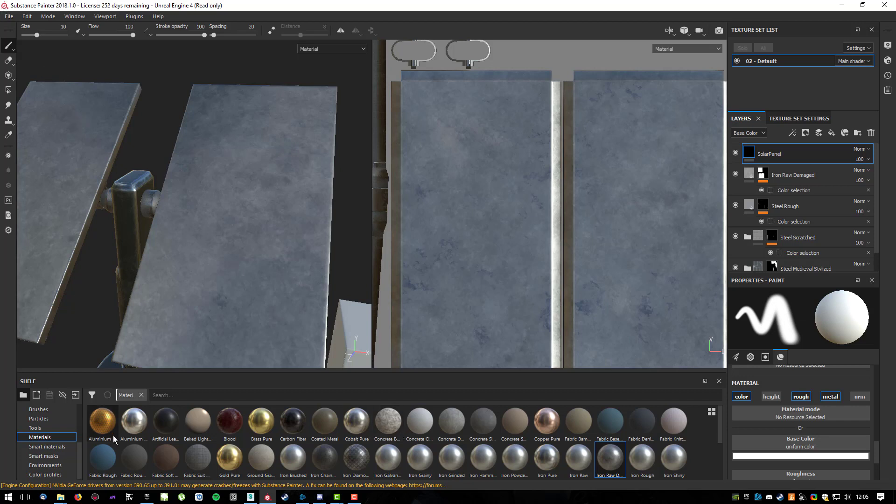
# Bring solar.jpg from the desktop's contest_start\tutorial folder into the shelf for import.
pyautogui.click(61, 497)
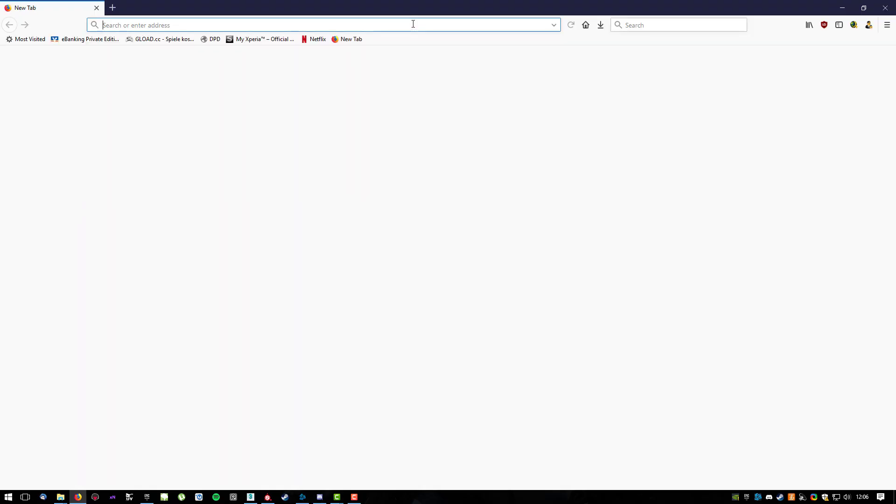
pyautogui.moveTo(422, 5); pyautogui.dragTo(0, 122)
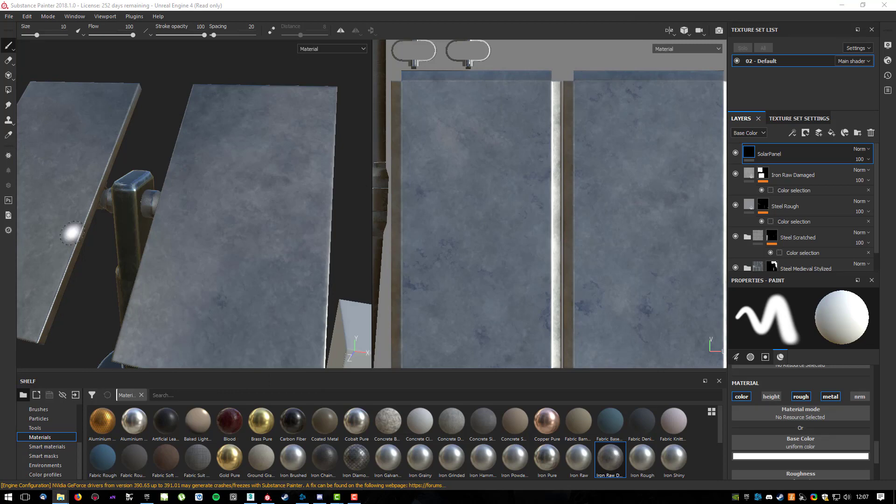
pyautogui.moveTo(0, 120); pyautogui.dragTo(478, 119)
pyautogui.click(368, 217)
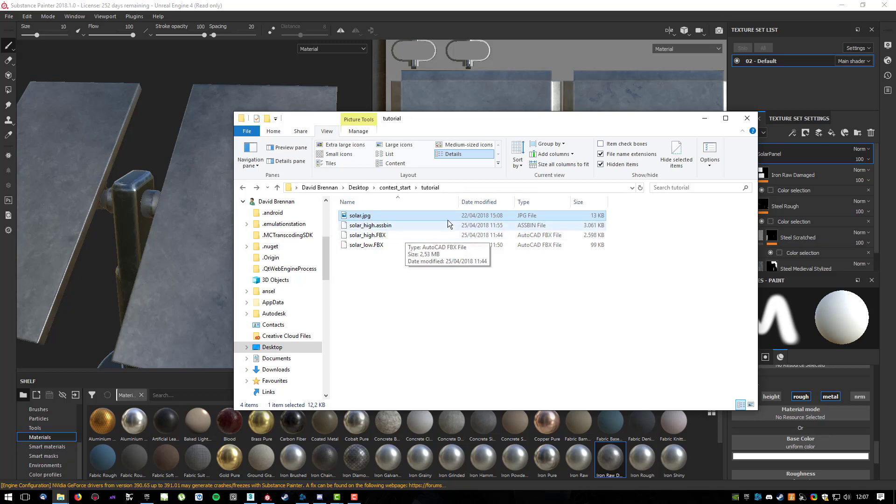
pyautogui.moveTo(481, 128); pyautogui.dragTo(0, 135)
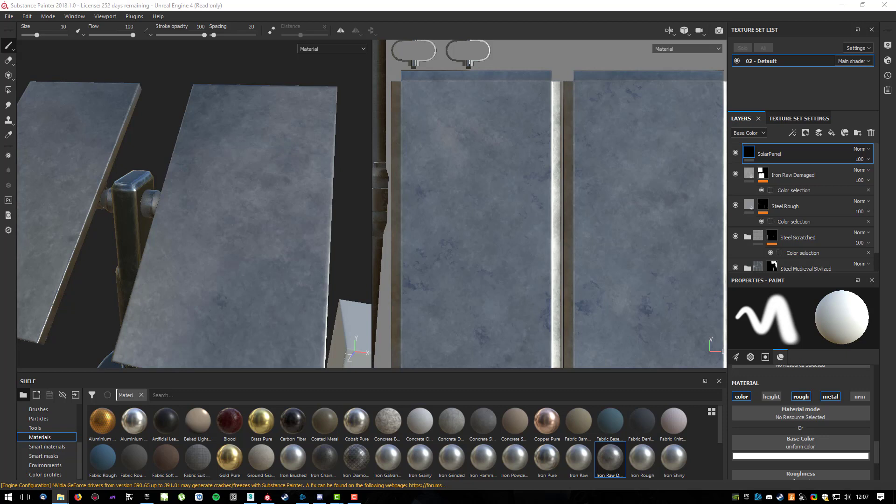
pyautogui.moveTo(59, 233); pyautogui.dragTo(718, 460)
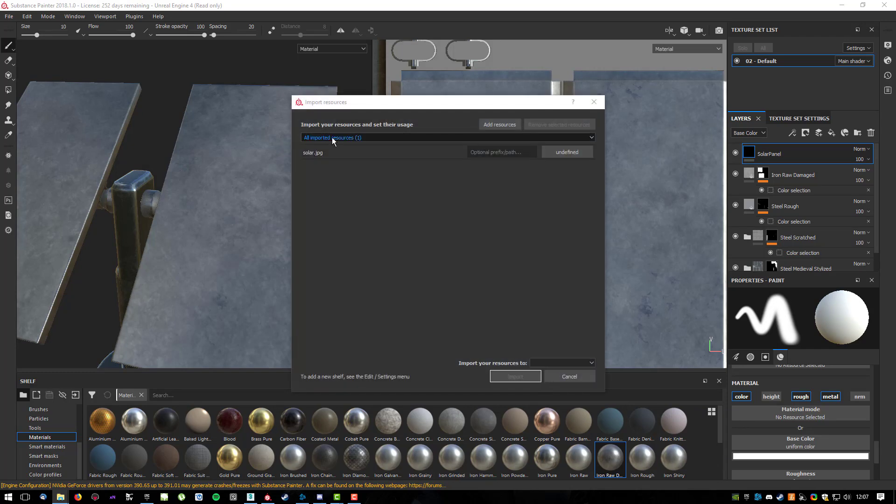
# Import solar.jpg as a texture into the current session.
pyautogui.click(566, 154)
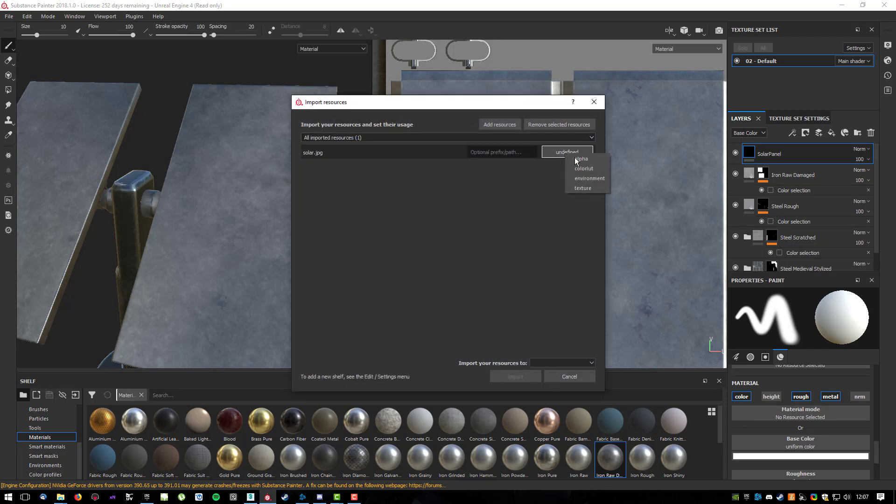
pyautogui.click(584, 188)
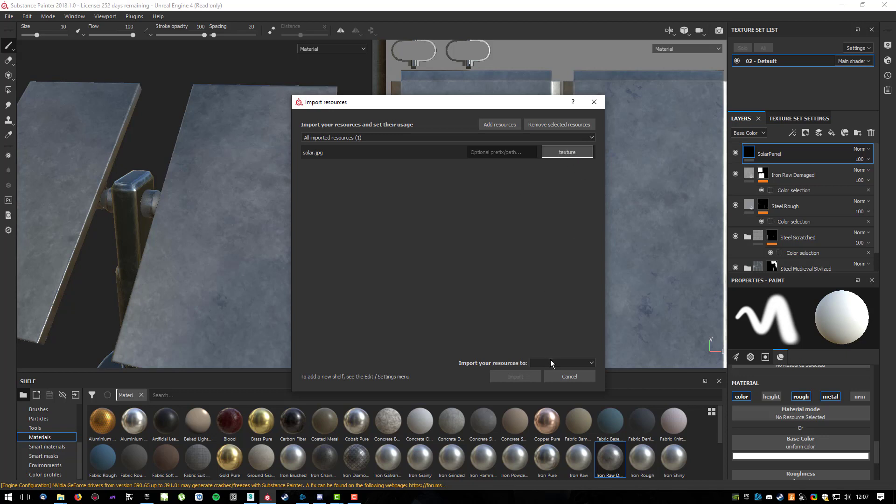
pyautogui.click(551, 363)
pyautogui.click(548, 374)
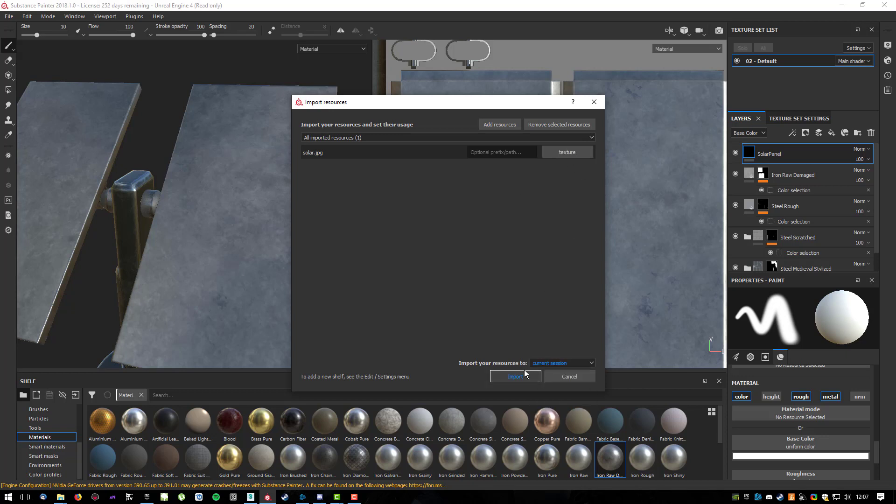
pyautogui.click(562, 364)
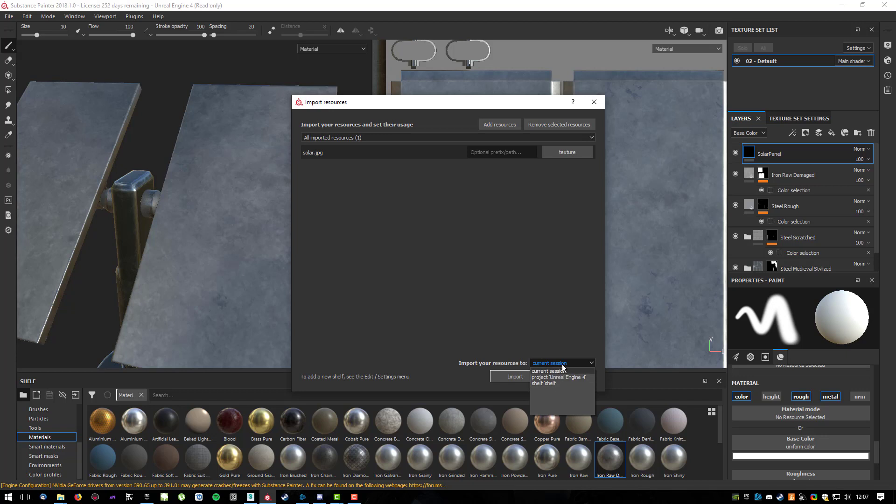
pyautogui.click(562, 371)
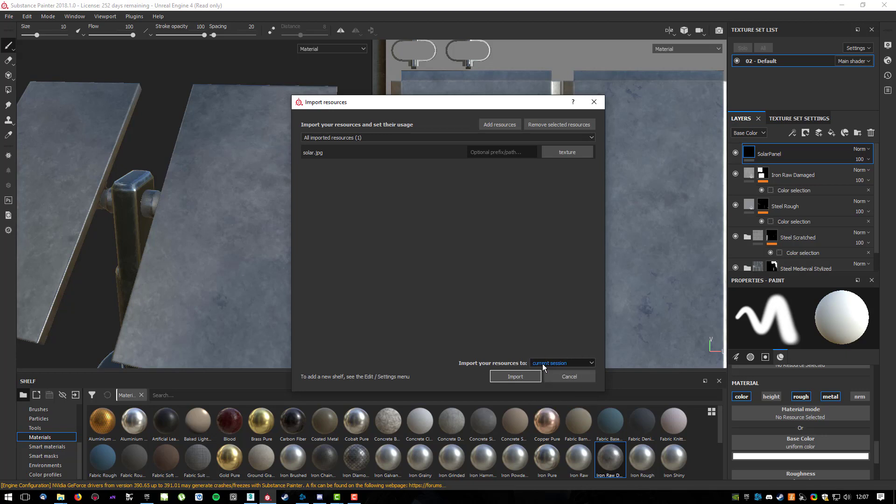
pyautogui.click(516, 377)
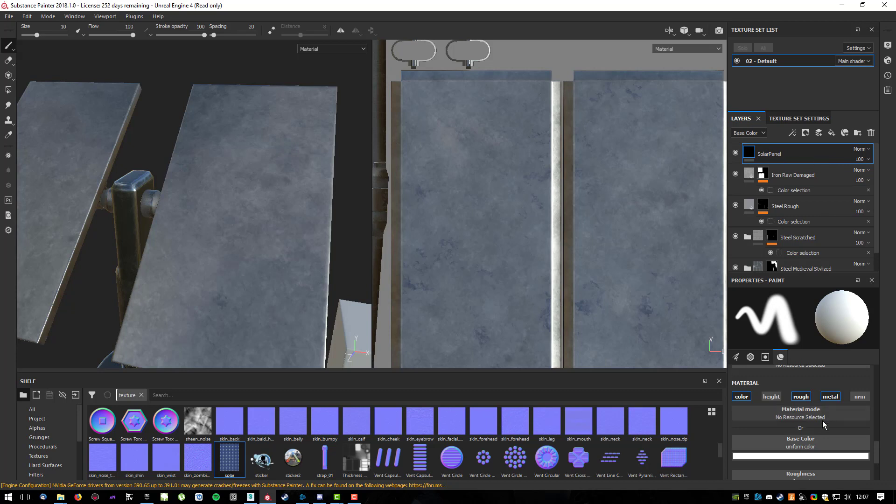
# Use the solar texture as the paint material's base color and lower its roughness to 0.0909.
pyautogui.click(817, 442)
pyautogui.write('solar')
pyautogui.click(779, 342)
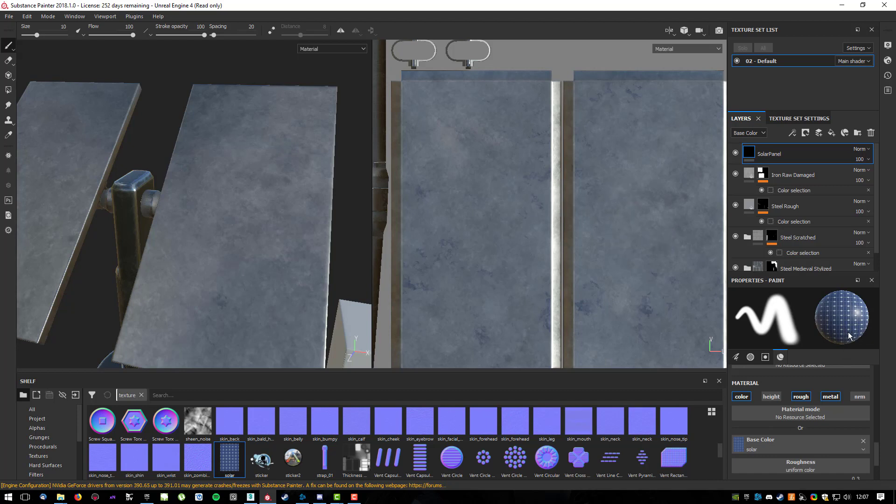
pyautogui.scroll(-1, 841, 375)
pyautogui.moveTo(772, 460); pyautogui.dragTo(744, 464)
pyautogui.scroll(-1, 794, 464)
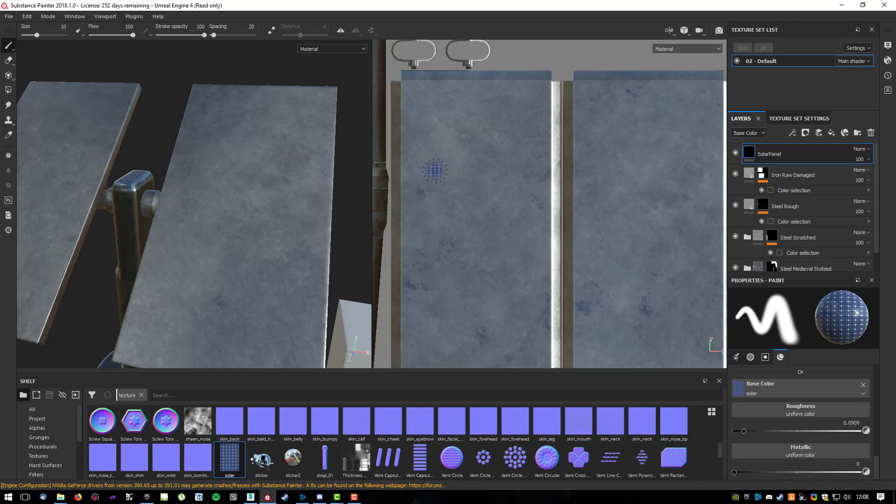
# Switch to the Projection tool and turn off the height and normal channels in its material.
pyautogui.click(8, 76)
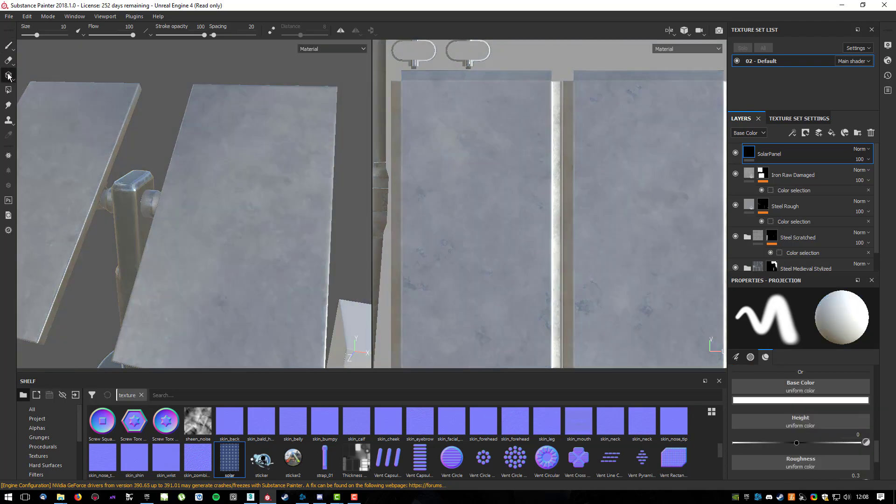
pyautogui.scroll(-3, 502, 160)
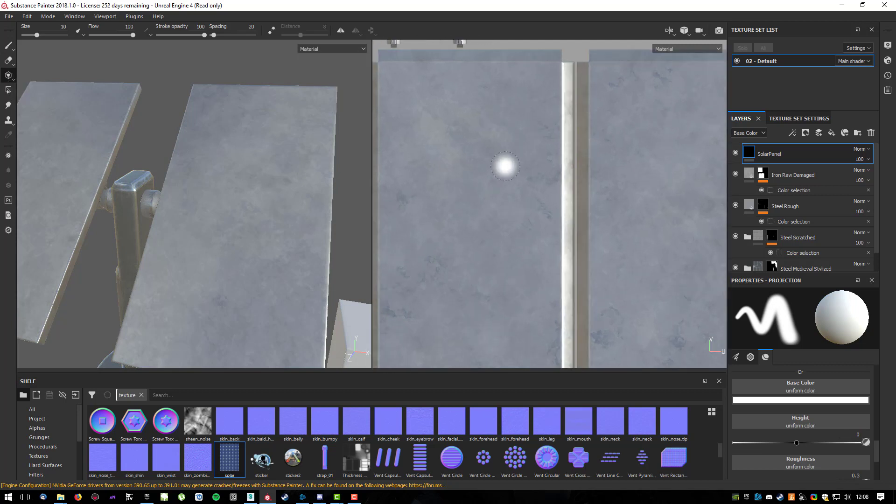
pyautogui.scroll(-3, 502, 161)
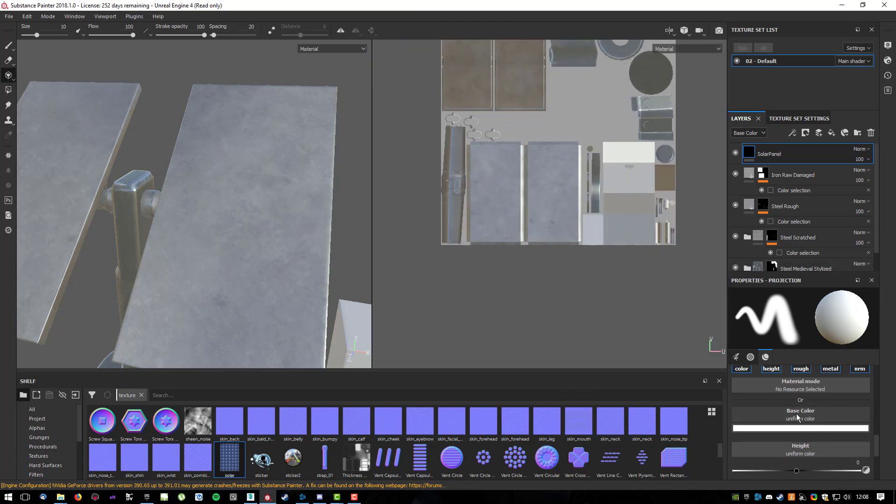
pyautogui.scroll(2, 835, 404)
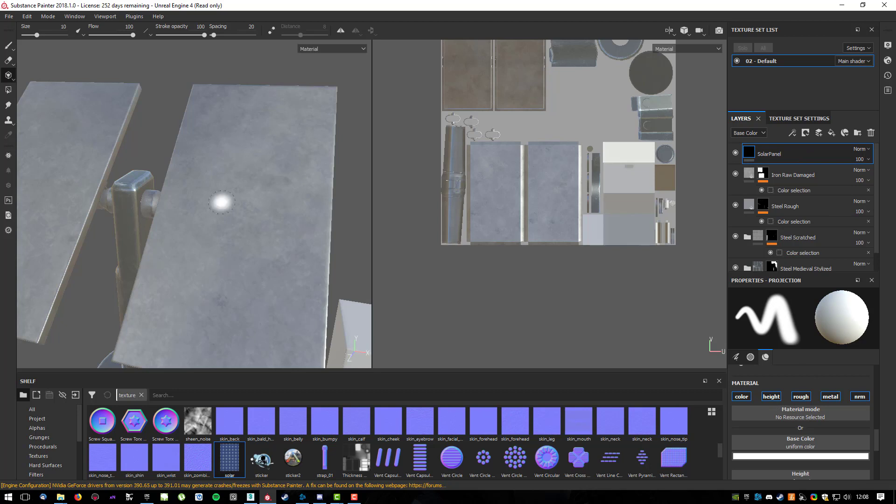
pyautogui.click(771, 397)
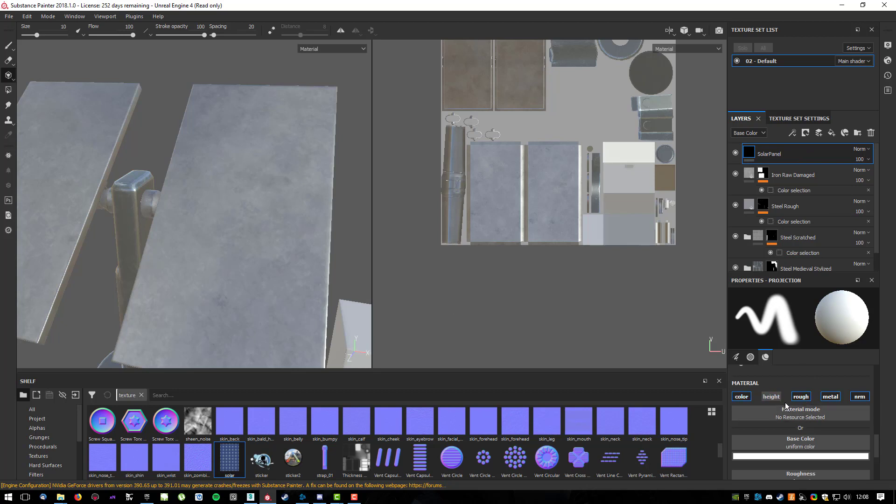
pyautogui.click(860, 396)
# Use the solar texture as the projection material's base color and lower its roughness to 0.0727.
pyautogui.click(833, 441)
pyautogui.write('solar')
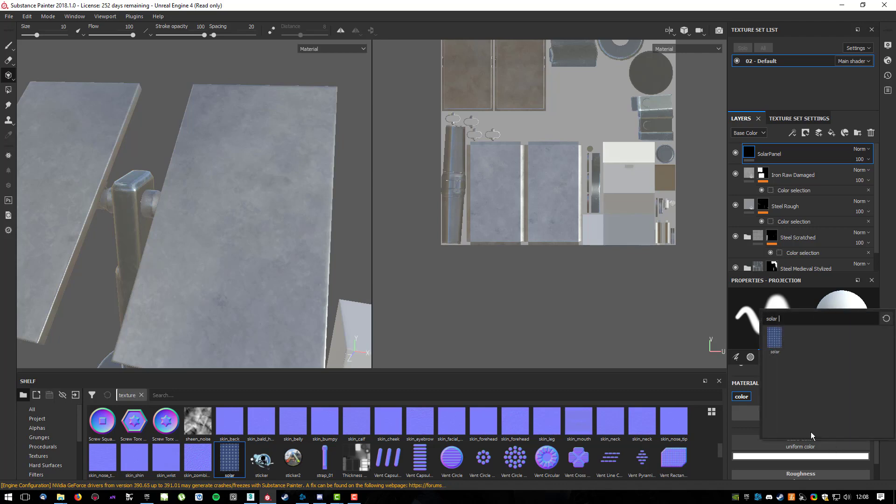
pyautogui.click(781, 340)
pyautogui.scroll(-1, 822, 453)
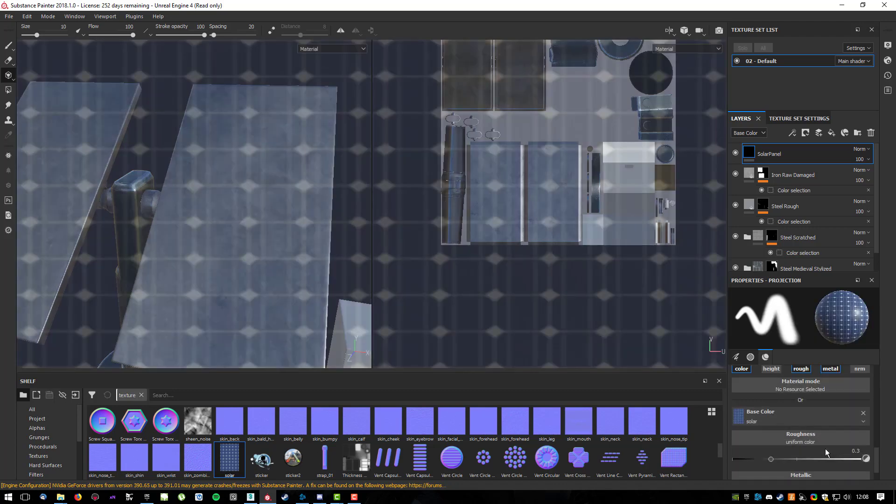
pyautogui.moveTo(770, 463); pyautogui.dragTo(744, 462)
pyautogui.scroll(-1, 770, 463)
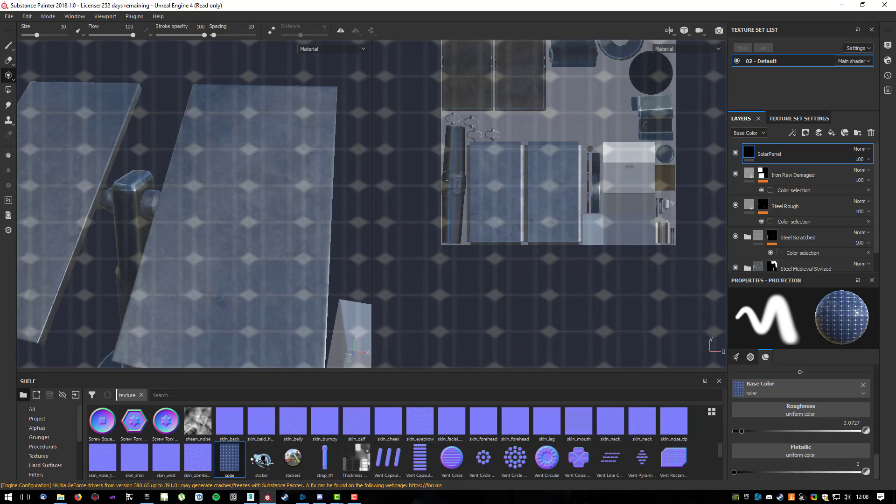
# Shrink the solar projection stencil and shift it over the panels in the UV layout.
pyautogui.press('alt')
pyautogui.keyDown('alt'); pyautogui.moveTo(601, 187); pyautogui.dragTo(532, 218, button='middle'); pyautogui.keyUp('alt')
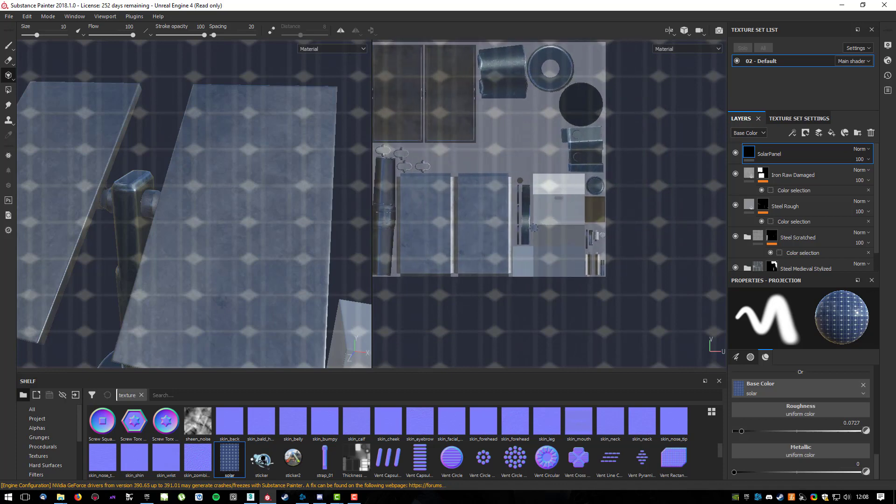
pyautogui.press('s')
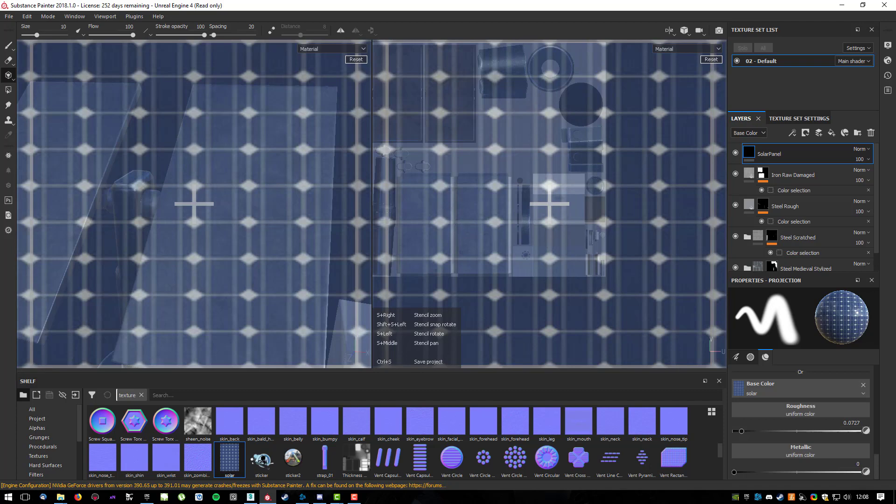
pyautogui.moveTo(528, 265); pyautogui.dragTo(525, 210, button='right')
pyautogui.moveTo(511, 216)
pyautogui.mouseDown(button='middle')
pyautogui.moveTo(545, 214)
pyautogui.moveTo(535, 219)
pyautogui.mouseUp(button='middle')
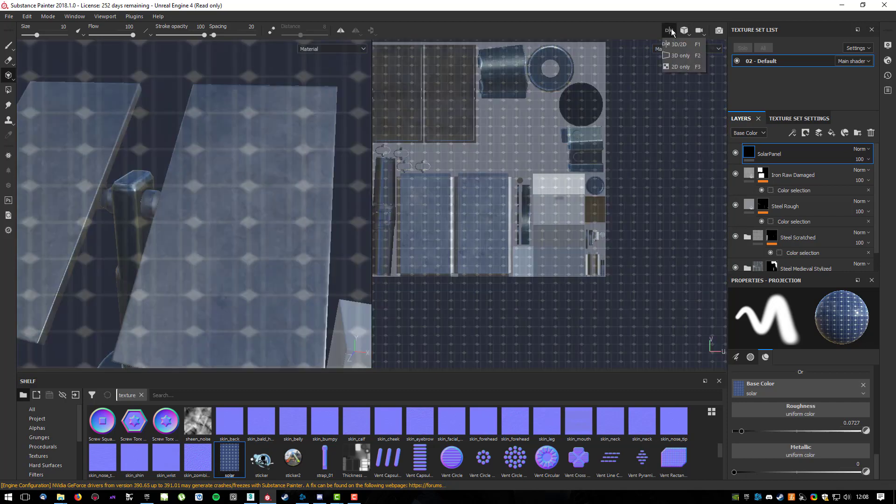
# Show only the 2D view and enlarge the solar stencil slightly, aligning its grid with the two panel faces.
pyautogui.click(685, 66)
pyautogui.moveTo(303, 248); pyautogui.dragTo(233, 242, button='middle')
pyautogui.scroll(4, 293, 237)
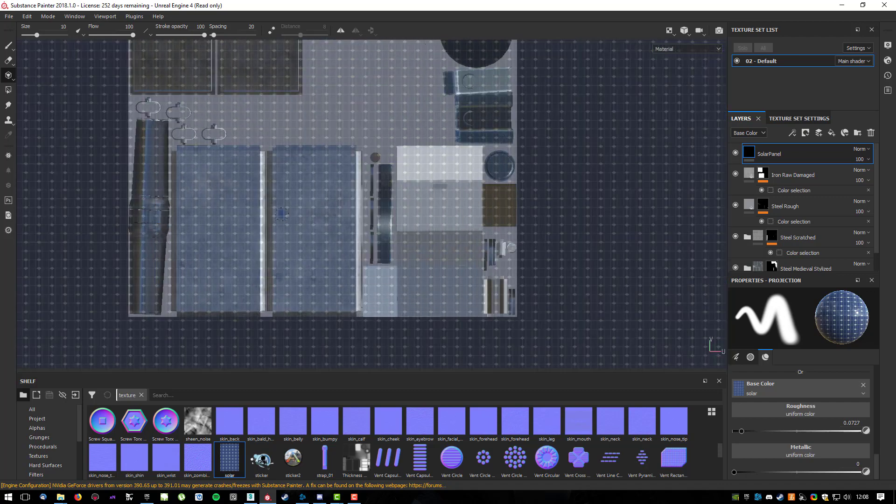
pyautogui.keyDown('alt'); pyautogui.moveTo(345, 176); pyautogui.dragTo(450, 202, button='middle'); pyautogui.keyUp('alt')
pyautogui.scroll(3, 456, 228)
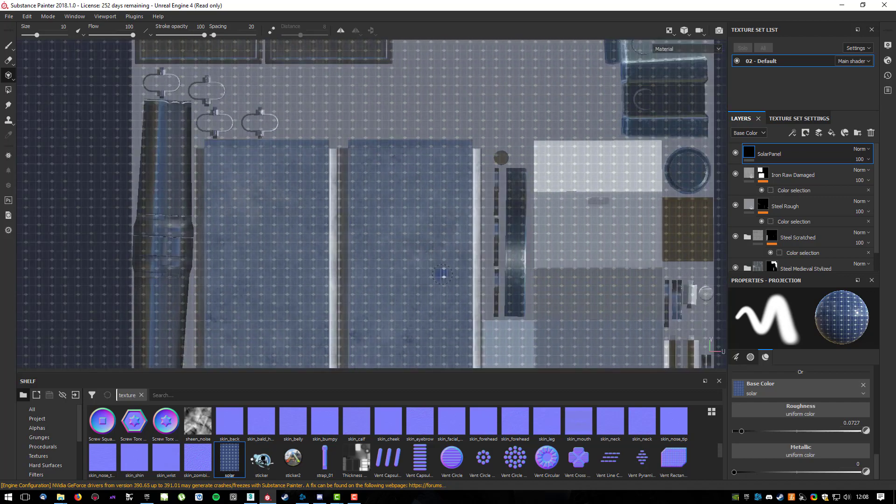
pyautogui.keyDown('alt'); pyautogui.moveTo(441, 275); pyautogui.dragTo(470, 214, button='middle'); pyautogui.keyUp('alt')
pyautogui.moveTo(470, 214); pyautogui.dragTo(456, 239, button='right')
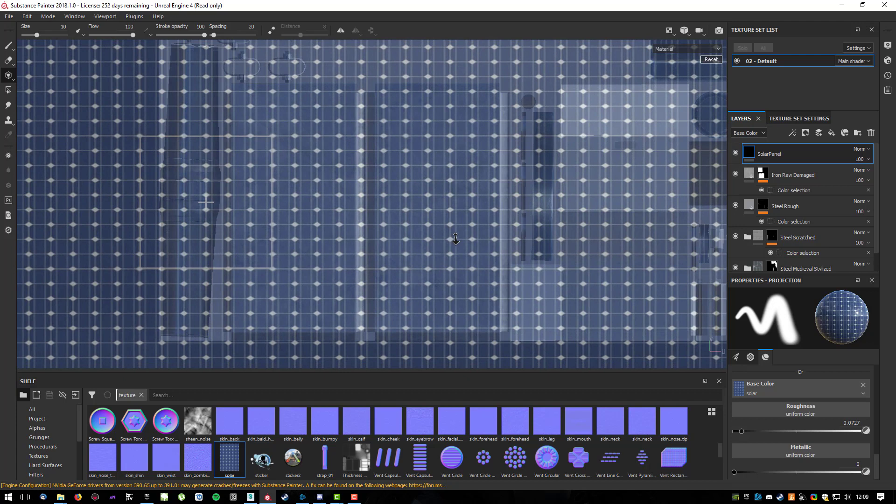
pyautogui.moveTo(456, 239); pyautogui.dragTo(457, 234, button='right')
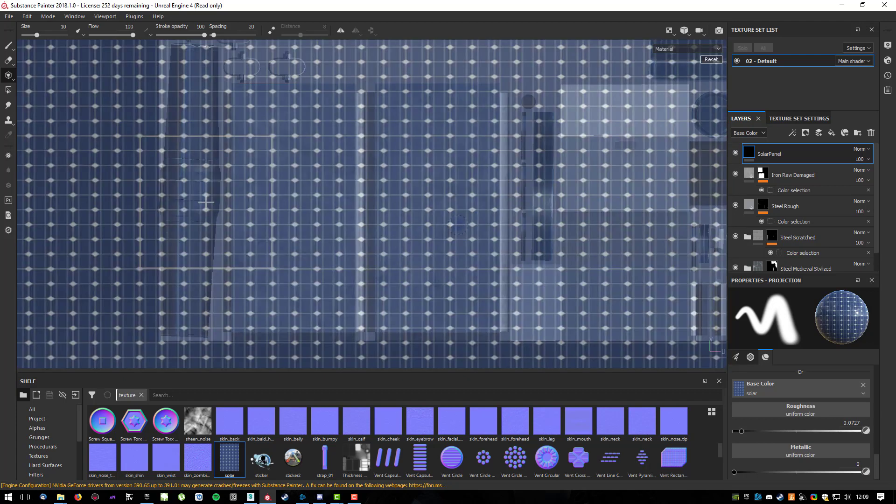
pyautogui.moveTo(458, 225); pyautogui.dragTo(457, 224, button='middle')
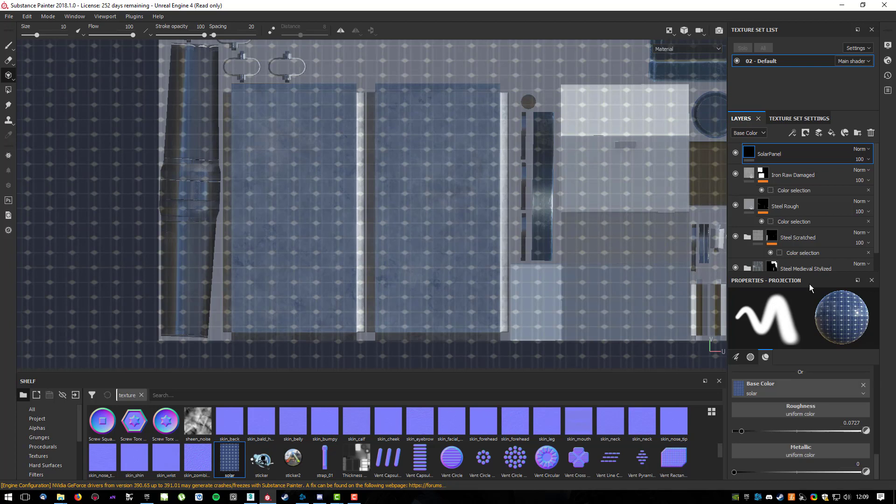
# Set the projection brush alignment to UV.
pyautogui.scroll(5, 828, 398)
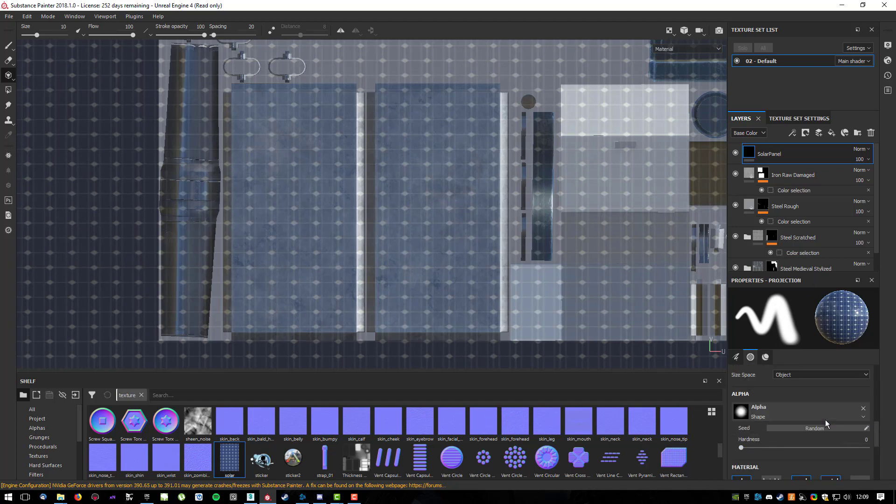
pyautogui.scroll(2, 820, 455)
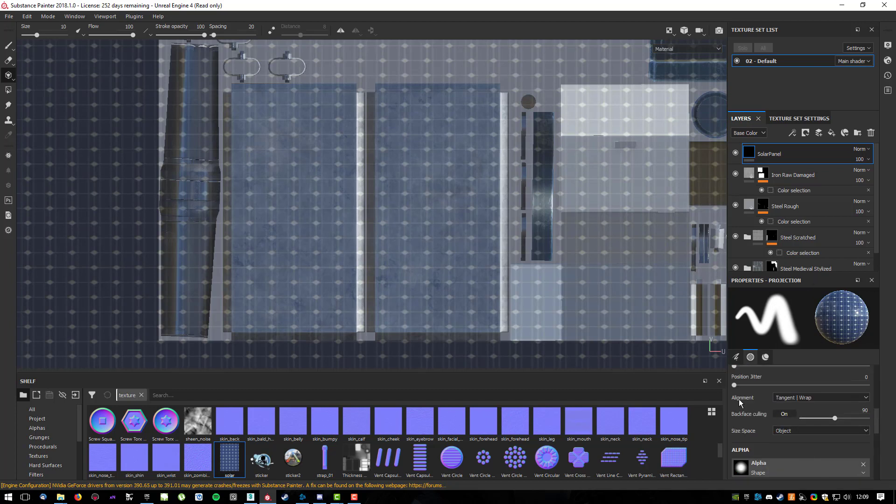
pyautogui.click(797, 398)
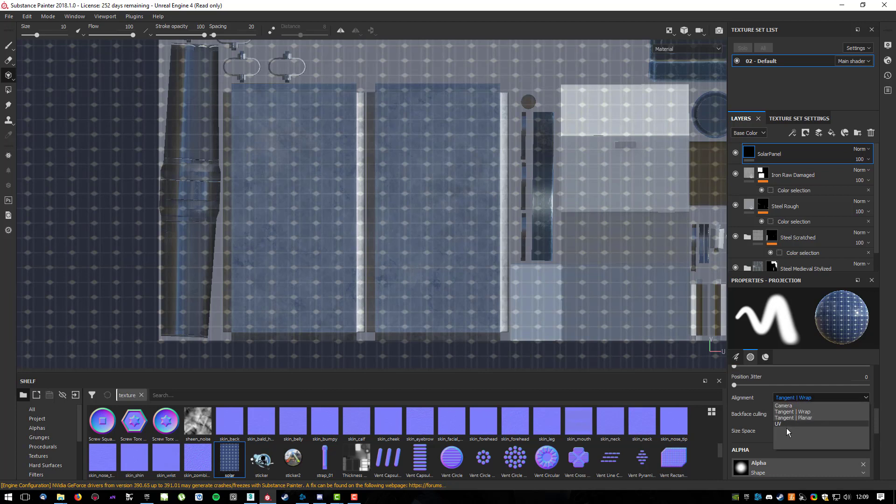
pyautogui.click(786, 424)
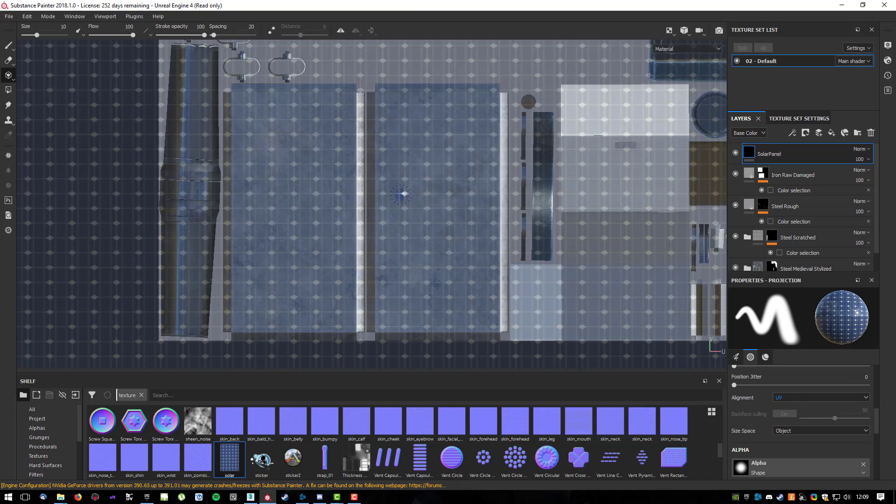
pyautogui.click(384, 87)
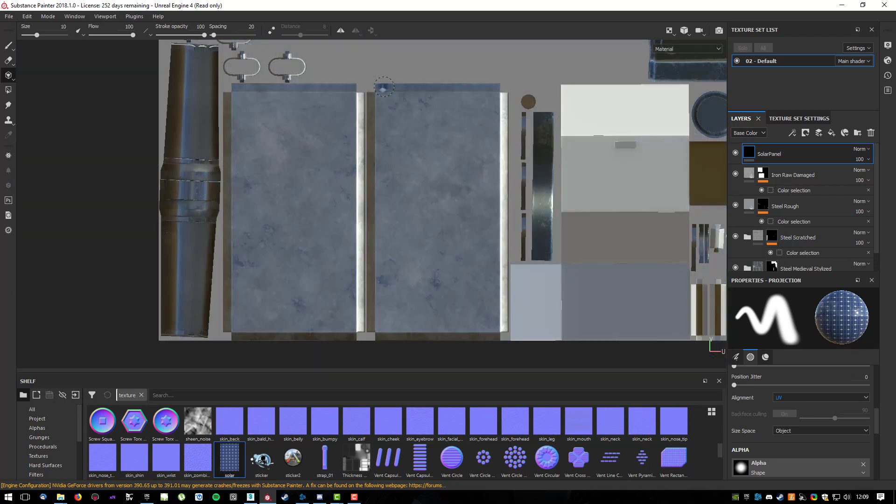
pyautogui.moveTo(382, 92)
pyautogui.mouseDown()
pyautogui.moveTo(385, 324)
pyautogui.moveTo(400, 162)
pyautogui.moveTo(401, 169)
pyautogui.moveTo(392, 97)
pyautogui.moveTo(437, 100)
pyautogui.moveTo(396, 107)
pyautogui.mouseUp()
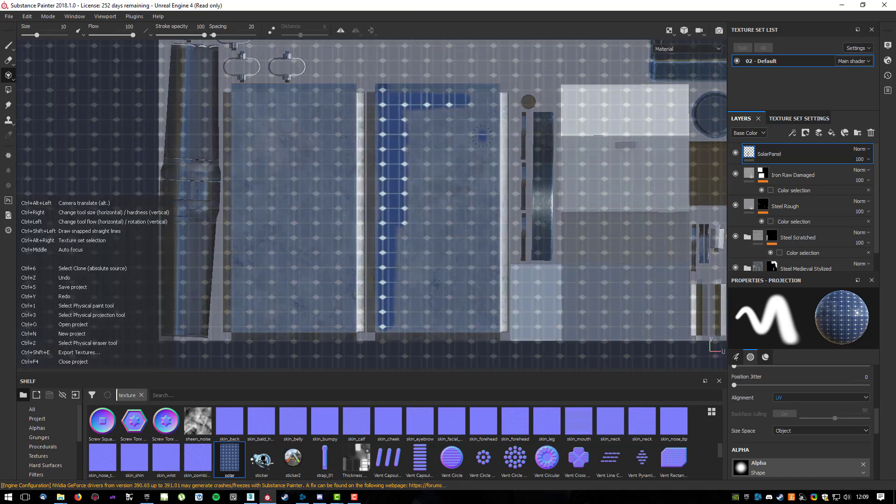
pyautogui.hotkey('ctrl', 'z')
pyautogui.hotkey('ctrl', 'z')
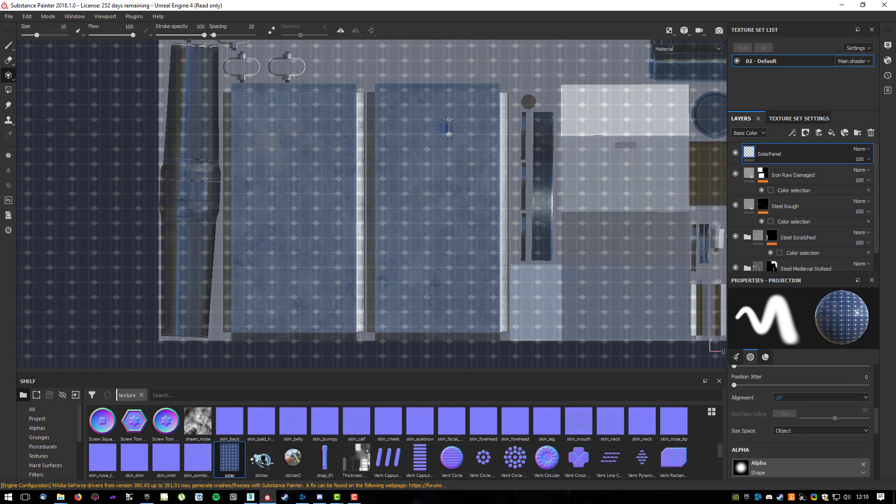
# Enlarge the brush and project the solar texture onto the upper middle area of the right-hand panel face in the UV layout.
pyautogui.keyDown('ctrl'); pyautogui.moveTo(449, 128); pyautogui.dragTo(450, 126, button='right'); pyautogui.keyUp('ctrl')
pyautogui.moveTo(429, 142)
pyautogui.mouseDown()
pyautogui.moveTo(429, 135)
pyautogui.moveTo(451, 136)
pyautogui.moveTo(445, 186)
pyautogui.moveTo(415, 229)
pyautogui.moveTo(427, 236)
pyautogui.moveTo(416, 211)
pyautogui.moveTo(404, 217)
pyautogui.mouseUp()
pyautogui.moveTo(403, 181); pyautogui.dragTo(398, 169)
# Reduce the brush size to 7.64 and project the solar texture along the right-hand panel's upper part and down its left edge.
pyautogui.press('s')
pyautogui.keyDown('ctrl'); pyautogui.moveTo(401, 173); pyautogui.dragTo(368, 173, button='right'); pyautogui.keyUp('ctrl')
pyautogui.scroll(1, 396, 161)
pyautogui.scroll(-1, 395, 156)
pyautogui.scroll(1, 395, 157)
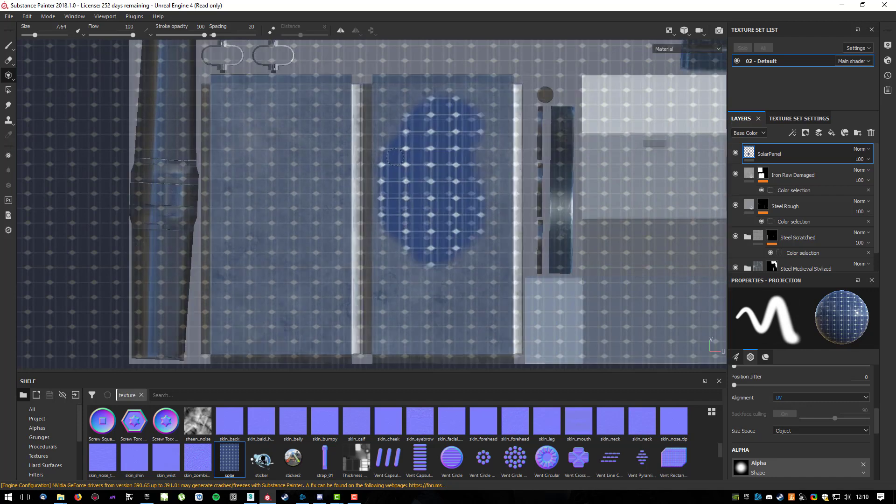
pyautogui.click(386, 129)
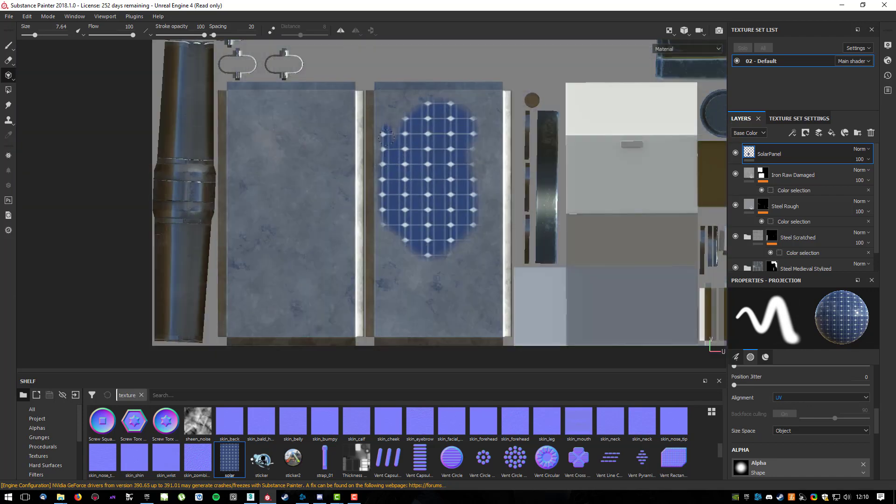
pyautogui.moveTo(382, 127)
pyautogui.mouseDown()
pyautogui.moveTo(382, 95)
pyautogui.moveTo(486, 97)
pyautogui.mouseUp()
pyautogui.press('shift')
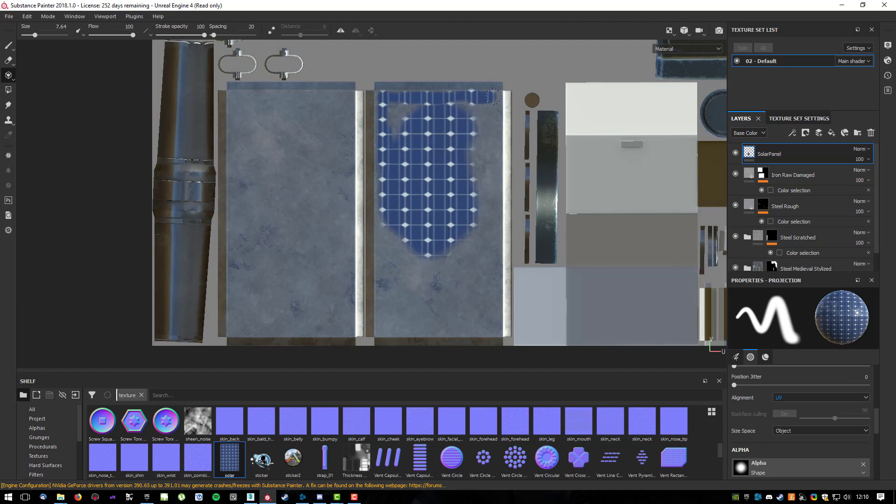
pyautogui.moveTo(497, 97)
pyautogui.mouseDown()
pyautogui.moveTo(495, 147)
pyautogui.moveTo(486, 112)
pyautogui.moveTo(390, 117)
pyautogui.mouseUp()
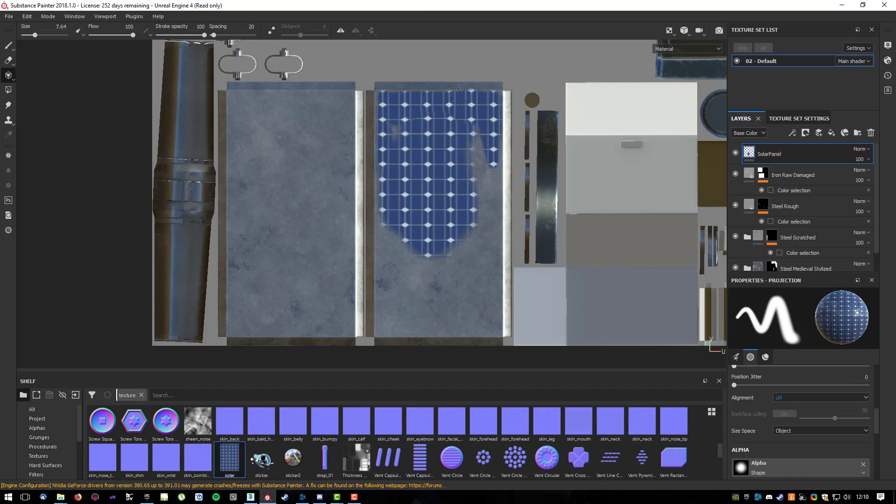
pyautogui.moveTo(417, 98); pyautogui.dragTo(377, 155)
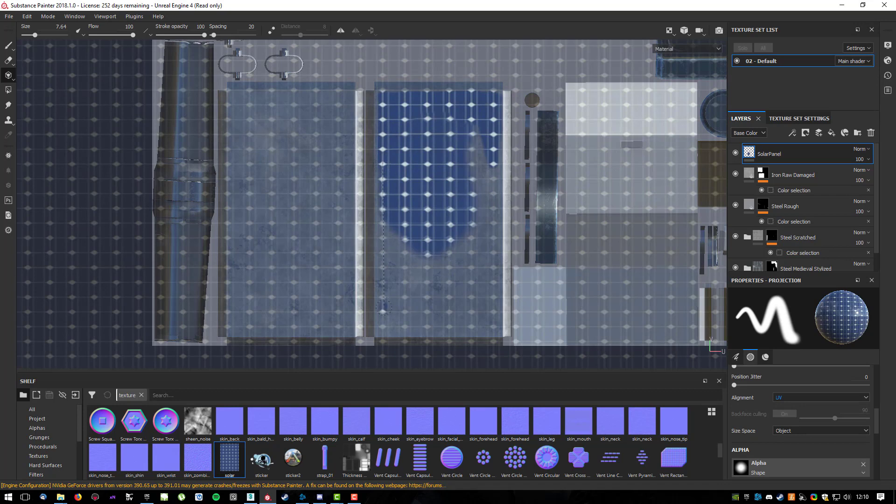
pyautogui.press('shift')
pyautogui.keyDown('shift'); pyautogui.click(382, 329); pyautogui.keyUp('shift')
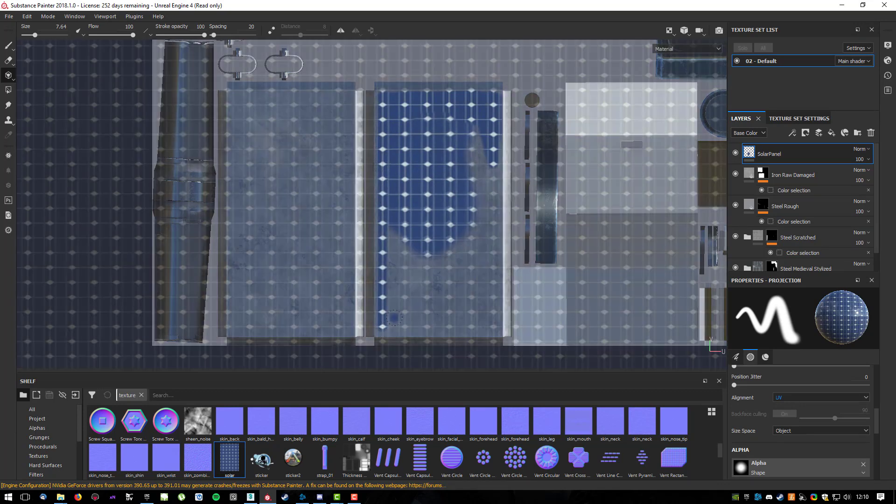
# Set the projection brush to size 10.01 with full hardness and replace its alpha with Square Rectangle.
pyautogui.moveTo(423, 281)
pyautogui.keyDown('ctrl'); pyautogui.mouseDown(button='right')
pyautogui.moveTo(472, 281)
pyautogui.moveTo(422, 280)
pyautogui.moveTo(421, 259)
pyautogui.moveTo(420, 280)
pyautogui.moveTo(391, 282)
pyautogui.moveTo(424, 283)
pyautogui.mouseUp(button='right'); pyautogui.keyUp('ctrl')
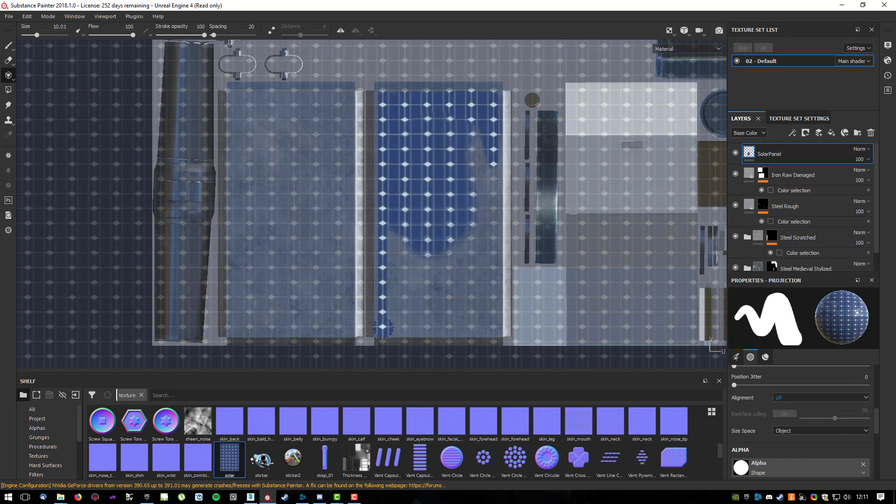
pyautogui.scroll(-2, 746, 396)
pyautogui.click(809, 439)
pyautogui.scroll(-5, 859, 393)
pyautogui.scroll(-6, 858, 393)
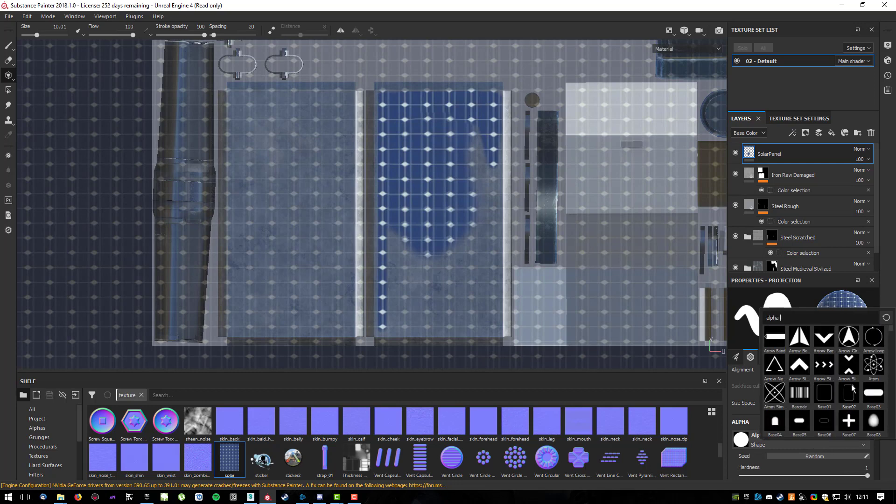
pyautogui.write('sqa')
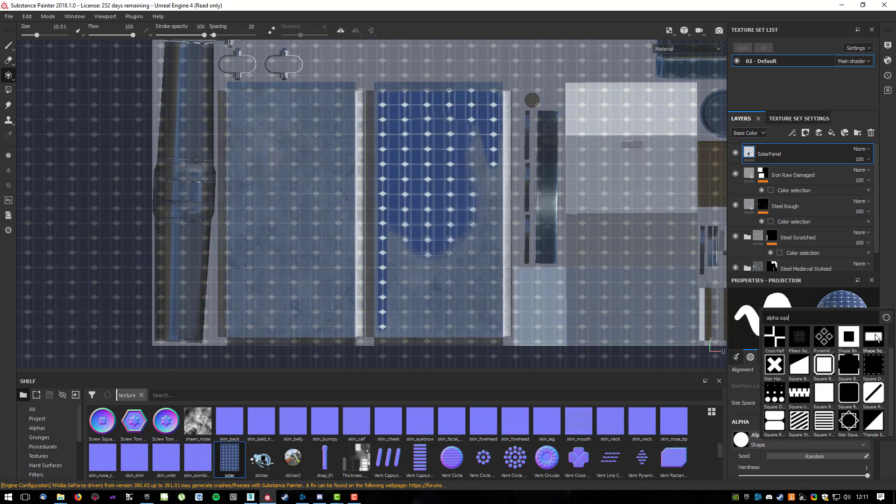
pyautogui.click(824, 393)
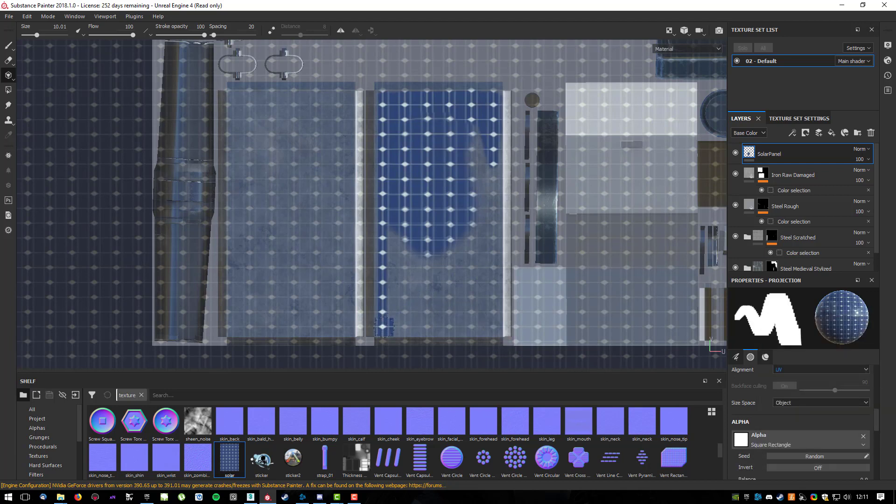
# Project straight strips of the solar texture along the left, bottom and right edges of the right-hand panel face.
pyautogui.press('shift')
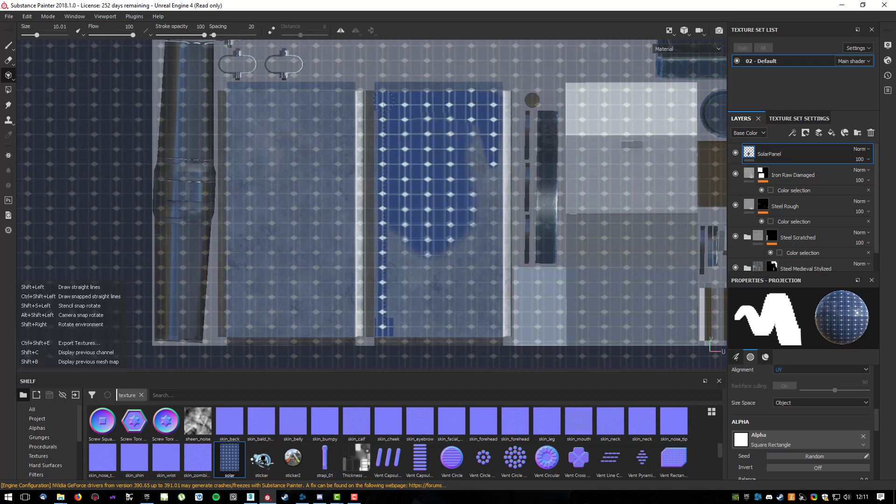
pyautogui.keyDown('shift'); pyautogui.click(388, 328); pyautogui.keyUp('shift')
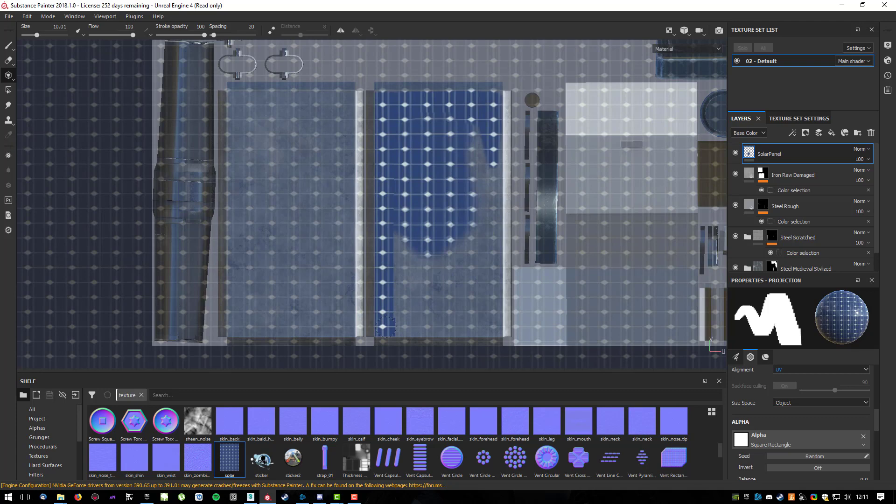
pyautogui.press('shift')
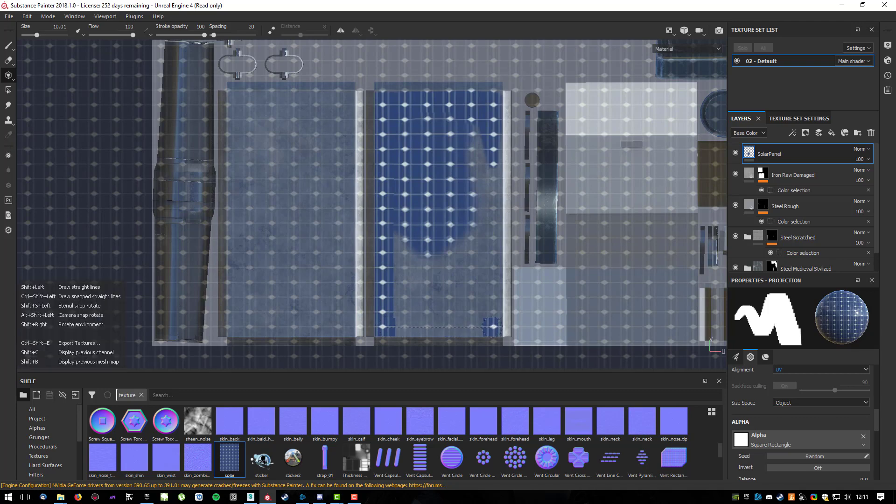
pyautogui.keyDown('shift'); pyautogui.click(494, 327); pyautogui.keyUp('shift')
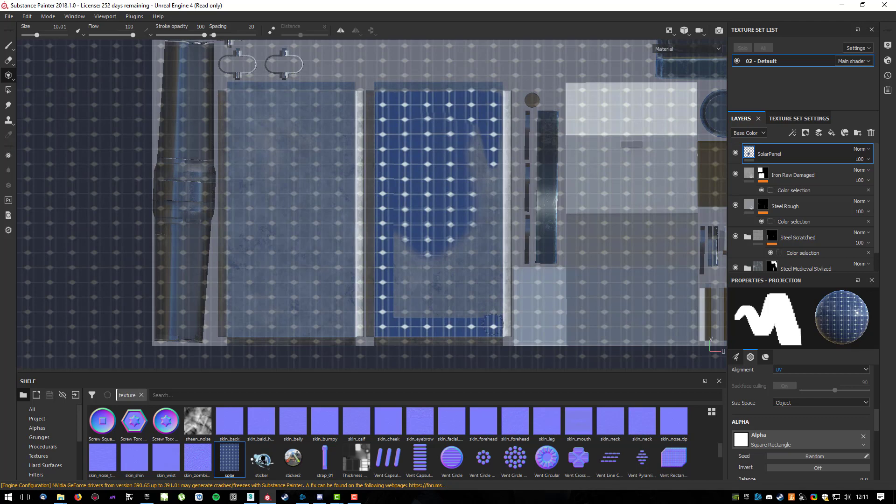
pyautogui.press('shift')
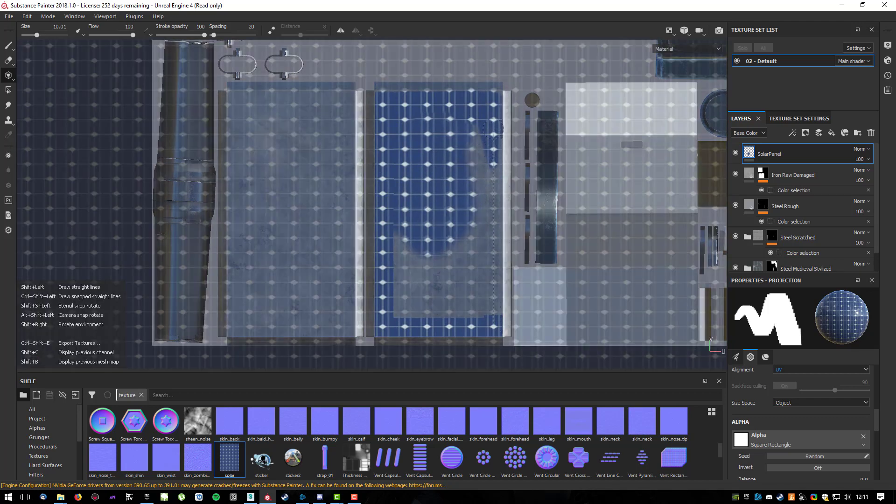
pyautogui.moveTo(494, 125); pyautogui.dragTo(496, 106)
pyautogui.keyDown('shift'); pyautogui.click(494, 100); pyautogui.keyUp('shift')
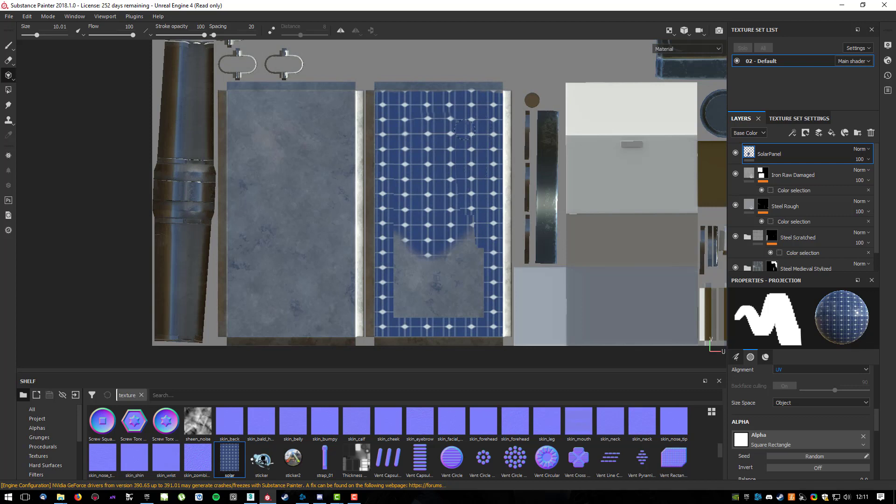
# Fill the bare interior of the right-hand panel with the solar texture and finish its top edge with a straight strip.
pyautogui.moveTo(413, 200)
pyautogui.mouseDown()
pyautogui.moveTo(399, 314)
pyautogui.moveTo(477, 312)
pyautogui.moveTo(483, 259)
pyautogui.moveTo(467, 290)
pyautogui.moveTo(424, 238)
pyautogui.moveTo(419, 311)
pyautogui.mouseUp()
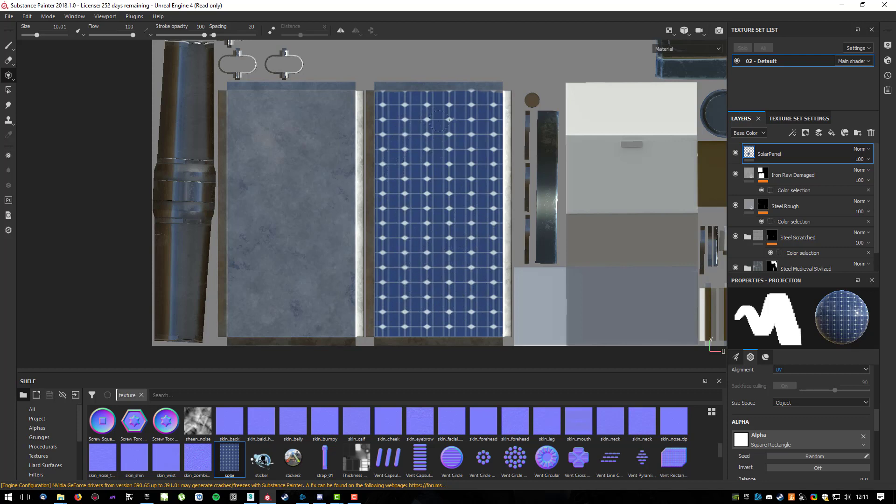
pyautogui.moveTo(479, 102); pyautogui.dragTo(486, 101)
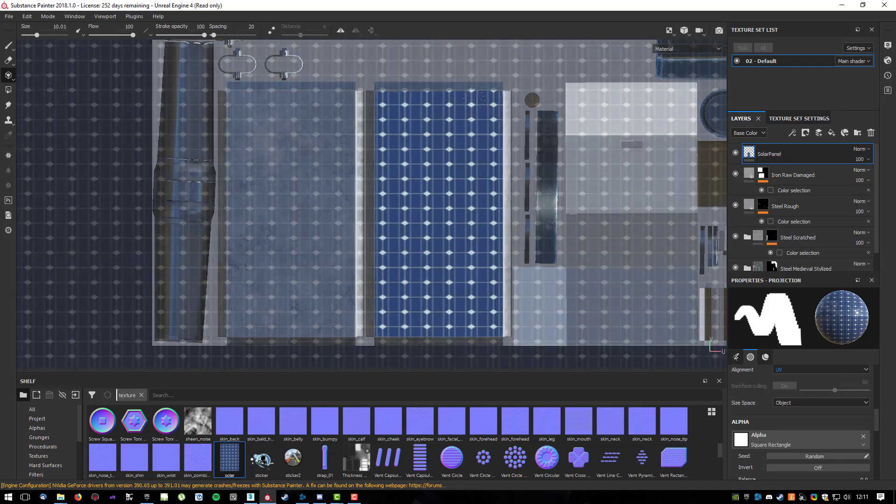
pyautogui.press('shift')
pyautogui.keyDown('shift'); pyautogui.click(387, 101); pyautogui.keyUp('shift')
# Shift the solar stencil to line its grid up with the left-hand panel face and enlarge the brush to 28.12.
pyautogui.press('s')
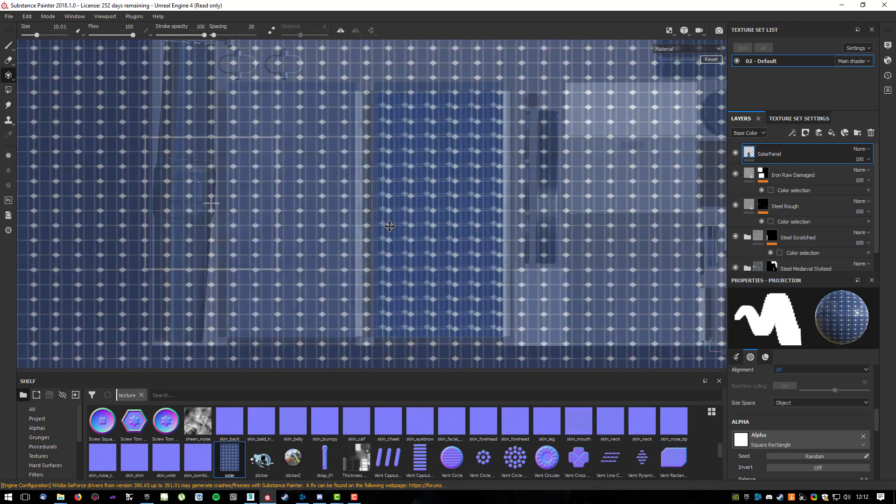
pyautogui.moveTo(390, 226); pyautogui.dragTo(390, 229, button='middle')
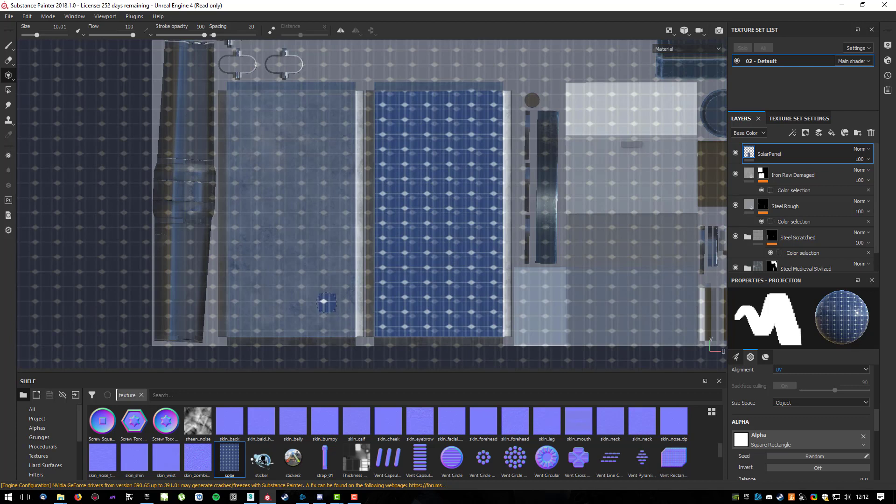
pyautogui.keyDown('ctrl'); pyautogui.moveTo(327, 303); pyautogui.dragTo(357, 303, button='right'); pyautogui.keyUp('ctrl')
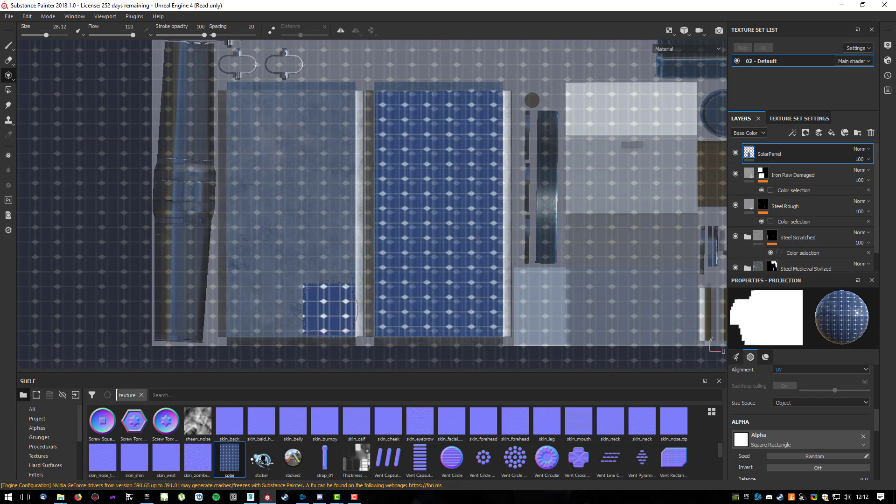
# Project straight strips of the solar texture along all four edges of the left-hand panel face, undoing the stray freehand stroke.
pyautogui.click(329, 310)
pyautogui.press('shift')
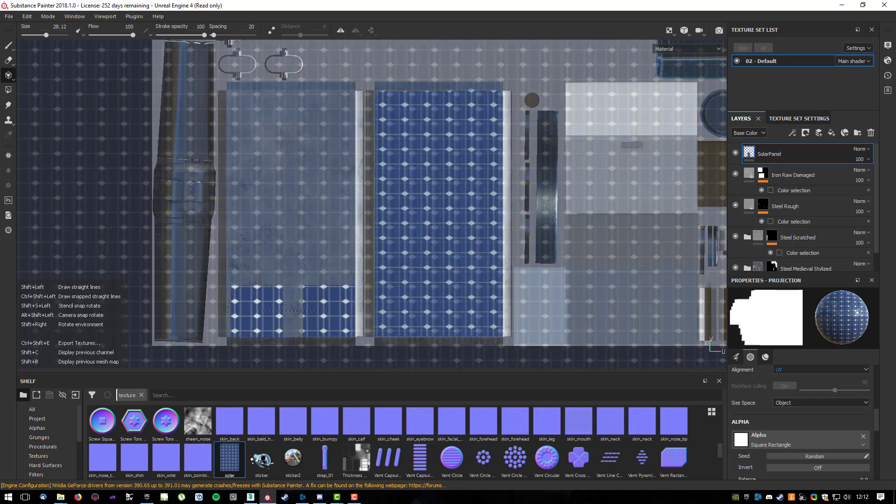
pyautogui.keyDown('shift'); pyautogui.click(253, 310); pyautogui.keyUp('shift')
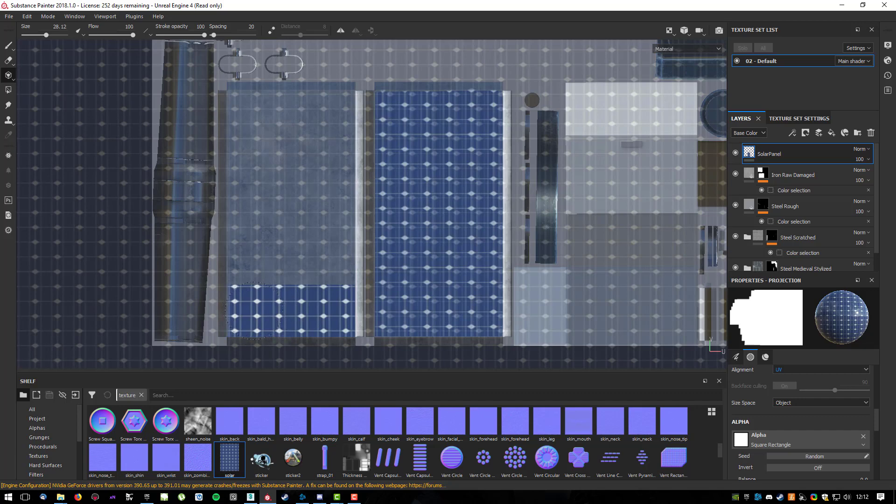
pyautogui.click(254, 294)
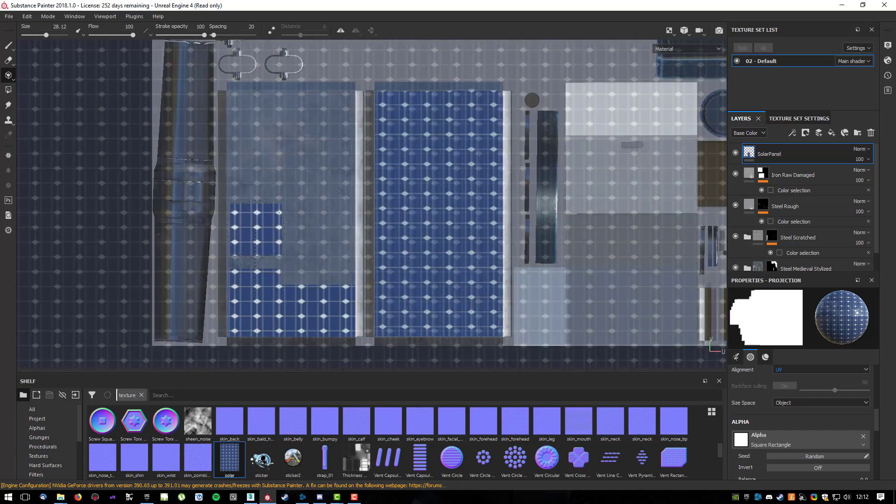
pyautogui.press('shift')
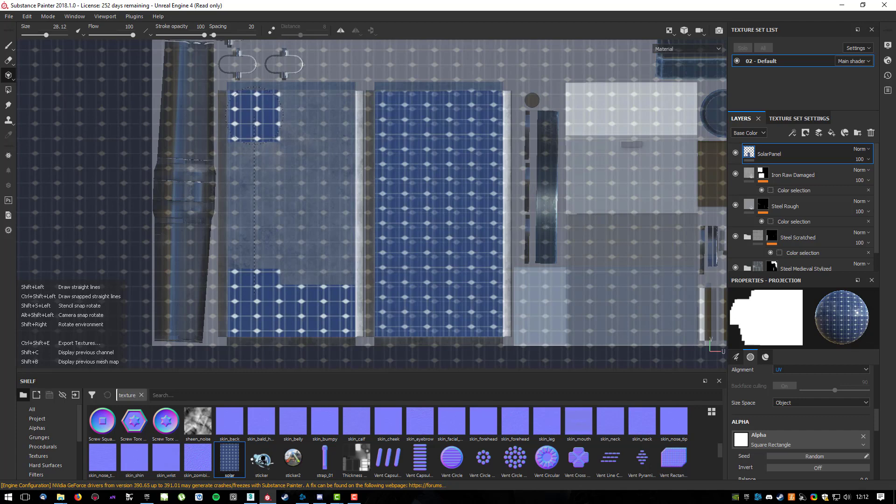
pyautogui.keyDown('shift'); pyautogui.click(254, 115); pyautogui.keyUp('shift')
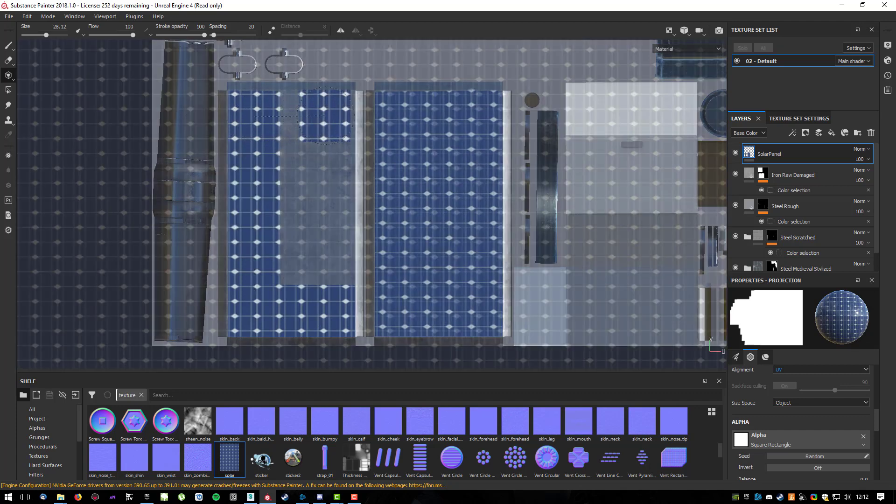
pyautogui.keyDown('shift'); pyautogui.click(326, 117); pyautogui.keyUp('shift')
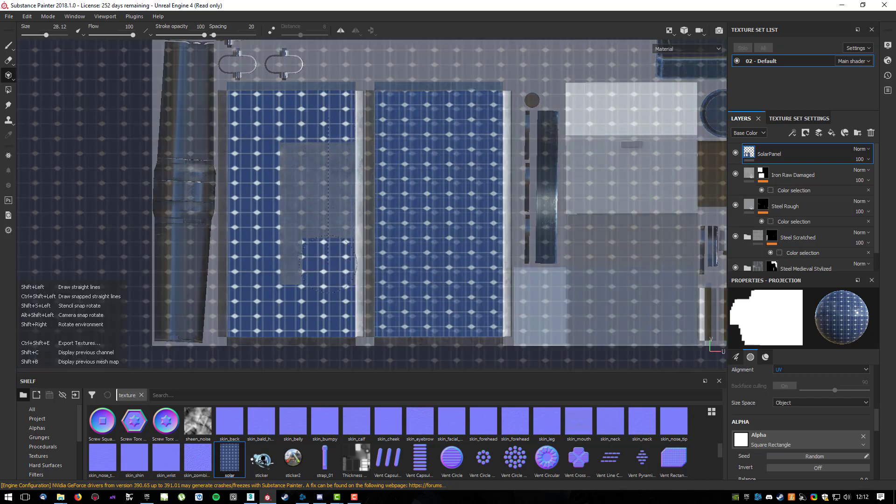
pyautogui.keyDown('shift'); pyautogui.click(328, 264); pyautogui.keyUp('shift')
pyautogui.moveTo(329, 265)
pyautogui.mouseDown()
pyautogui.moveTo(304, 265)
pyautogui.moveTo(332, 269)
pyautogui.moveTo(292, 211)
pyautogui.mouseUp()
pyautogui.hotkey('ctrl', 'z')
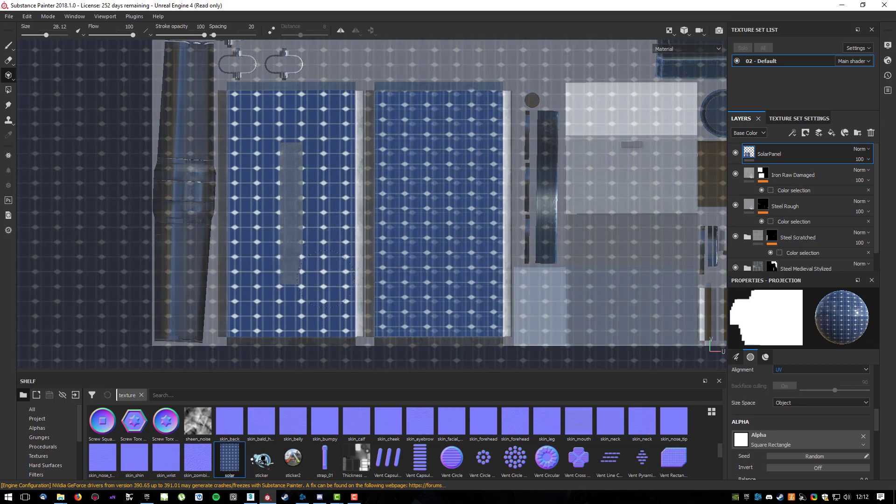
# Fill the remaining bare strip inside the left-hand panel with the solar texture, then switch to the Paint tool in the 3D-only view.
pyautogui.moveTo(330, 279)
pyautogui.mouseDown()
pyautogui.moveTo(294, 271)
pyautogui.moveTo(291, 169)
pyautogui.mouseUp()
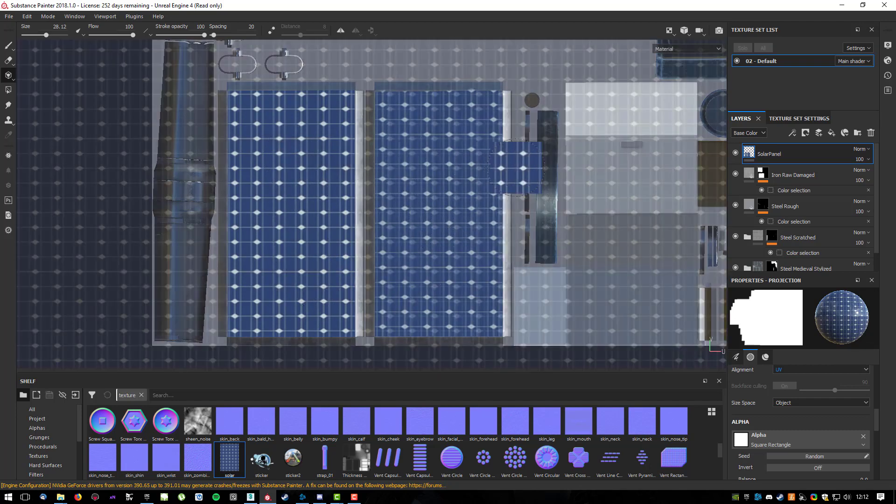
pyautogui.click(7, 45)
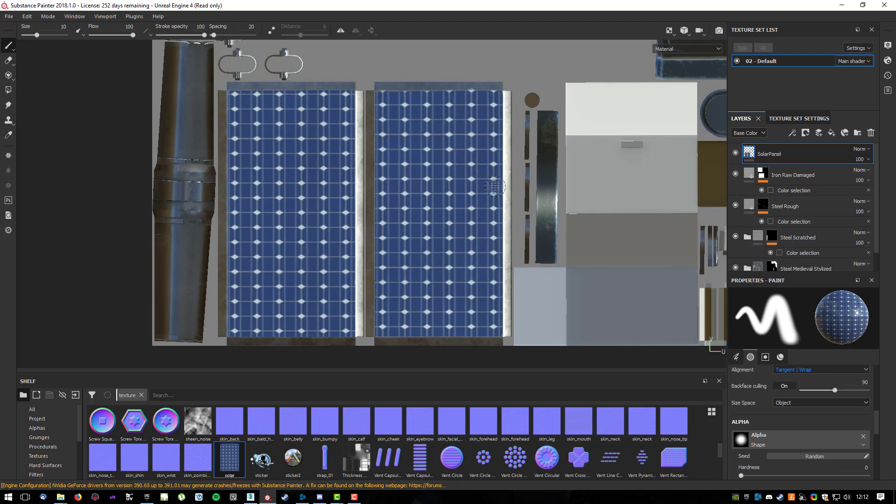
pyautogui.click(684, 33)
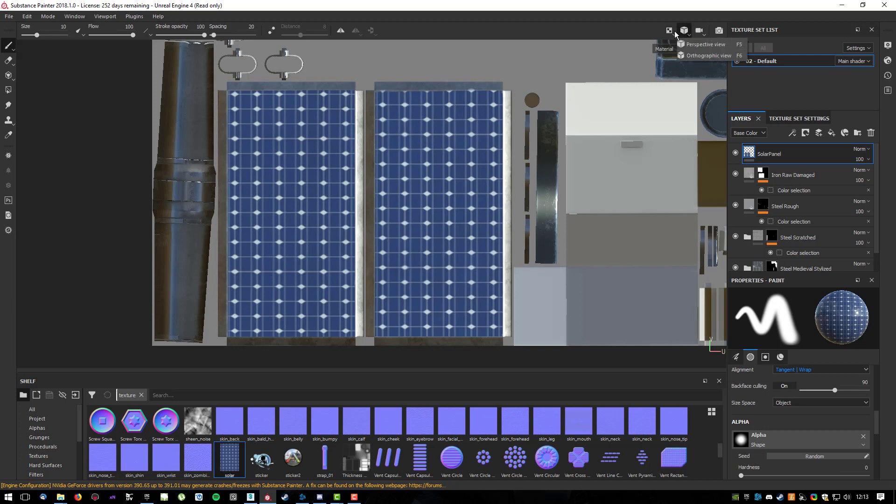
pyautogui.click(670, 31)
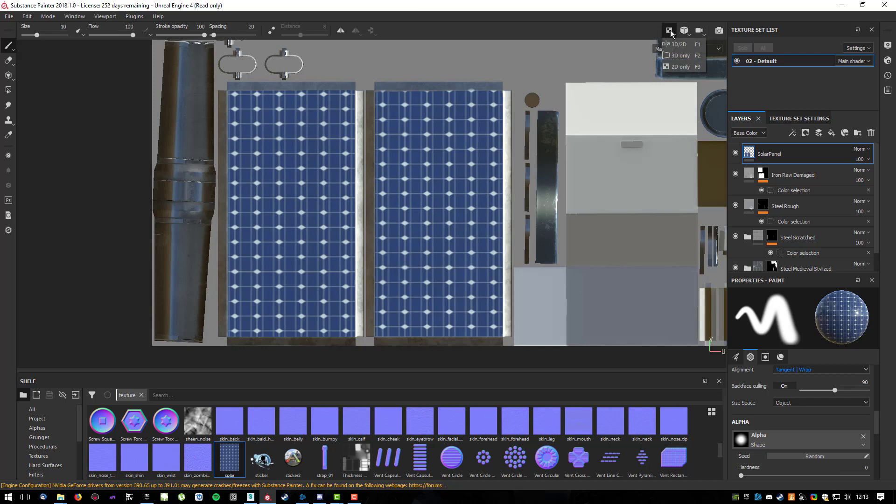
pyautogui.click(682, 56)
pyautogui.keyDown('alt'); pyautogui.moveTo(601, 205); pyautogui.dragTo(441, 213); pyautogui.keyUp('alt')
pyautogui.scroll(3, 440, 213)
pyautogui.keyDown('alt'); pyautogui.moveTo(507, 235); pyautogui.dragTo(467, 215); pyautogui.keyUp('alt')
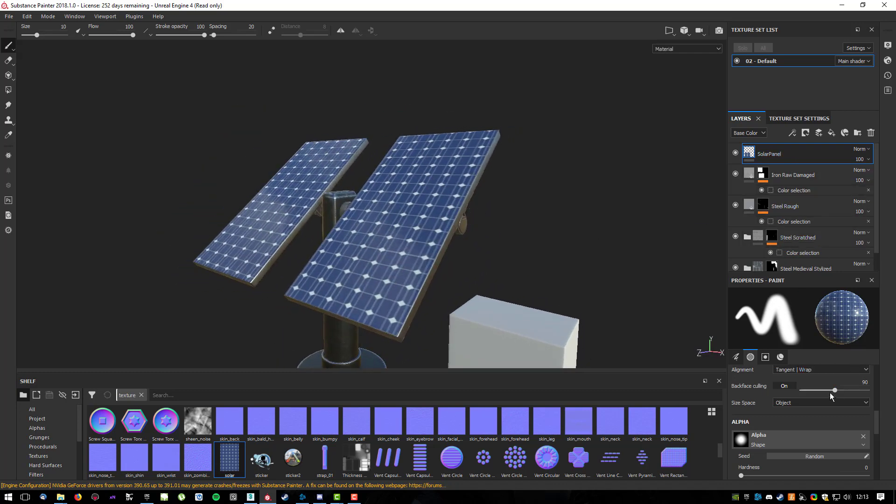
# Lower the paint material's roughness to 0.0218 and turn off its color channel.
pyautogui.scroll(-10, 832, 394)
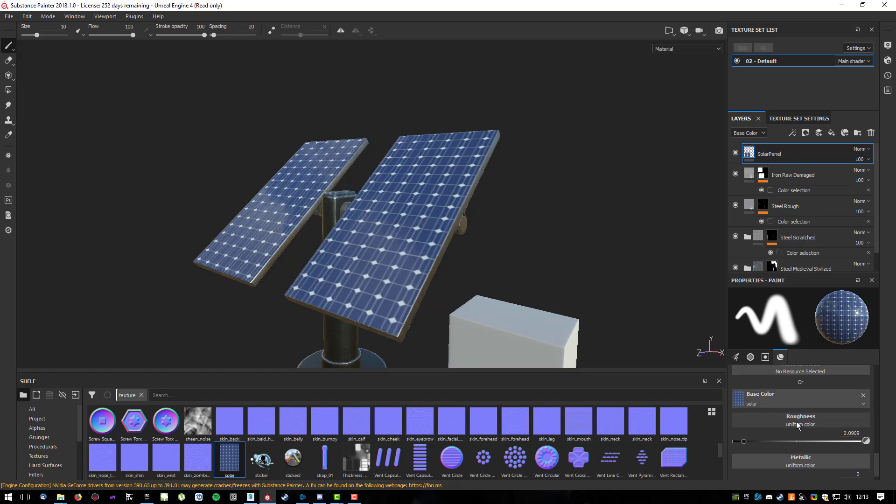
pyautogui.moveTo(735, 443)
pyautogui.mouseDown()
pyautogui.moveTo(802, 439)
pyautogui.moveTo(708, 445)
pyautogui.moveTo(745, 443)
pyautogui.mouseUp()
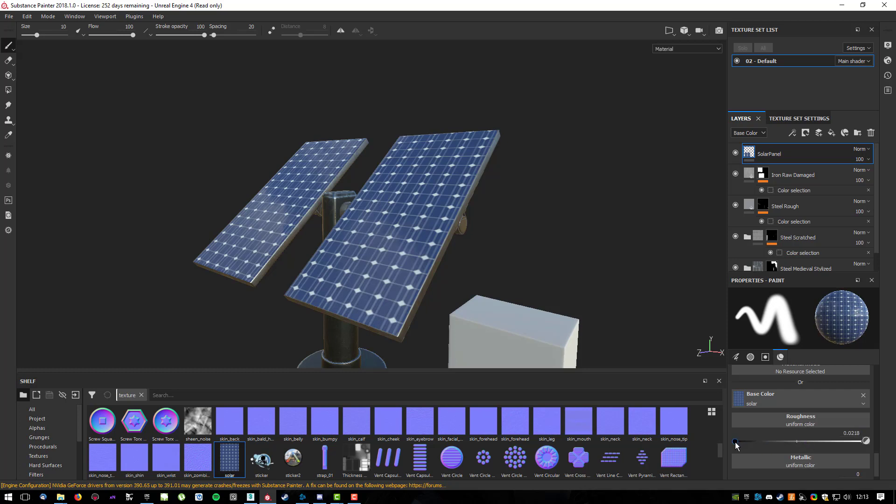
pyautogui.scroll(2, 768, 435)
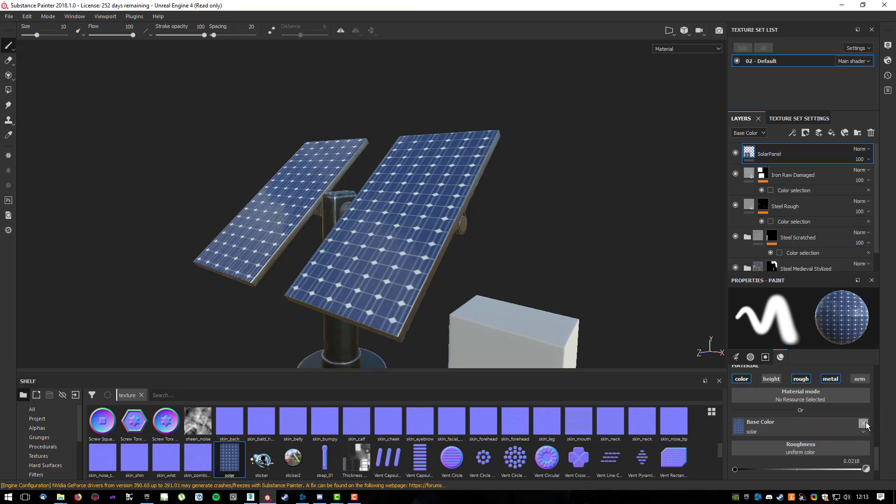
pyautogui.click(864, 423)
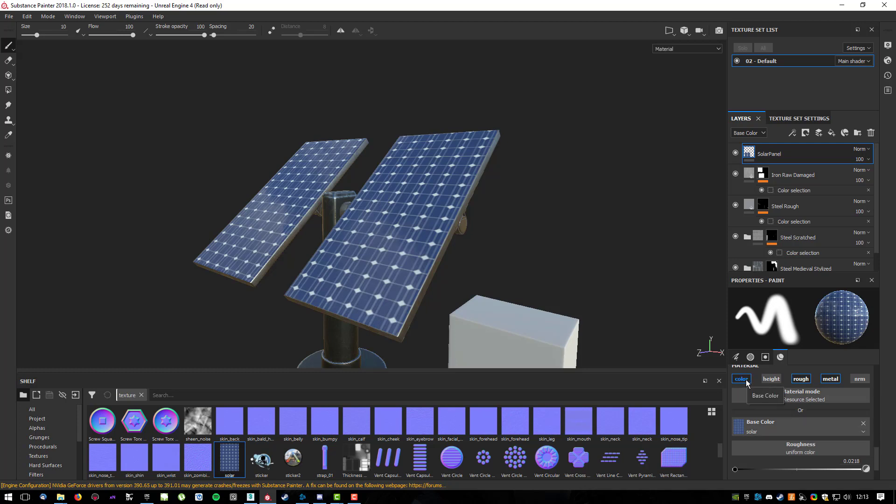
pyautogui.scroll(1, 765, 416)
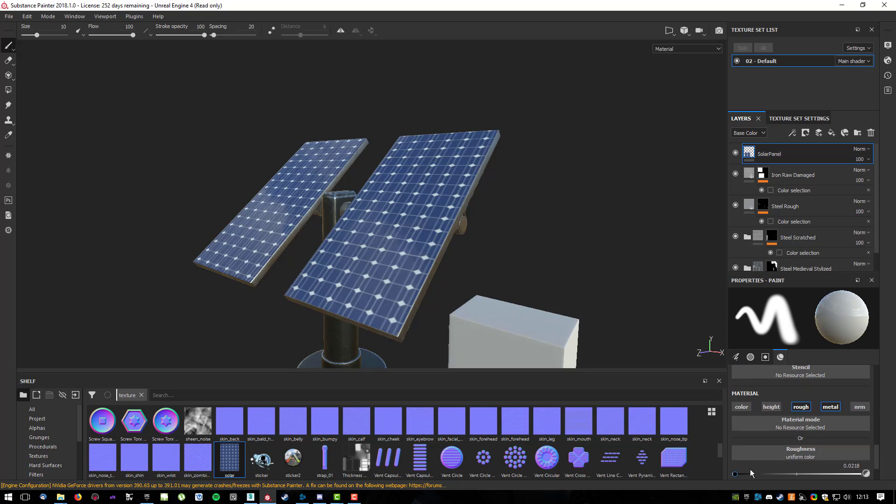
# Set the paint material's roughness to 0.0327 and its metallic value to 0.7164.
pyautogui.moveTo(439, 220)
pyautogui.keyDown('alt'); pyautogui.mouseDown()
pyautogui.moveTo(540, 247)
pyautogui.moveTo(402, 240)
pyautogui.mouseUp(); pyautogui.keyUp('alt')
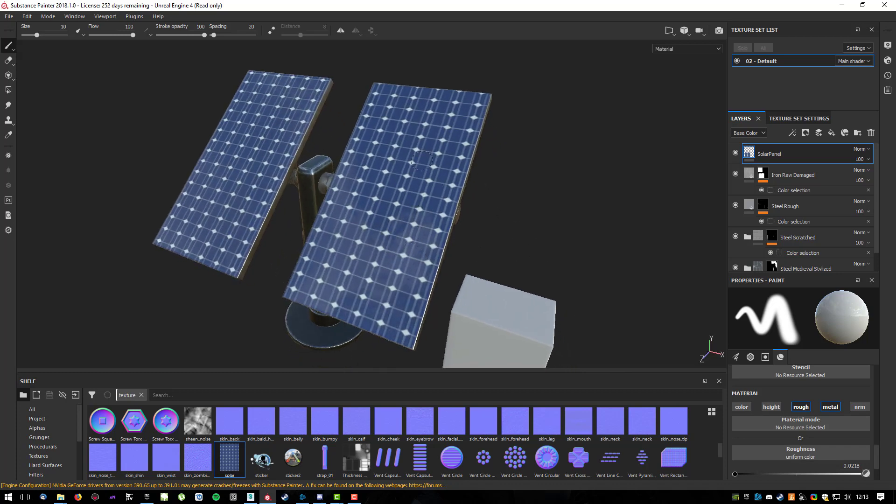
pyautogui.keyDown('alt'); pyautogui.moveTo(511, 229); pyautogui.dragTo(483, 225); pyautogui.keyUp('alt')
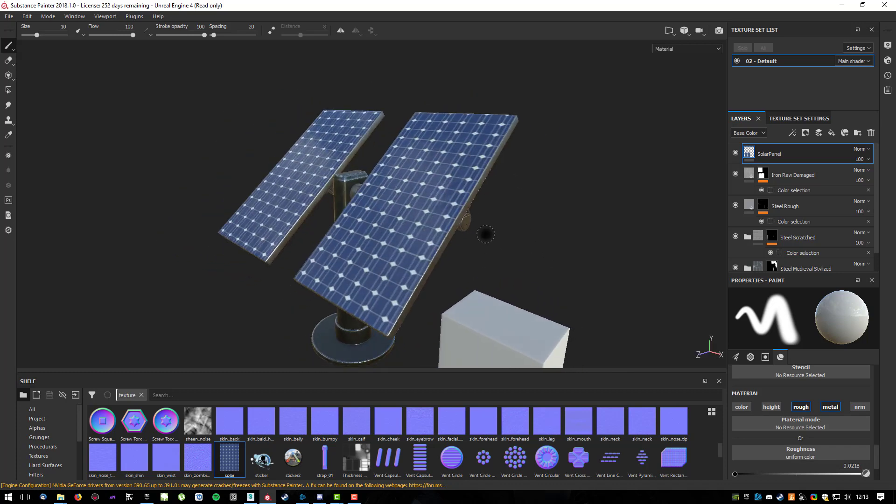
pyautogui.moveTo(761, 475); pyautogui.dragTo(809, 475)
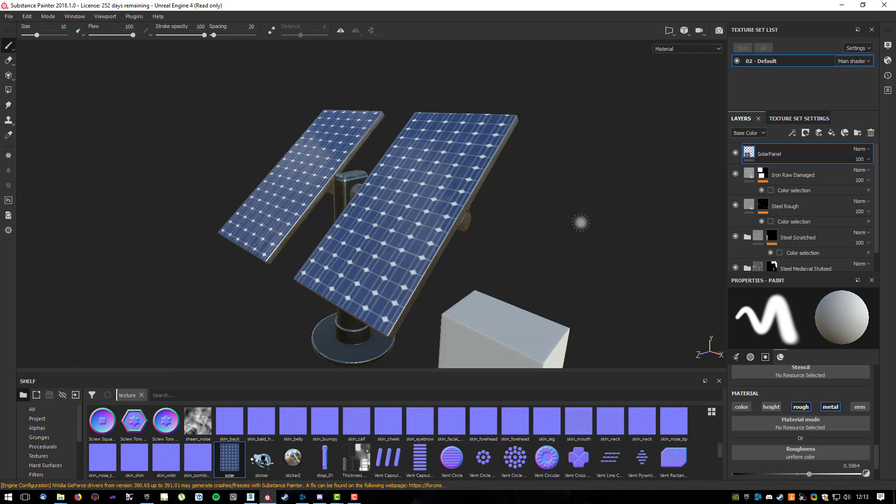
pyautogui.keyDown('alt'); pyautogui.moveTo(476, 218); pyautogui.dragTo(516, 224); pyautogui.keyUp('alt')
pyautogui.scroll(5, 466, 273)
pyautogui.moveTo(414, 238)
pyautogui.keyDown('alt'); pyautogui.mouseDown()
pyautogui.moveTo(542, 213)
pyautogui.moveTo(580, 227)
pyautogui.mouseUp(); pyautogui.keyUp('alt')
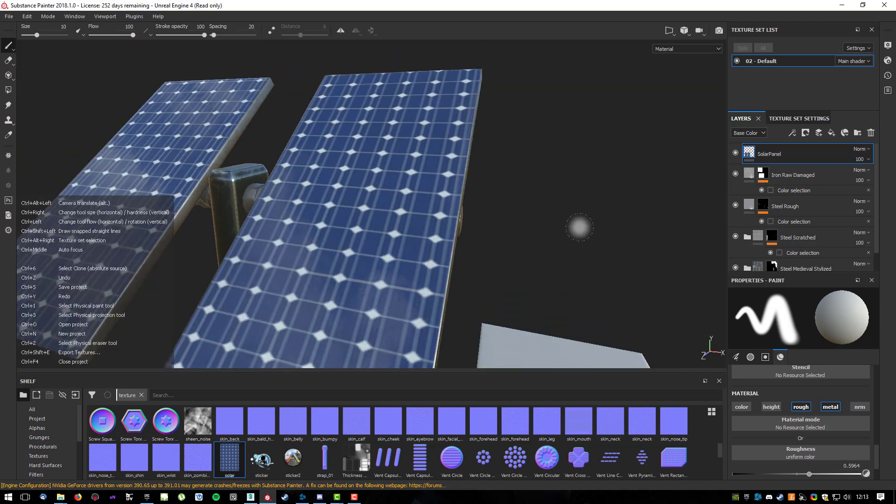
pyautogui.scroll(-1, 791, 448)
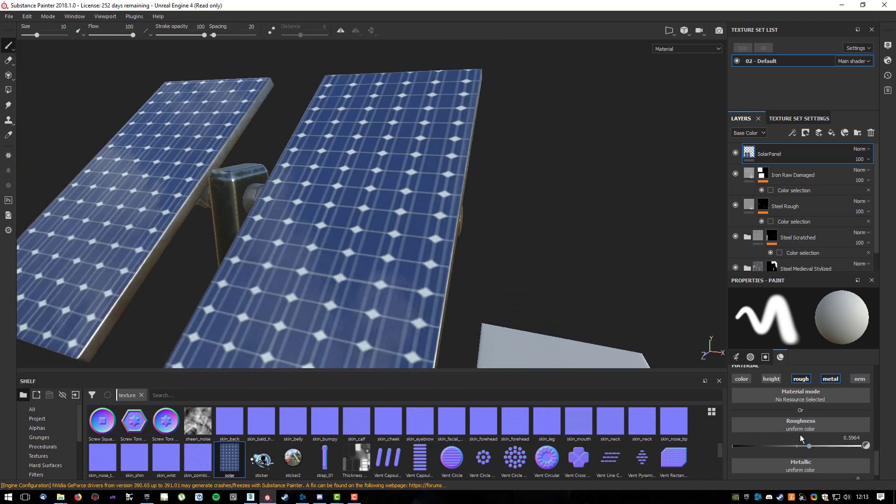
pyautogui.moveTo(809, 446); pyautogui.dragTo(737, 450)
pyautogui.scroll(-1, 822, 421)
pyautogui.moveTo(866, 473); pyautogui.dragTo(829, 473)
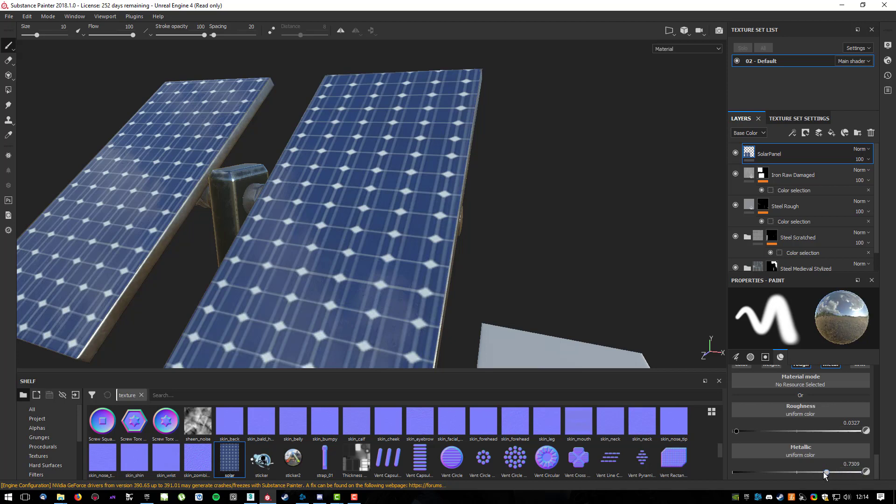
# Paint the glossy metallic finish over the whole solar cell face of the panel nearest the cabinet.
pyautogui.moveTo(362, 258)
pyautogui.mouseDown()
pyautogui.moveTo(368, 211)
pyautogui.moveTo(374, 262)
pyautogui.moveTo(406, 255)
pyautogui.mouseUp()
pyautogui.moveTo(348, 282)
pyautogui.mouseDown()
pyautogui.moveTo(298, 271)
pyautogui.moveTo(262, 289)
pyautogui.moveTo(269, 253)
pyautogui.moveTo(308, 182)
pyautogui.mouseUp()
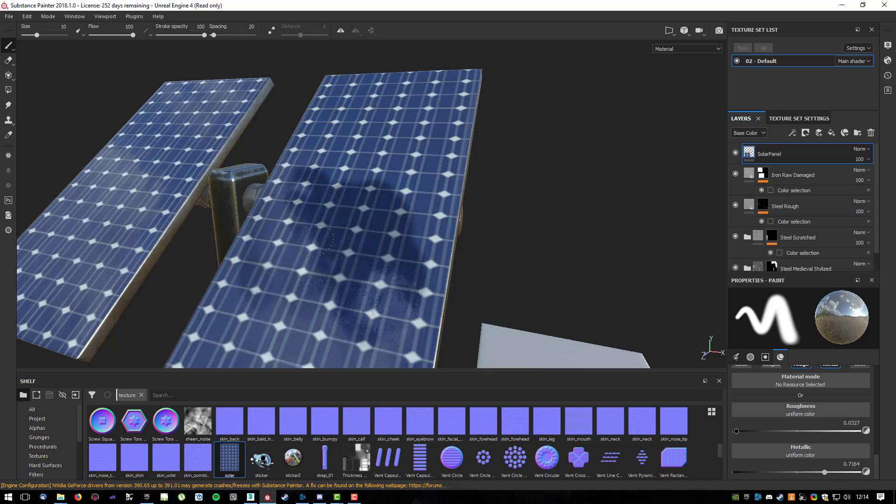
pyautogui.moveTo(407, 172)
pyautogui.keyDown('alt'); pyautogui.mouseDown()
pyautogui.moveTo(355, 191)
pyautogui.moveTo(432, 151)
pyautogui.moveTo(394, 227)
pyautogui.moveTo(420, 260)
pyautogui.mouseUp(); pyautogui.keyUp('alt')
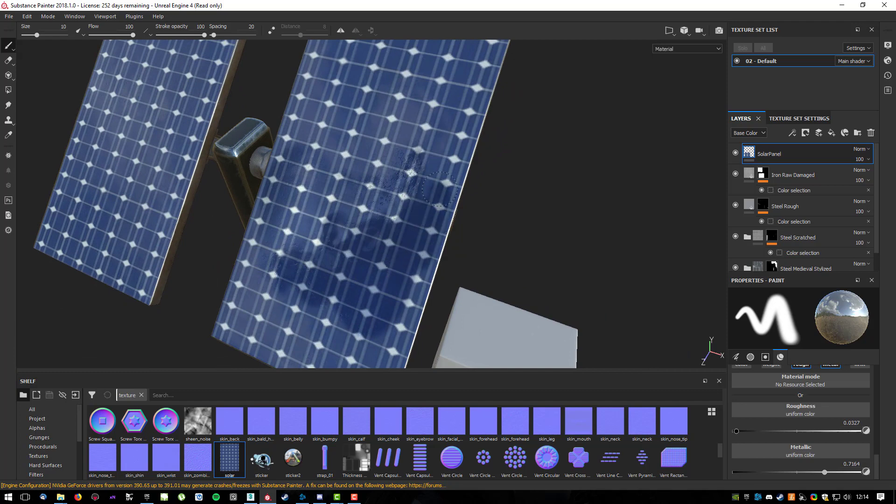
pyautogui.moveTo(439, 198); pyautogui.dragTo(460, 138)
pyautogui.moveTo(417, 284); pyautogui.dragTo(412, 308)
pyautogui.moveTo(514, 206)
pyautogui.keyDown('alt'); pyautogui.mouseDown()
pyautogui.moveTo(354, 136)
pyautogui.moveTo(390, 200)
pyautogui.mouseUp(); pyautogui.keyUp('alt')
pyautogui.keyDown('alt'); pyautogui.moveTo(390, 201); pyautogui.dragTo(522, 92, button='middle'); pyautogui.keyUp('alt')
pyautogui.keyDown('alt'); pyautogui.moveTo(522, 91); pyautogui.dragTo(494, 127); pyautogui.keyUp('alt')
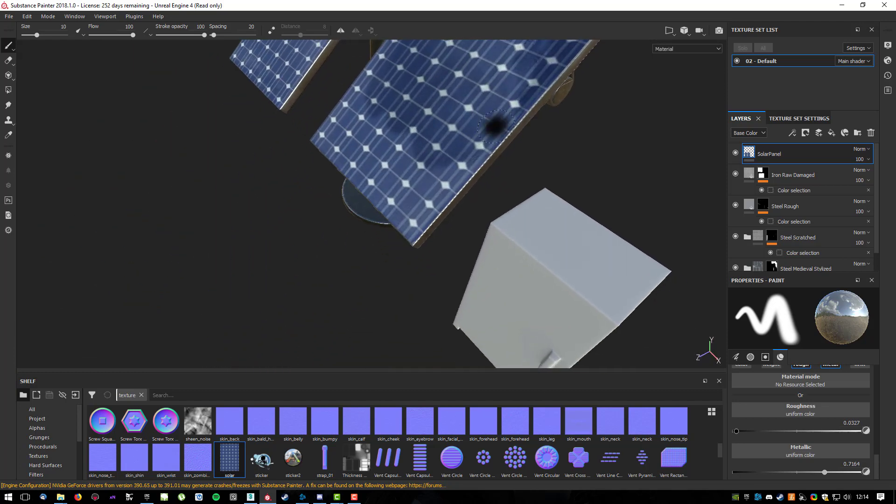
pyautogui.moveTo(408, 188)
pyautogui.mouseDown()
pyautogui.moveTo(398, 151)
pyautogui.moveTo(364, 124)
pyautogui.moveTo(398, 130)
pyautogui.mouseUp()
pyautogui.moveTo(398, 131)
pyautogui.keyDown('alt'); pyautogui.mouseDown()
pyautogui.moveTo(461, 189)
pyautogui.moveTo(427, 180)
pyautogui.mouseUp(); pyautogui.keyUp('alt')
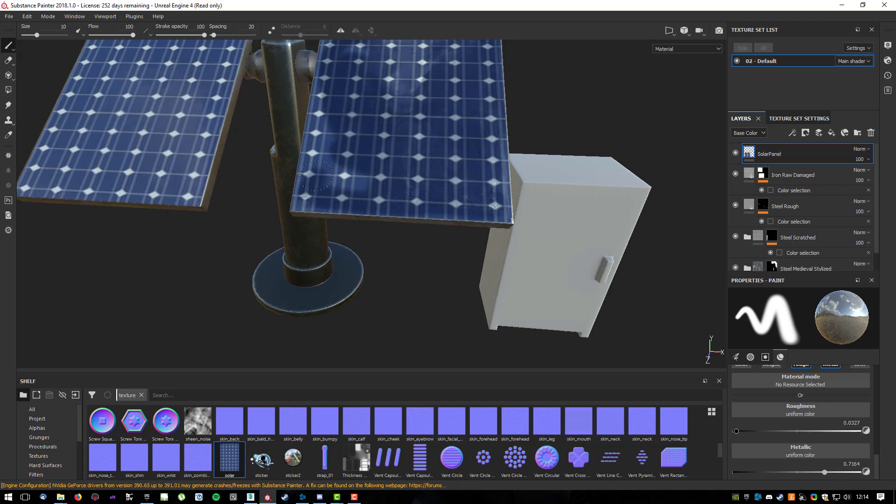
pyautogui.keyDown('alt'); pyautogui.moveTo(333, 178); pyautogui.dragTo(324, 207); pyautogui.keyUp('alt')
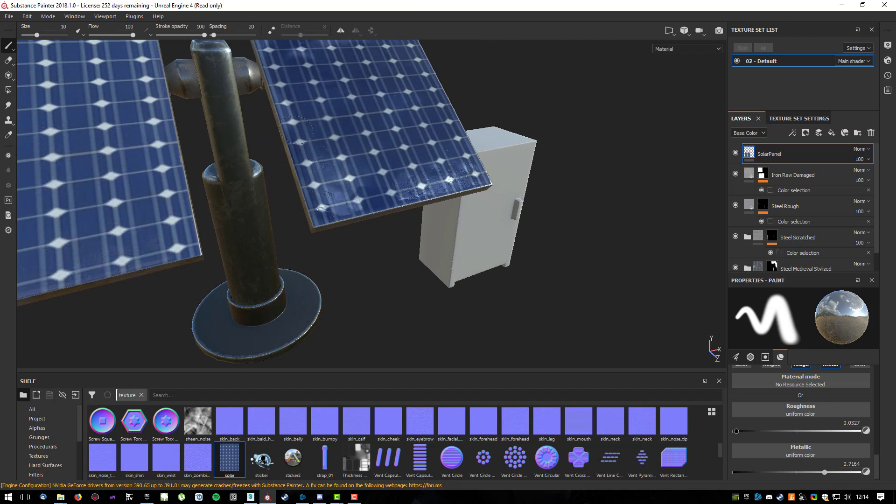
pyautogui.moveTo(343, 96)
pyautogui.keyDown('alt'); pyautogui.mouseDown()
pyautogui.moveTo(371, 206)
pyautogui.moveTo(296, 157)
pyautogui.mouseUp(); pyautogui.keyUp('alt')
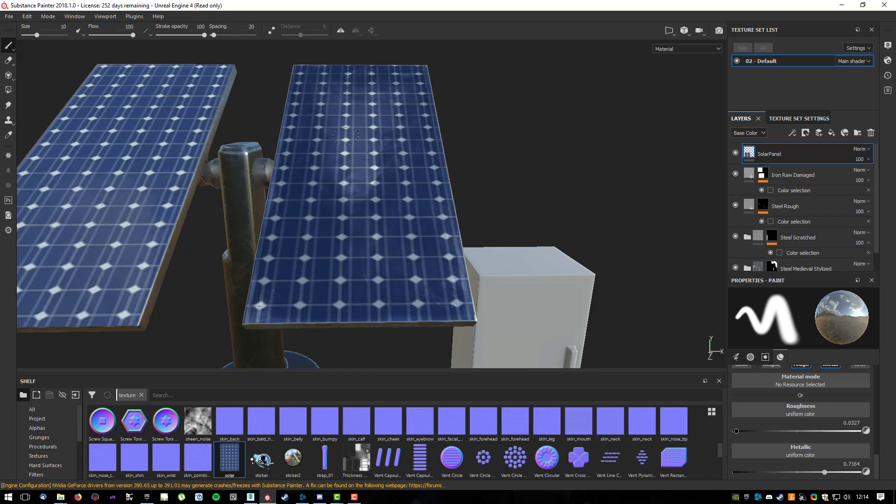
# Enlarge the brush to 34.13 and paint the glossy metallic finish over the other solar panel's face.
pyautogui.keyDown('alt'); pyautogui.moveTo(411, 114); pyautogui.dragTo(614, 168); pyautogui.keyUp('alt')
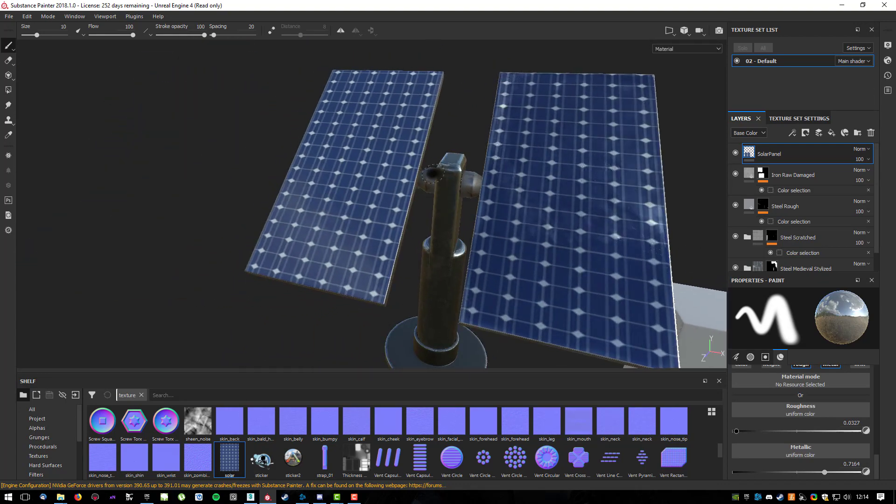
pyautogui.keyDown('ctrl'); pyautogui.moveTo(347, 200); pyautogui.dragTo(388, 201, button='right'); pyautogui.keyUp('ctrl')
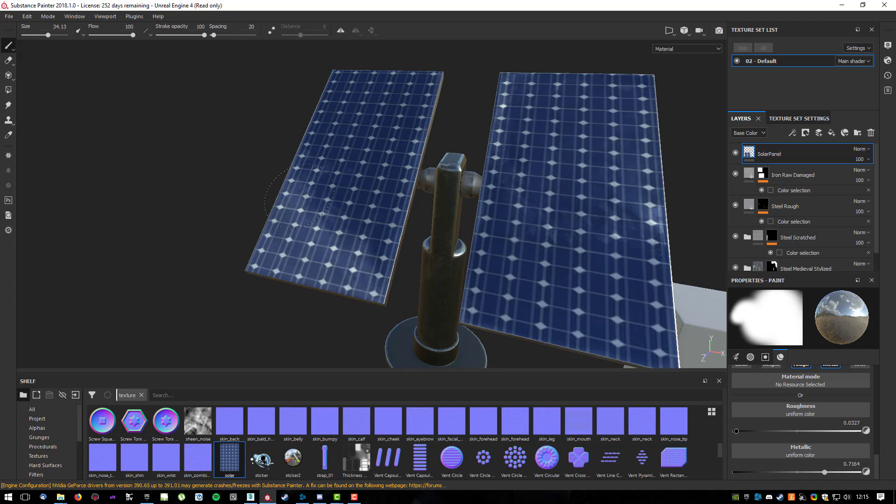
# Examine the reflections on both panels from several angles, along with the untextured cabinet.
pyautogui.keyDown('alt'); pyautogui.moveTo(321, 197); pyautogui.dragTo(549, 85); pyautogui.keyUp('alt')
pyautogui.keyDown('alt'); pyautogui.moveTo(549, 85); pyautogui.dragTo(567, 147, button='right'); pyautogui.keyUp('alt')
pyautogui.keyDown('alt'); pyautogui.moveTo(568, 147); pyautogui.dragTo(374, 161); pyautogui.keyUp('alt')
pyautogui.scroll(-4, 542, 156)
pyautogui.keyDown('alt'); pyautogui.moveTo(647, 118); pyautogui.dragTo(438, 161, button='middle'); pyautogui.keyUp('alt')
pyautogui.keyDown('alt'); pyautogui.moveTo(438, 160); pyautogui.dragTo(397, 163); pyautogui.keyUp('alt')
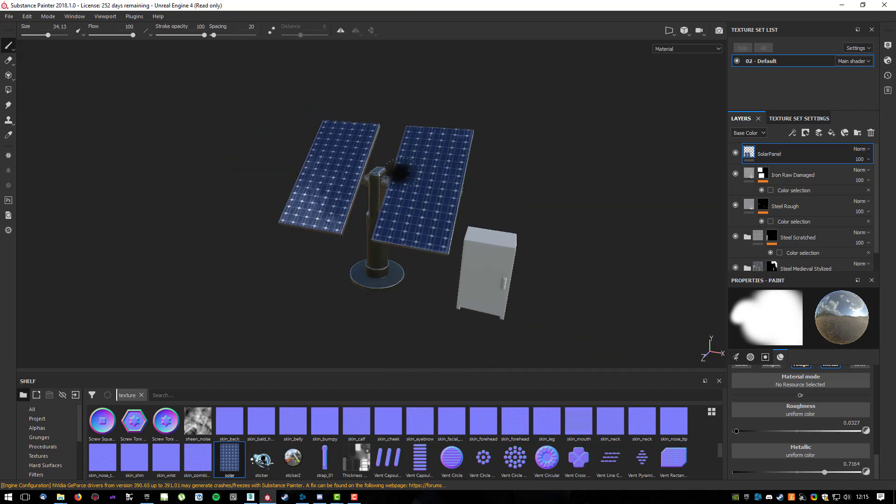
pyautogui.keyDown('alt'); pyautogui.moveTo(420, 158); pyautogui.dragTo(475, 198, button='right'); pyautogui.keyUp('alt')
pyautogui.moveTo(511, 209)
pyautogui.keyDown('alt'); pyautogui.mouseDown()
pyautogui.moveTo(577, 186)
pyautogui.moveTo(208, 133)
pyautogui.moveTo(229, 140)
pyautogui.moveTo(422, 117)
pyautogui.moveTo(614, 136)
pyautogui.moveTo(574, 140)
pyautogui.moveTo(536, 163)
pyautogui.moveTo(431, 144)
pyautogui.moveTo(456, 152)
pyautogui.mouseUp(); pyautogui.keyUp('alt')
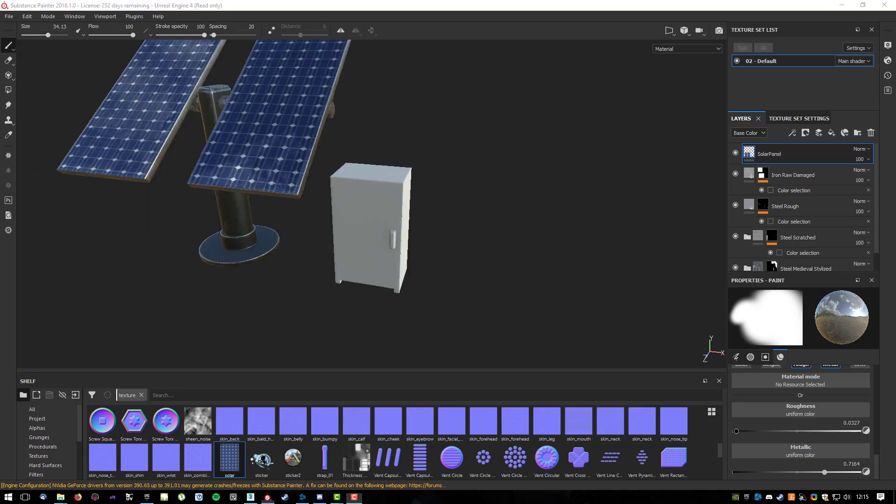
pyautogui.keyDown('alt'); pyautogui.moveTo(440, 290); pyautogui.dragTo(475, 250); pyautogui.keyUp('alt')
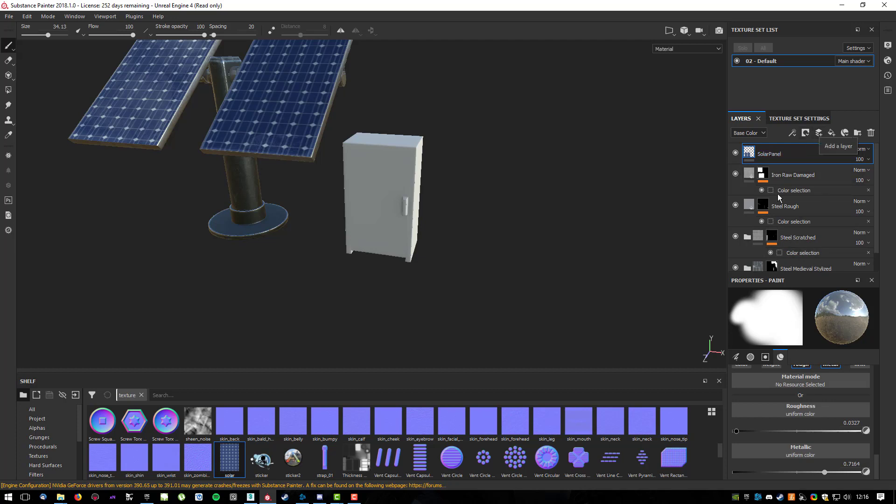
# Add the Steel Painted Stained smart material above the SolarPanel layer and check its look on the cabinet.
pyautogui.scroll(-3, 51, 461)
pyautogui.scroll(-1, 51, 461)
pyautogui.click(46, 446)
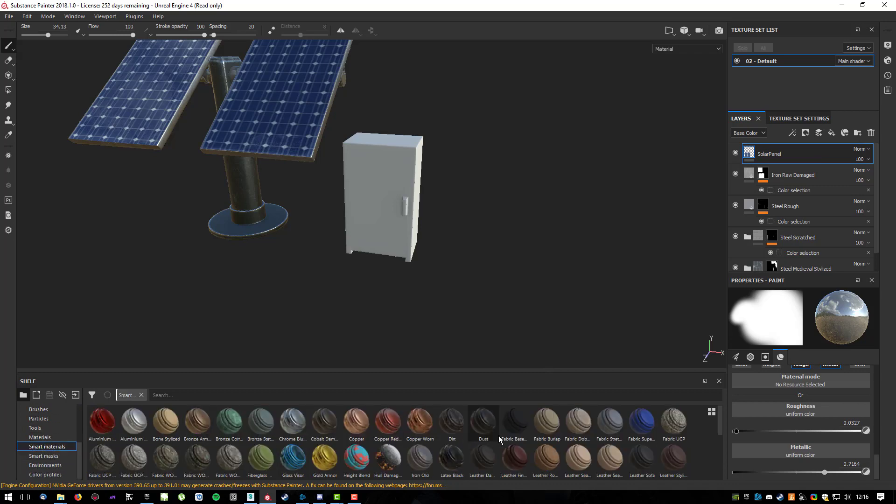
pyautogui.scroll(-4, 499, 436)
pyautogui.scroll(4, 499, 435)
pyautogui.scroll(-3, 649, 434)
pyautogui.scroll(2, 649, 433)
pyautogui.scroll(-3, 649, 434)
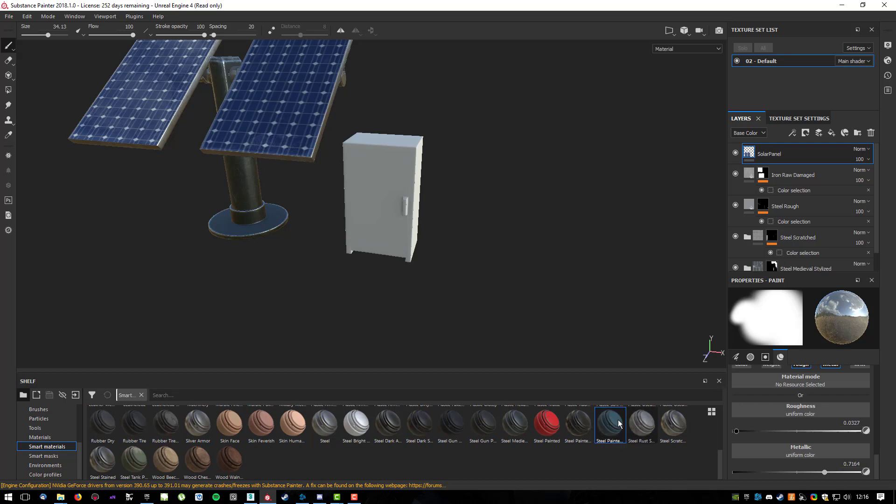
pyautogui.moveTo(611, 428)
pyautogui.mouseDown()
pyautogui.moveTo(789, 235)
pyautogui.moveTo(811, 147)
pyautogui.mouseUp()
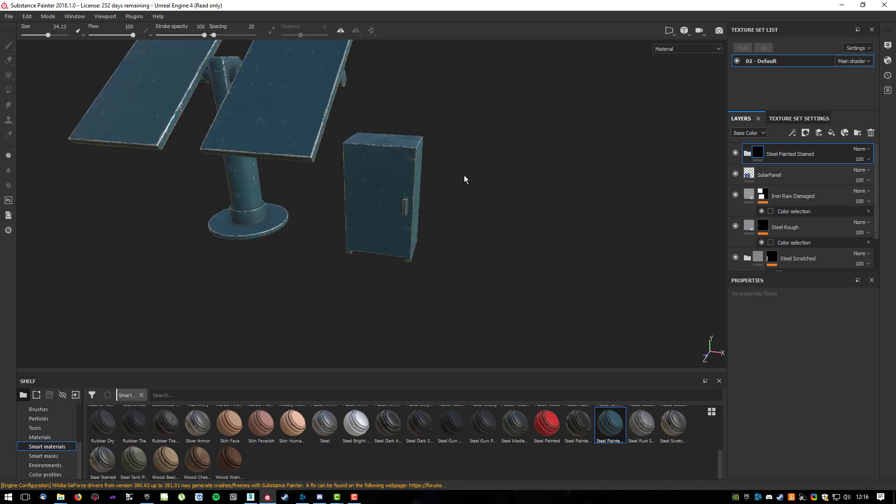
pyautogui.keyDown('alt'); pyautogui.moveTo(451, 169); pyautogui.dragTo(438, 189); pyautogui.keyUp('alt')
pyautogui.scroll(5, 409, 166)
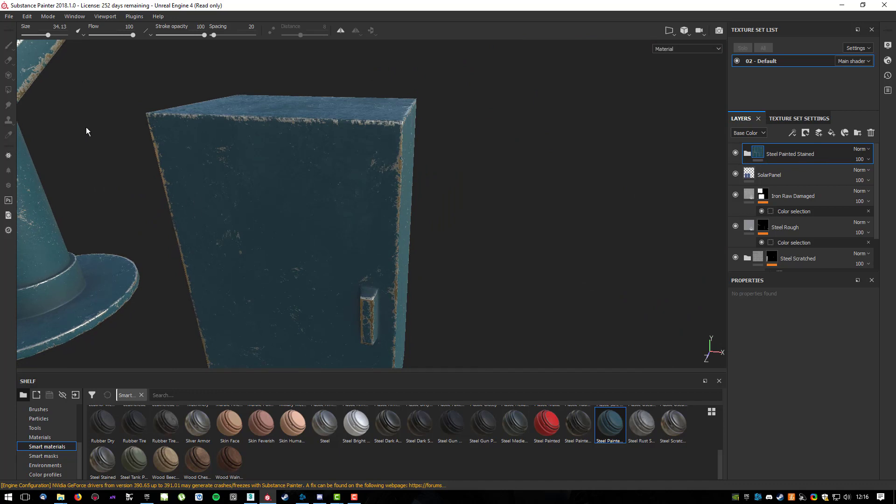
pyautogui.keyDown('alt'); pyautogui.moveTo(179, 177); pyautogui.dragTo(210, 132); pyautogui.keyUp('alt')
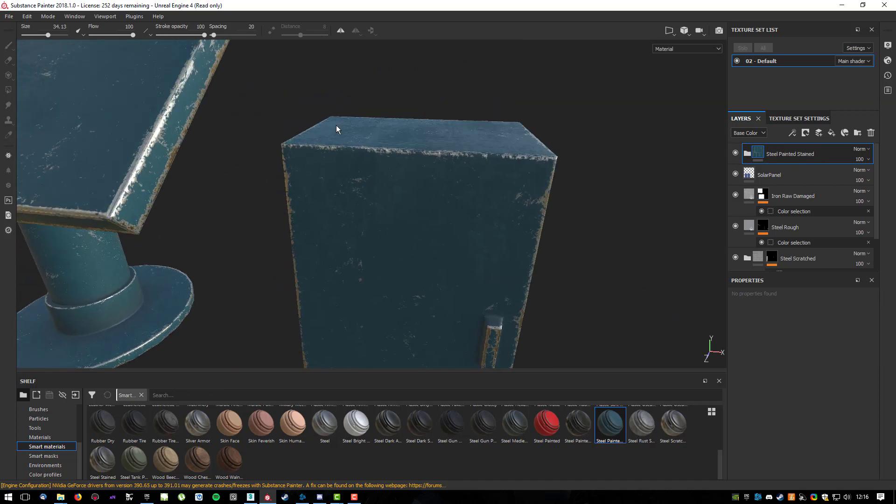
# Save the project under the file name tut in the tutorial folder.
pyautogui.click(9, 16)
pyautogui.click(28, 103)
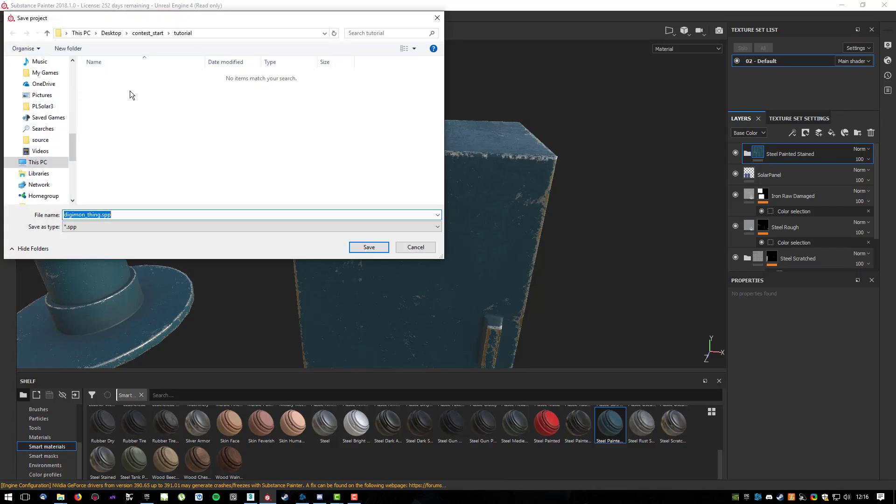
pyautogui.click(99, 214)
pyautogui.press('Return')
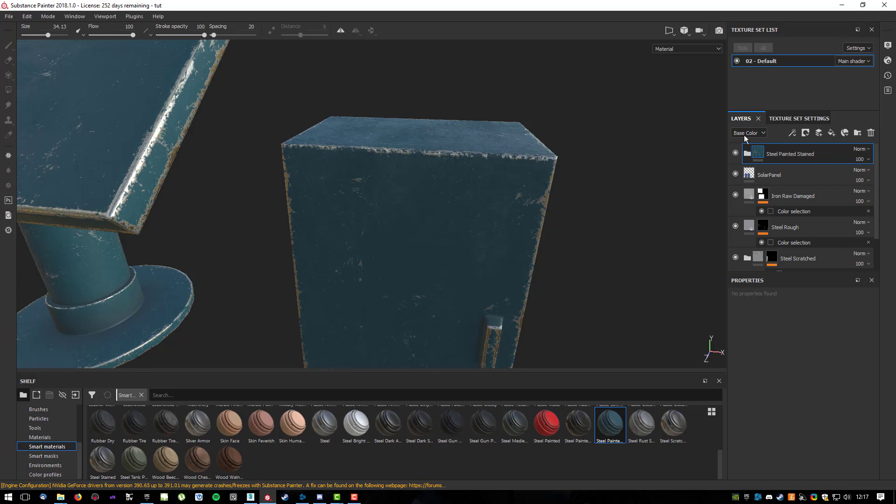
# Mask the Steel Painted Stained material to the cabinet using a color selection of the red ID color (R 255, G 0, B 0).
pyautogui.click(805, 135)
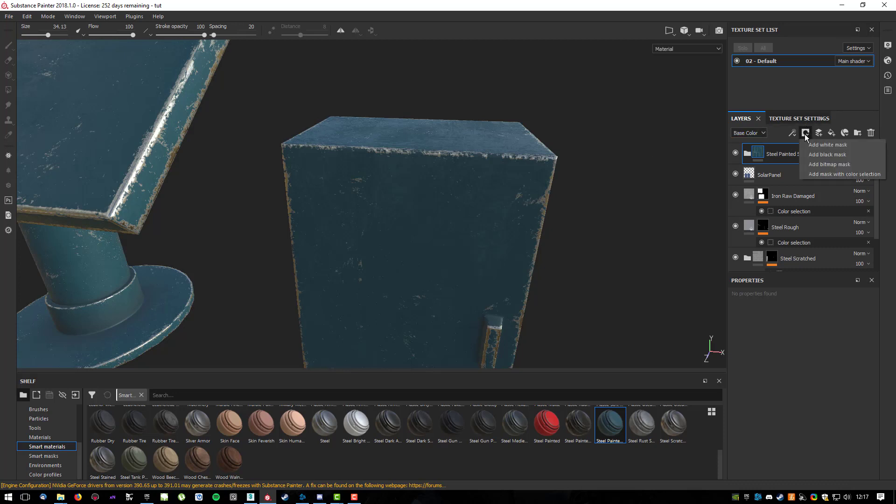
pyautogui.click(820, 176)
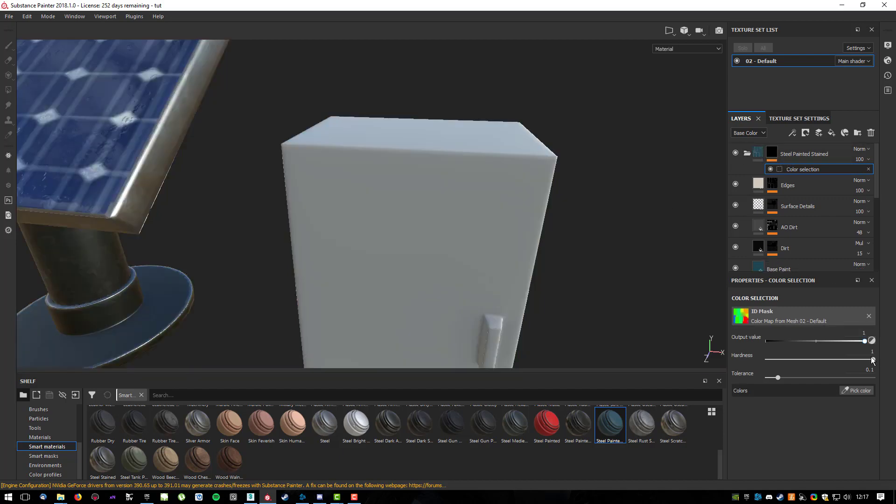
pyautogui.click(864, 394)
pyautogui.click(506, 220)
pyautogui.moveTo(615, 298)
pyautogui.keyDown('alt'); pyautogui.mouseDown(button='middle')
pyautogui.moveTo(593, 243)
pyautogui.moveTo(600, 190)
pyautogui.mouseUp(button='middle'); pyautogui.keyUp('alt')
pyautogui.scroll(-5, 427, 142)
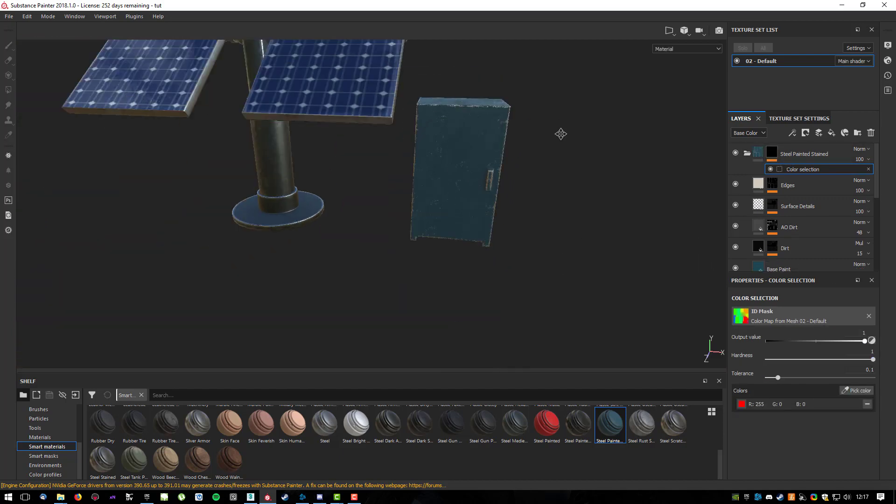
pyautogui.keyDown('alt'); pyautogui.moveTo(567, 119); pyautogui.dragTo(523, 237, button='middle'); pyautogui.keyUp('alt')
pyautogui.keyDown('alt'); pyautogui.moveTo(523, 236); pyautogui.dragTo(477, 186); pyautogui.keyUp('alt')
pyautogui.moveTo(477, 186)
pyautogui.keyDown('alt'); pyautogui.mouseDown(button='middle')
pyautogui.moveTo(427, 198)
pyautogui.moveTo(464, 190)
pyautogui.mouseUp(button='middle'); pyautogui.keyUp('alt')
pyautogui.scroll(3, 399, 178)
pyautogui.keyDown('alt'); pyautogui.moveTo(476, 221); pyautogui.dragTo(458, 211, button='middle'); pyautogui.keyUp('alt')
pyautogui.keyDown('alt'); pyautogui.moveTo(466, 229); pyautogui.dragTo(442, 276); pyautogui.keyUp('alt')
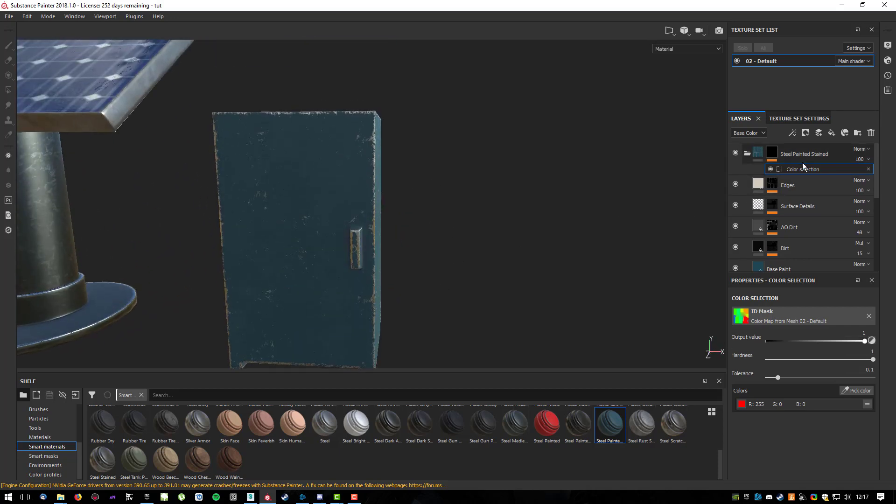
# Change the Base Paint layer's base color in Steel Painted Stained to light grey (R 0.328, G 0.335, B 0.338).
pyautogui.click(748, 155)
pyautogui.click(748, 154)
pyautogui.scroll(-1, 809, 230)
pyautogui.click(793, 242)
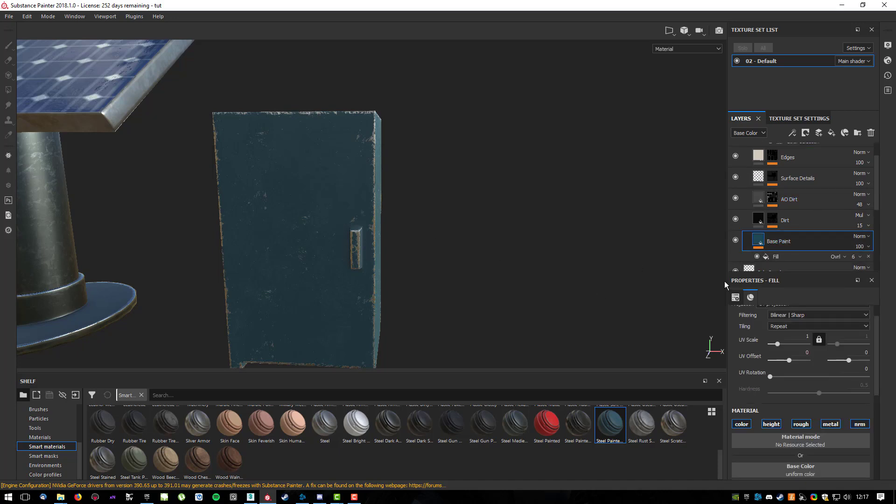
pyautogui.scroll(-5, 790, 357)
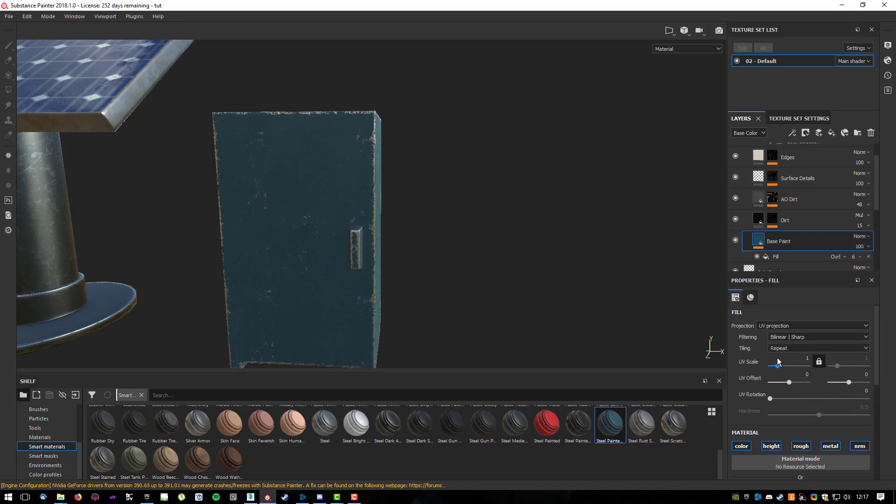
pyautogui.click(795, 371)
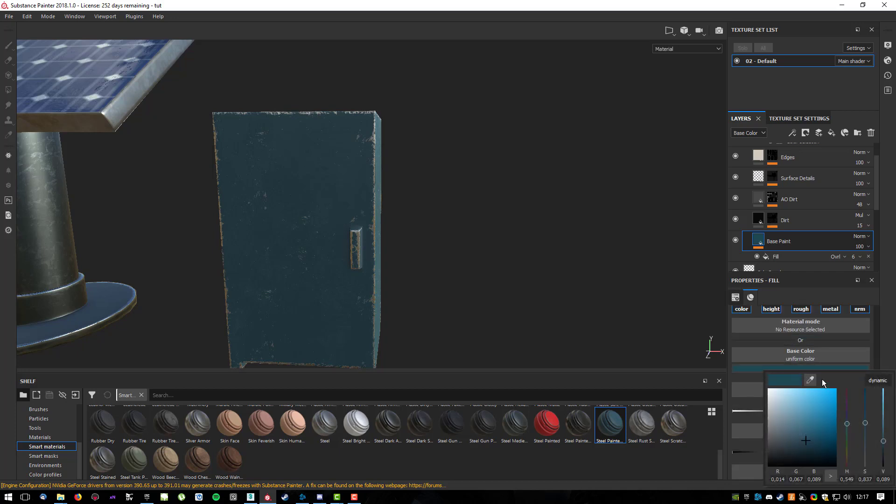
pyautogui.click(783, 432)
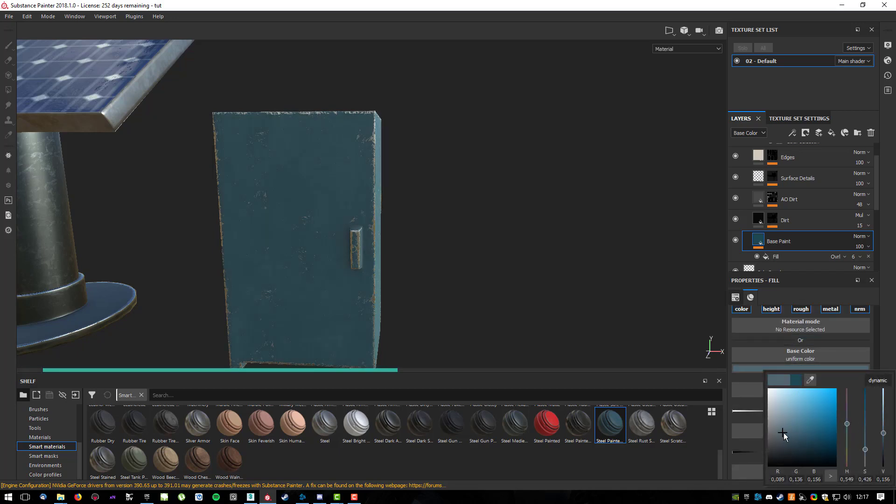
pyautogui.moveTo(785, 439); pyautogui.dragTo(769, 418)
pyautogui.moveTo(555, 265)
pyautogui.keyDown('alt'); pyautogui.mouseDown()
pyautogui.moveTo(432, 213)
pyautogui.moveTo(566, 262)
pyautogui.mouseUp(); pyautogui.keyUp('alt')
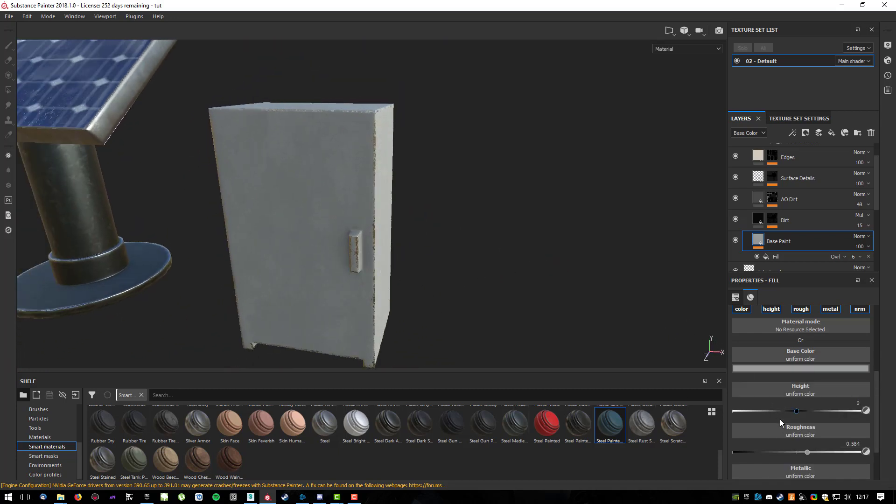
# Try darker and bluish tones for the Base Paint color, ending on dark grey (R 0.091, G 0.094, B 0.095).
pyautogui.click(780, 369)
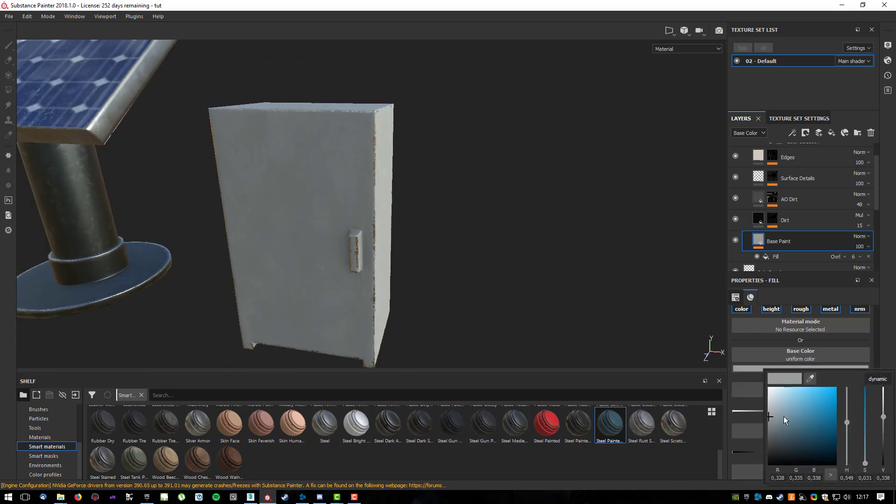
pyautogui.moveTo(783, 456); pyautogui.dragTo(778, 437)
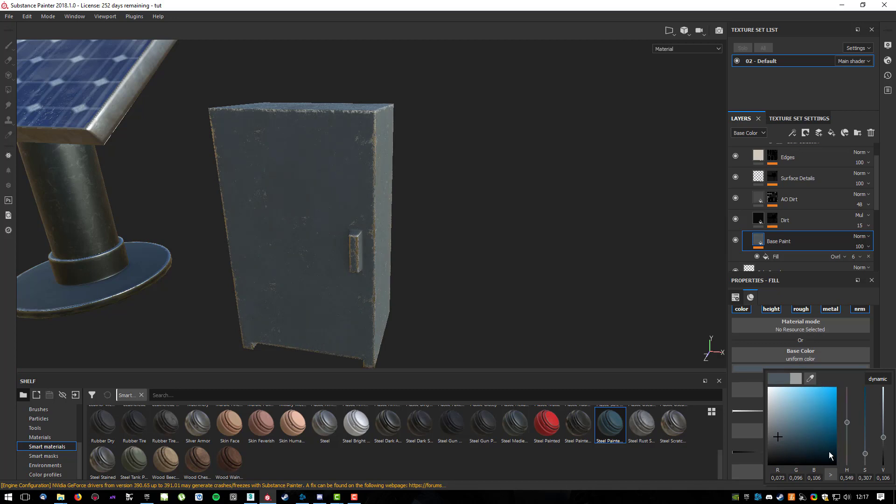
pyautogui.moveTo(803, 452); pyautogui.dragTo(792, 444)
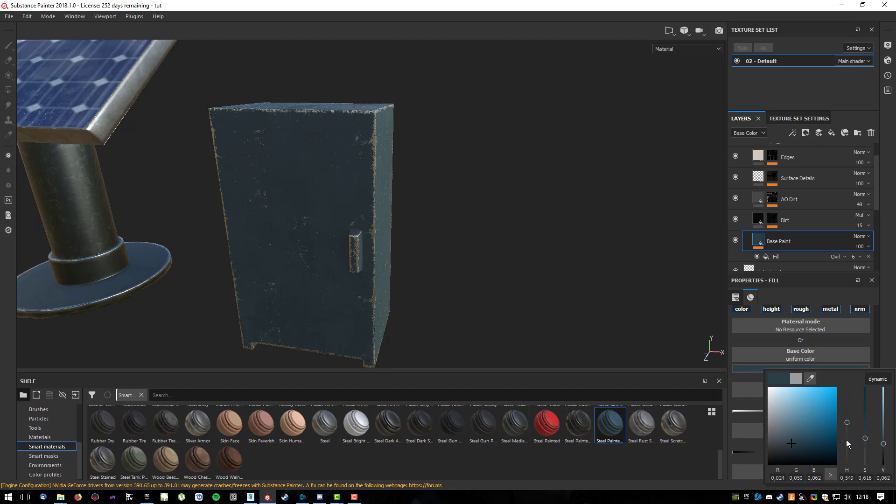
pyautogui.click(848, 443)
pyautogui.moveTo(847, 441); pyautogui.dragTo(848, 421)
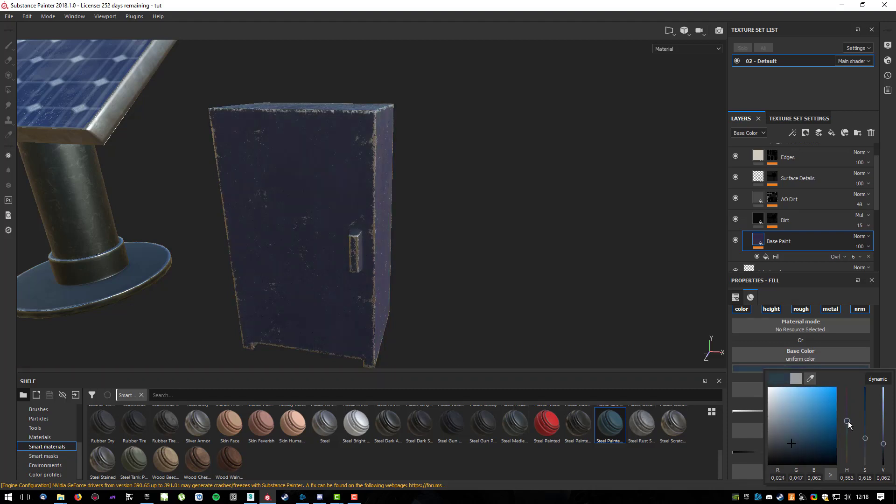
pyautogui.moveTo(783, 438); pyautogui.dragTo(770, 441)
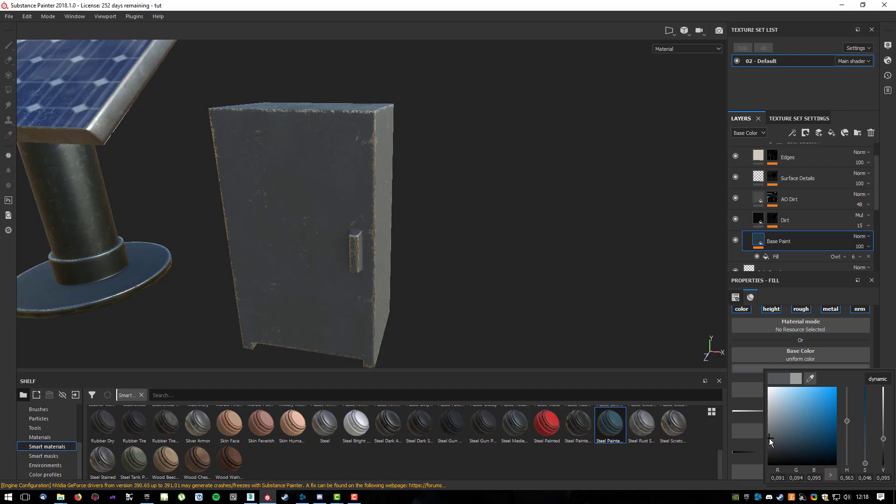
# Examine the cabinet's dark grey painted finish and handle from several distances and angles.
pyautogui.keyDown('alt'); pyautogui.moveTo(450, 246); pyautogui.dragTo(387, 219); pyautogui.keyUp('alt')
pyautogui.scroll(-5, 464, 250)
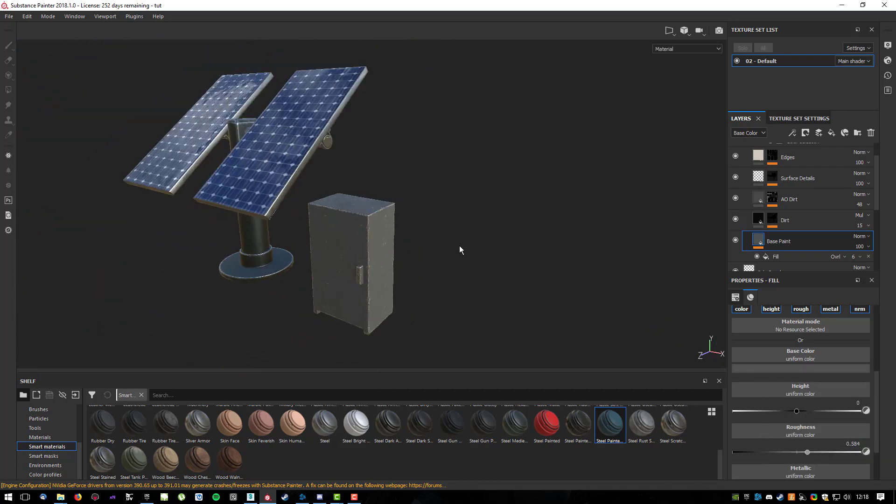
pyautogui.keyDown('alt'); pyautogui.moveTo(414, 276); pyautogui.dragTo(441, 155, button='middle'); pyautogui.keyUp('alt')
pyautogui.scroll(4, 424, 163)
pyautogui.keyDown('alt'); pyautogui.moveTo(421, 162); pyautogui.dragTo(480, 152); pyautogui.keyUp('alt')
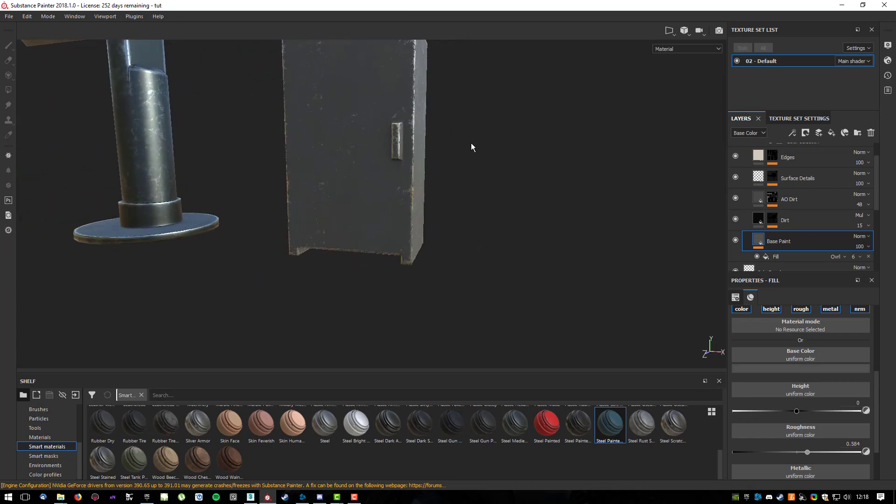
pyautogui.keyDown('alt'); pyautogui.moveTo(472, 141); pyautogui.dragTo(444, 181, button='middle'); pyautogui.keyUp('alt')
pyautogui.scroll(4, 443, 181)
pyautogui.keyDown('alt'); pyautogui.moveTo(489, 199); pyautogui.dragTo(495, 175); pyautogui.keyUp('alt')
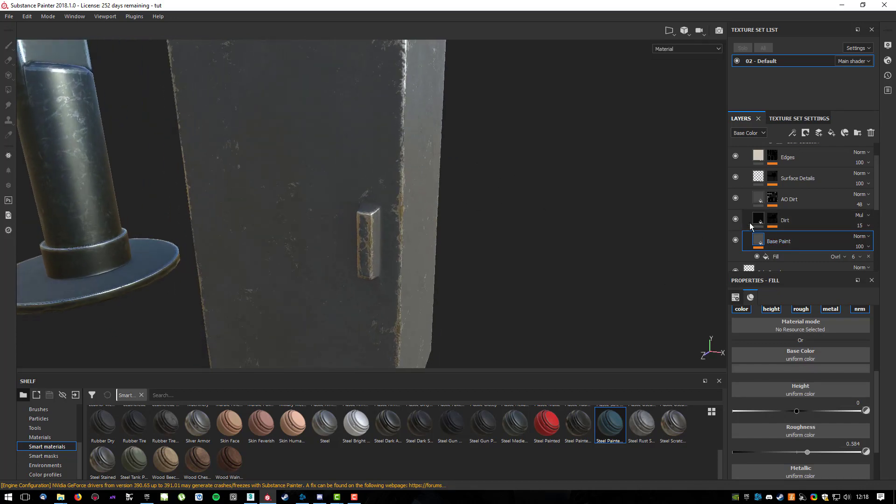
# Delete the Steel Painted Stained material and add the Steel Painted Clearcoat smart material above the SolarPanel layer instead.
pyautogui.scroll(10, 758, 228)
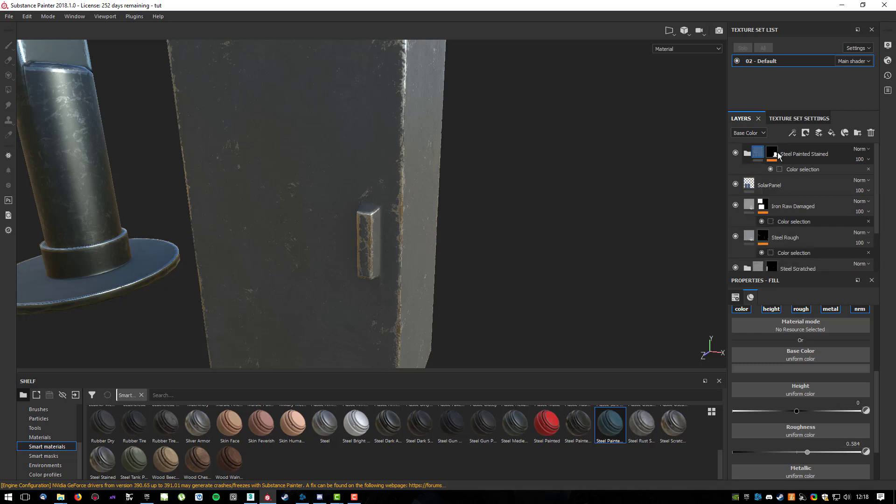
pyautogui.click(806, 156)
pyautogui.press('Delete')
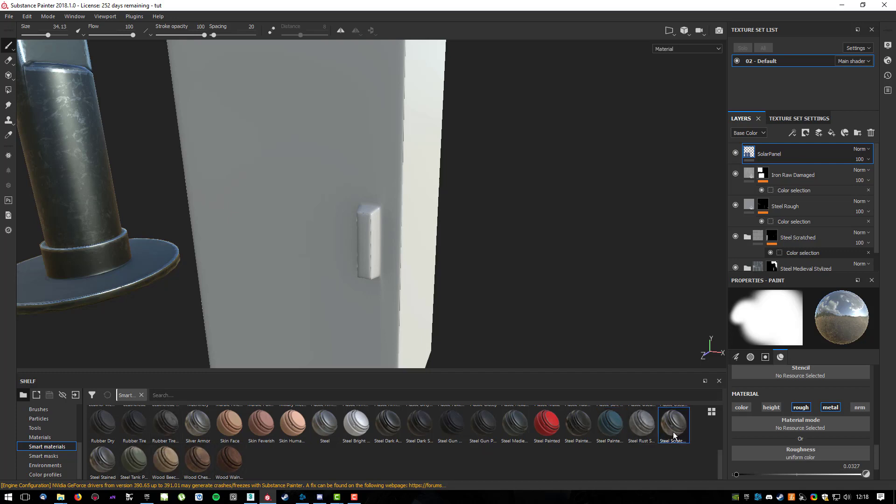
pyautogui.moveTo(677, 434)
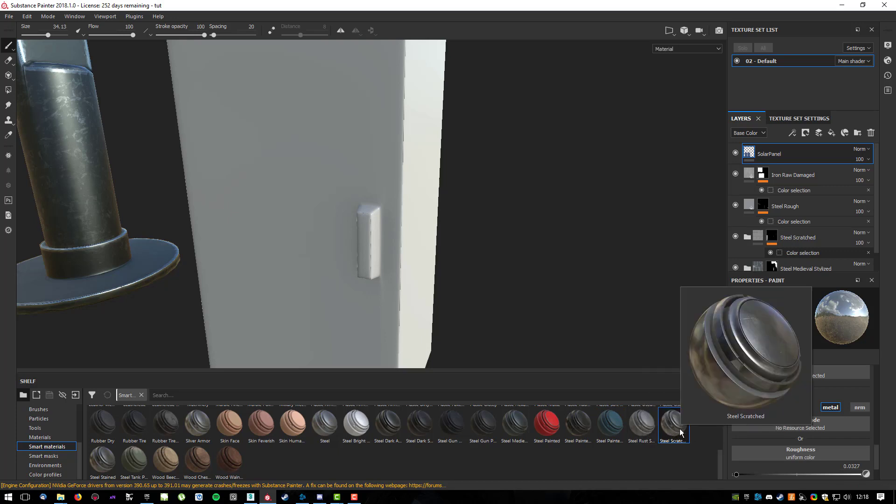
pyautogui.moveTo(586, 430)
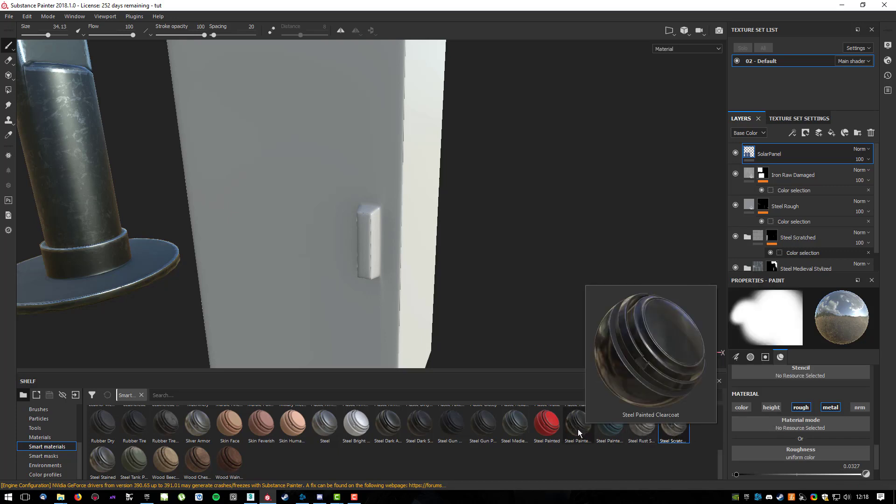
pyautogui.moveTo(579, 433)
pyautogui.mouseDown()
pyautogui.moveTo(802, 166)
pyautogui.moveTo(803, 147)
pyautogui.moveTo(783, 148)
pyautogui.moveTo(793, 148)
pyautogui.mouseUp()
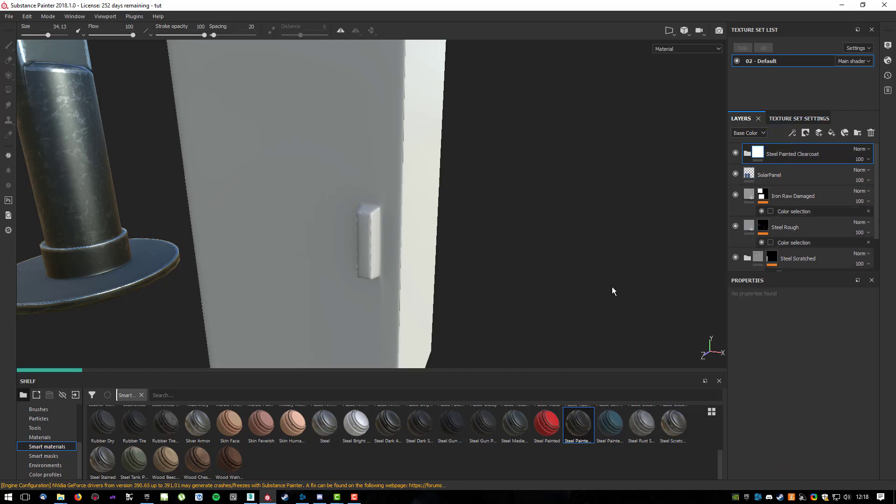
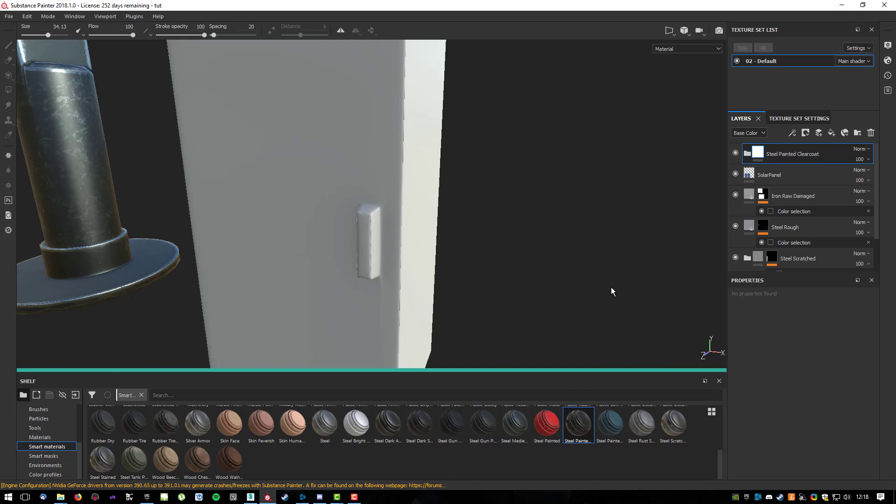
# Mask Steel Painted Clearcoat with a color selection of the cabinet's red ID color (R 255, G 0, B 0).
pyautogui.moveTo(479, 200)
pyautogui.keyDown('alt'); pyautogui.mouseDown()
pyautogui.moveTo(560, 157)
pyautogui.moveTo(470, 206)
pyautogui.mouseUp(); pyautogui.keyUp('alt')
pyautogui.rightClick(778, 157)
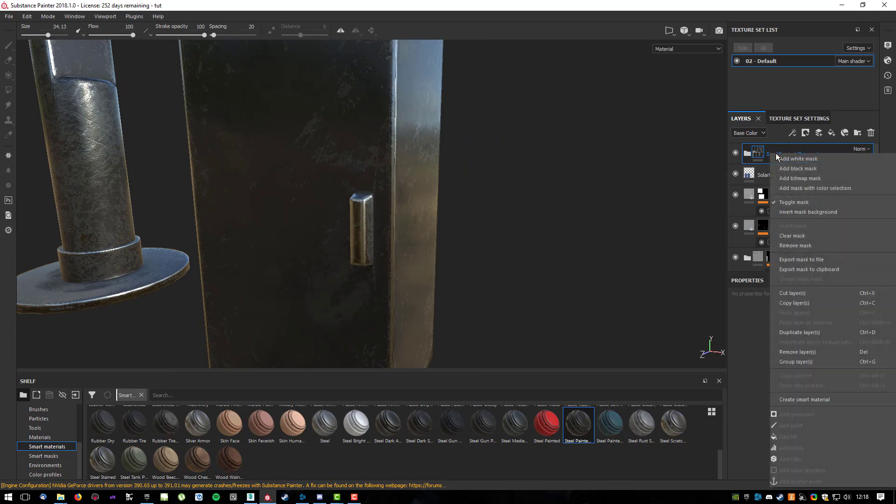
pyautogui.click(804, 187)
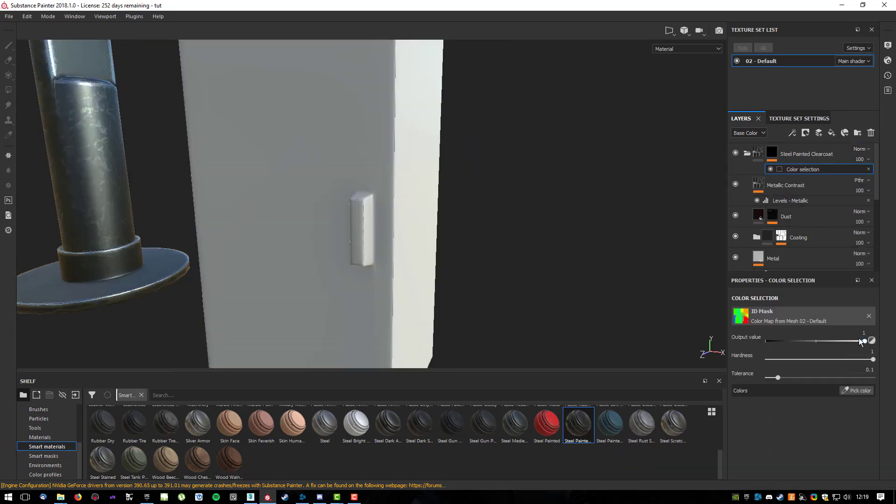
pyautogui.click(861, 392)
pyautogui.click(380, 181)
# Examine the clearcoat cabinet beside the solar panels from several angles and under rotated environment lighting.
pyautogui.keyDown('alt'); pyautogui.moveTo(493, 140); pyautogui.dragTo(476, 156); pyautogui.keyUp('alt')
pyautogui.scroll(-3, 476, 156)
pyautogui.keyDown('alt'); pyautogui.moveTo(447, 134); pyautogui.dragTo(555, 127, button='middle'); pyautogui.keyUp('alt')
pyautogui.keyDown('alt'); pyautogui.moveTo(555, 127); pyautogui.dragTo(701, 99); pyautogui.keyUp('alt')
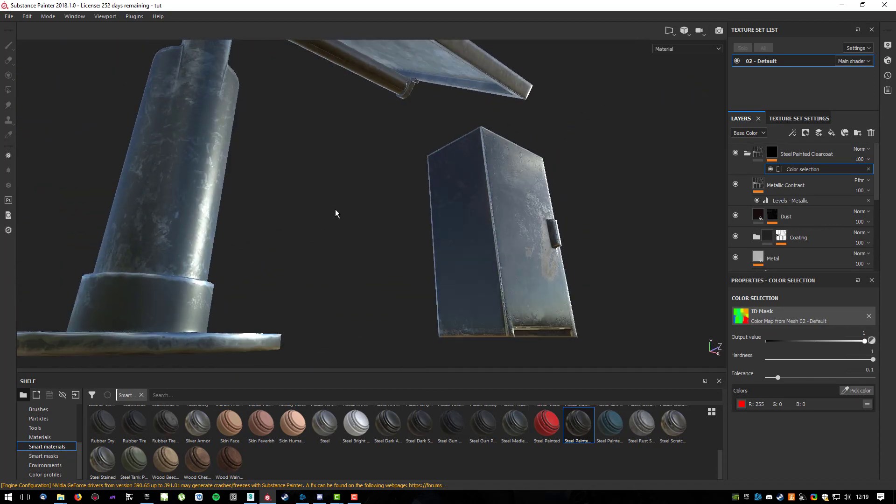
pyautogui.keyDown('alt'); pyautogui.moveTo(376, 192); pyautogui.dragTo(274, 246); pyautogui.keyUp('alt')
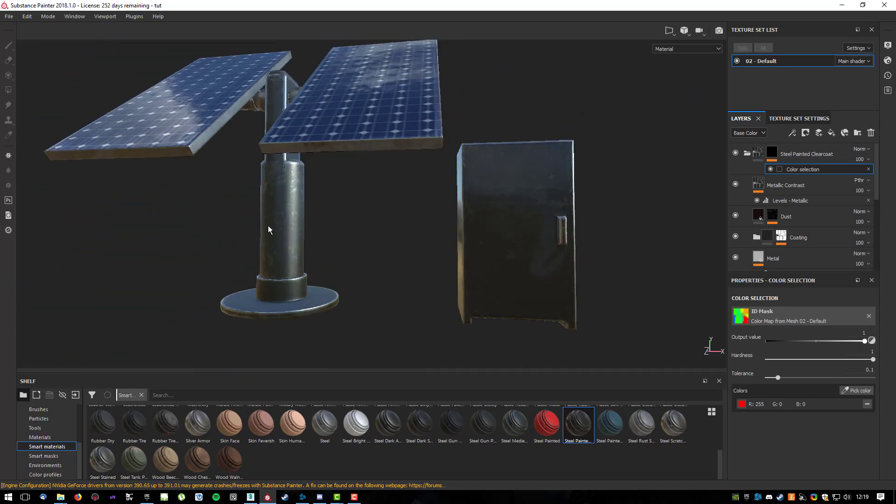
pyautogui.keyDown('alt'); pyautogui.moveTo(626, 191); pyautogui.dragTo(654, 206); pyautogui.keyUp('alt')
pyautogui.keyDown('shift'); pyautogui.moveTo(607, 196); pyautogui.dragTo(460, 187, button='right'); pyautogui.keyUp('shift')
pyautogui.keyDown('alt'); pyautogui.moveTo(466, 184); pyautogui.dragTo(482, 201); pyautogui.keyUp('alt')
pyautogui.scroll(3, 416, 246)
pyautogui.keyDown('alt'); pyautogui.moveTo(435, 223); pyautogui.dragTo(394, 186); pyautogui.keyUp('alt')
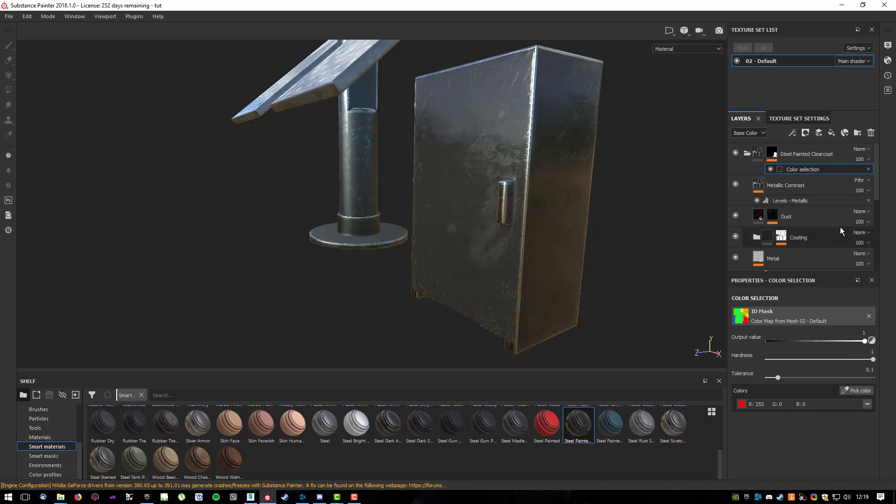
# Add a paint layer above Steel Painted Clearcoat with only the height and normal channels enabled, and reduce the brush size to 18.19.
pyautogui.click(804, 157)
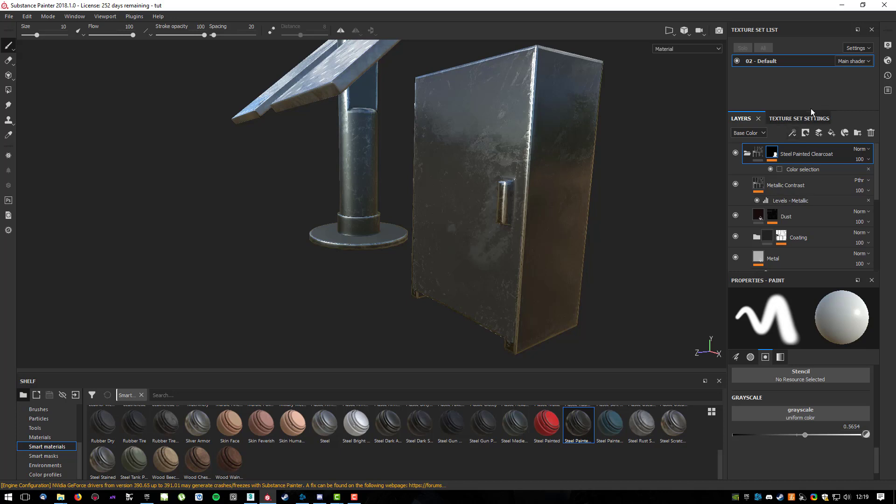
pyautogui.click(819, 133)
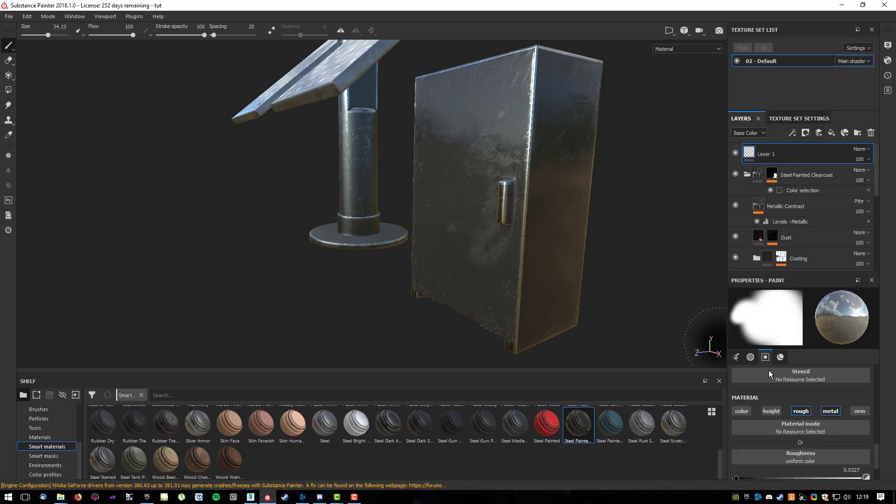
pyautogui.click(800, 411)
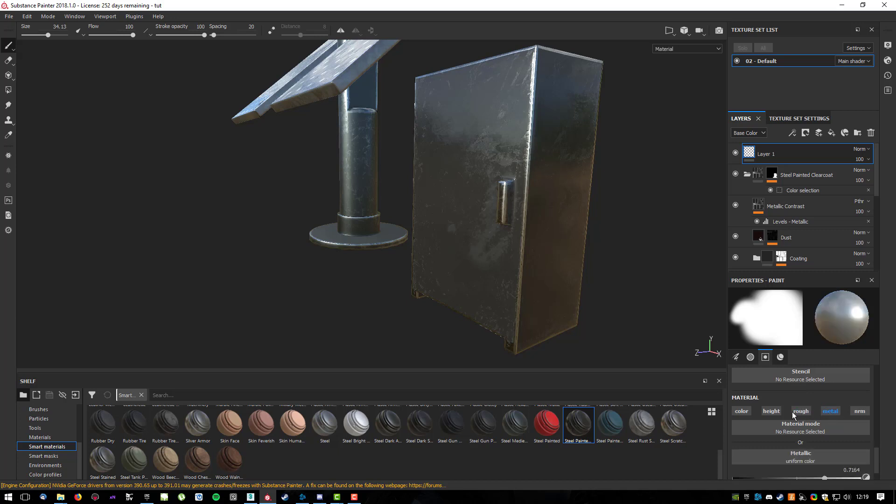
pyautogui.click(827, 412)
pyautogui.click(775, 412)
pyautogui.click(860, 411)
pyautogui.moveTo(608, 230)
pyautogui.keyDown('ctrl'); pyautogui.mouseDown(button='right')
pyautogui.moveTo(579, 230)
pyautogui.moveTo(606, 230)
pyautogui.mouseUp(button='right'); pyautogui.keyUp('ctrl')
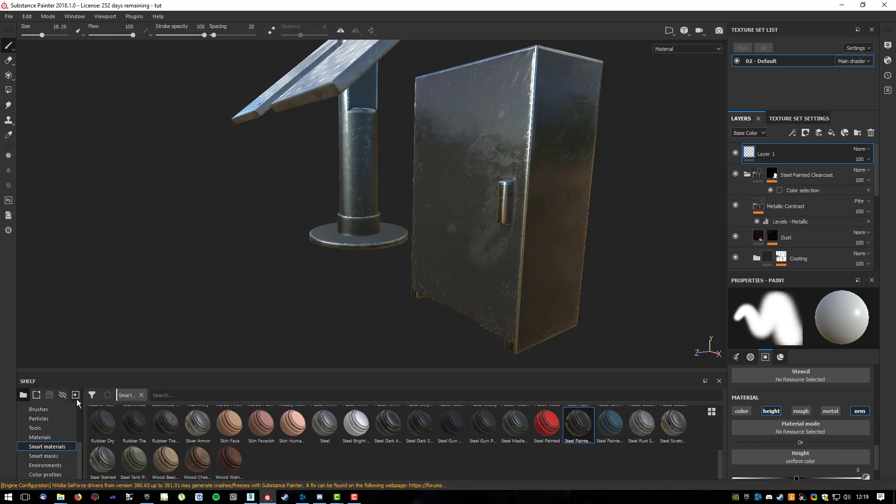
# Search the brush alpha library for square and vent shapes and look through the vent alphas.
pyautogui.scroll(3, 779, 452)
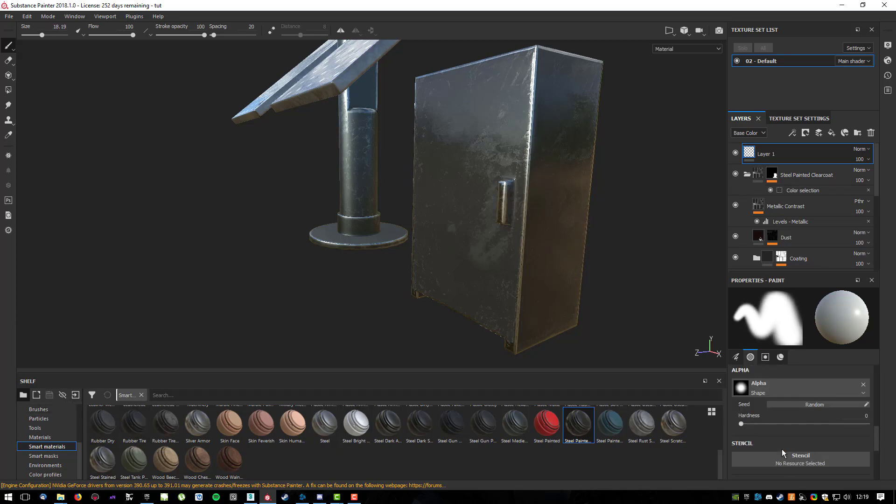
pyautogui.click(780, 387)
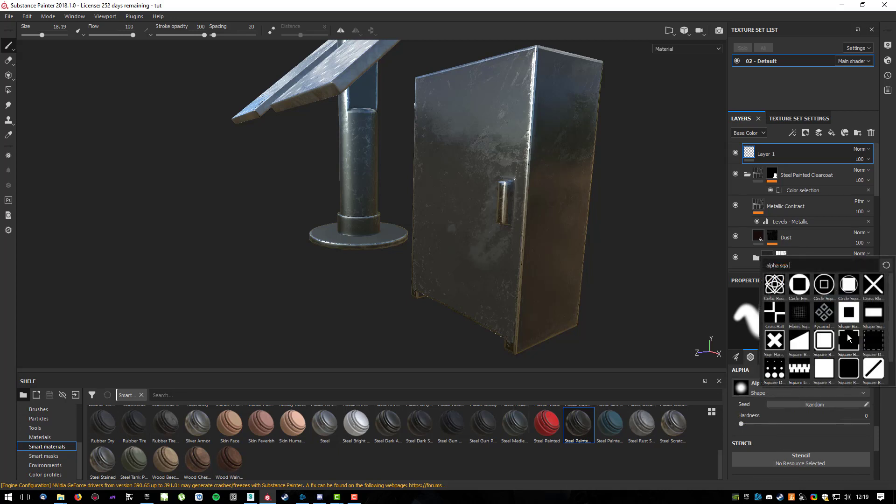
pyautogui.moveTo(836, 326)
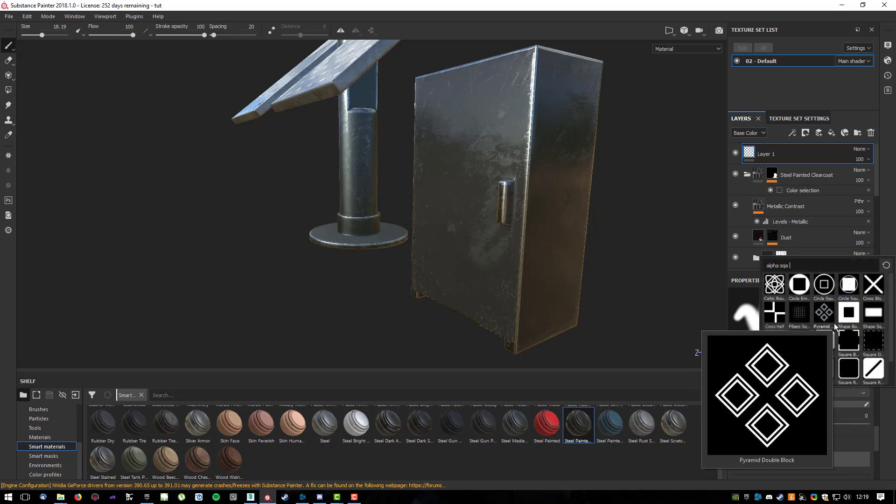
pyautogui.write('ve')
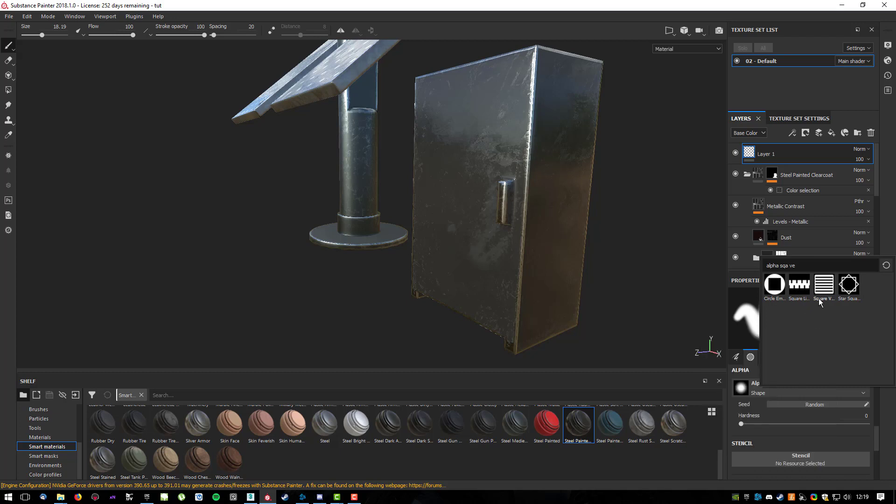
pyautogui.write('ve')
pyautogui.scroll(-5, 822, 314)
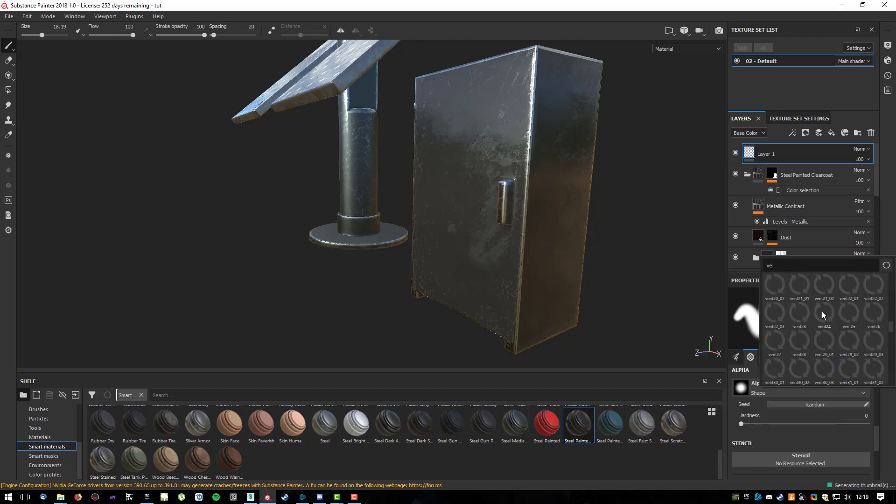
pyautogui.scroll(-5, 825, 325)
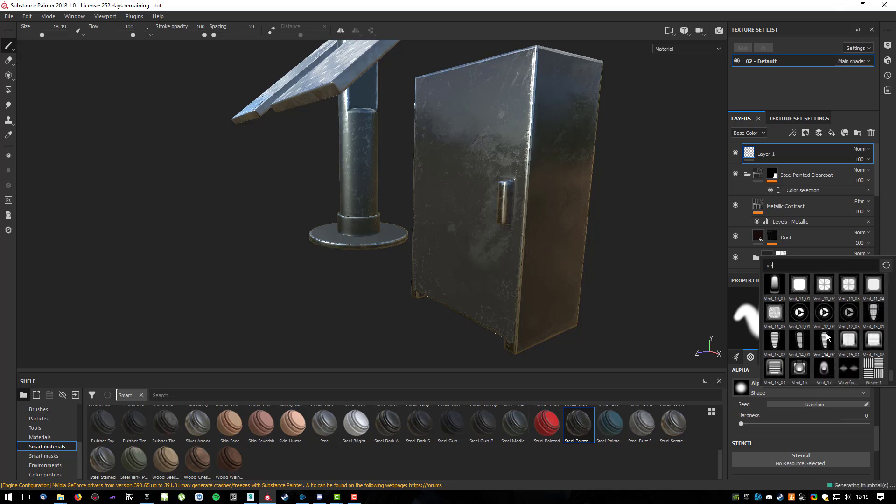
pyautogui.scroll(-1, 826, 339)
pyautogui.scroll(5, 826, 341)
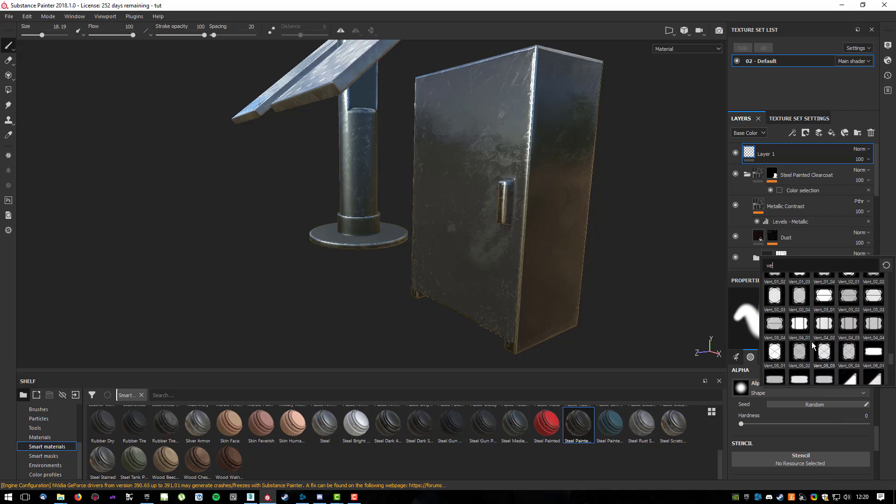
pyautogui.scroll(15, 813, 344)
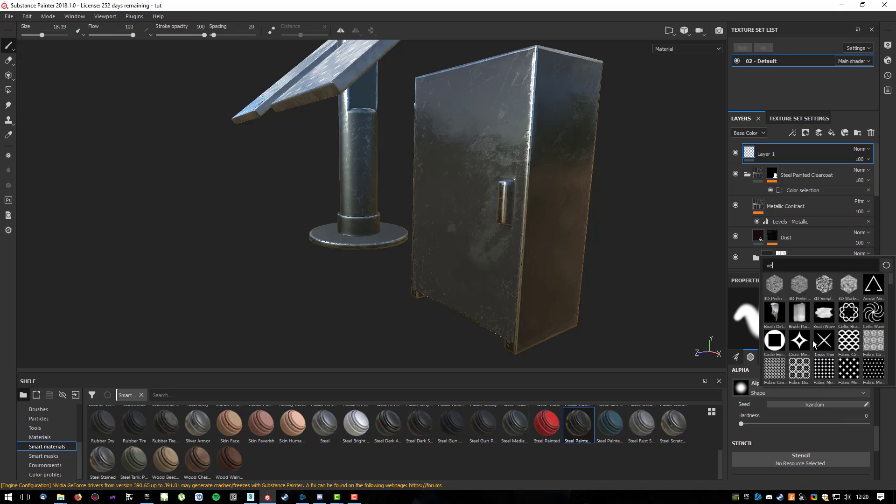
pyautogui.scroll(-18, 812, 342)
pyautogui.scroll(-5, 812, 341)
pyautogui.scroll(5, 811, 341)
pyautogui.scroll(15, 864, 349)
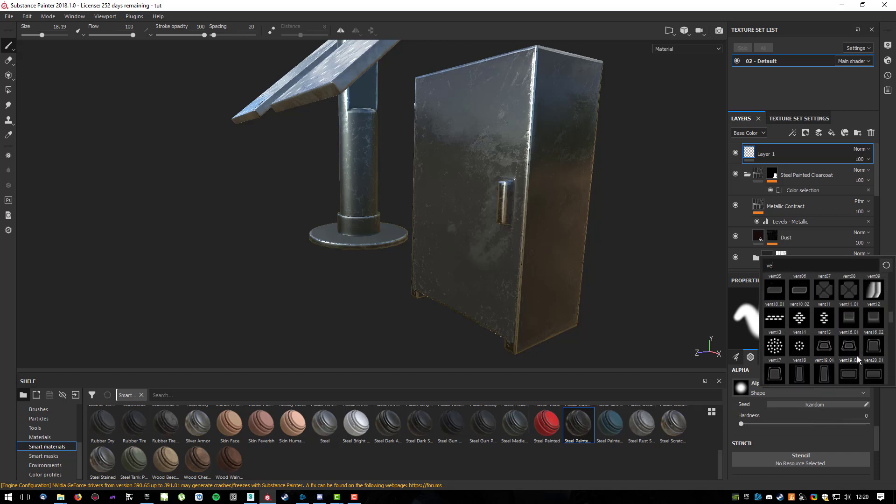
pyautogui.scroll(-10, 831, 359)
# Browse the shelf's alphas and set Base11 as the brush alpha.
pyautogui.click(48, 447)
pyautogui.scroll(3, 45, 434)
pyautogui.scroll(3, 45, 463)
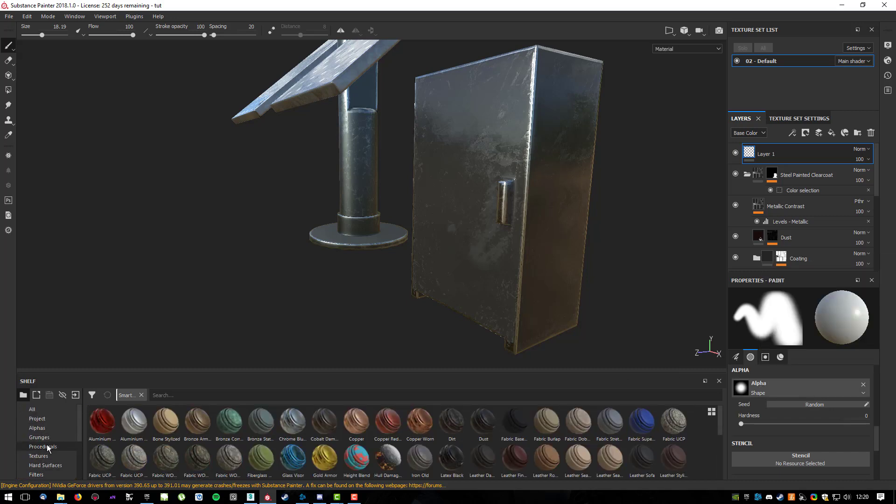
pyautogui.click(46, 427)
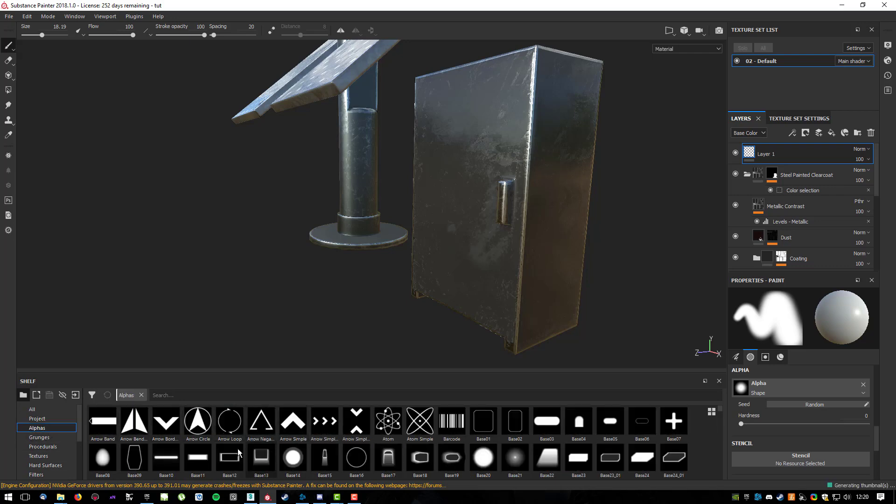
pyautogui.scroll(-15, 275, 453)
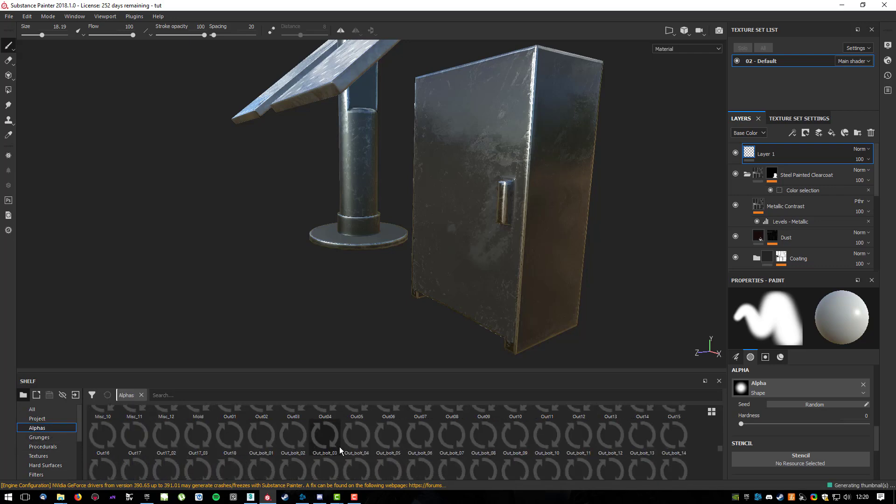
pyautogui.scroll(10, 396, 443)
pyautogui.scroll(3, 397, 446)
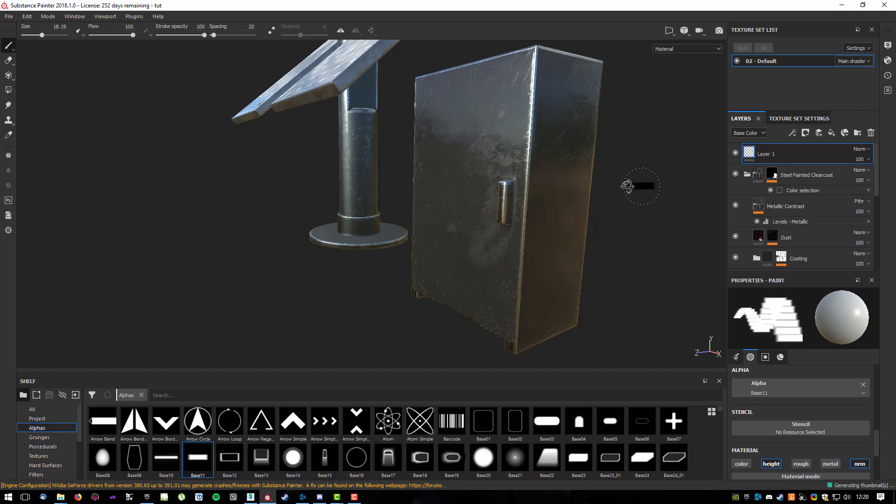
# Try a raised Base11 stamp with height 0.4109 on the upper part of the cabinet's side wall.
pyautogui.keyDown('alt'); pyautogui.moveTo(640, 186); pyautogui.dragTo(537, 206); pyautogui.keyUp('alt')
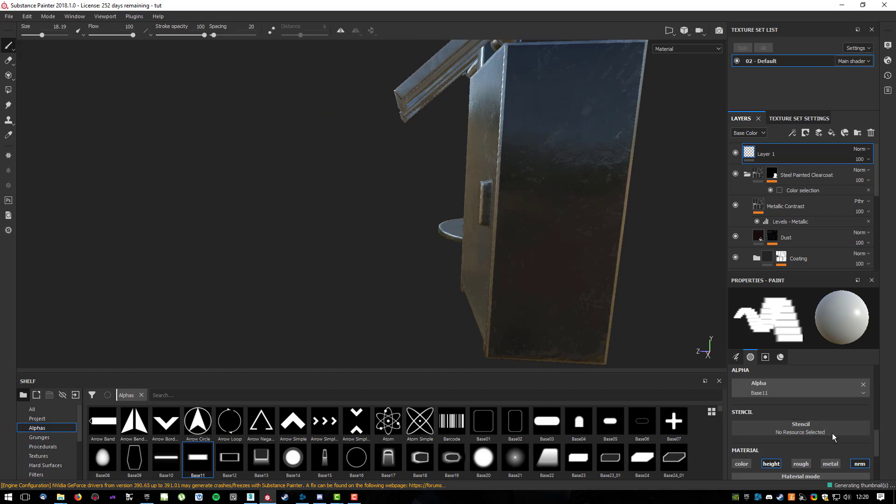
pyautogui.scroll(-2, 812, 422)
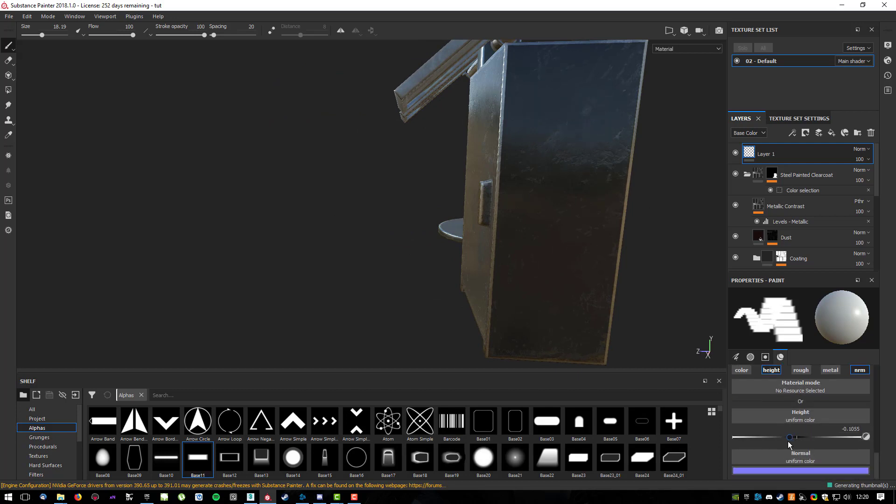
pyautogui.click(823, 439)
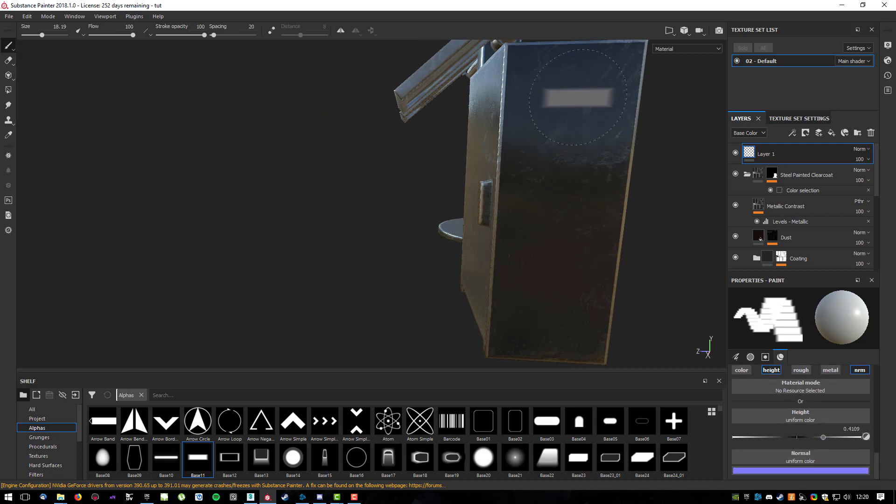
pyautogui.click(579, 89)
pyautogui.keyDown('alt'); pyautogui.moveTo(652, 155); pyautogui.dragTo(575, 170); pyautogui.keyUp('alt')
pyautogui.press('ctrl')
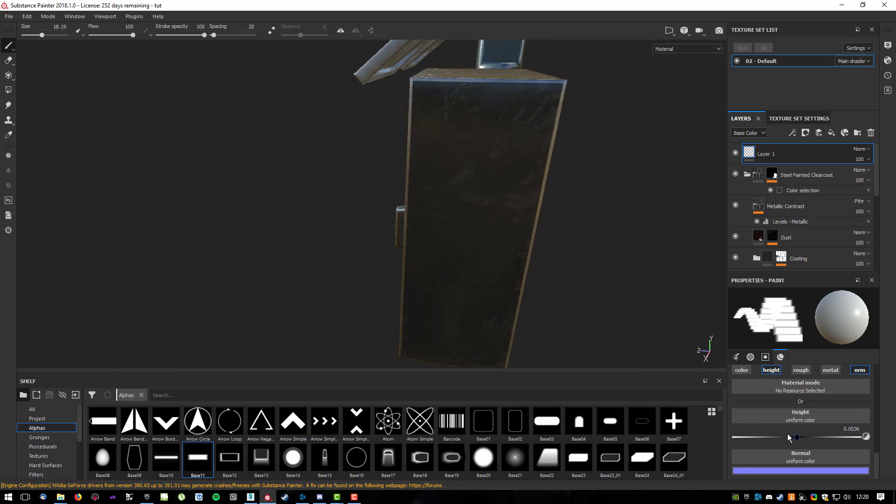
# Set the height to -0.3091 and stamp three recessed vent slots, one below another, on the upper part of the cabinet's side wall.
pyautogui.click(483, 120)
pyautogui.moveTo(602, 192)
pyautogui.keyDown('alt'); pyautogui.mouseDown()
pyautogui.moveTo(616, 144)
pyautogui.moveTo(625, 149)
pyautogui.moveTo(590, 166)
pyautogui.moveTo(531, 174)
pyautogui.moveTo(607, 159)
pyautogui.moveTo(641, 175)
pyautogui.mouseUp(); pyautogui.keyUp('alt')
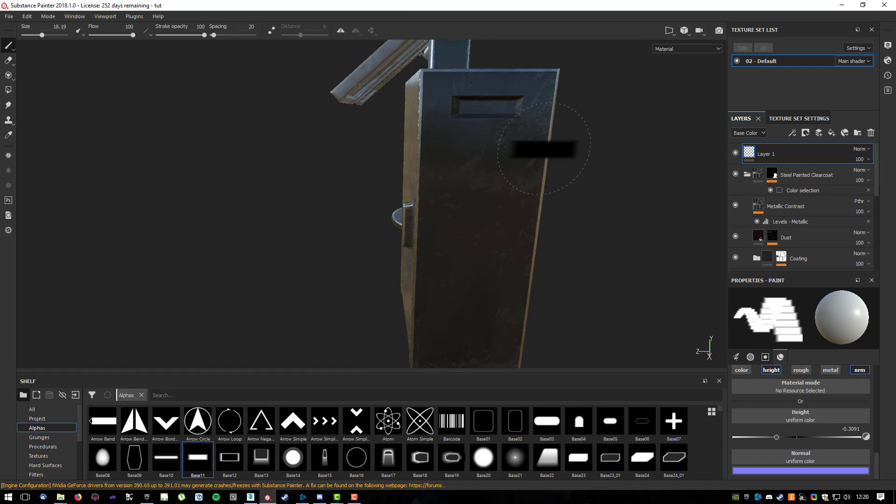
pyautogui.keyDown('alt'); pyautogui.moveTo(540, 150); pyautogui.dragTo(554, 135); pyautogui.keyUp('alt')
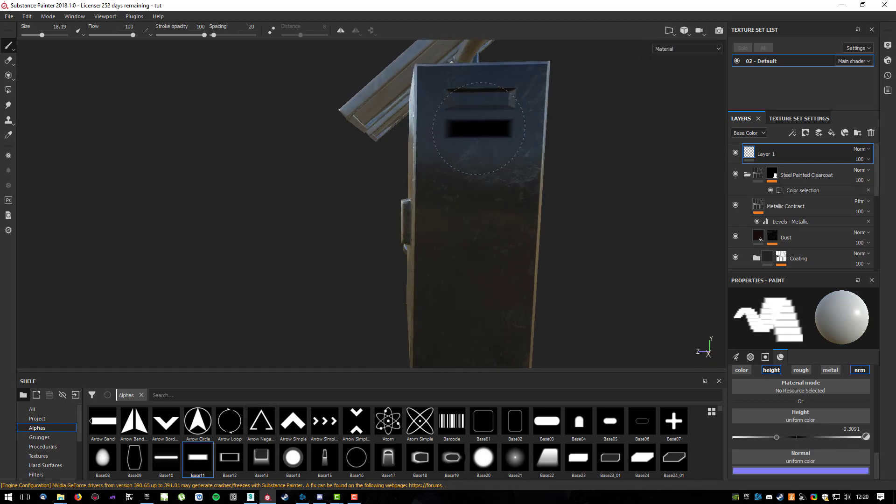
pyautogui.click(479, 129)
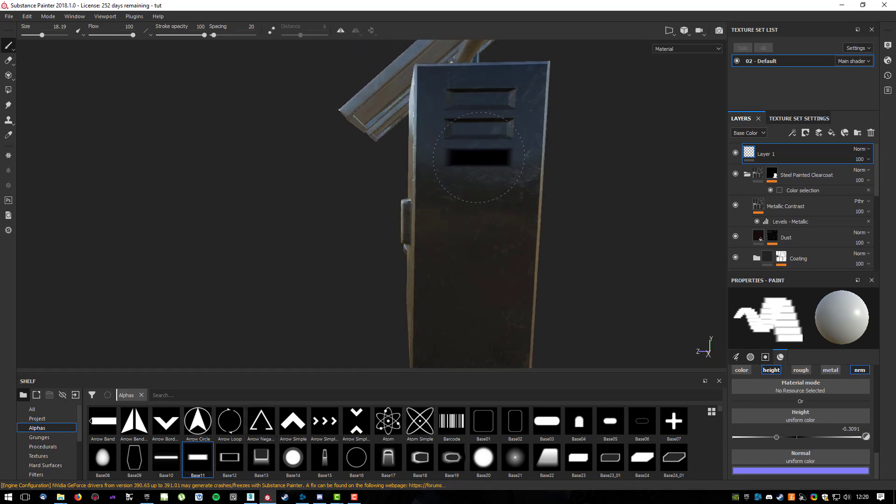
# Stamp three matching recessed vent slots, one below another, on the upper part of the cabinet's opposite side wall.
pyautogui.keyDown('alt'); pyautogui.moveTo(594, 154); pyautogui.dragTo(700, 203); pyautogui.keyUp('alt')
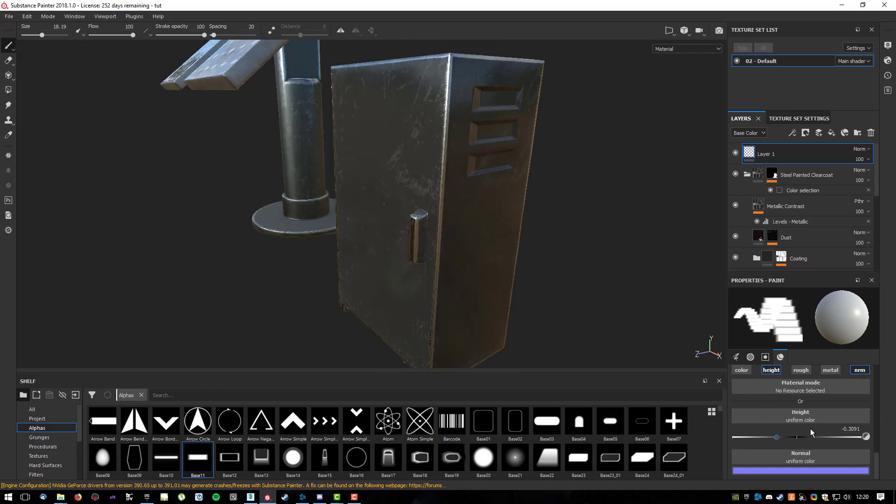
pyautogui.moveTo(398, 161)
pyautogui.keyDown('alt'); pyautogui.mouseDown()
pyautogui.moveTo(601, 131)
pyautogui.moveTo(257, 116)
pyautogui.moveTo(274, 87)
pyautogui.mouseUp(); pyautogui.keyUp('alt')
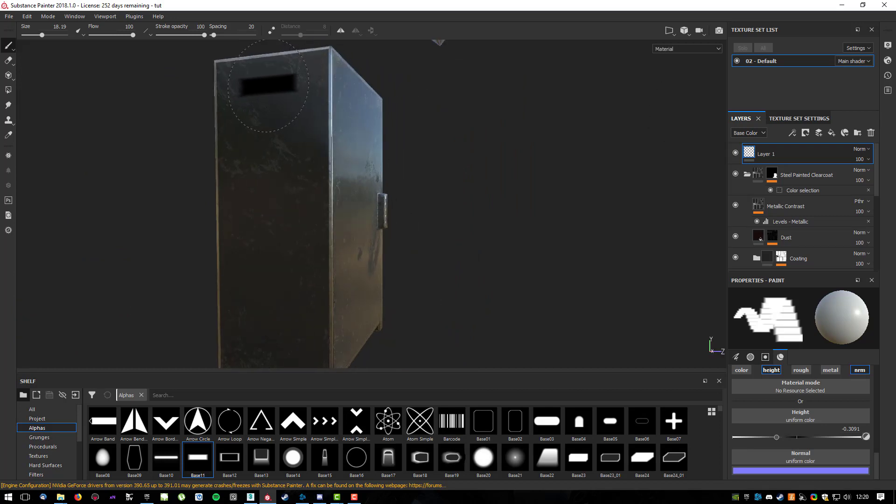
pyautogui.click(268, 84)
pyautogui.click(269, 114)
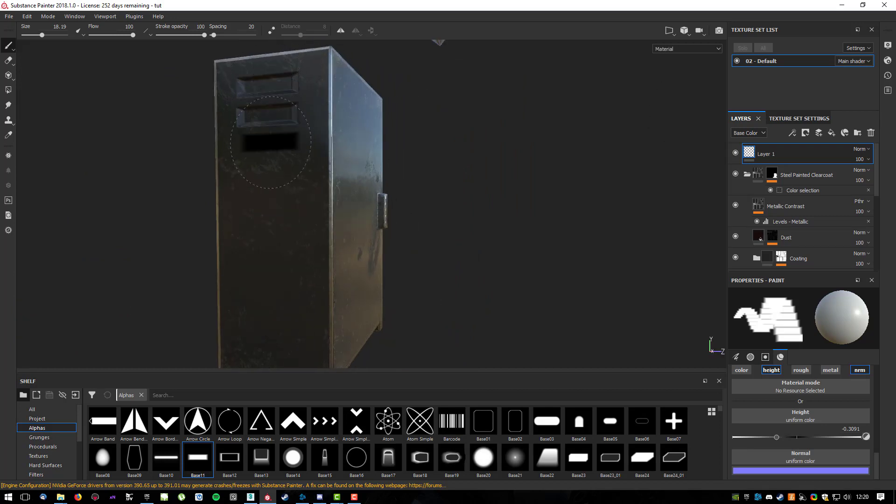
pyautogui.click(270, 146)
# Add another paint layer above Layer 1, with the cabinet's front door in view.
pyautogui.keyDown('alt'); pyautogui.moveTo(488, 90); pyautogui.dragTo(467, 112); pyautogui.keyUp('alt')
pyautogui.keyDown('alt'); pyautogui.moveTo(395, 316); pyautogui.dragTo(389, 320); pyautogui.keyUp('alt')
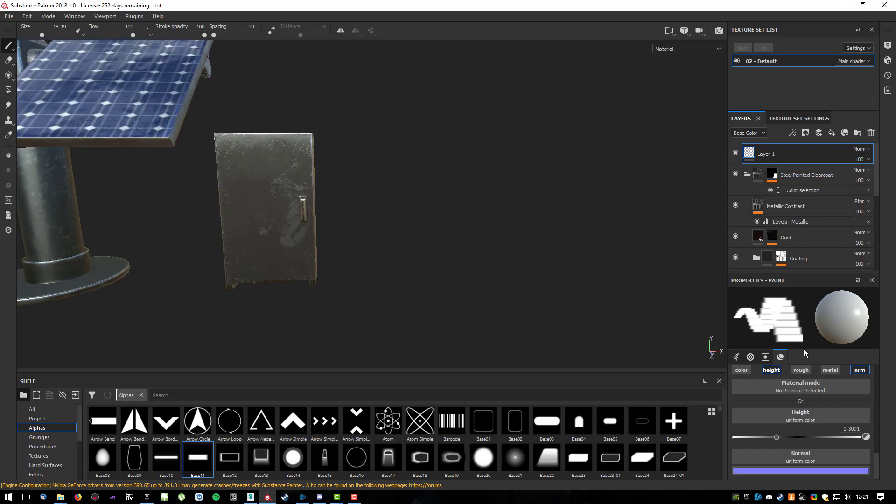
pyautogui.keyDown('alt'); pyautogui.moveTo(420, 239); pyautogui.dragTo(273, 216); pyautogui.keyUp('alt')
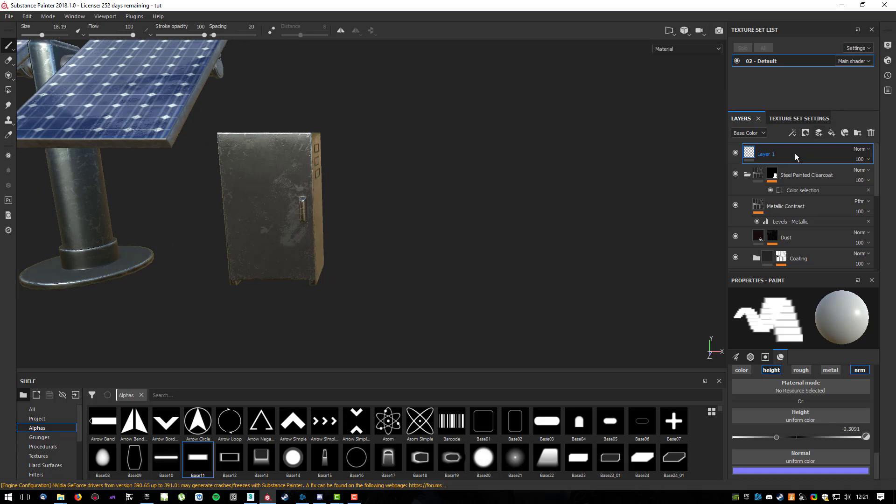
pyautogui.click(818, 134)
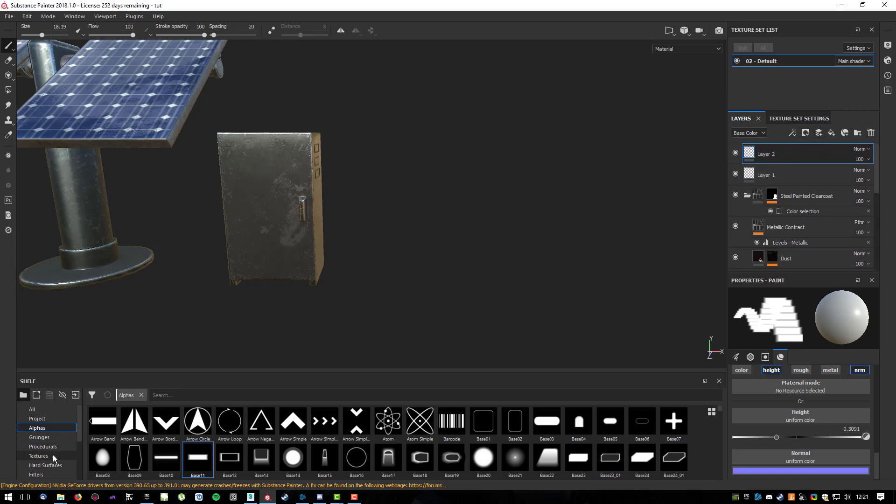
# Look through the alphas for a warning sign and set Sign Electrical as the brush alpha.
pyautogui.scroll(-5, 164, 452)
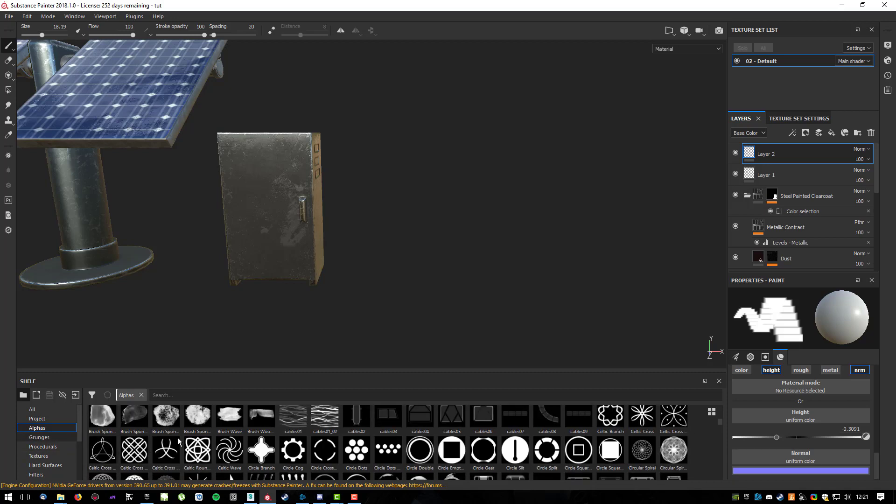
pyautogui.scroll(-20, 404, 447)
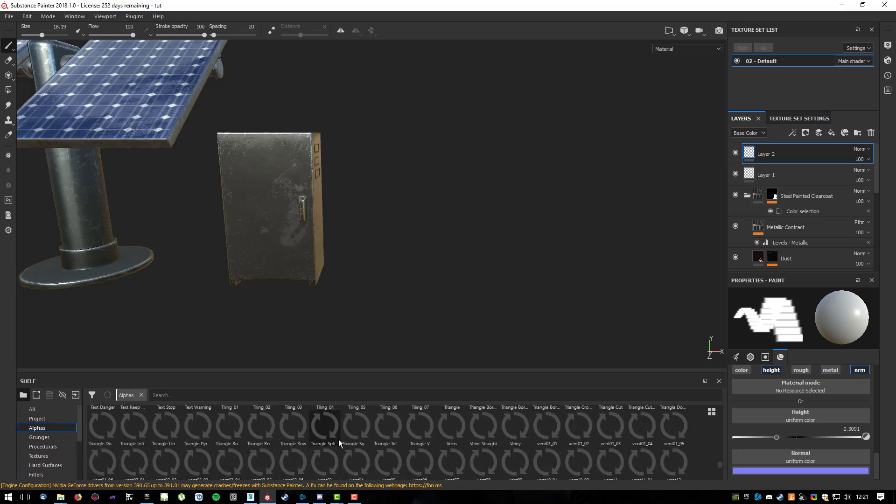
pyautogui.scroll(20, 383, 441)
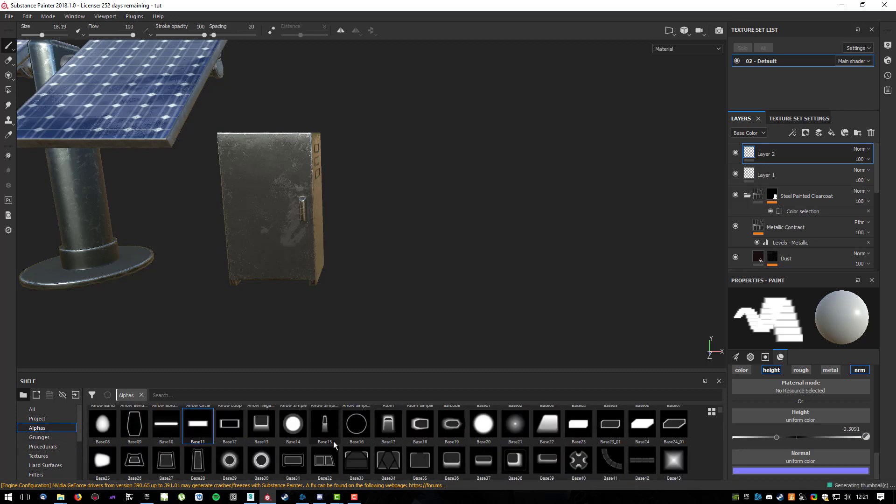
pyautogui.scroll(-12, 358, 438)
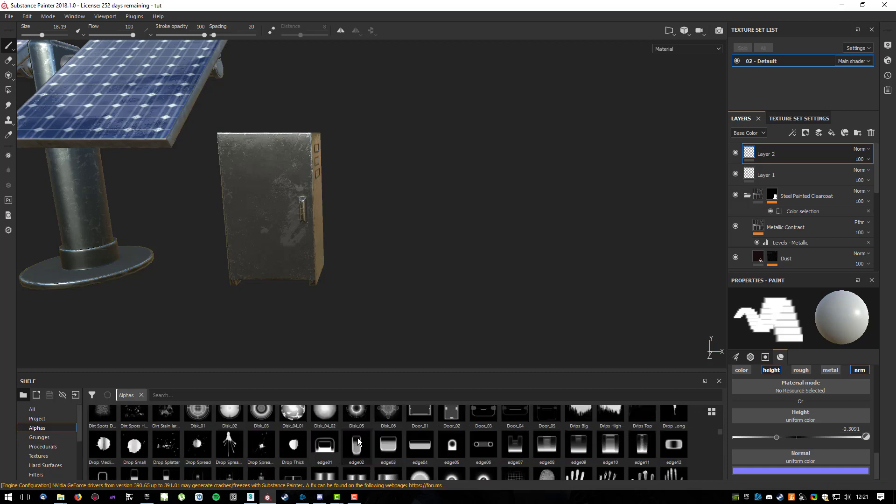
pyautogui.scroll(-3, 357, 438)
pyautogui.scroll(-2, 421, 447)
pyautogui.scroll(2, 444, 447)
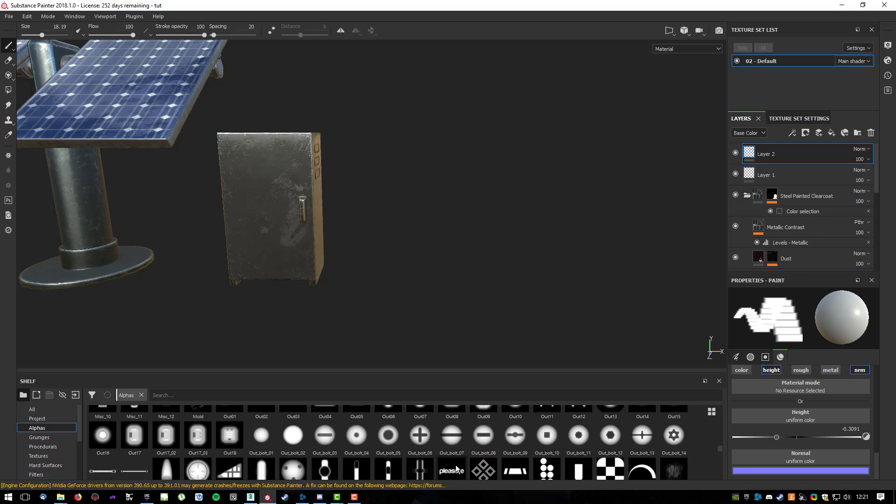
pyautogui.scroll(-4, 467, 461)
pyautogui.scroll(2, 403, 458)
pyautogui.scroll(-2, 403, 463)
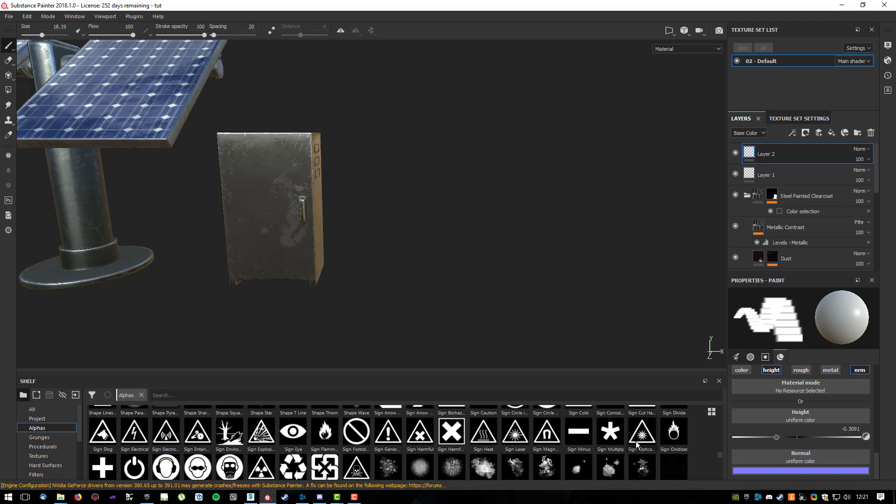
pyautogui.scroll(2, 260, 453)
pyautogui.scroll(-2, 259, 453)
pyautogui.click(132, 441)
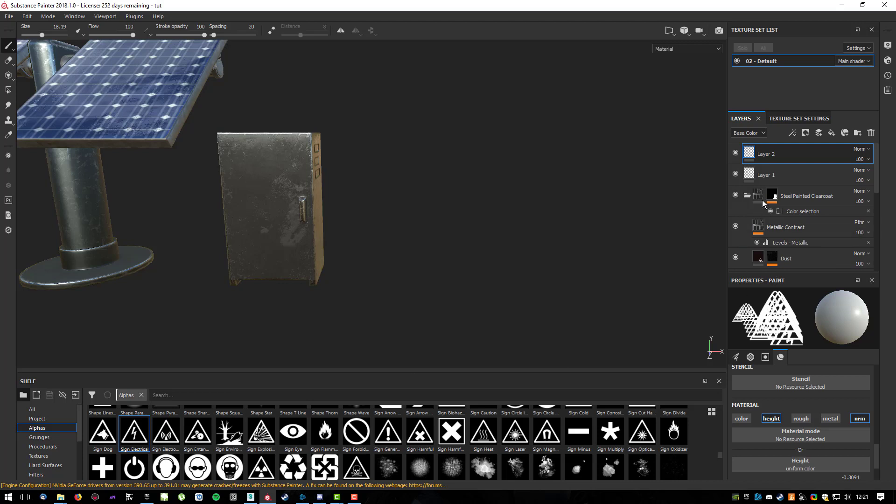
# Limit the brush material on Layer 2 to the color, rough and metal channels, turning off height and nrm.
pyautogui.click(771, 419)
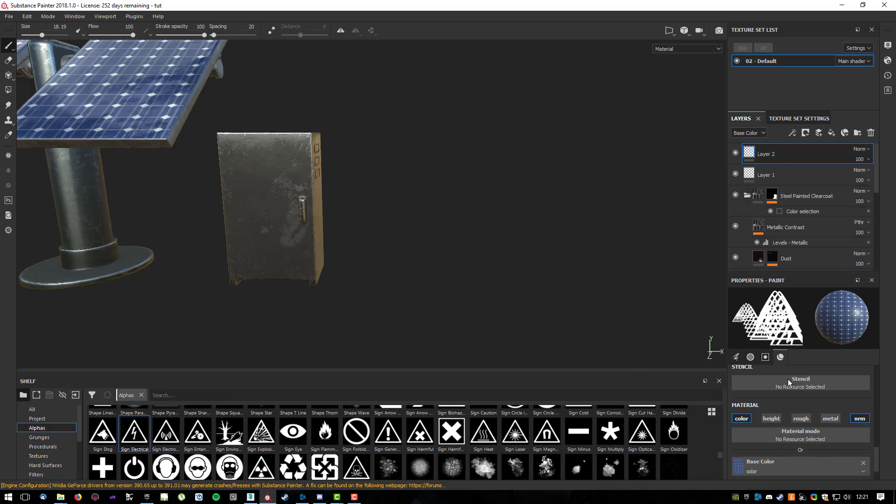
pyautogui.click(862, 423)
pyautogui.click(810, 419)
pyautogui.click(831, 419)
pyautogui.scroll(-2, 791, 436)
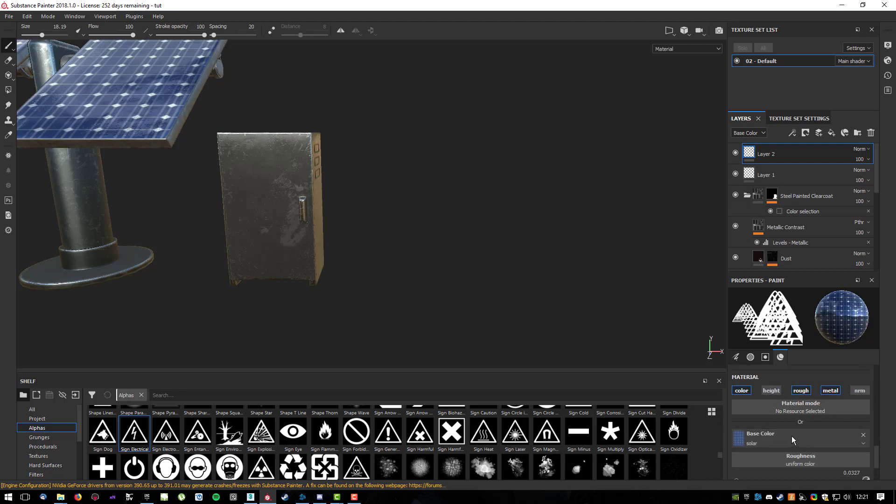
# Remove the solar texture from the brush's base color and replace it with a uniform bright yellow.
pyautogui.click(747, 444)
pyautogui.click(774, 339)
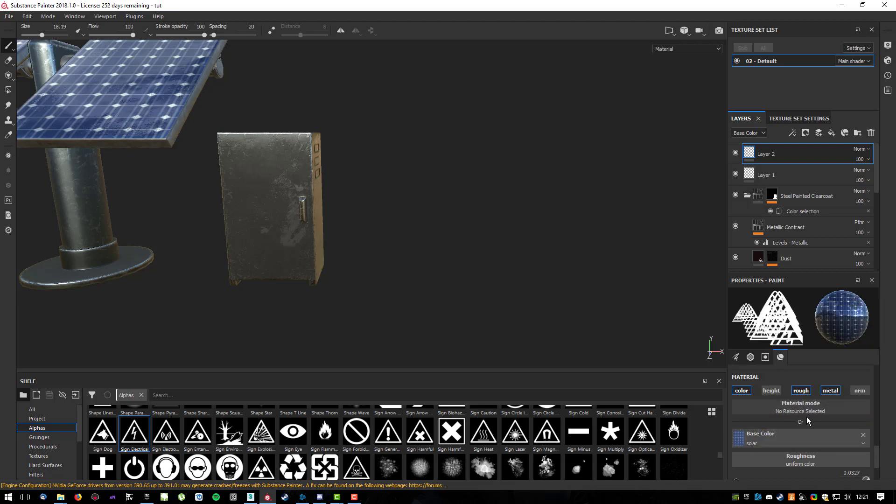
pyautogui.click(861, 433)
pyautogui.click(806, 451)
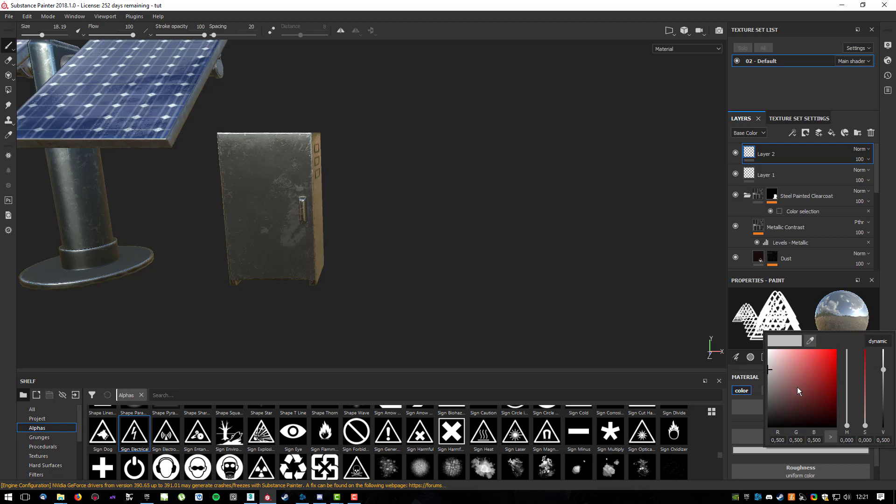
pyautogui.moveTo(847, 425)
pyautogui.mouseDown()
pyautogui.moveTo(849, 400)
pyautogui.moveTo(849, 417)
pyautogui.mouseUp()
pyautogui.click(822, 371)
pyautogui.click(828, 359)
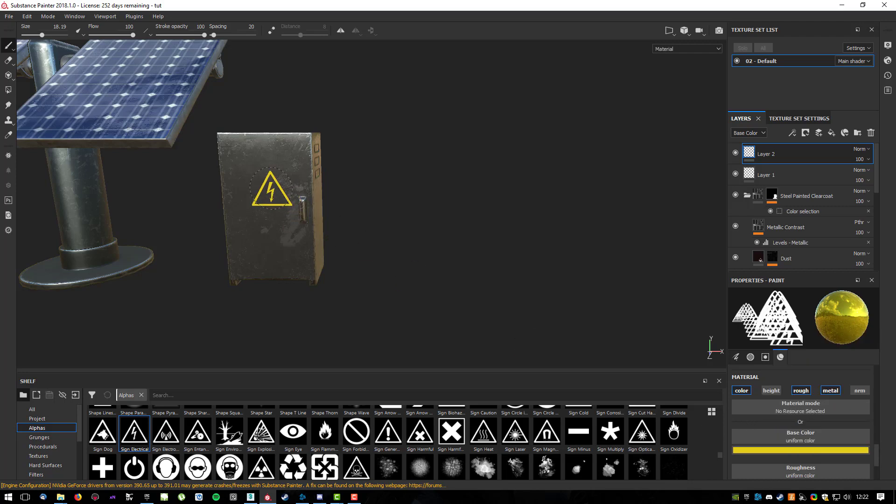
# Try the yellow electrical sign on the upper part of the cabinet door and undo the stamp.
pyautogui.scroll(4, 395, 154)
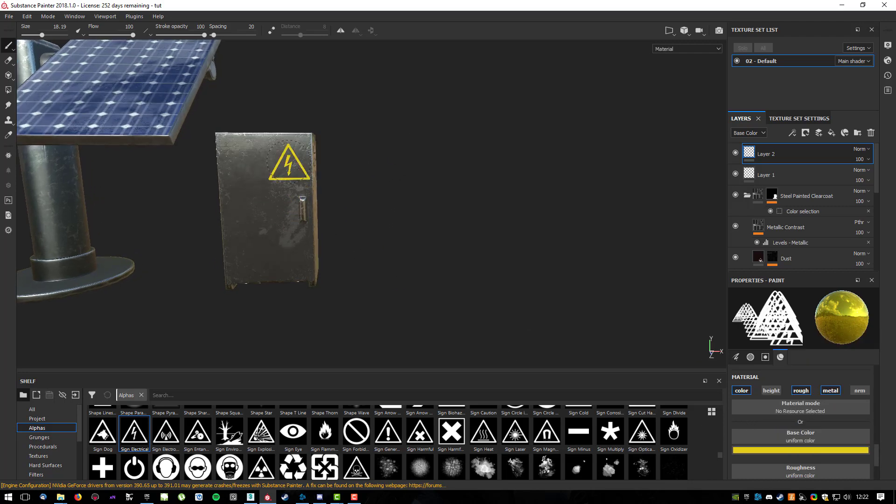
pyautogui.keyDown('alt'); pyautogui.moveTo(285, 168); pyautogui.dragTo(315, 176); pyautogui.keyUp('alt')
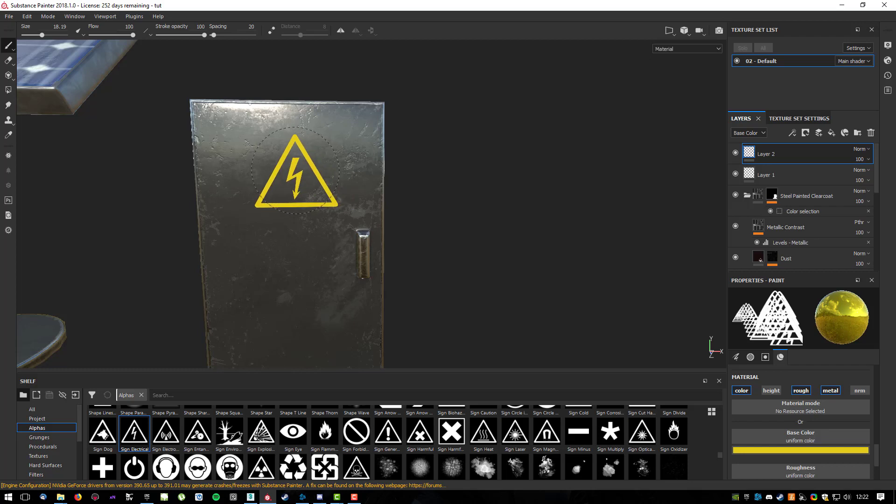
pyautogui.moveTo(505, 156)
pyautogui.keyDown('alt'); pyautogui.mouseDown()
pyautogui.moveTo(580, 140)
pyautogui.moveTo(376, 196)
pyautogui.moveTo(506, 180)
pyautogui.moveTo(602, 148)
pyautogui.moveTo(500, 182)
pyautogui.moveTo(444, 182)
pyautogui.mouseUp(); pyautogui.keyUp('alt')
pyautogui.hotkey('ctrl', 'z')
# Set the brush material's metallic to 0 and its roughness to 0.3164.
pyautogui.scroll(-2, 846, 374)
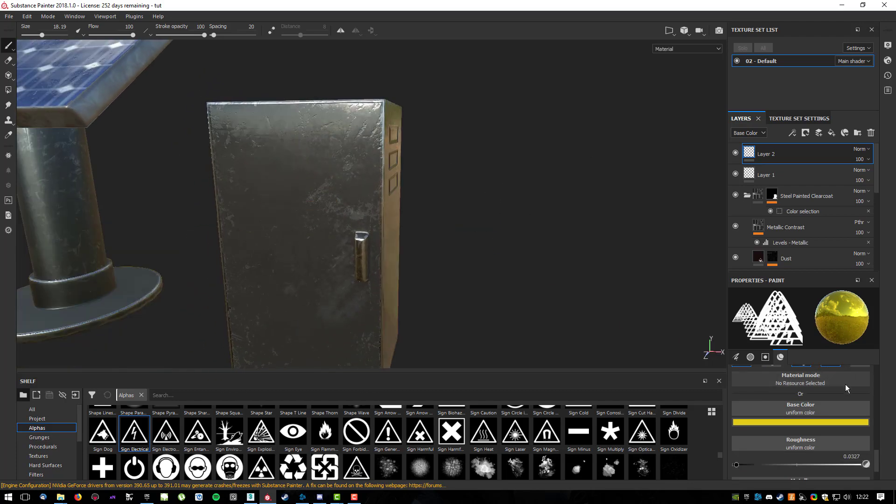
pyautogui.moveTo(817, 478); pyautogui.dragTo(705, 484)
pyautogui.moveTo(777, 437)
pyautogui.mouseDown()
pyautogui.moveTo(824, 435)
pyautogui.moveTo(776, 436)
pyautogui.mouseUp()
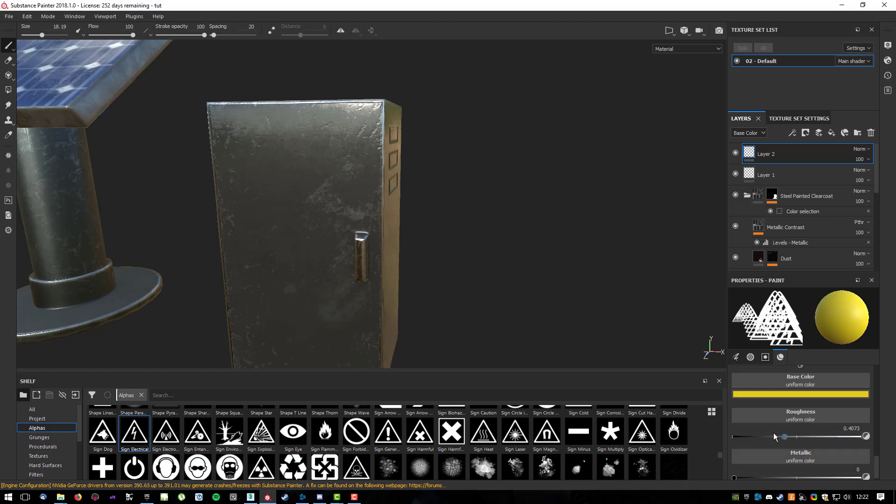
# Test-stamp the electrical sign with the non-metallic yellow on the cabinet door, and undo it.
pyautogui.click(297, 158)
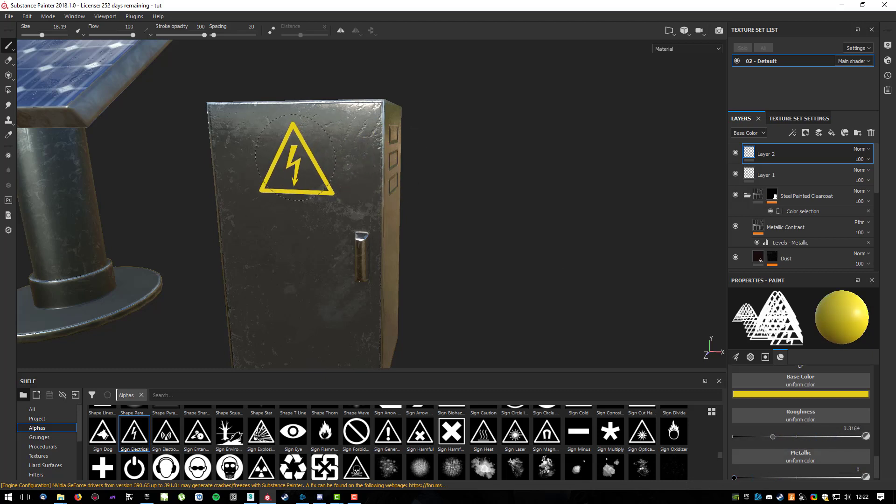
pyautogui.moveTo(521, 151)
pyautogui.keyDown('alt'); pyautogui.mouseDown()
pyautogui.moveTo(623, 104)
pyautogui.moveTo(711, 104)
pyautogui.moveTo(462, 146)
pyautogui.moveTo(515, 141)
pyautogui.moveTo(520, 124)
pyautogui.moveTo(486, 172)
pyautogui.moveTo(496, 176)
pyautogui.moveTo(462, 120)
pyautogui.moveTo(550, 152)
pyautogui.moveTo(654, 158)
pyautogui.moveTo(415, 178)
pyautogui.moveTo(460, 204)
pyautogui.mouseUp(); pyautogui.keyUp('alt')
pyautogui.hotkey('ctrl', 'z')
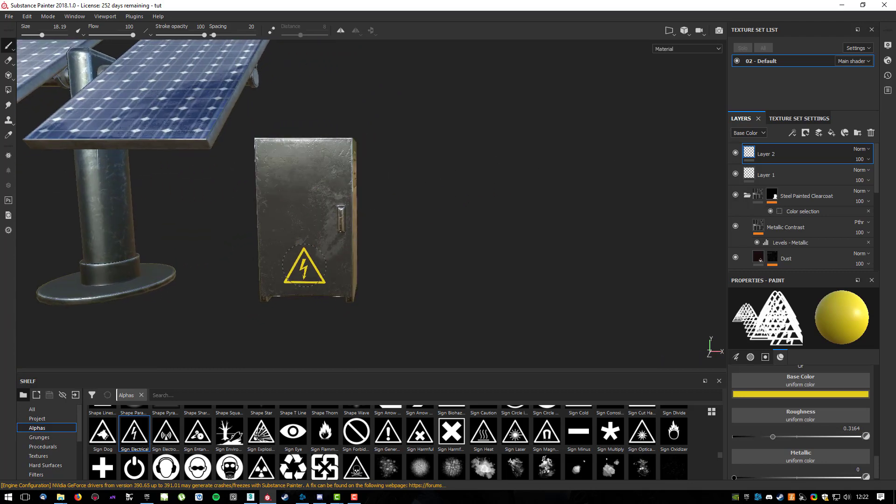
# Reduce the brush size to 10.91 and darken the yellow base color.
pyautogui.keyDown('ctrl'); pyautogui.moveTo(280, 209); pyautogui.dragTo(262, 208, button='right'); pyautogui.keyUp('ctrl')
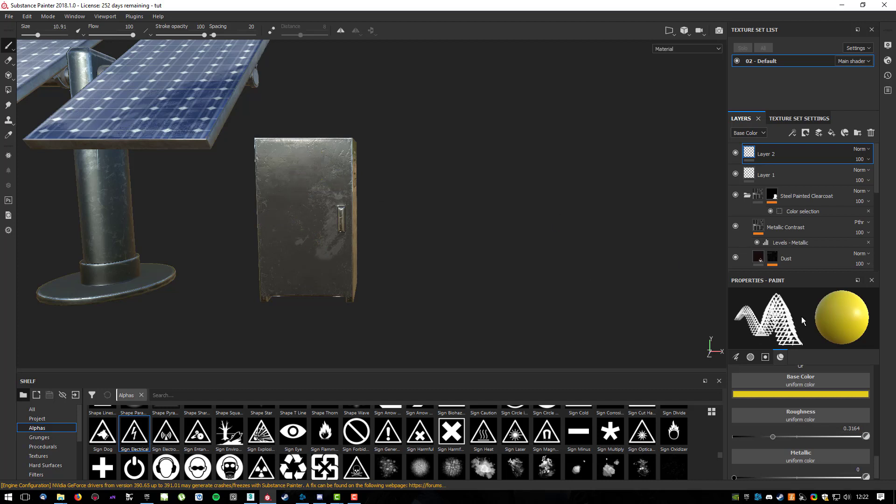
pyautogui.click(802, 395)
pyautogui.click(827, 316)
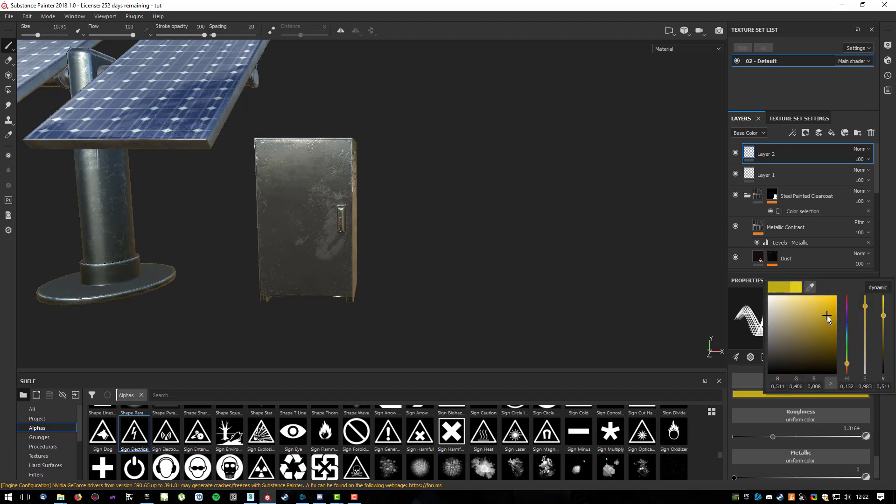
pyautogui.click(833, 317)
# Stamp the small electrical sign horizontally centered near the top of the cabinet door, undoing the misplaced stamp first.
pyautogui.click(316, 178)
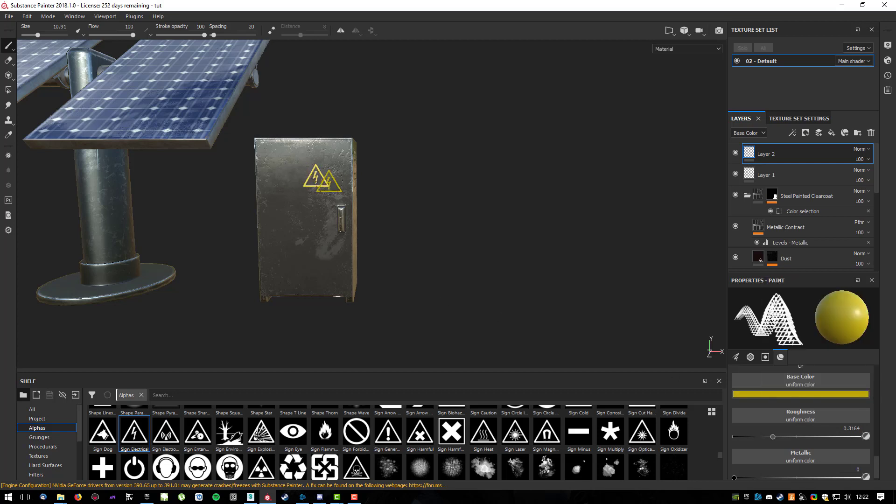
pyautogui.hotkey('ctrl', 'z')
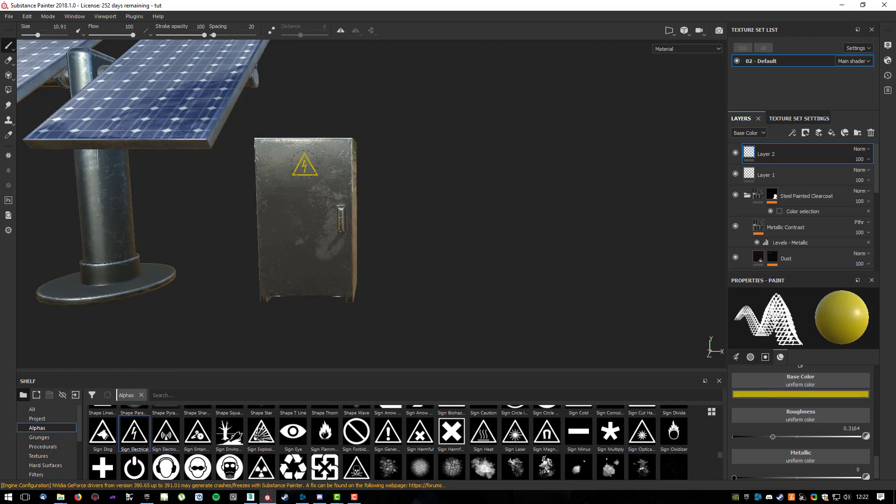
pyautogui.click(304, 158)
pyautogui.moveTo(552, 177)
pyautogui.keyDown('alt'); pyautogui.mouseDown()
pyautogui.moveTo(724, 181)
pyautogui.moveTo(503, 169)
pyautogui.moveTo(568, 172)
pyautogui.mouseUp(); pyautogui.keyUp('alt')
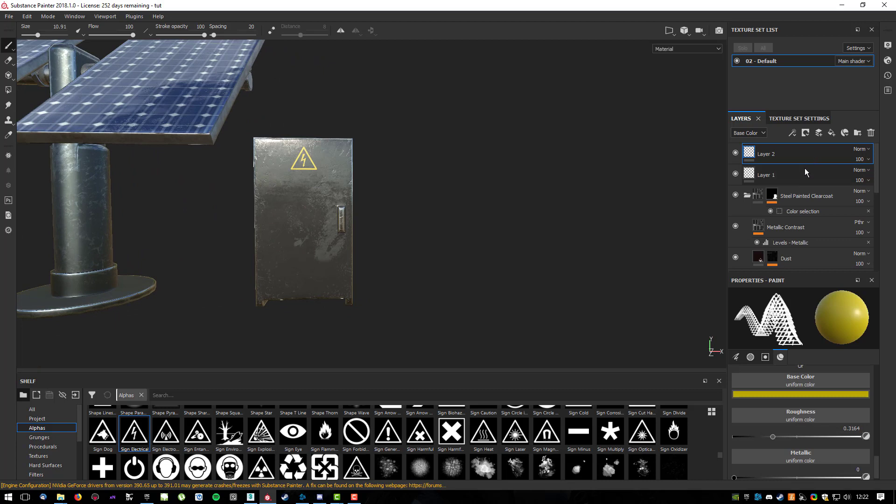
# Add a paint layer above Layer 2 and set the Font Black Ops One text alpha on the brush.
pyautogui.click(820, 134)
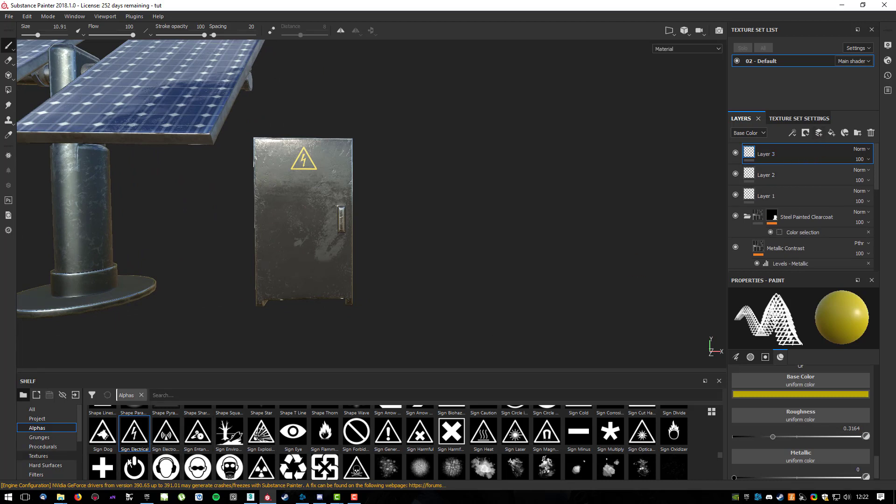
pyautogui.scroll(-5, 327, 448)
pyautogui.scroll(5, 456, 455)
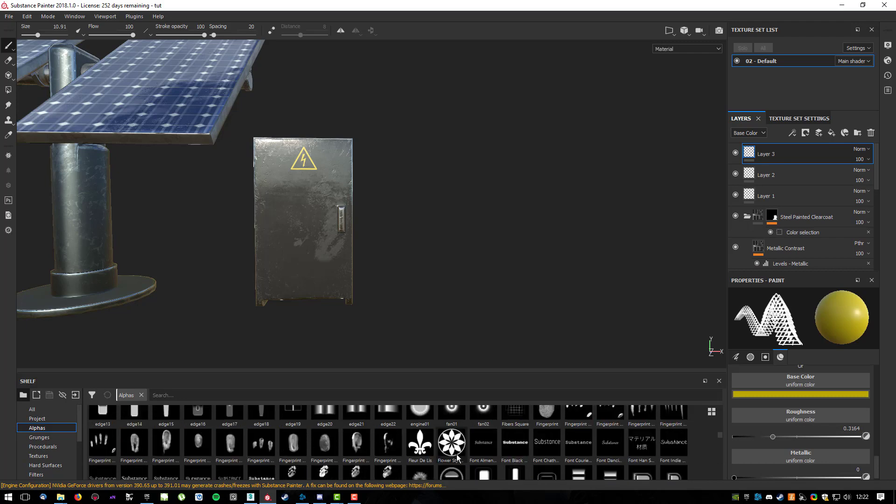
pyautogui.click(513, 441)
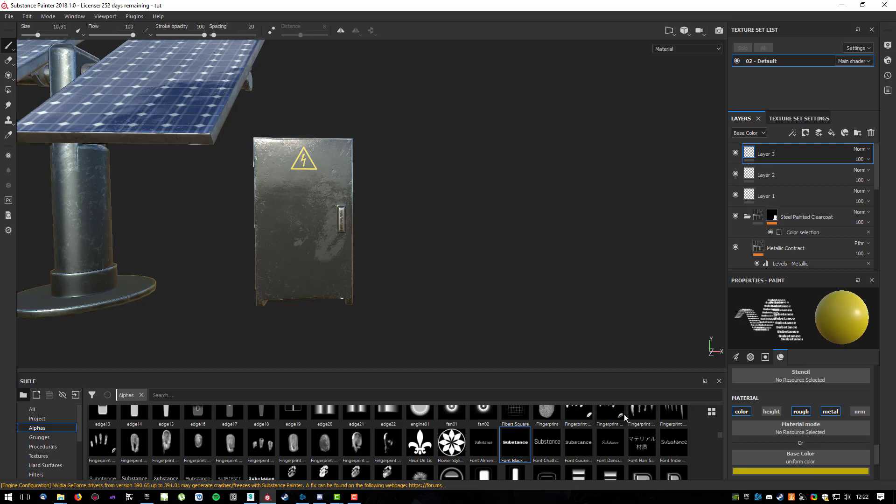
# Change the font alpha's text to "Warning Electric Current!".
pyautogui.scroll(-3, 834, 396)
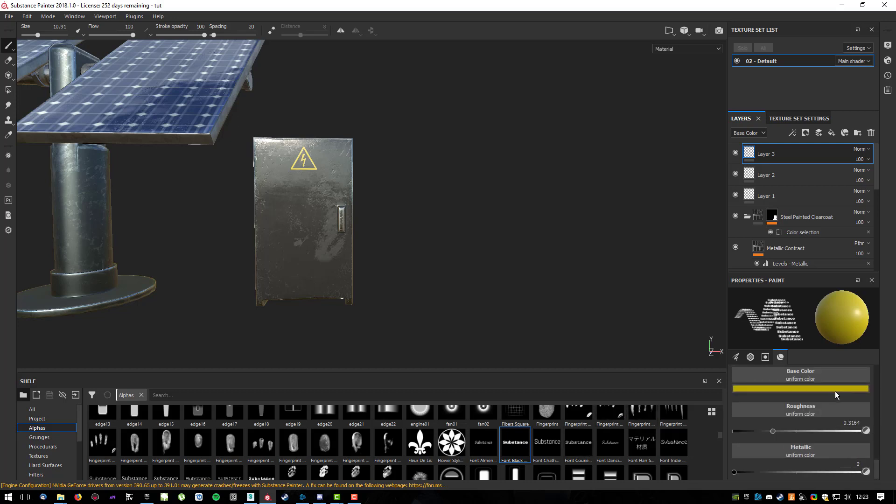
pyautogui.scroll(8, 836, 391)
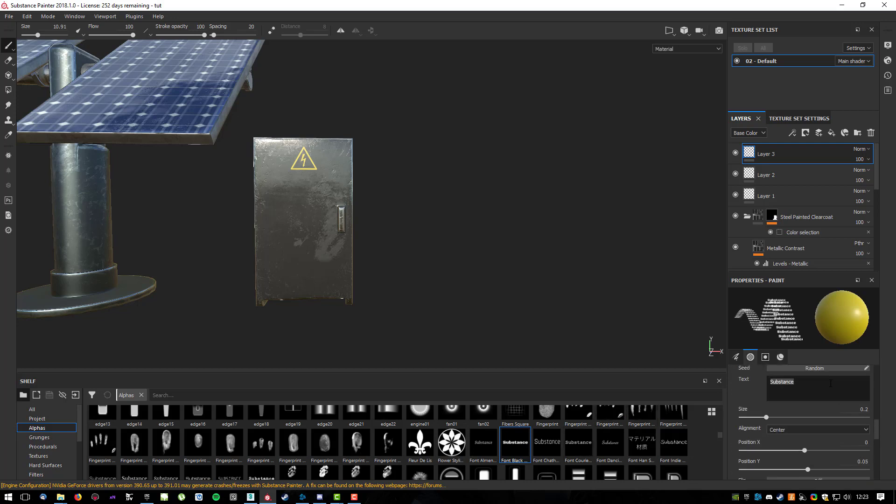
pyautogui.write('Warn')
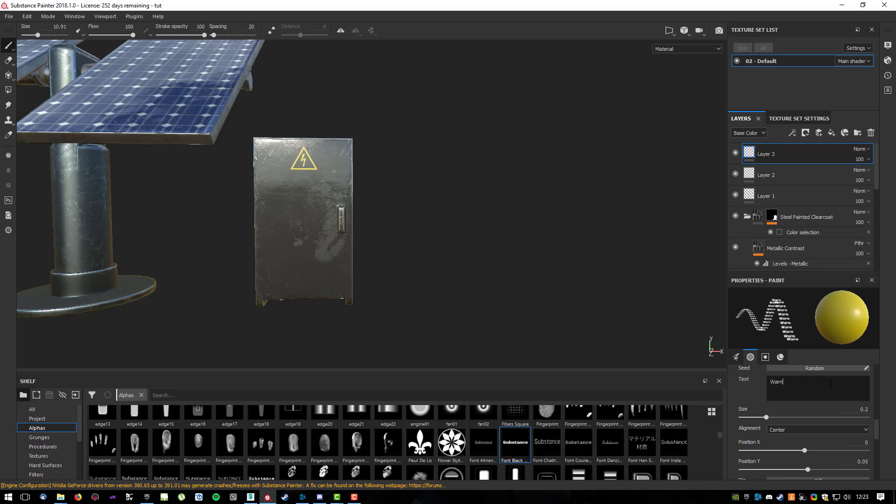
pyautogui.write('ing Ele')
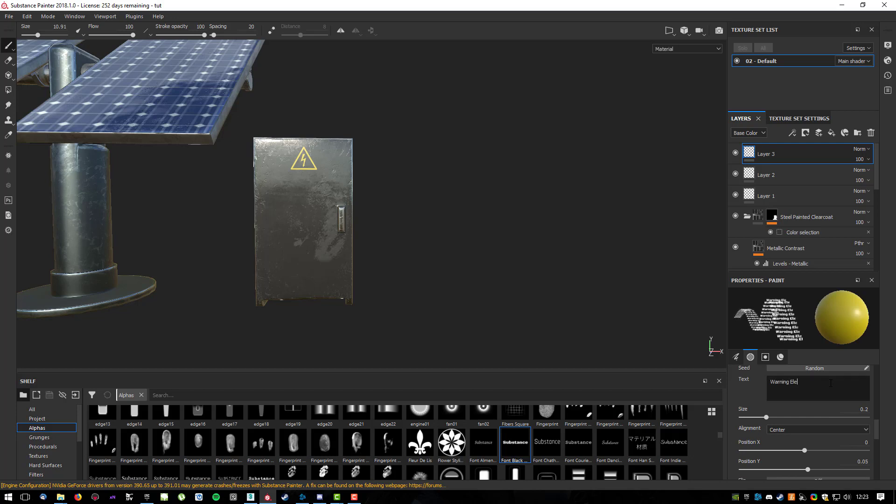
pyautogui.write('ct')
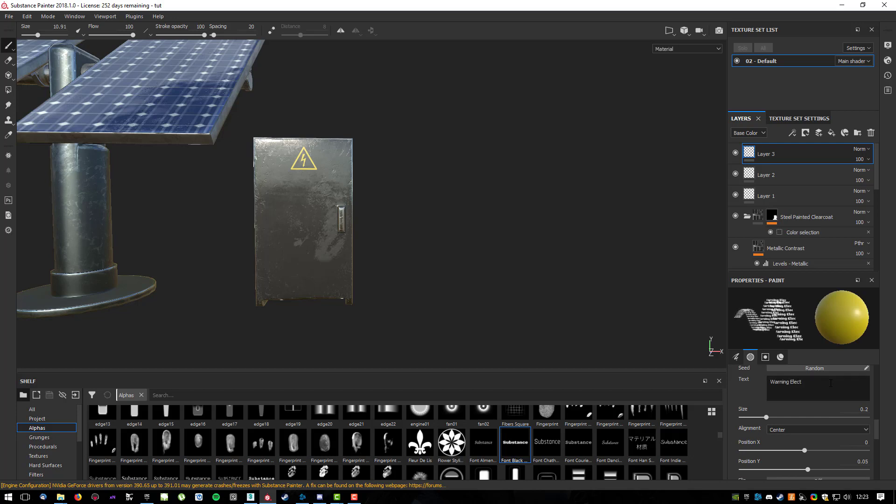
pyautogui.write('ric Cu')
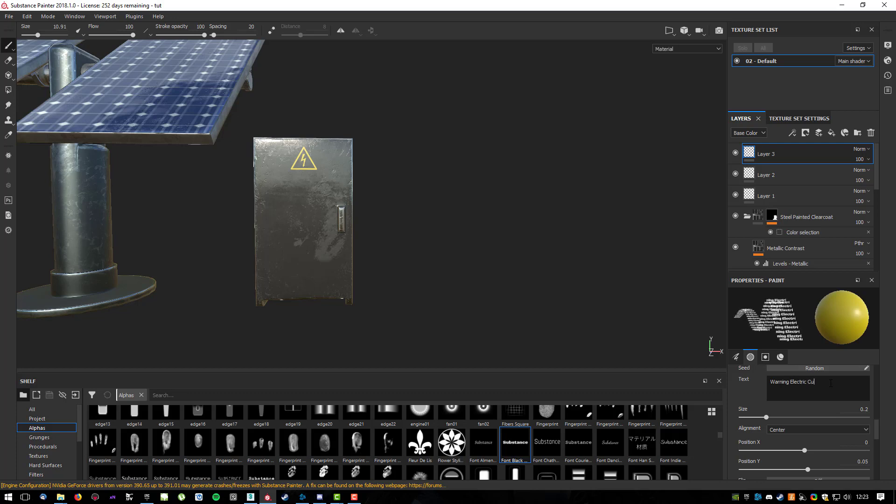
pyautogui.write('rrent!')
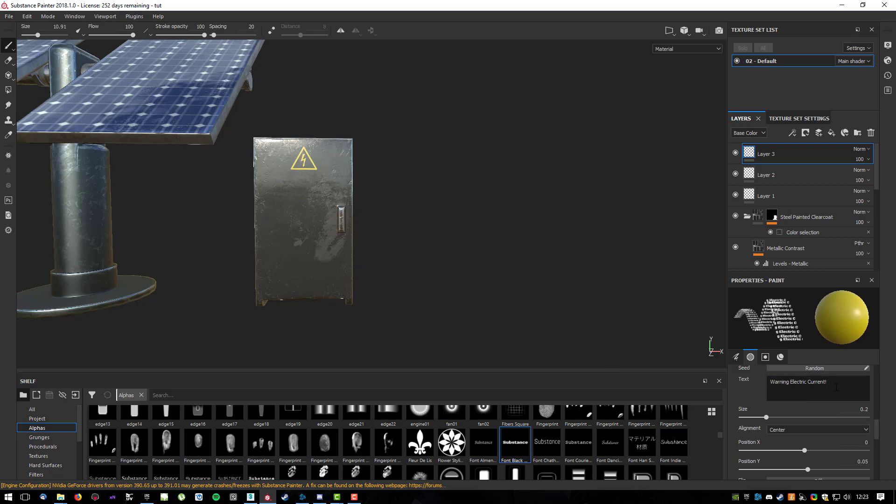
# Set the alpha's text size to 0.07 and enlarge the brush to 36.33 so the whole warning fits.
pyautogui.moveTo(767, 418); pyautogui.dragTo(760, 418)
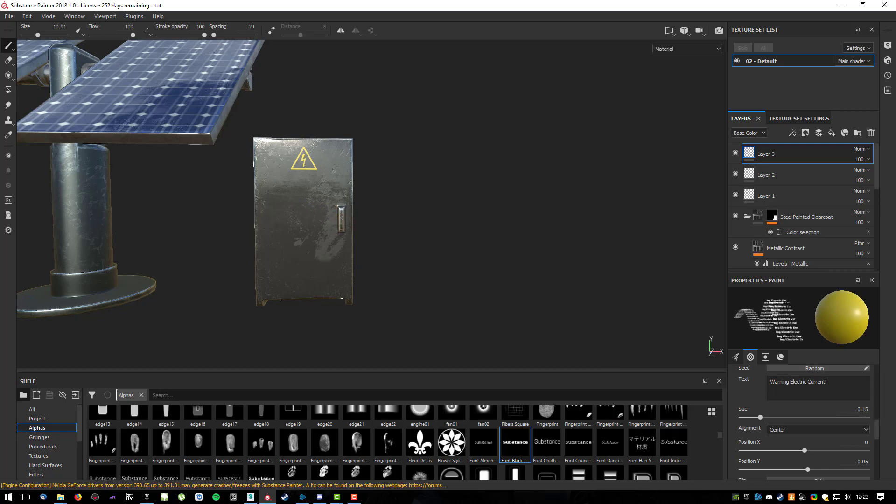
pyautogui.moveTo(304, 191)
pyautogui.keyDown('ctrl'); pyautogui.mouseDown(button='right')
pyautogui.moveTo(342, 194)
pyautogui.moveTo(327, 195)
pyautogui.mouseUp(button='right'); pyautogui.keyUp('ctrl')
pyautogui.scroll(-2, 303, 191)
pyautogui.scroll(4, 301, 195)
pyautogui.moveTo(761, 418); pyautogui.dragTo(750, 420)
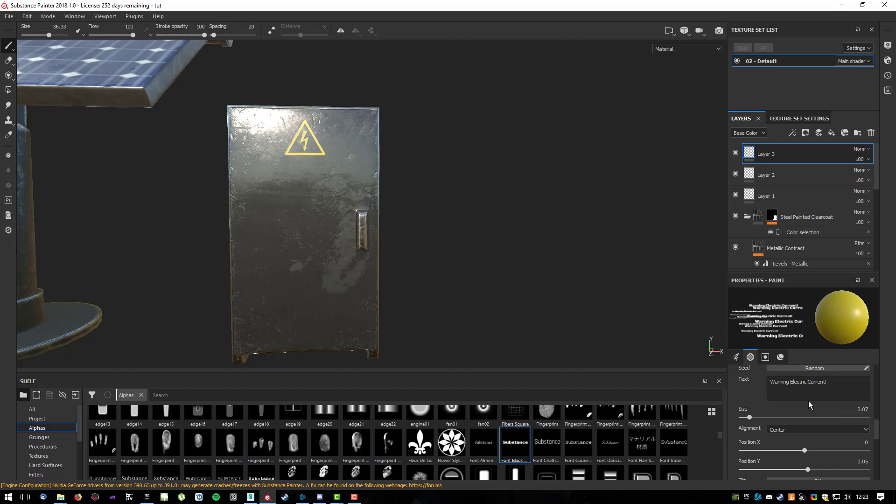
# Set the text brush's base color to pure white.
pyautogui.scroll(-1, 833, 447)
pyautogui.scroll(6, 826, 450)
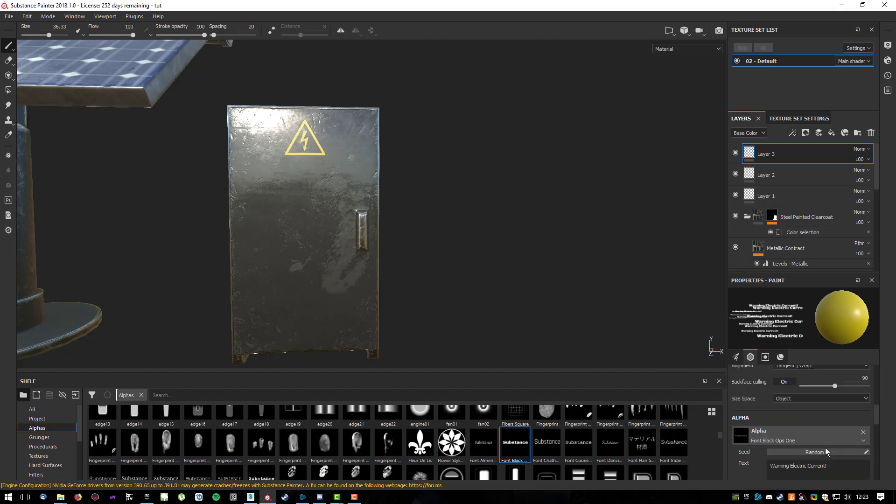
pyautogui.scroll(-5, 794, 394)
pyautogui.click(798, 392)
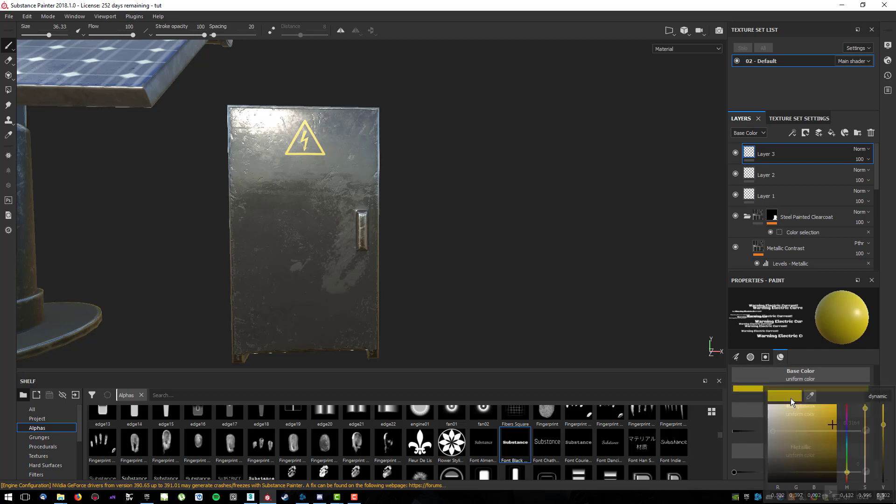
pyautogui.moveTo(775, 418); pyautogui.dragTo(764, 403)
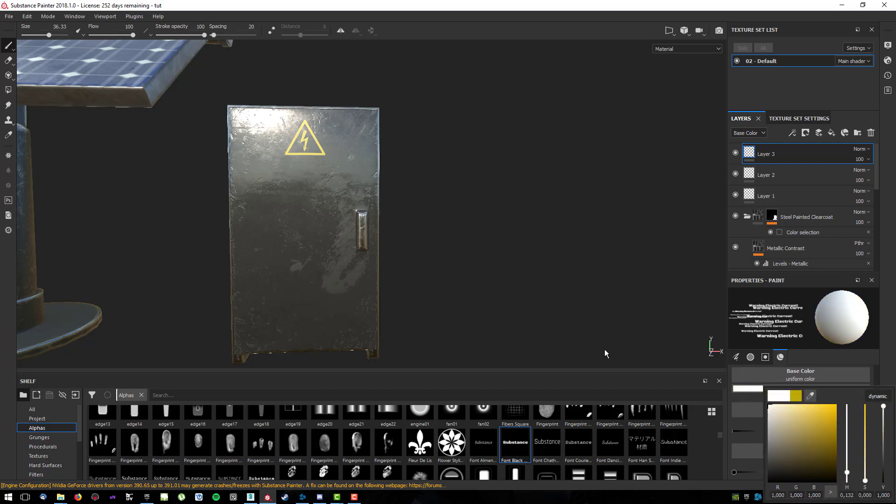
pyautogui.click(751, 396)
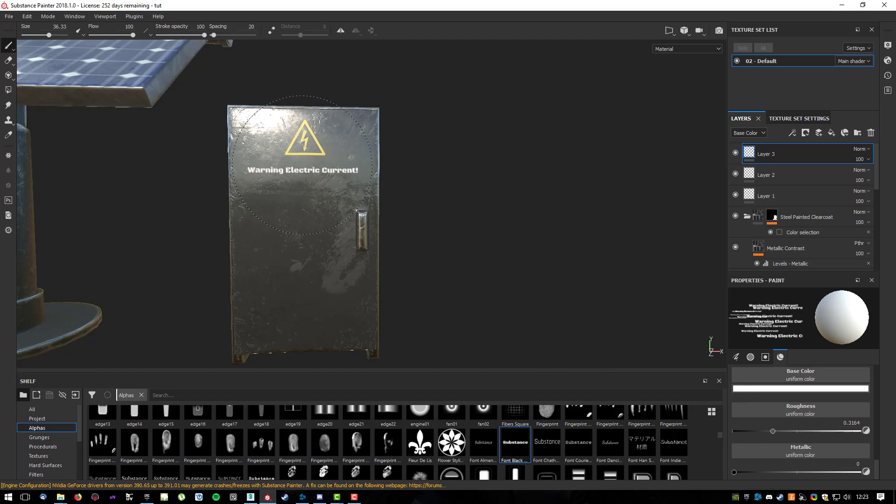
# Stamp the white warning text directly below the electrical sign on the cabinet door and check it from other angles.
pyautogui.click(303, 161)
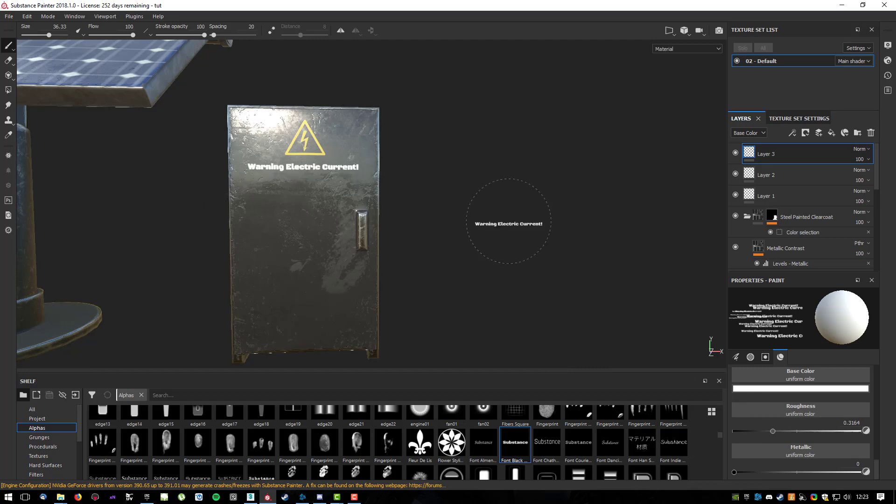
pyautogui.keyDown('alt'); pyautogui.moveTo(589, 200); pyautogui.dragTo(452, 215); pyautogui.keyUp('alt')
pyautogui.scroll(-4, 540, 254)
pyautogui.keyDown('alt'); pyautogui.moveTo(541, 254); pyautogui.dragTo(572, 220); pyautogui.keyUp('alt')
# Add another paint layer above Layer 3 and search the alphas for "pleas".
pyautogui.scroll(6, 228, 448)
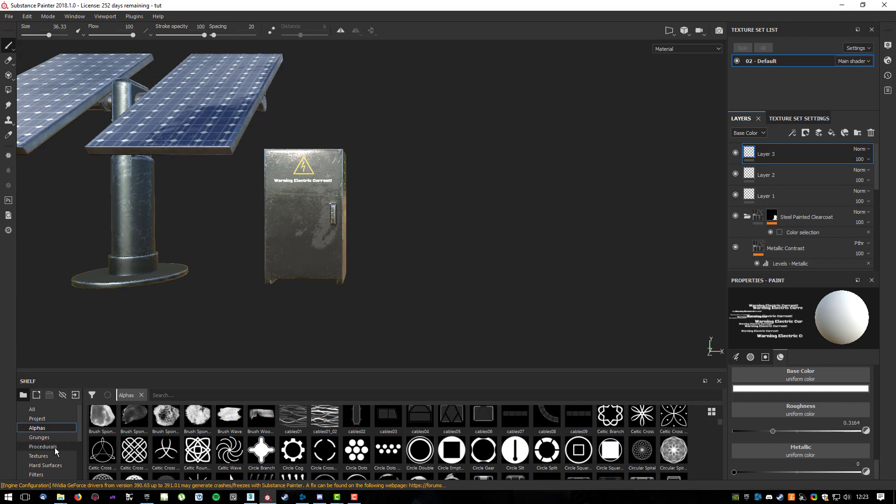
pyautogui.scroll(-8, 267, 454)
pyautogui.scroll(5, 281, 439)
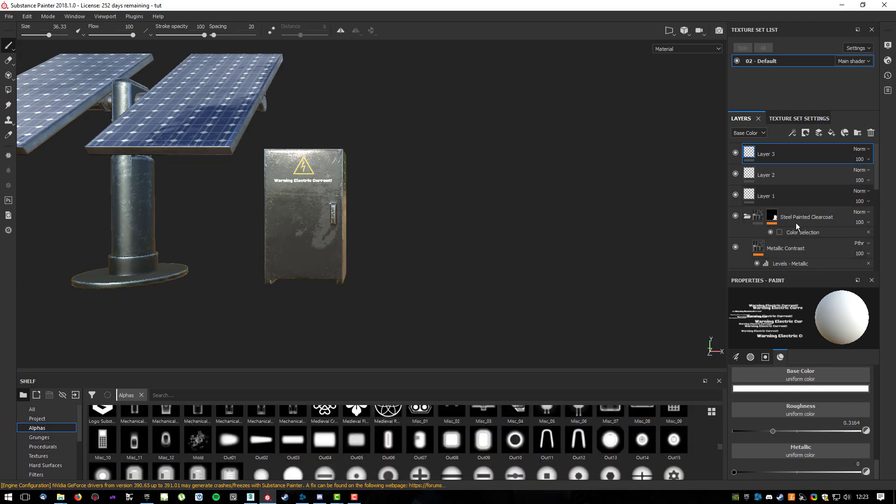
pyautogui.click(818, 134)
pyautogui.scroll(-5, 301, 455)
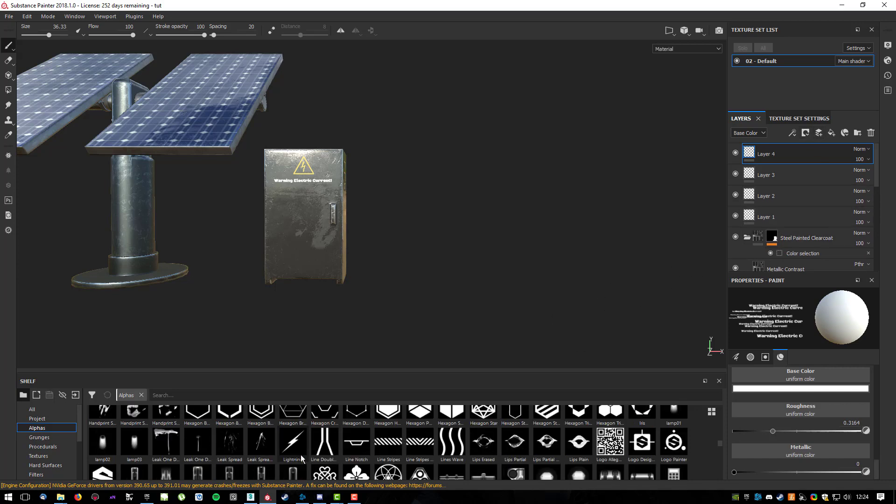
pyautogui.click(470, 396)
pyautogui.write('pleas')
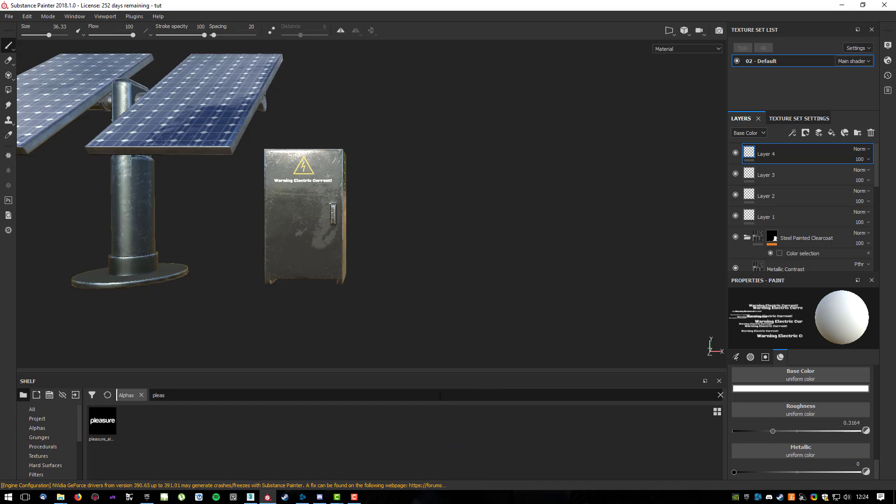
# Search the alphas for "stick" and clear the search.
pyautogui.press('BackSpace')
pyautogui.press('BackSpace')
pyautogui.press('BackSpace')
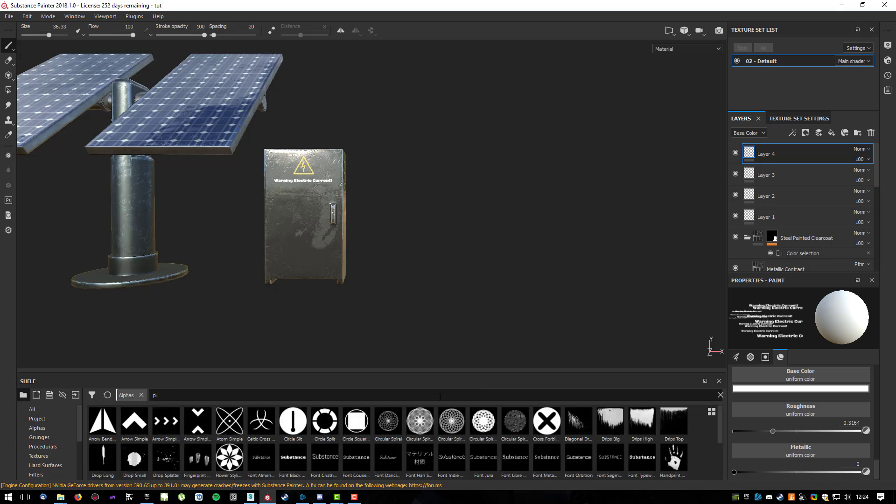
pyautogui.press('BackSpace')
pyautogui.press('BackSpace')
pyautogui.write('st')
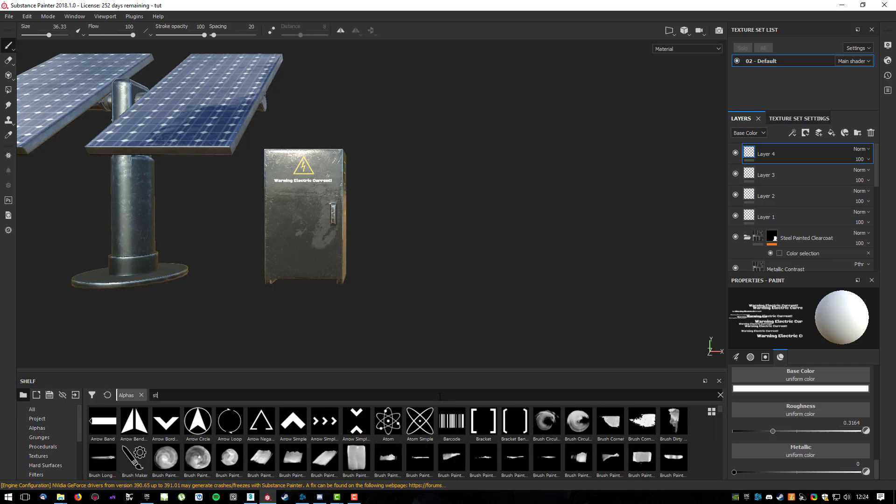
pyautogui.write('ick')
pyautogui.hotkey('ctrl', 'a')
pyautogui.press('BackSpace')
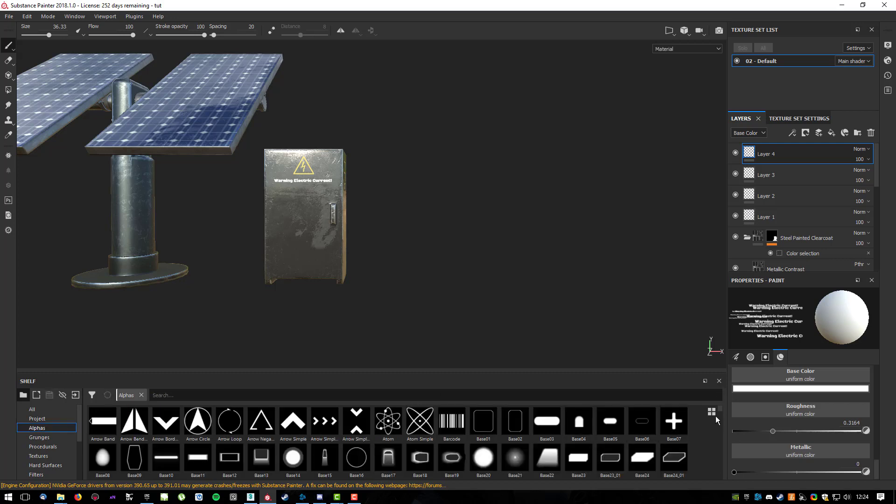
# Find the sticker texture on the shelf, assign it as the paint brush's base color and preview it on the cabinet door.
pyautogui.click(38, 457)
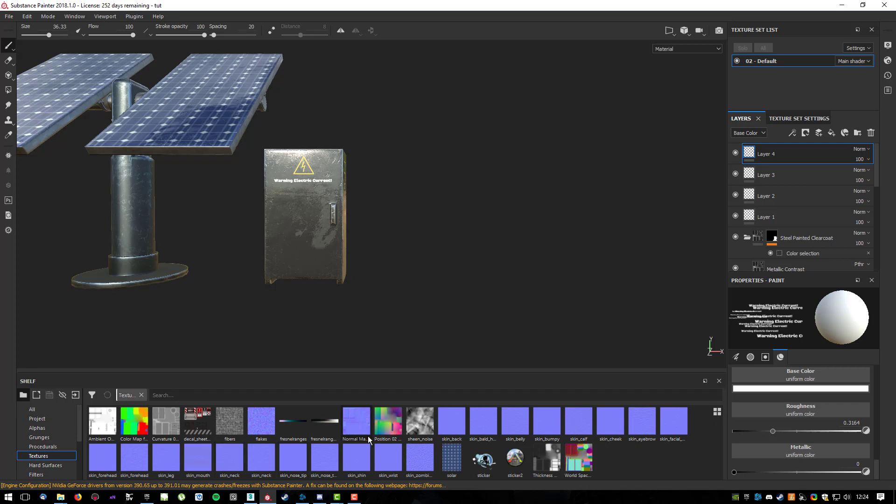
pyautogui.click(487, 462)
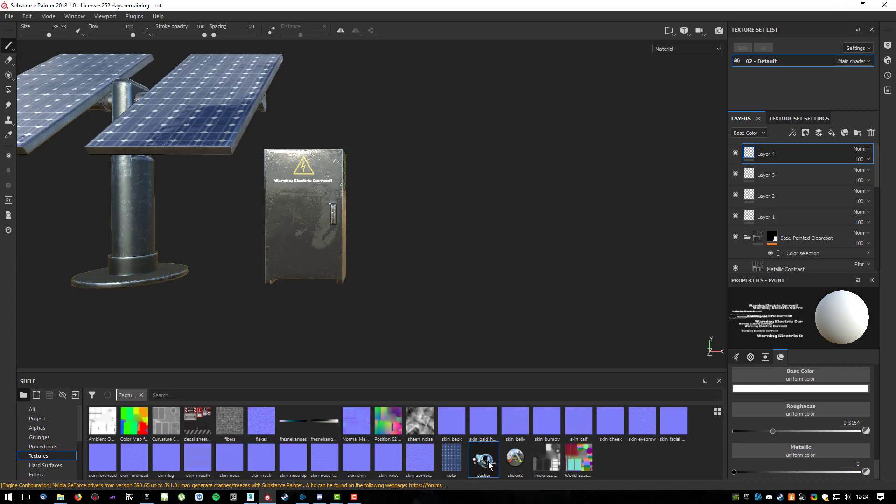
pyautogui.scroll(1, 827, 426)
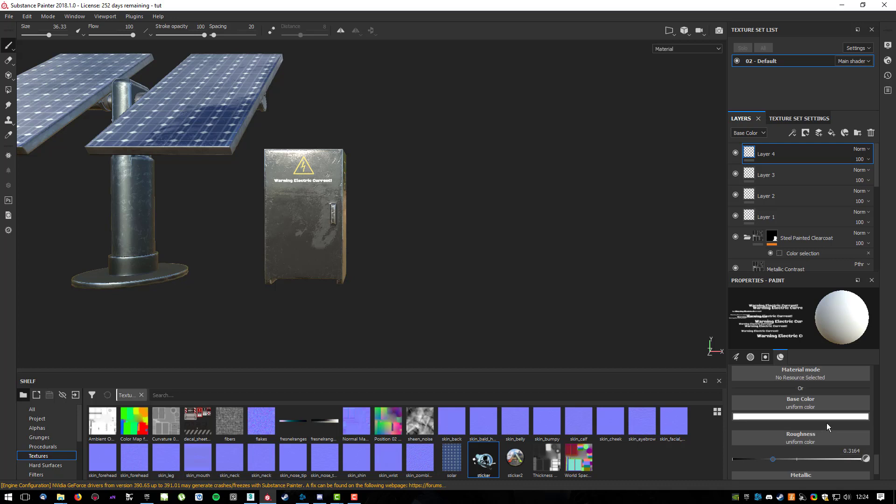
pyautogui.click(821, 379)
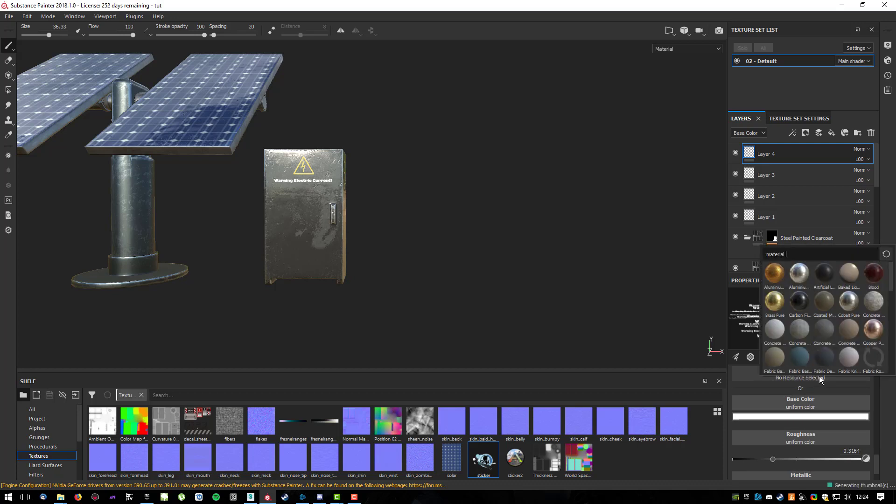
pyautogui.click(818, 405)
pyautogui.click(816, 403)
pyautogui.hotkey('ctrl', 'a')
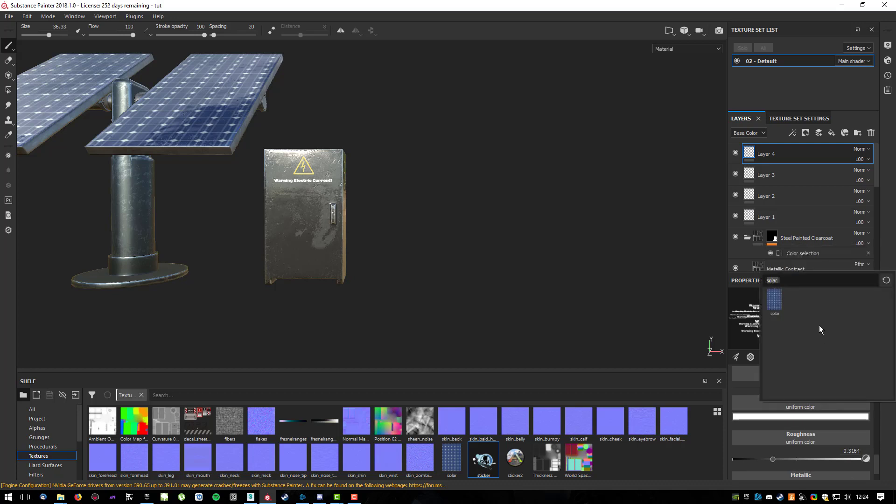
pyautogui.write('sticker')
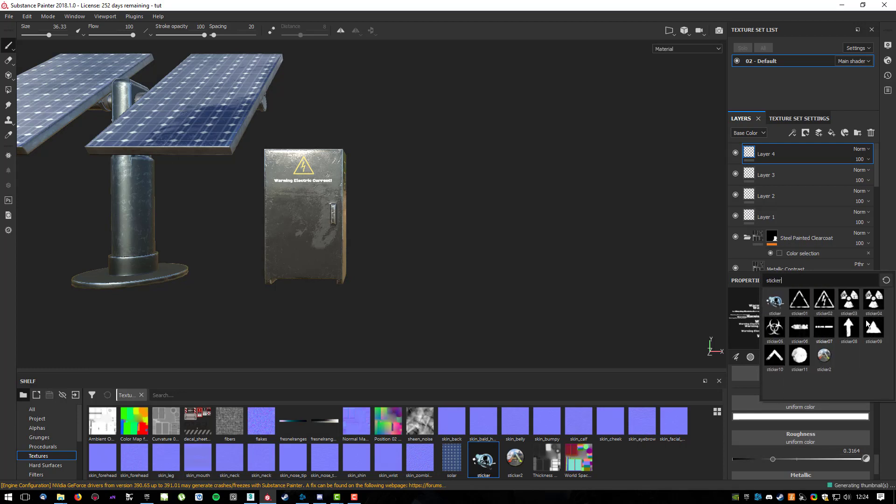
pyautogui.click(773, 300)
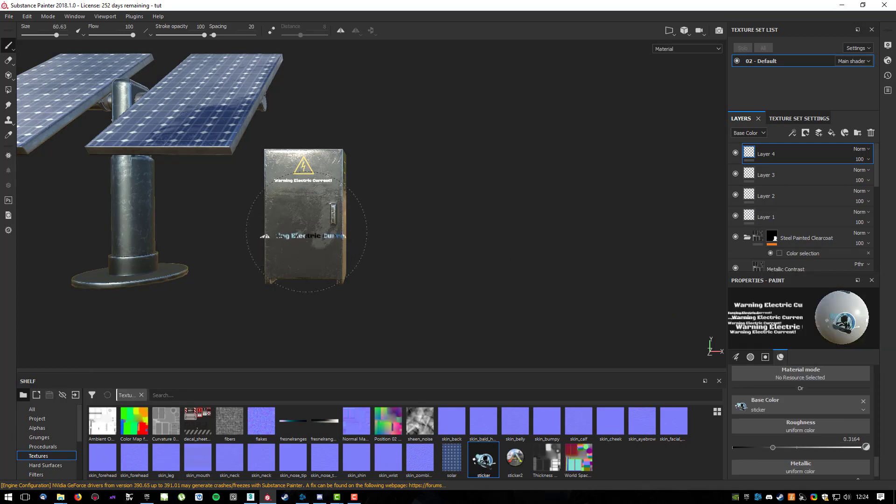
pyautogui.scroll(5, 306, 233)
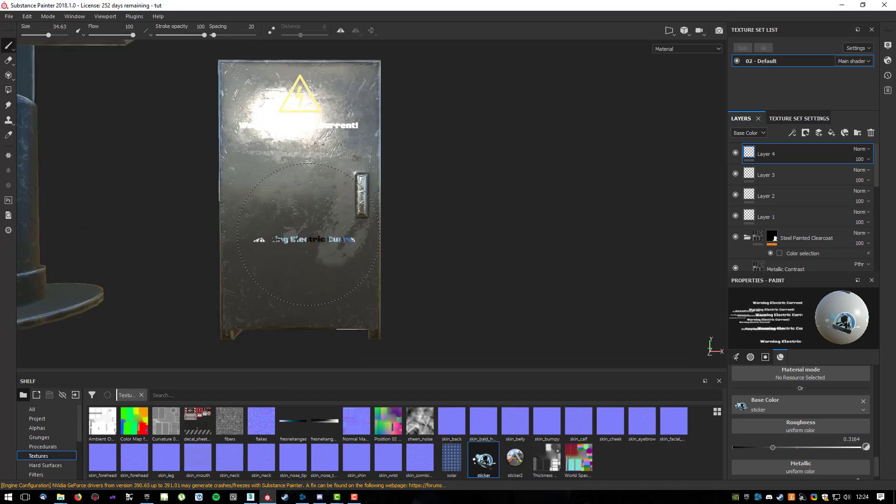
pyautogui.scroll(5, 309, 235)
pyautogui.scroll(-3, 315, 216)
pyautogui.scroll(3, 820, 413)
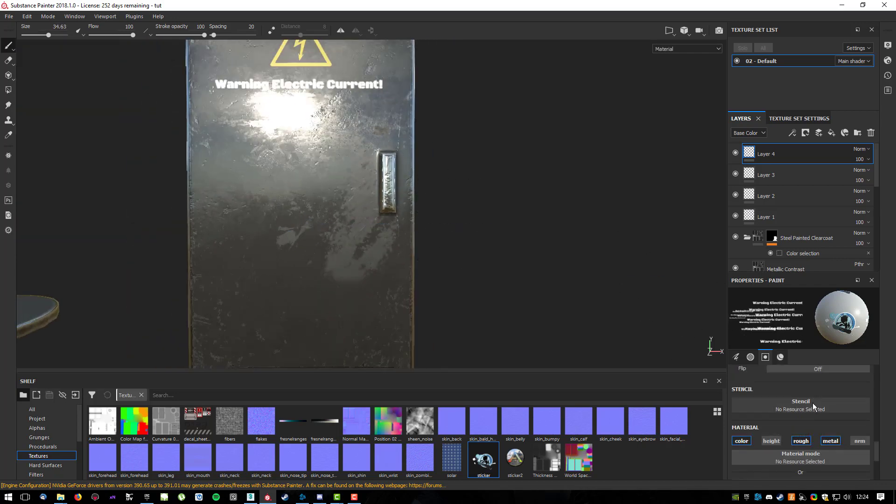
pyautogui.scroll(3, 817, 413)
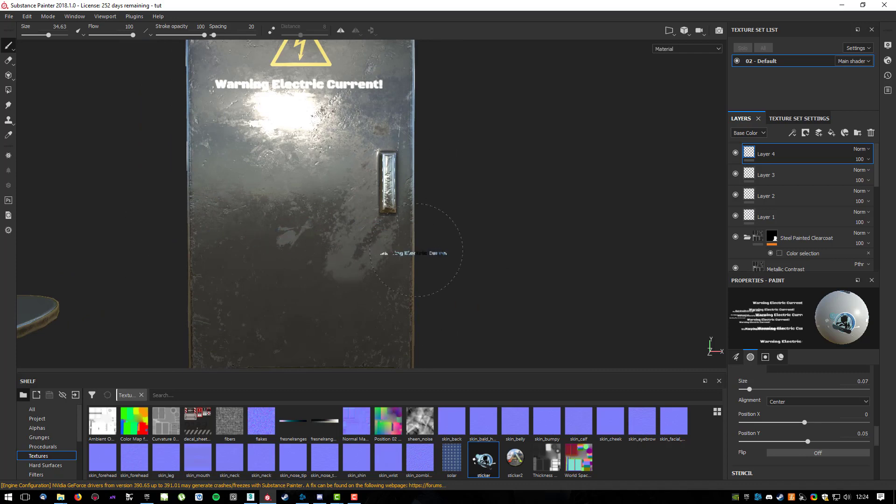
# Switch to the Projection tool and replace its solar base color texture with the sticker texture.
pyautogui.click(10, 75)
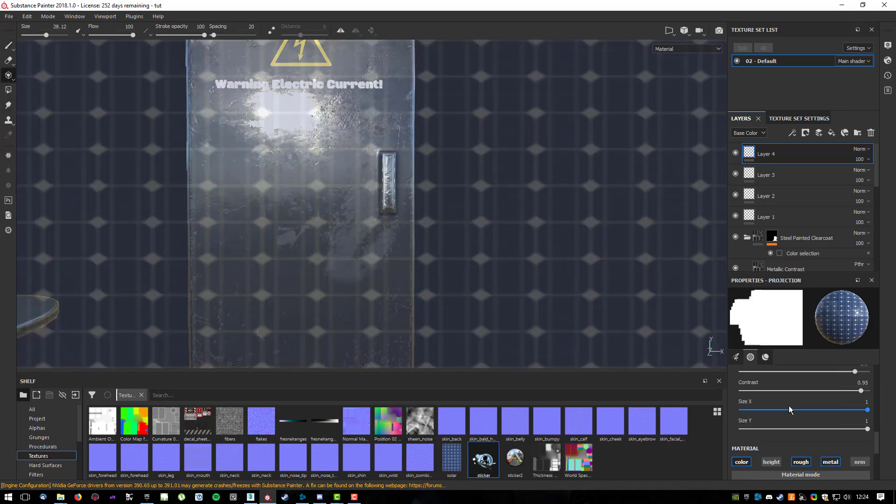
pyautogui.scroll(6, 807, 416)
pyautogui.scroll(-6, 807, 416)
pyautogui.scroll(-5, 808, 418)
pyautogui.click(799, 391)
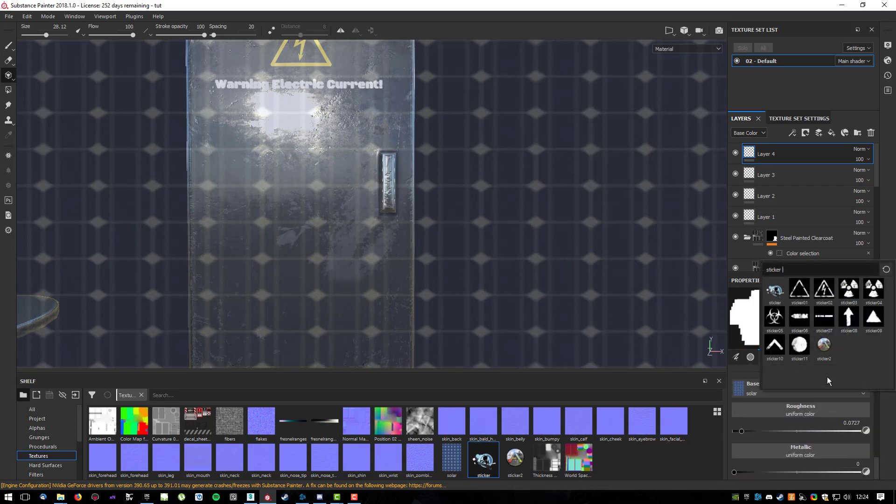
pyautogui.click(776, 291)
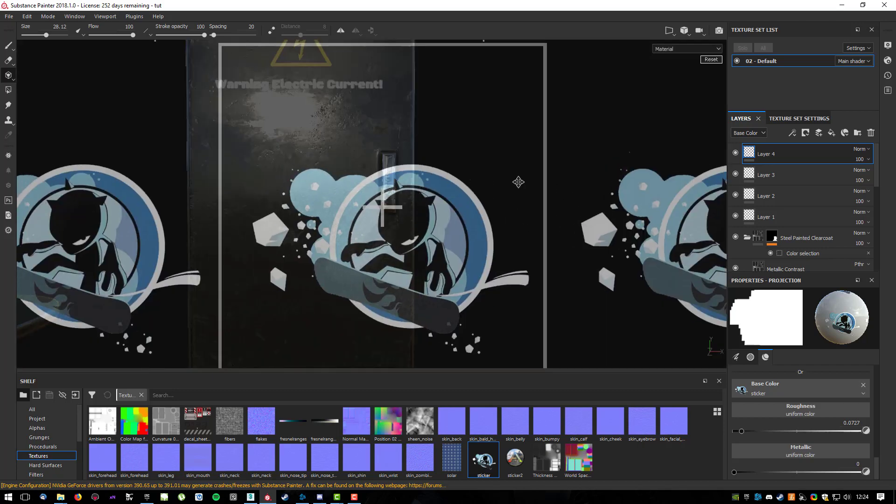
# Scale the projected sticker image down and reposition it to suit the size of the cabinet.
pyautogui.moveTo(518, 182); pyautogui.dragTo(412, 120, button='middle')
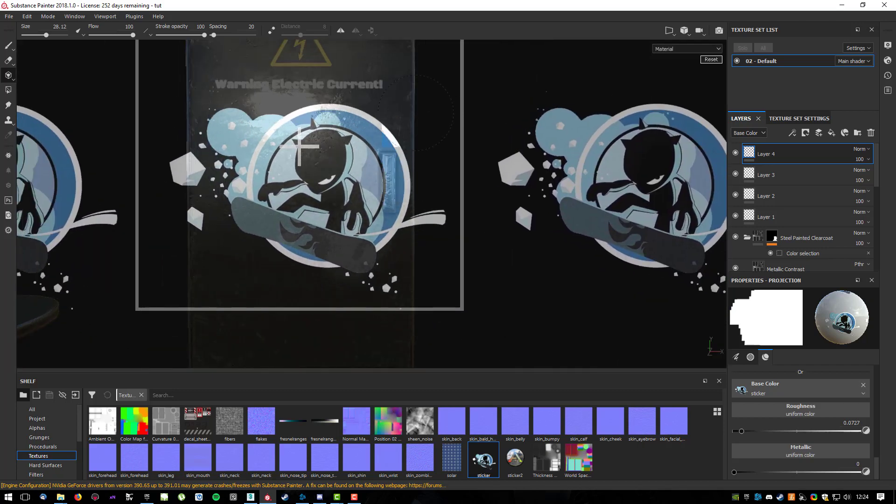
pyautogui.scroll(1, 421, 126)
pyautogui.scroll(-2, 420, 127)
pyautogui.scroll(4, 427, 126)
pyautogui.scroll(-3, 429, 128)
pyautogui.scroll(3, 433, 133)
pyautogui.moveTo(491, 145)
pyautogui.mouseDown(button='middle')
pyautogui.moveTo(534, 160)
pyautogui.moveTo(412, 125)
pyautogui.moveTo(360, 142)
pyautogui.moveTo(416, 78)
pyautogui.moveTo(374, 90)
pyautogui.moveTo(376, 79)
pyautogui.mouseUp(button='middle')
pyautogui.scroll(3, 378, 122)
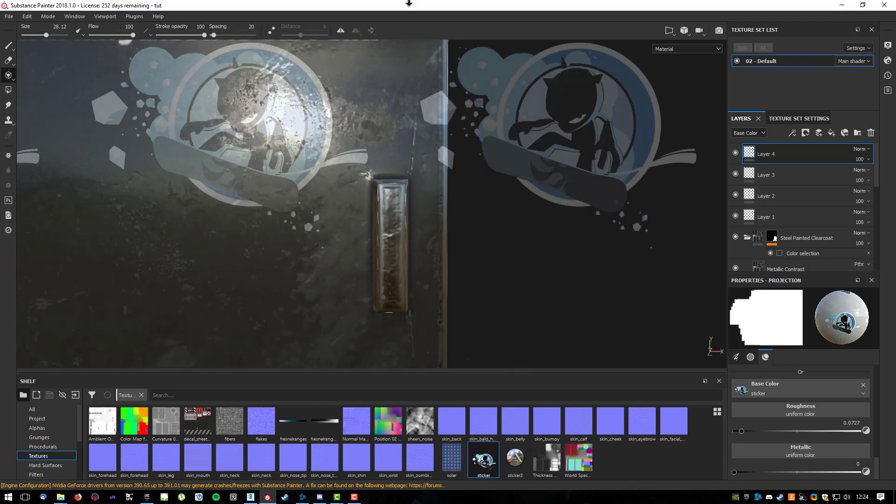
pyautogui.scroll(-3, 394, 58)
pyautogui.scroll(-5, 383, 154)
pyautogui.keyDown('alt'); pyautogui.moveTo(423, 205); pyautogui.dragTo(395, 177, button='middle'); pyautogui.keyUp('alt')
pyautogui.moveTo(392, 171); pyautogui.dragTo(382, 124, button='right')
pyautogui.moveTo(393, 169); pyautogui.dragTo(350, 125, button='middle')
pyautogui.moveTo(351, 125); pyautogui.dragTo(372, 149, button='right')
pyautogui.moveTo(373, 149); pyautogui.dragTo(373, 204, button='middle')
# Reduce the projection brush size to 8.57 and paint one sticker near the upper corner of the cabinet's back, returning to the Paint tool.
pyautogui.moveTo(461, 213)
pyautogui.keyDown('alt'); pyautogui.mouseDown()
pyautogui.moveTo(435, 174)
pyautogui.moveTo(259, 191)
pyautogui.moveTo(178, 178)
pyautogui.moveTo(46, 186)
pyautogui.mouseUp(); pyautogui.keyUp('alt')
pyautogui.moveTo(573, 202)
pyautogui.keyDown('alt'); pyautogui.mouseDown()
pyautogui.moveTo(327, 191)
pyautogui.moveTo(233, 206)
pyautogui.moveTo(454, 197)
pyautogui.mouseUp(); pyautogui.keyUp('alt')
pyautogui.moveTo(455, 197)
pyautogui.keyDown('alt'); pyautogui.mouseDown(button='middle')
pyautogui.moveTo(457, 236)
pyautogui.moveTo(431, 233)
pyautogui.mouseUp(button='middle'); pyautogui.keyUp('alt')
pyautogui.keyDown('ctrl'); pyautogui.moveTo(308, 169); pyautogui.dragTo(265, 170, button='right'); pyautogui.keyUp('ctrl')
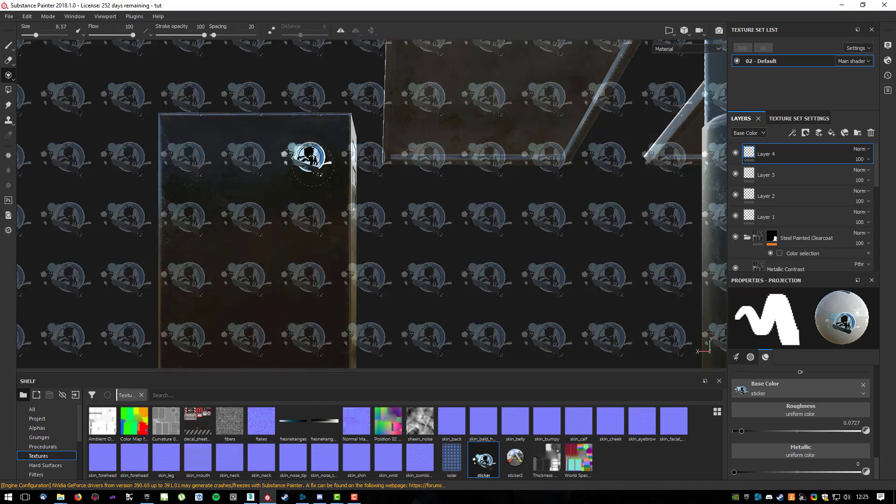
pyautogui.moveTo(314, 157)
pyautogui.keyDown('alt'); pyautogui.mouseDown()
pyautogui.moveTo(324, 166)
pyautogui.moveTo(299, 156)
pyautogui.moveTo(322, 150)
pyautogui.mouseUp(); pyautogui.keyUp('alt')
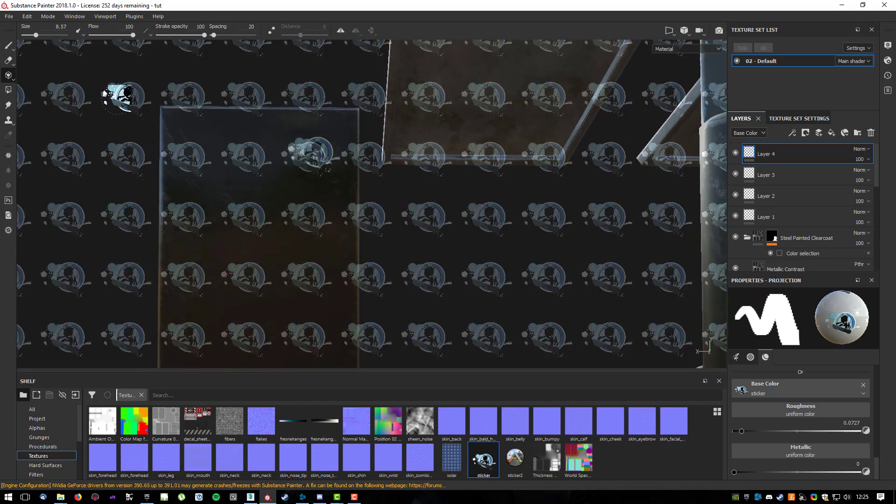
pyautogui.click(9, 45)
# Examine the sticker on the cabinet's back and the whole solar panel model from several angles and distances.
pyautogui.moveTo(306, 213)
pyautogui.keyDown('alt'); pyautogui.mouseDown()
pyautogui.moveTo(502, 172)
pyautogui.moveTo(436, 211)
pyautogui.moveTo(362, 194)
pyautogui.moveTo(394, 180)
pyautogui.moveTo(506, 220)
pyautogui.mouseUp(); pyautogui.keyUp('alt')
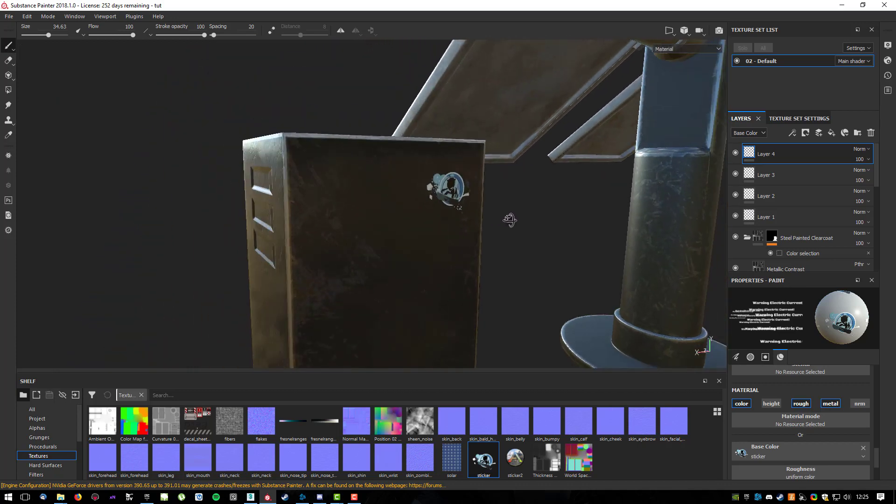
pyautogui.scroll(1, 850, 391)
pyautogui.keyDown('alt'); pyautogui.moveTo(567, 300); pyautogui.dragTo(460, 224); pyautogui.keyUp('alt')
pyautogui.scroll(3, 392, 186)
pyautogui.keyDown('alt'); pyautogui.moveTo(383, 224); pyautogui.dragTo(408, 223); pyautogui.keyUp('alt')
pyautogui.scroll(-5, 453, 265)
pyautogui.keyDown('alt'); pyautogui.moveTo(336, 210); pyautogui.dragTo(474, 268); pyautogui.keyUp('alt')
pyautogui.keyDown('alt'); pyautogui.moveTo(392, 189); pyautogui.dragTo(367, 130, button='middle'); pyautogui.keyUp('alt')
pyautogui.keyDown('alt'); pyautogui.moveTo(395, 230); pyautogui.dragTo(472, 268); pyautogui.keyUp('alt')
pyautogui.scroll(-4, 448, 267)
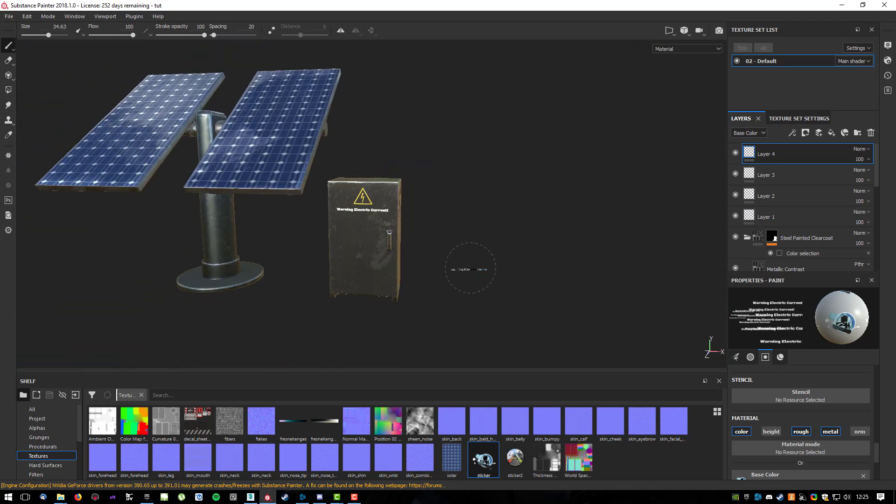
pyautogui.keyDown('alt'); pyautogui.moveTo(437, 268); pyautogui.dragTo(456, 238, button='middle'); pyautogui.keyUp('alt')
pyautogui.keyDown('alt'); pyautogui.moveTo(456, 238); pyautogui.dragTo(435, 240); pyautogui.keyUp('alt')
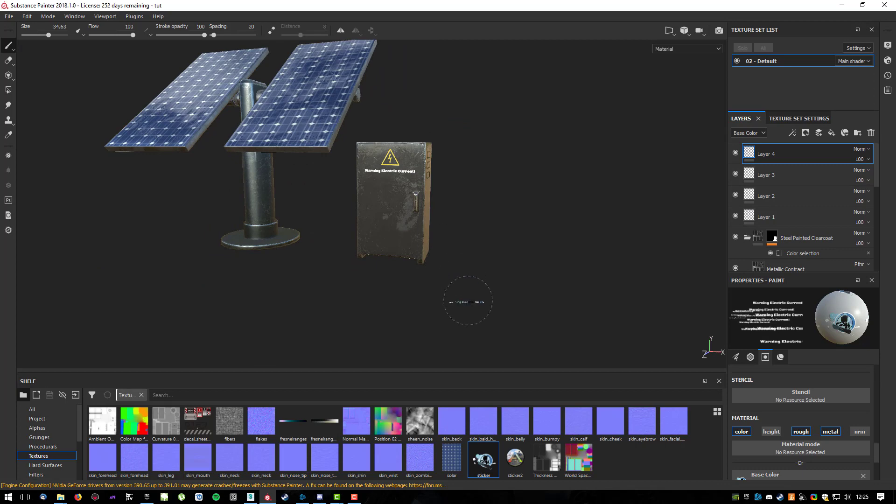
pyautogui.scroll(3, 404, 251)
pyautogui.keyDown('alt'); pyautogui.moveTo(413, 186); pyautogui.dragTo(595, 198); pyautogui.keyUp('alt')
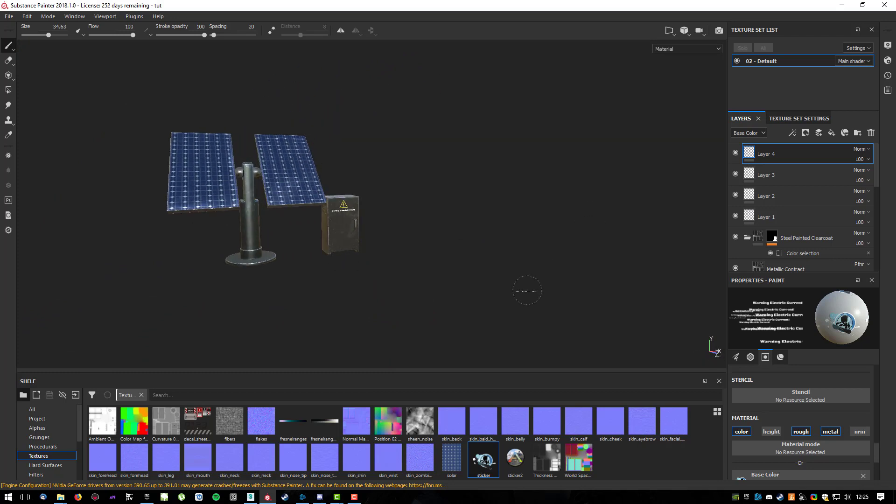
pyautogui.keyDown('alt'); pyautogui.moveTo(460, 226); pyautogui.dragTo(521, 234); pyautogui.keyUp('alt')
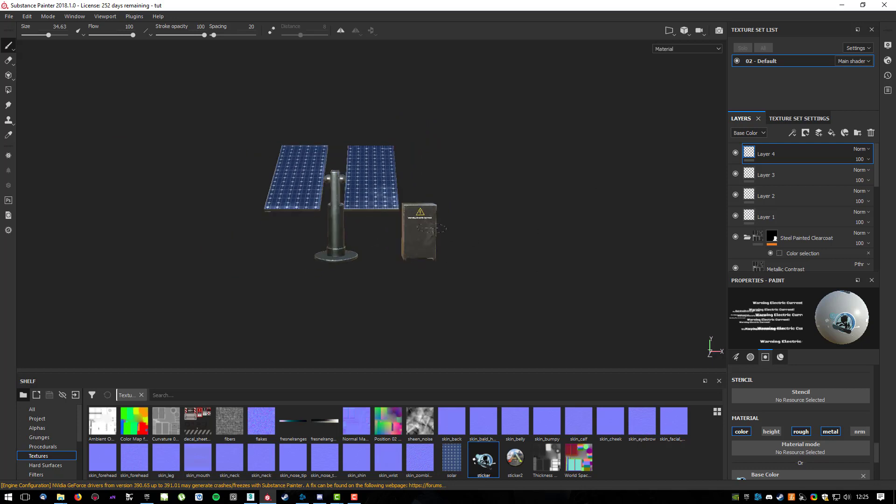
# Open the texture export, expand the 02 - Default texture set and set the common padding to No padding (Passthrough).
pyautogui.click(27, 15)
pyautogui.click(8, 17)
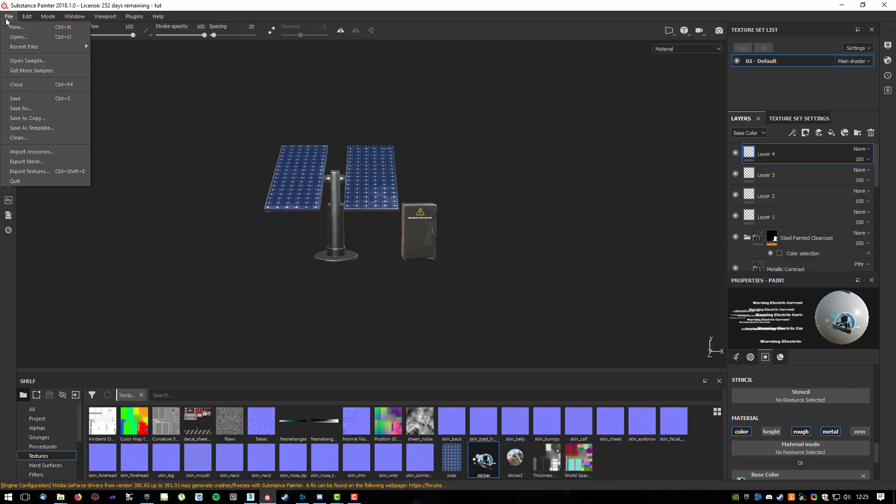
pyautogui.click(36, 172)
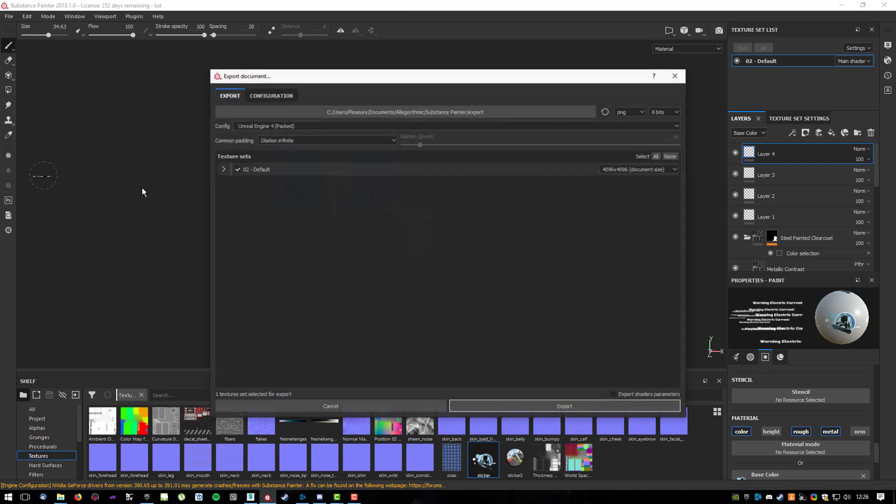
pyautogui.click(223, 169)
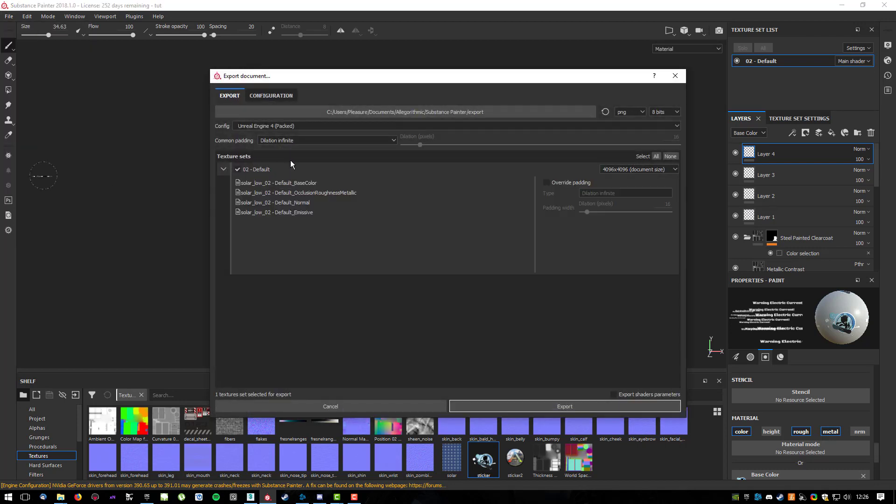
pyautogui.click(307, 141)
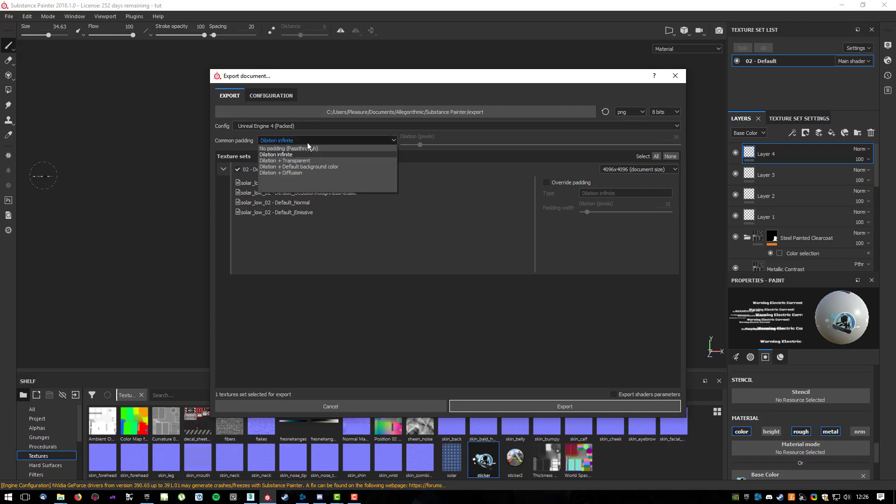
pyautogui.click(288, 149)
pyautogui.click(309, 142)
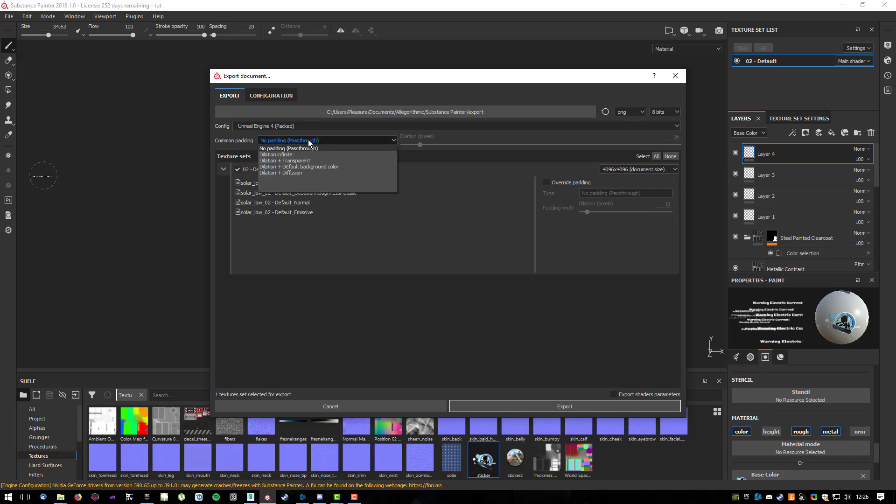
pyautogui.click(309, 142)
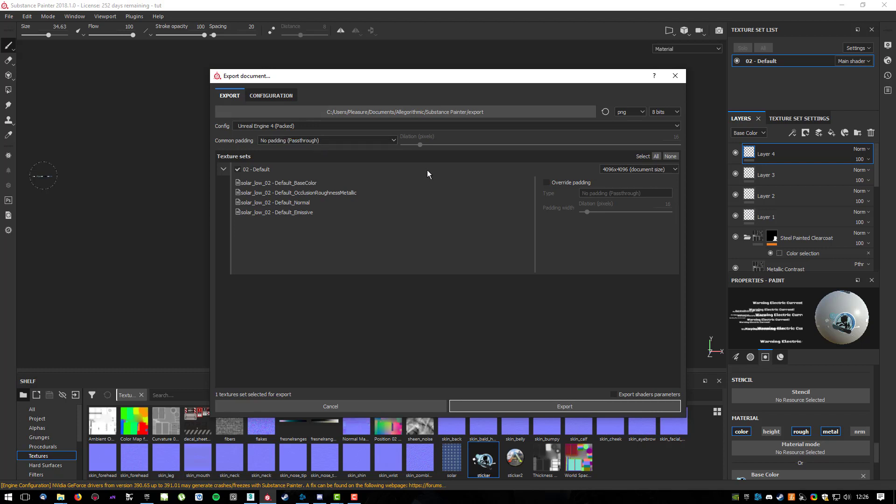
pyautogui.click(575, 184)
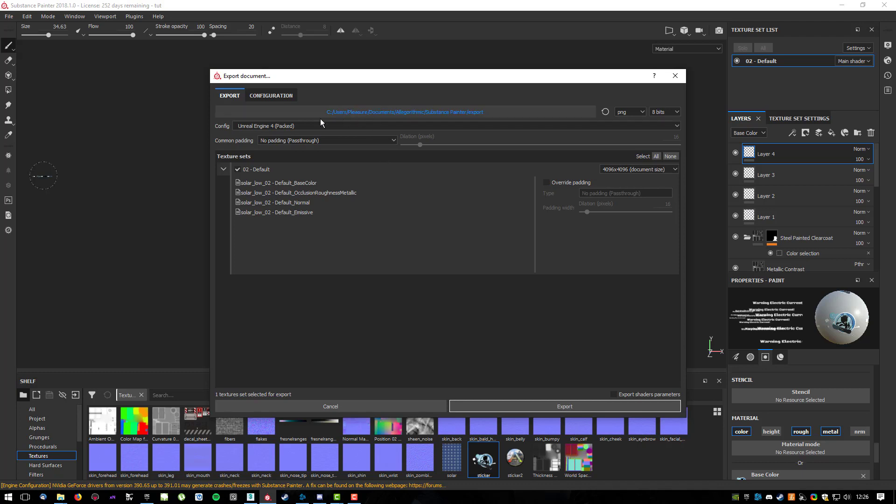
# Set the export folder to contest_start\tutorial on the desktop and export the 02 - Default textures as 8-bit png files.
pyautogui.click(442, 115)
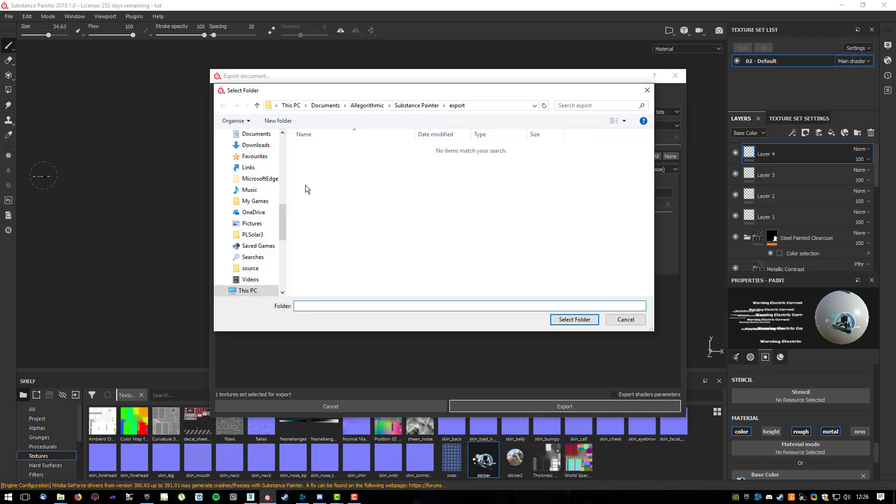
pyautogui.scroll(5, 287, 222)
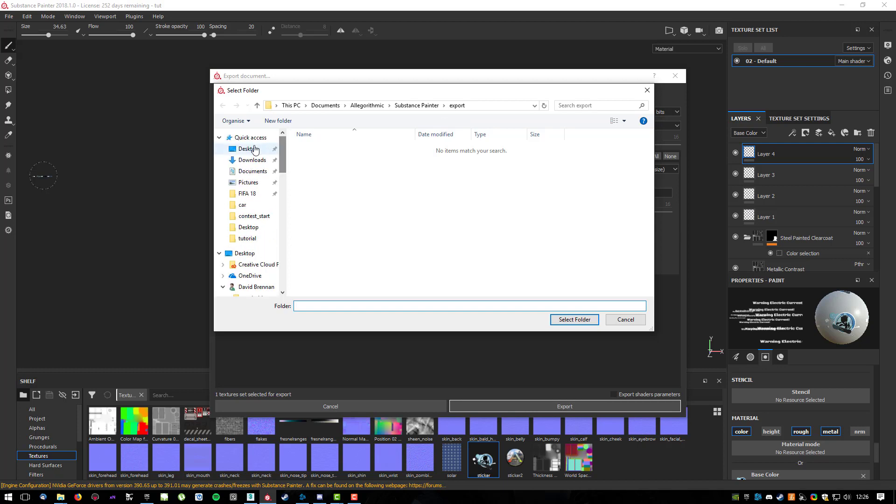
pyautogui.click(249, 149)
pyautogui.click(255, 216)
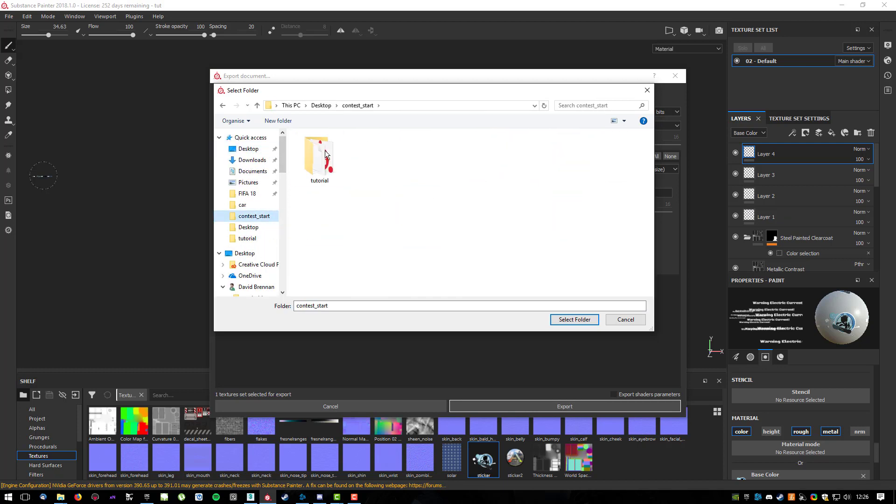
pyautogui.doubleClick(329, 148)
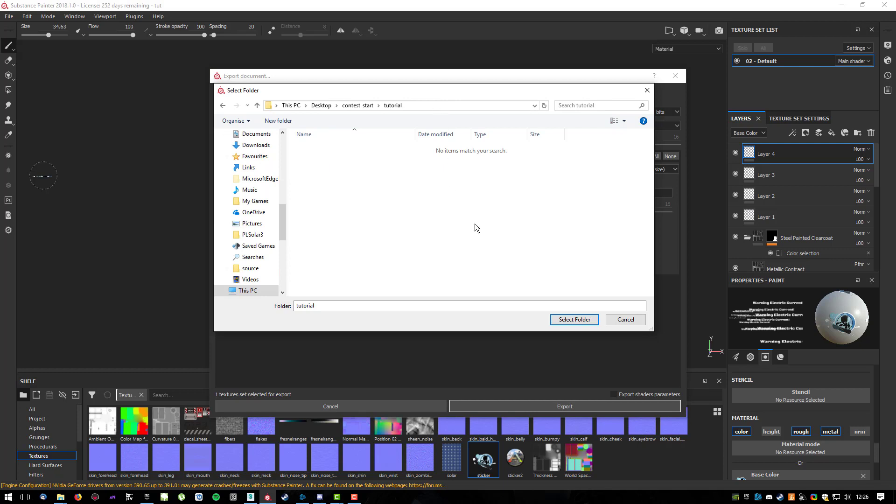
pyautogui.click(570, 319)
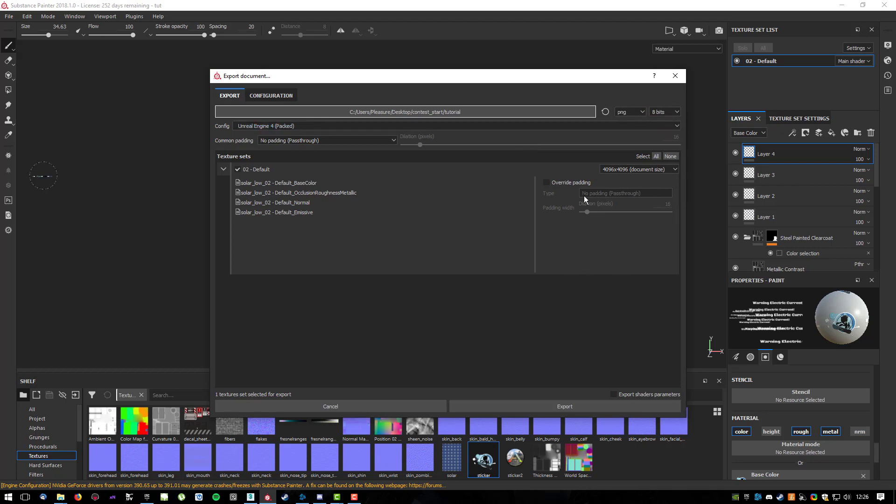
pyautogui.click(546, 405)
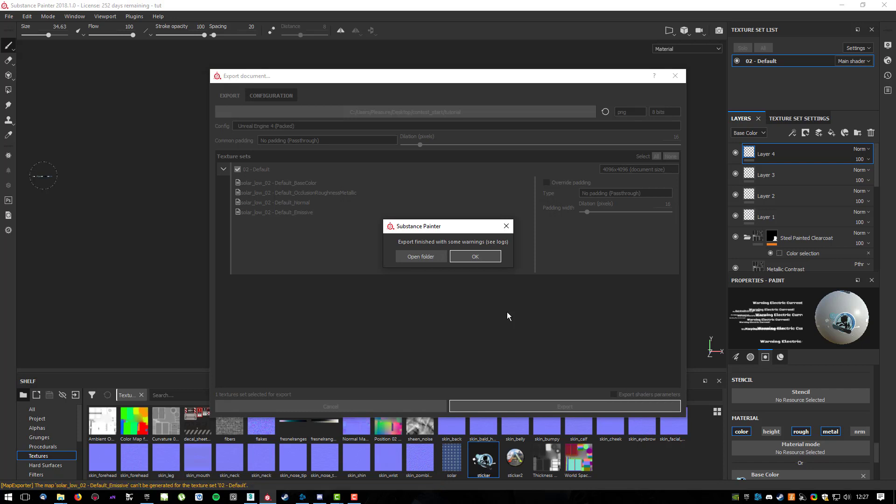
pyautogui.click(468, 260)
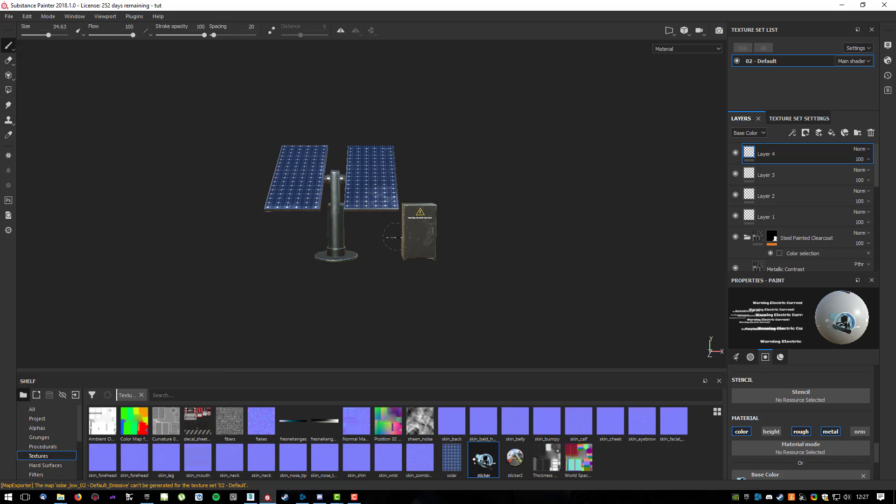
pyautogui.keyDown('alt'); pyautogui.moveTo(458, 200); pyautogui.dragTo(439, 246); pyautogui.keyUp('alt')
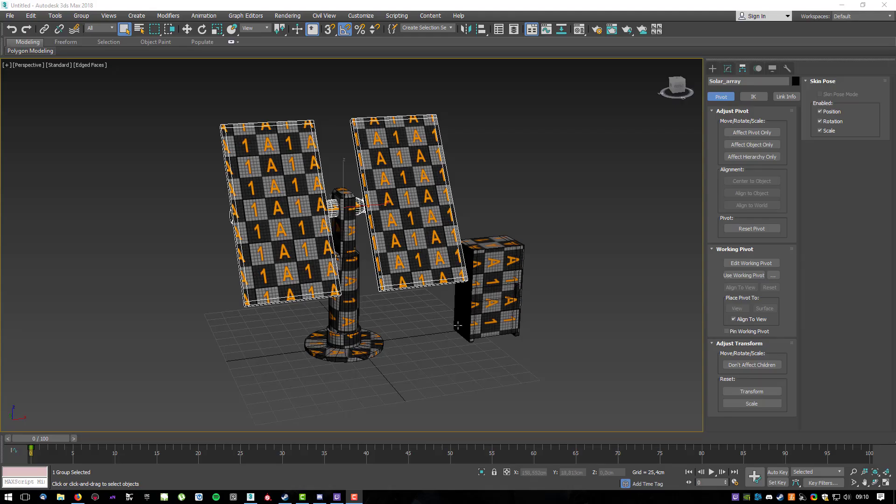
# Switch to 3ds Max, clear the selection and examine the checker-textured solar panel model from several angles.
pyautogui.keyDown('alt'); pyautogui.moveTo(458, 326); pyautogui.dragTo(425, 331, button='middle'); pyautogui.keyUp('alt')
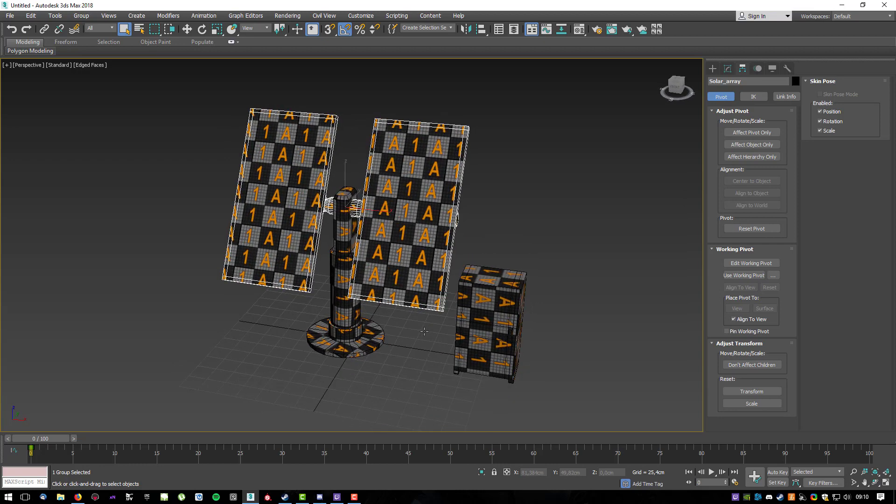
pyautogui.keyDown('alt'); pyautogui.moveTo(274, 313); pyautogui.dragTo(338, 305, button='middle'); pyautogui.keyUp('alt')
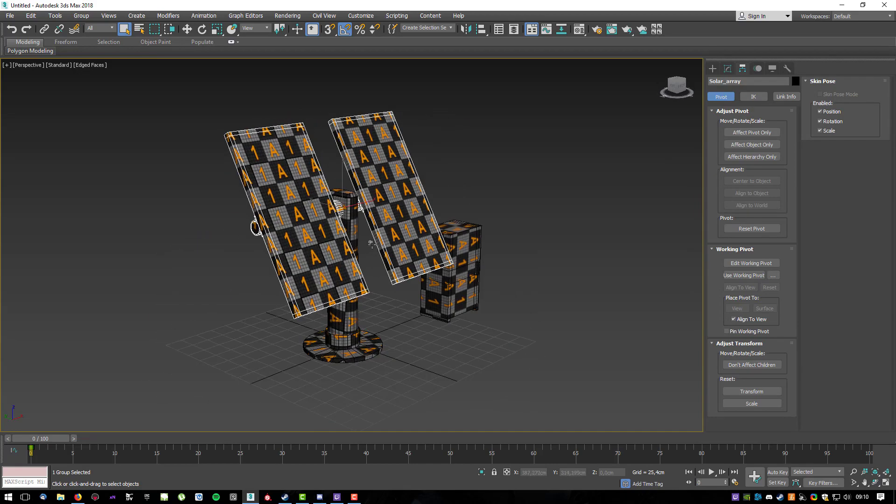
pyautogui.click(371, 242)
pyautogui.click(534, 277)
pyautogui.keyDown('alt'); pyautogui.moveTo(551, 280); pyautogui.dragTo(558, 230, button='middle'); pyautogui.keyUp('alt')
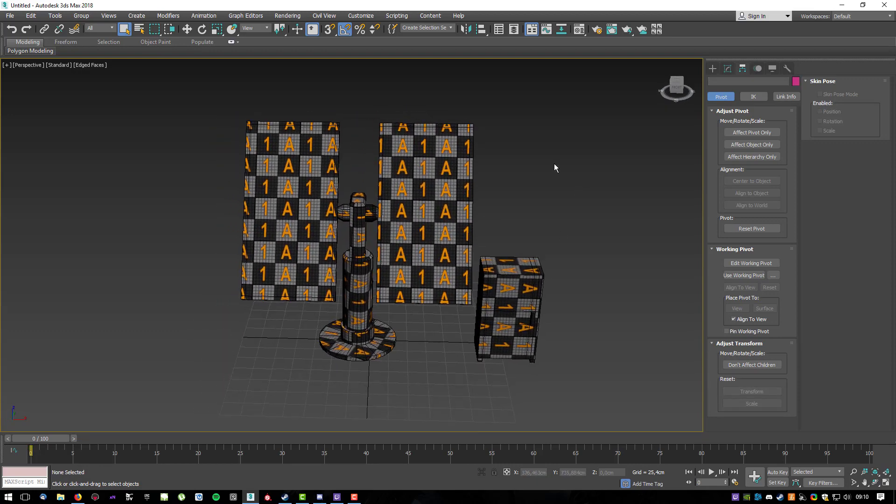
pyautogui.keyDown('alt'); pyautogui.moveTo(555, 167); pyautogui.dragTo(439, 231, button='middle'); pyautogui.keyUp('alt')
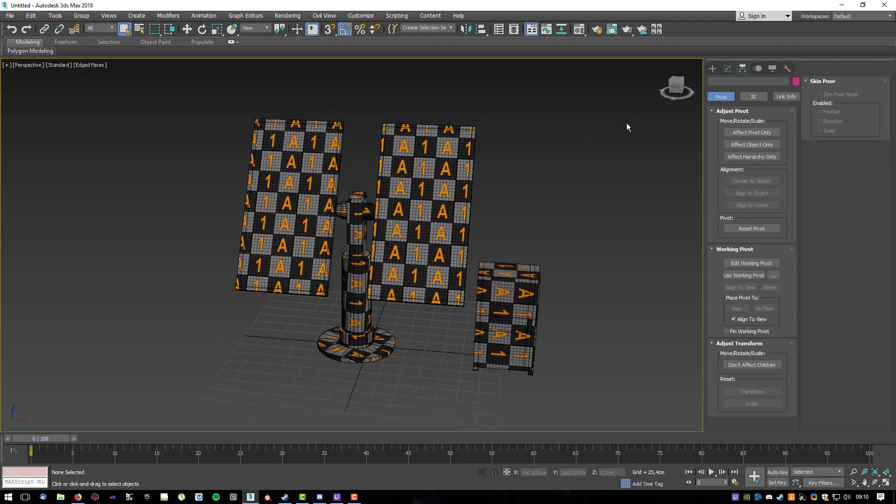
pyautogui.keyDown('alt'); pyautogui.moveTo(226, 232); pyautogui.dragTo(247, 235, button='middle'); pyautogui.keyUp('alt')
# Group all parts of the panel, pole, base and cabinet model under the name Solar_Panel and switch to the Move tool.
pyautogui.moveTo(558, 97); pyautogui.dragTo(139, 386)
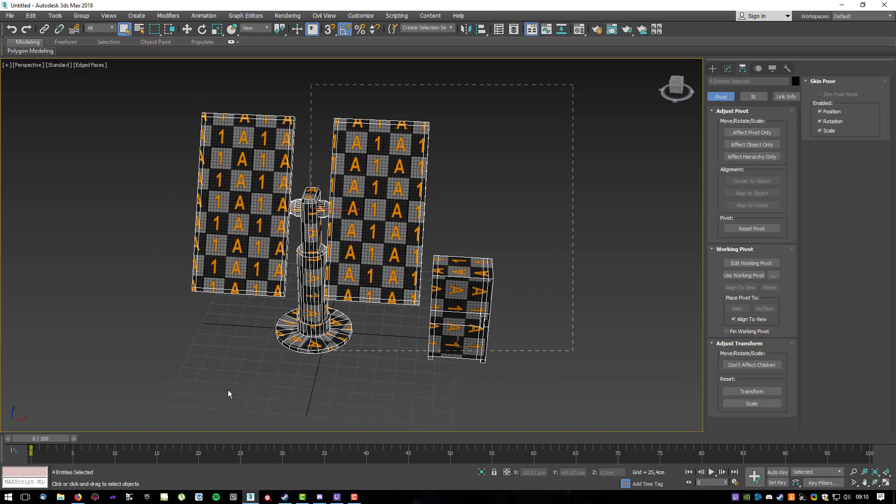
pyautogui.click(82, 16)
pyautogui.click(89, 32)
pyautogui.write('Sola')
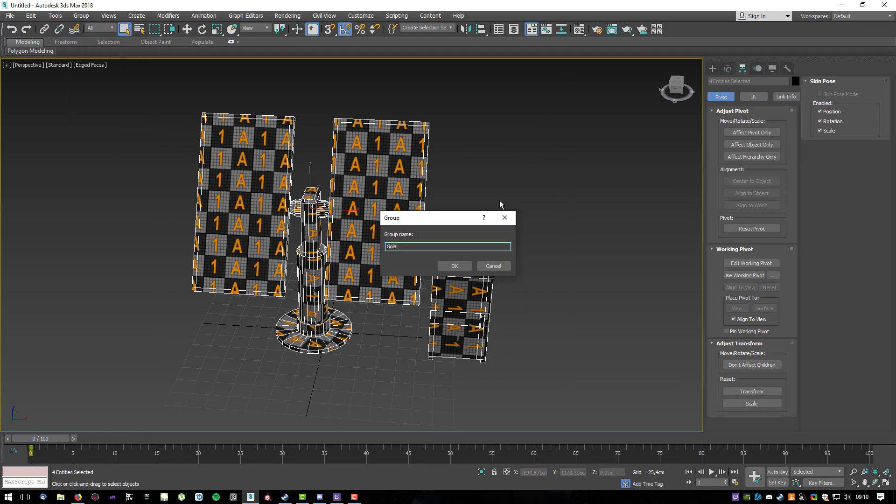
pyautogui.write('r_Panel')
pyautogui.press('Return')
pyautogui.press('w')
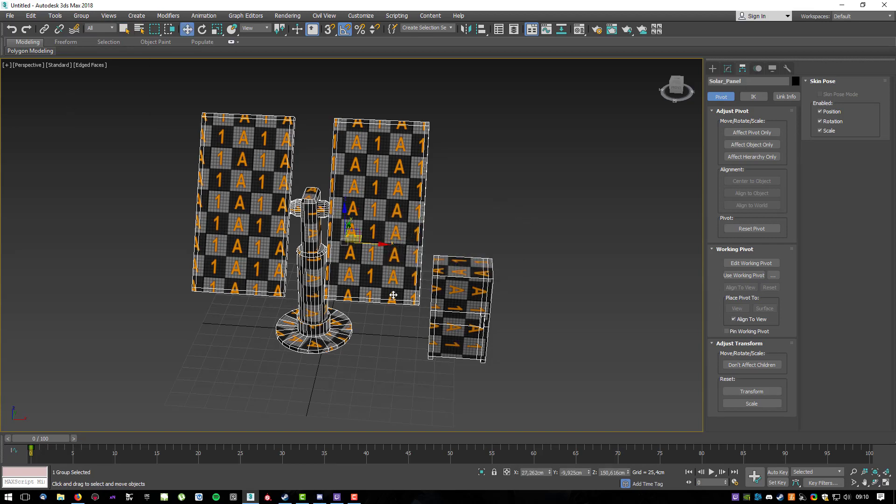
pyautogui.keyDown('alt'); pyautogui.moveTo(391, 287); pyautogui.dragTo(393, 283, button='middle'); pyautogui.keyUp('alt')
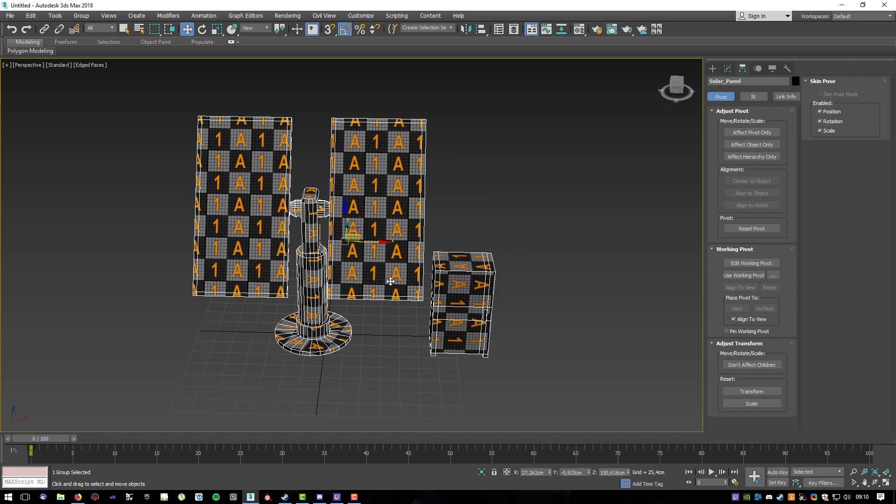
# Rename the 01 - Default material as Solar and assign it to the Solar_Panel group, closing the Material Editor.
pyautogui.press('m')
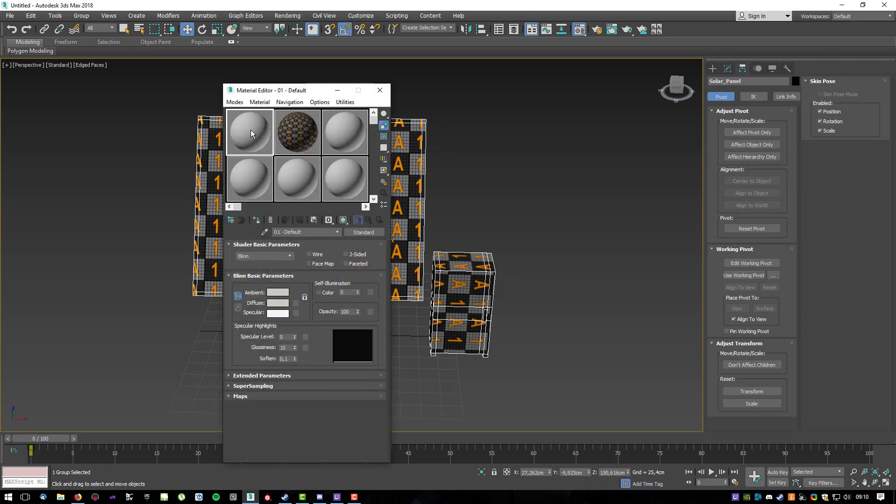
pyautogui.click(313, 232)
pyautogui.write('S')
pyautogui.click(256, 221)
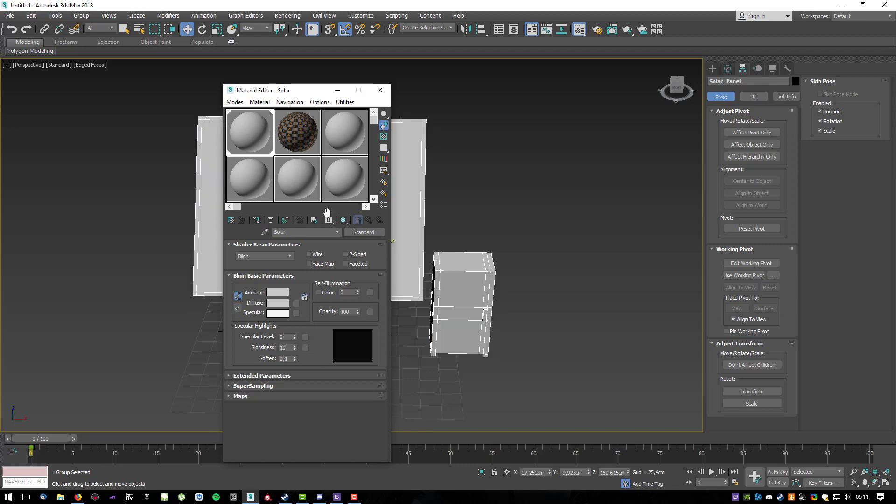
pyautogui.click(380, 90)
# Start an FBX export of the Solar_Panel group and choose the tutorial folder as its destination.
pyautogui.click(10, 15)
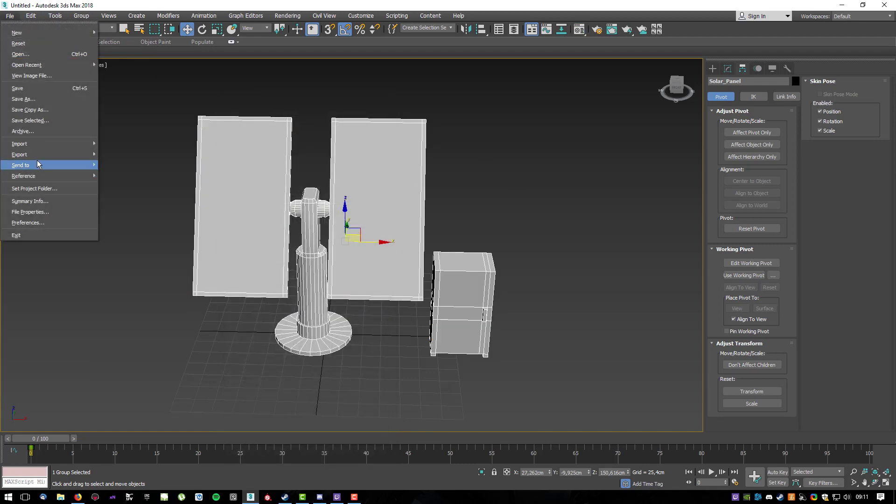
pyautogui.moveTo(37, 155)
pyautogui.click(156, 169)
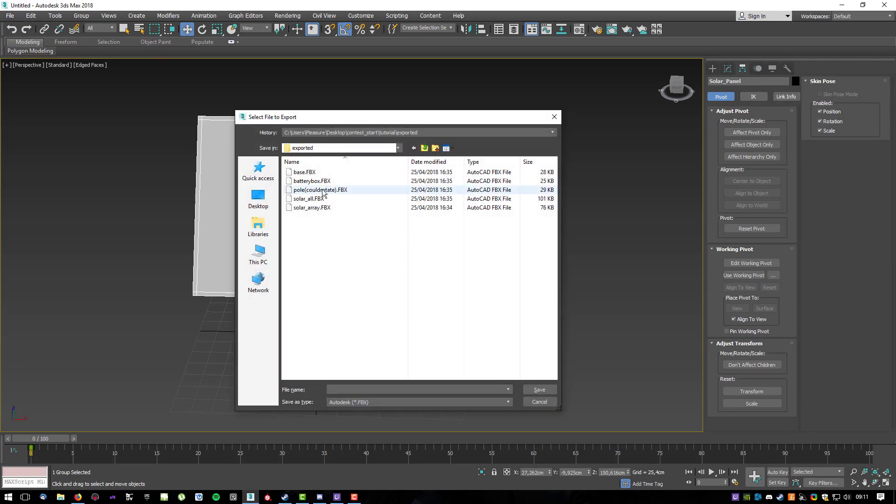
pyautogui.moveTo(360, 120); pyautogui.dragTo(347, 115)
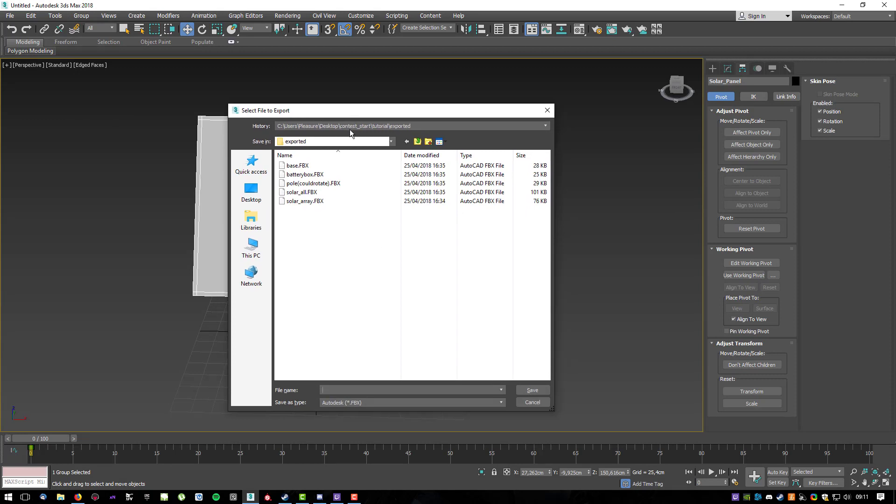
pyautogui.click(418, 142)
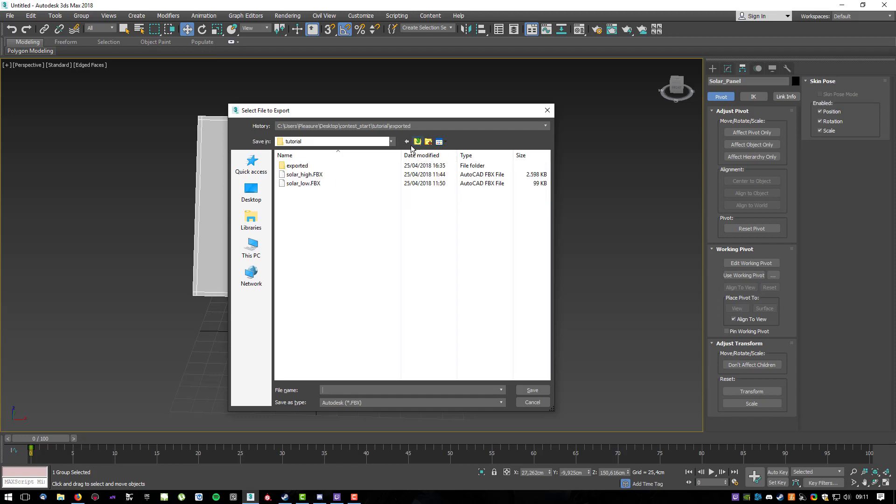
pyautogui.doubleClick(313, 167)
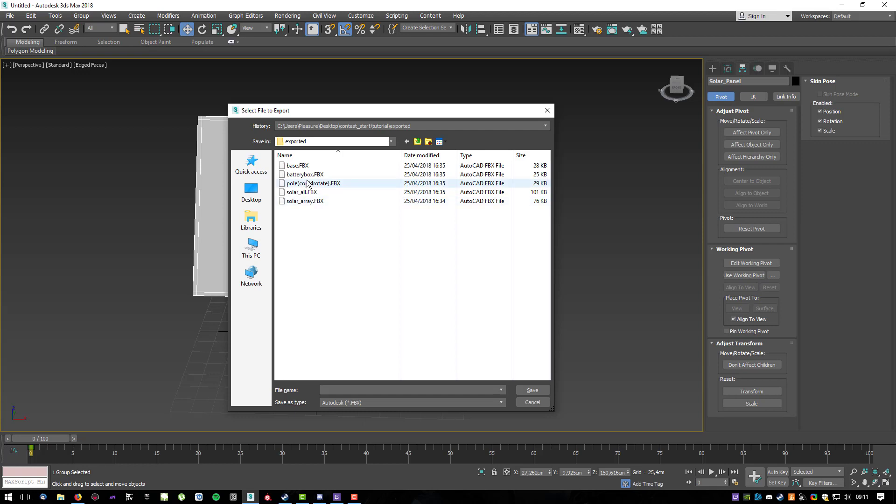
pyautogui.click(419, 142)
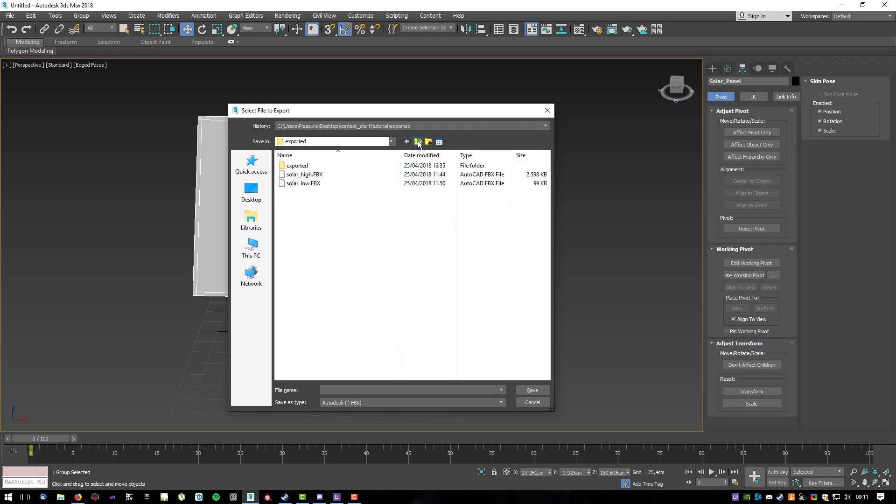
# Name the export file Solar_final and export it with the existing FBX options.
pyautogui.rightClick(357, 390)
pyautogui.click(357, 390)
pyautogui.write('Solar_final')
pyautogui.press('Return')
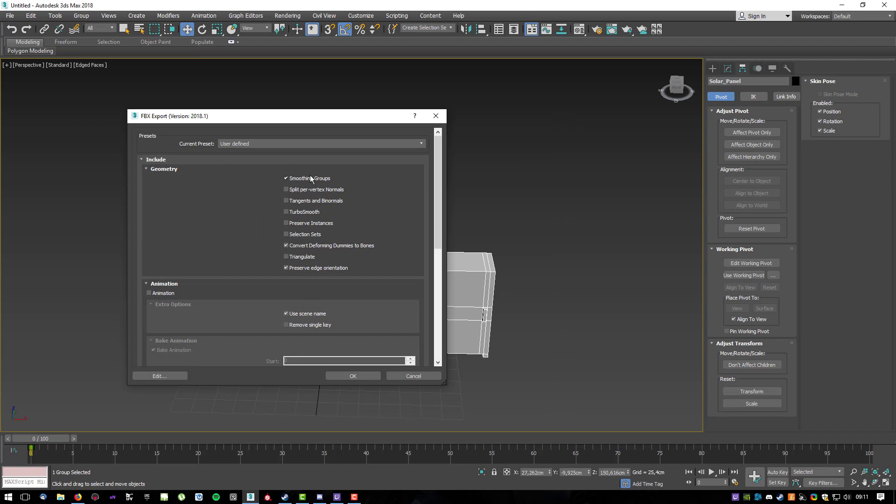
pyautogui.click(355, 378)
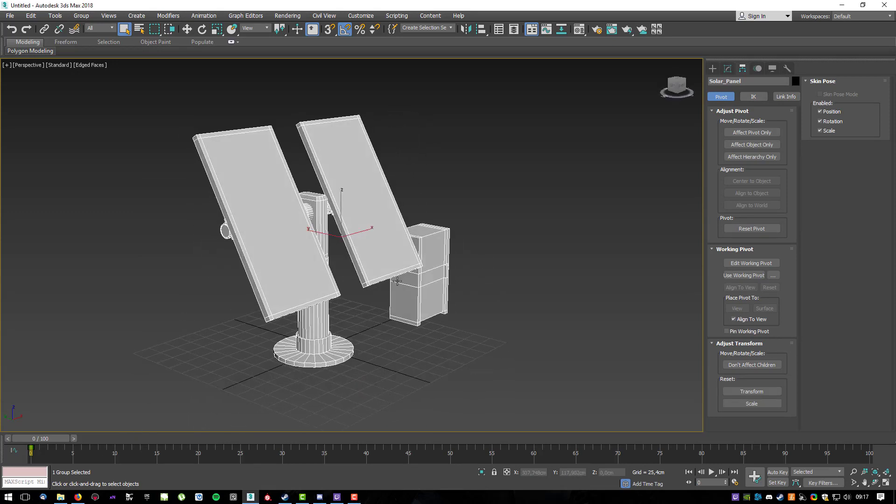
# Switch to File Explorer and create a new folder named FINAL in the tutorial folder.
pyautogui.keyDown('alt'); pyautogui.moveTo(397, 281); pyautogui.dragTo(346, 286, button='middle'); pyautogui.keyUp('alt')
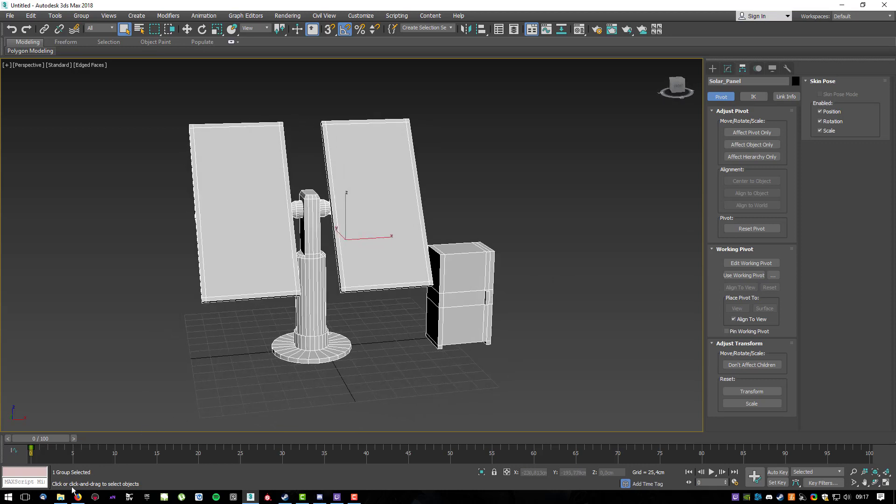
pyautogui.click(61, 498)
pyautogui.rightClick(343, 368)
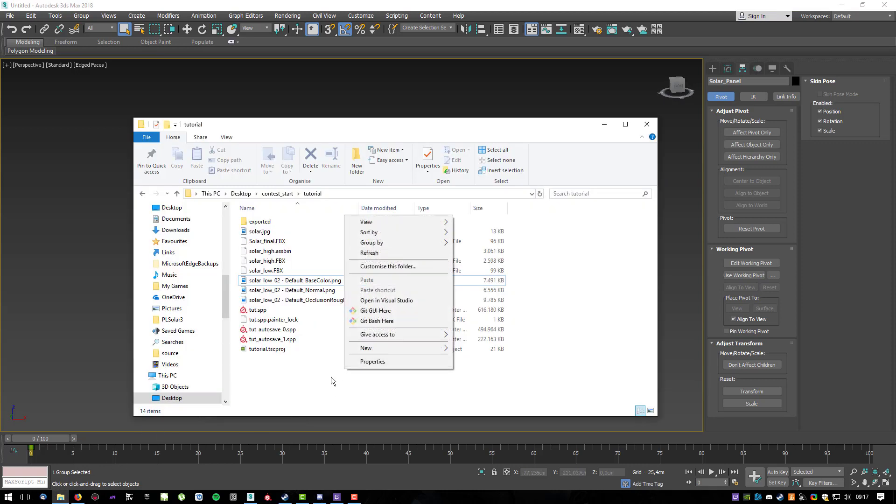
pyautogui.moveTo(397, 349)
pyautogui.click(470, 348)
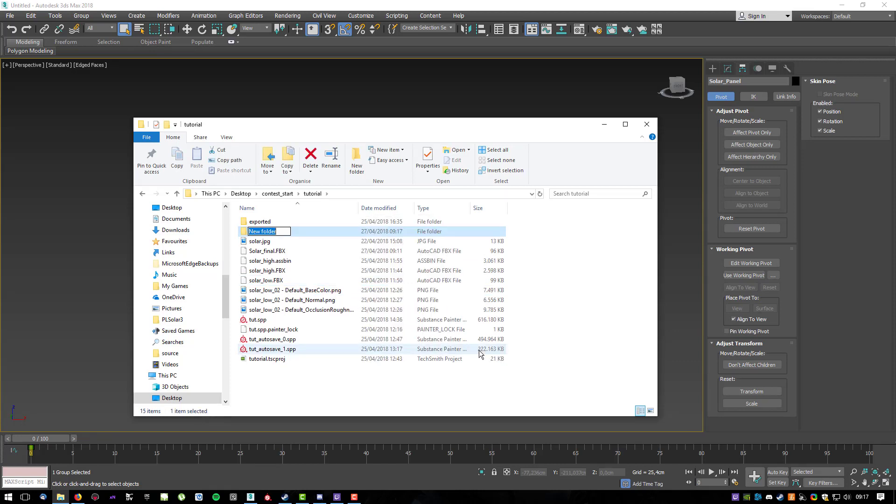
pyautogui.write('FINAL')
pyautogui.press('Return')
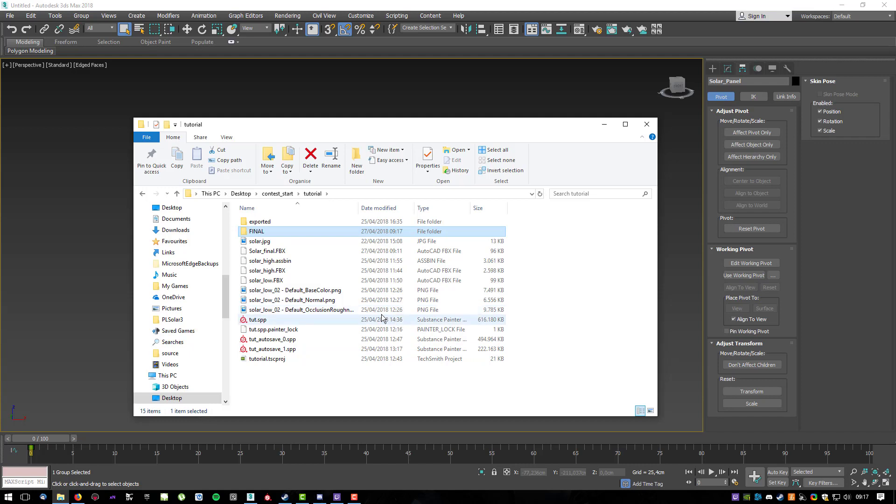
# Move Solar_final.FBX and the BaseColor, Normal and OcclusionRoughnessMetallic textures into the FINAL folder.
pyautogui.moveTo(273, 255); pyautogui.dragTo(260, 232)
pyautogui.click(268, 240)
pyautogui.click(290, 281)
pyautogui.keyDown('shift'); pyautogui.click(308, 301); pyautogui.keyUp('shift')
pyautogui.moveTo(298, 297); pyautogui.dragTo(261, 232)
# Open the FINAL folder and rename the BaseColor texture as solar_albedo.
pyautogui.doubleClick(260, 232)
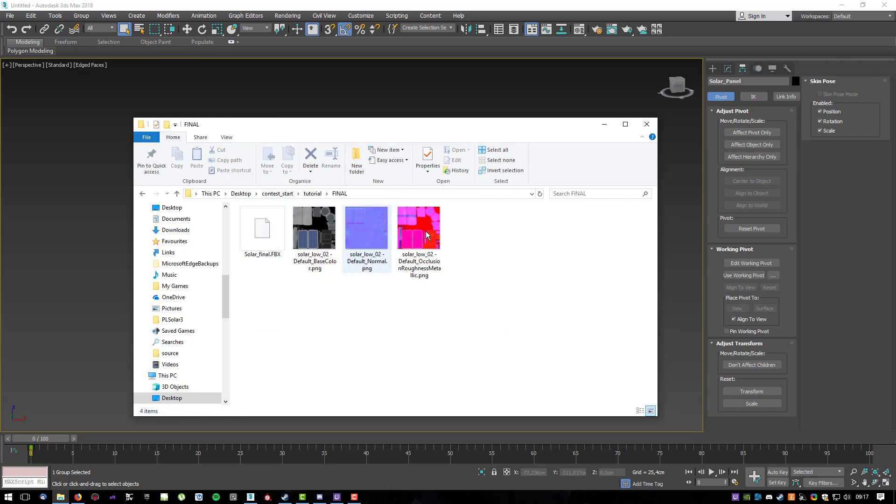
pyautogui.rightClick(312, 231)
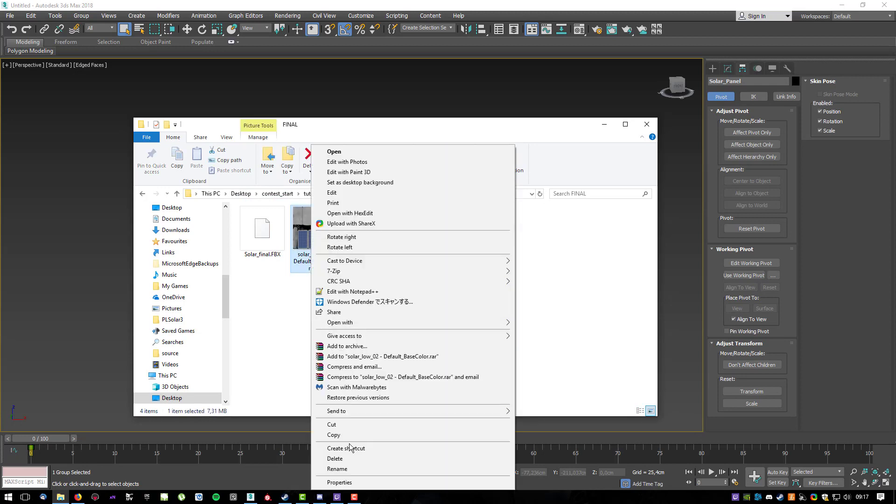
pyautogui.click(354, 468)
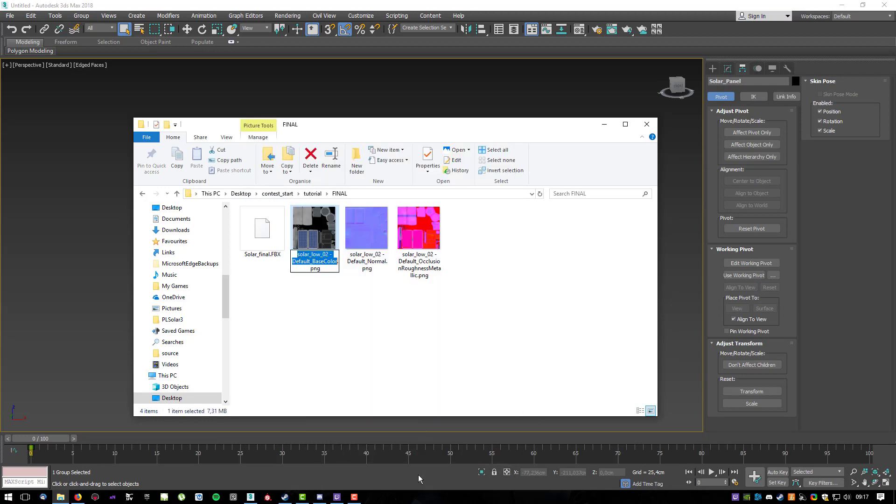
pyautogui.write('solar_')
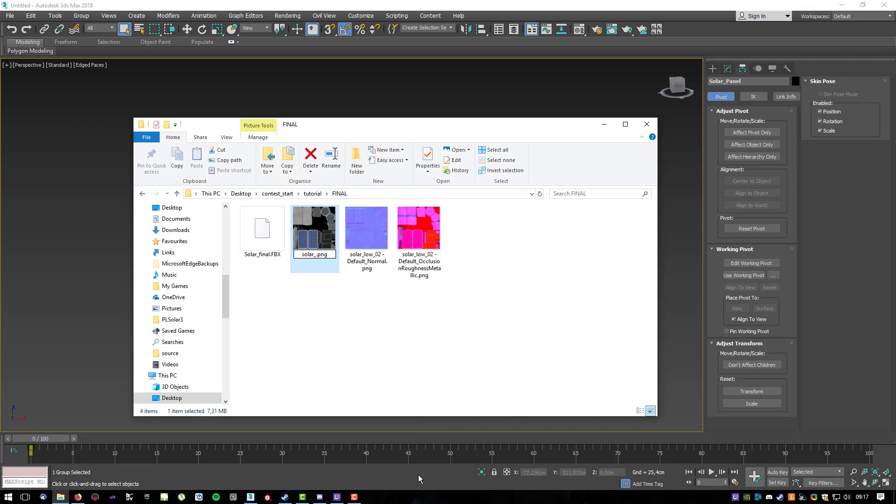
pyautogui.write('albedo')
pyautogui.click(371, 235)
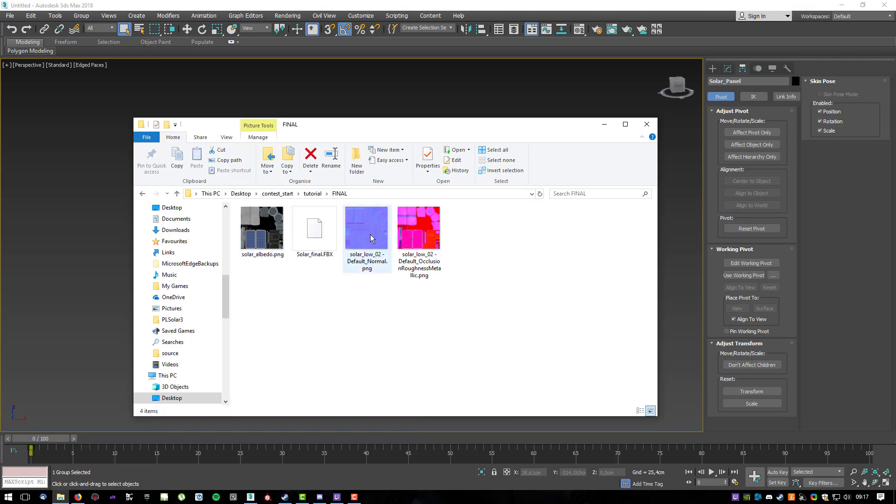
# Rename the Normal texture in the FINAL folder as solar_normal.
pyautogui.rightClick(370, 234)
pyautogui.click(419, 465)
pyautogui.write('solar_norm')
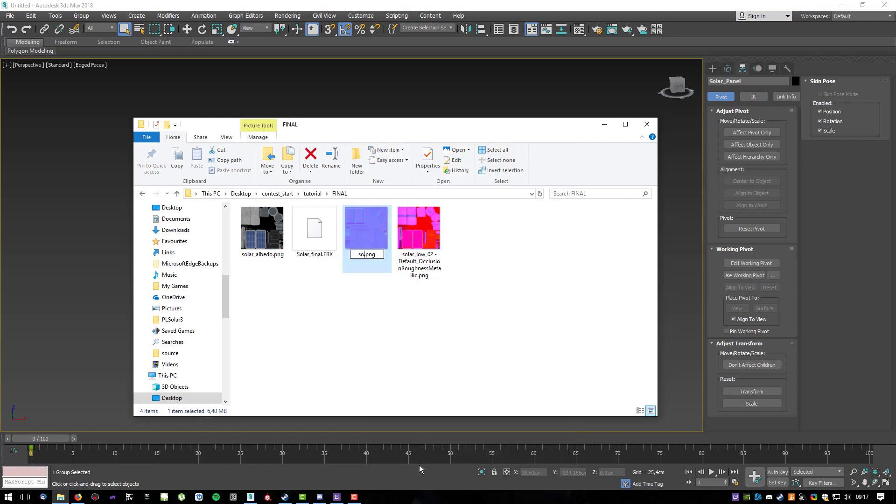
pyautogui.write('al')
pyautogui.press('Return')
# Rename the OcclusionRoughnessMetallic texture as solar_RMO, then select all files in the FINAL folder.
pyautogui.rightClick(372, 229)
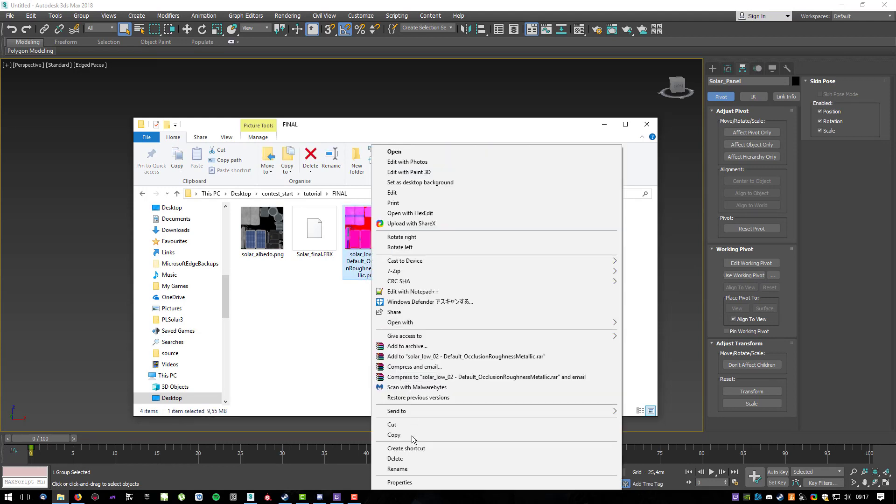
pyautogui.click(415, 468)
pyautogui.write('solar_')
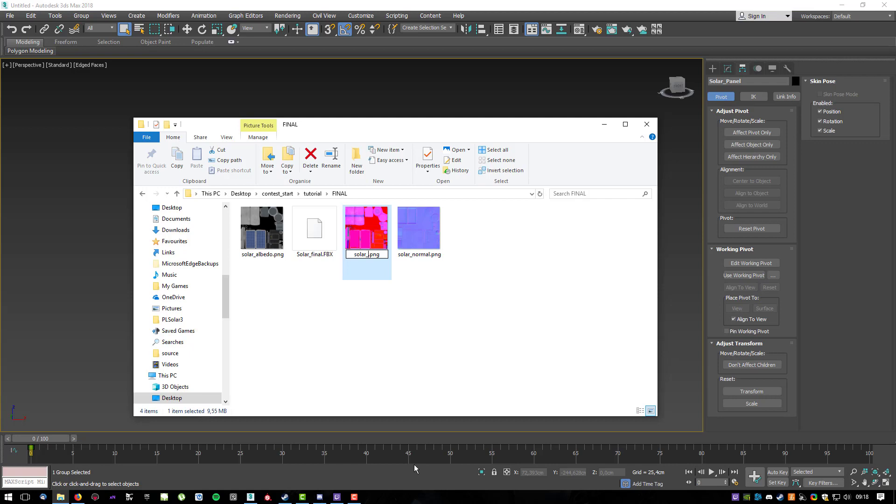
pyautogui.write('M')
pyautogui.press('BackSpace')
pyautogui.write('RMO')
pyautogui.click(394, 305)
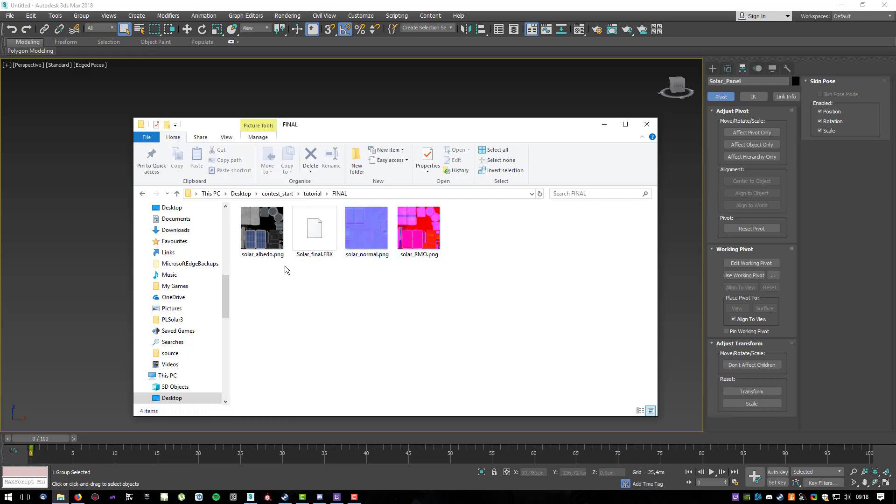
pyautogui.moveTo(476, 276); pyautogui.dragTo(257, 206)
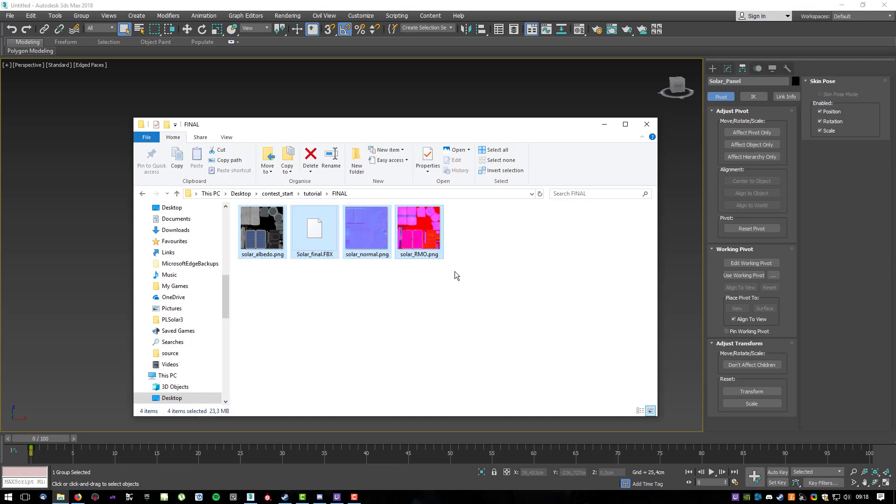
# Go back to the tutorial folder, preview solar.jpg and move it into the FINAL folder.
pyautogui.click(311, 194)
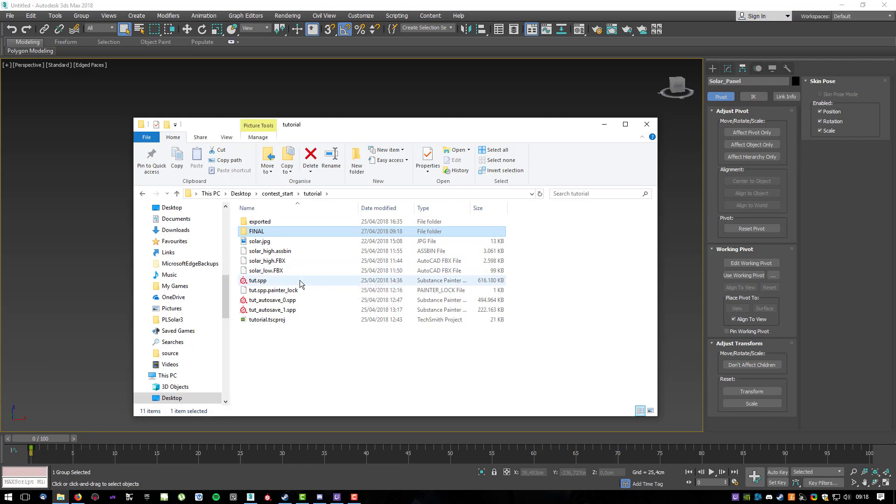
pyautogui.click(264, 242)
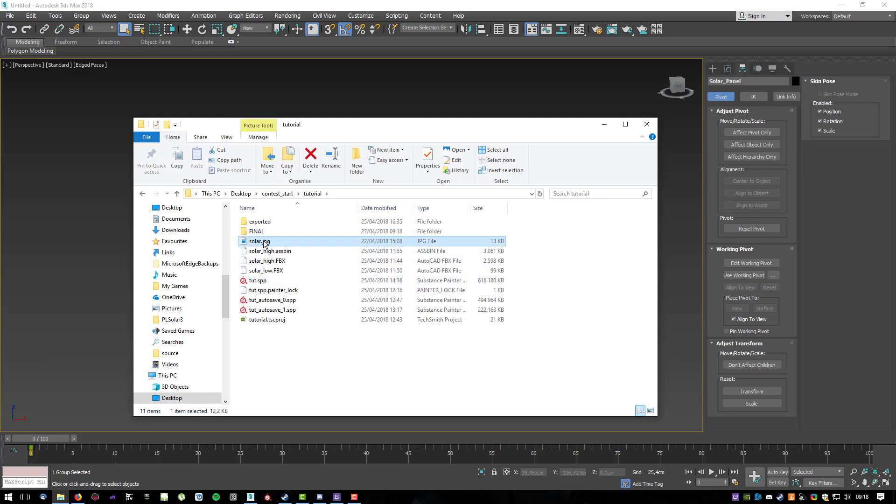
pyautogui.doubleClick(265, 242)
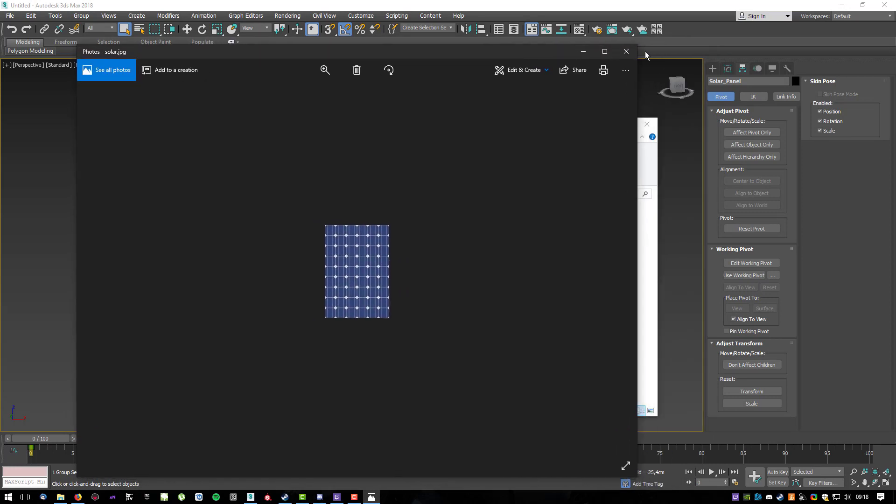
pyautogui.click(627, 51)
pyautogui.moveTo(257, 242); pyautogui.dragTo(262, 232)
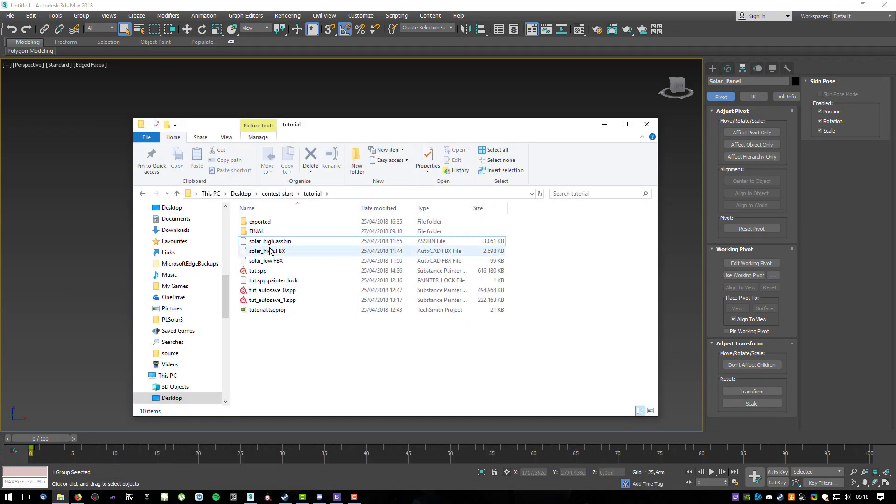
# Copy Custom_UV_Checker.jpg from the contest_start folder into the FINAL folder and select all files there.
pyautogui.doubleClick(260, 221)
pyautogui.hotkey('alt', 'Left')
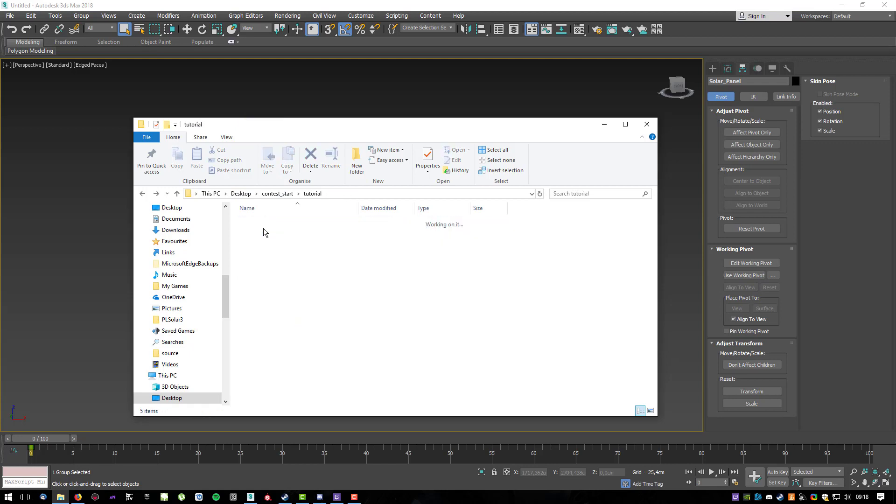
pyautogui.click(279, 194)
pyautogui.rightClick(311, 233)
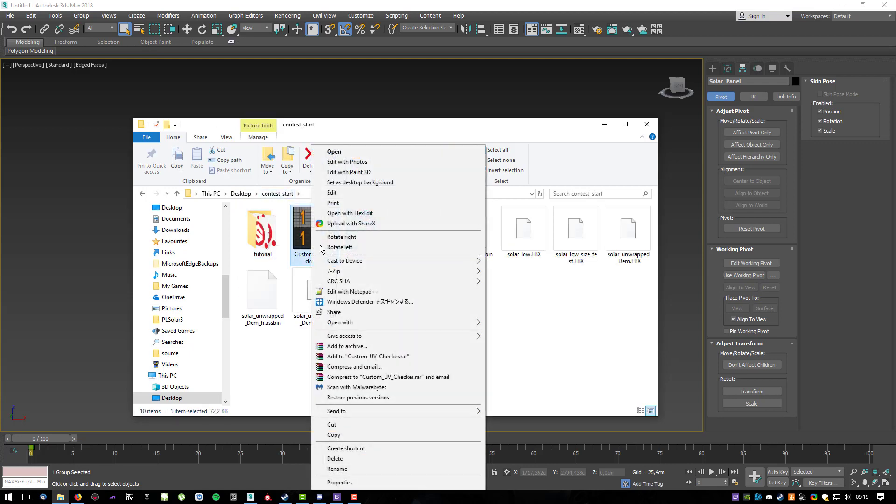
pyautogui.click(334, 435)
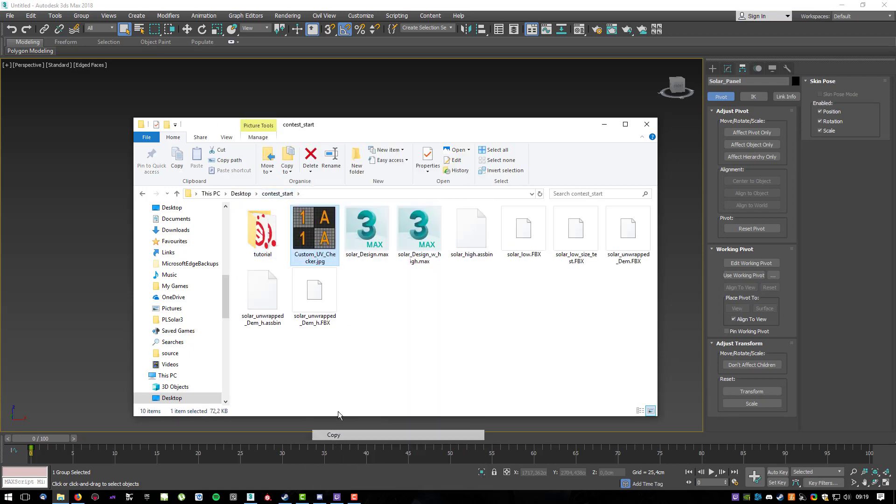
pyautogui.doubleClick(267, 243)
pyautogui.doubleClick(264, 232)
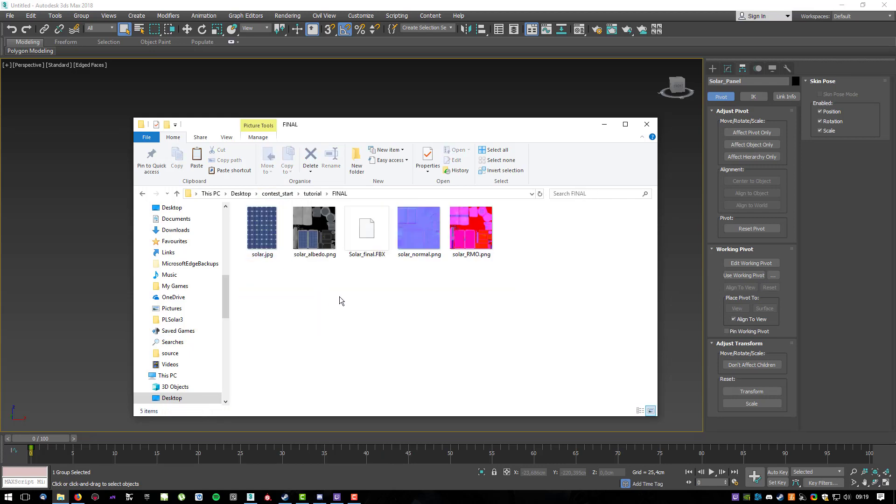
pyautogui.rightClick(344, 297)
pyautogui.click(367, 362)
pyautogui.moveTo(572, 329); pyautogui.dragTo(278, 219)
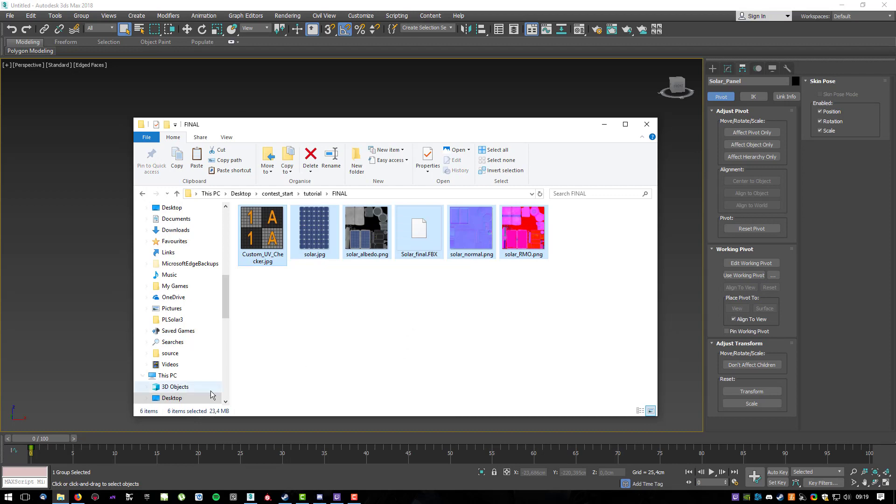